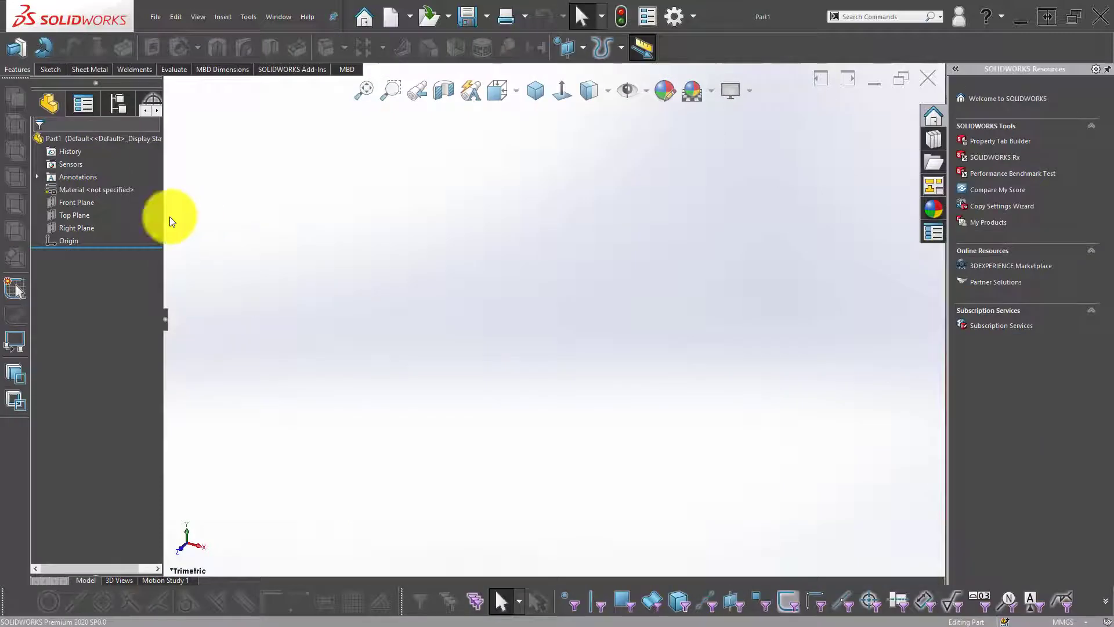
- Start a Front Plane sketch with a horizontal construction midpoint line centred on the origin
{"action": "left_click", "coordinate": [92, 200]}
{"action": "left_click", "coordinate": [96, 182]}
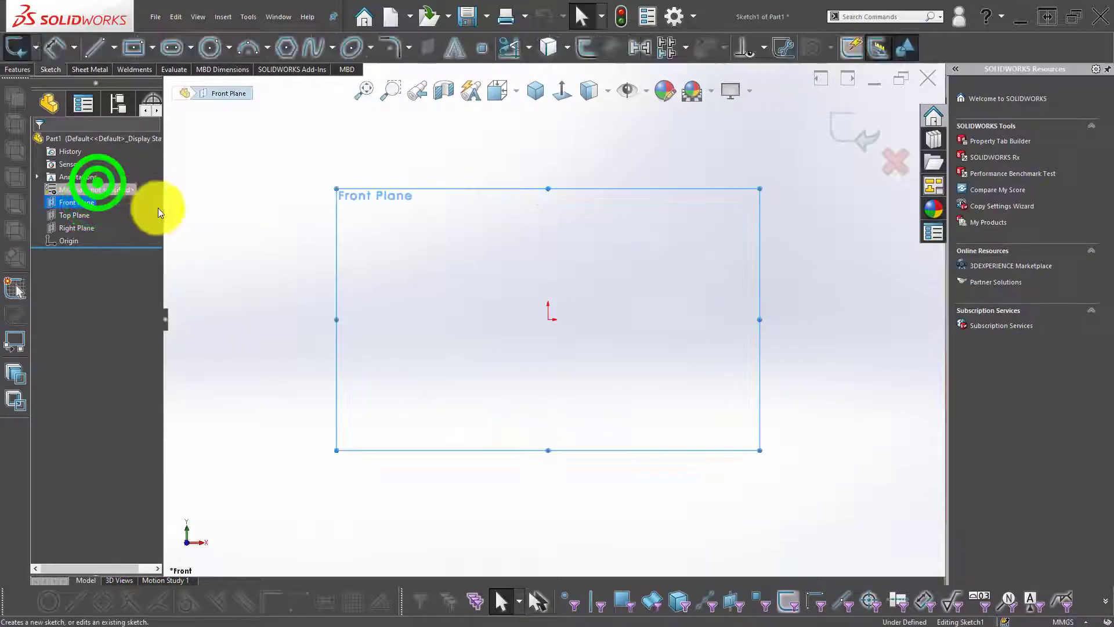
{"action": "left_click", "coordinate": [249, 194]}
{"action": "left_click", "coordinate": [104, 49]}
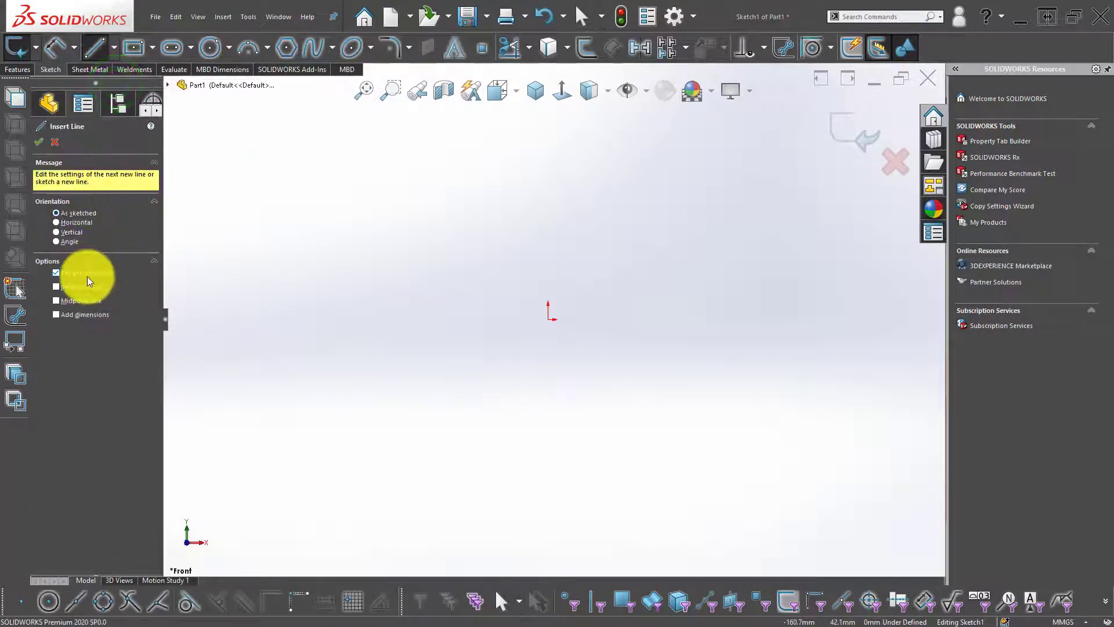
{"action": "left_click", "coordinate": [84, 300]}
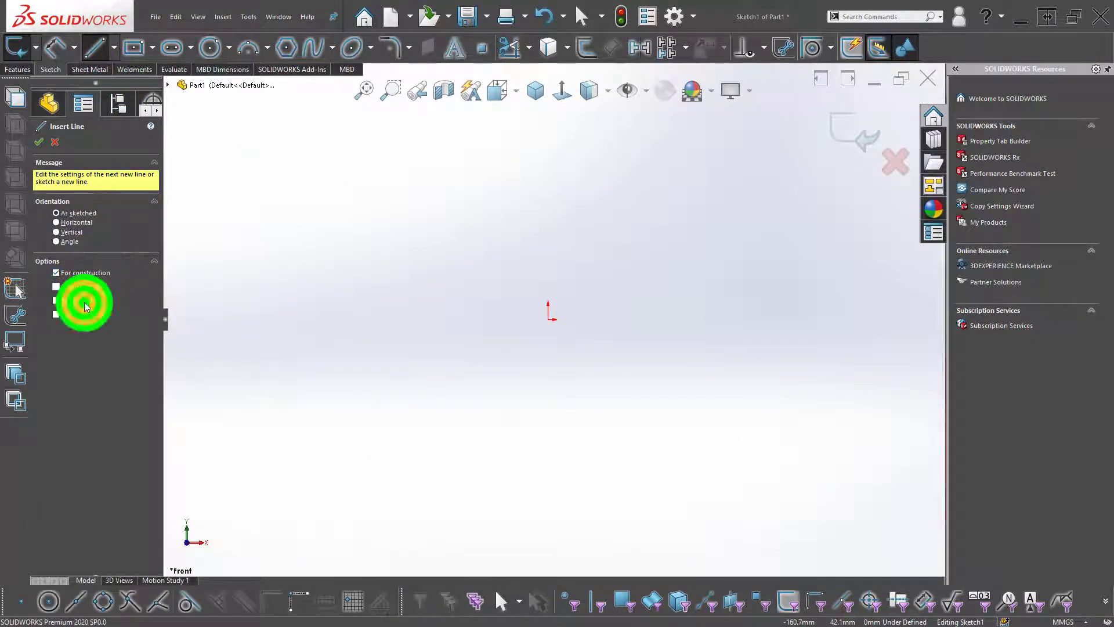
{"action": "left_click", "coordinate": [549, 319]}
{"action": "left_click", "coordinate": [665, 319]}
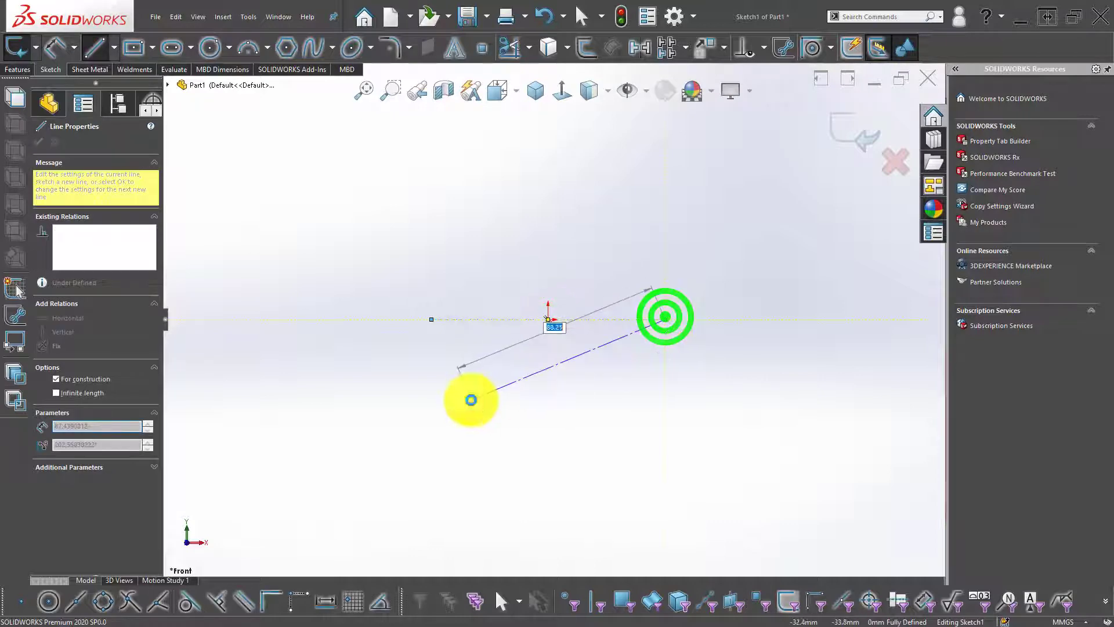
{"action": "key", "text": "Escape"}
- Draw the left, top and right edges between the centreline's ends to form a three-sided profile
{"action": "left_click", "coordinate": [93, 47]}
{"action": "left_click", "coordinate": [430, 318]}
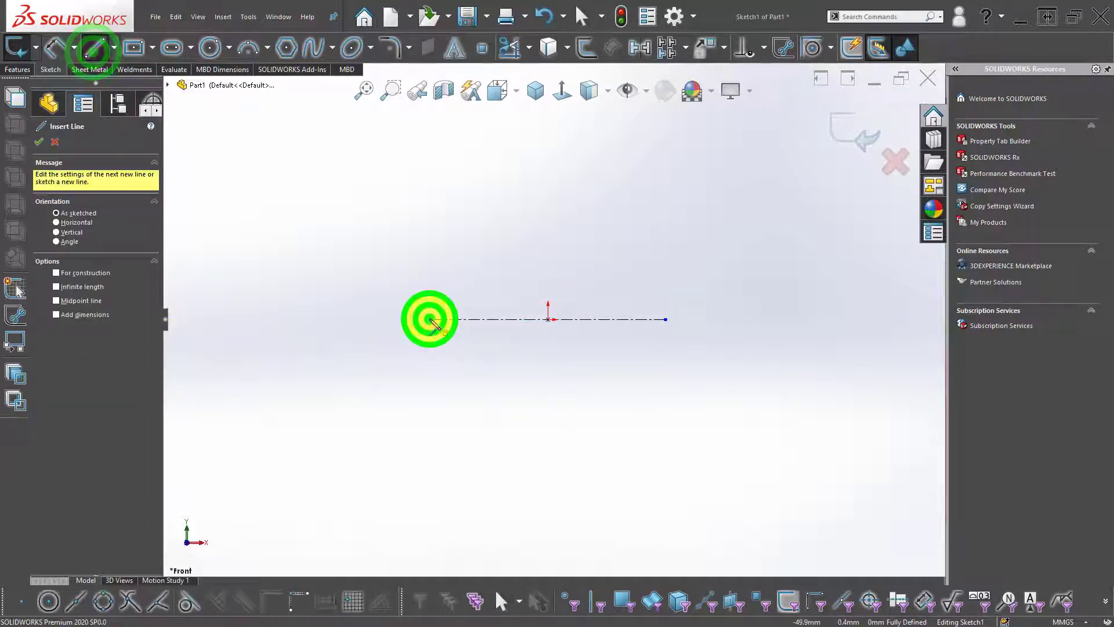
{"action": "left_click", "coordinate": [431, 136]}
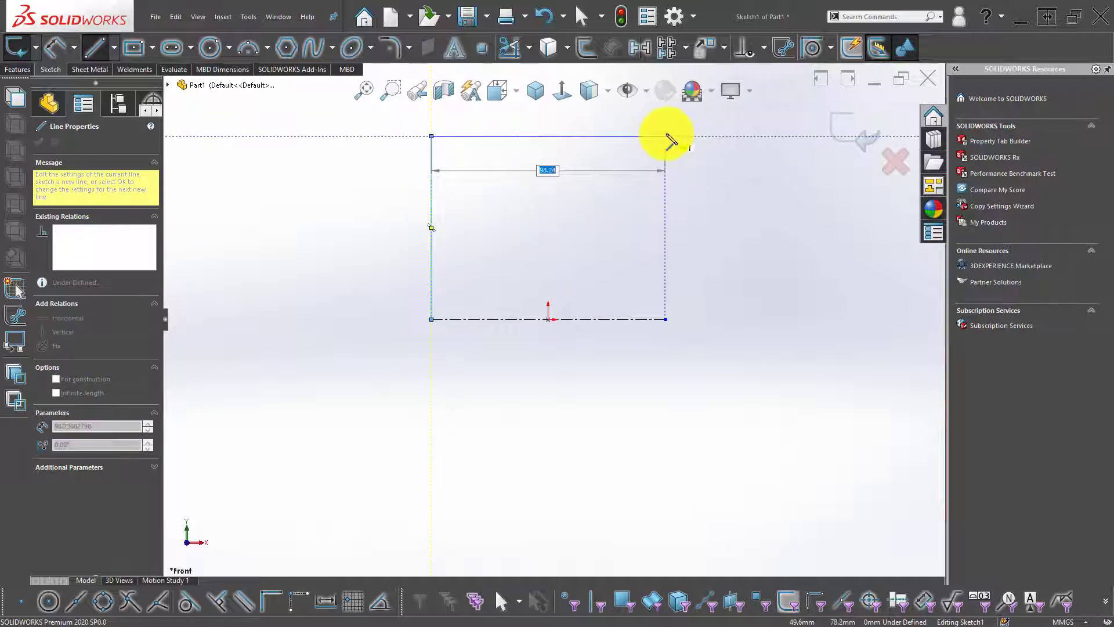
{"action": "left_click", "coordinate": [666, 136]}
{"action": "left_click", "coordinate": [665, 319]}
{"action": "scroll", "coordinate": [551, 318], "scroll_direction": "up", "scroll_amount": 2}
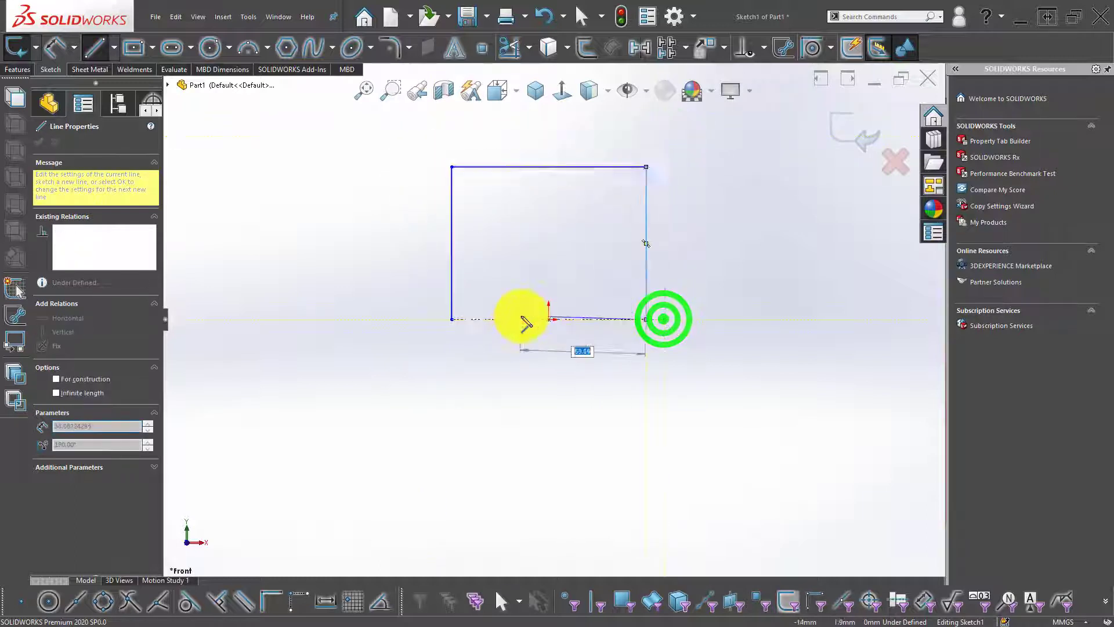
{"action": "key", "text": "Escape"}
{"action": "key", "text": "d"}
{"action": "left_click", "coordinate": [469, 228]}
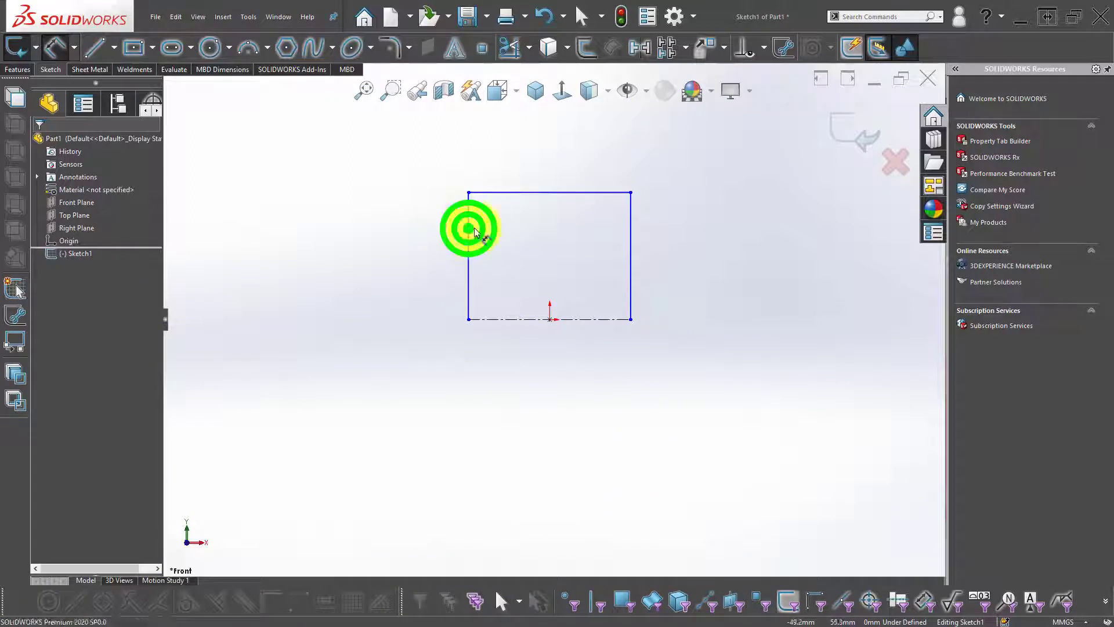
- Dimension the rectangle 600 wide and 735 tall
{"action": "left_click", "coordinate": [632, 218]}
{"action": "left_click", "coordinate": [571, 150]}
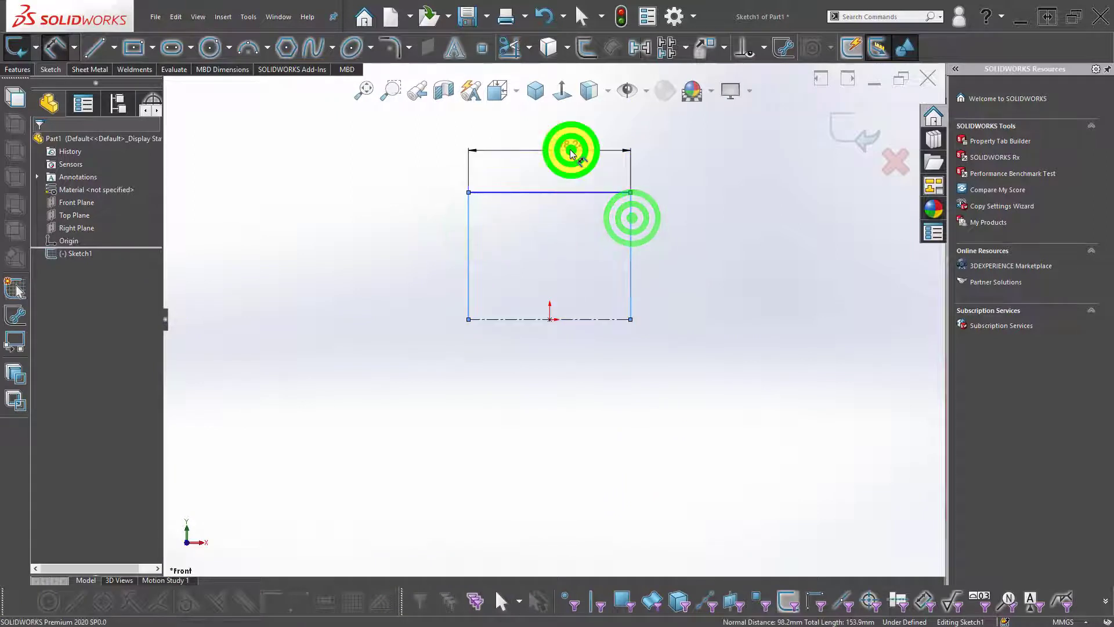
{"action": "type", "text": "600"}
{"action": "key", "text": "Return"}
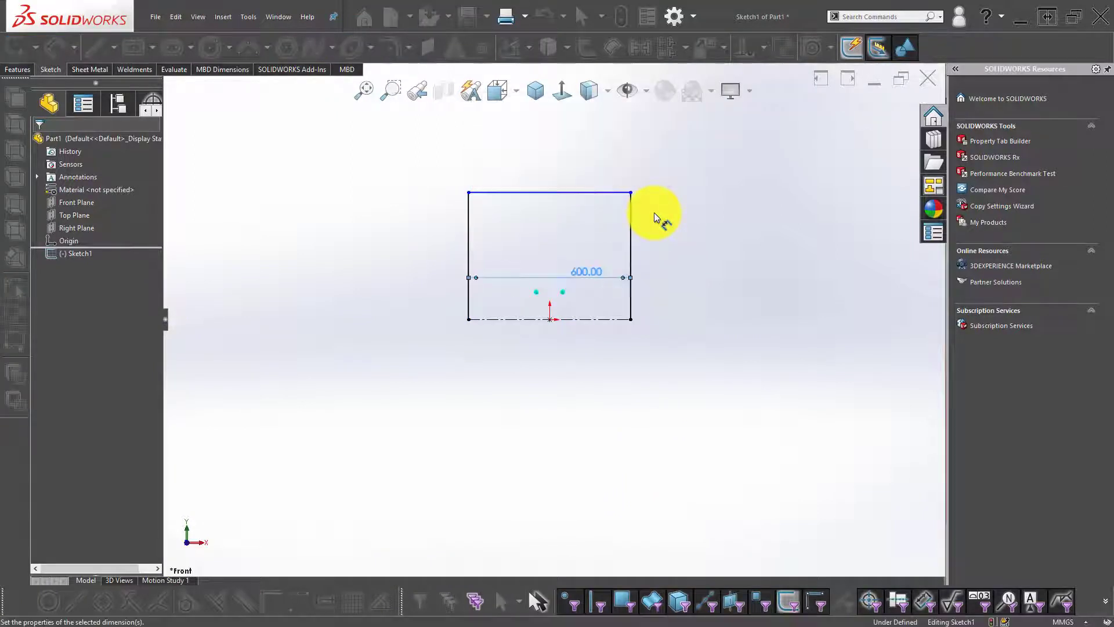
{"action": "left_click", "coordinate": [363, 231]}
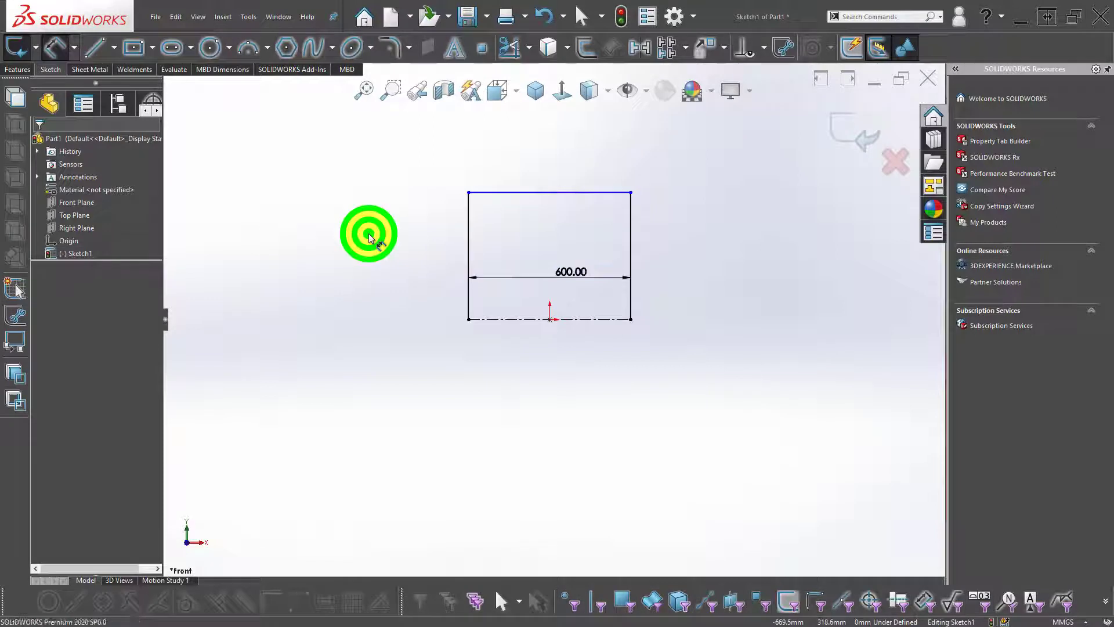
{"action": "left_click", "coordinate": [536, 191]}
{"action": "left_click", "coordinate": [525, 318]}
{"action": "left_click", "coordinate": [348, 266]}
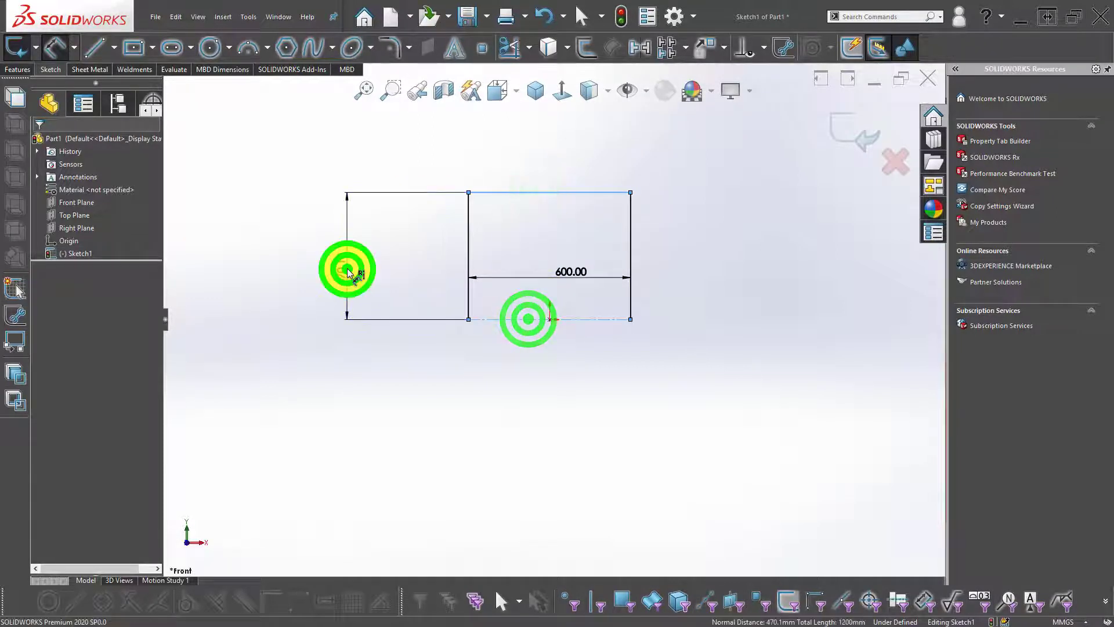
{"action": "type", "text": "735"}
{"action": "key", "text": "Return"}
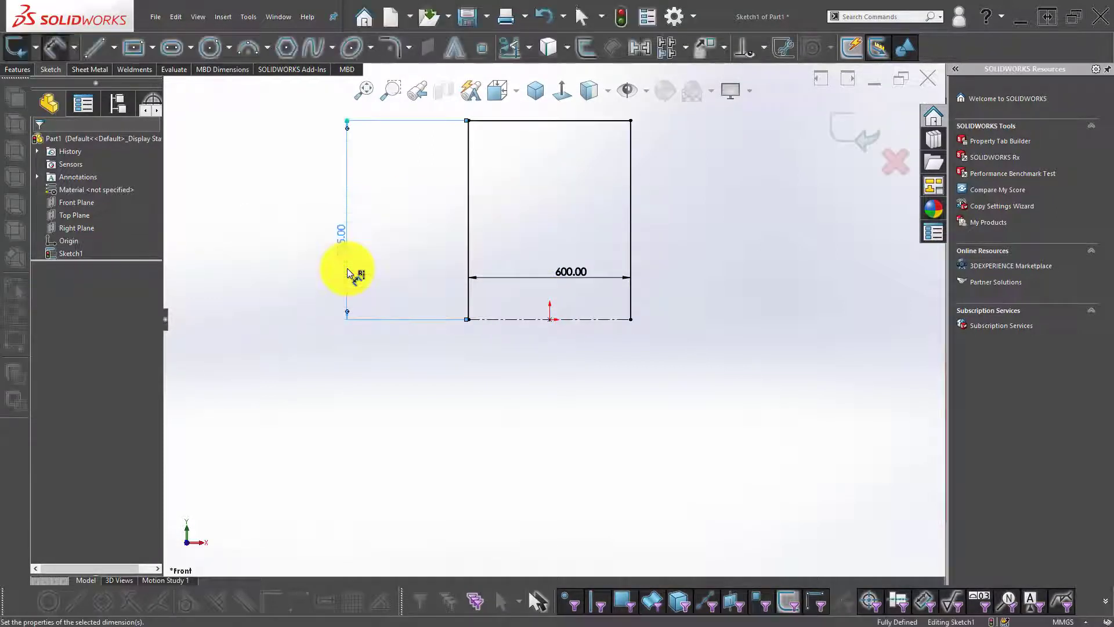
- Move the 600 width dimension higher above the rectangle
{"action": "key", "text": "z"}
{"action": "key", "text": "Escape"}
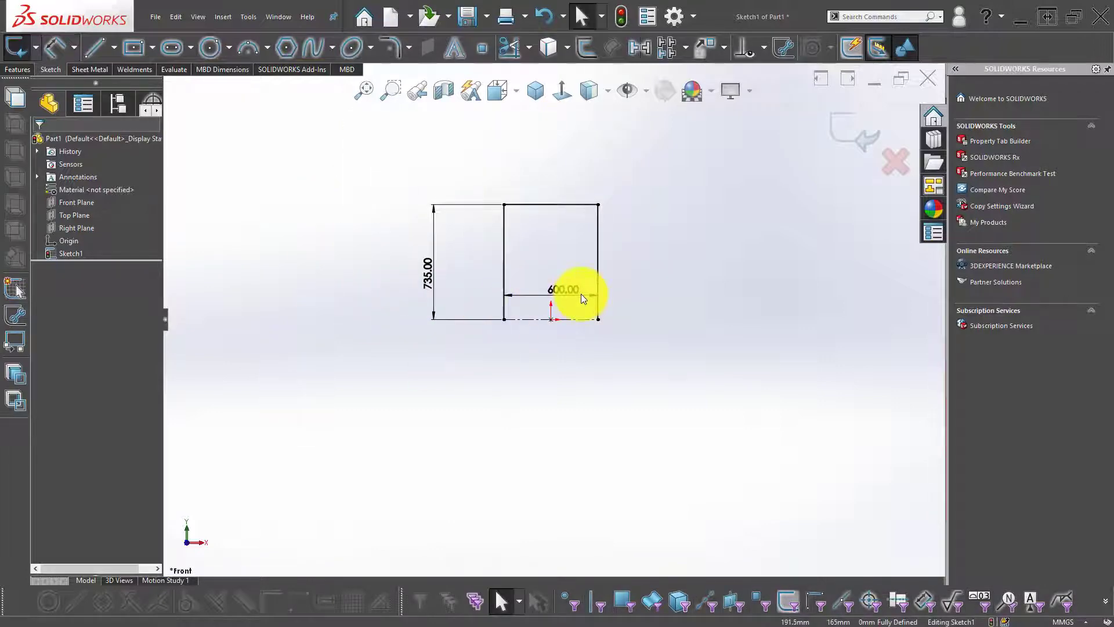
{"action": "left_click_drag", "start_coordinate": [580, 293], "coordinate": [577, 152]}
{"action": "left_click", "coordinate": [749, 228]}
{"action": "scroll", "coordinate": [673, 209], "scroll_direction": "down", "scroll_amount": 1}
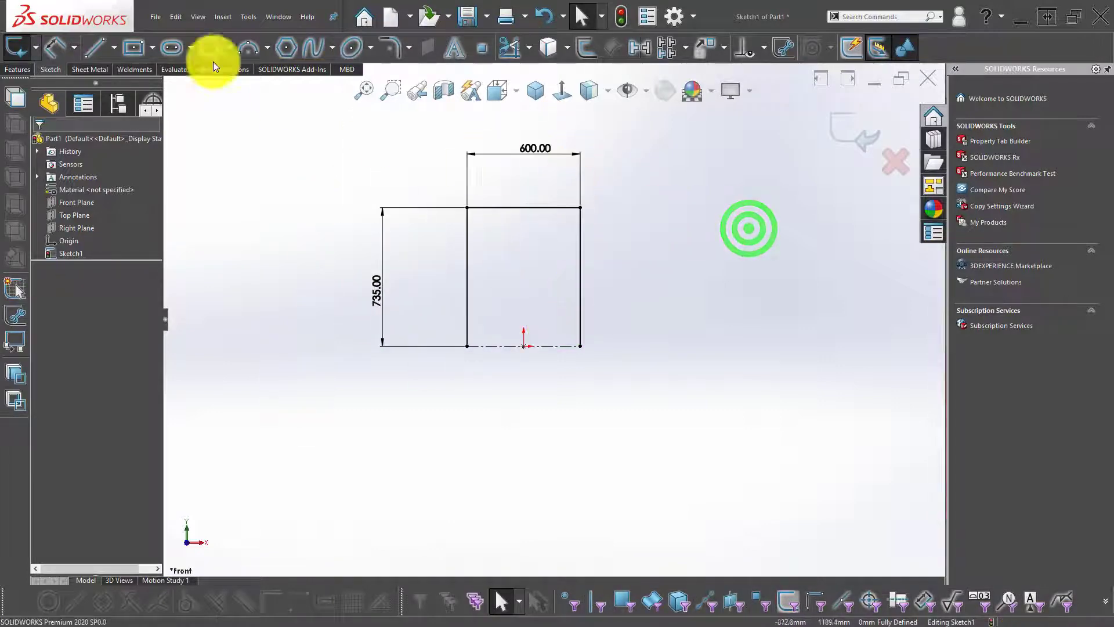
- Draw a horizontal dividing line across the rectangle, dimensioned 255 below the top edge
{"action": "left_click", "coordinate": [93, 45]}
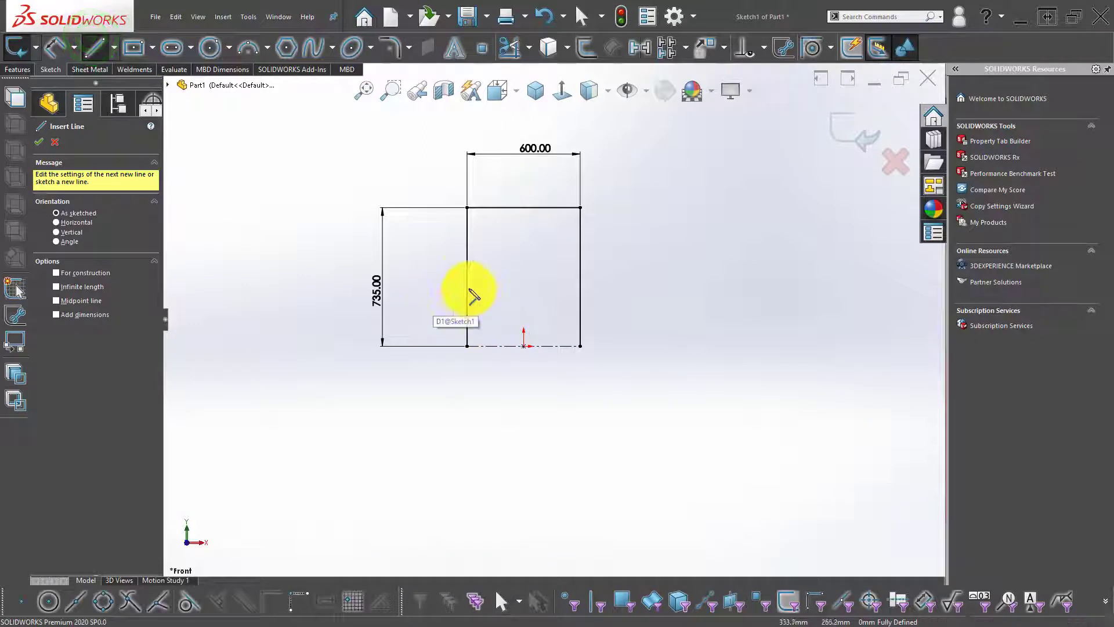
{"action": "left_click", "coordinate": [467, 260]}
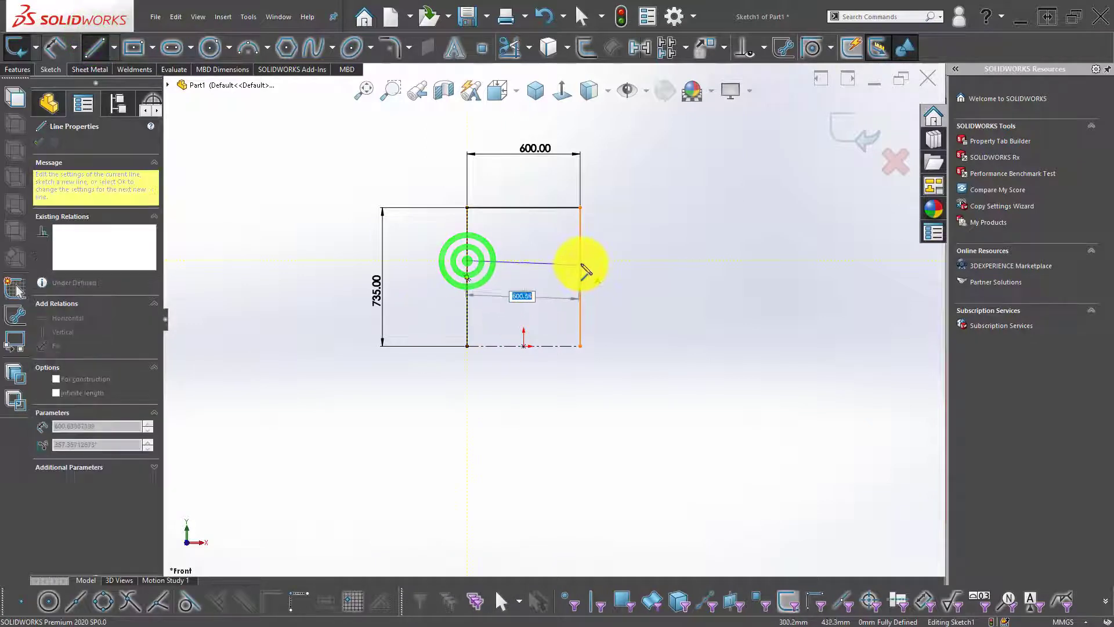
{"action": "left_click", "coordinate": [580, 260]}
{"action": "key", "text": "Escape"}
{"action": "key", "text": "d"}
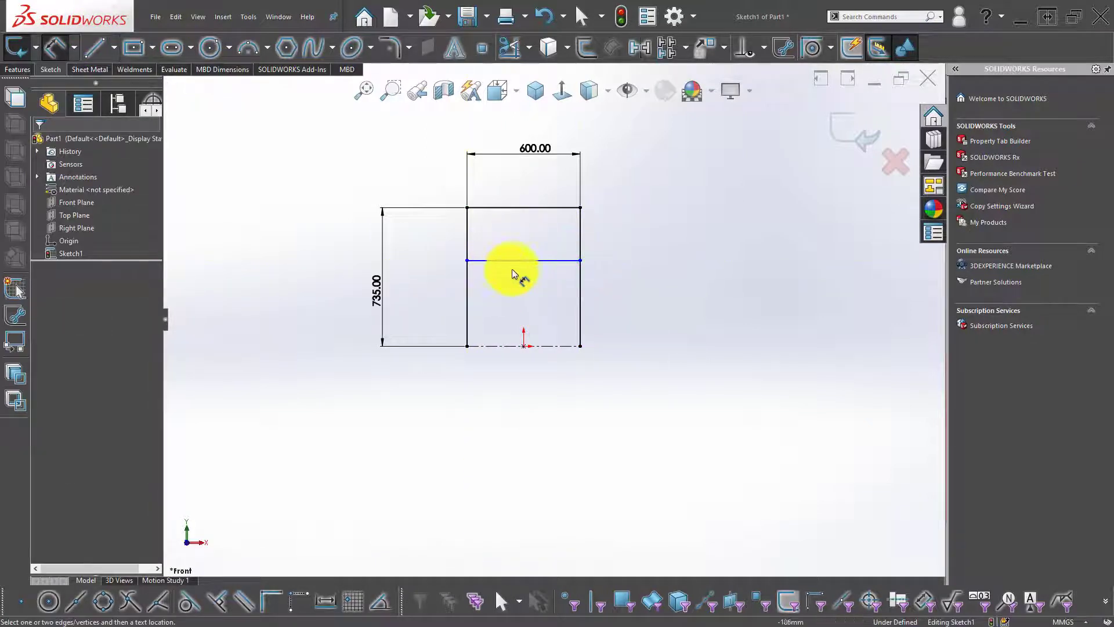
{"action": "left_click", "coordinate": [516, 261]}
{"action": "left_click", "coordinate": [541, 206]}
{"action": "left_click", "coordinate": [662, 236]}
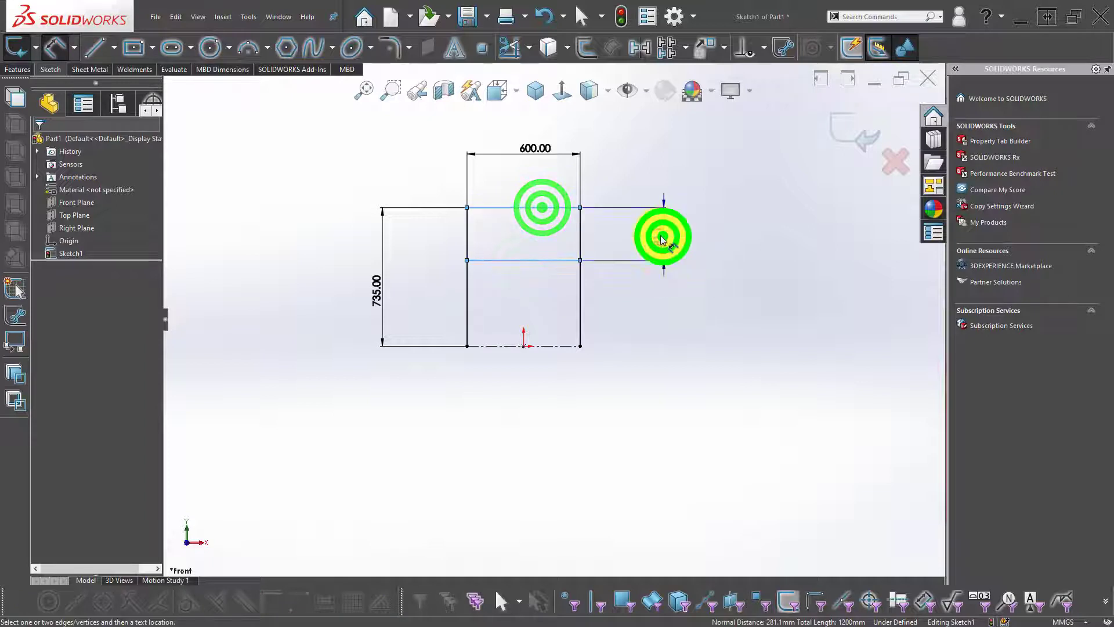
{"action": "type", "text": "255"}
{"action": "key", "text": "Return"}
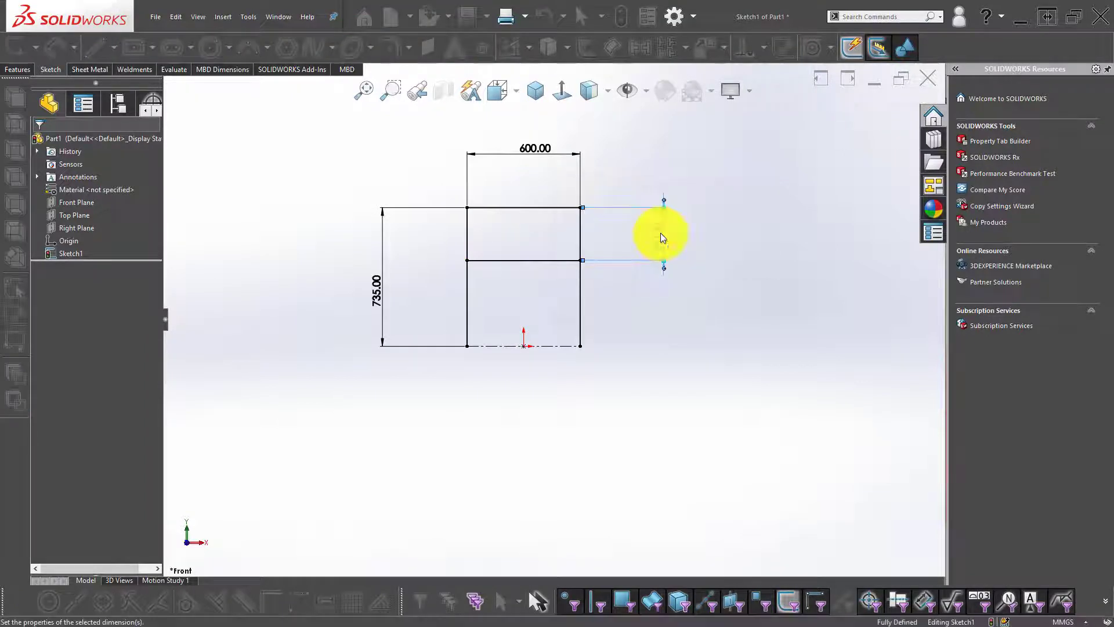
{"action": "left_click", "coordinate": [671, 361]}
{"action": "left_click", "coordinate": [858, 112]}
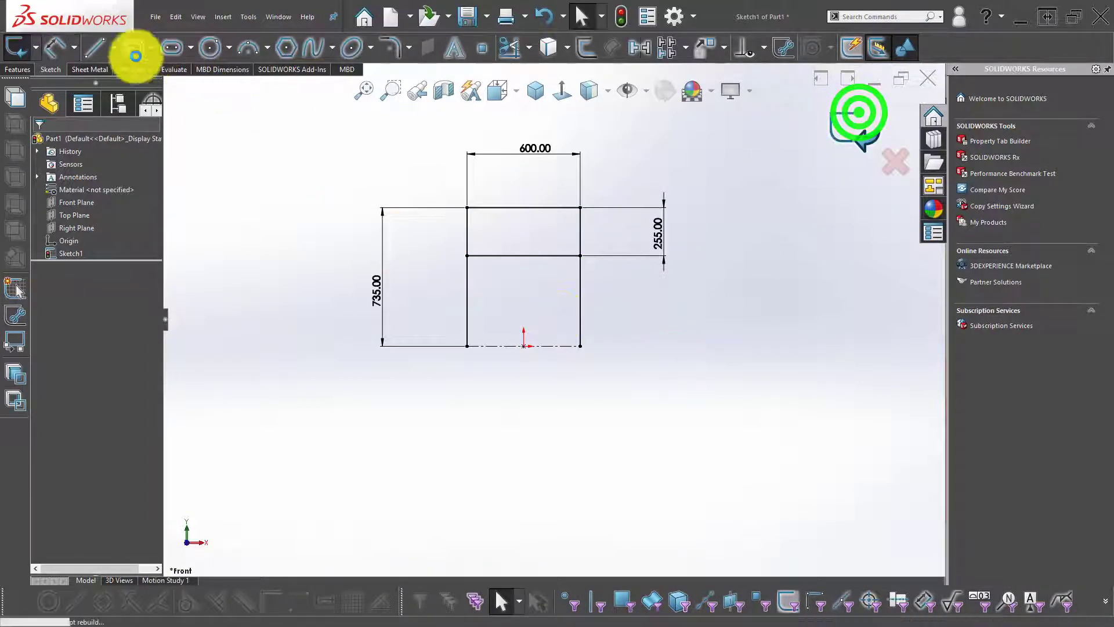
- Exit the sketch and start a 40x80xR4.5 aluminium structural member along the left vertical line
{"action": "left_click", "coordinate": [23, 68]}
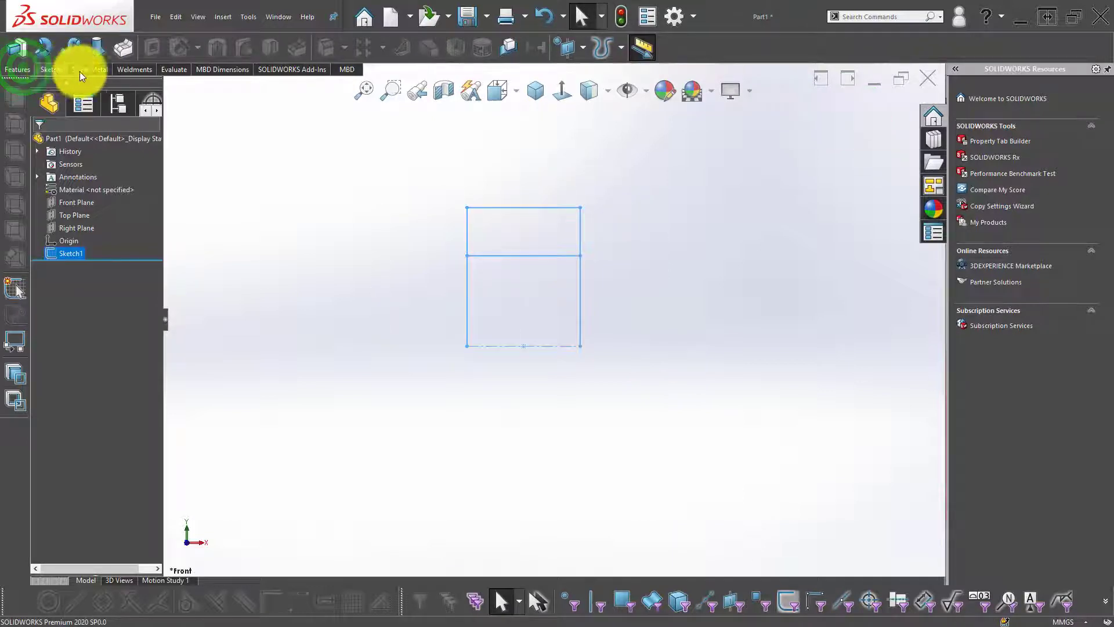
{"action": "left_click", "coordinate": [138, 69]}
{"action": "left_click", "coordinate": [72, 49]}
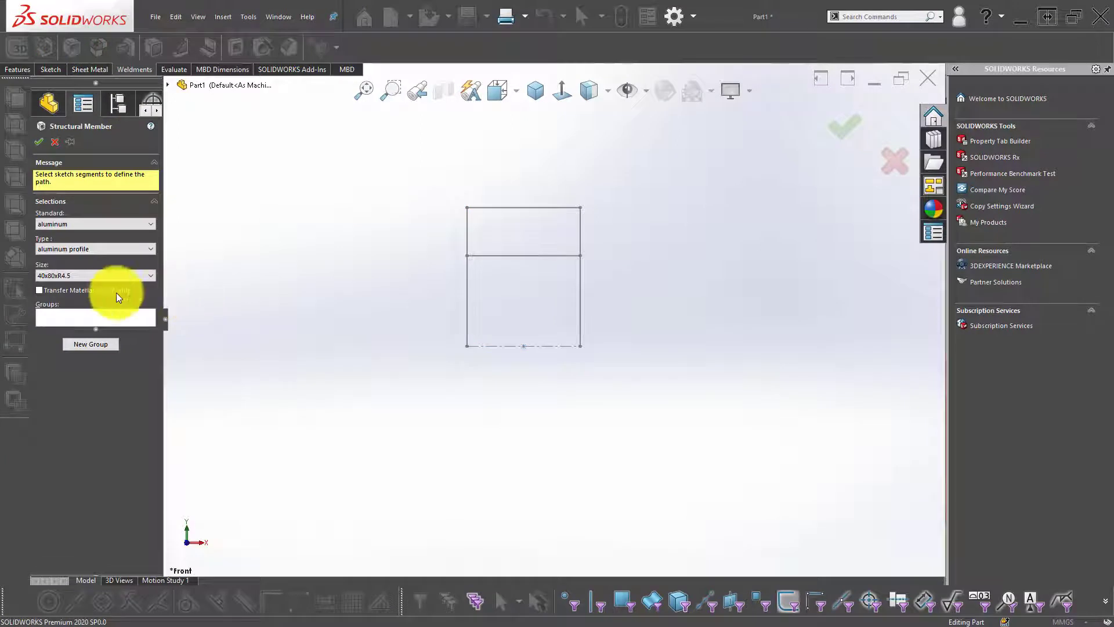
{"action": "left_click", "coordinate": [89, 316]}
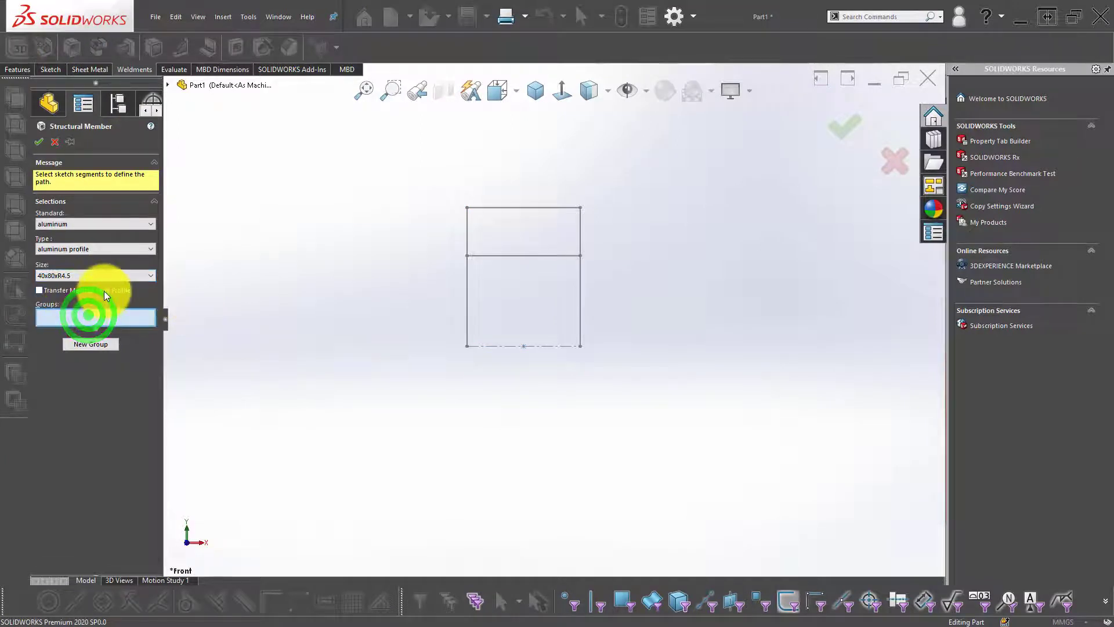
{"action": "left_click", "coordinate": [468, 239]}
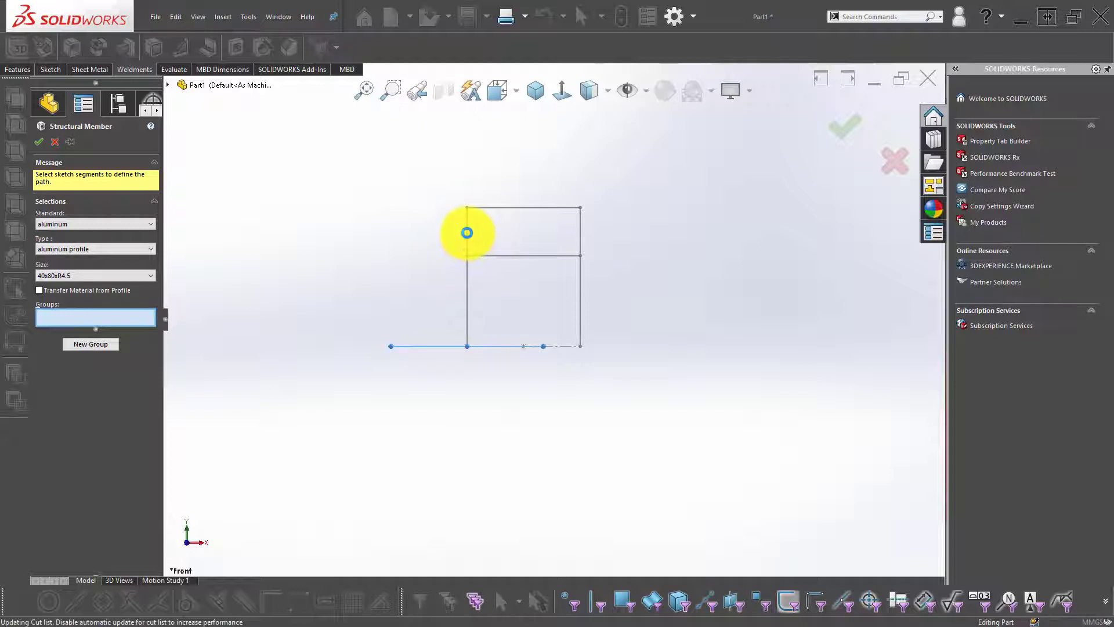
{"action": "scroll", "coordinate": [475, 234], "scroll_direction": "down", "scroll_amount": 3}
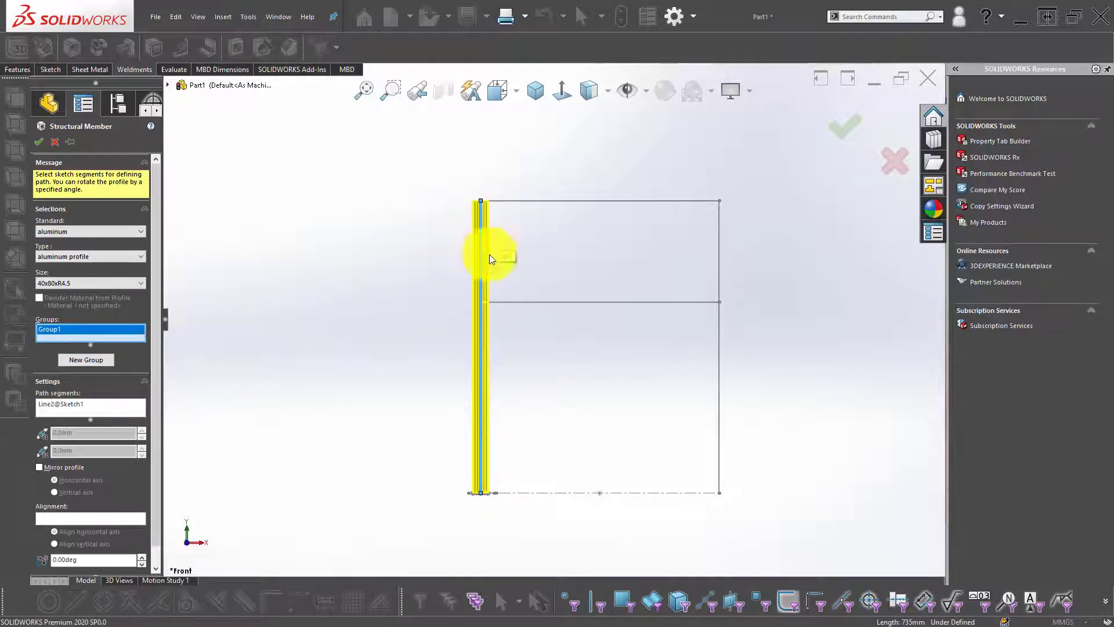
{"action": "left_click_drag", "start_coordinate": [155, 383], "coordinate": [162, 478]}
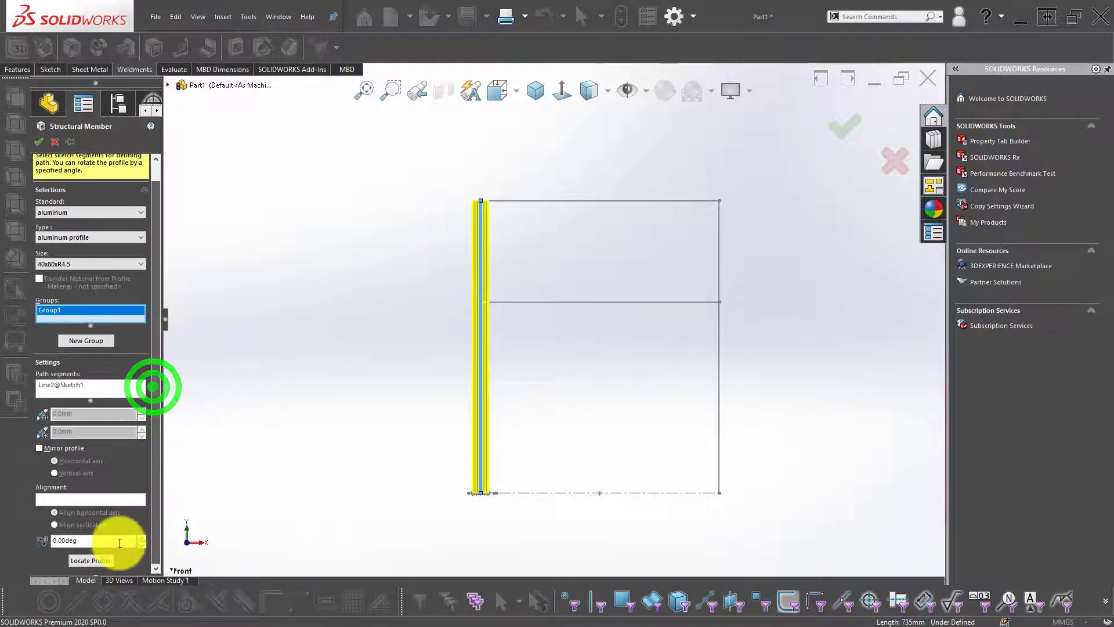
- Rotate the first member's profile 90° and anchor it at a corner point
{"action": "left_click", "coordinate": [96, 566]}
{"action": "mouse_move", "coordinate": [369, 273]}
{"action": "middle_mouse_down"}
{"action": "mouse_move", "coordinate": [488, 292]}
{"action": "mouse_move", "coordinate": [569, 222]}
{"action": "middle_mouse_up"}
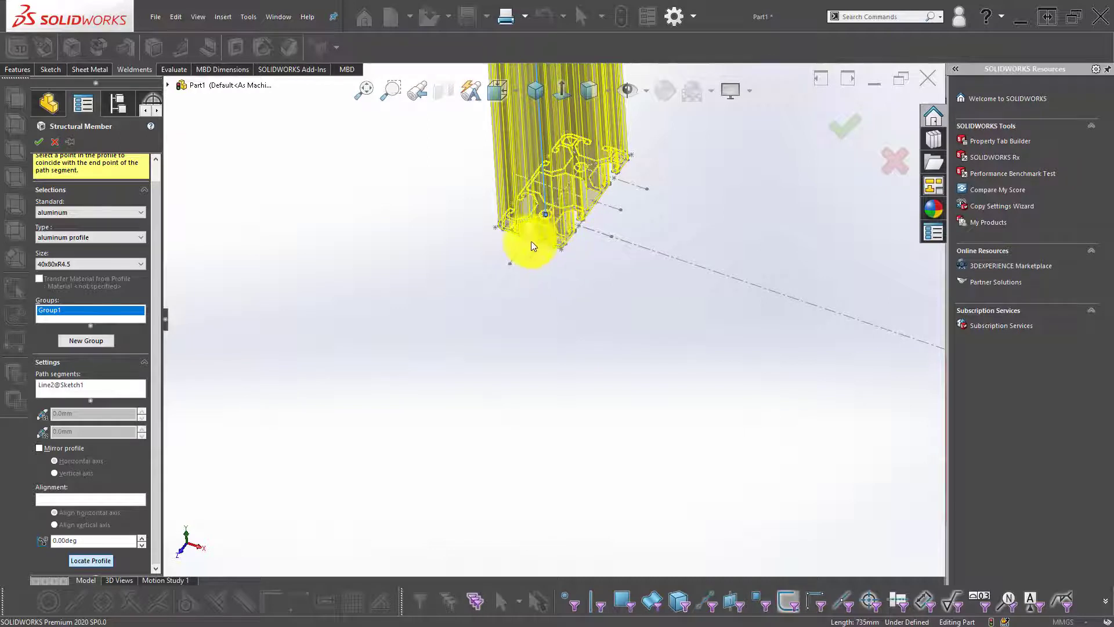
{"action": "double_click", "coordinate": [99, 540]}
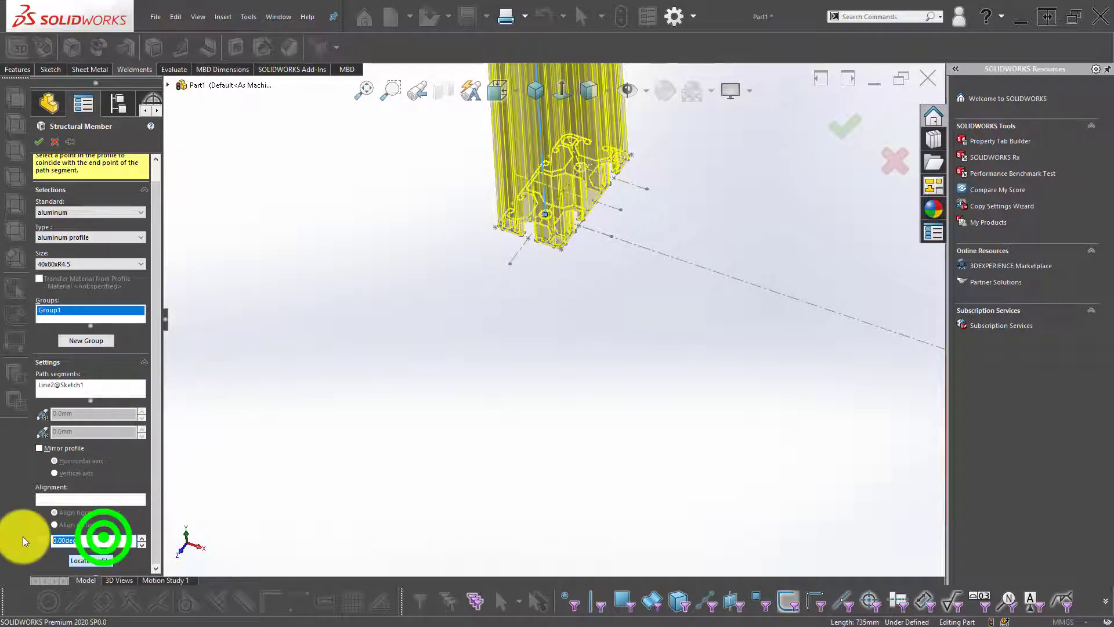
{"action": "type", "text": "90"}
{"action": "key", "text": "Return"}
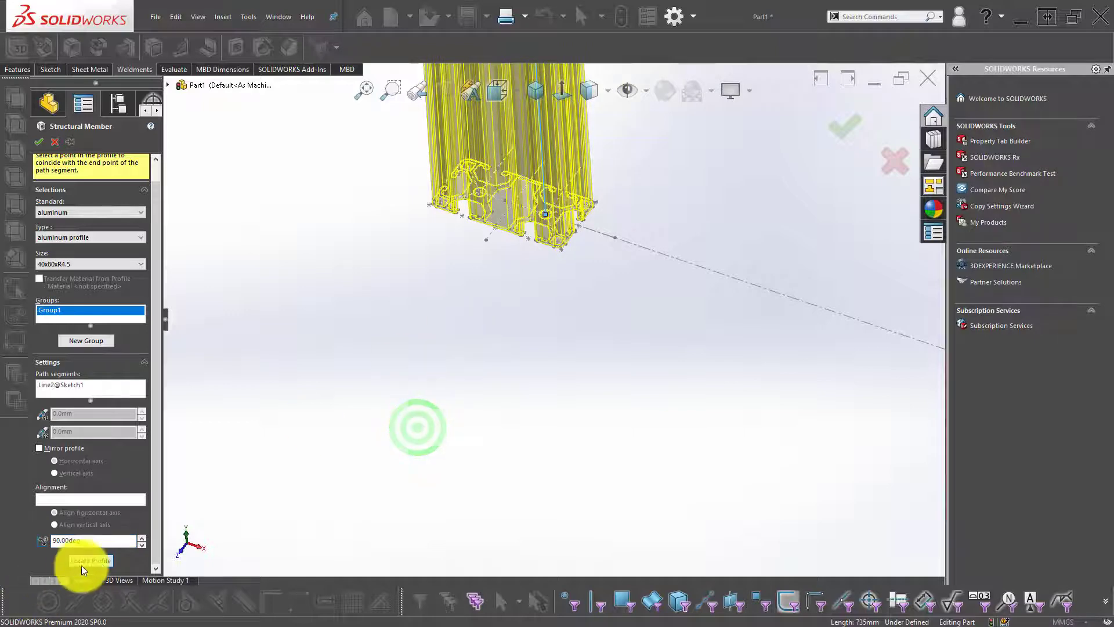
{"action": "left_click", "coordinate": [97, 560]}
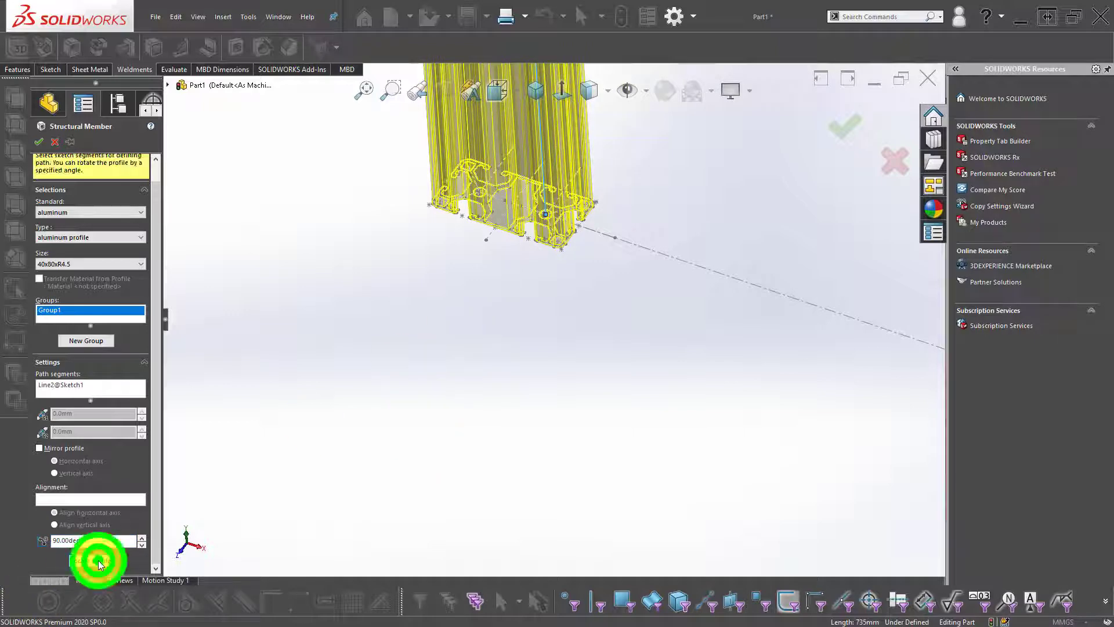
{"action": "left_click", "coordinate": [446, 180]}
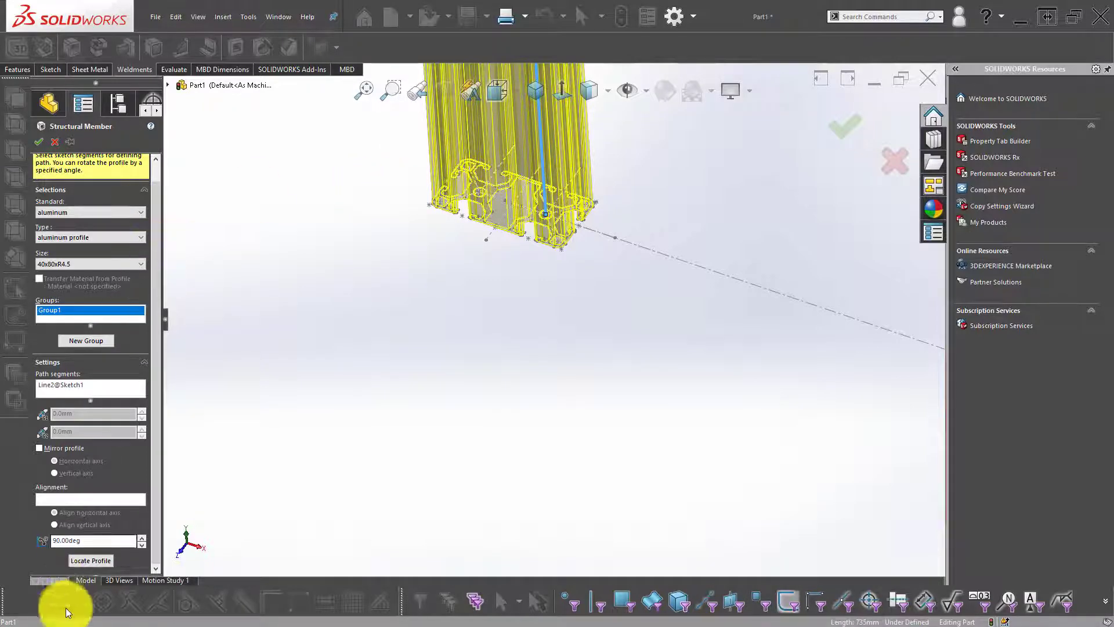
- Orbit to the profile end and re-pick the first member's anchor point
{"action": "left_click", "coordinate": [91, 564]}
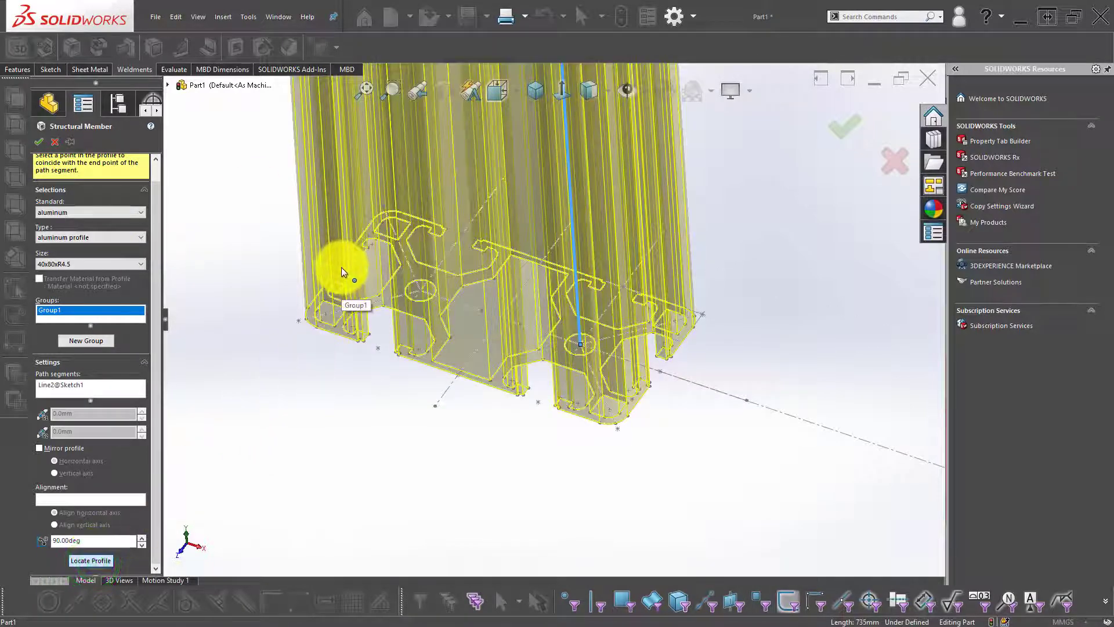
{"action": "scroll", "coordinate": [378, 272], "scroll_direction": "down", "scroll_amount": 5}
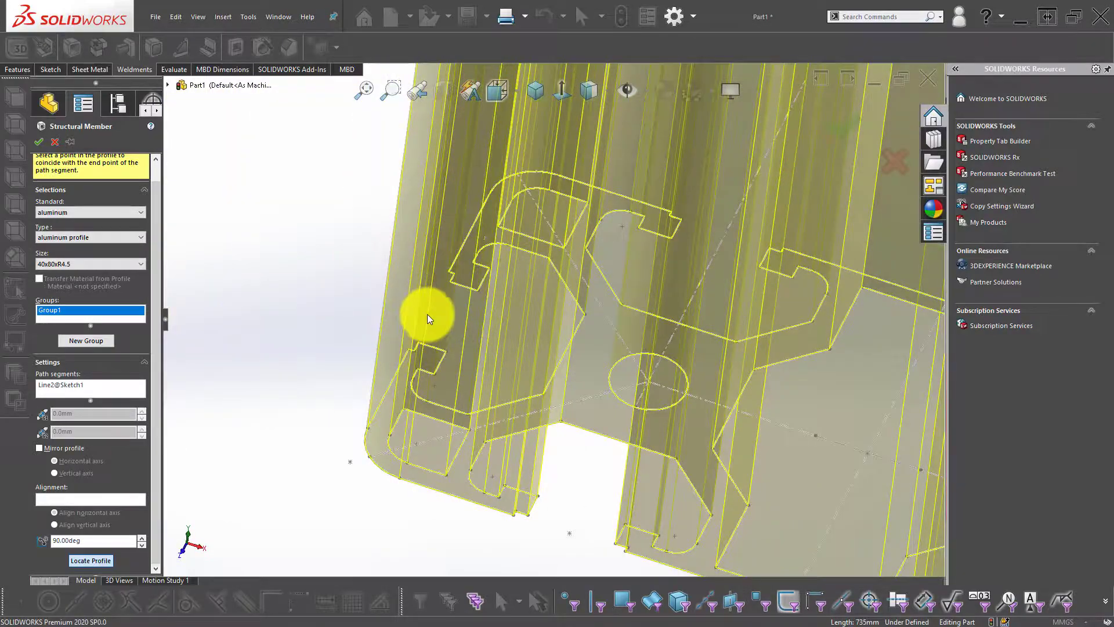
{"action": "scroll", "coordinate": [430, 324], "scroll_direction": "up", "scroll_amount": 3}
{"action": "mouse_move", "coordinate": [430, 324]}
{"action": "middle_mouse_down"}
{"action": "mouse_move", "coordinate": [481, 352]}
{"action": "mouse_move", "coordinate": [469, 380]}
{"action": "middle_mouse_up"}
{"action": "scroll", "coordinate": [479, 372], "scroll_direction": "down", "scroll_amount": 3}
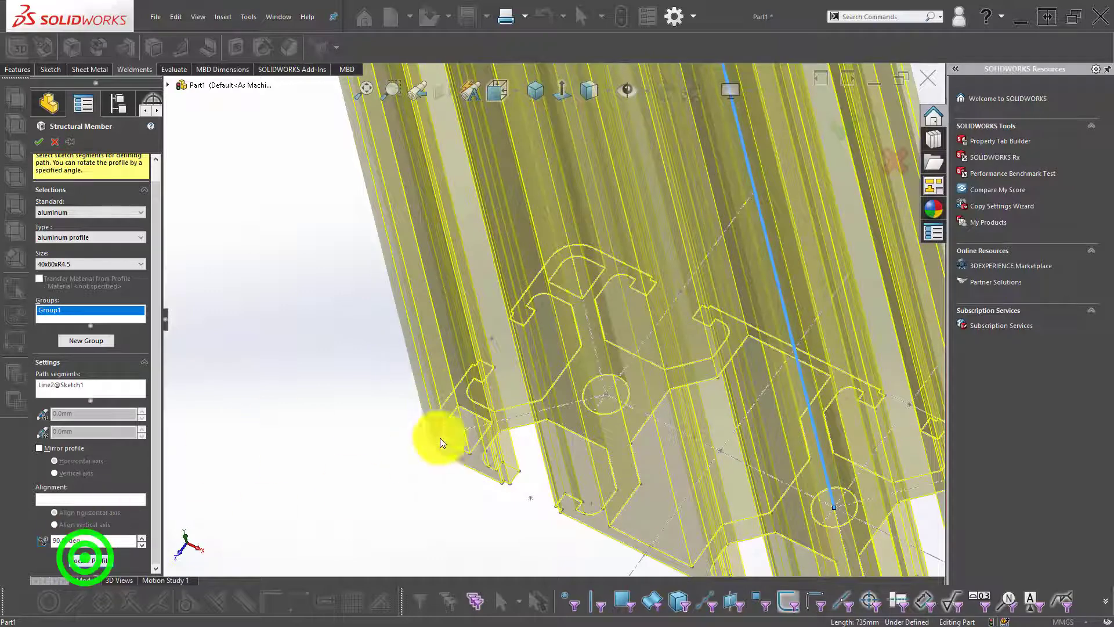
{"action": "left_click", "coordinate": [492, 338]}
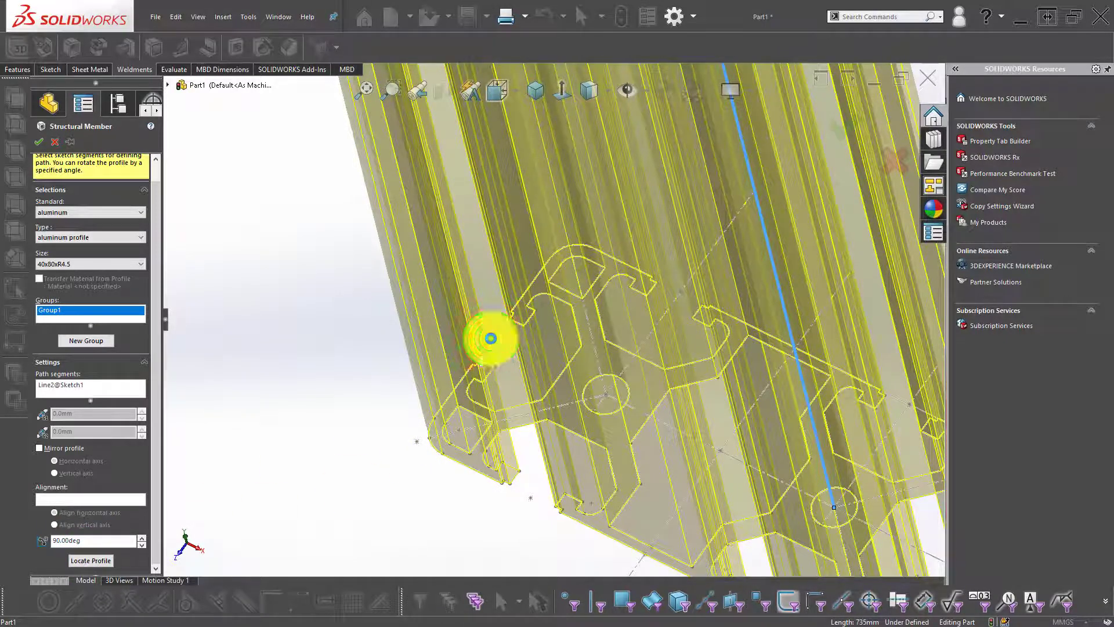
{"action": "scroll", "coordinate": [562, 388], "scroll_direction": "up", "scroll_amount": 2}
{"action": "scroll", "coordinate": [562, 382], "scroll_direction": "down", "scroll_amount": 2}
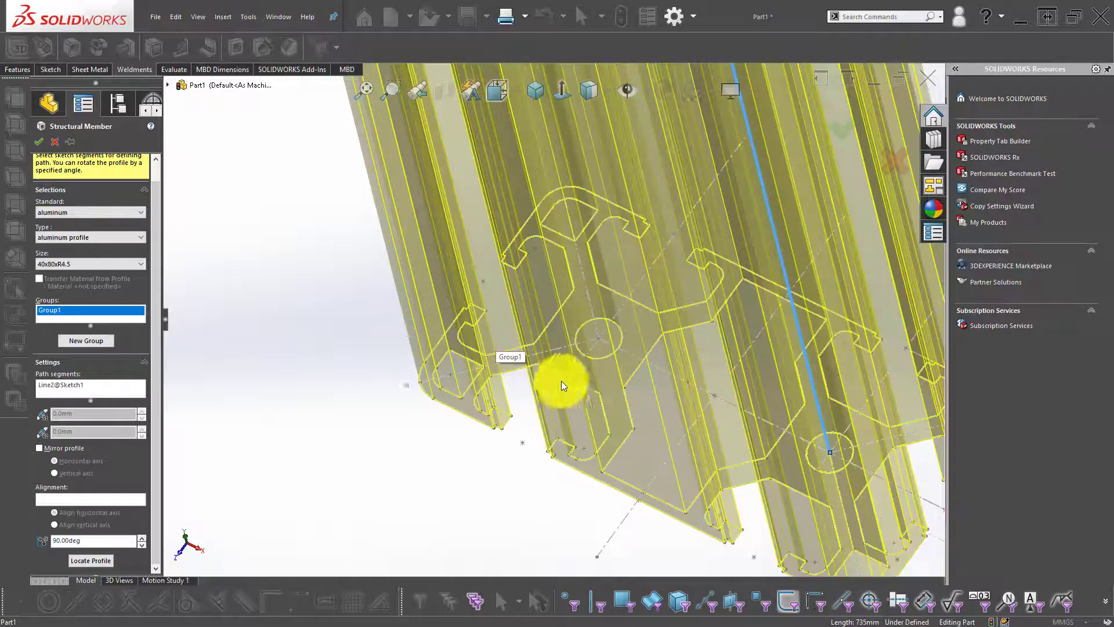
- Anchor the profile at a different corner point and add Group2
{"action": "left_click", "coordinate": [98, 560]}
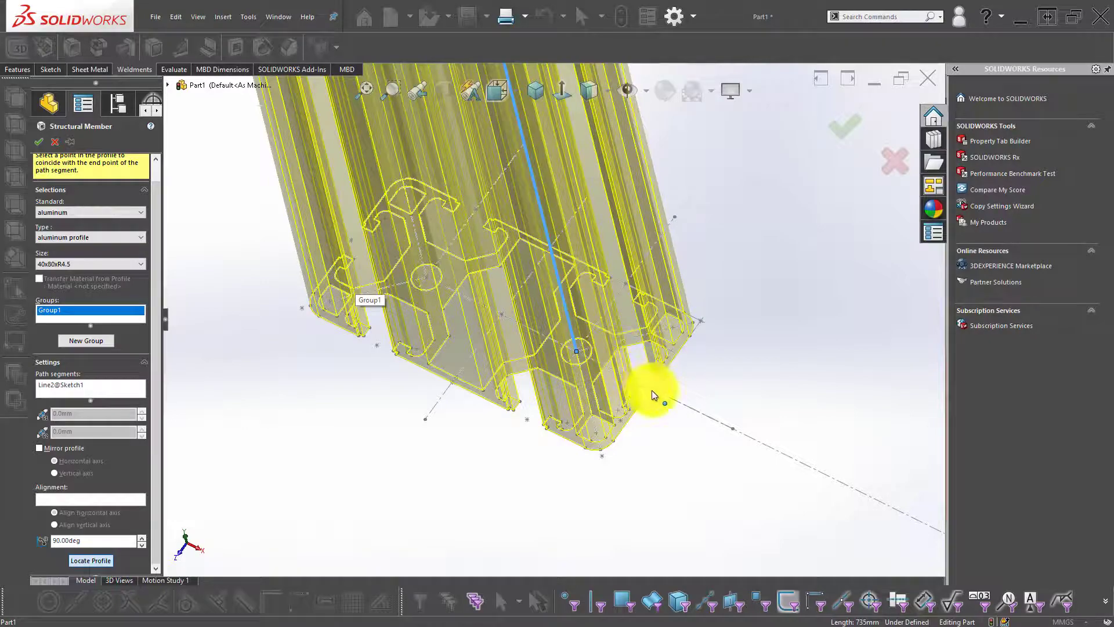
{"action": "left_click", "coordinate": [352, 241]}
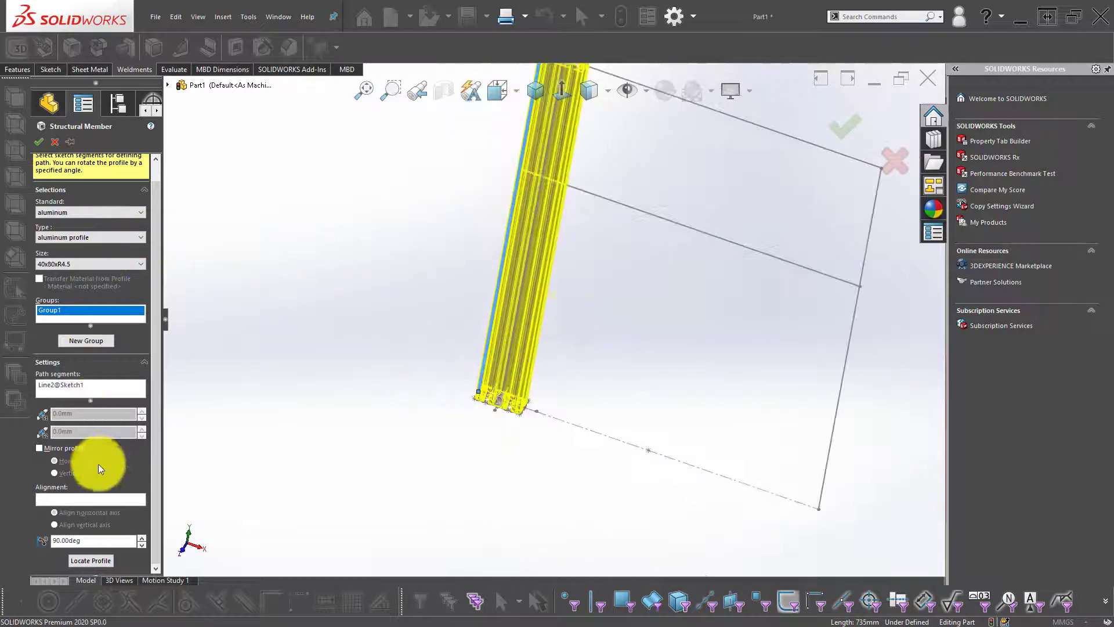
{"action": "left_click", "coordinate": [155, 430]}
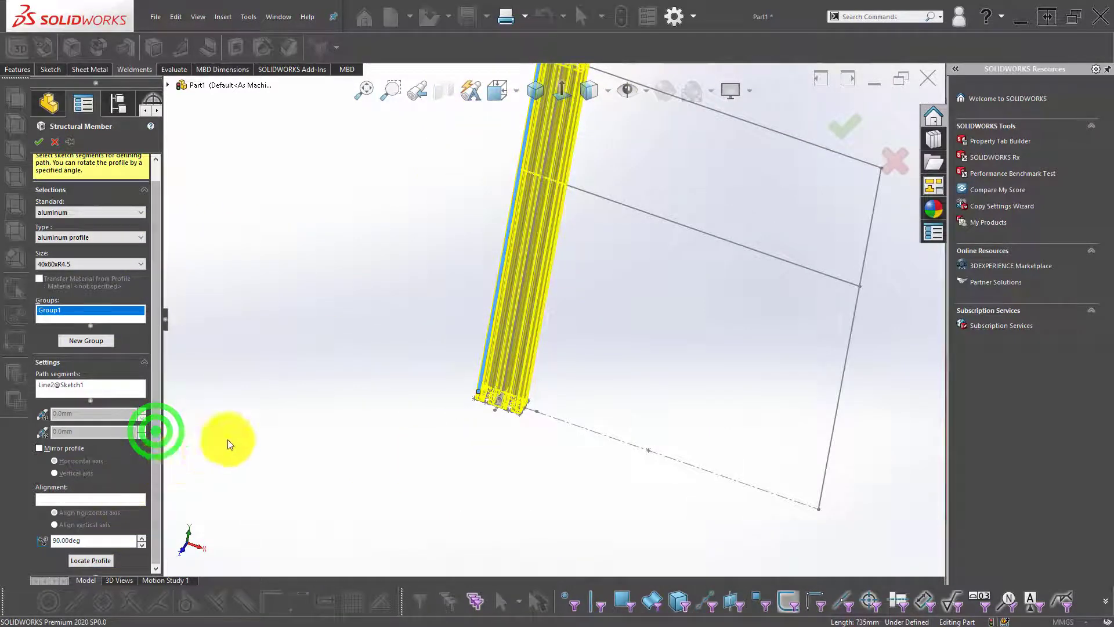
{"action": "left_click", "coordinate": [96, 340]}
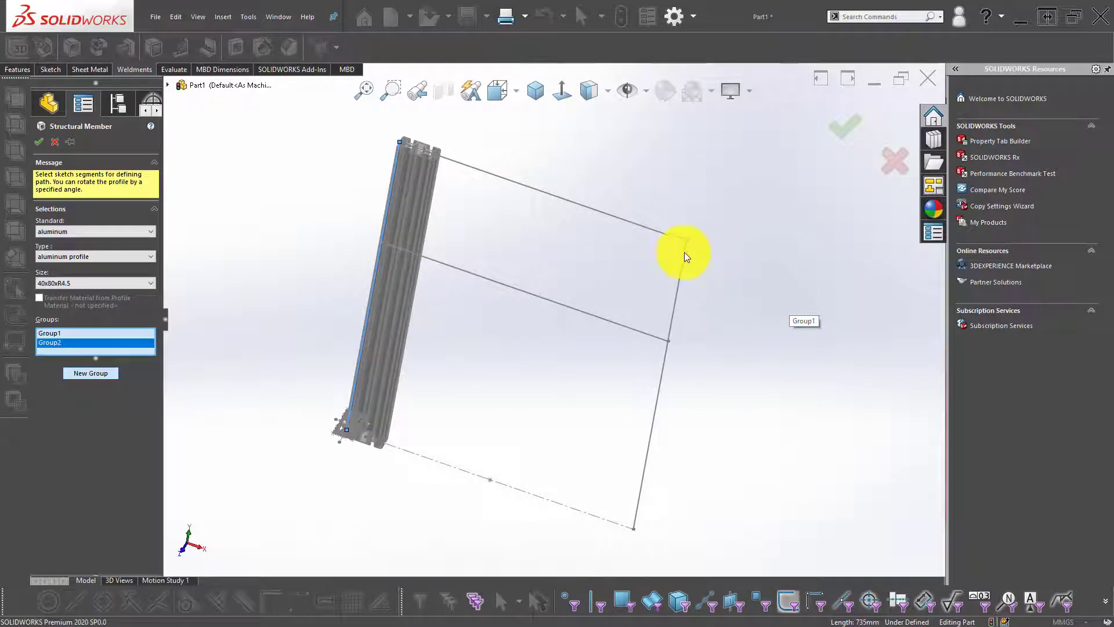
- Run Group2 along the right vertical line with the profile rotated 90°
{"action": "left_click", "coordinate": [682, 253]}
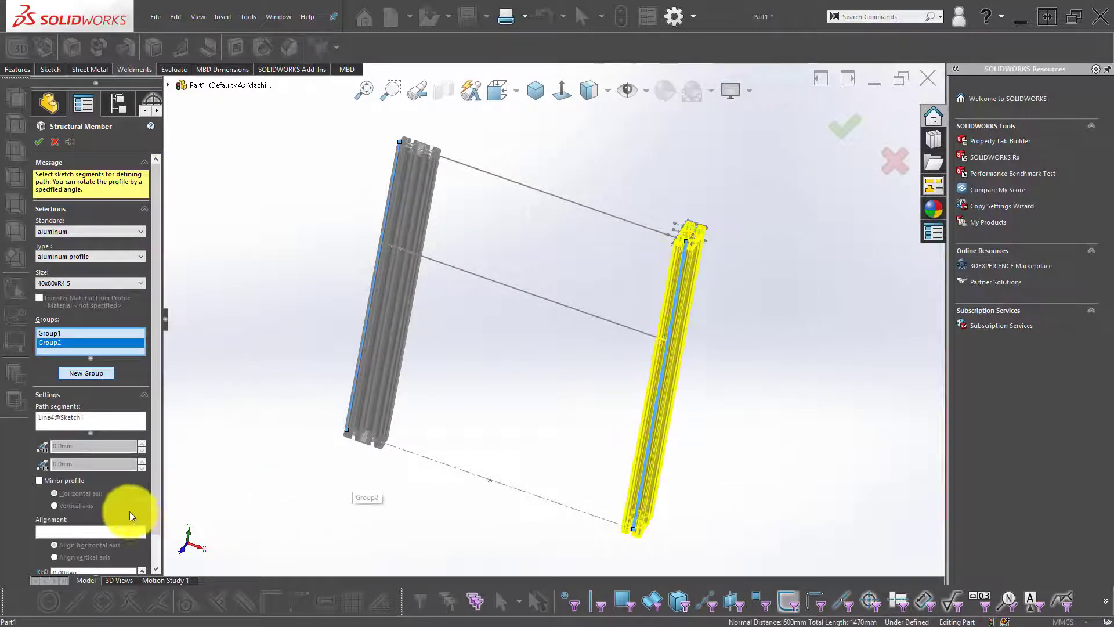
{"action": "left_click", "coordinate": [152, 490]}
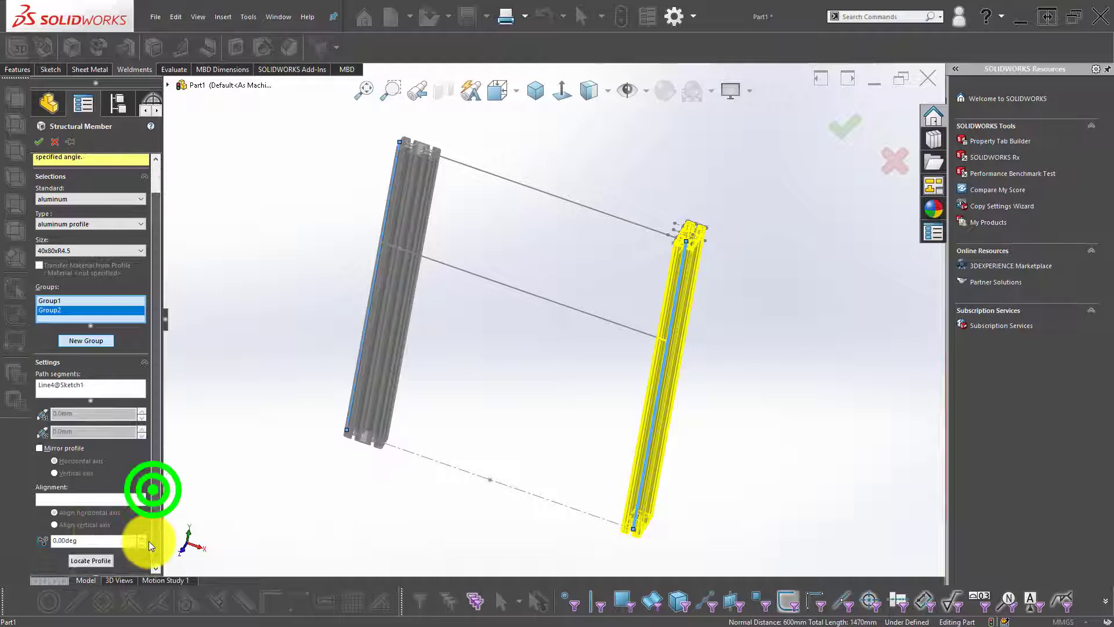
{"action": "left_click", "coordinate": [98, 539]}
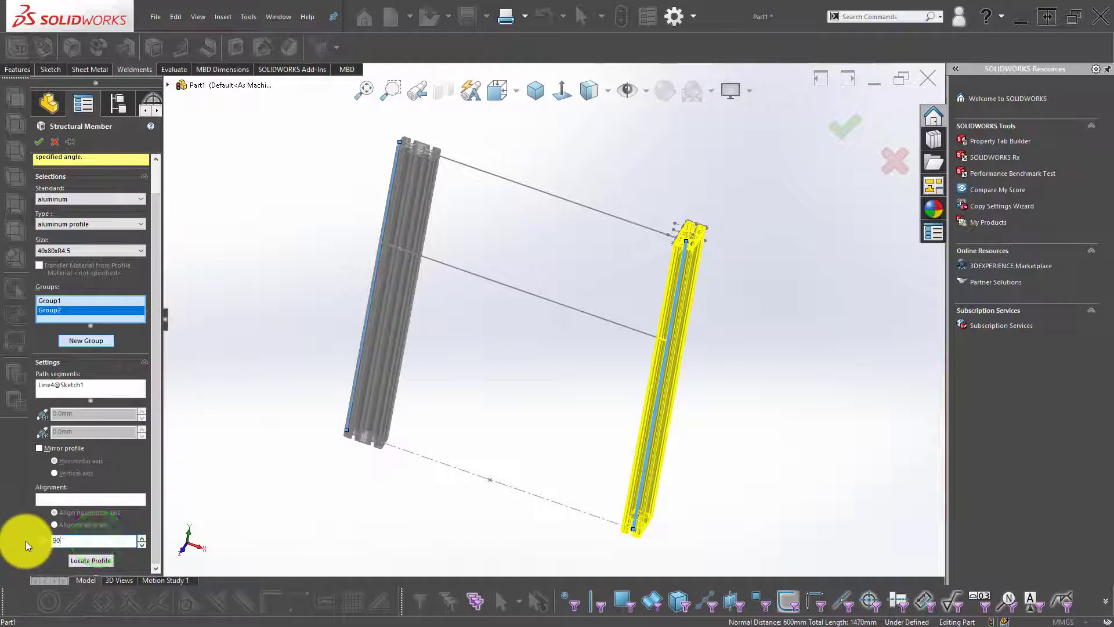
{"action": "type", "text": "90"}
{"action": "key", "text": "Return"}
{"action": "scroll", "coordinate": [638, 499], "scroll_direction": "up", "scroll_amount": 5}
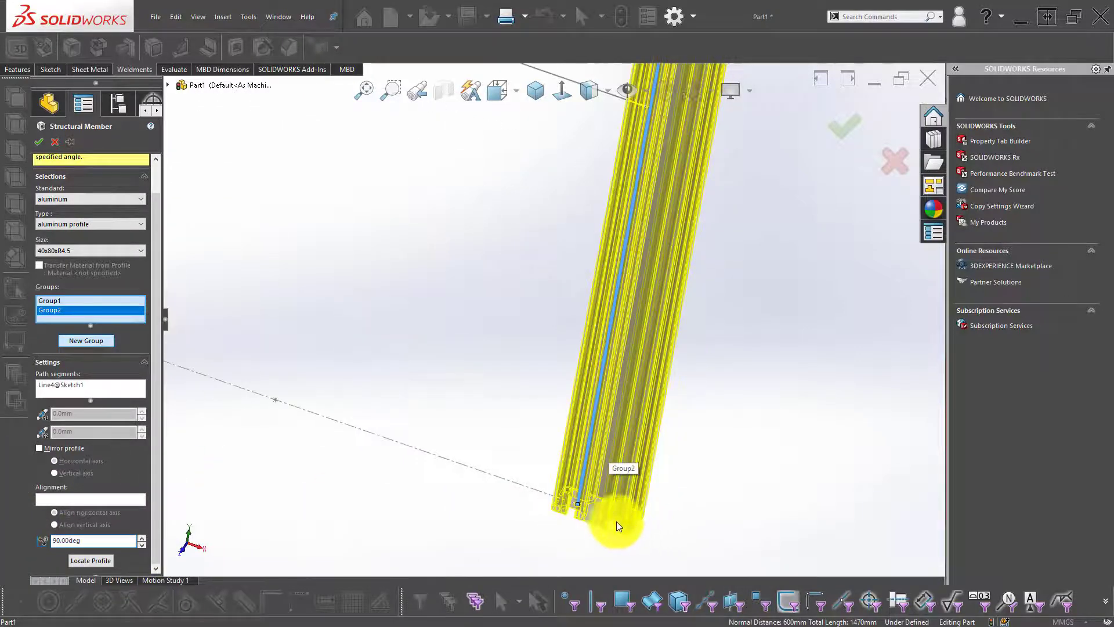
- Anchor Group2's profile at a corner point and add Group3
{"action": "left_click", "coordinate": [90, 563]}
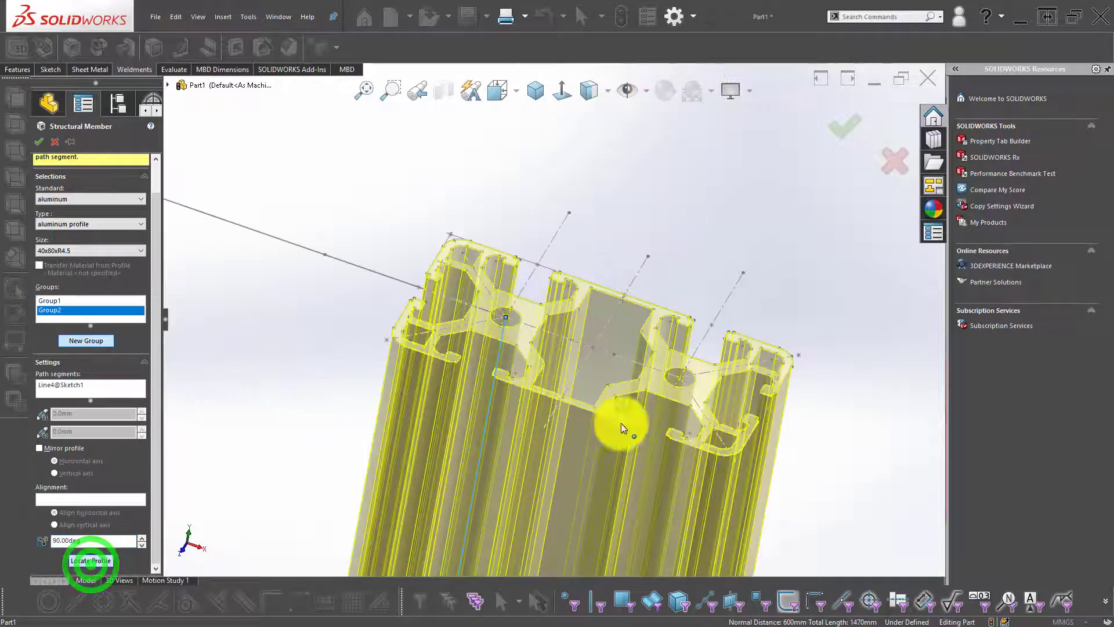
{"action": "left_click", "coordinate": [767, 410]}
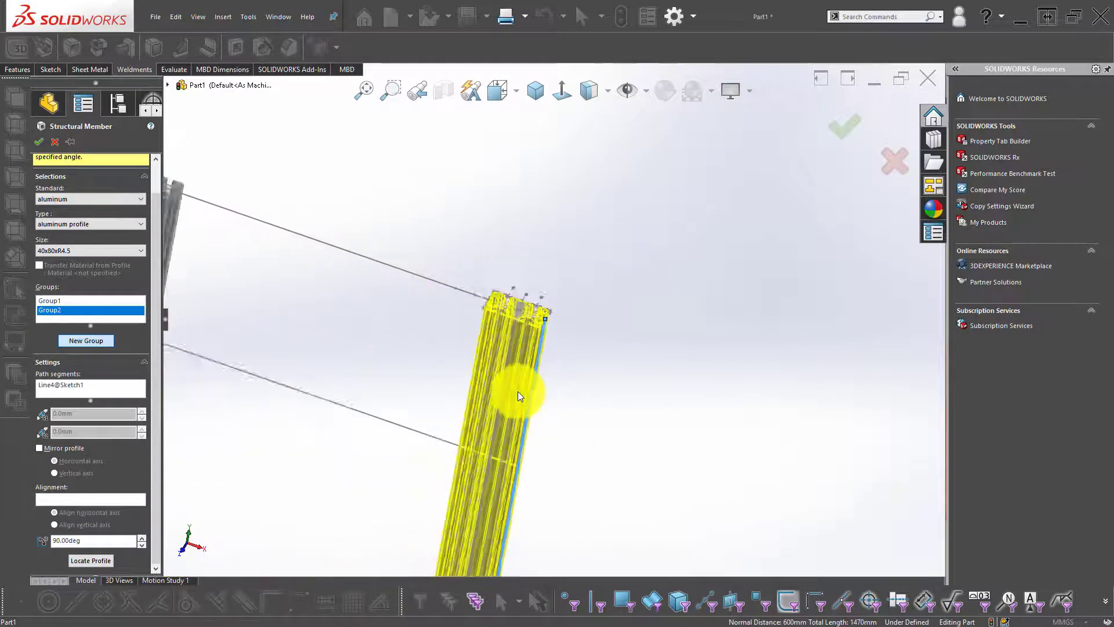
{"action": "left_click", "coordinate": [93, 341]}
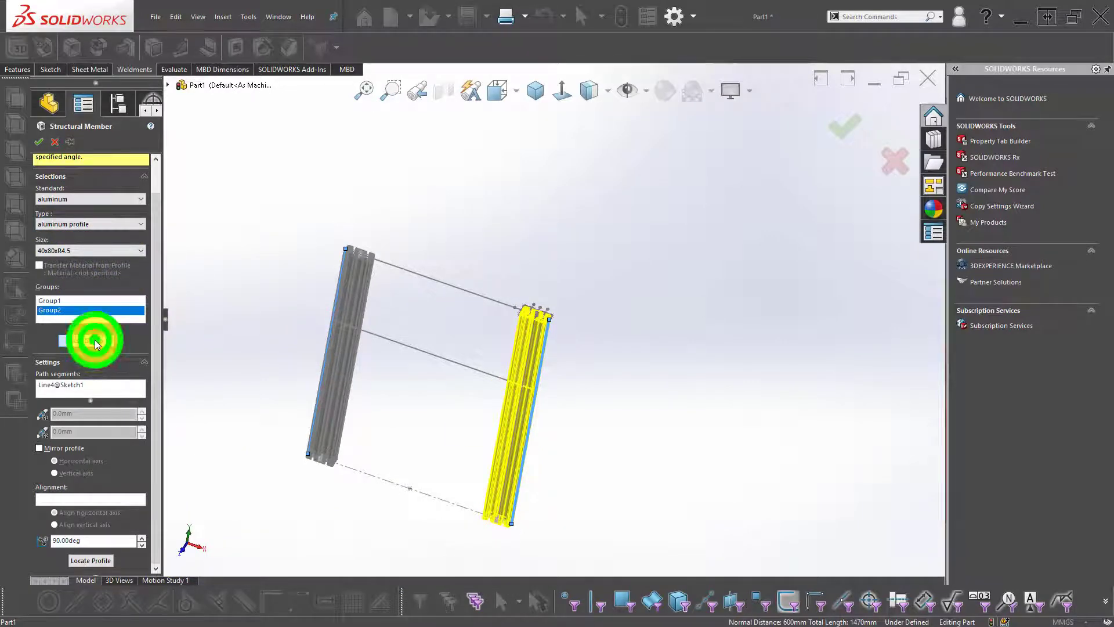
{"action": "scroll", "coordinate": [459, 297], "scroll_direction": "down", "scroll_amount": 1}
- Run Group3 along the top line with the profile rotated 90°
{"action": "scroll", "coordinate": [458, 297], "scroll_direction": "down", "scroll_amount": 2}
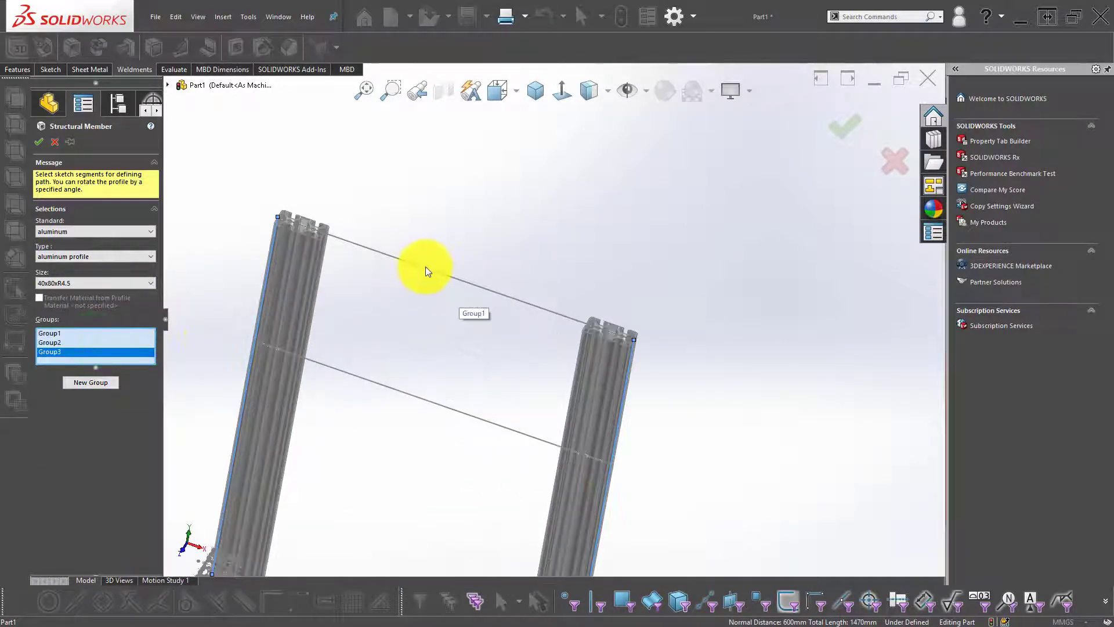
{"action": "left_click", "coordinate": [426, 268]}
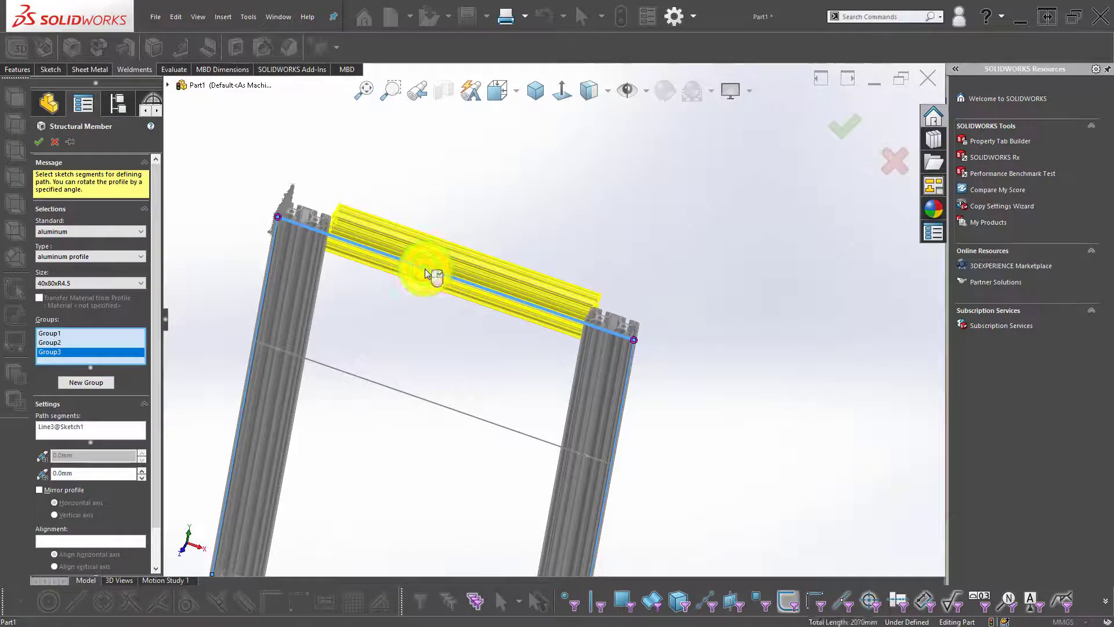
{"action": "mouse_move", "coordinate": [427, 293]}
{"action": "middle_mouse_down"}
{"action": "mouse_move", "coordinate": [393, 305]}
{"action": "mouse_move", "coordinate": [404, 267]}
{"action": "middle_mouse_up"}
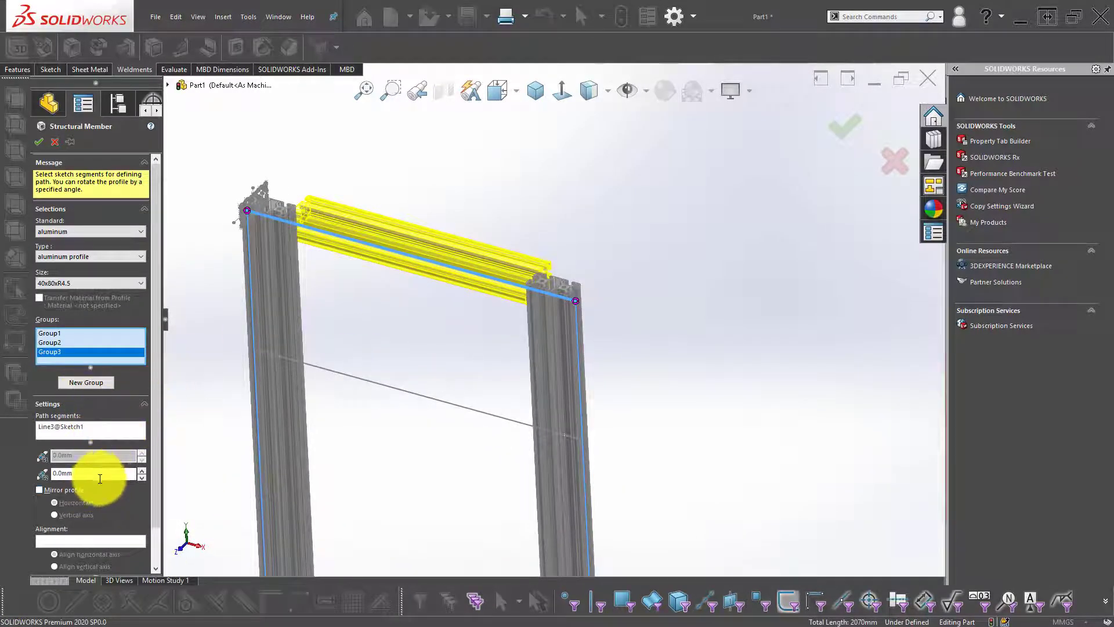
{"action": "left_click", "coordinate": [154, 477]}
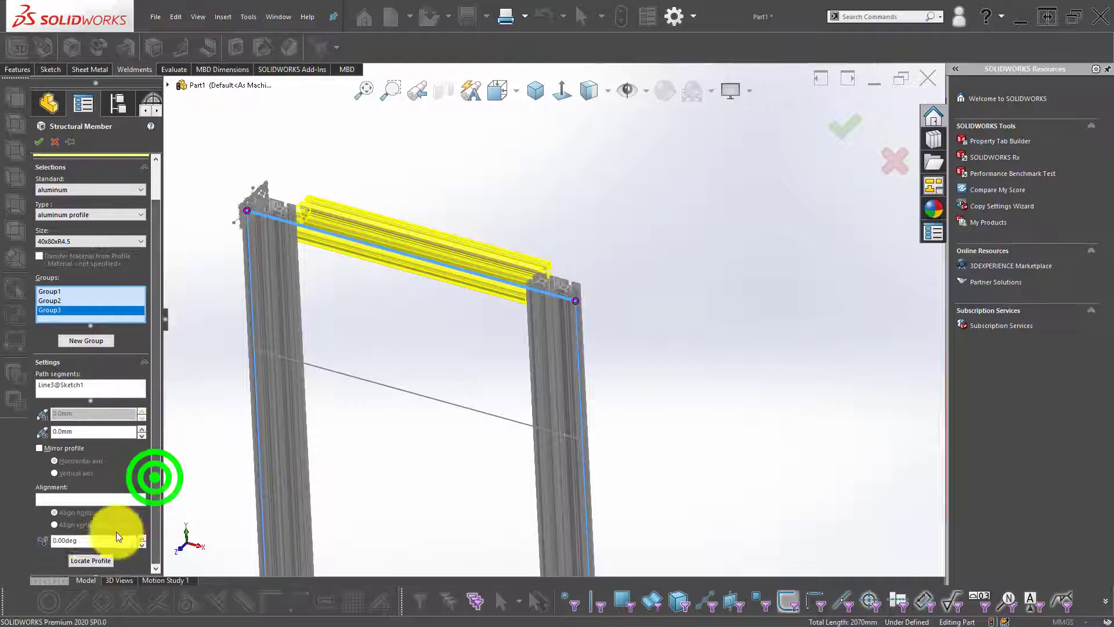
{"action": "left_click", "coordinate": [85, 538]}
{"action": "type", "text": "90"}
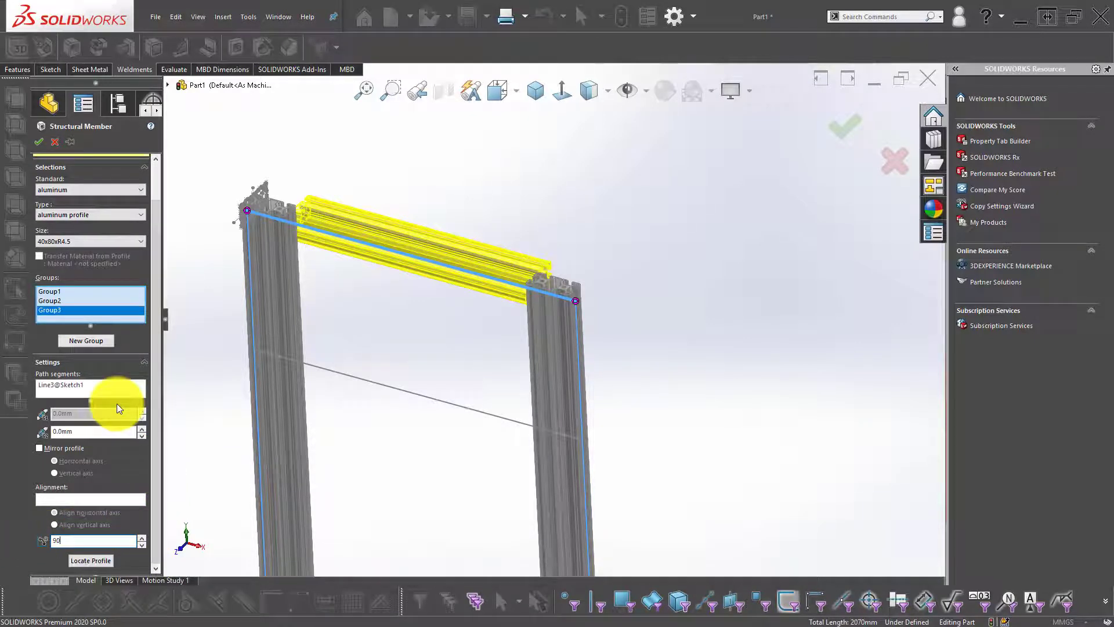
{"action": "key", "text": "Return"}
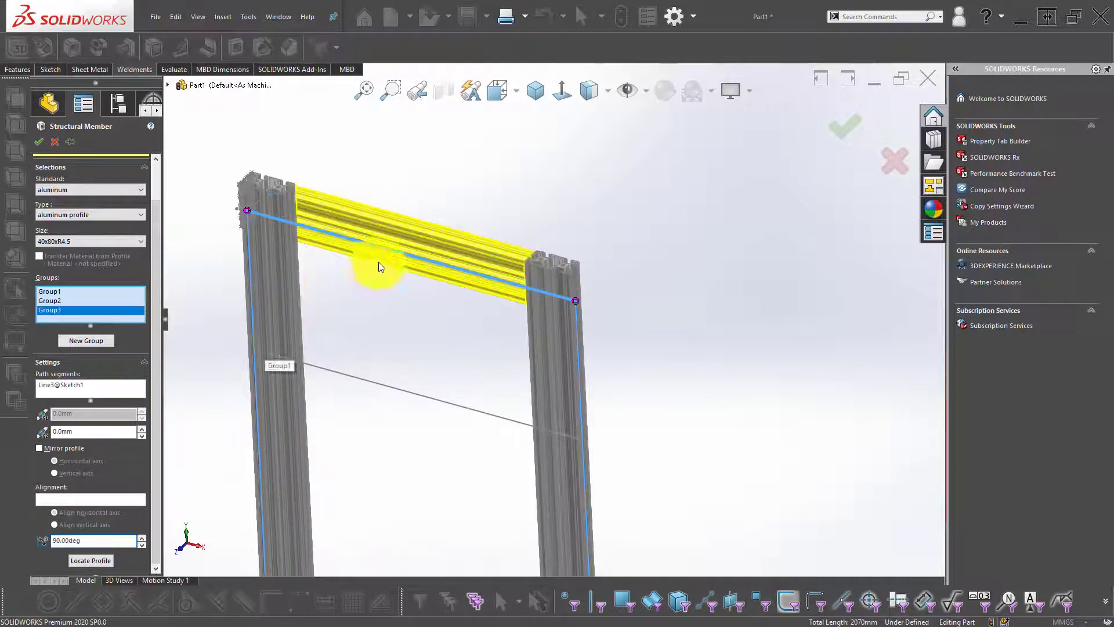
- Anchor the top member's profile at a corner point and add Group4
{"action": "mouse_move", "coordinate": [378, 267]}
{"action": "middle_mouse_down"}
{"action": "mouse_move", "coordinate": [354, 148]}
{"action": "mouse_move", "coordinate": [296, 187]}
{"action": "middle_mouse_up"}
{"action": "left_click", "coordinate": [99, 566]}
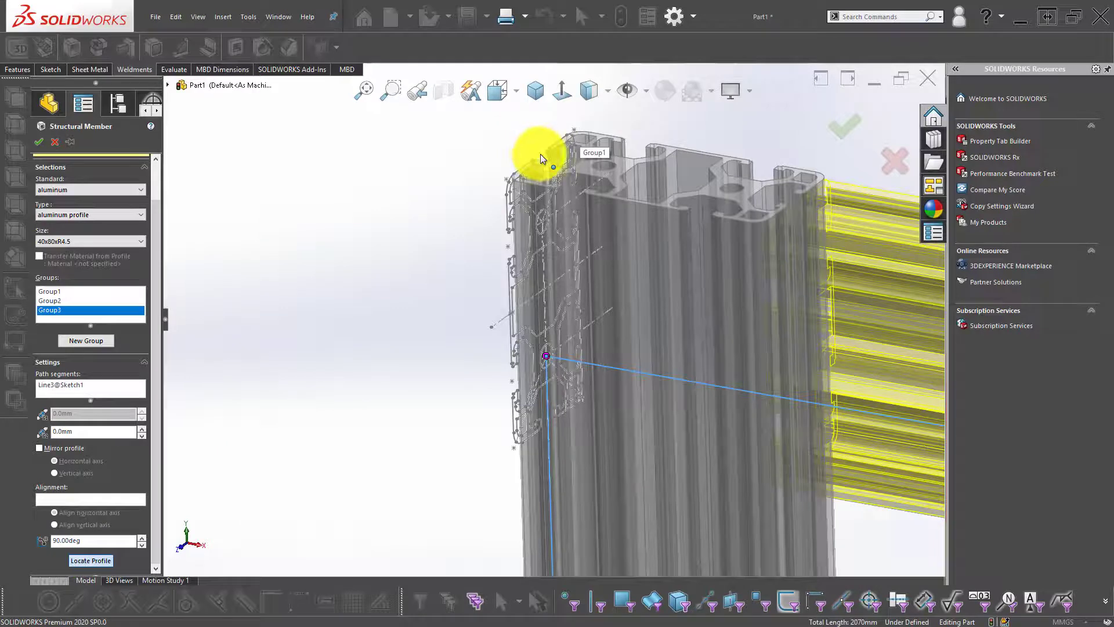
{"action": "left_click", "coordinate": [541, 155]}
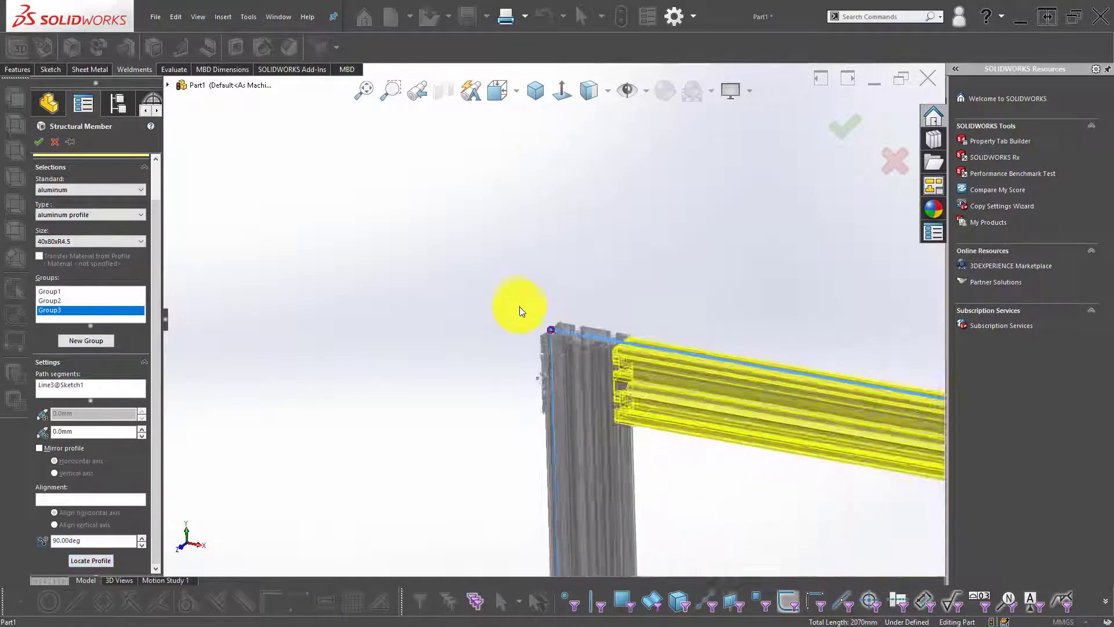
{"action": "left_click", "coordinate": [90, 341]}
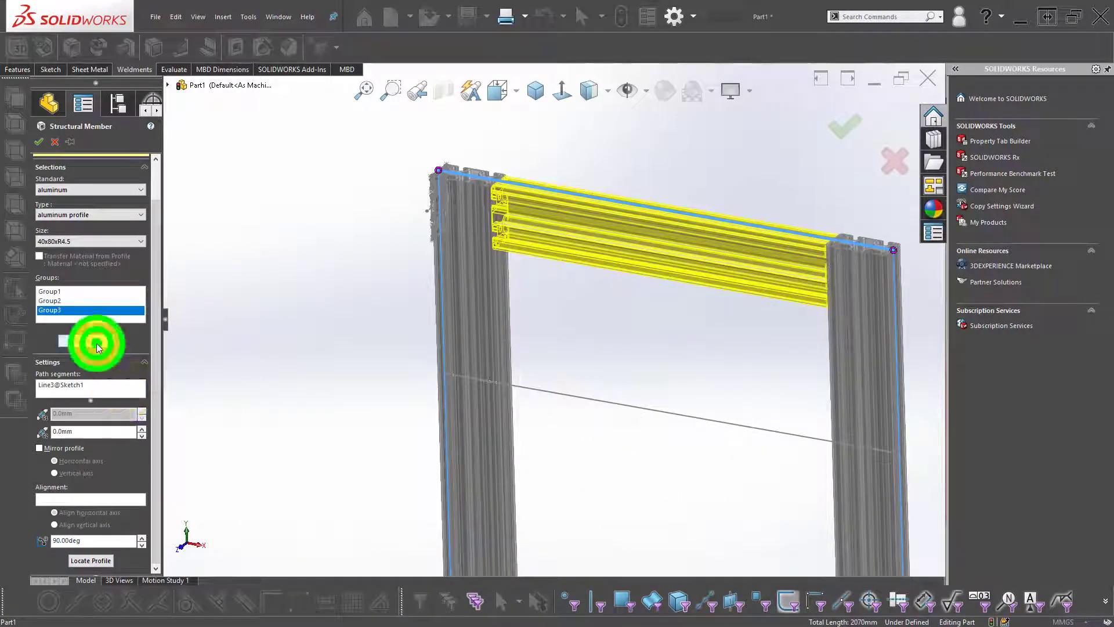
- Run Group4 along the horizontal dividing line with the profile rotated 90°
{"action": "left_click", "coordinate": [551, 396]}
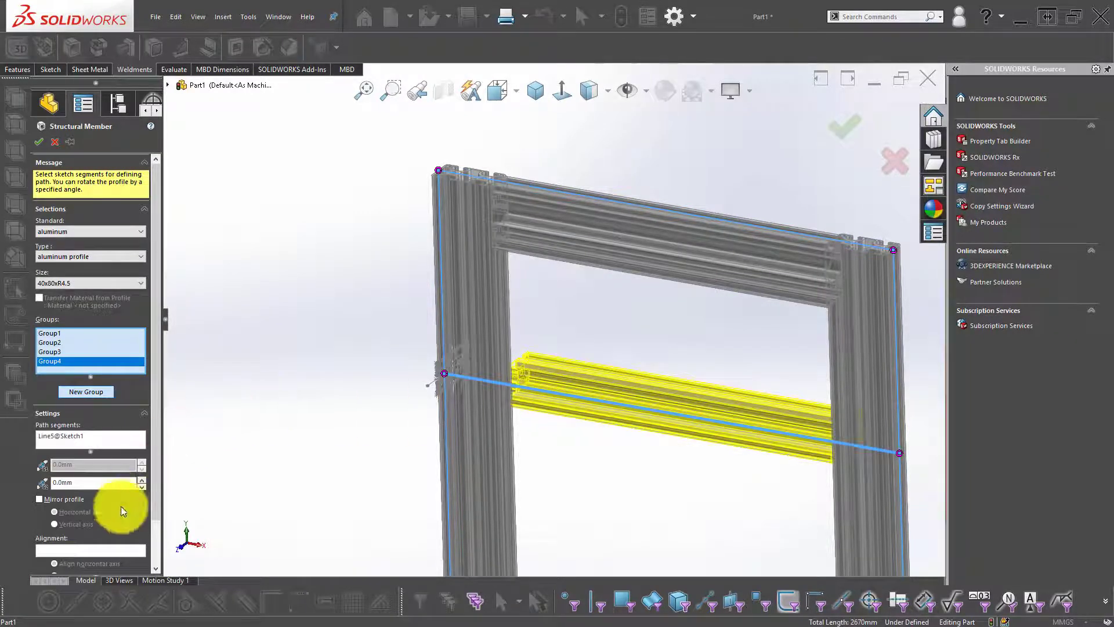
{"action": "left_click", "coordinate": [155, 486]}
{"action": "double_click", "coordinate": [82, 540]}
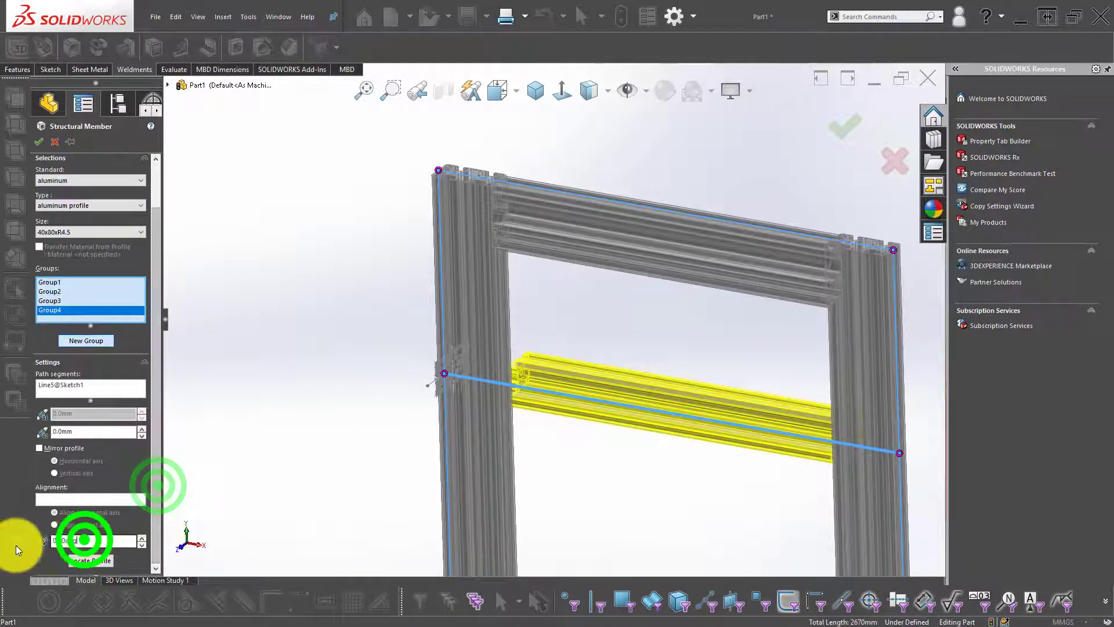
{"action": "type", "text": "90"}
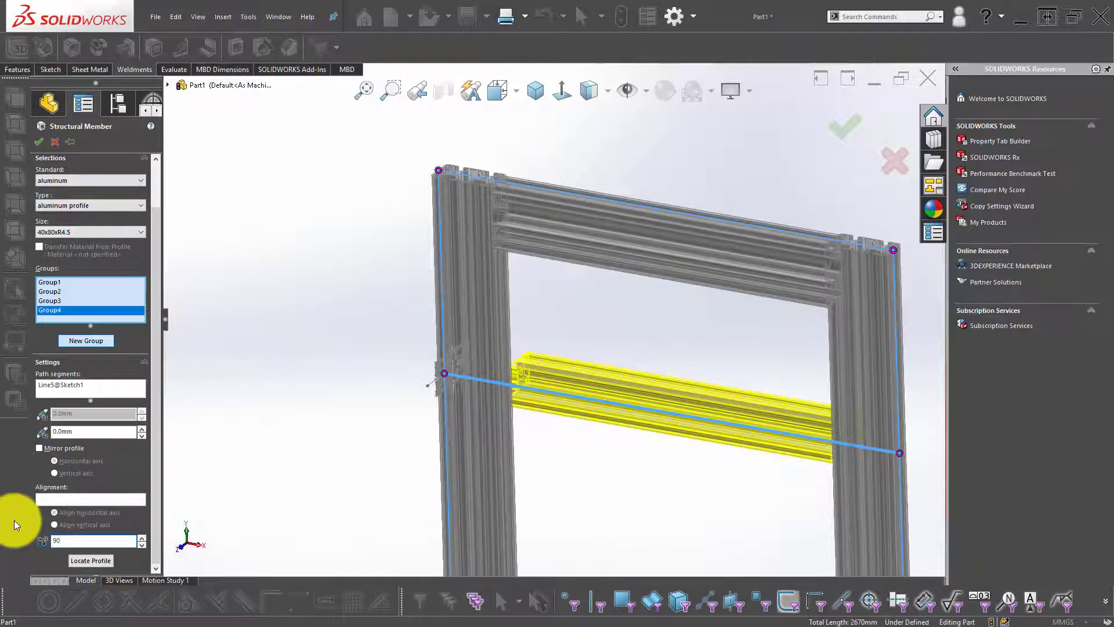
{"action": "key", "text": "Return"}
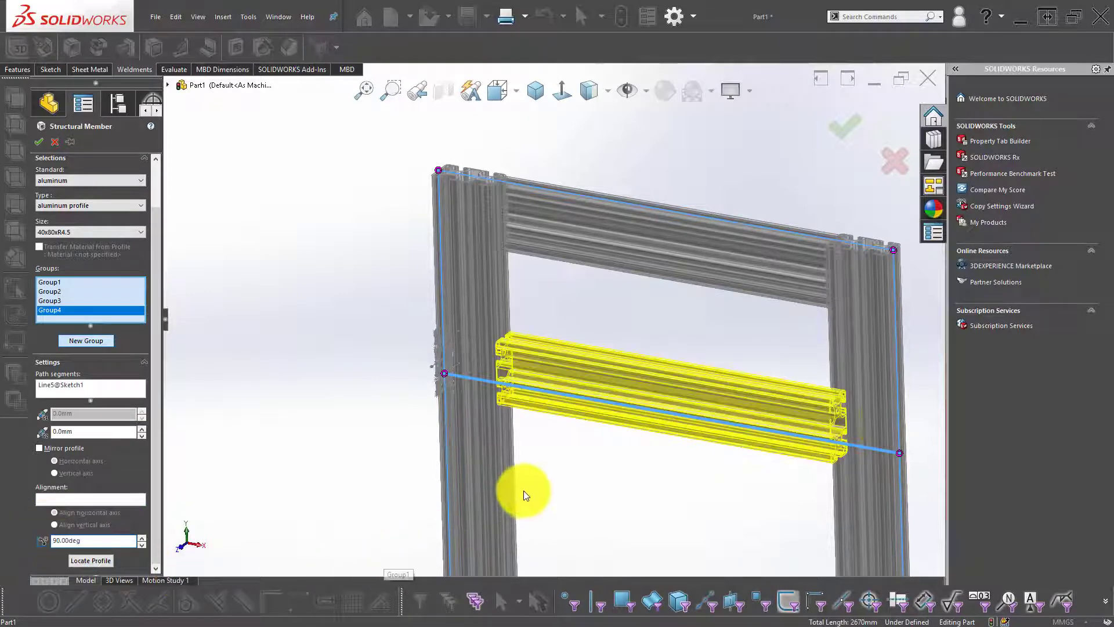
- Anchor the crossbar profile and accept the structural member
{"action": "left_click", "coordinate": [93, 560]}
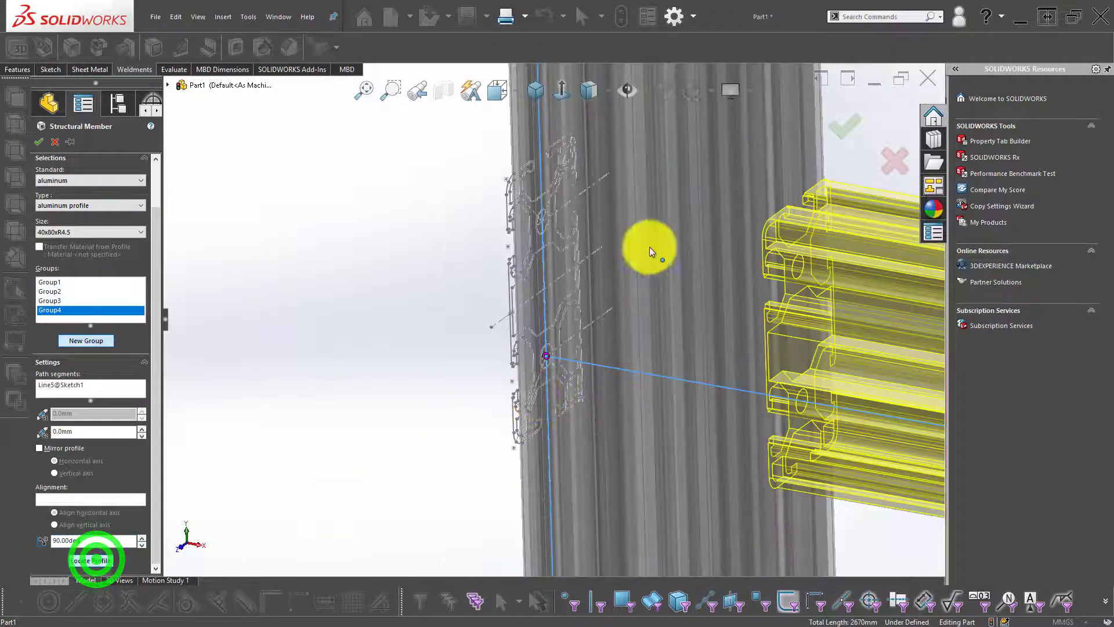
{"action": "left_click", "coordinate": [540, 155]}
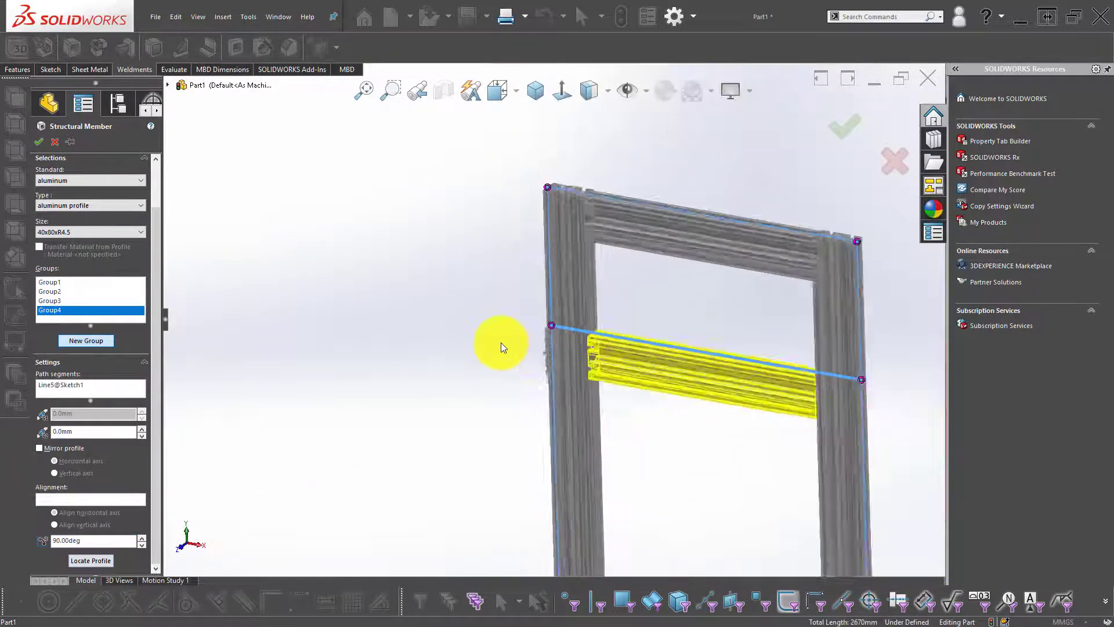
{"action": "mouse_move", "coordinate": [638, 350]}
{"action": "middle_mouse_down"}
{"action": "mouse_move", "coordinate": [765, 319]}
{"action": "mouse_move", "coordinate": [696, 290]}
{"action": "middle_mouse_up"}
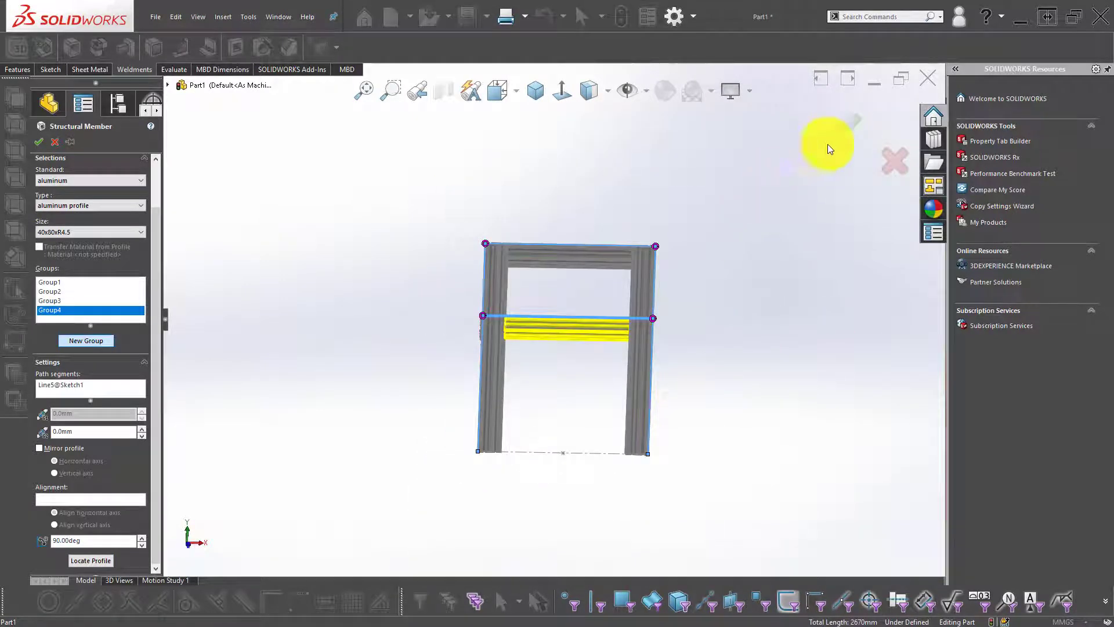
{"action": "left_click", "coordinate": [837, 131]}
{"action": "left_click", "coordinate": [808, 211]}
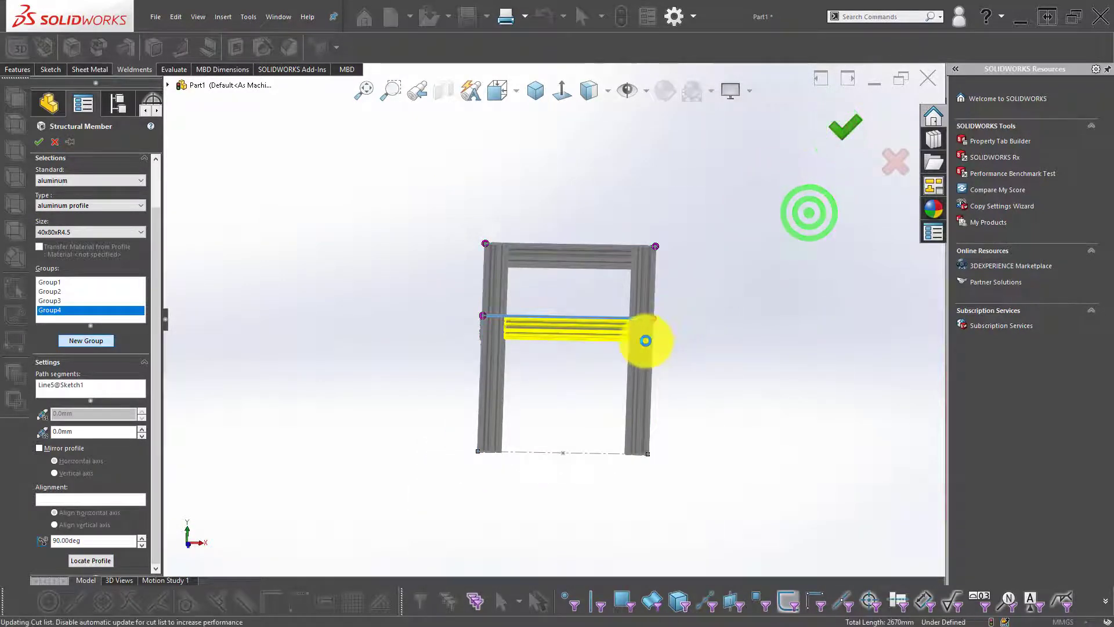
- Finish the member, orbit the frame to inspect the crossbar joints, and show it in isometric view
{"action": "left_click", "coordinate": [373, 391]}
{"action": "scroll", "coordinate": [540, 316], "scroll_direction": "down", "scroll_amount": 3}
{"action": "mouse_move", "coordinate": [375, 392]}
{"action": "middle_mouse_down"}
{"action": "mouse_move", "coordinate": [406, 353]}
{"action": "mouse_move", "coordinate": [378, 391]}
{"action": "mouse_move", "coordinate": [455, 328]}
{"action": "middle_mouse_up"}
{"action": "scroll", "coordinate": [518, 261], "scroll_direction": "down", "scroll_amount": 2}
{"action": "scroll", "coordinate": [490, 270], "scroll_direction": "down", "scroll_amount": 4}
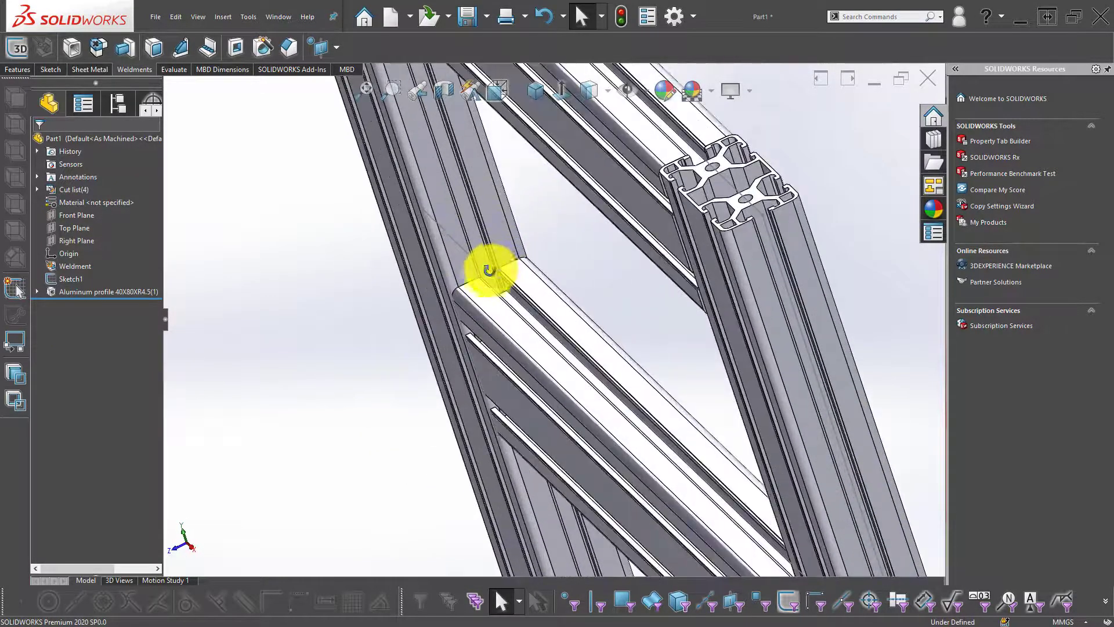
{"action": "middle_click_drag", "start_coordinate": [490, 271], "coordinate": [569, 261]}
{"action": "scroll", "coordinate": [677, 286], "scroll_direction": "up", "scroll_amount": 5}
{"action": "mouse_move", "coordinate": [677, 286]}
{"action": "middle_mouse_down"}
{"action": "mouse_move", "coordinate": [670, 338]}
{"action": "mouse_move", "coordinate": [797, 273]}
{"action": "mouse_move", "coordinate": [672, 323]}
{"action": "middle_mouse_up"}
{"action": "left_click", "coordinate": [334, 264]}
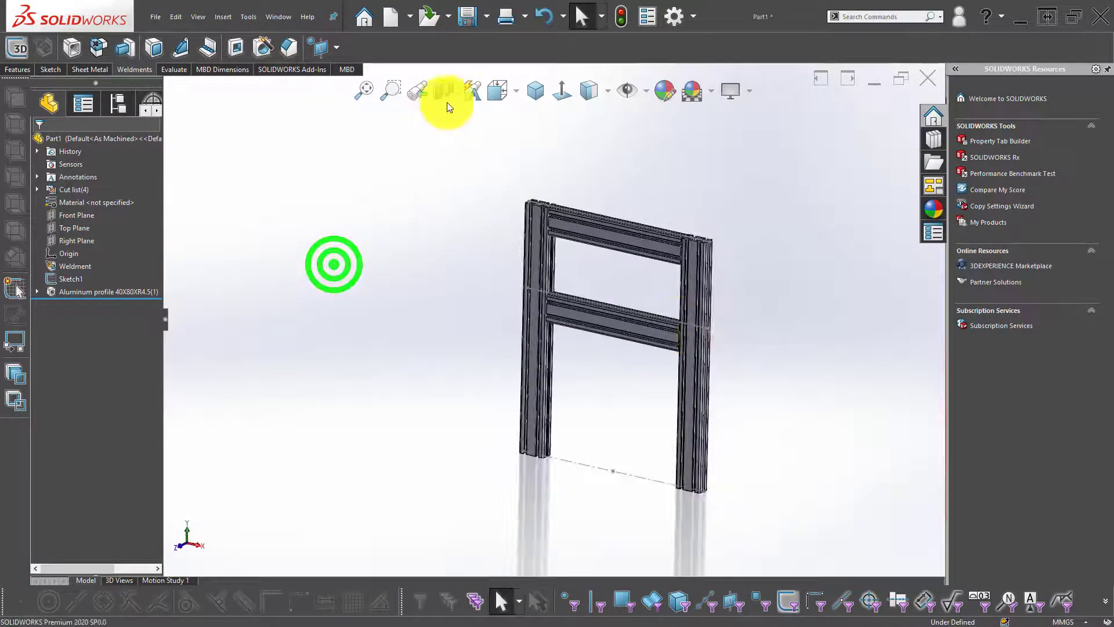
{"action": "left_click", "coordinate": [535, 90]}
{"action": "left_click", "coordinate": [327, 272]}
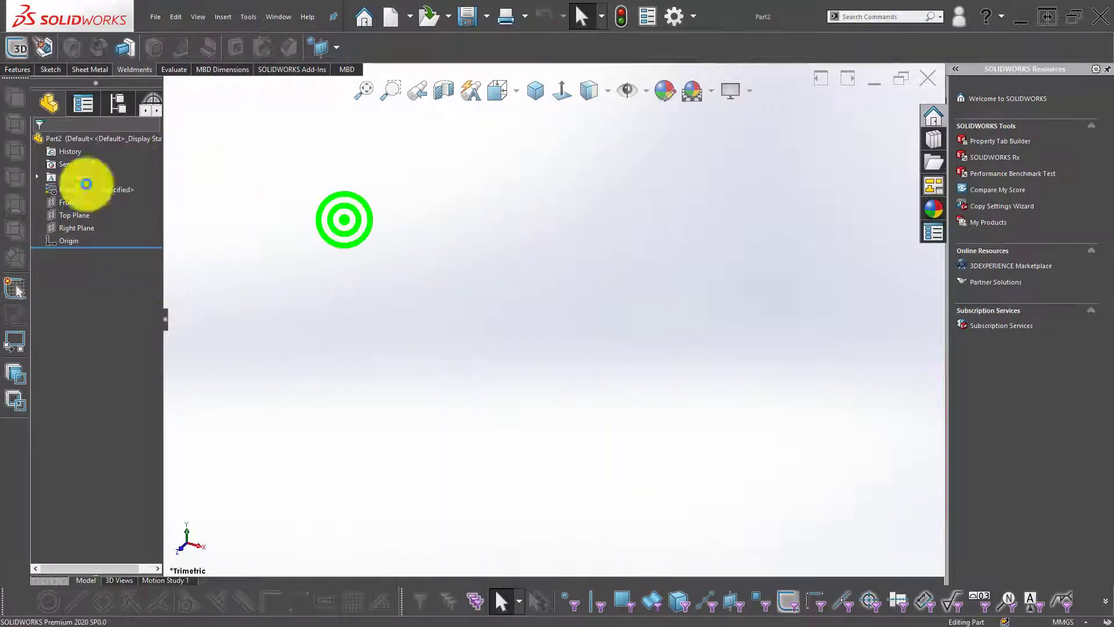
- Start a Front Plane sketch in the new part with the Line tool
{"action": "left_click", "coordinate": [65, 201]}
{"action": "left_click", "coordinate": [76, 180]}
{"action": "left_click", "coordinate": [275, 224]}
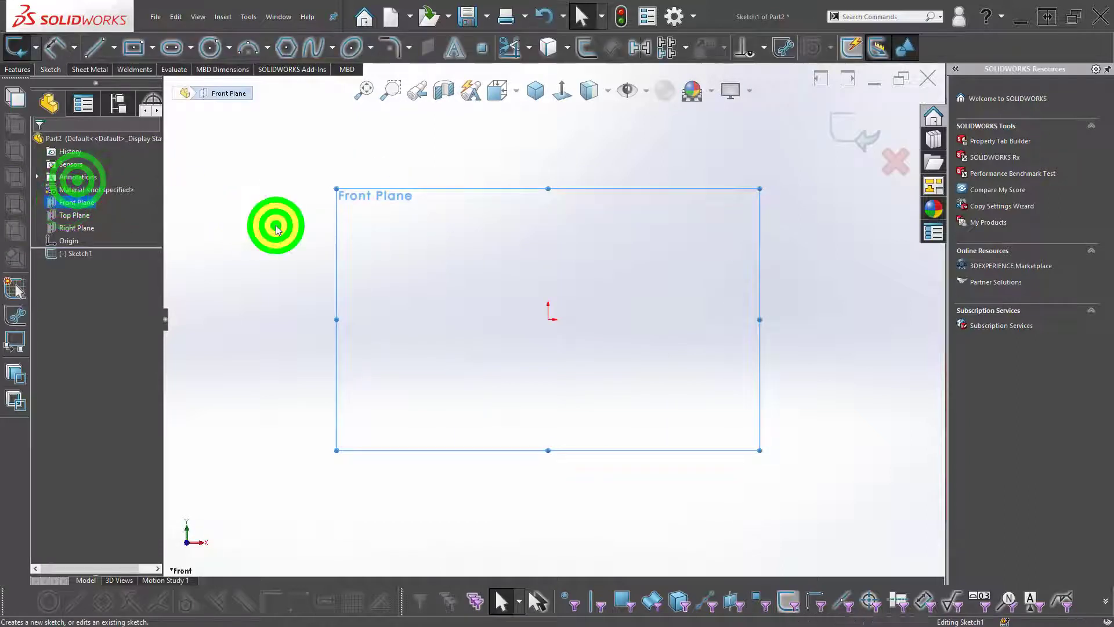
{"action": "left_click", "coordinate": [90, 46]}
- Draw a closed five-sided gusset outline from the origin with one sloping edge
{"action": "left_click", "coordinate": [549, 319]}
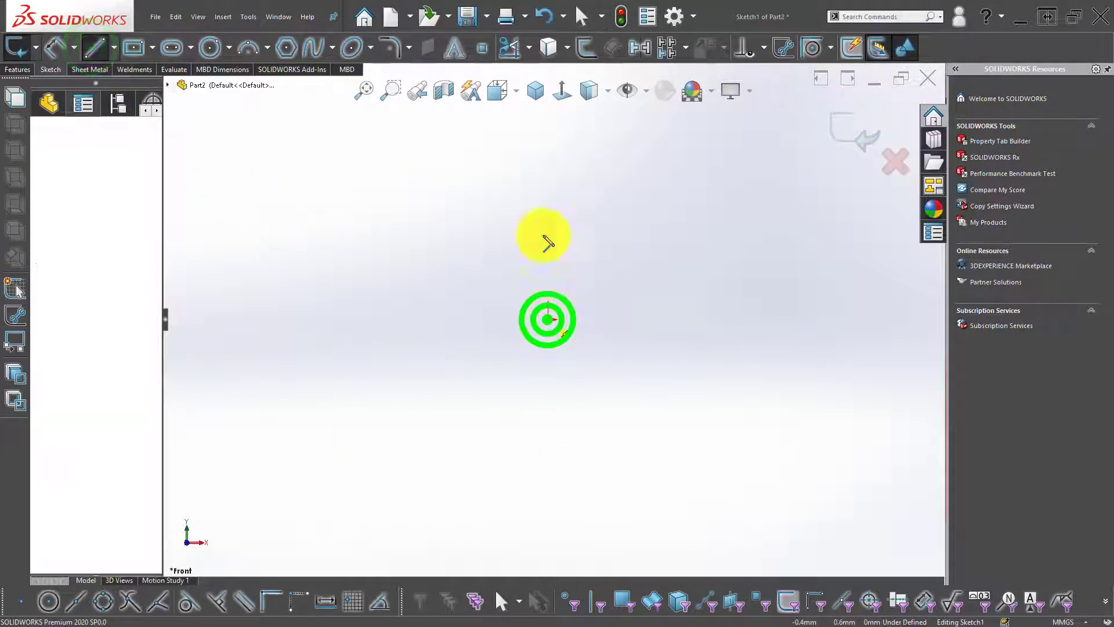
{"action": "left_click", "coordinate": [549, 135]}
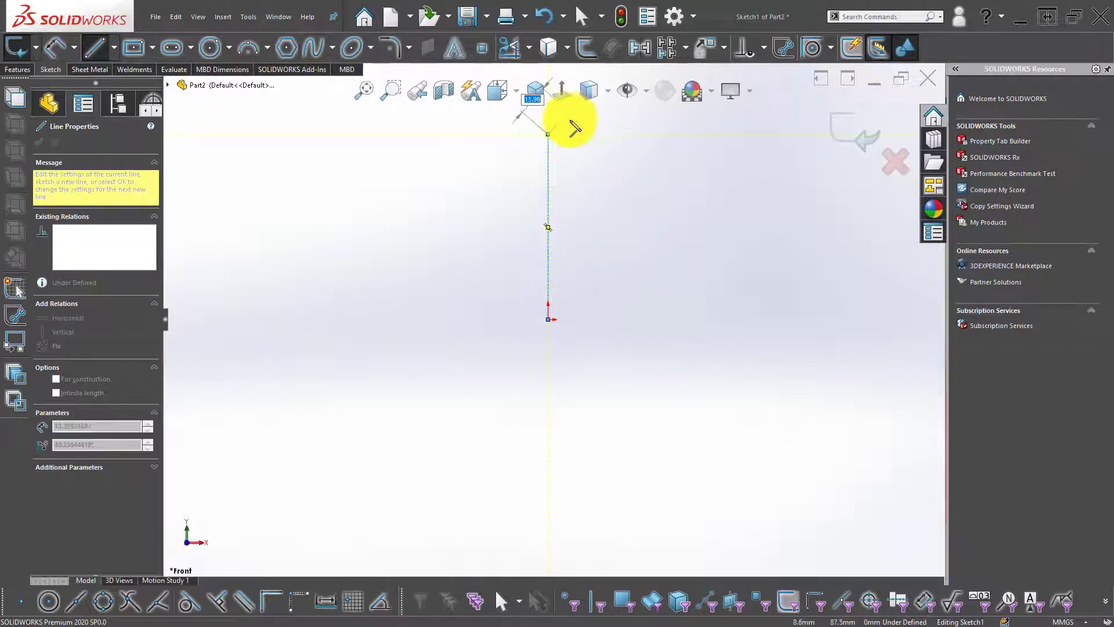
{"action": "scroll", "coordinate": [574, 130], "scroll_direction": "down", "scroll_amount": 3}
{"action": "left_click", "coordinate": [572, 176]}
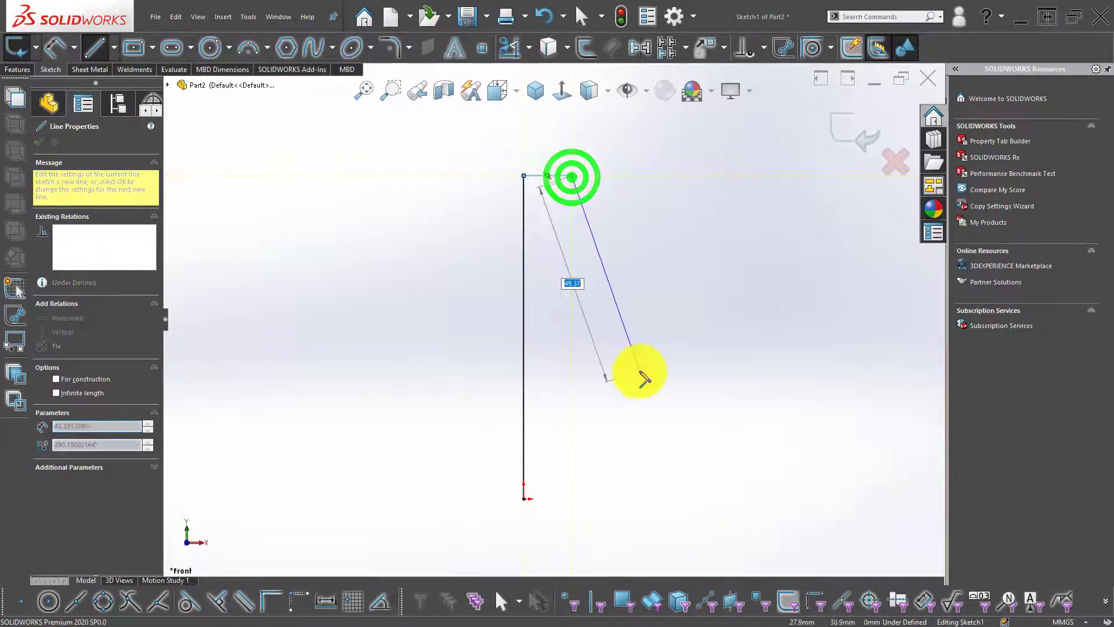
{"action": "left_click", "coordinate": [691, 456]}
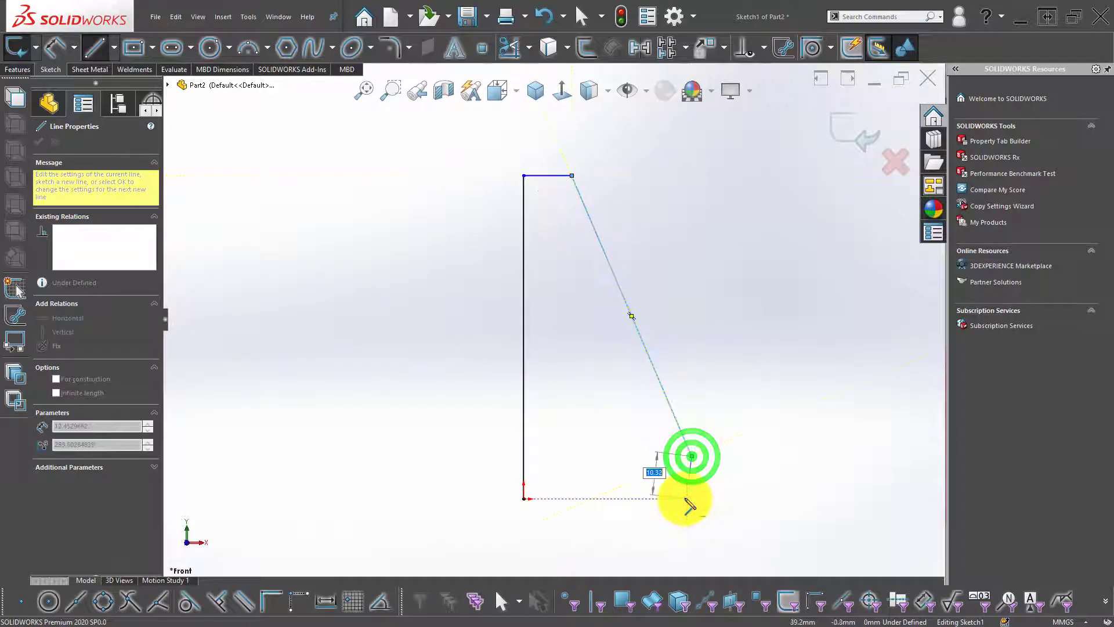
{"action": "left_click", "coordinate": [692, 498]}
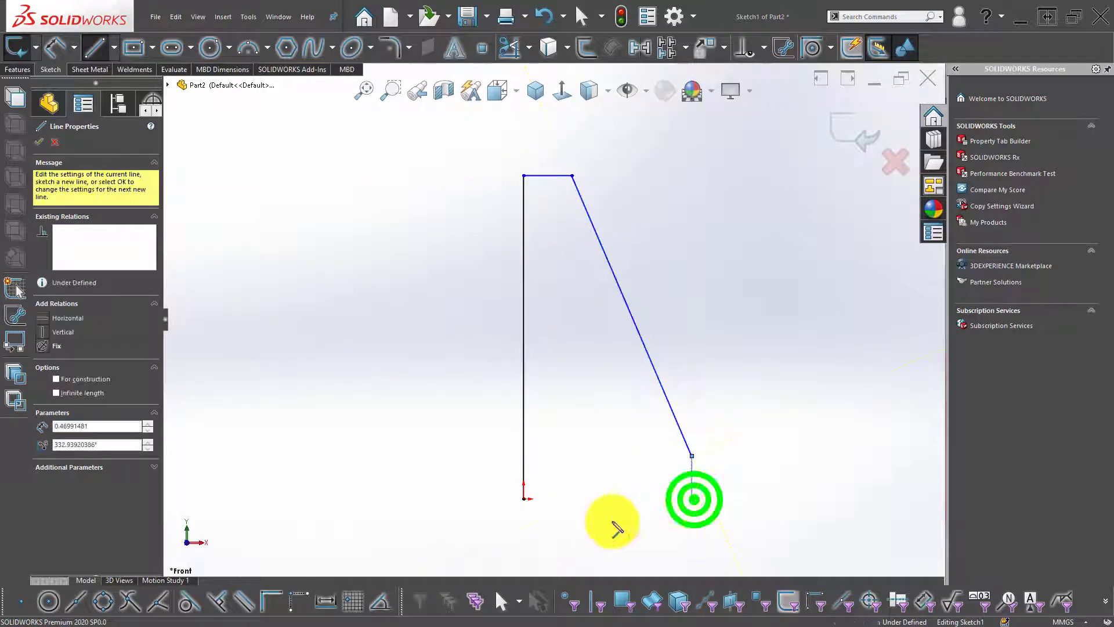
{"action": "left_click", "coordinate": [525, 498]}
- Dimension the gusset's bottom edge to 100 mm
{"action": "key", "text": "Escape"}
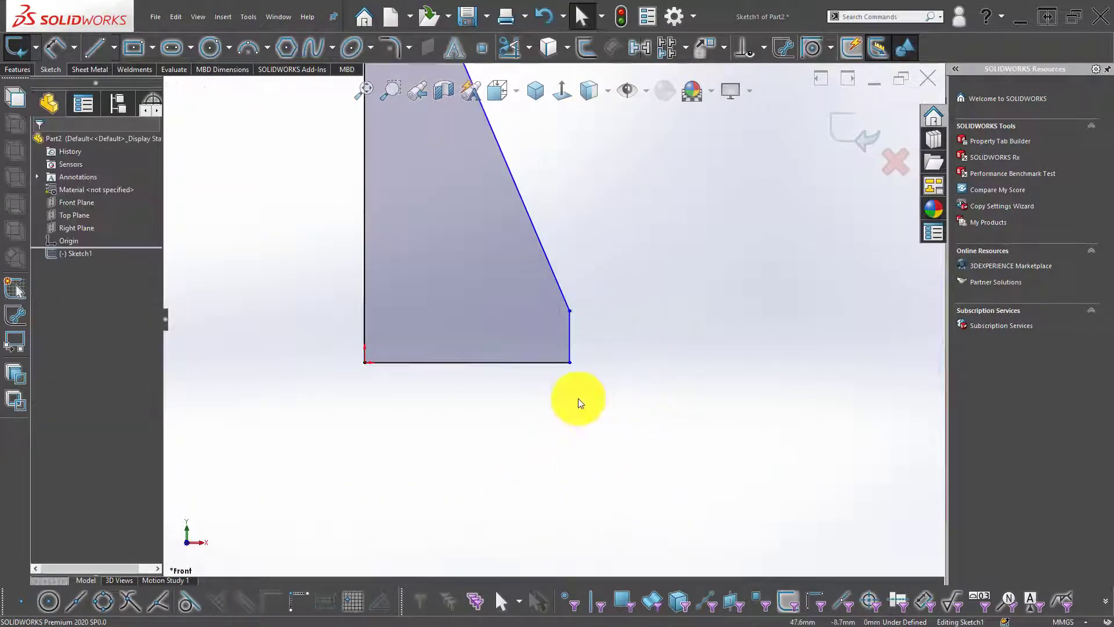
{"action": "scroll", "coordinate": [561, 340], "scroll_direction": "up", "scroll_amount": 3}
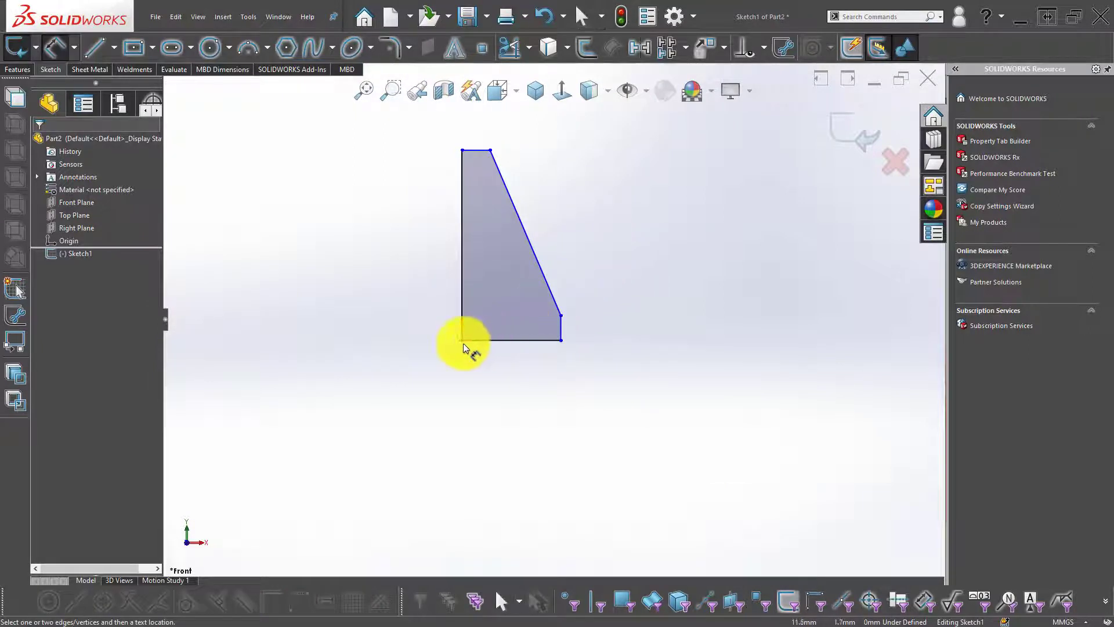
{"action": "left_click", "coordinate": [461, 308]}
{"action": "left_click", "coordinate": [560, 326]}
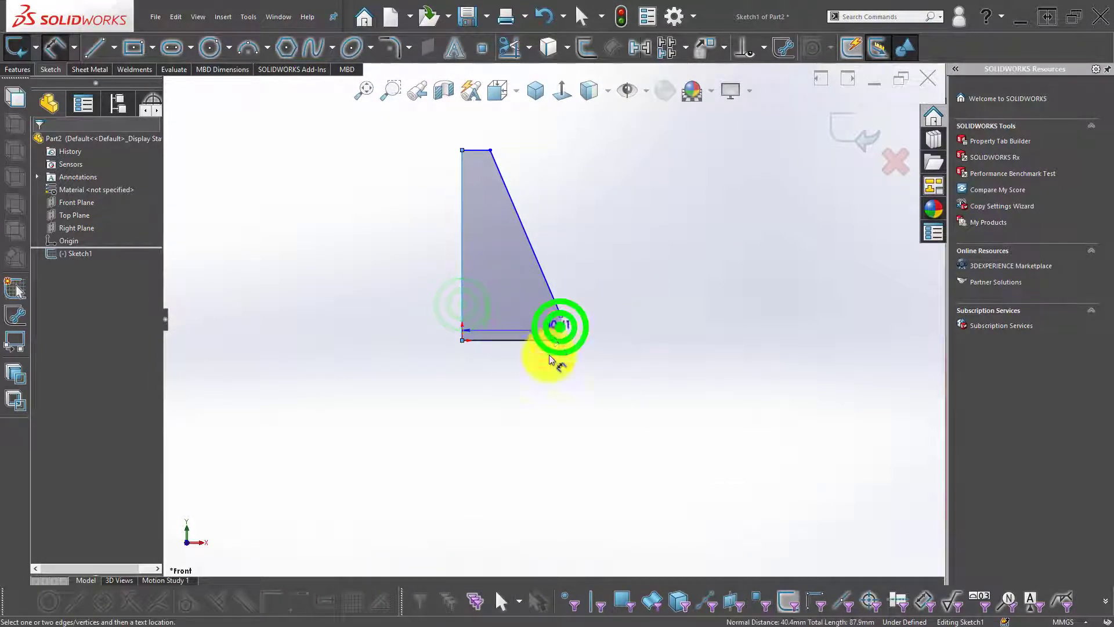
{"action": "left_click", "coordinate": [528, 412]}
{"action": "type", "text": "100"}
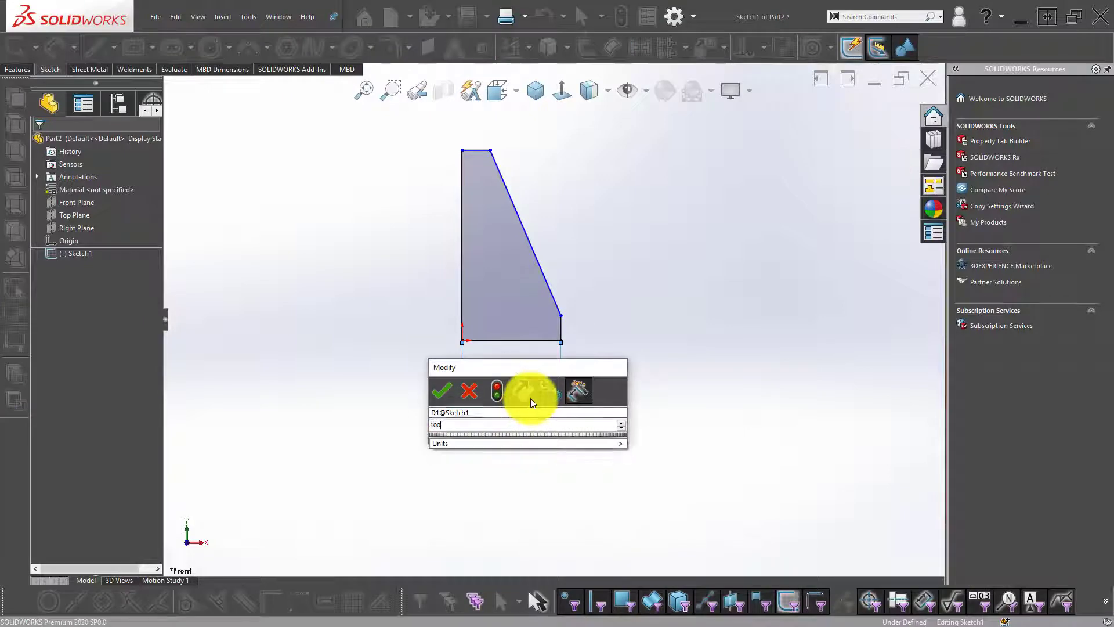
{"action": "key", "text": "Return"}
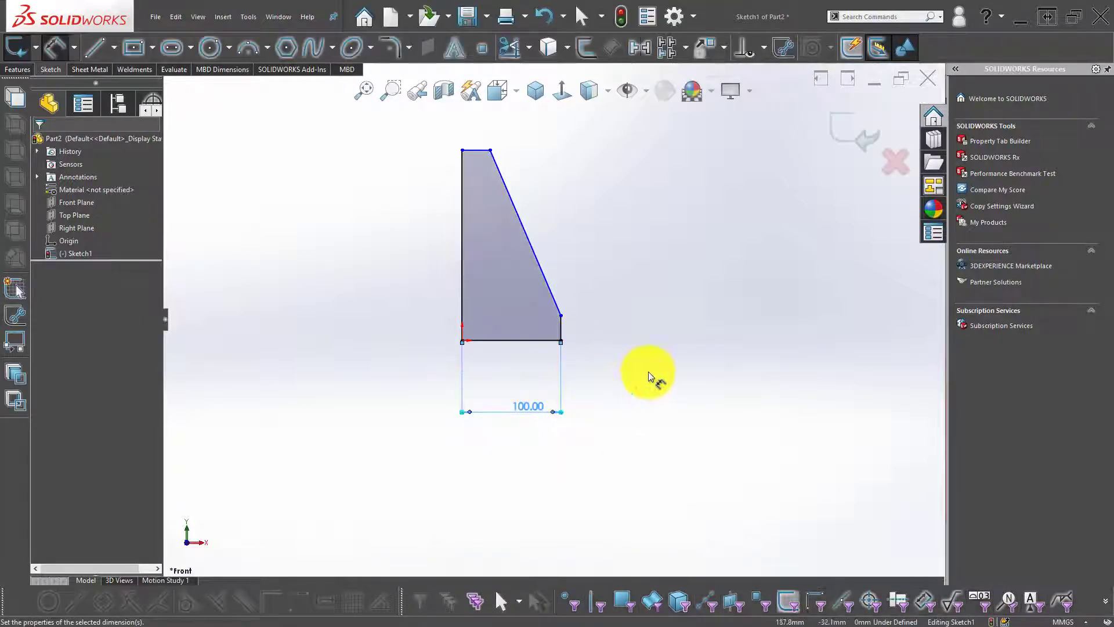
- Dimension the short right edge to 24 mm and the left edge height to 350 mm
{"action": "left_click", "coordinate": [560, 333]}
{"action": "left_click", "coordinate": [629, 330]}
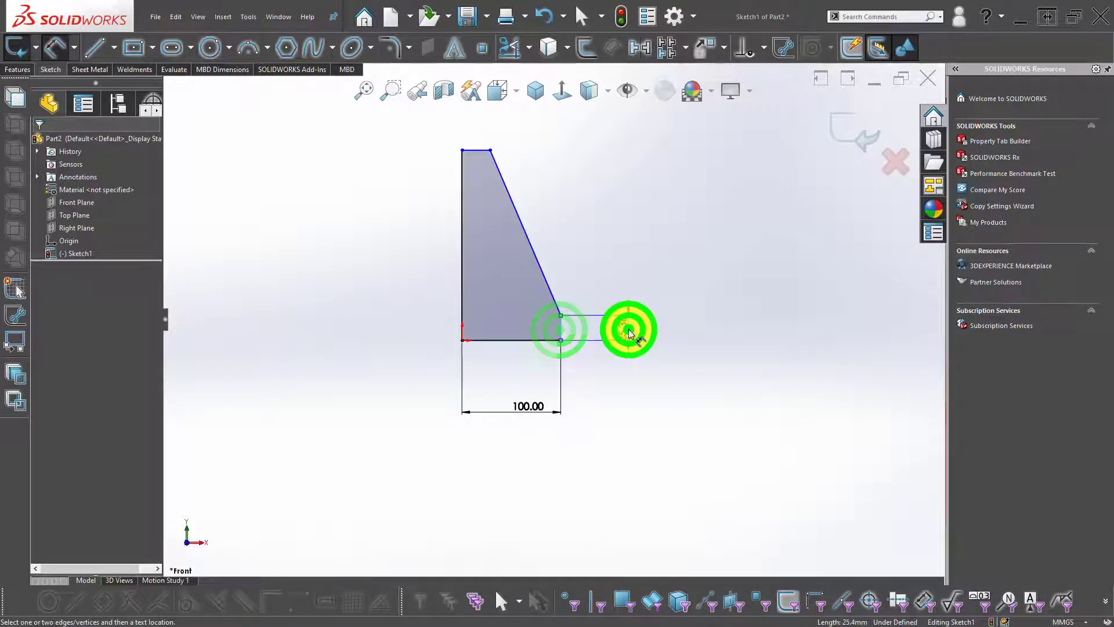
{"action": "type", "text": "24"}
{"action": "key", "text": "Return"}
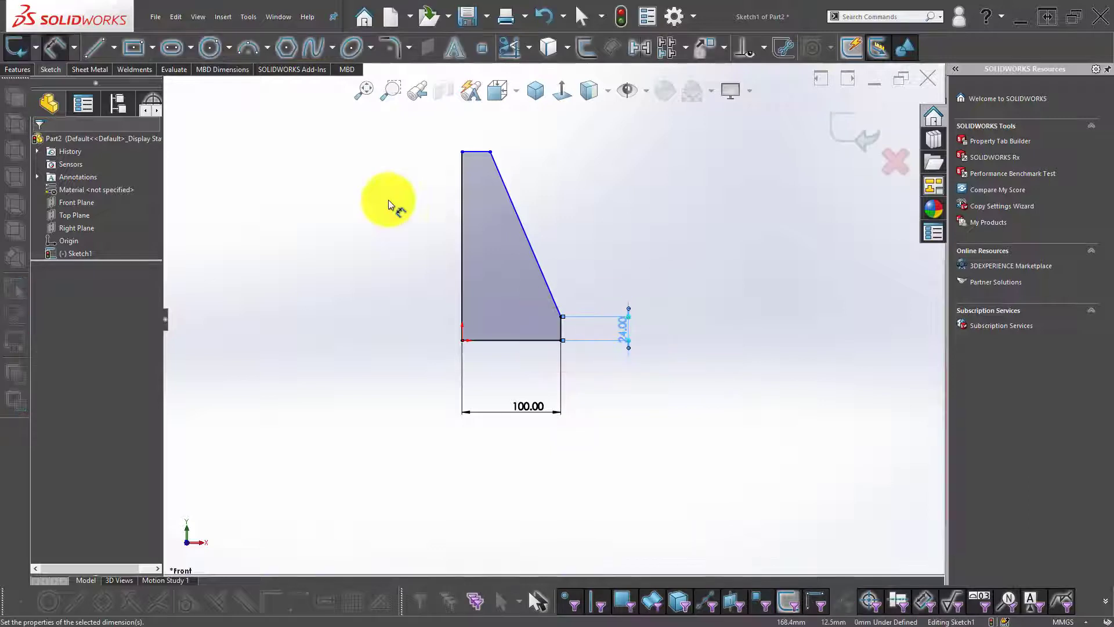
{"action": "left_click", "coordinate": [348, 187]}
{"action": "left_click", "coordinate": [460, 180]}
{"action": "left_click", "coordinate": [394, 216]}
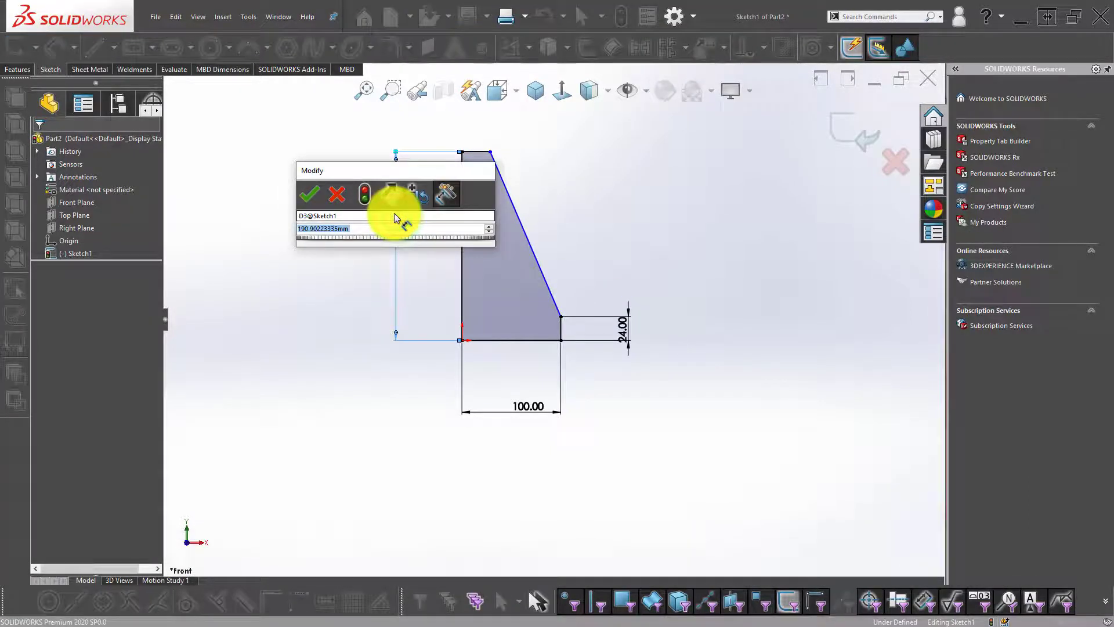
{"action": "type", "text": "350"}
{"action": "key", "text": "Return"}
- Dimension the short top edge to 20 mm, fully defining the outline
{"action": "left_click", "coordinate": [289, 299]}
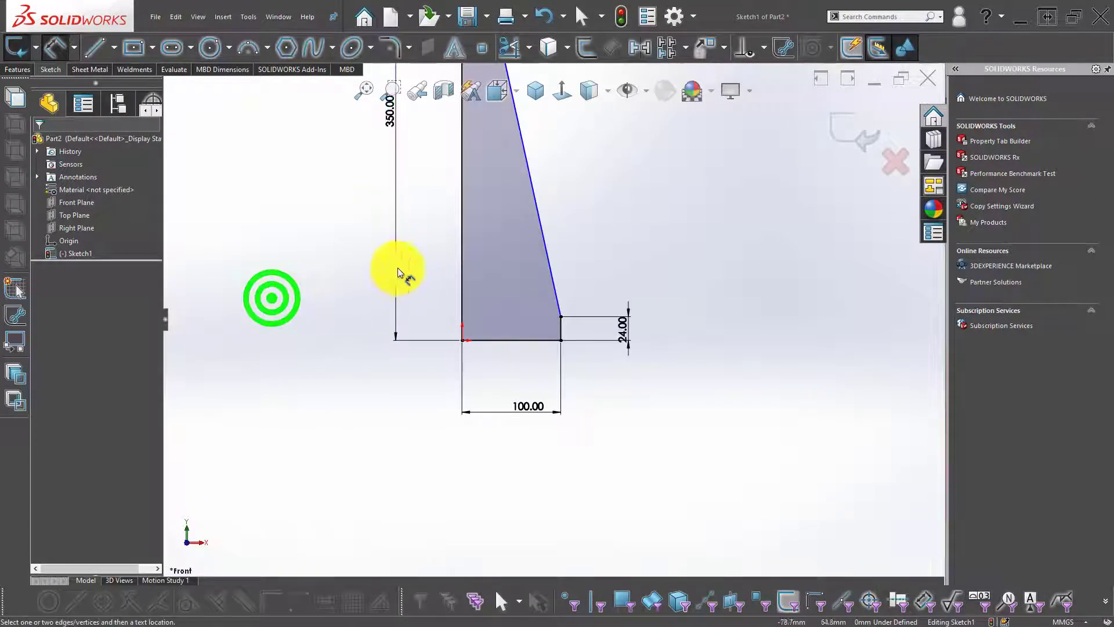
{"action": "left_click", "coordinate": [580, 280]}
{"action": "left_click", "coordinate": [580, 217]}
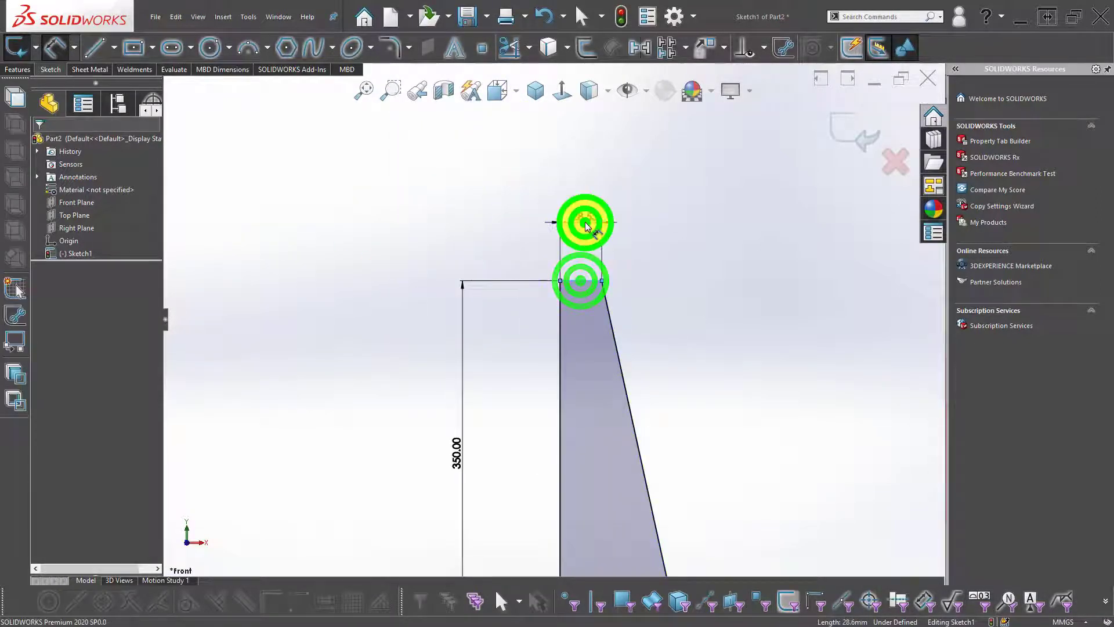
{"action": "type", "text": "20"}
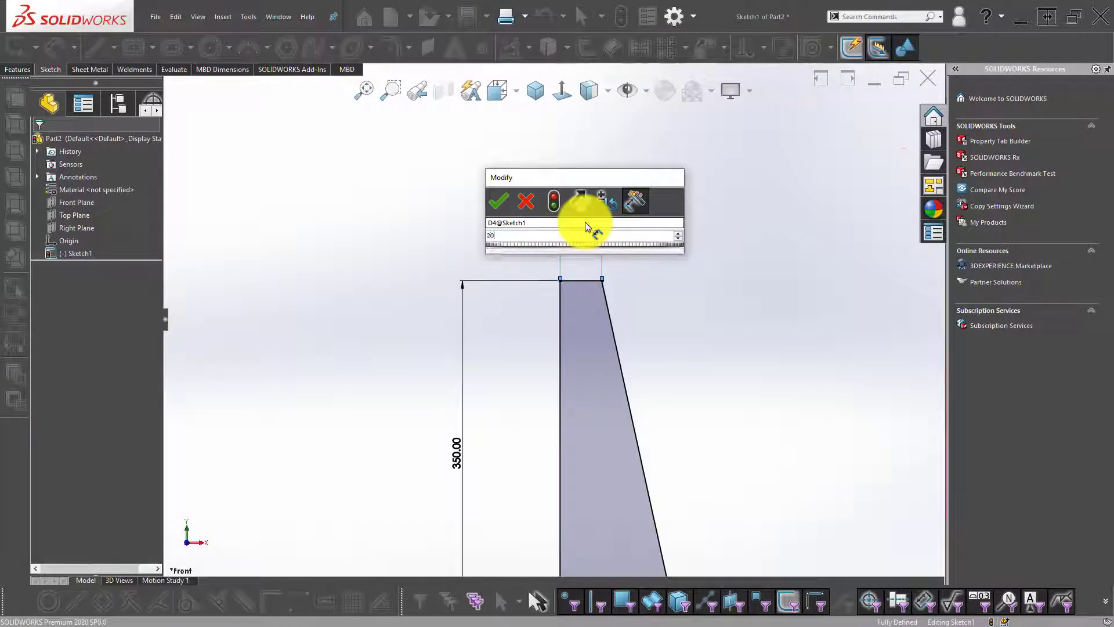
{"action": "key", "text": "Return"}
{"action": "scroll", "coordinate": [312, 308], "scroll_direction": "up", "scroll_amount": 3}
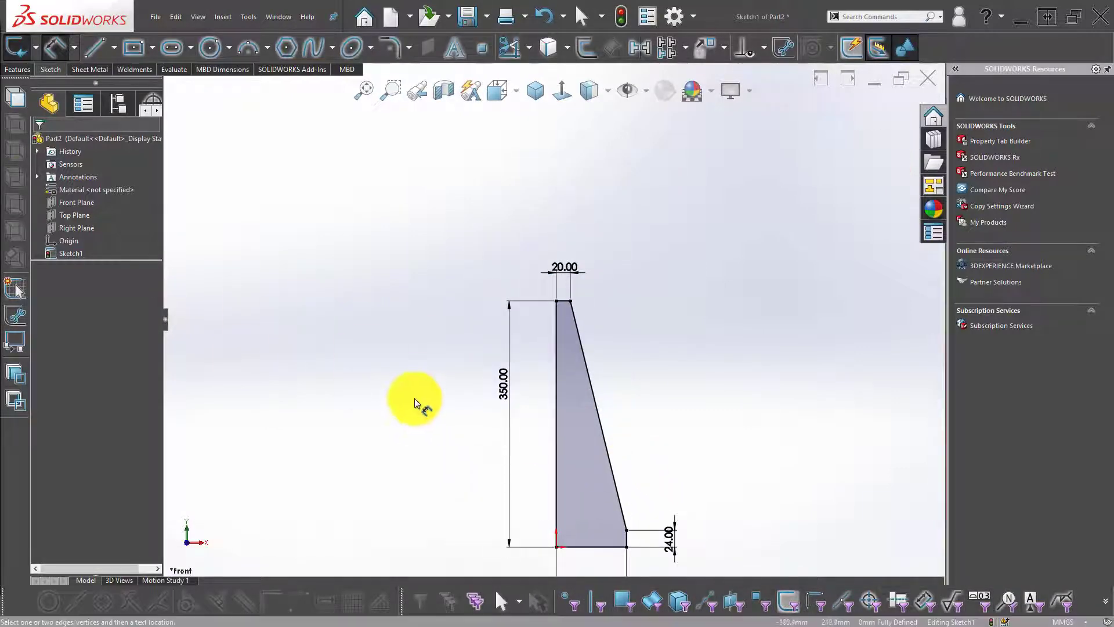
{"action": "scroll", "coordinate": [586, 462], "scroll_direction": "up", "scroll_amount": 3}
{"action": "scroll", "coordinate": [604, 441], "scroll_direction": "down", "scroll_amount": 3}
{"action": "left_click", "coordinate": [580, 425]}
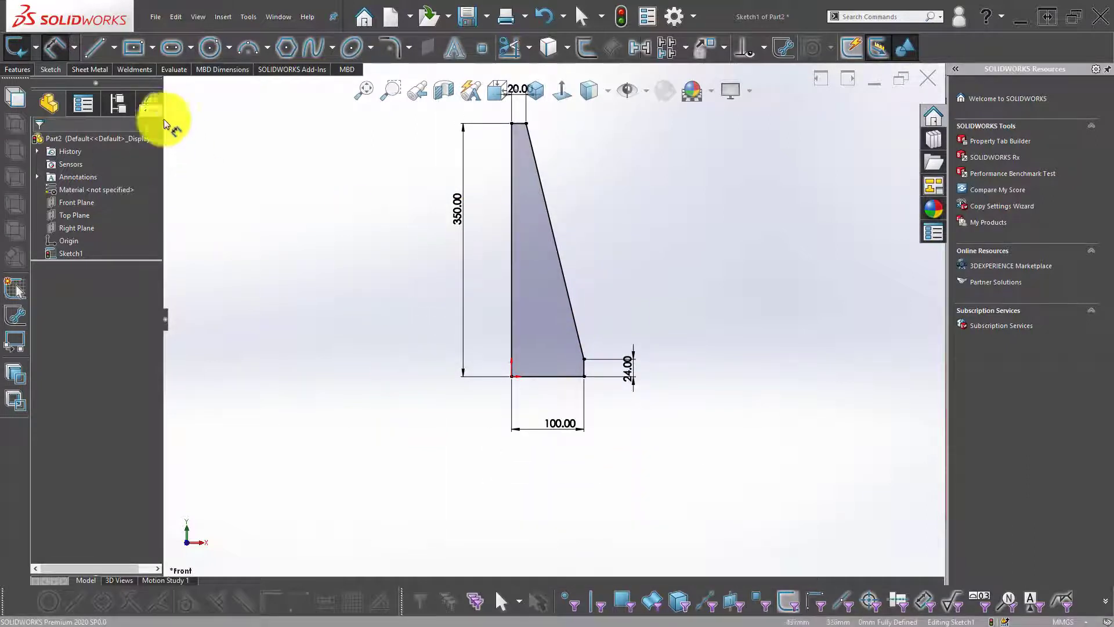
{"action": "left_click", "coordinate": [94, 47]}
{"action": "scroll", "coordinate": [523, 366], "scroll_direction": "down", "scroll_amount": 2}
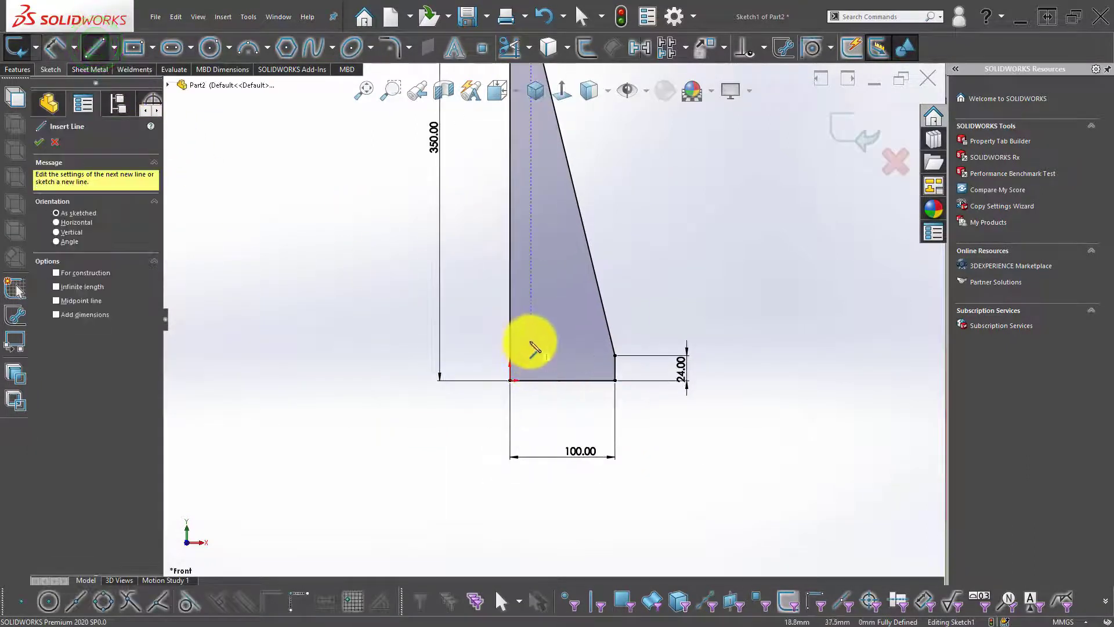
- Draw a closed inner triangle with vertical, slanted and bottom sides inside the profile
{"action": "left_click", "coordinate": [530, 341]}
{"action": "left_click", "coordinate": [531, 198]}
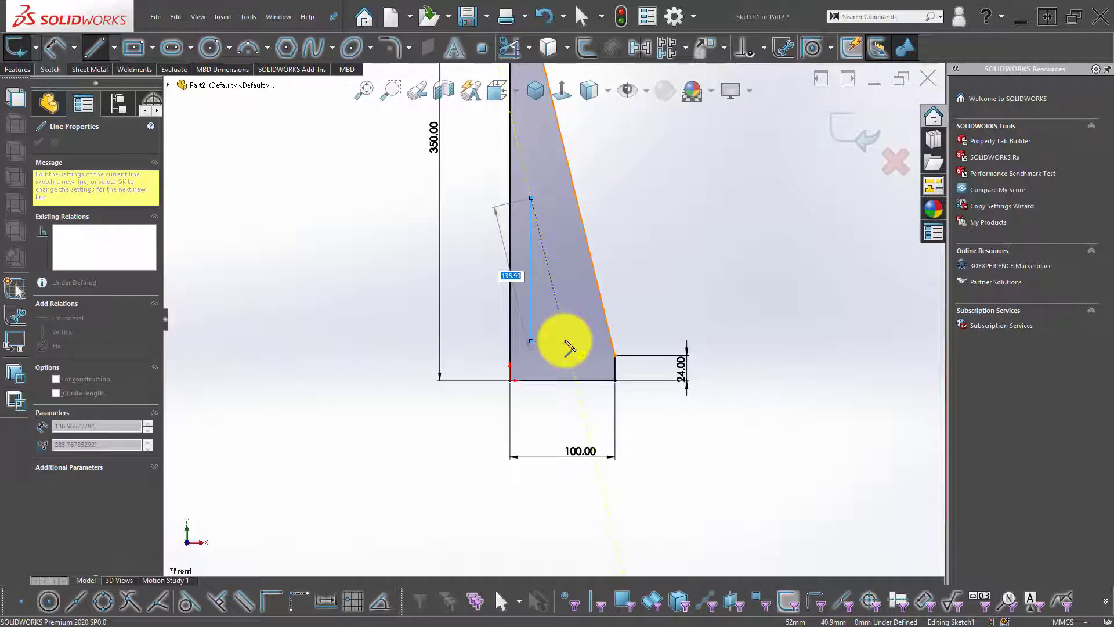
{"action": "left_click", "coordinate": [566, 341]}
{"action": "left_click", "coordinate": [531, 341]}
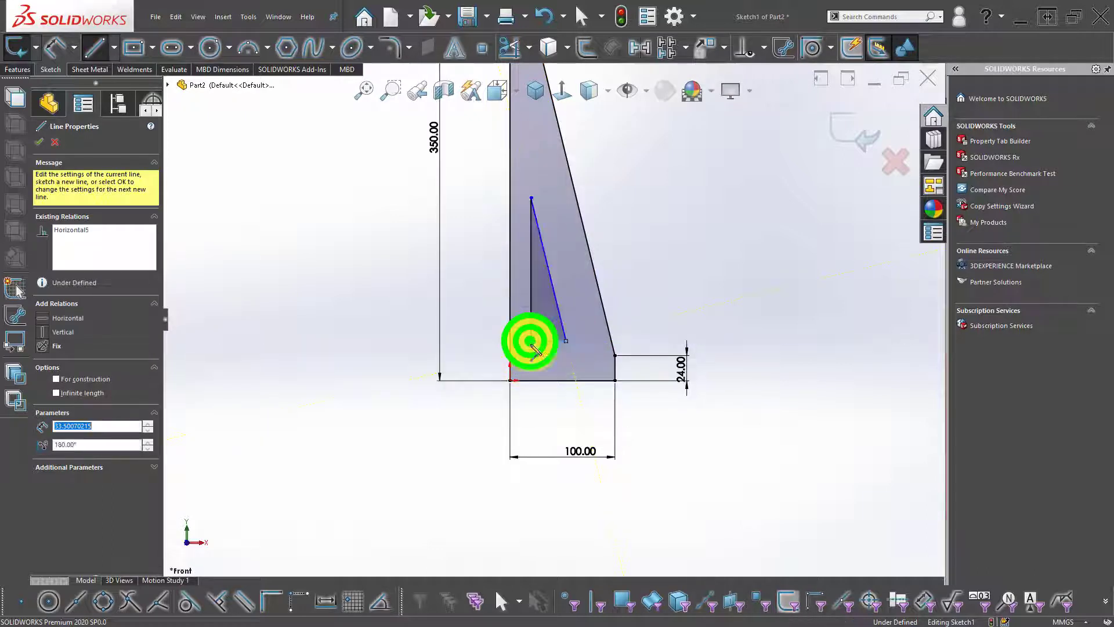
{"action": "key", "text": "Escape"}
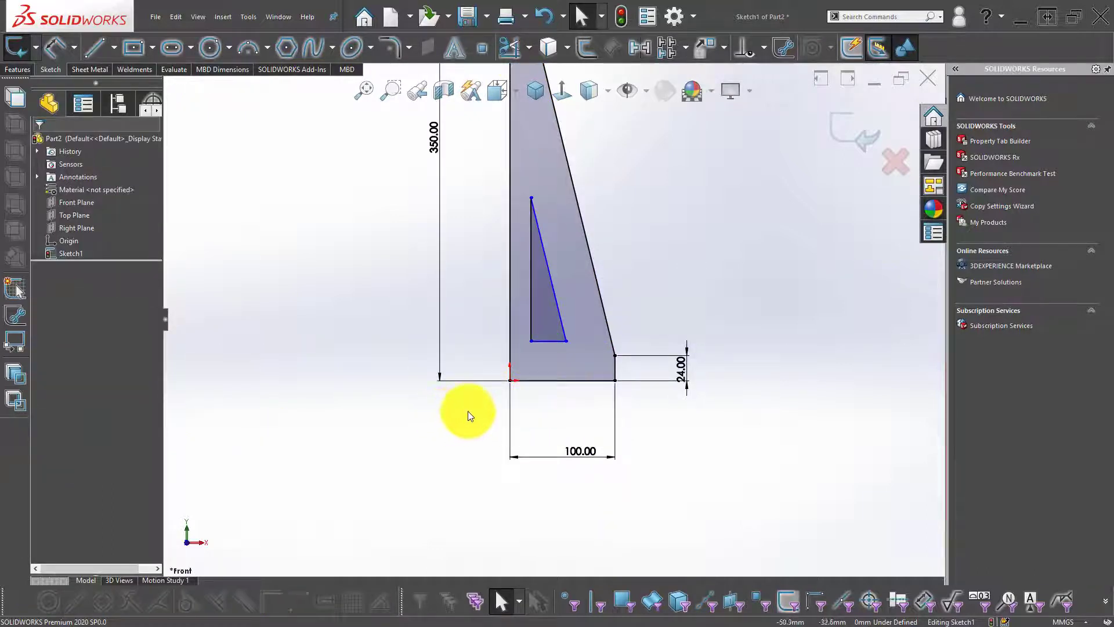
{"action": "scroll", "coordinate": [578, 368], "scroll_direction": "down", "scroll_amount": 3}
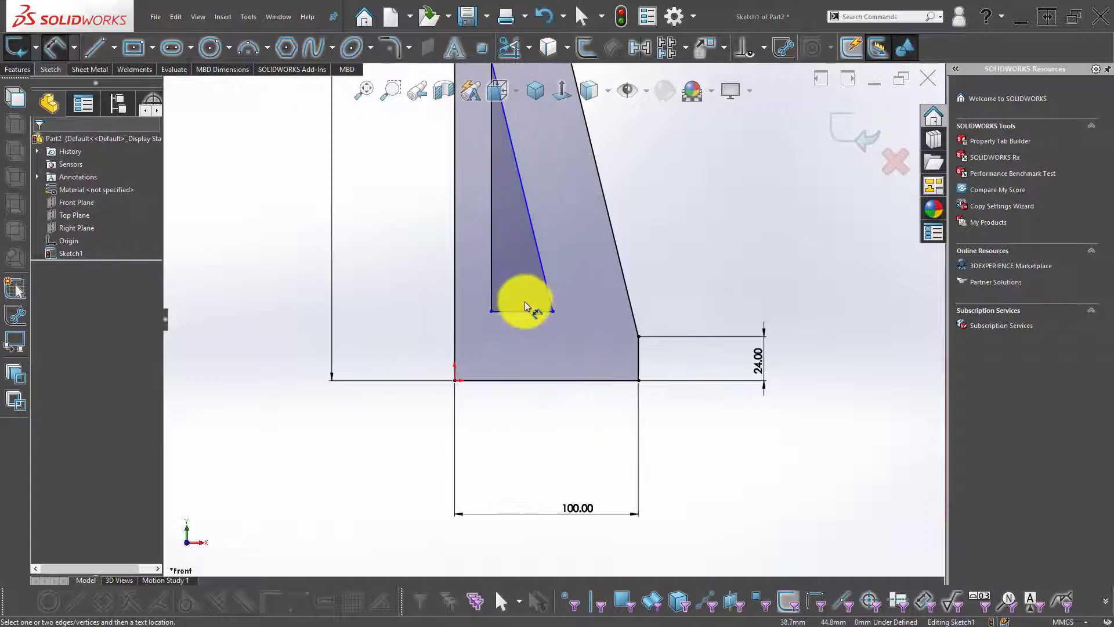
{"action": "scroll", "coordinate": [510, 266], "scroll_direction": "up", "scroll_amount": 3}
{"action": "scroll", "coordinate": [510, 266], "scroll_direction": "up", "scroll_amount": 3}
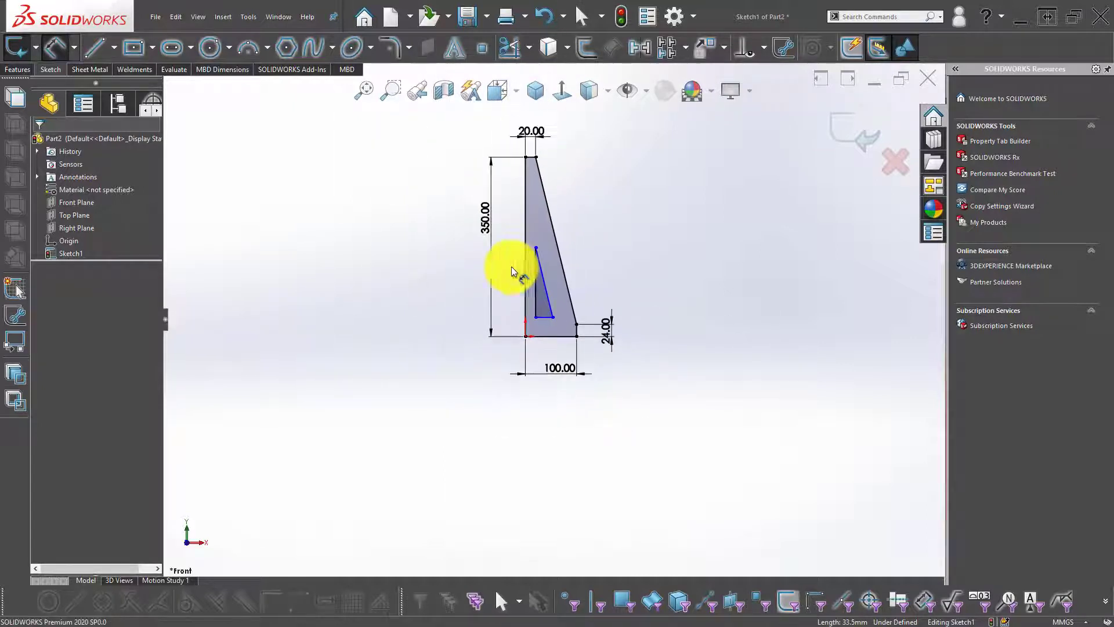
{"action": "scroll", "coordinate": [560, 341], "scroll_direction": "down", "scroll_amount": 2}
{"action": "scroll", "coordinate": [559, 347], "scroll_direction": "down", "scroll_amount": 3}
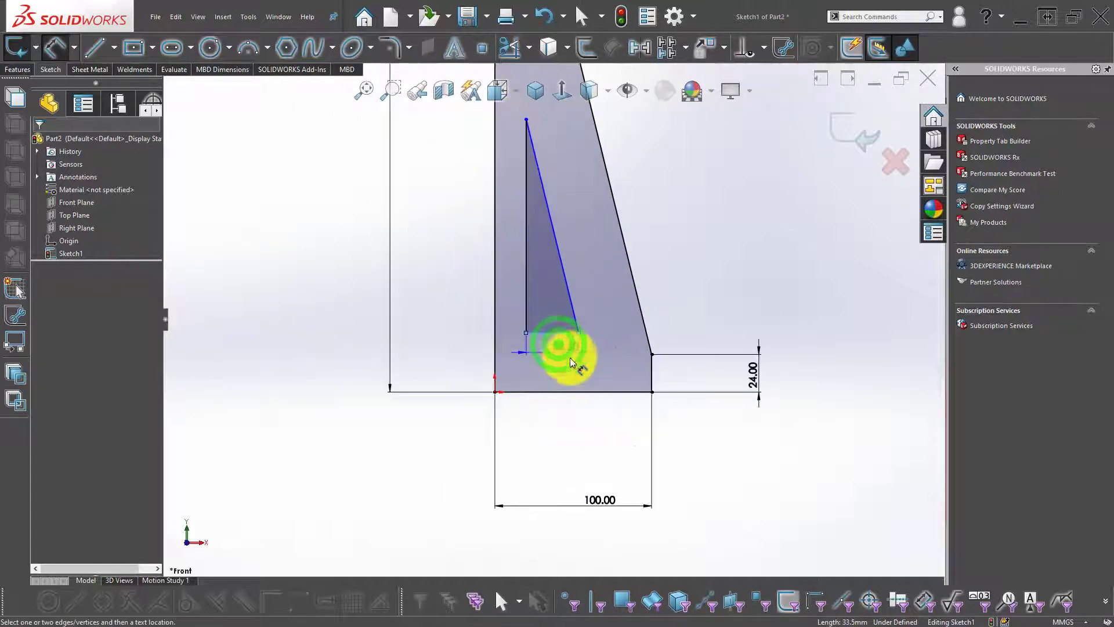
- Offset the triangle 20 mm from the base and from the left edge, keeping the extra dimension driven
{"action": "left_click", "coordinate": [568, 395]}
{"action": "left_click", "coordinate": [557, 364]}
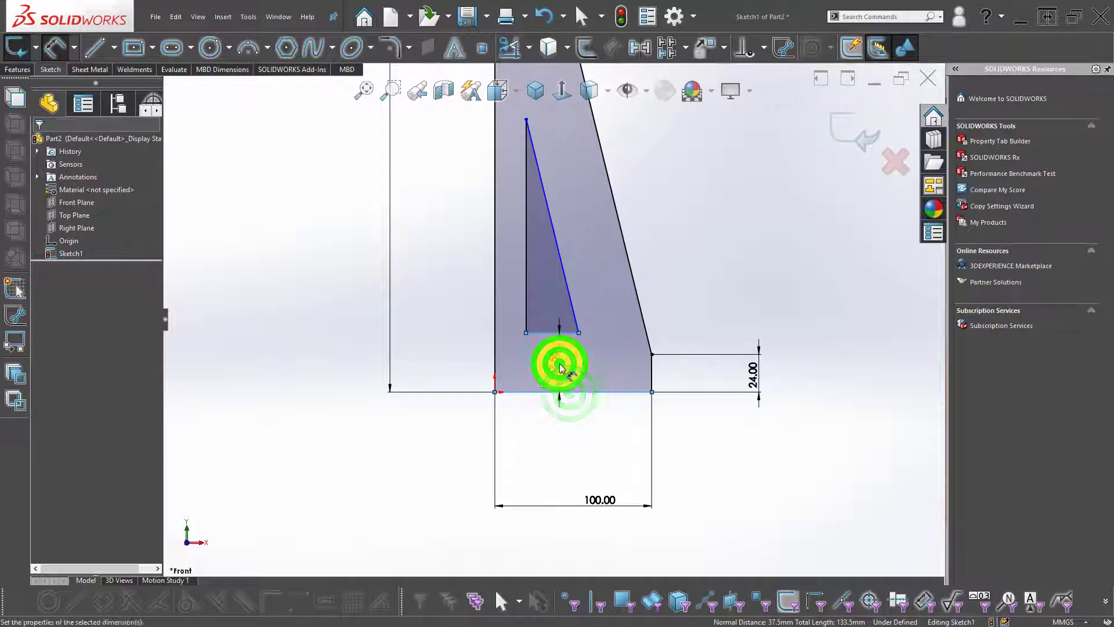
{"action": "type", "text": "20"}
{"action": "key", "text": "Return"}
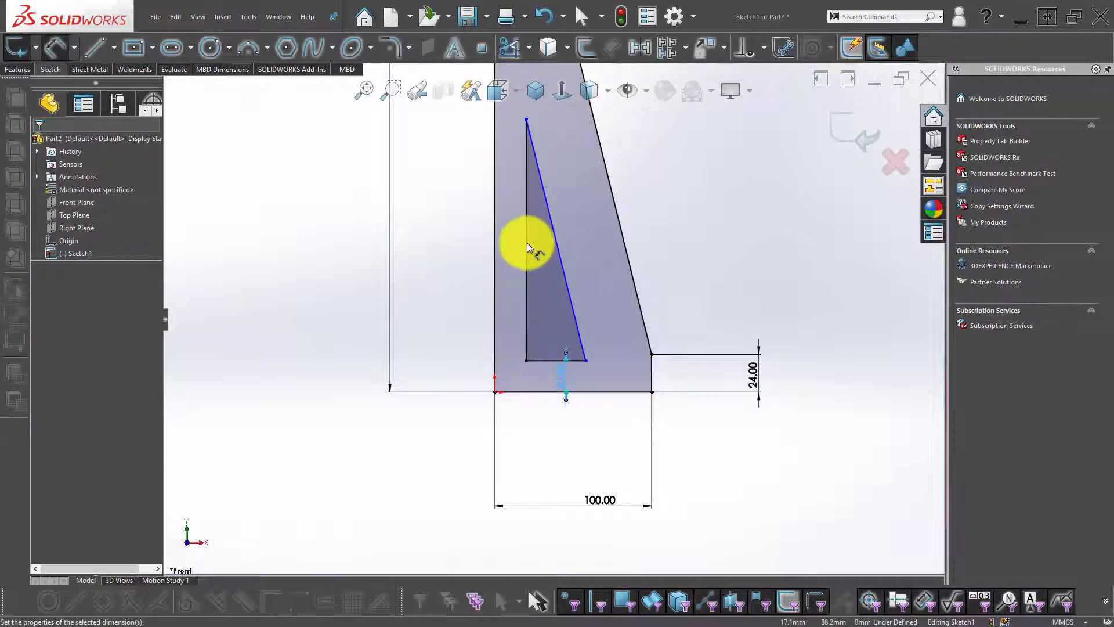
{"action": "left_click", "coordinate": [526, 242]}
{"action": "left_click", "coordinate": [495, 219]}
{"action": "left_click", "coordinate": [445, 257]}
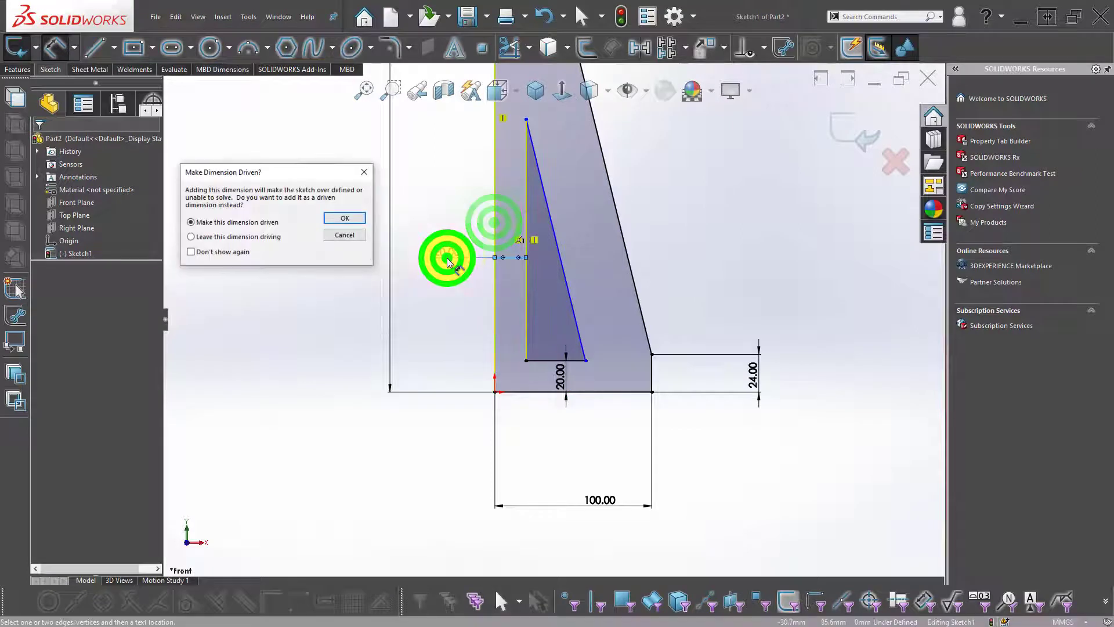
{"action": "left_click", "coordinate": [347, 220]}
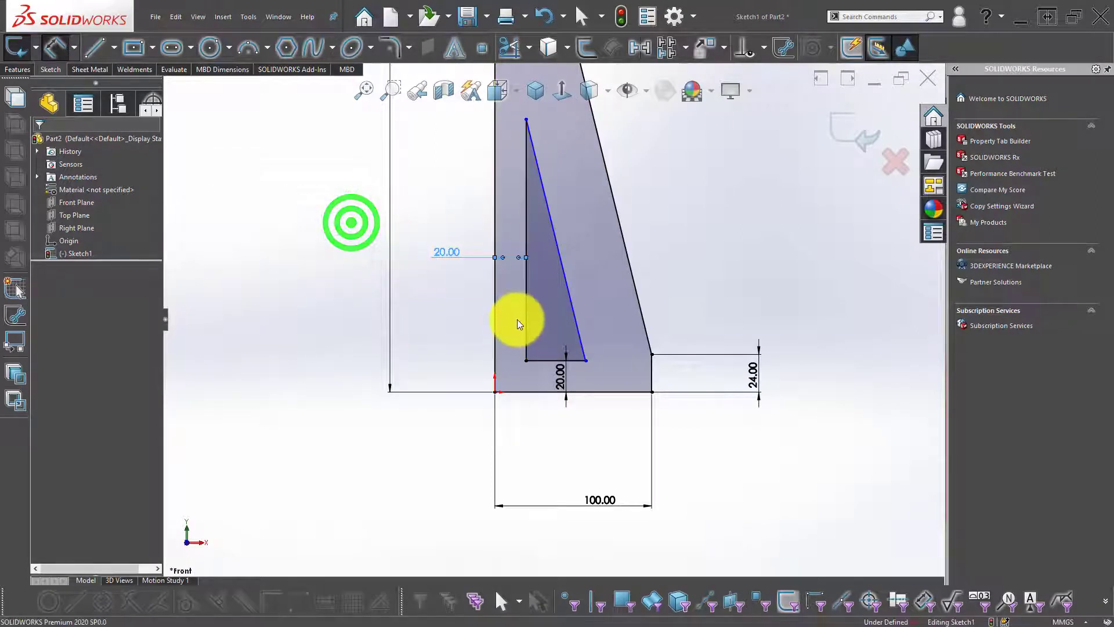
- Set a 20 mm gap between the inner and outer slanted edges
{"action": "scroll", "coordinate": [522, 316], "scroll_direction": "up", "scroll_amount": 1}
{"action": "left_click", "coordinate": [548, 227]}
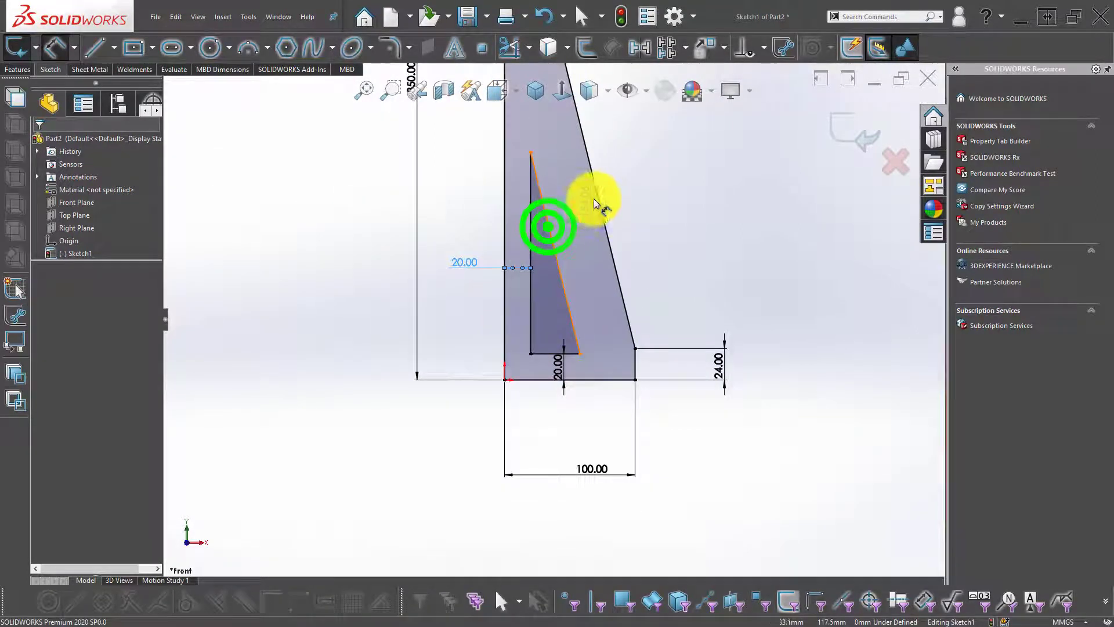
{"action": "left_click", "coordinate": [600, 191]}
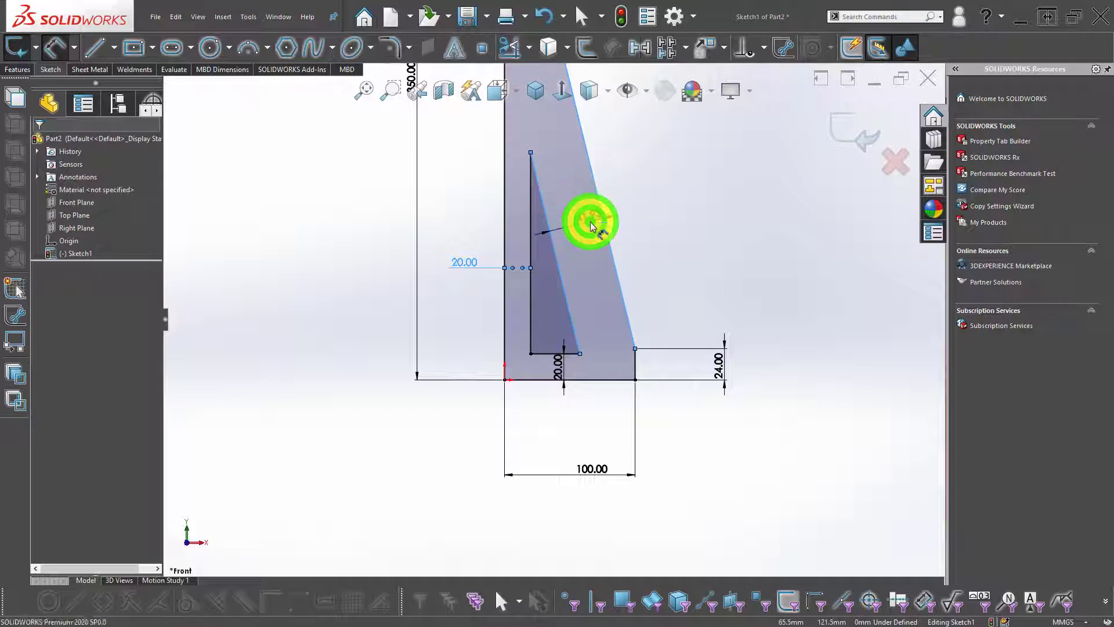
{"action": "type", "text": "20"}
{"action": "key", "text": "Return"}
{"action": "left_click", "coordinate": [729, 275]}
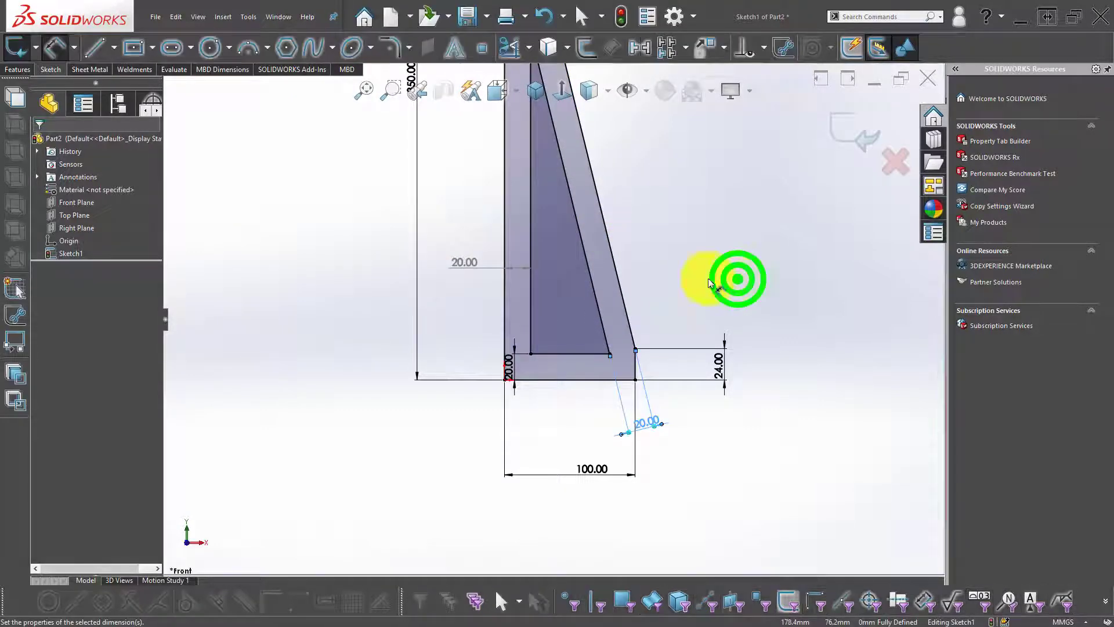
{"action": "scroll", "coordinate": [604, 191], "scroll_direction": "up", "scroll_amount": 3}
{"action": "scroll", "coordinate": [576, 218], "scroll_direction": "down", "scroll_amount": 4}
{"action": "left_click", "coordinate": [389, 49]}
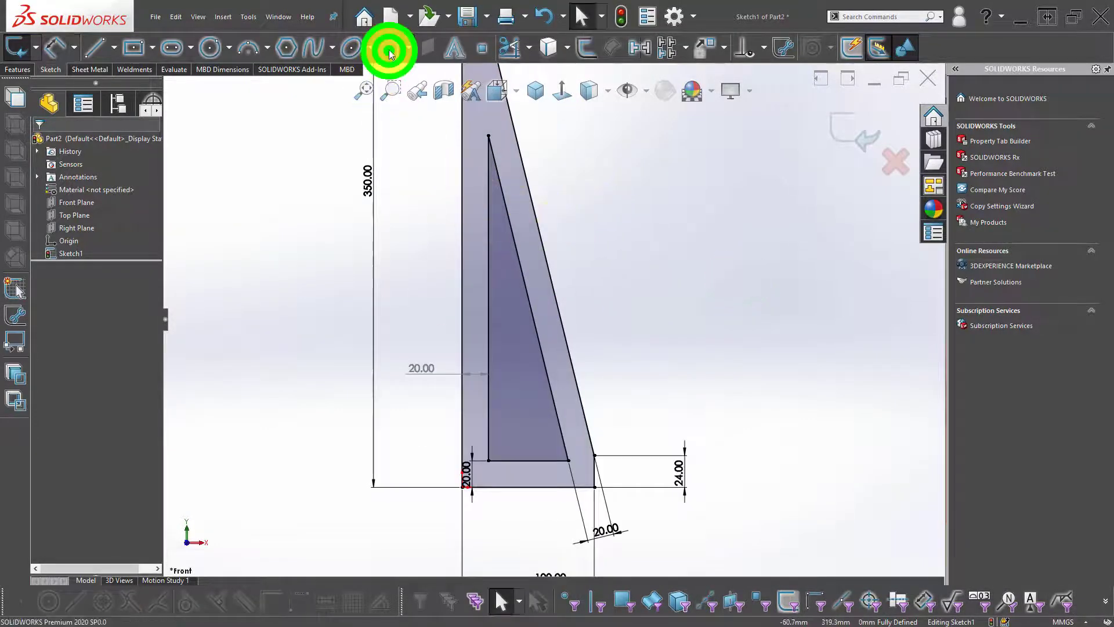
- Apply 10 mm sketch fillets to the triangle's top, bottom-right and bottom-left corners
{"action": "left_click", "coordinate": [489, 137]}
{"action": "left_click", "coordinate": [568, 461]}
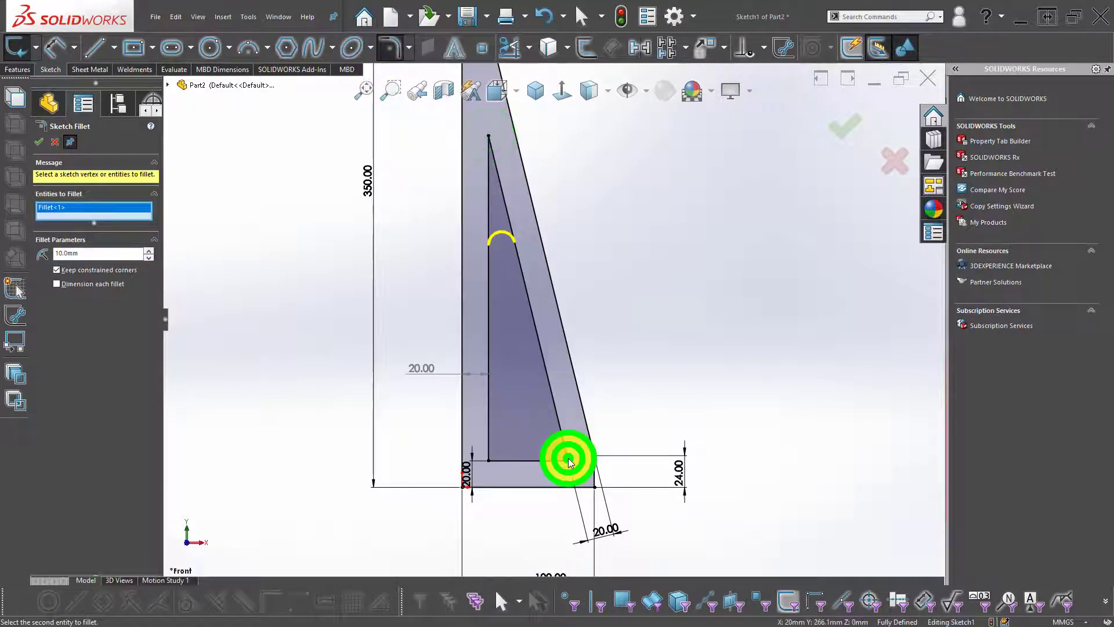
{"action": "left_click", "coordinate": [489, 461]}
{"action": "left_click", "coordinate": [37, 142]}
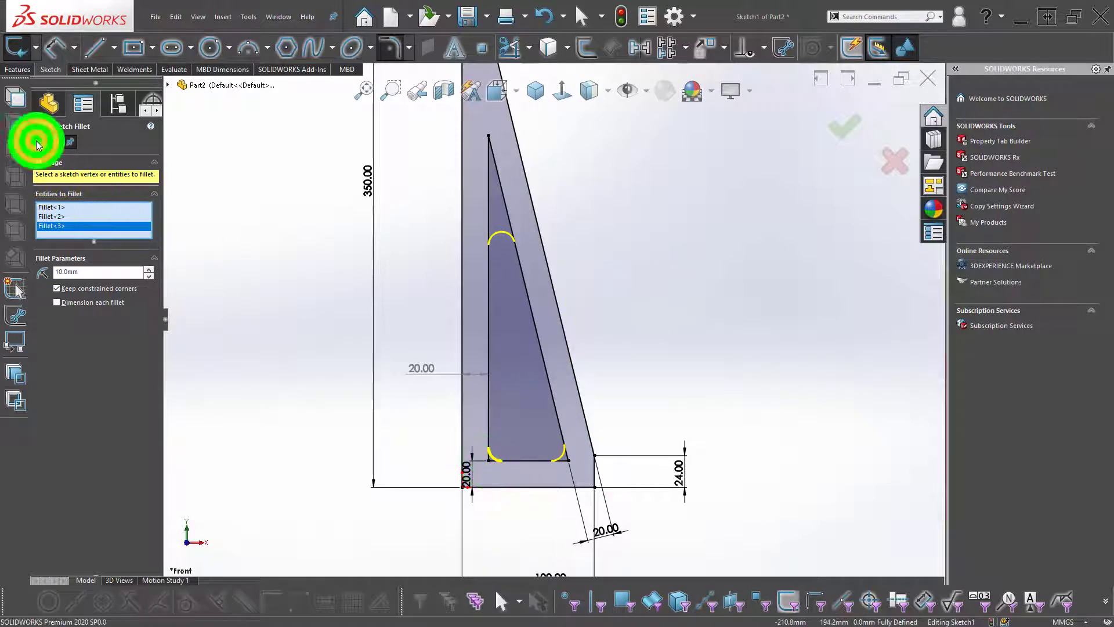
{"action": "left_click", "coordinate": [37, 142]}
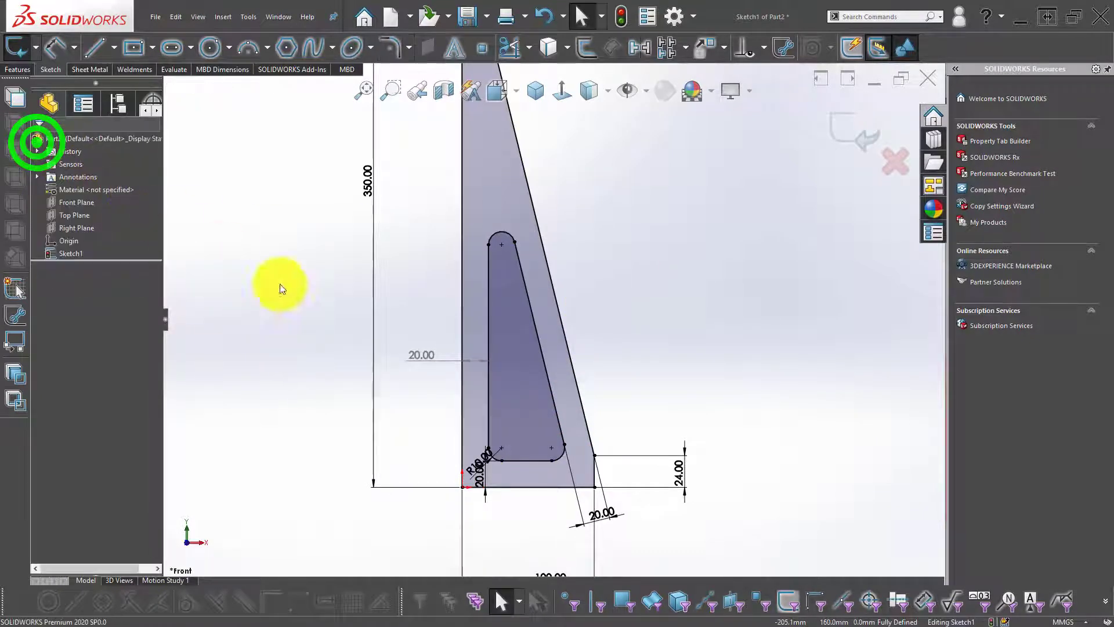
{"action": "scroll", "coordinate": [546, 302], "scroll_direction": "up", "scroll_amount": 5}
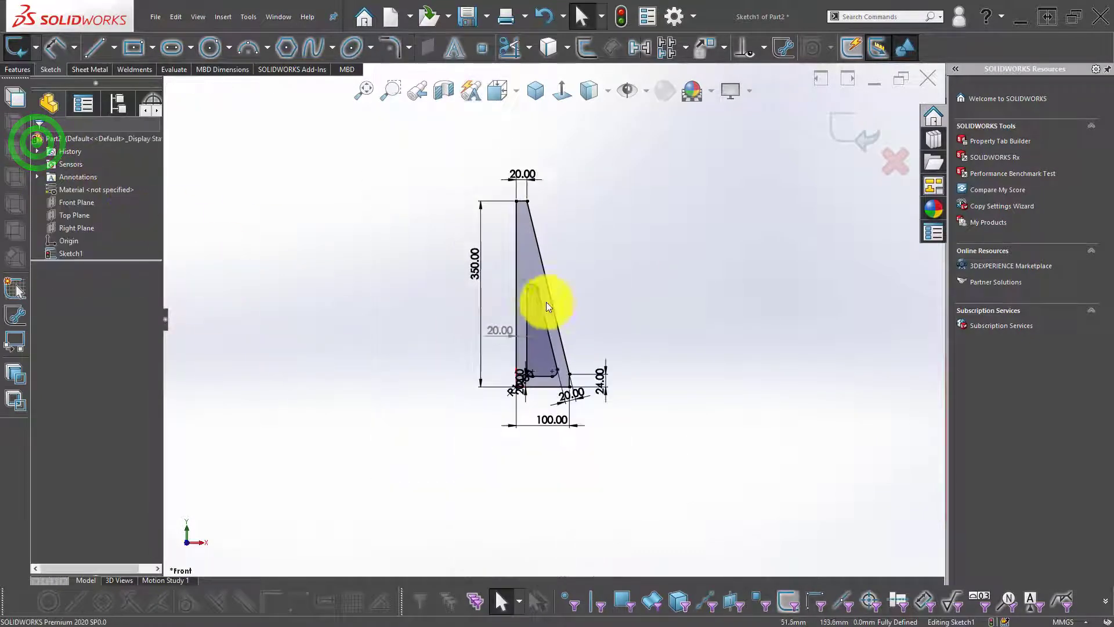
{"action": "left_click", "coordinate": [14, 69]}
{"action": "left_click", "coordinate": [18, 48]}
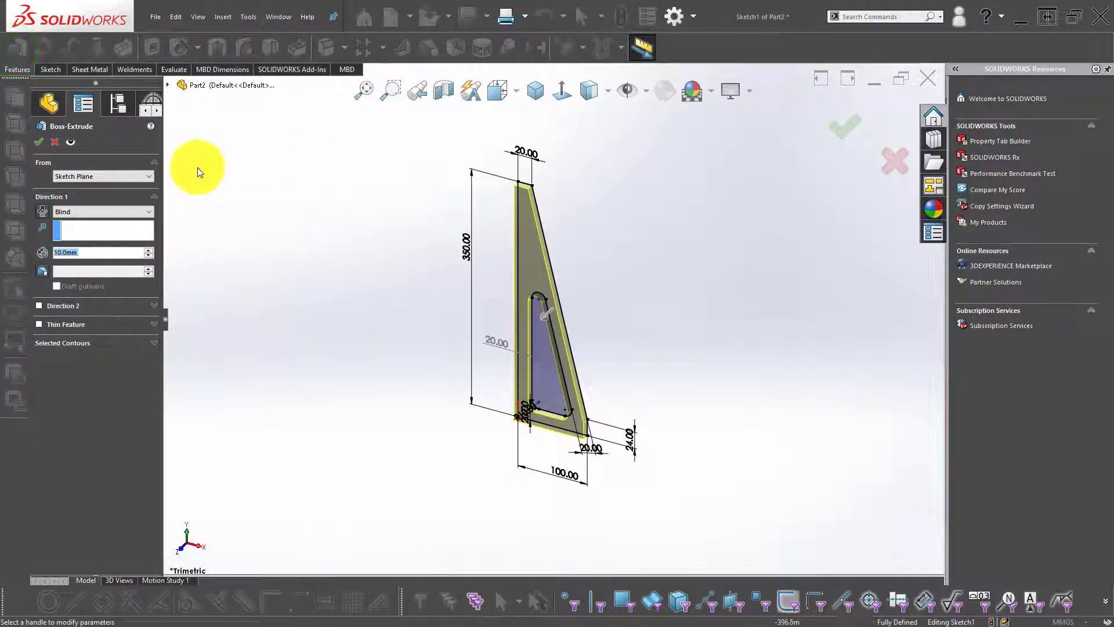
- Extrude the sketch Mid Plane with a 20 mm depth
{"action": "left_click", "coordinate": [102, 212]}
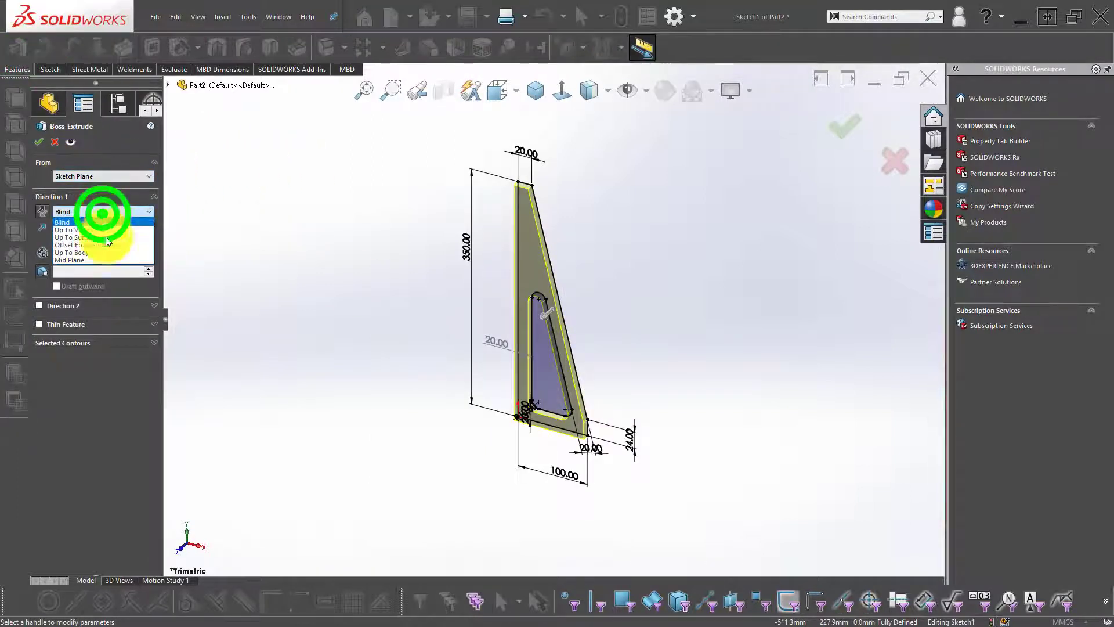
{"action": "left_click", "coordinate": [109, 260]}
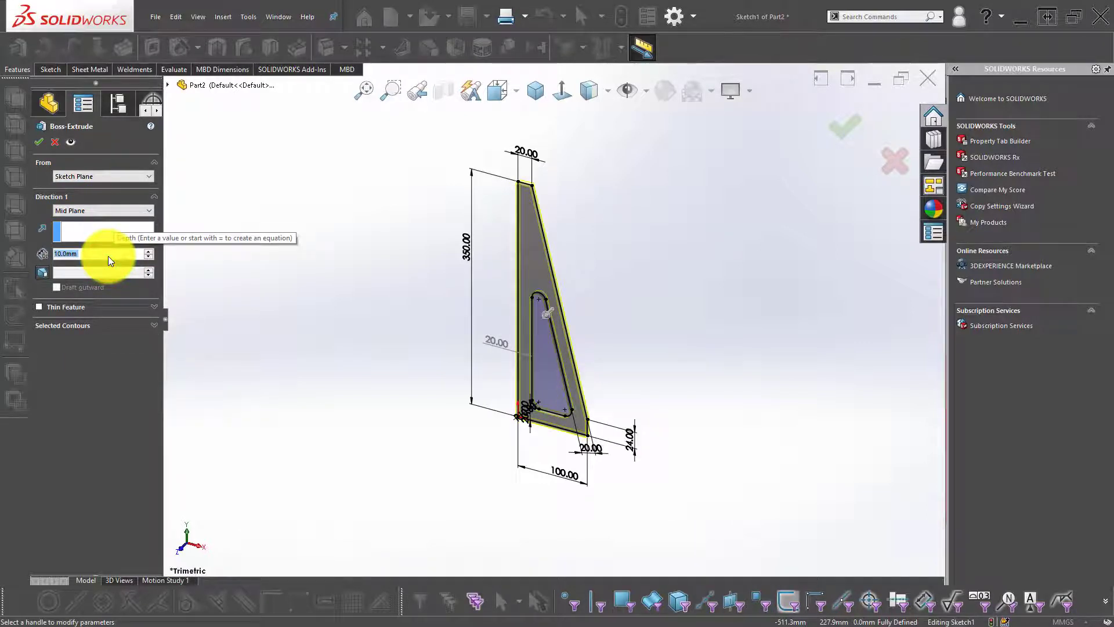
{"action": "type", "text": "20"}
{"action": "key", "text": "Return"}
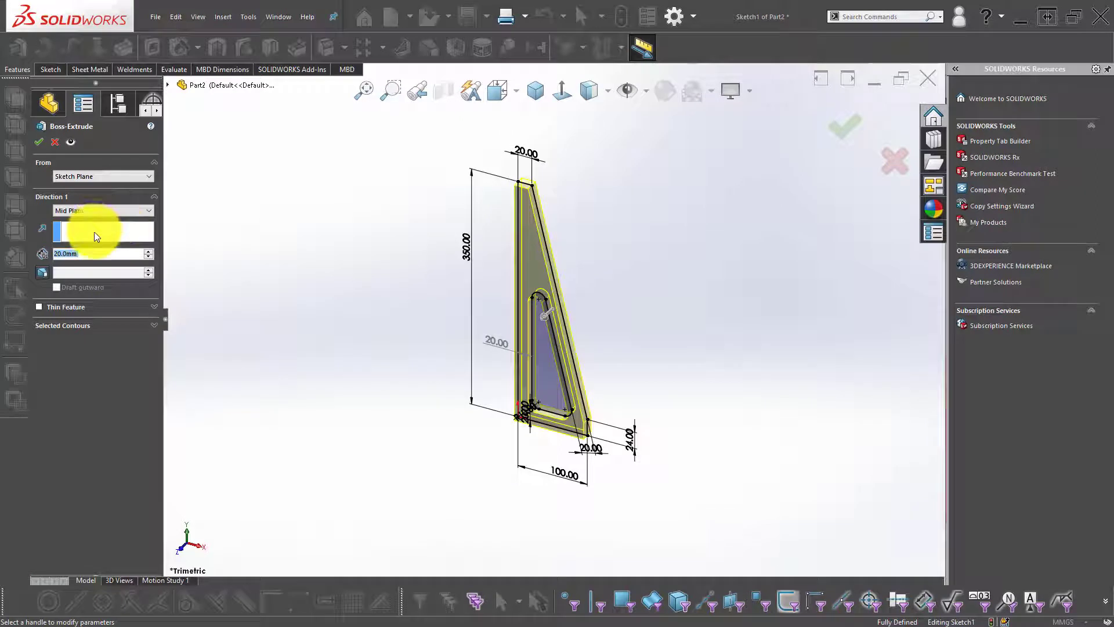
{"action": "left_click", "coordinate": [39, 141]}
{"action": "left_click", "coordinate": [385, 258]}
- Briefly reopen the plate's profile sketch, then orbit the plate to inspect its thickness
{"action": "middle_click_drag", "start_coordinate": [545, 333], "coordinate": [533, 214]}
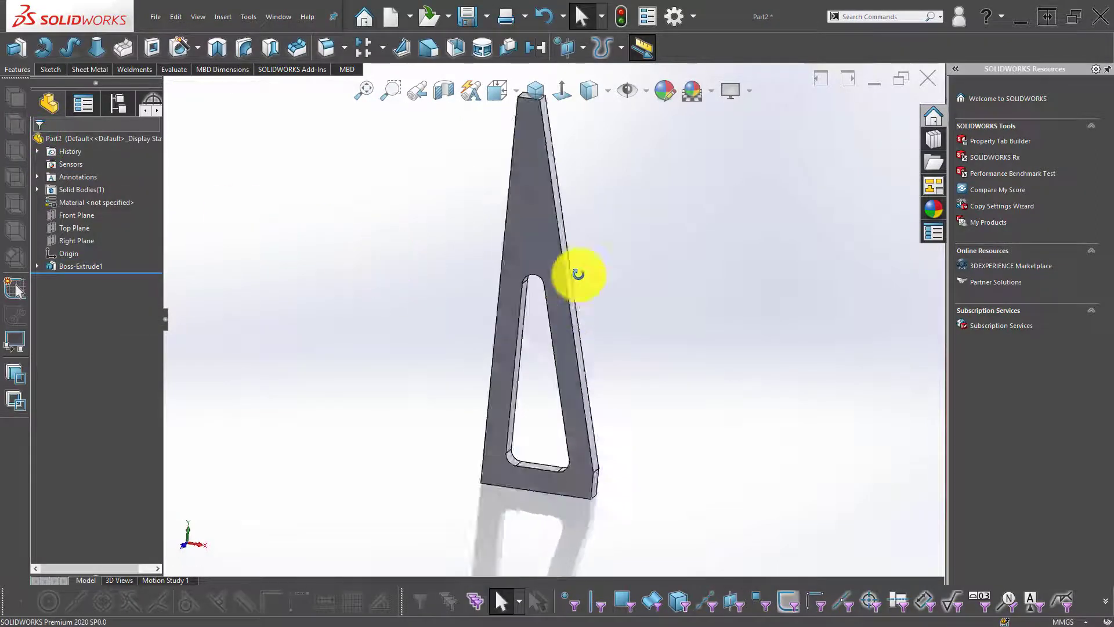
{"action": "left_click", "coordinate": [532, 214]}
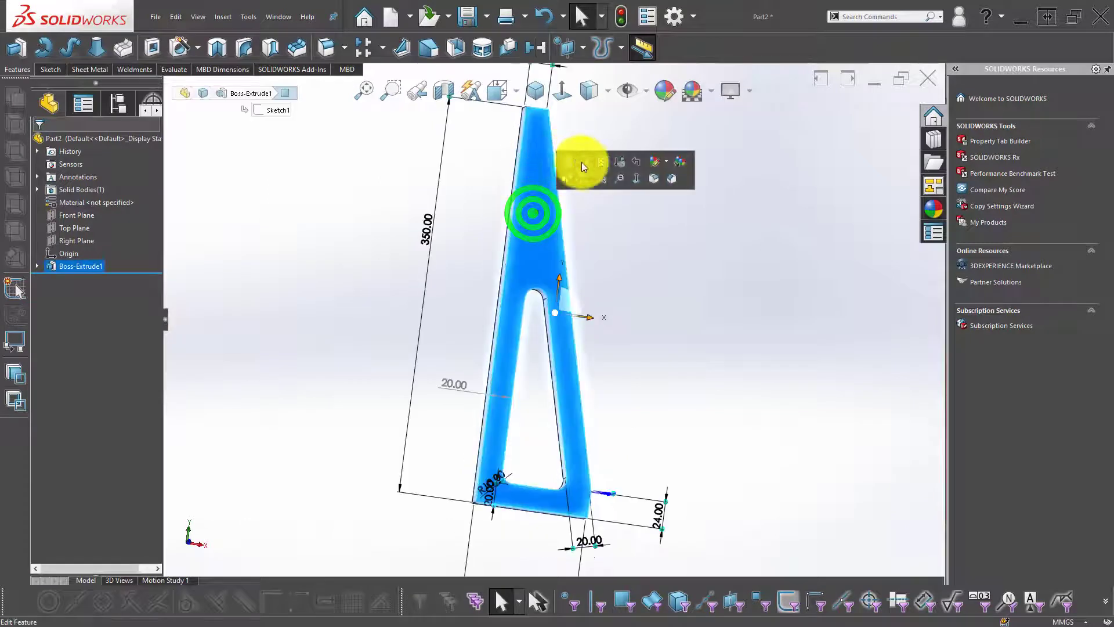
{"action": "left_click", "coordinate": [583, 161]}
{"action": "scroll", "coordinate": [555, 179], "scroll_direction": "down", "scroll_amount": 4}
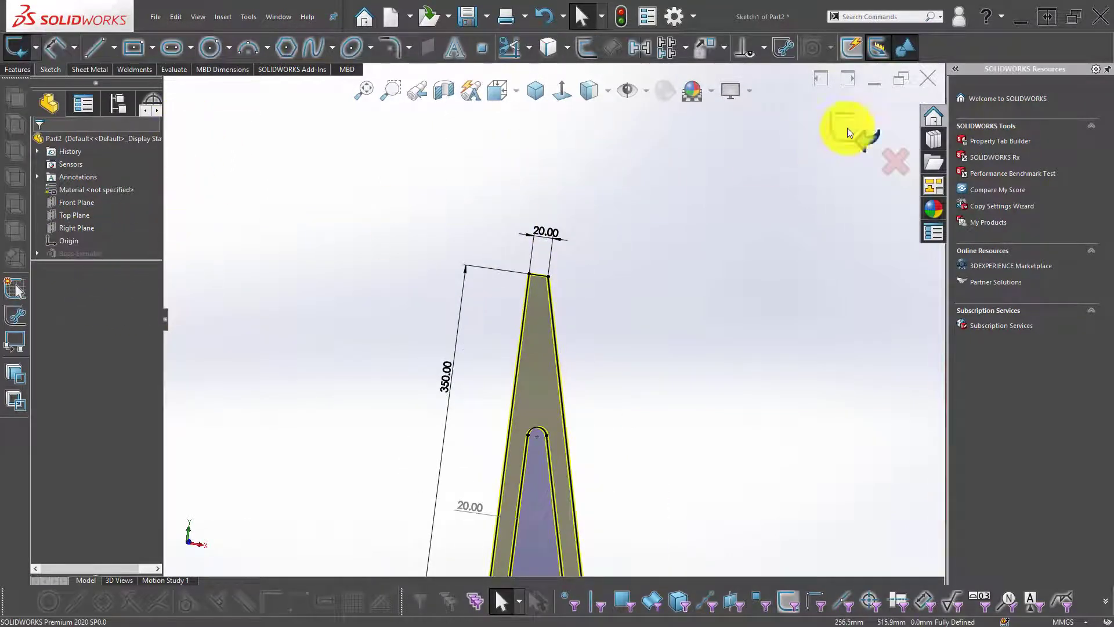
{"action": "left_click", "coordinate": [705, 310]}
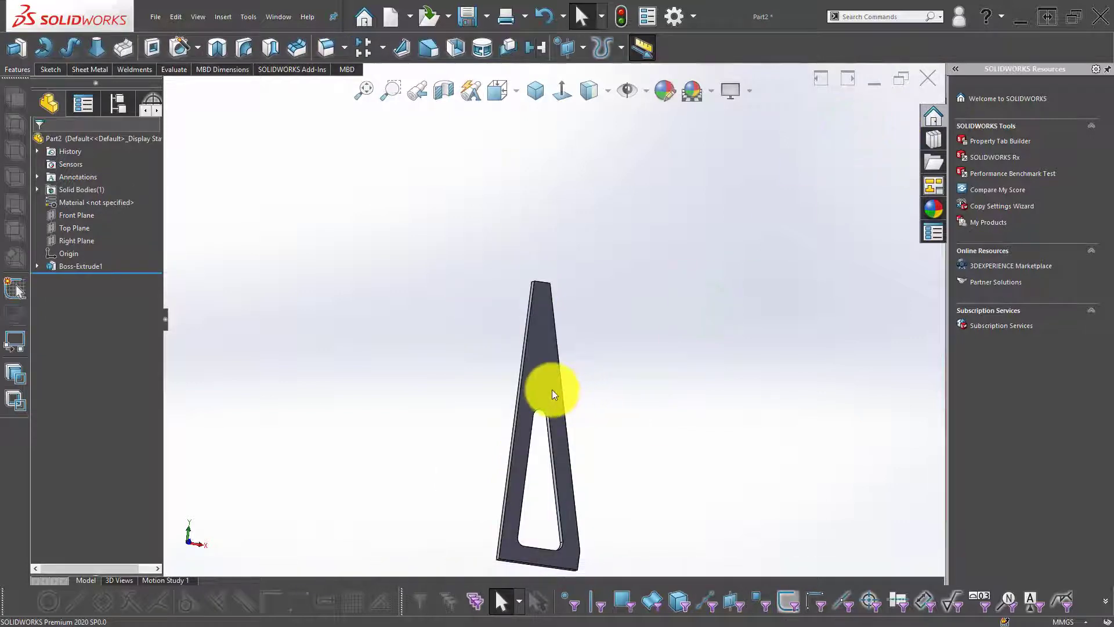
{"action": "mouse_move", "coordinate": [552, 389]}
{"action": "middle_mouse_down"}
{"action": "mouse_move", "coordinate": [527, 406]}
{"action": "mouse_move", "coordinate": [528, 336]}
{"action": "middle_mouse_up"}
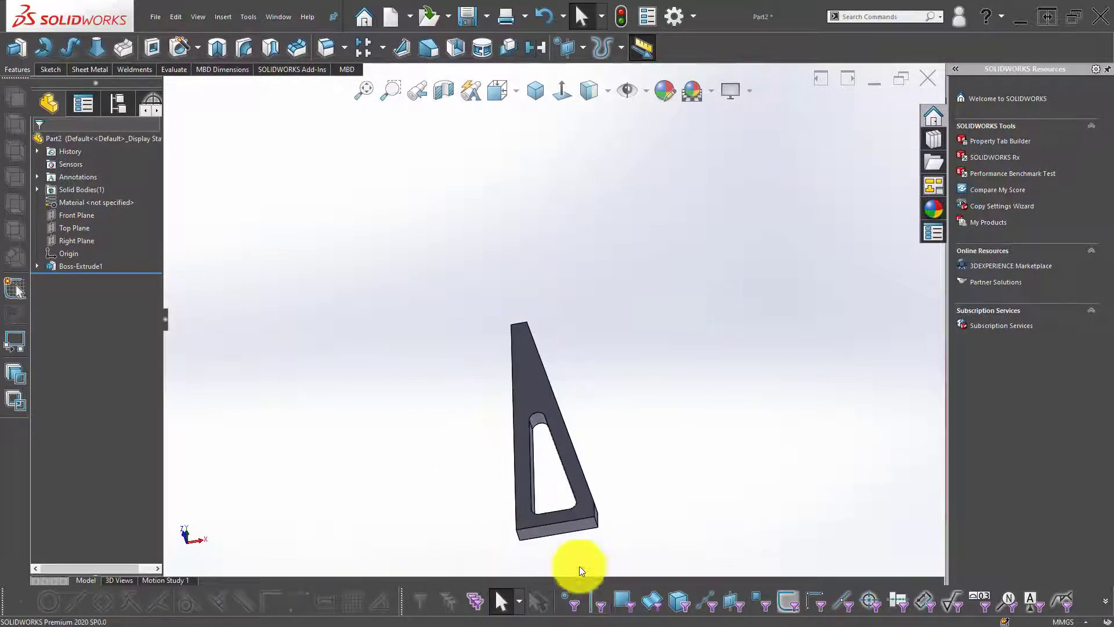
{"action": "middle_click_drag", "start_coordinate": [577, 569], "coordinate": [530, 504]}
- Start a sketch on the plate's bottom face and draw a horizontal centerline through the origin
{"action": "left_click", "coordinate": [532, 506]}
{"action": "left_click", "coordinate": [587, 467]}
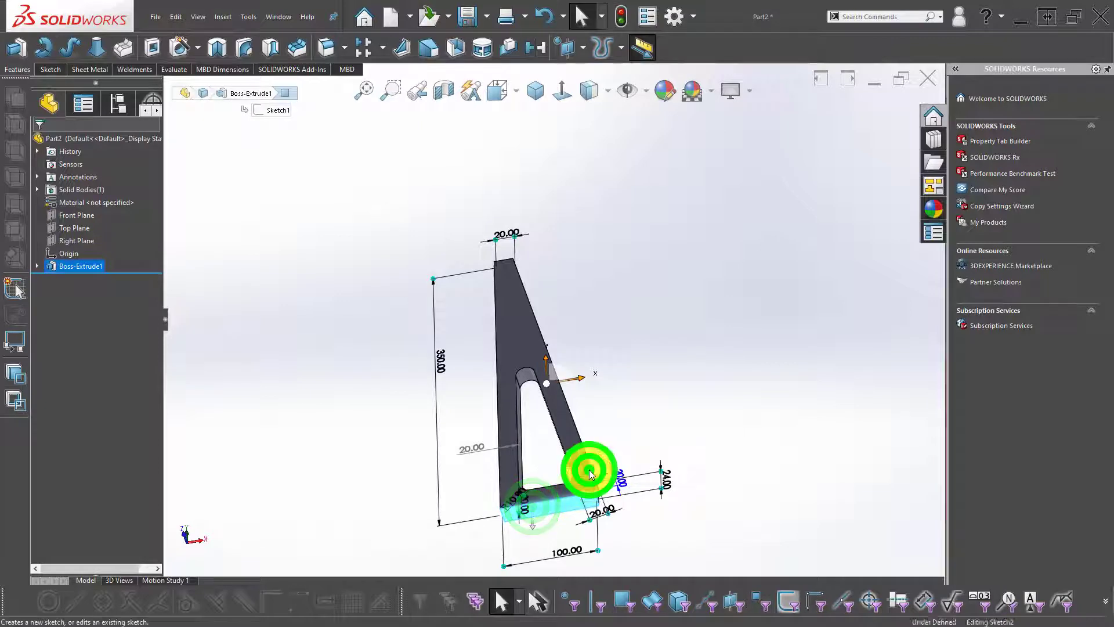
{"action": "left_click", "coordinate": [592, 334]}
{"action": "left_click", "coordinate": [564, 92]}
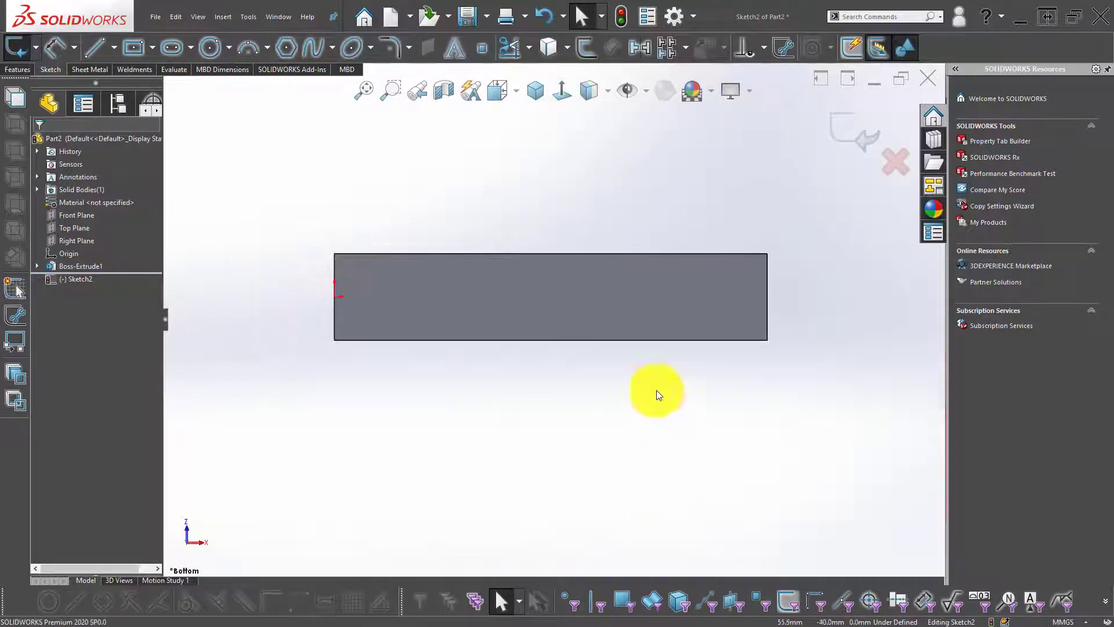
{"action": "left_click", "coordinate": [113, 46]}
{"action": "left_click", "coordinate": [121, 79]}
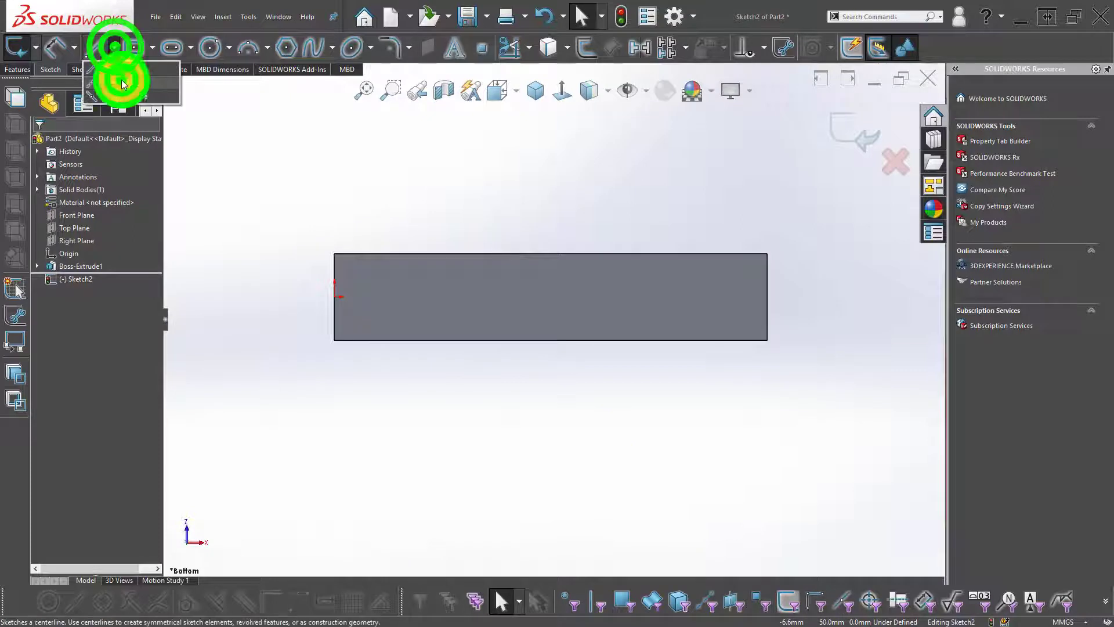
{"action": "left_click", "coordinate": [334, 297]}
{"action": "left_click", "coordinate": [428, 297]}
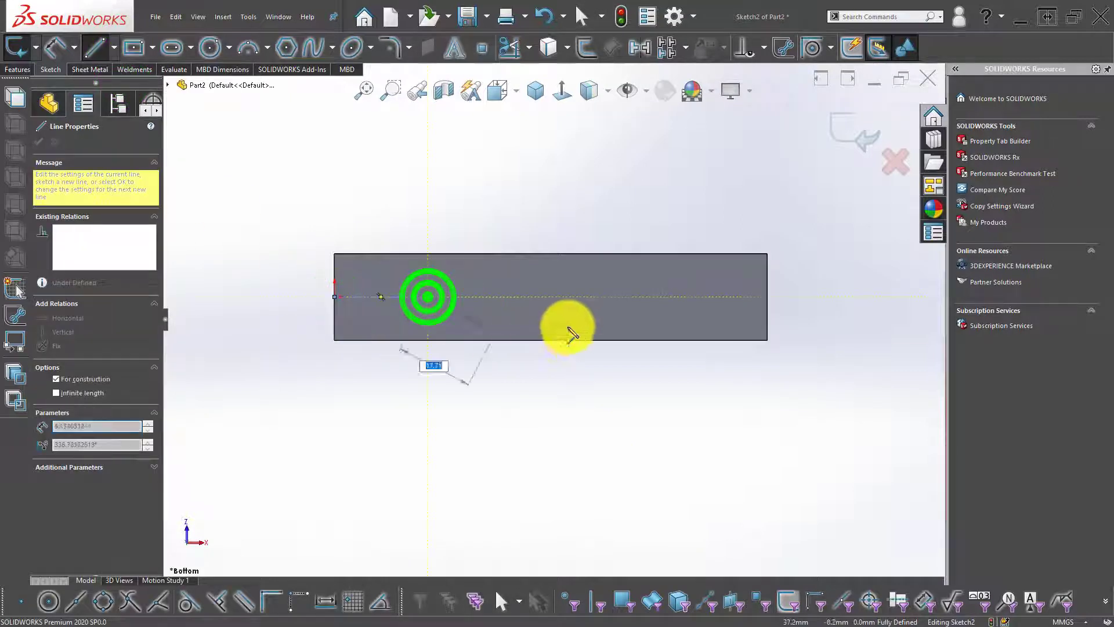
{"action": "left_click", "coordinate": [656, 297]}
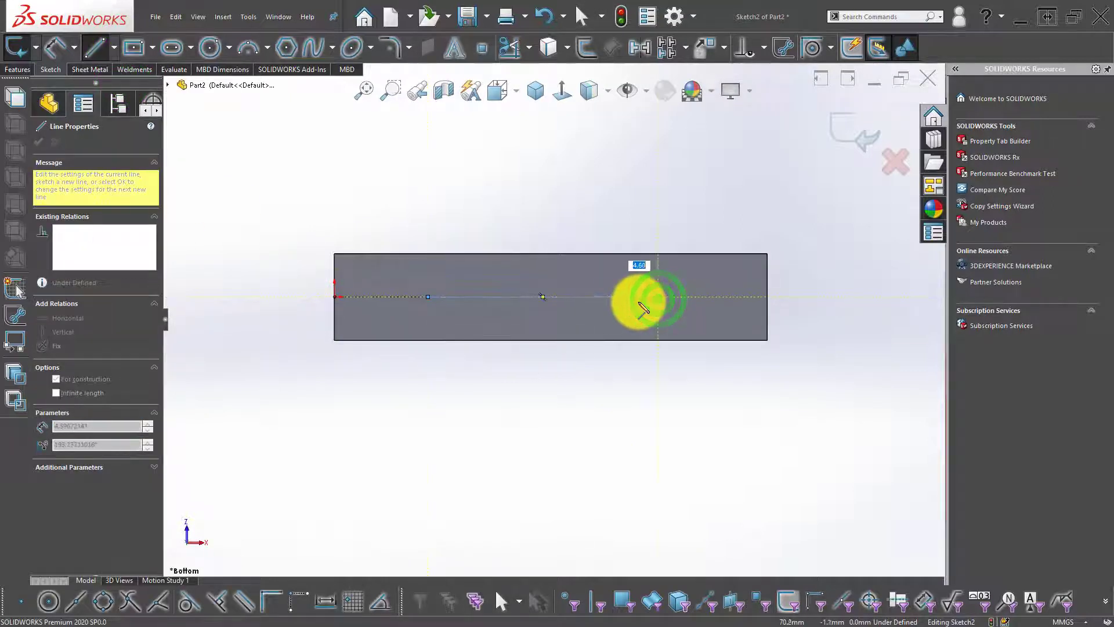
{"action": "key", "text": "Escape"}
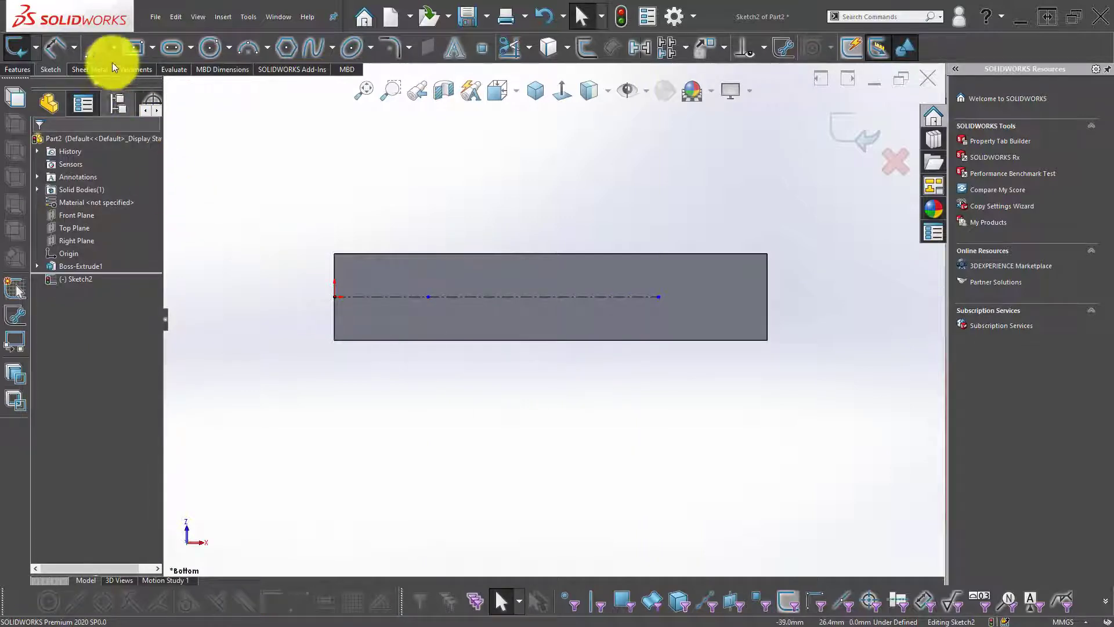
- Add a short vertical line from the face's bottom edge up to the centerline
{"action": "left_click", "coordinate": [114, 48]}
{"action": "left_click", "coordinate": [128, 80]}
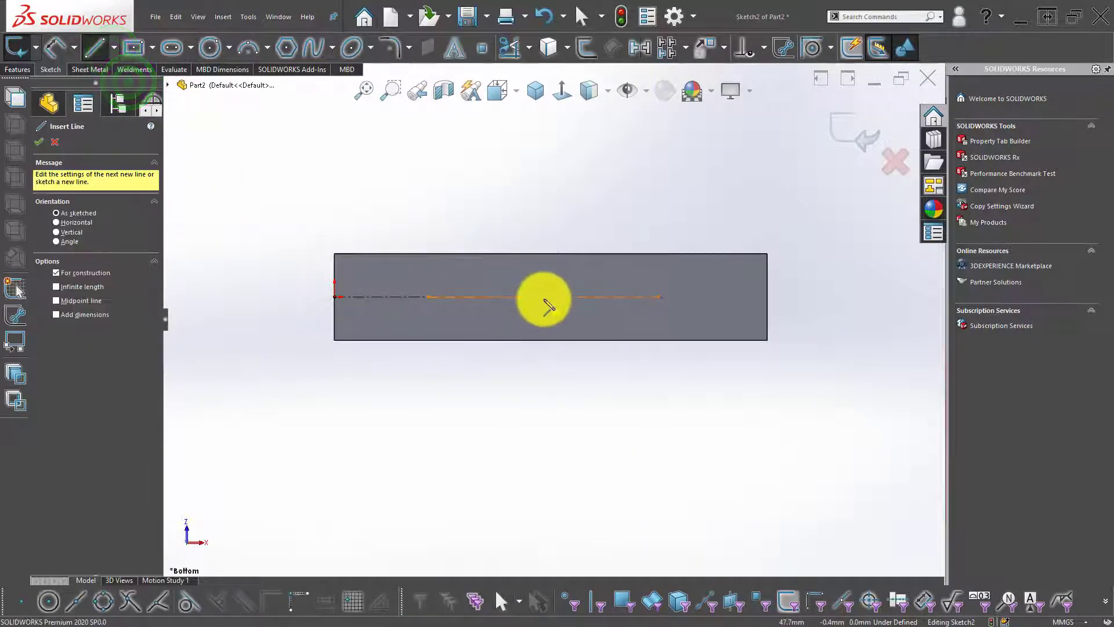
{"action": "left_click", "coordinate": [544, 300]}
{"action": "double_click", "coordinate": [550, 338]}
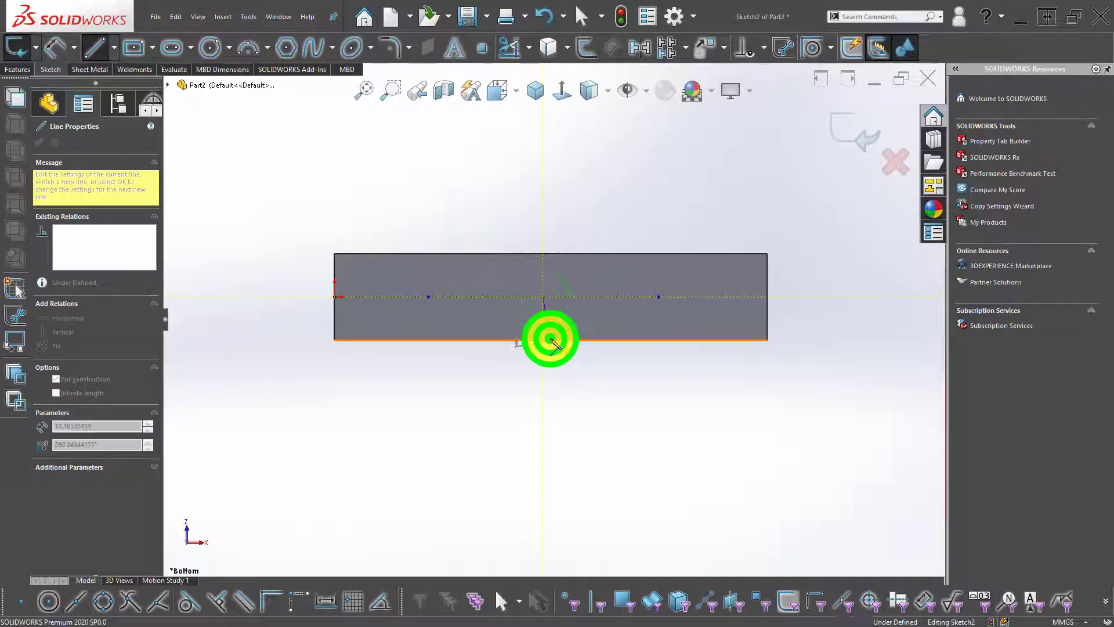
{"action": "left_click", "coordinate": [546, 316]}
{"action": "left_click", "coordinate": [598, 260]}
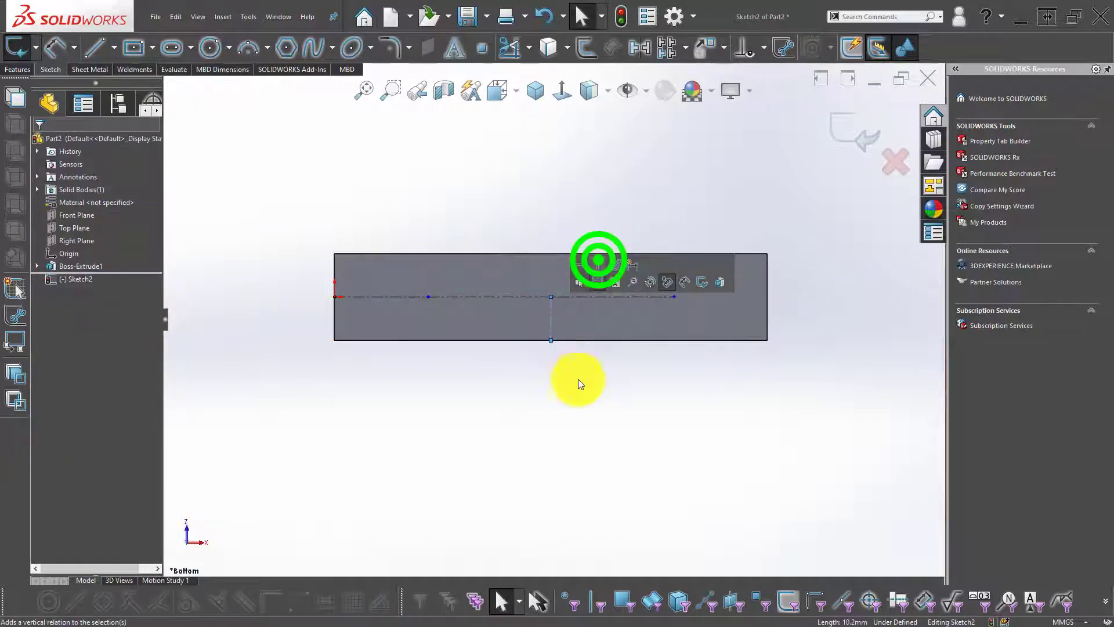
{"action": "left_click", "coordinate": [578, 379]}
- Dimension the centerline points 80 mm apart and exit the sketch
{"action": "right_click_drag", "start_coordinate": [503, 446], "coordinate": [503, 316]}
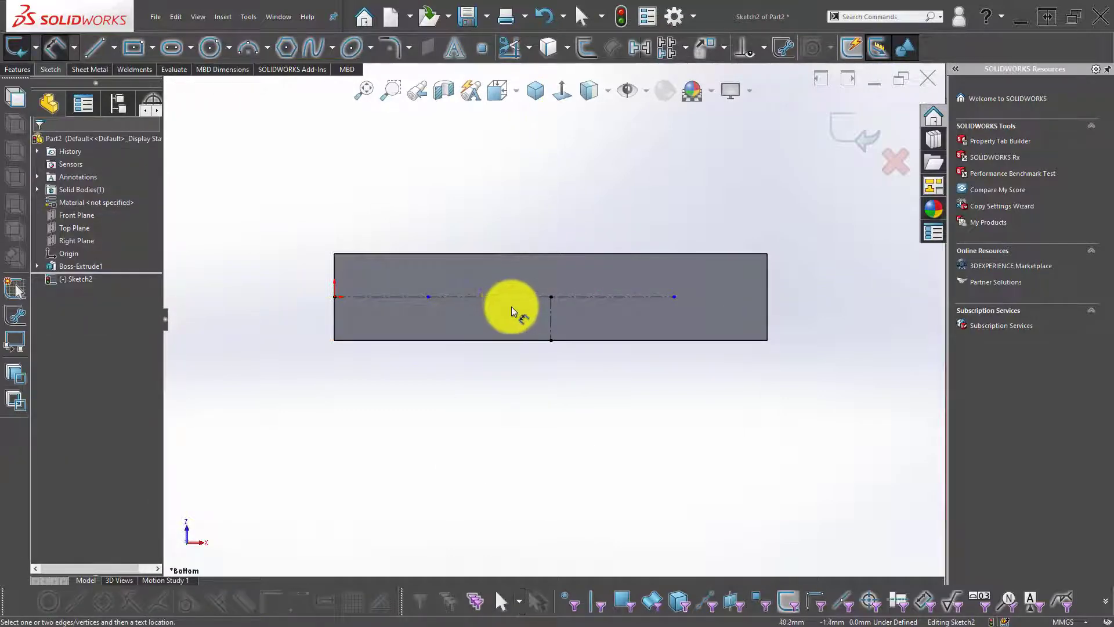
{"action": "left_click", "coordinate": [511, 296]}
{"action": "left_click", "coordinate": [502, 400]}
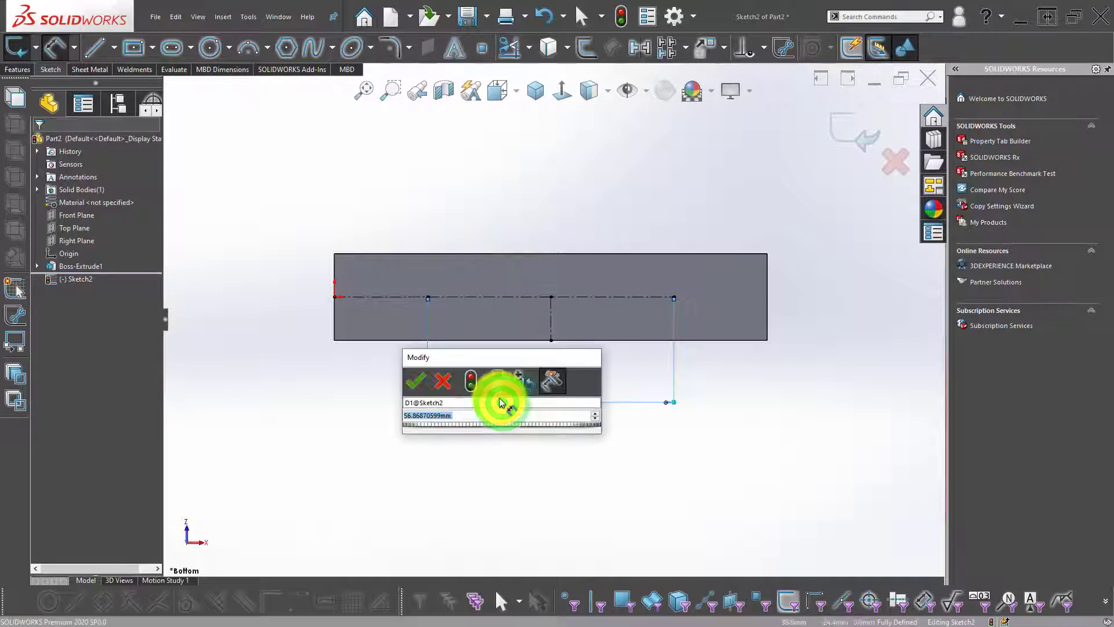
{"action": "type", "text": "80"}
{"action": "key", "text": "Return"}
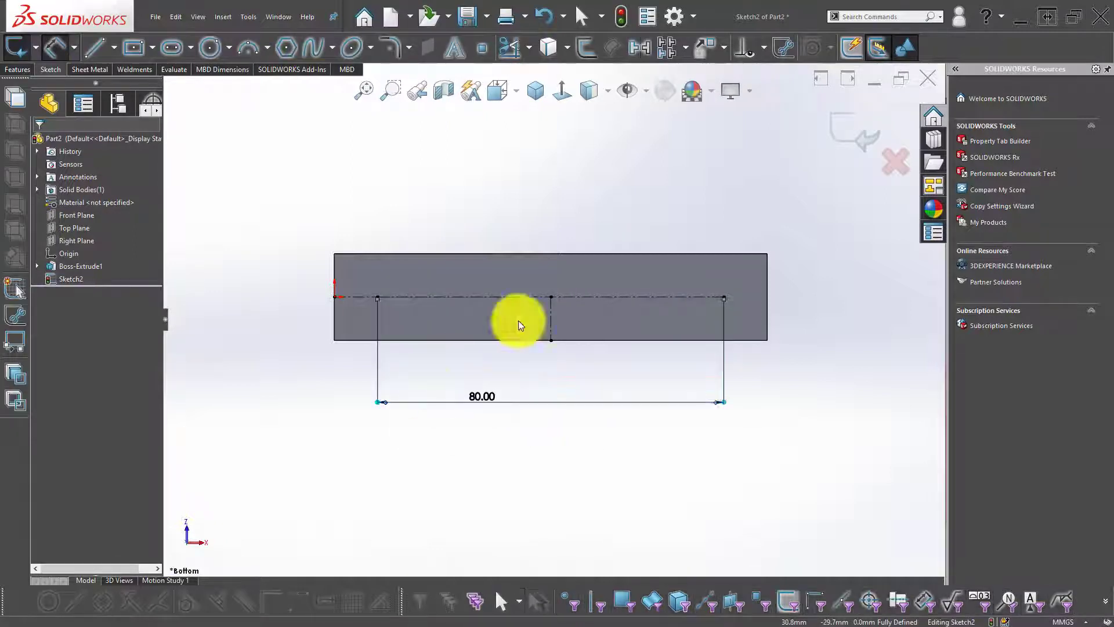
{"action": "left_click", "coordinate": [850, 129]}
- Create a Hole Wizard ISO Tapped M8 hole at the two centerline points
{"action": "left_click", "coordinate": [17, 69]}
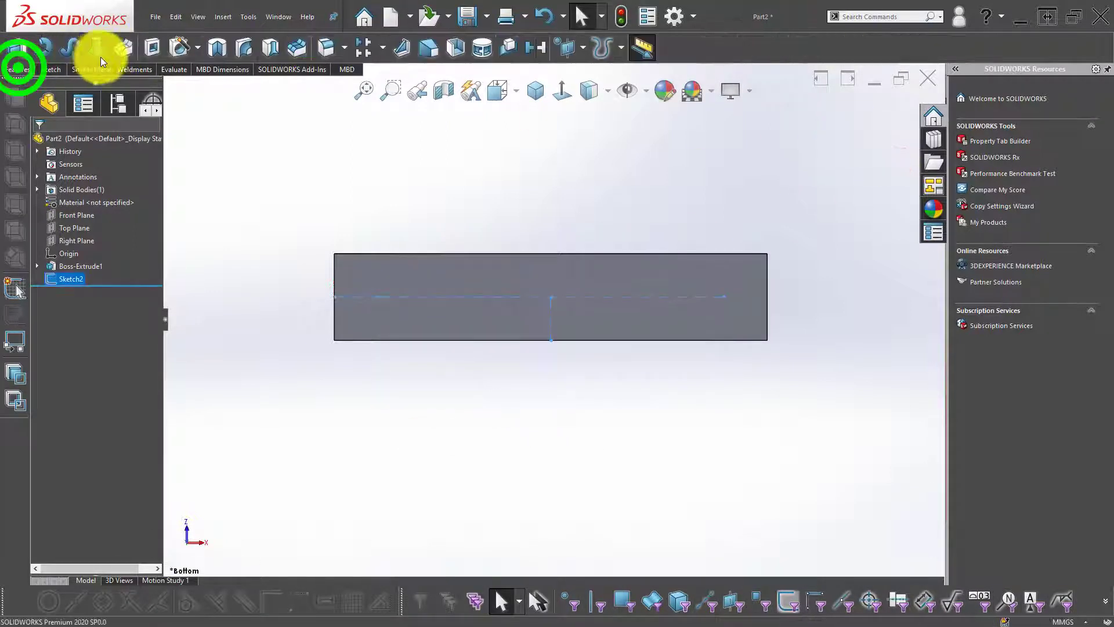
{"action": "left_click", "coordinate": [180, 47]}
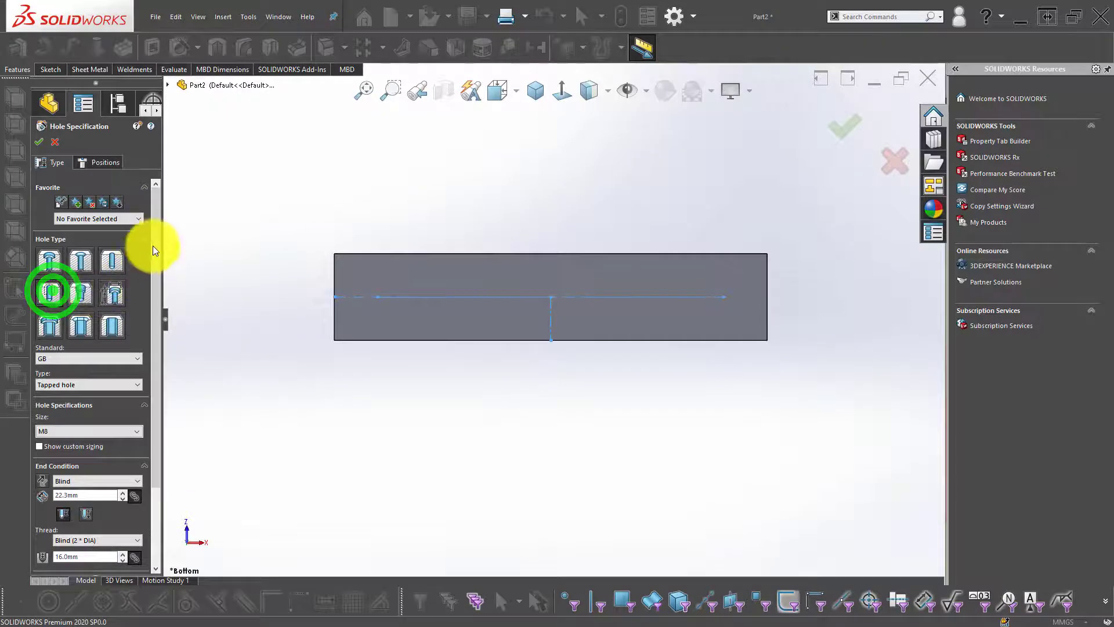
{"action": "left_click_drag", "start_coordinate": [156, 280], "coordinate": [154, 311]}
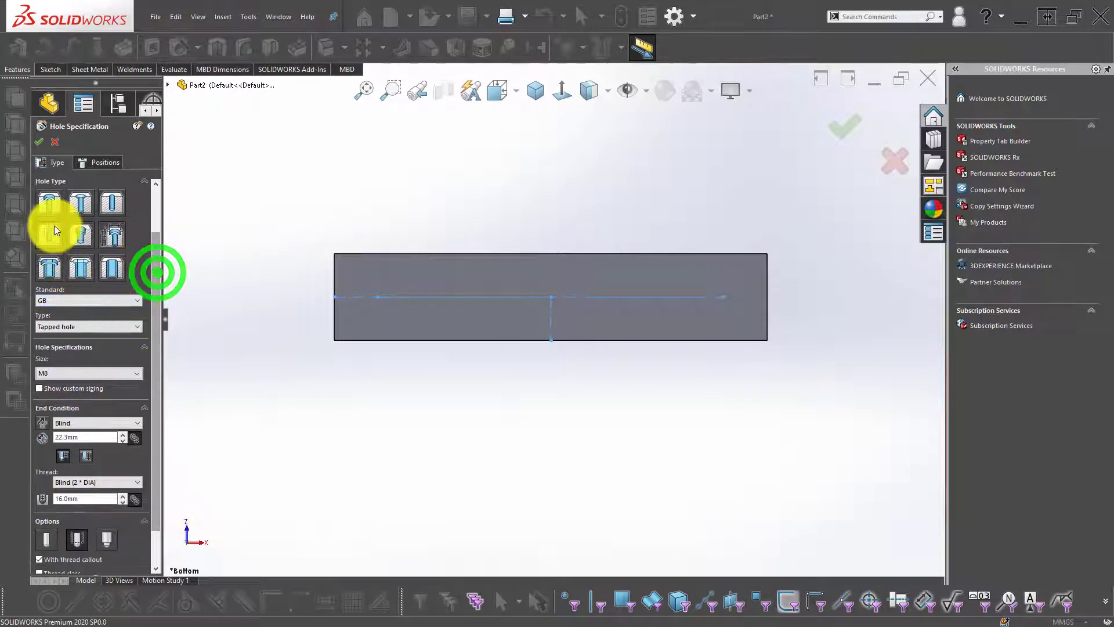
{"action": "left_click", "coordinate": [87, 319]}
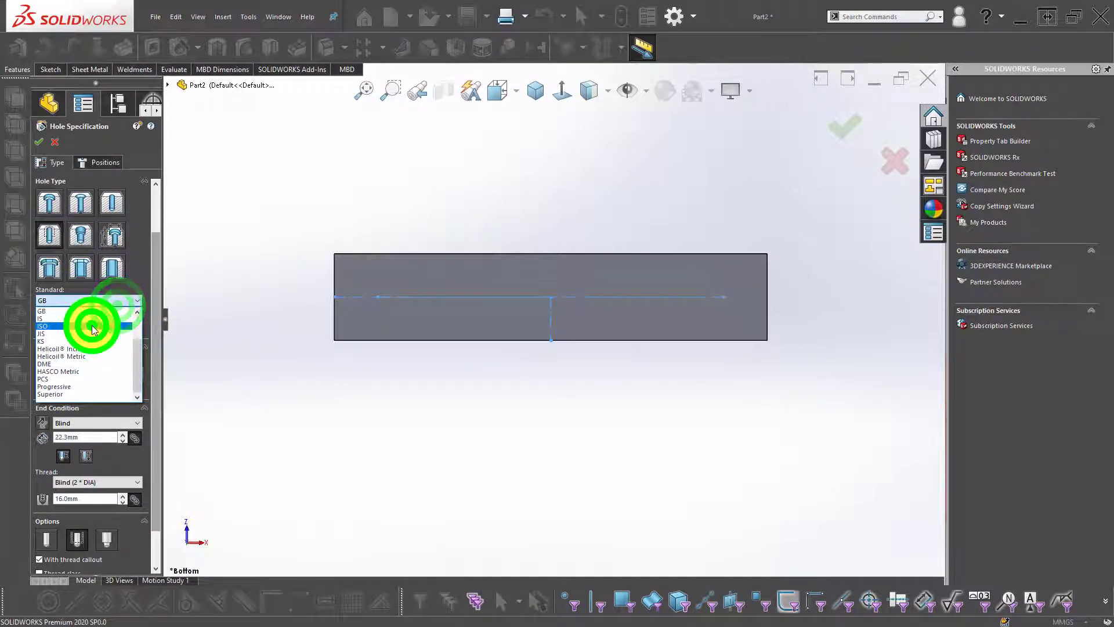
{"action": "left_click", "coordinate": [79, 351]}
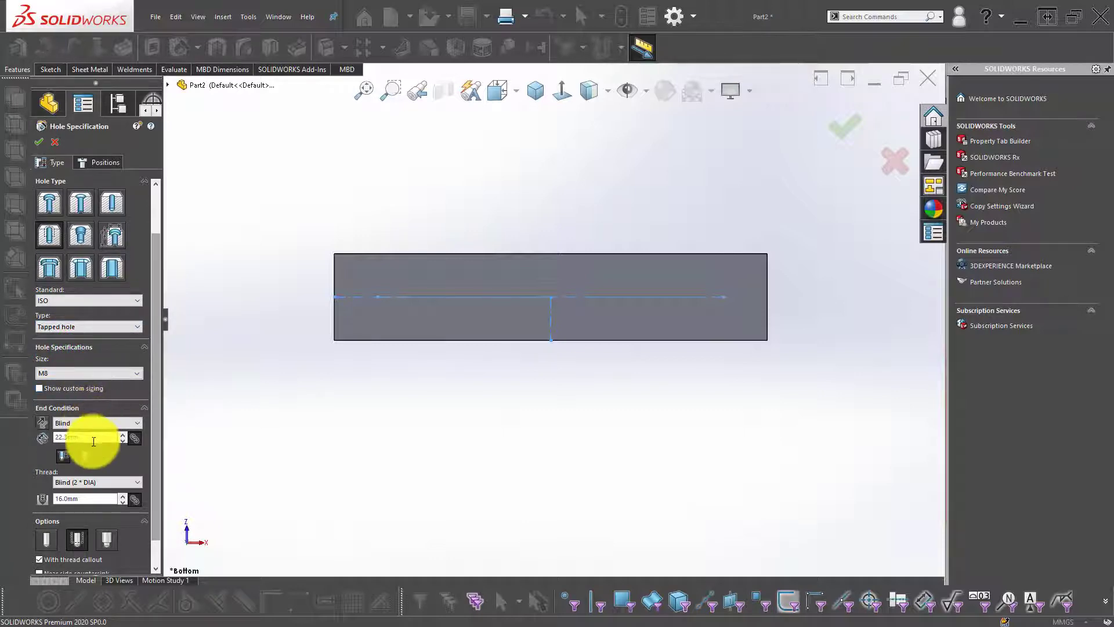
{"action": "left_click", "coordinate": [106, 164]}
{"action": "left_click", "coordinate": [381, 298]}
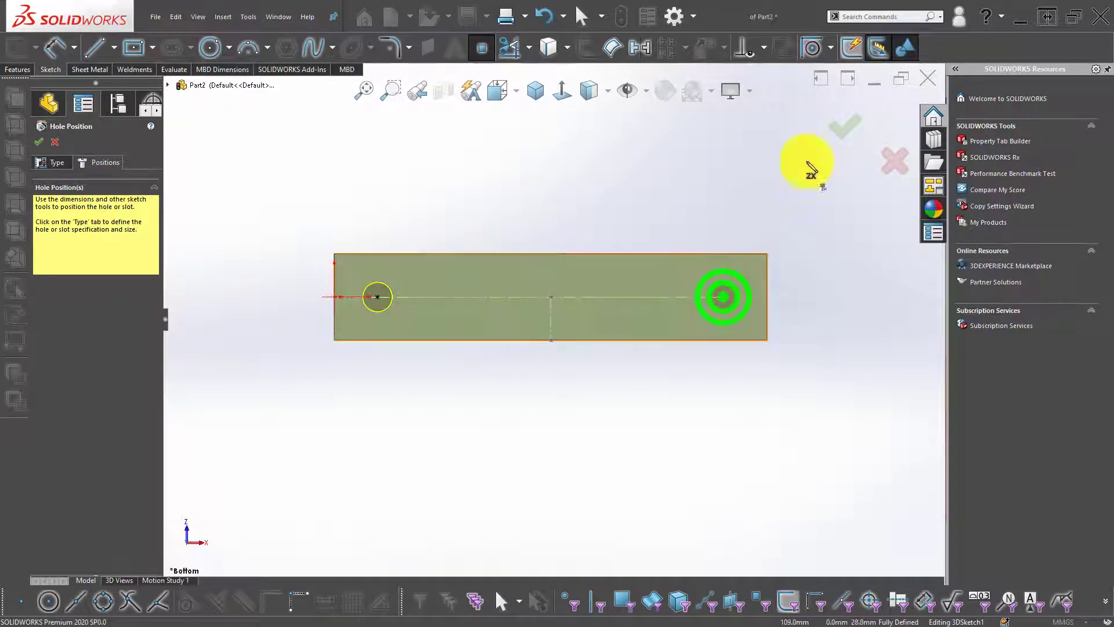
{"action": "left_click", "coordinate": [841, 127]}
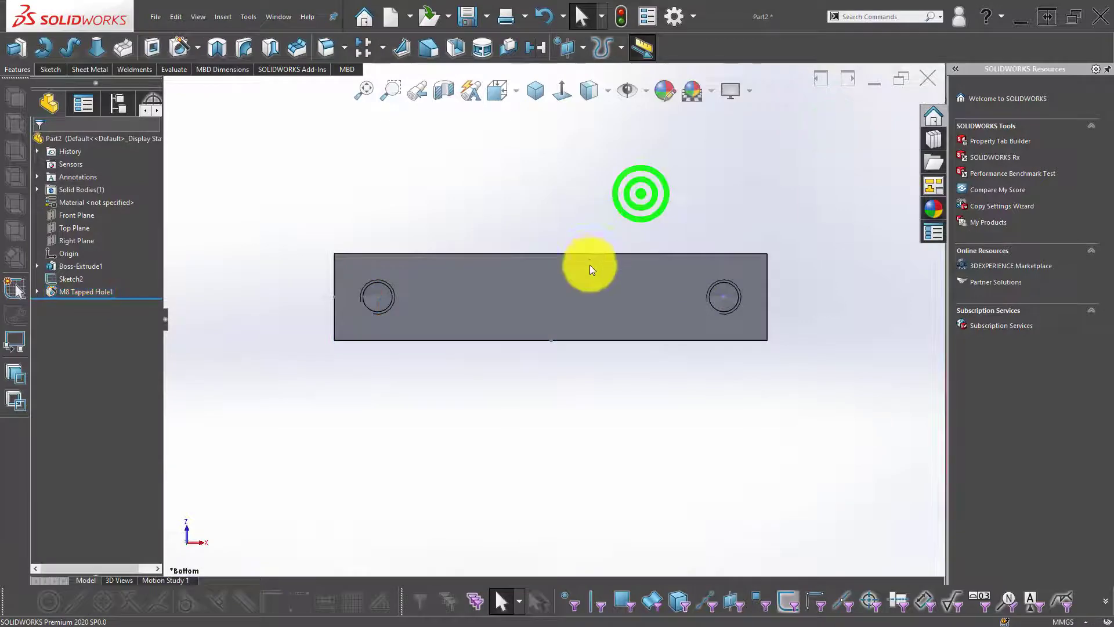
- Start a new sketch on the plate's side face, viewed normal to it
{"action": "mouse_move", "coordinate": [642, 198]}
{"action": "middle_mouse_down"}
{"action": "mouse_move", "coordinate": [510, 442]}
{"action": "mouse_move", "coordinate": [443, 427]}
{"action": "middle_mouse_up"}
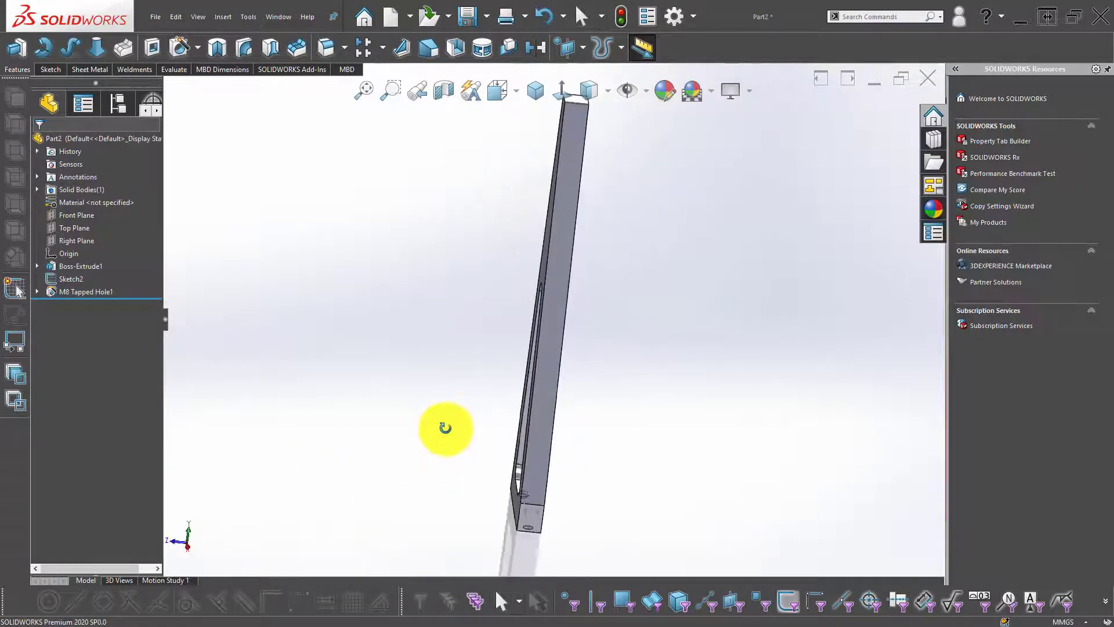
{"action": "left_click", "coordinate": [155, 162]}
{"action": "left_click", "coordinate": [611, 264]}
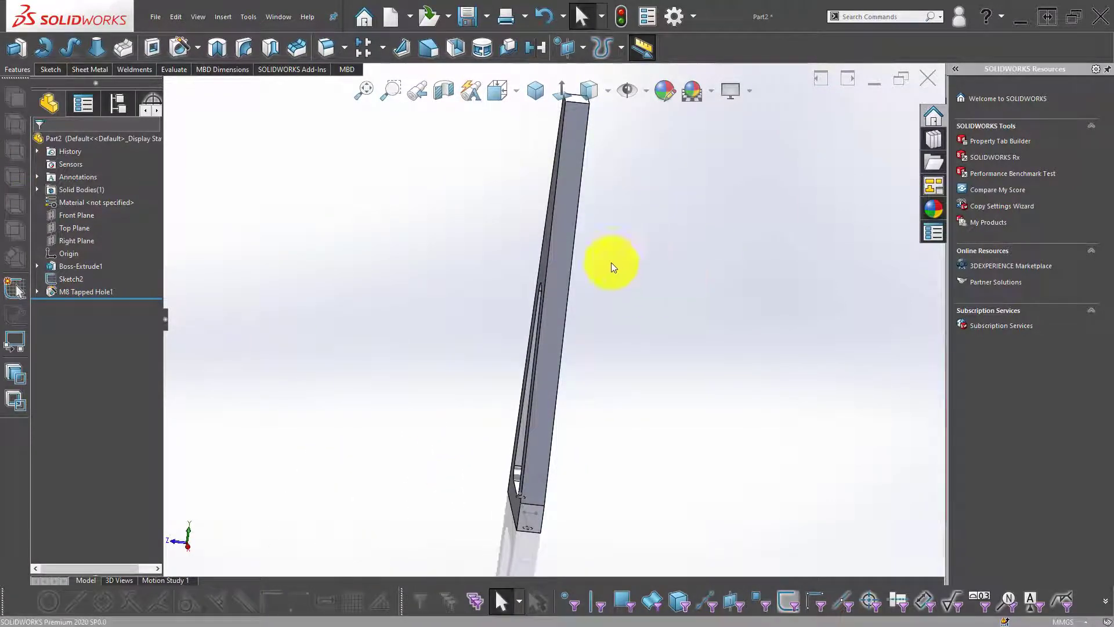
{"action": "mouse_move", "coordinate": [551, 232]}
{"action": "middle_mouse_down"}
{"action": "mouse_move", "coordinate": [703, 227]}
{"action": "mouse_move", "coordinate": [572, 153]}
{"action": "middle_mouse_up"}
{"action": "scroll", "coordinate": [475, 135], "scroll_direction": "down", "scroll_amount": 3}
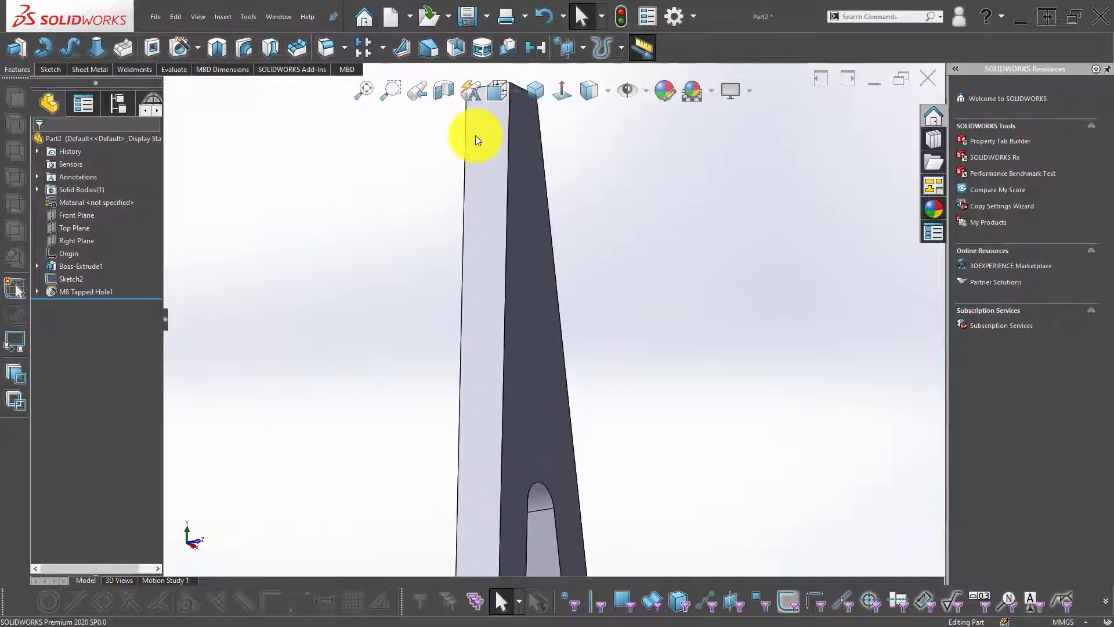
{"action": "scroll", "coordinate": [491, 137], "scroll_direction": "down", "scroll_amount": 2}
{"action": "left_click", "coordinate": [490, 138]}
{"action": "left_click", "coordinate": [538, 105]}
{"action": "left_click", "coordinate": [606, 159]}
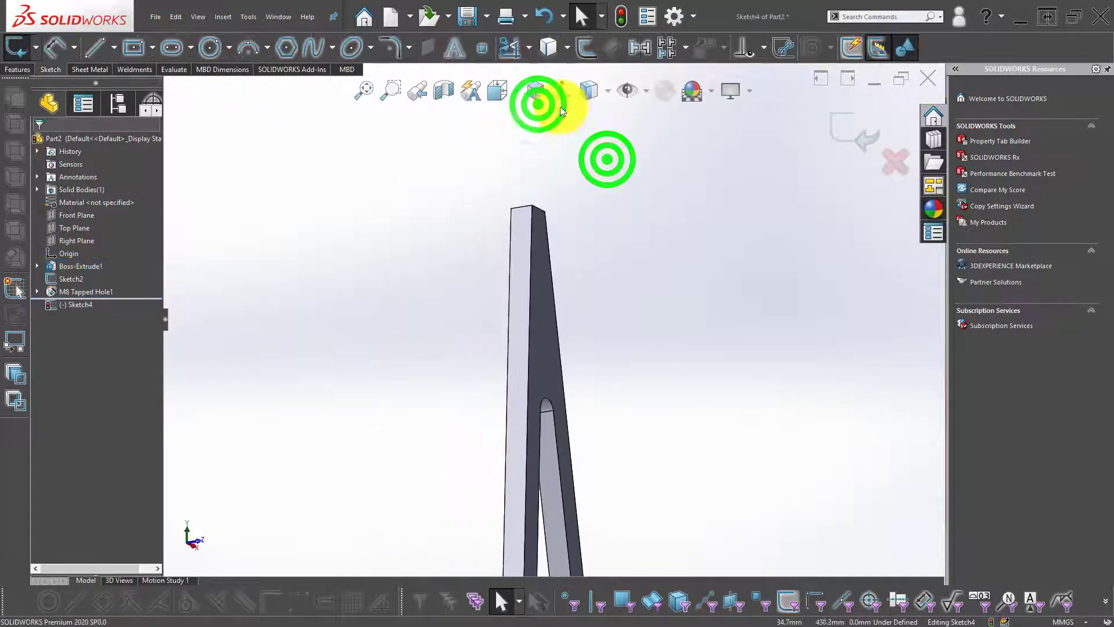
{"action": "left_click", "coordinate": [565, 94]}
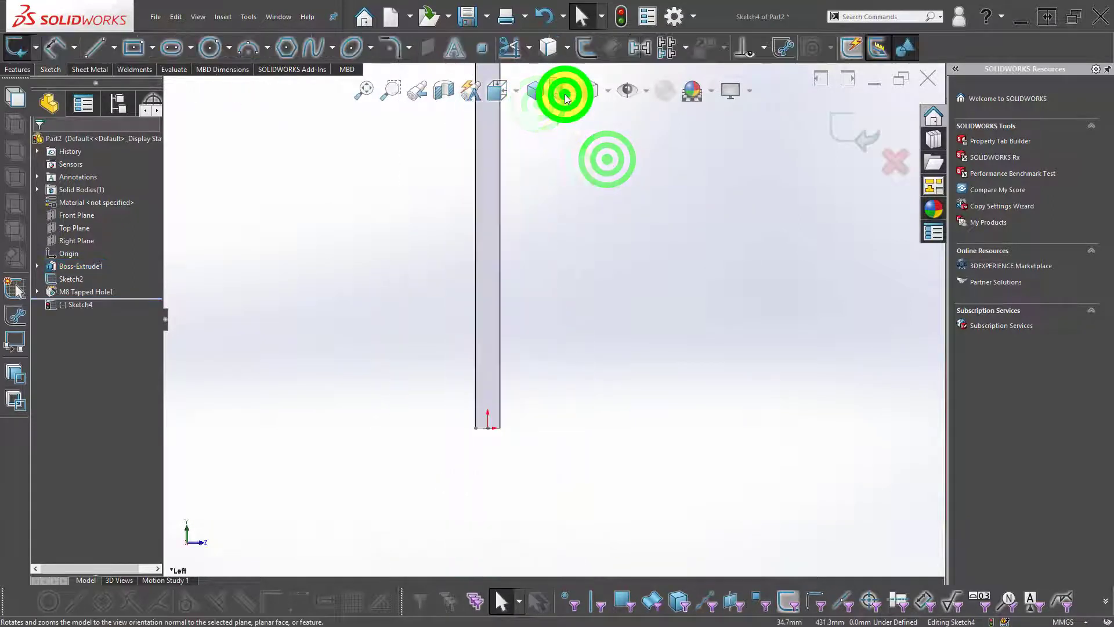
- Draw a chain of vertical line segments from the bar's top to its bottom
{"action": "left_click", "coordinate": [114, 48]}
{"action": "left_click", "coordinate": [117, 66]}
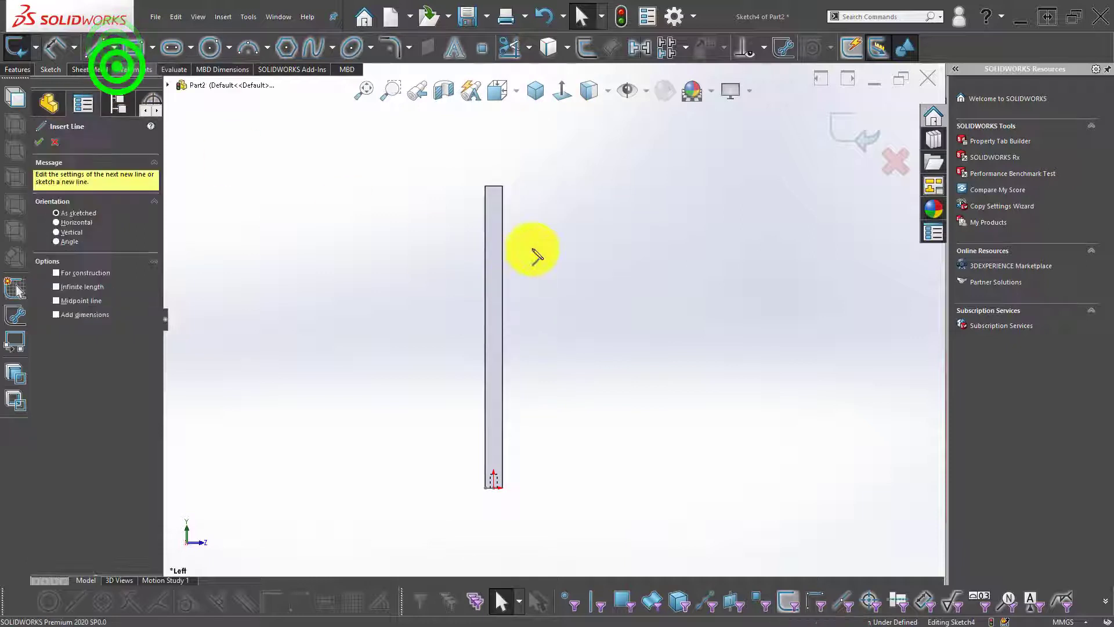
{"action": "left_click", "coordinate": [495, 186]}
{"action": "left_click", "coordinate": [493, 221]}
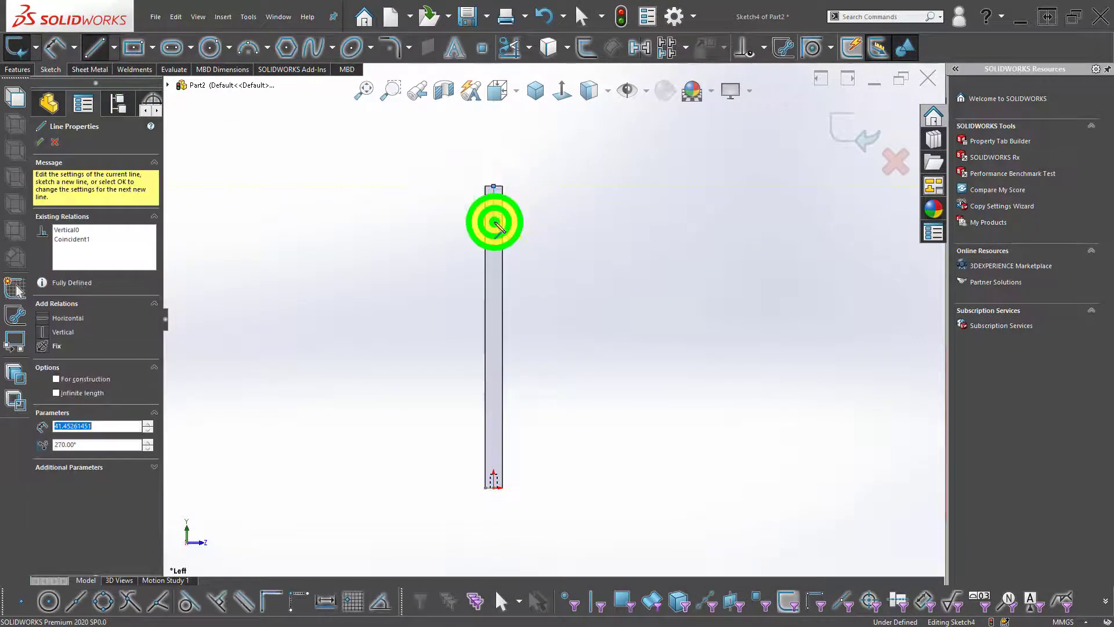
{"action": "left_click", "coordinate": [496, 300]}
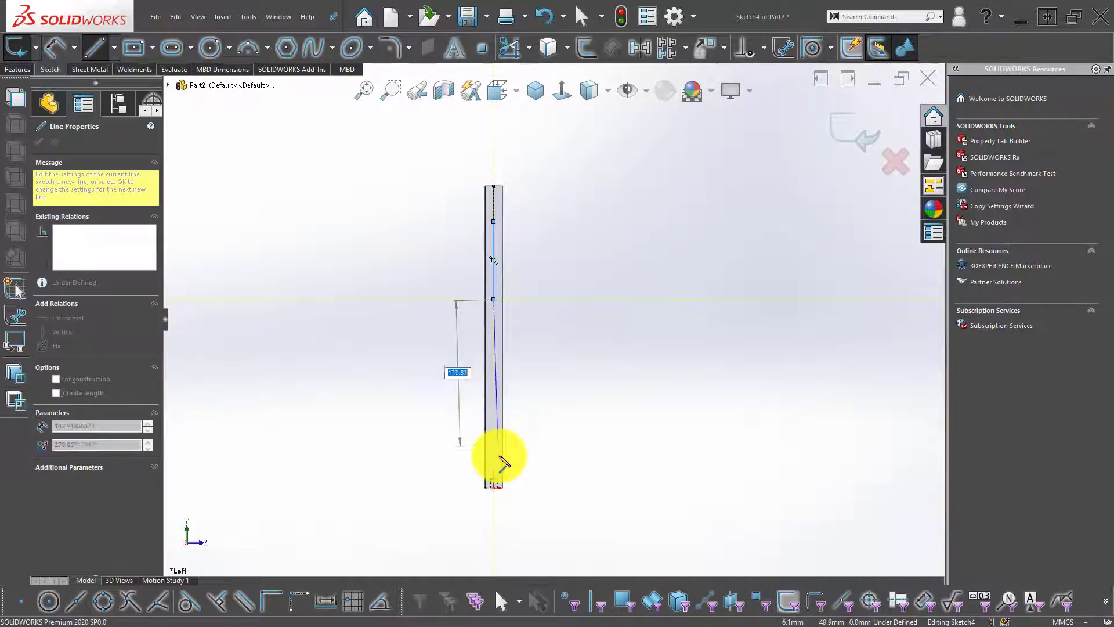
{"action": "left_click", "coordinate": [494, 428]}
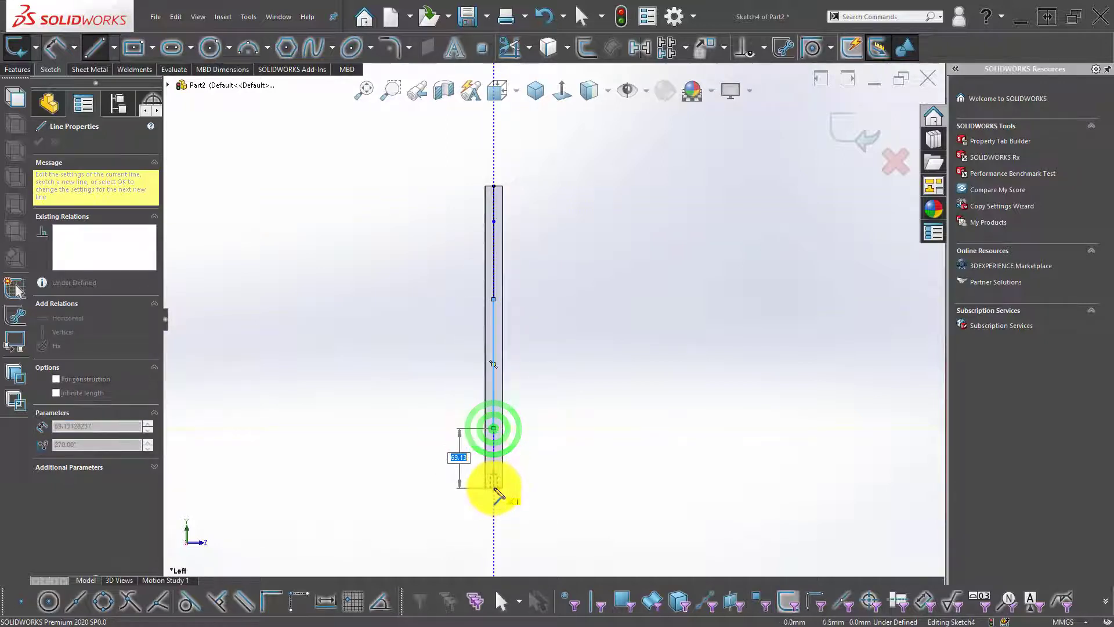
{"action": "left_click", "coordinate": [494, 486]}
{"action": "key", "text": "Escape"}
- Dimension the top segment of the hole-point line chain at 160 mm
{"action": "scroll", "coordinate": [569, 298], "scroll_direction": "down", "scroll_amount": 1}
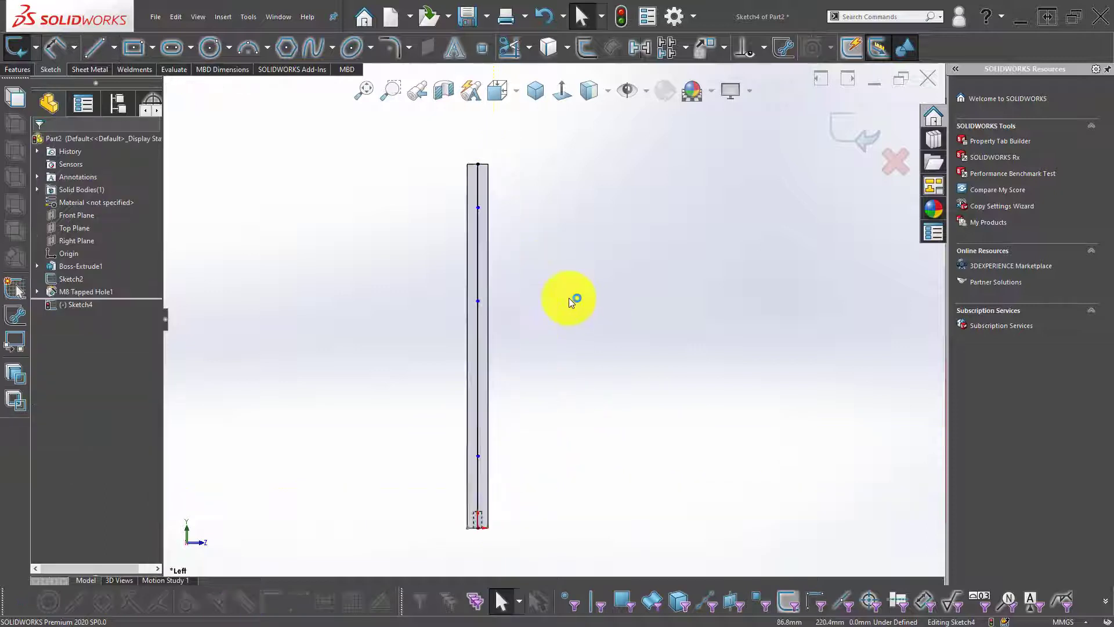
{"action": "scroll", "coordinate": [569, 298], "scroll_direction": "down", "scroll_amount": 1}
{"action": "scroll", "coordinate": [569, 297], "scroll_direction": "up", "scroll_amount": 2}
{"action": "scroll", "coordinate": [580, 306], "scroll_direction": "down", "scroll_amount": 2}
{"action": "key", "text": "d"}
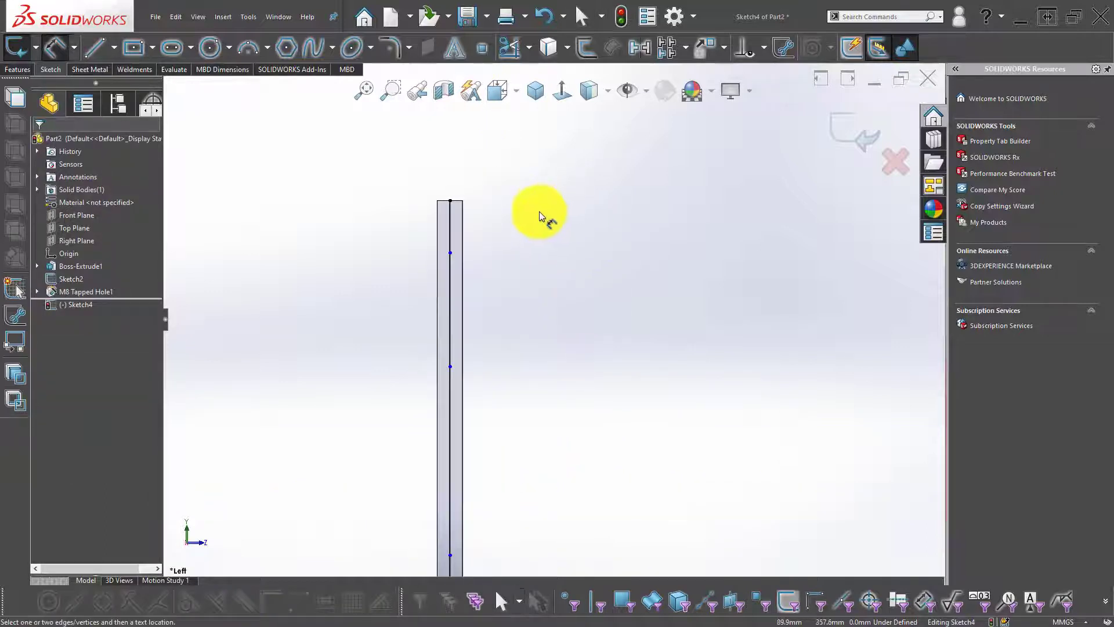
{"action": "scroll", "coordinate": [467, 255], "scroll_direction": "down", "scroll_amount": 2}
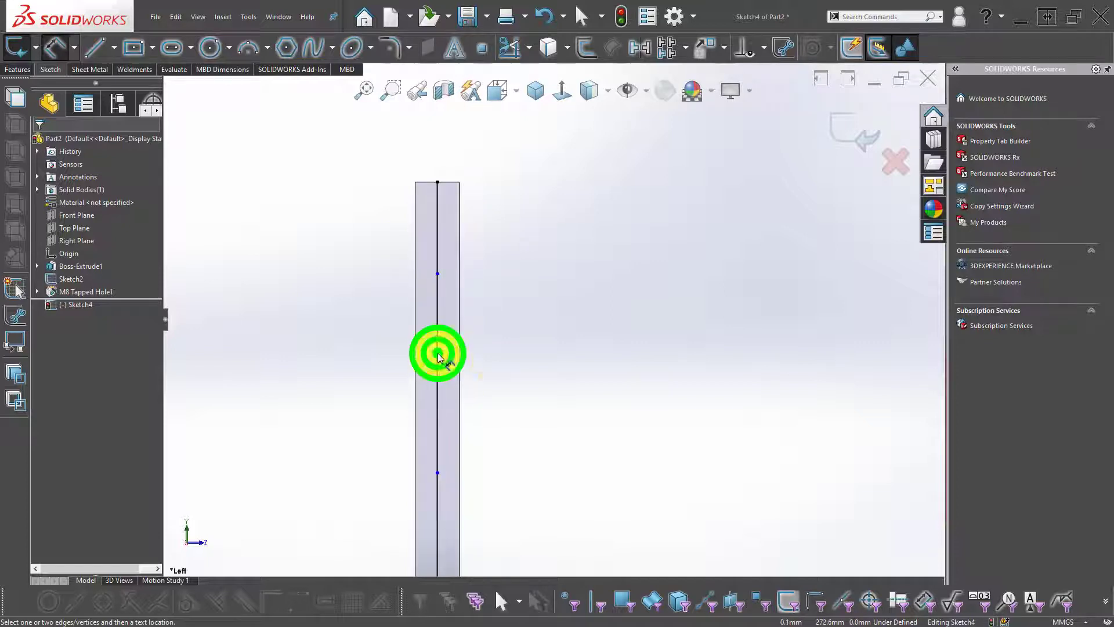
{"action": "left_click", "coordinate": [500, 360]}
{"action": "type", "text": "160"}
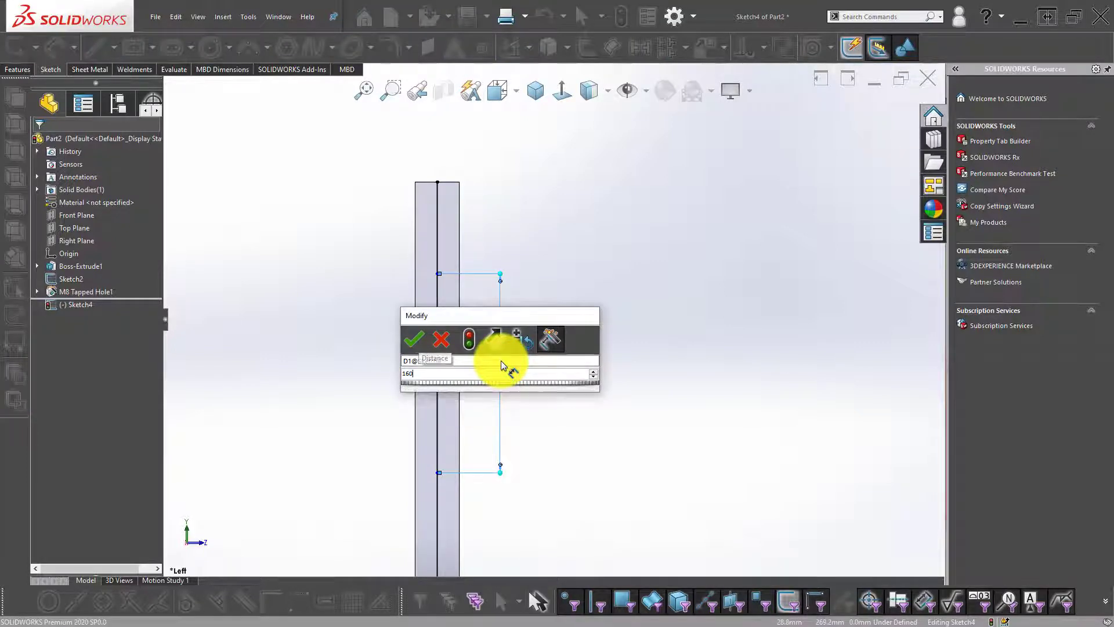
{"action": "key", "text": "Return"}
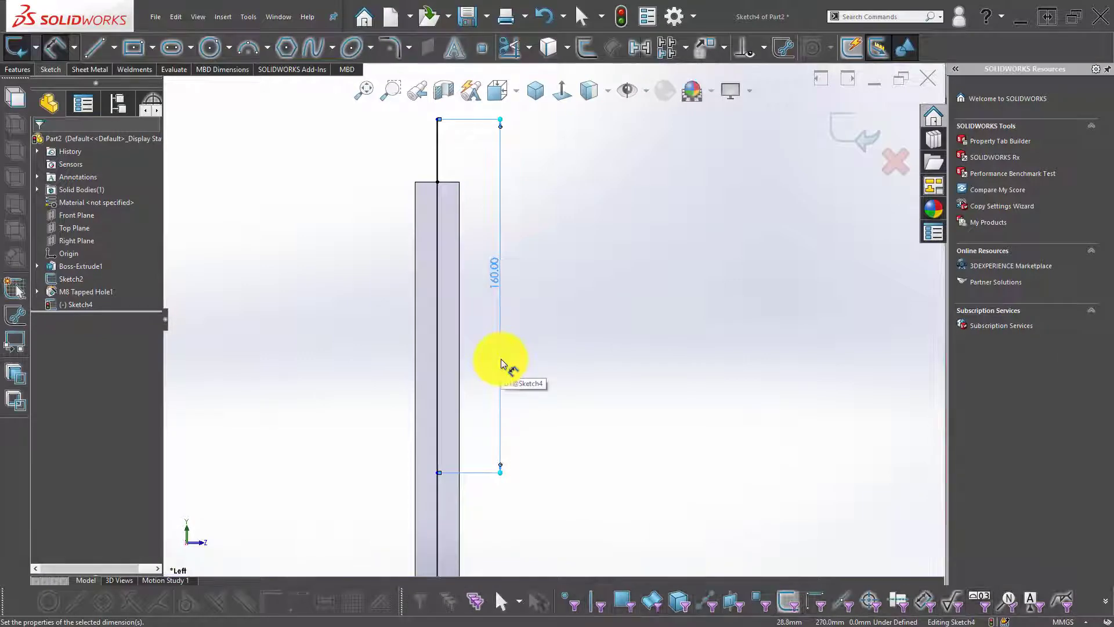
{"action": "key", "text": "f"}
{"action": "left_click", "coordinate": [589, 389]}
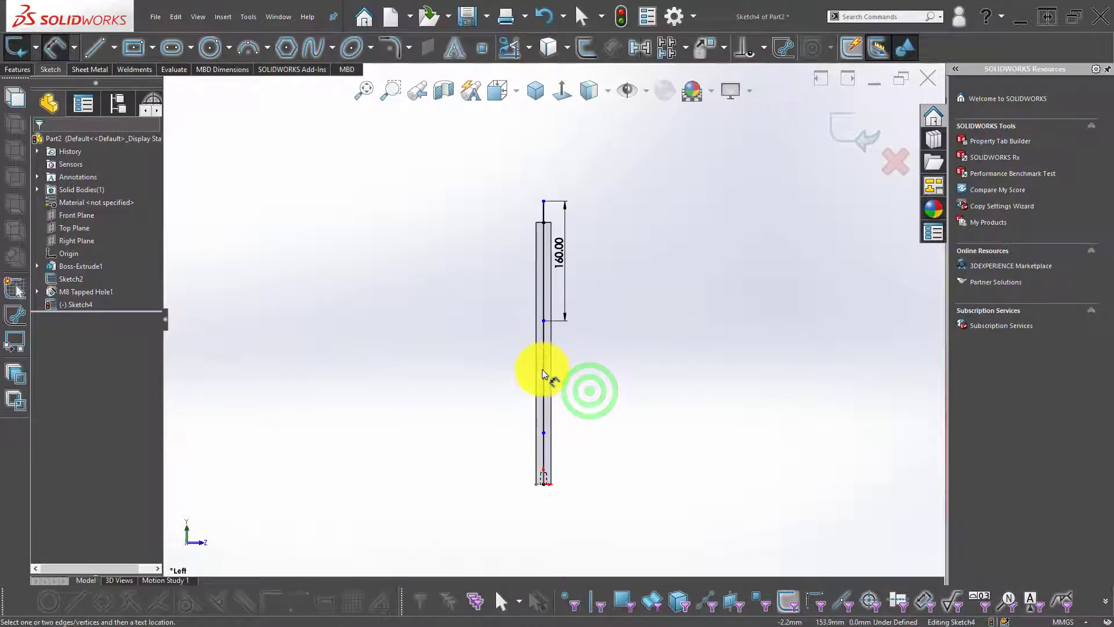
- Dimension the middle segment at 135 mm and drag the line chain down along the bar
{"action": "left_click", "coordinate": [544, 371]}
{"action": "left_click", "coordinate": [579, 378]}
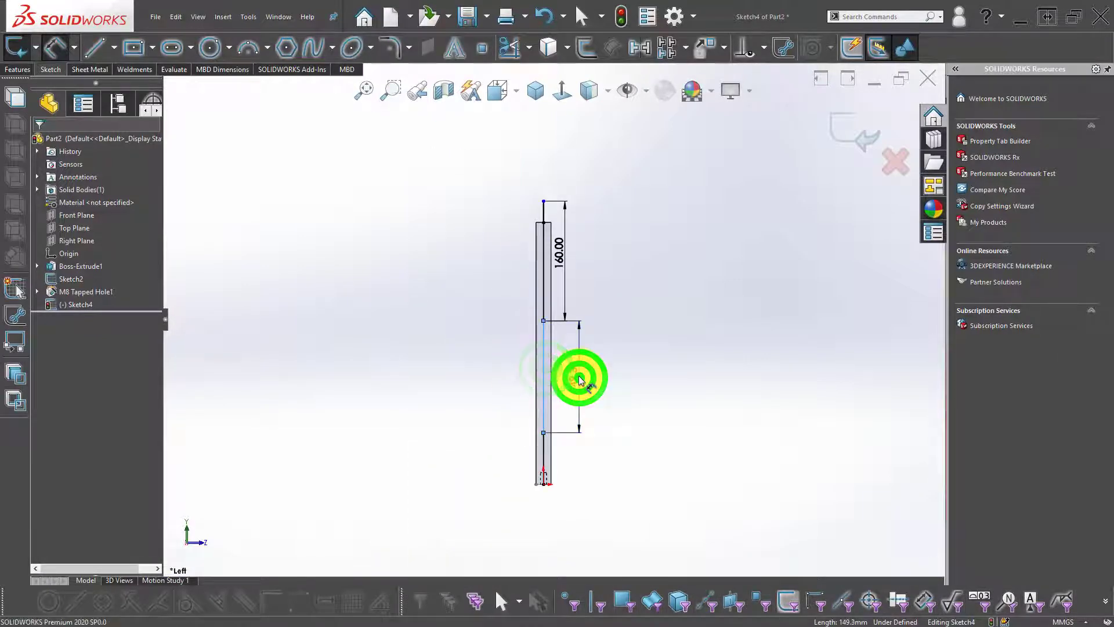
{"action": "type", "text": "135"}
{"action": "key", "text": "Return"}
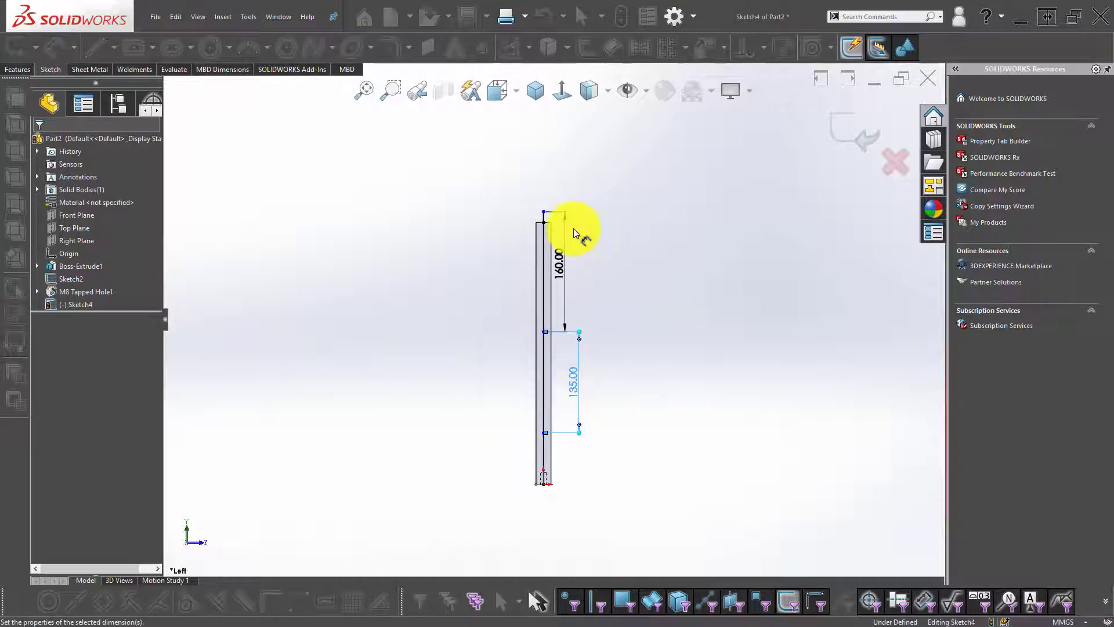
{"action": "left_click_drag", "start_coordinate": [543, 210], "coordinate": [542, 260]}
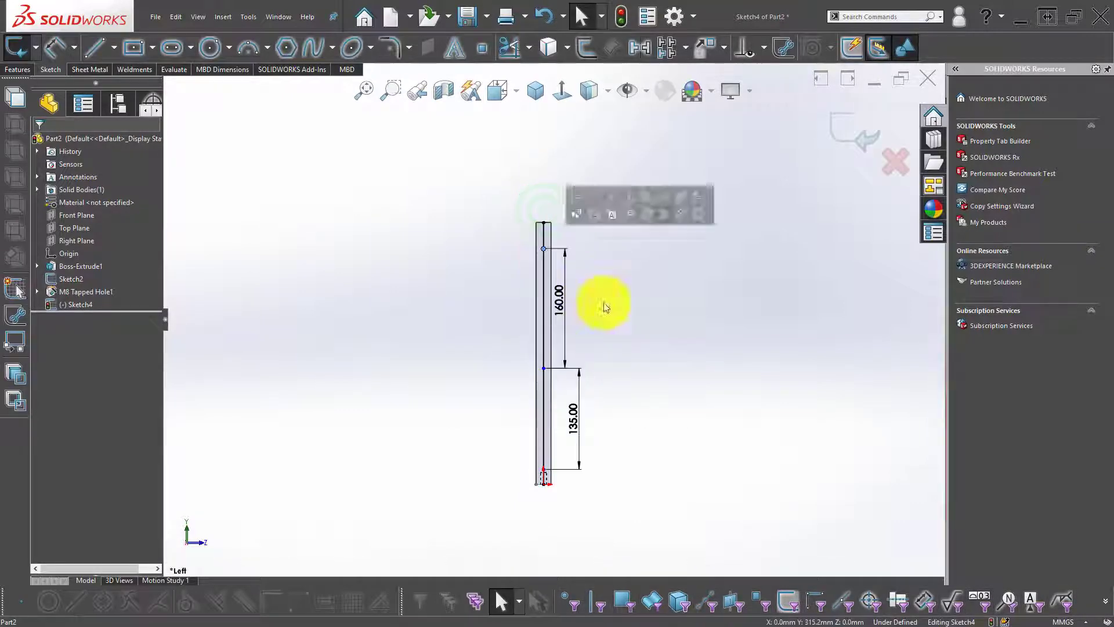
{"action": "left_click", "coordinate": [624, 323]}
- Dimension the lowest point 30 mm above the bottom edge, fully defining the sketch
{"action": "scroll", "coordinate": [555, 466], "scroll_direction": "down", "scroll_amount": 3}
{"action": "scroll", "coordinate": [555, 466], "scroll_direction": "down", "scroll_amount": 2}
{"action": "left_click", "coordinate": [587, 471]}
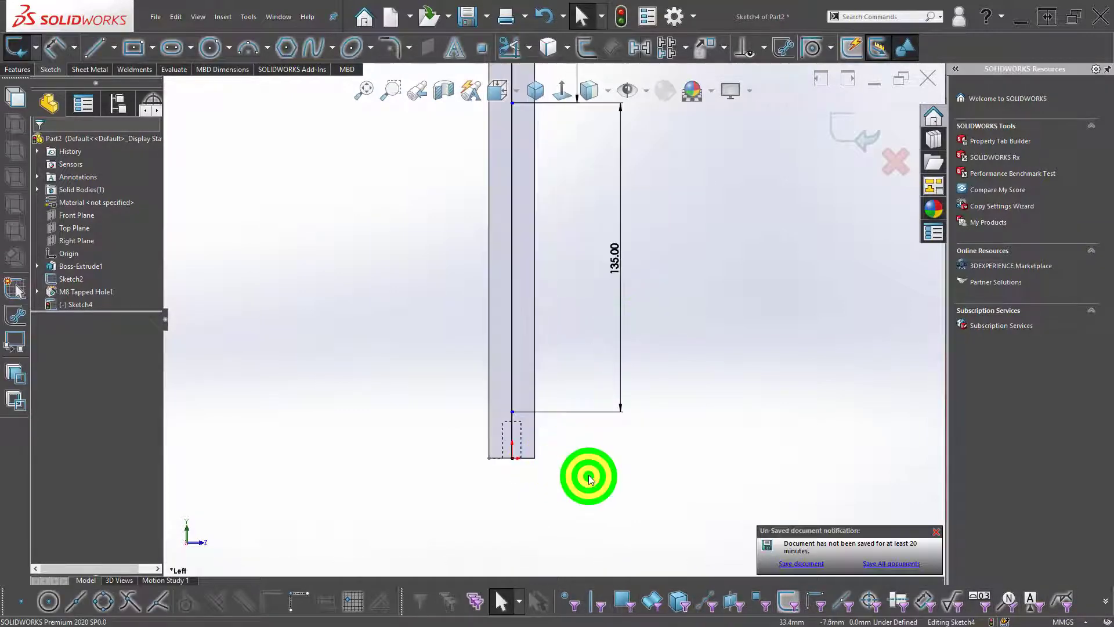
{"action": "key", "text": "d"}
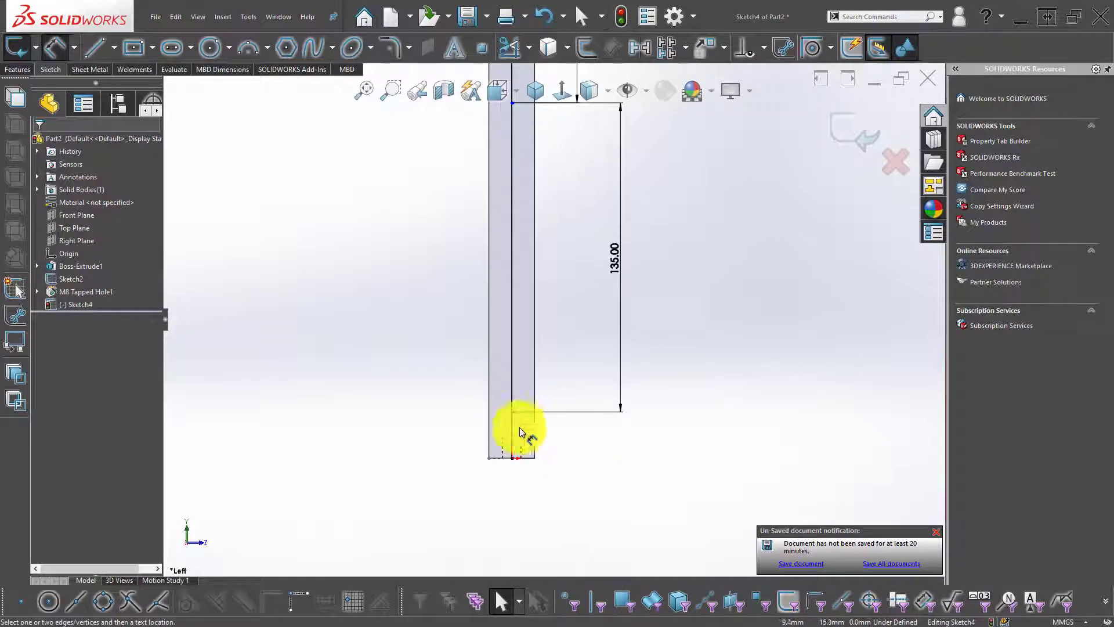
{"action": "left_click", "coordinate": [512, 413]}
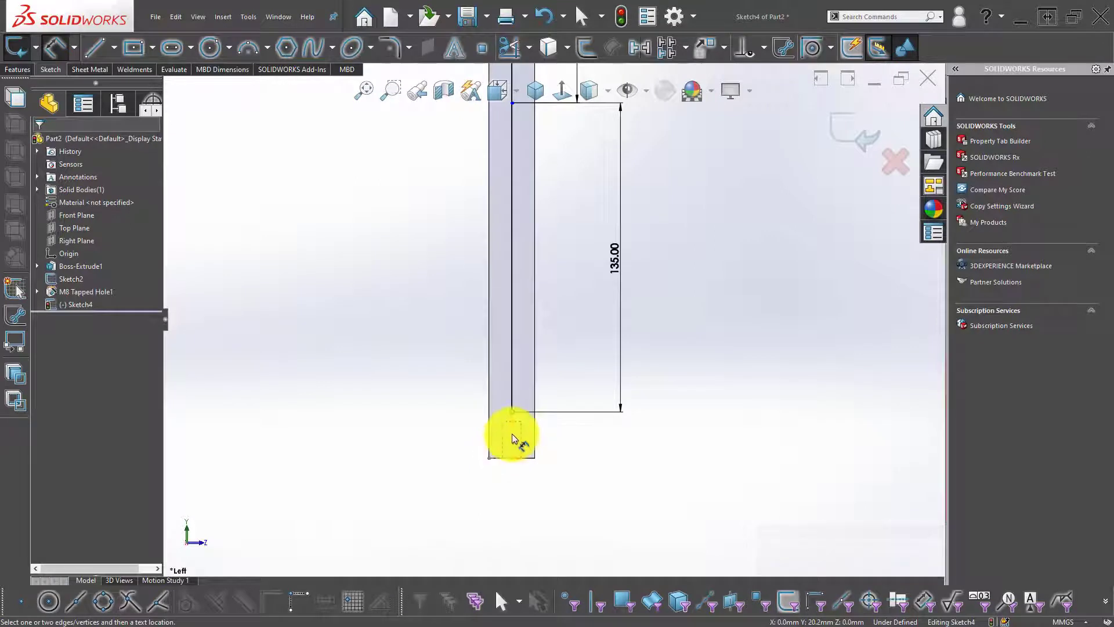
{"action": "left_click", "coordinate": [512, 460]}
{"action": "left_click", "coordinate": [584, 443]}
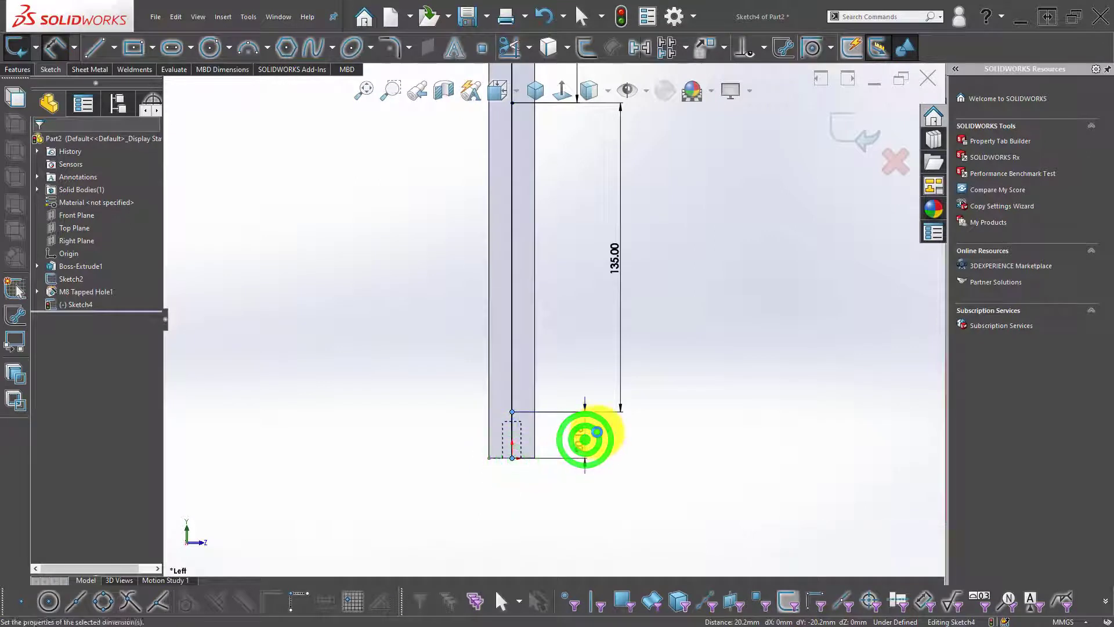
{"action": "type", "text": "30"}
{"action": "key", "text": "Return"}
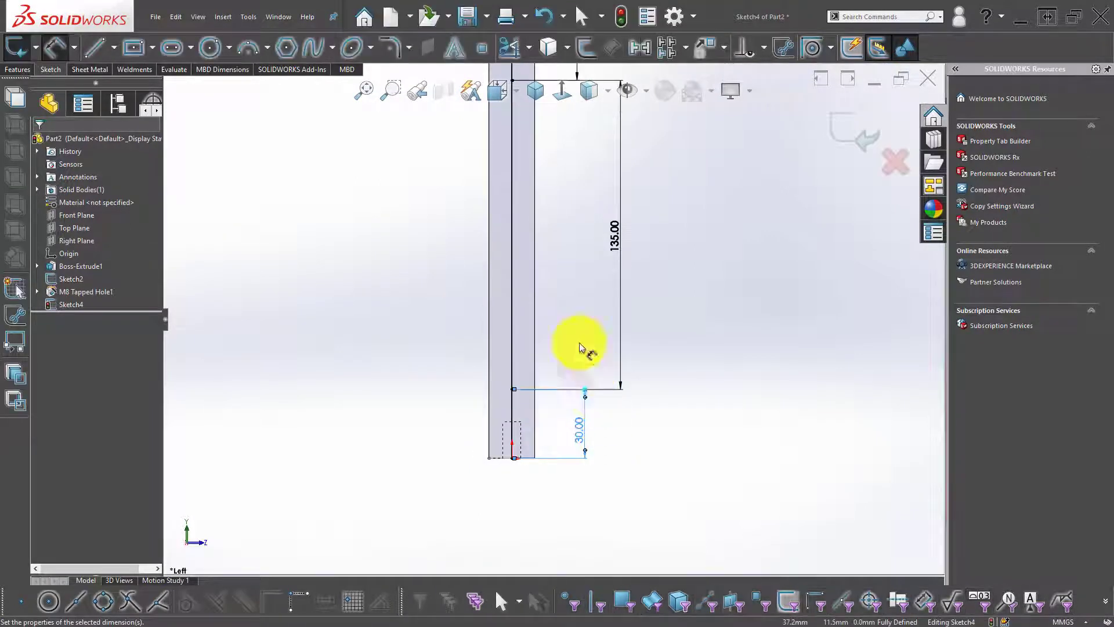
{"action": "scroll", "coordinate": [579, 341], "scroll_direction": "up", "scroll_amount": 5}
{"action": "scroll", "coordinate": [576, 240], "scroll_direction": "down", "scroll_amount": 2}
{"action": "scroll", "coordinate": [575, 250], "scroll_direction": "down", "scroll_amount": 1}
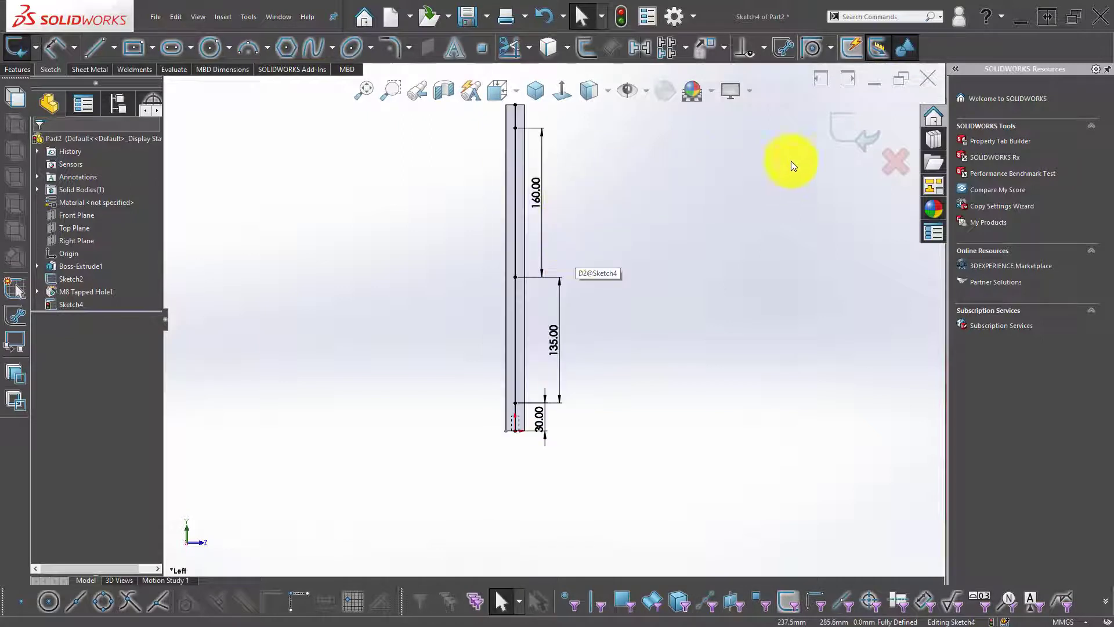
{"action": "left_click", "coordinate": [17, 68]}
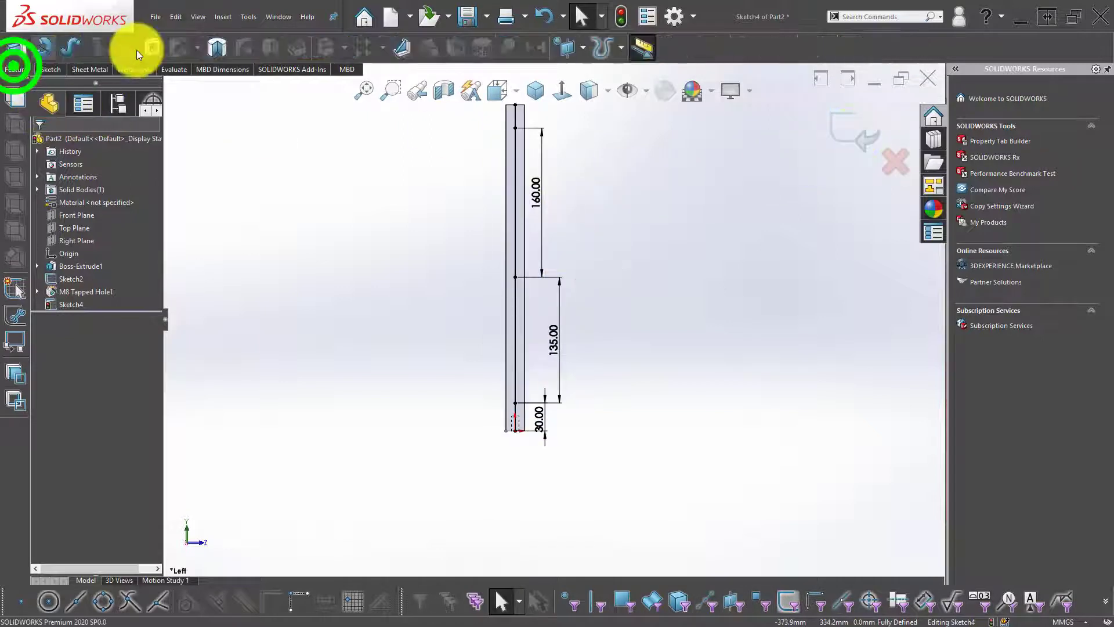
- Exit the point sketch and start a straight Hole Wizard hole of type Drill sizes
{"action": "left_click", "coordinate": [845, 128]}
{"action": "left_click", "coordinate": [179, 47]}
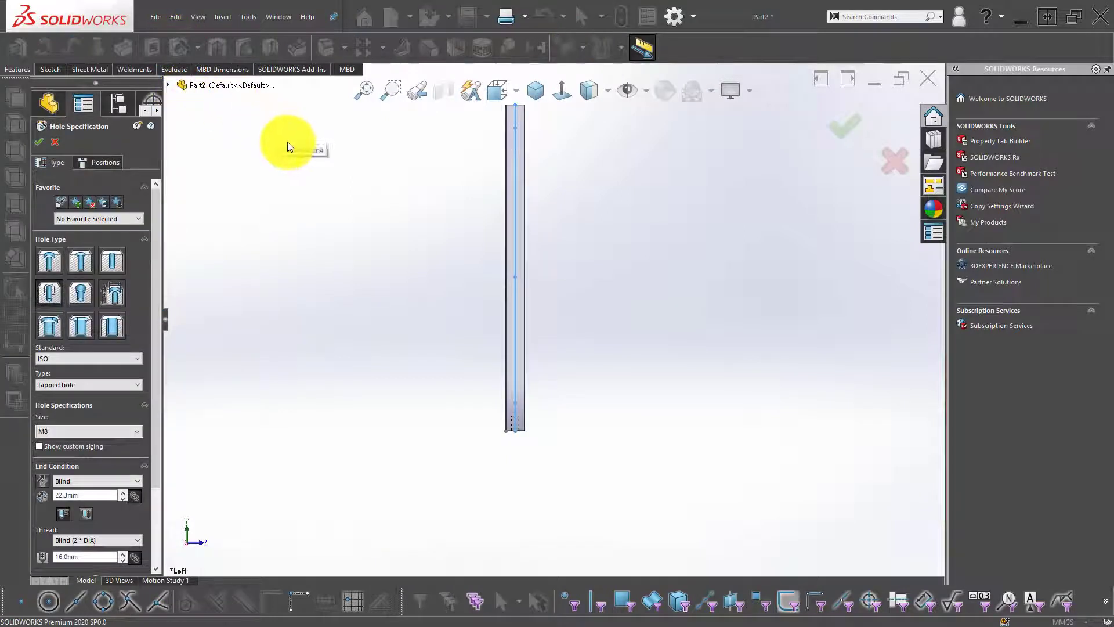
{"action": "left_click_drag", "start_coordinate": [154, 248], "coordinate": [164, 294]}
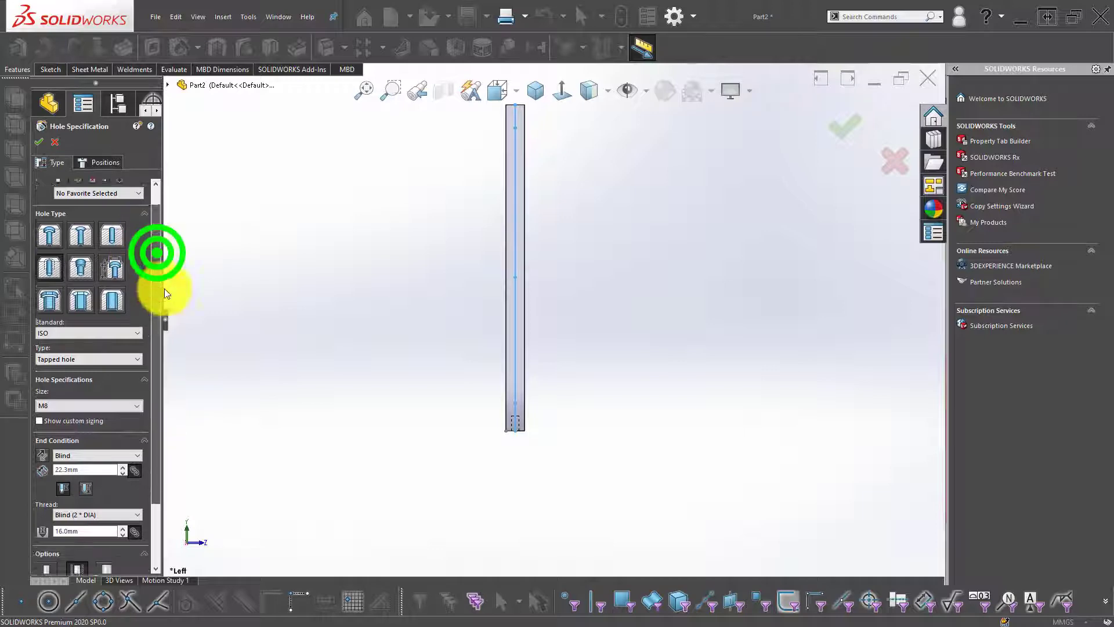
{"action": "left_click", "coordinate": [111, 195]}
{"action": "left_click", "coordinate": [113, 381]}
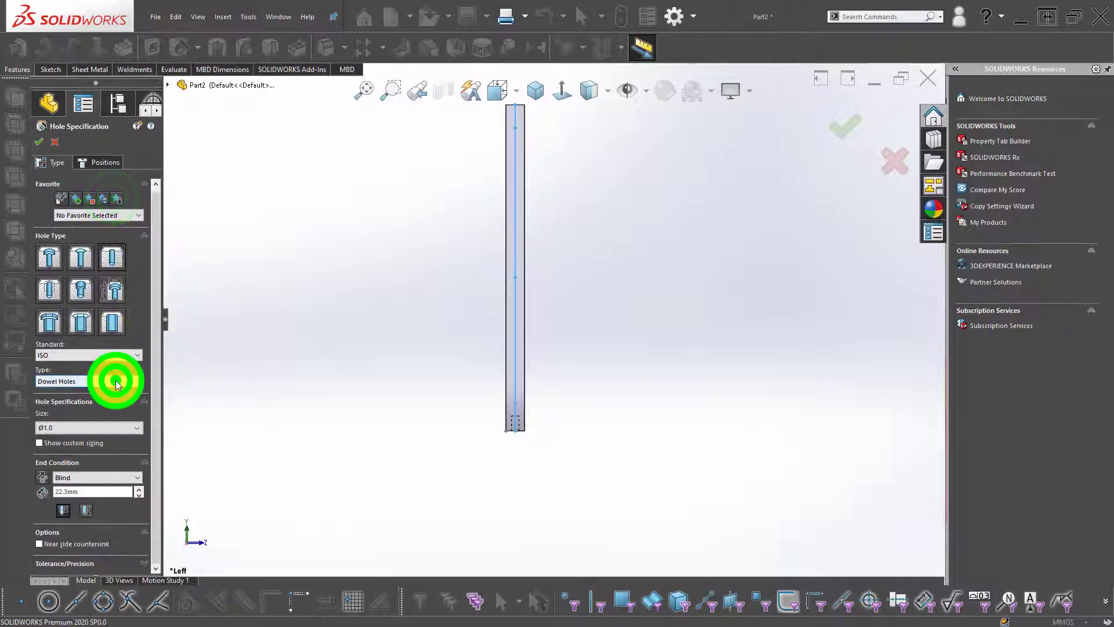
{"action": "left_click", "coordinate": [93, 400]}
- Set the hole size to Ø8.5 with a Through All end condition
{"action": "left_click", "coordinate": [80, 429]}
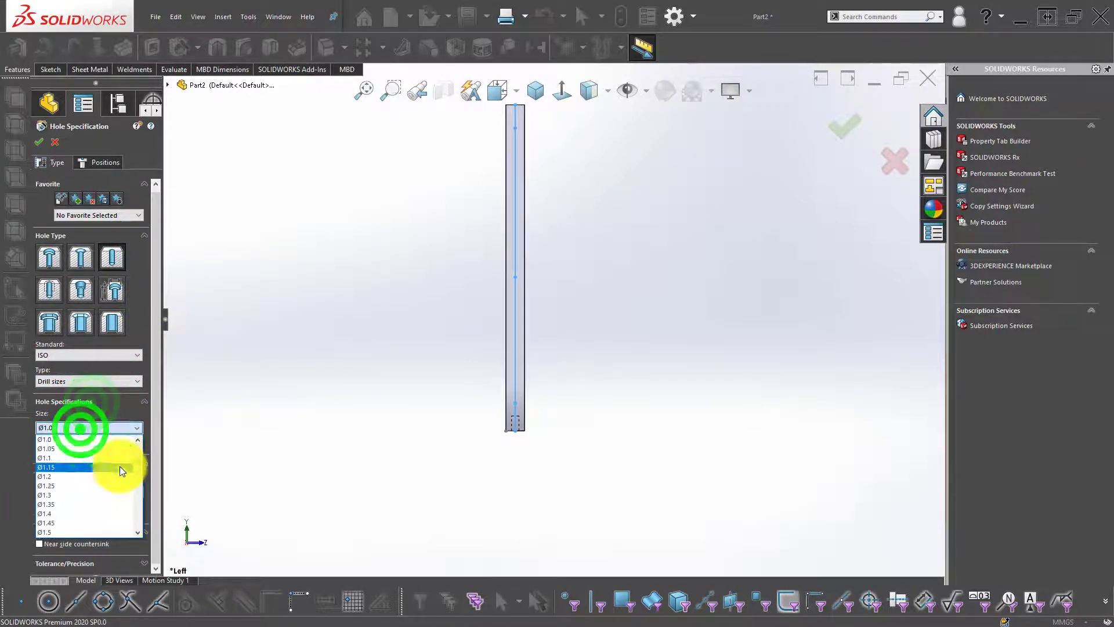
{"action": "left_click_drag", "start_coordinate": [137, 474], "coordinate": [129, 522]}
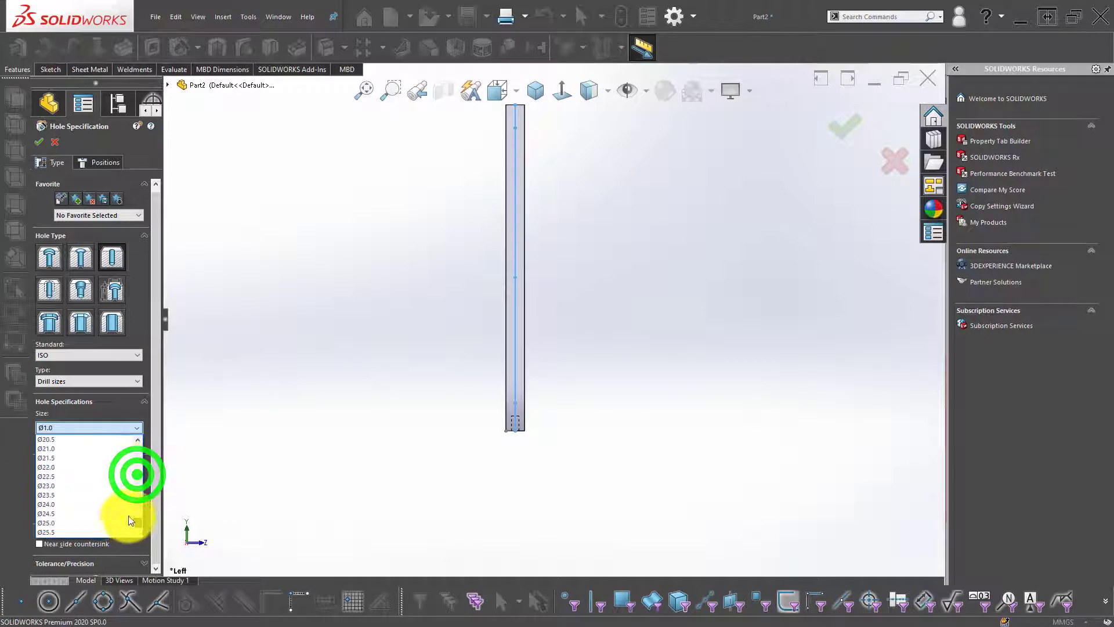
{"action": "scroll", "coordinate": [117, 482], "scroll_direction": "up", "scroll_amount": 5}
{"action": "scroll", "coordinate": [117, 483], "scroll_direction": "up", "scroll_amount": 5}
{"action": "scroll", "coordinate": [114, 479], "scroll_direction": "up", "scroll_amount": 3}
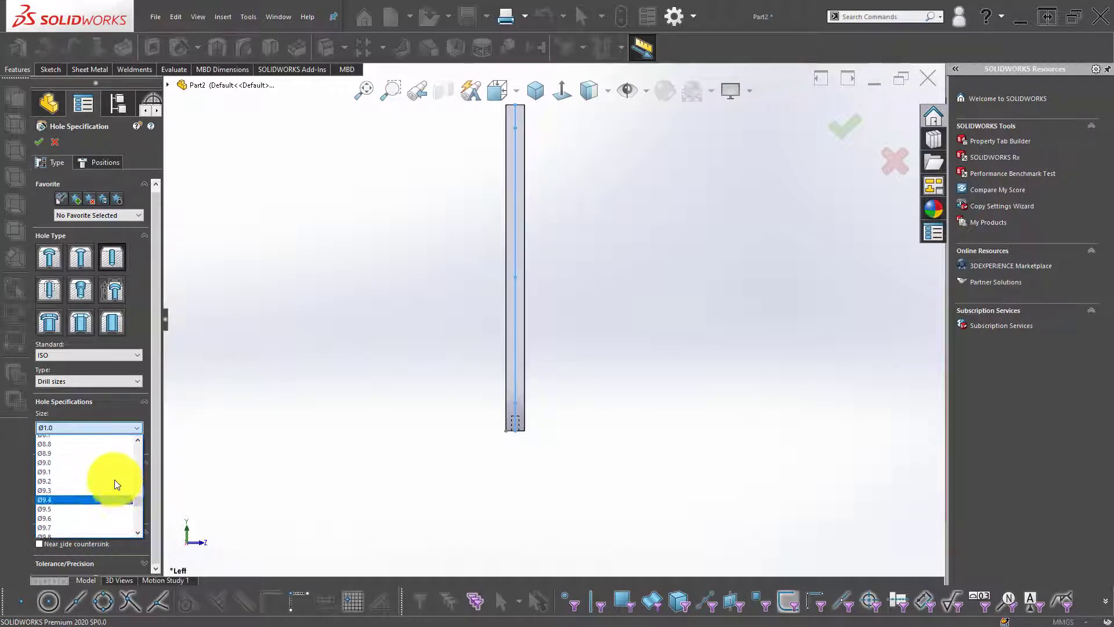
{"action": "scroll", "coordinate": [113, 480], "scroll_direction": "up", "scroll_amount": 2}
{"action": "left_click", "coordinate": [90, 449]}
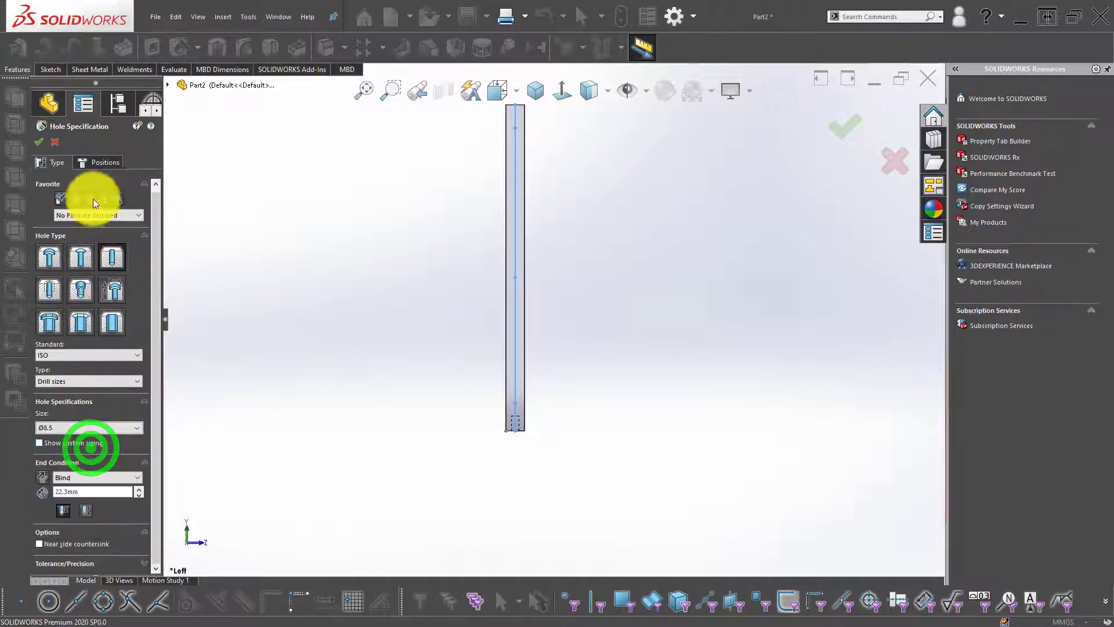
{"action": "left_click", "coordinate": [90, 477]}
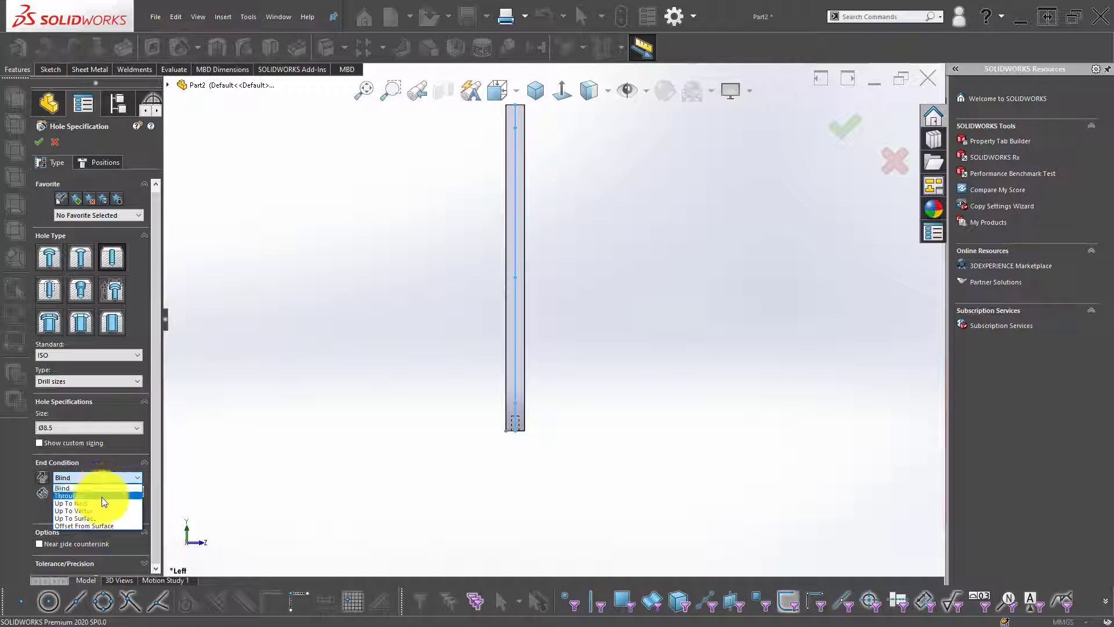
{"action": "left_click", "coordinate": [102, 495]}
{"action": "left_click", "coordinate": [107, 164]}
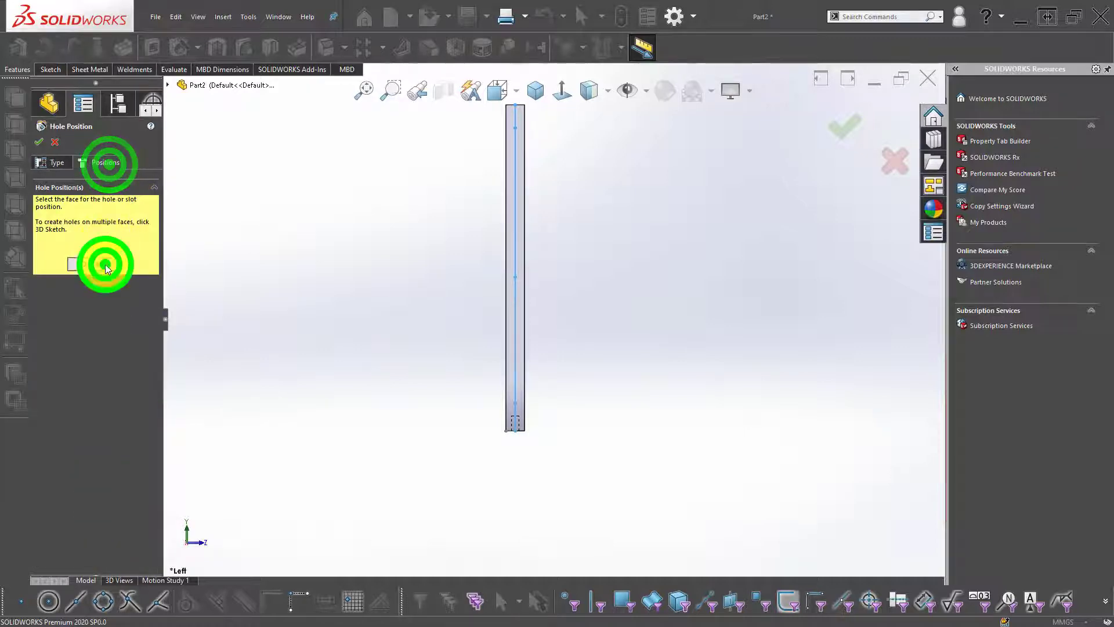
- Place Ø8.5 holes at the top, middle and bottom sketch points to create Hole1
{"action": "left_click", "coordinate": [105, 264]}
{"action": "left_click", "coordinate": [516, 127]}
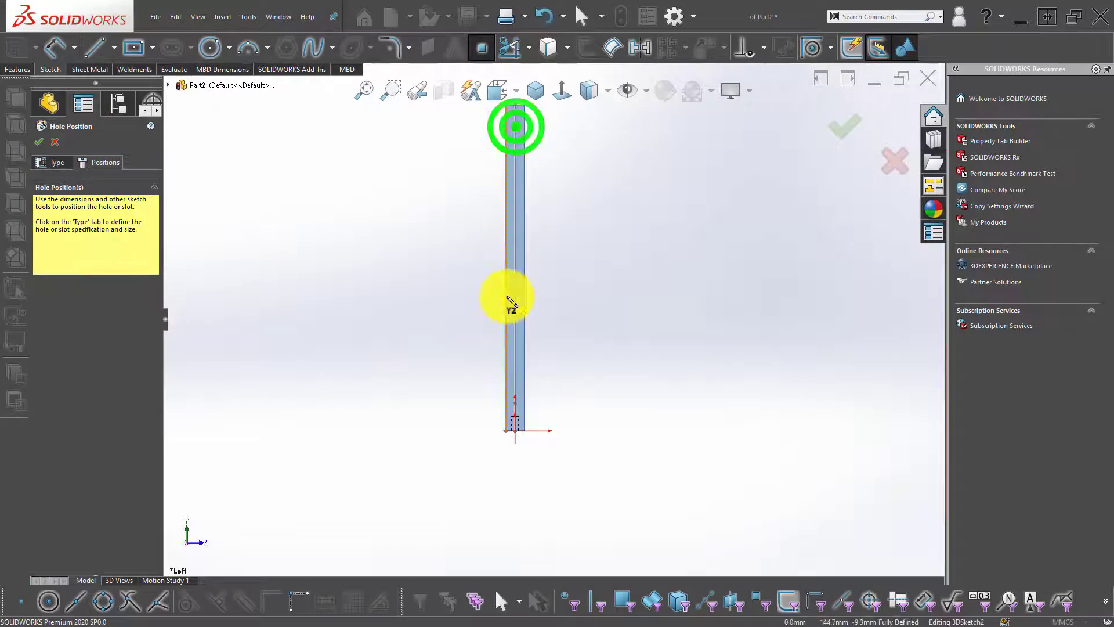
{"action": "left_click", "coordinate": [515, 277]}
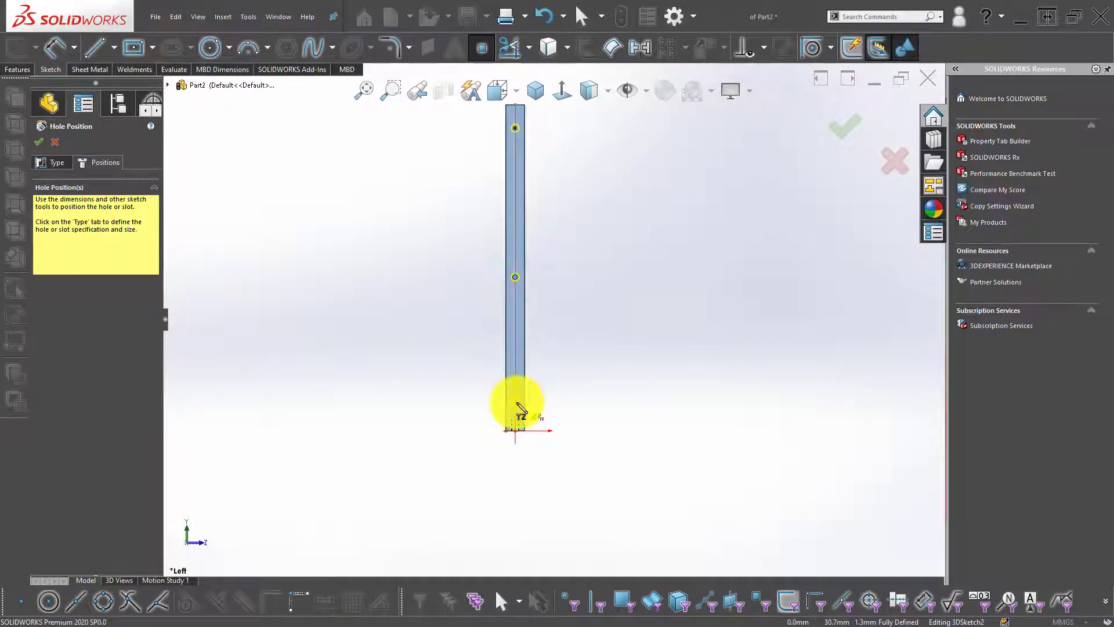
{"action": "left_click", "coordinate": [515, 400]}
{"action": "mouse_move", "coordinate": [557, 300]}
{"action": "middle_mouse_down"}
{"action": "mouse_move", "coordinate": [428, 262]}
{"action": "mouse_move", "coordinate": [525, 319]}
{"action": "mouse_move", "coordinate": [510, 298]}
{"action": "mouse_move", "coordinate": [510, 331]}
{"action": "mouse_move", "coordinate": [552, 316]}
{"action": "mouse_move", "coordinate": [501, 372]}
{"action": "mouse_move", "coordinate": [567, 336]}
{"action": "middle_mouse_up"}
{"action": "scroll", "coordinate": [524, 323], "scroll_direction": "down", "scroll_amount": 3}
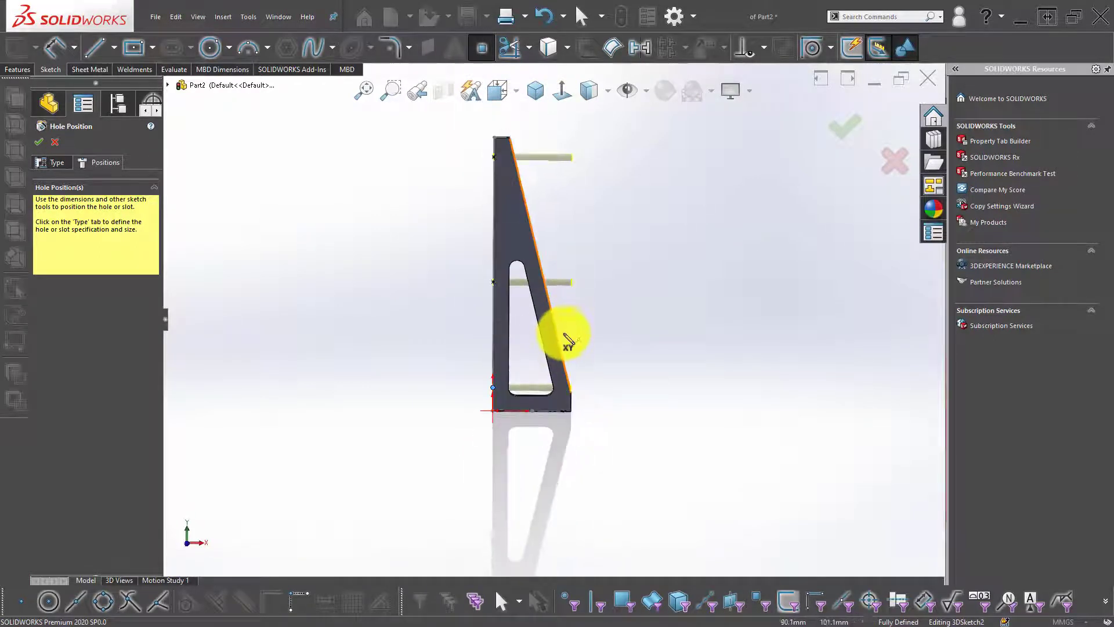
{"action": "left_click", "coordinate": [41, 144]}
{"action": "mouse_move", "coordinate": [348, 309]}
{"action": "middle_mouse_down"}
{"action": "mouse_move", "coordinate": [493, 373]}
{"action": "mouse_move", "coordinate": [577, 388]}
{"action": "mouse_move", "coordinate": [504, 381]}
{"action": "mouse_move", "coordinate": [542, 412]}
{"action": "mouse_move", "coordinate": [642, 403]}
{"action": "mouse_move", "coordinate": [517, 390]}
{"action": "mouse_move", "coordinate": [567, 363]}
{"action": "mouse_move", "coordinate": [563, 342]}
{"action": "middle_mouse_up"}
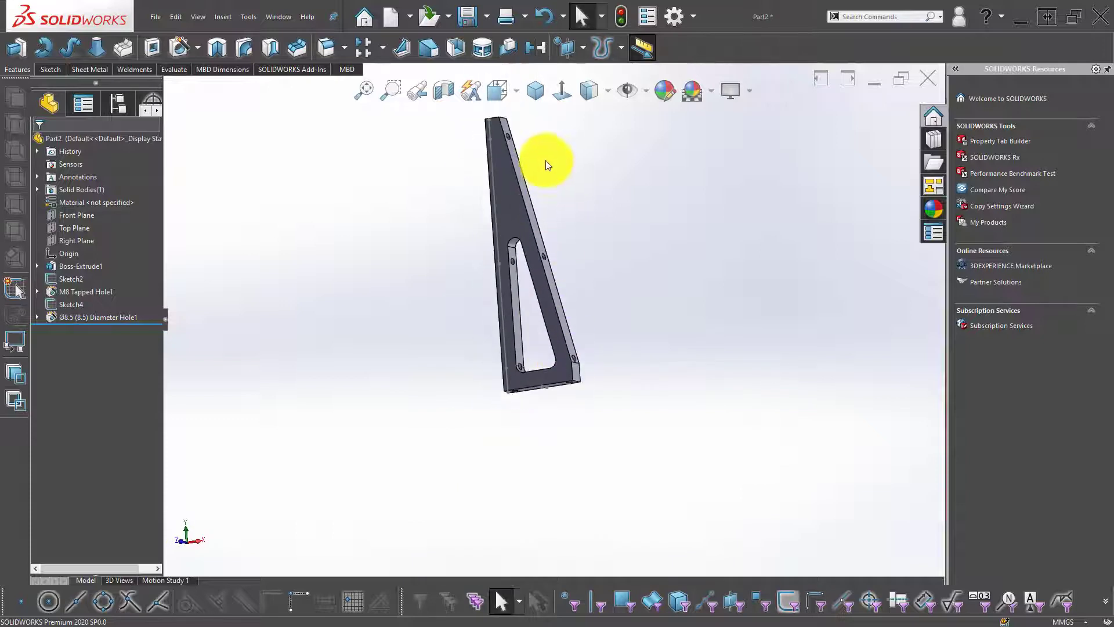
- Open a new sketch on the face near the lower crossbar, viewed Normal To
{"action": "scroll", "coordinate": [531, 162], "scroll_direction": "down", "scroll_amount": 3}
{"action": "scroll", "coordinate": [475, 241], "scroll_direction": "down", "scroll_amount": 3}
{"action": "scroll", "coordinate": [464, 243], "scroll_direction": "up", "scroll_amount": 1}
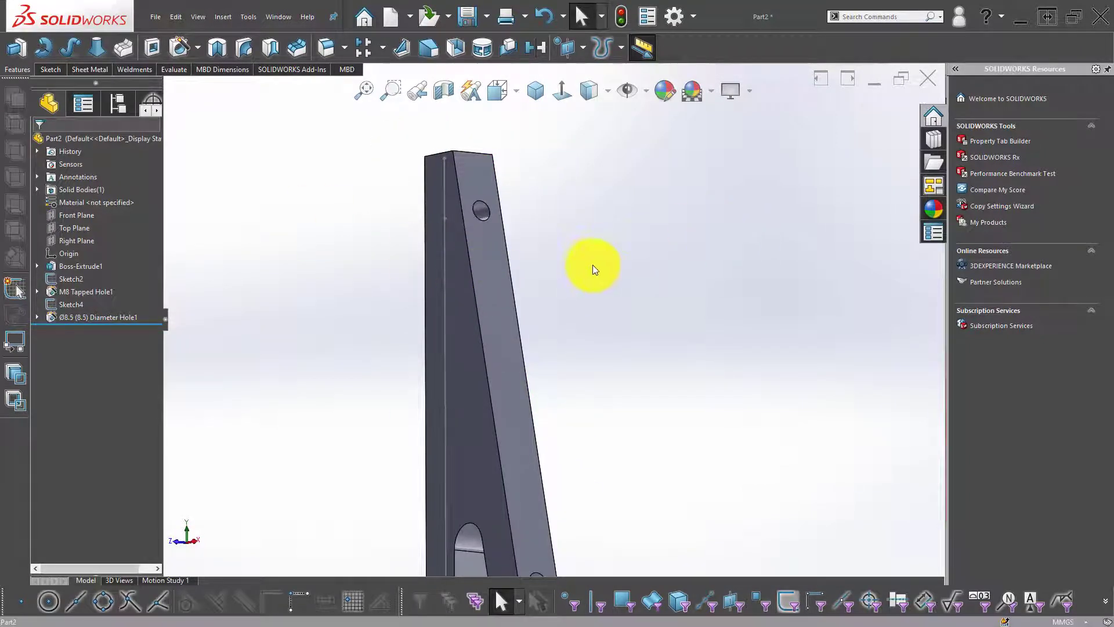
{"action": "scroll", "coordinate": [593, 265], "scroll_direction": "up", "scroll_amount": 2}
{"action": "scroll", "coordinate": [573, 318], "scroll_direction": "up", "scroll_amount": 2}
{"action": "scroll", "coordinate": [585, 448], "scroll_direction": "up", "scroll_amount": 3}
{"action": "scroll", "coordinate": [573, 423], "scroll_direction": "down", "scroll_amount": 3}
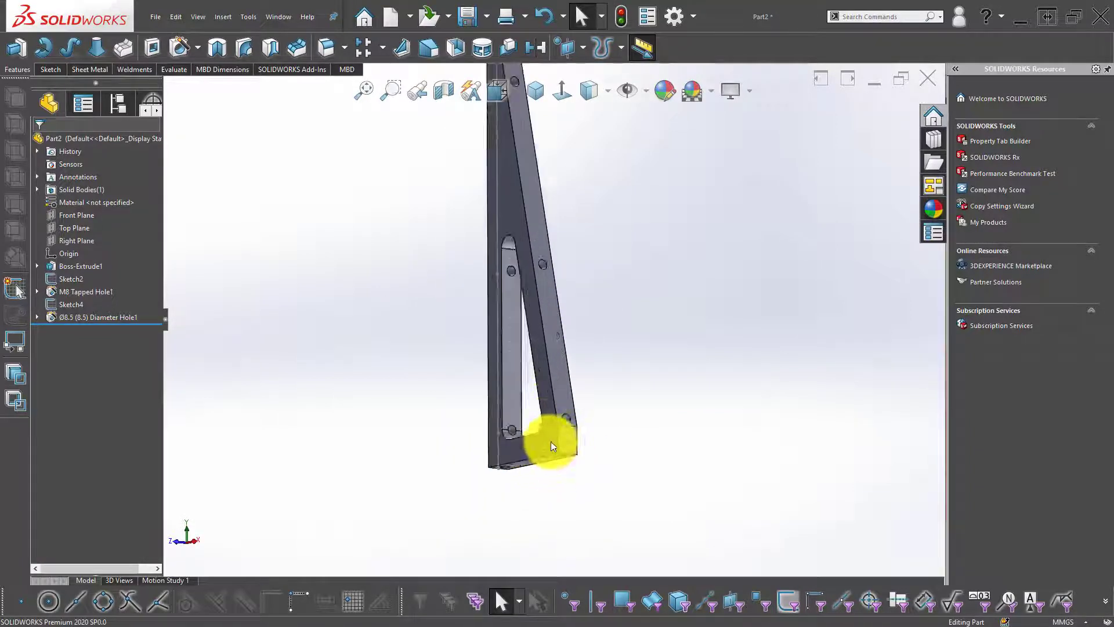
{"action": "mouse_move", "coordinate": [551, 446]}
{"action": "middle_mouse_down"}
{"action": "mouse_move", "coordinate": [630, 466]}
{"action": "mouse_move", "coordinate": [567, 466]}
{"action": "middle_mouse_up"}
{"action": "scroll", "coordinate": [587, 428], "scroll_direction": "down", "scroll_amount": 3}
{"action": "left_click", "coordinate": [590, 404]}
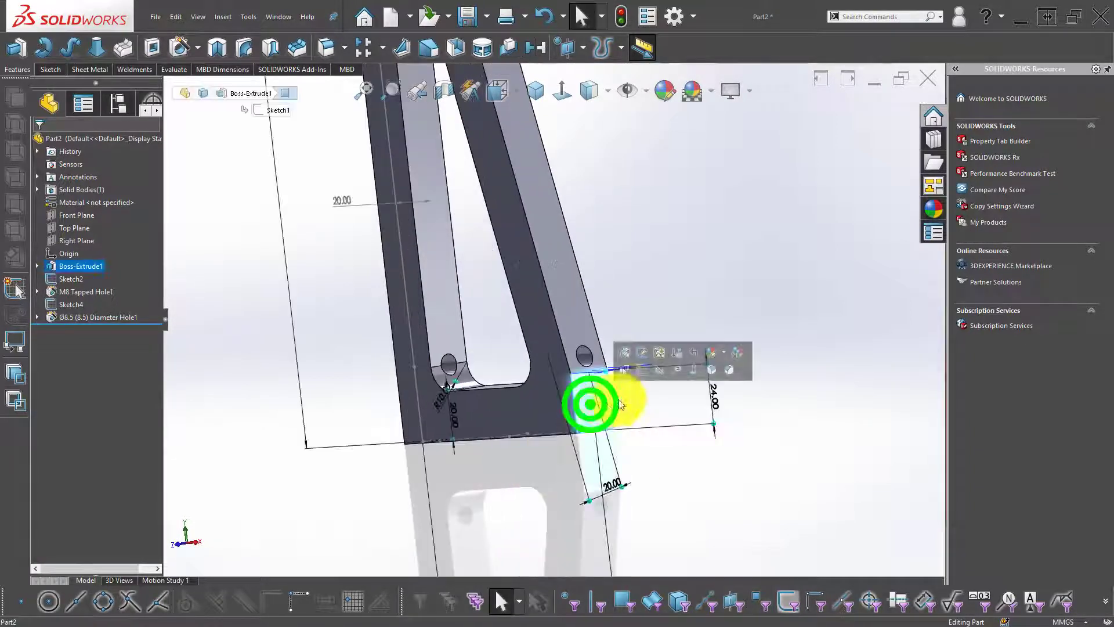
{"action": "left_click", "coordinate": [639, 371]}
{"action": "left_click", "coordinate": [641, 276]}
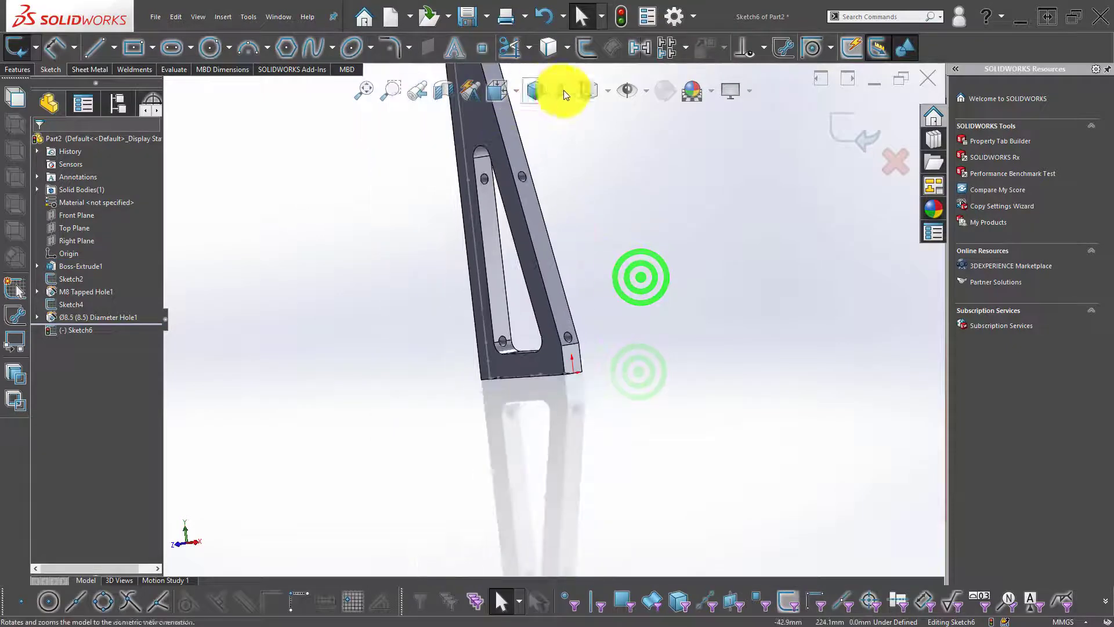
{"action": "left_click", "coordinate": [564, 92]}
- Draw two circles centred on the lower and top holes
{"action": "left_click", "coordinate": [607, 232]}
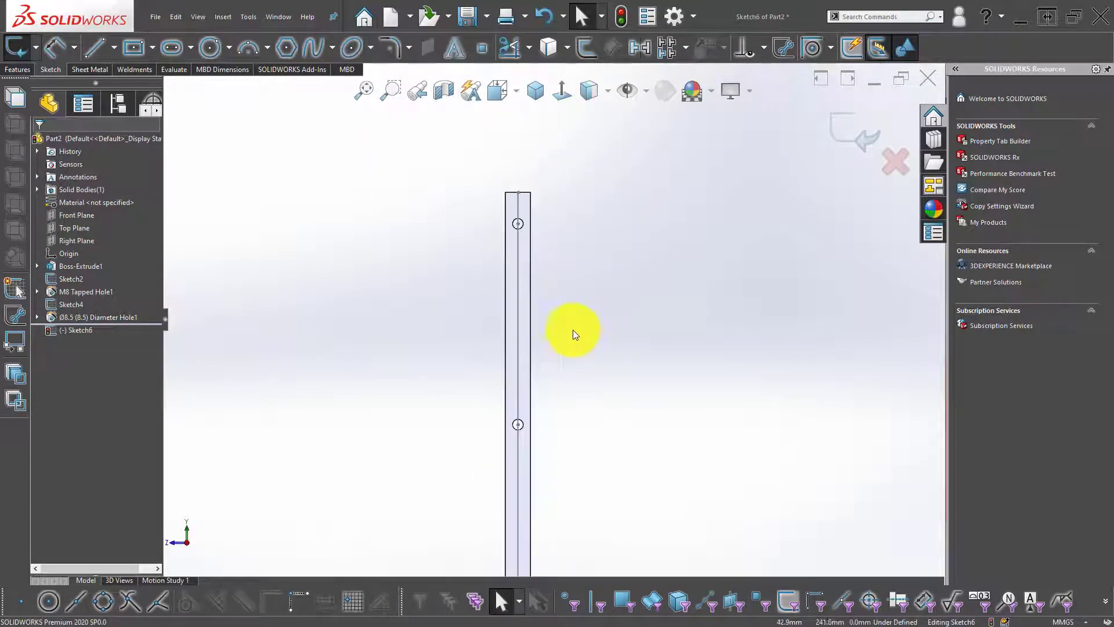
{"action": "left_click", "coordinate": [210, 49]}
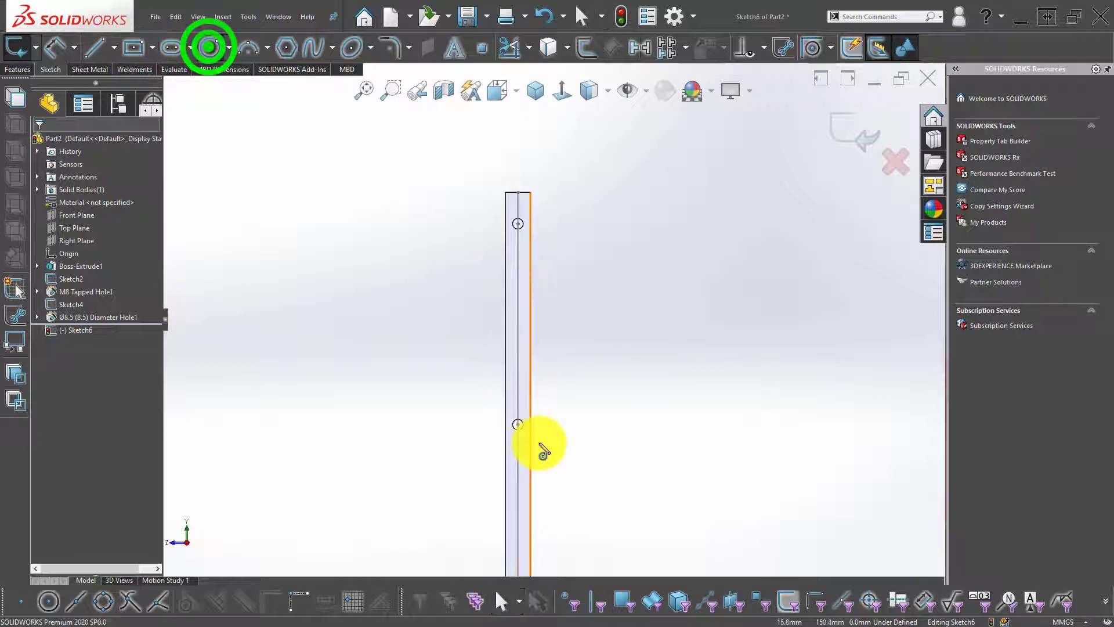
{"action": "left_click", "coordinate": [519, 425]}
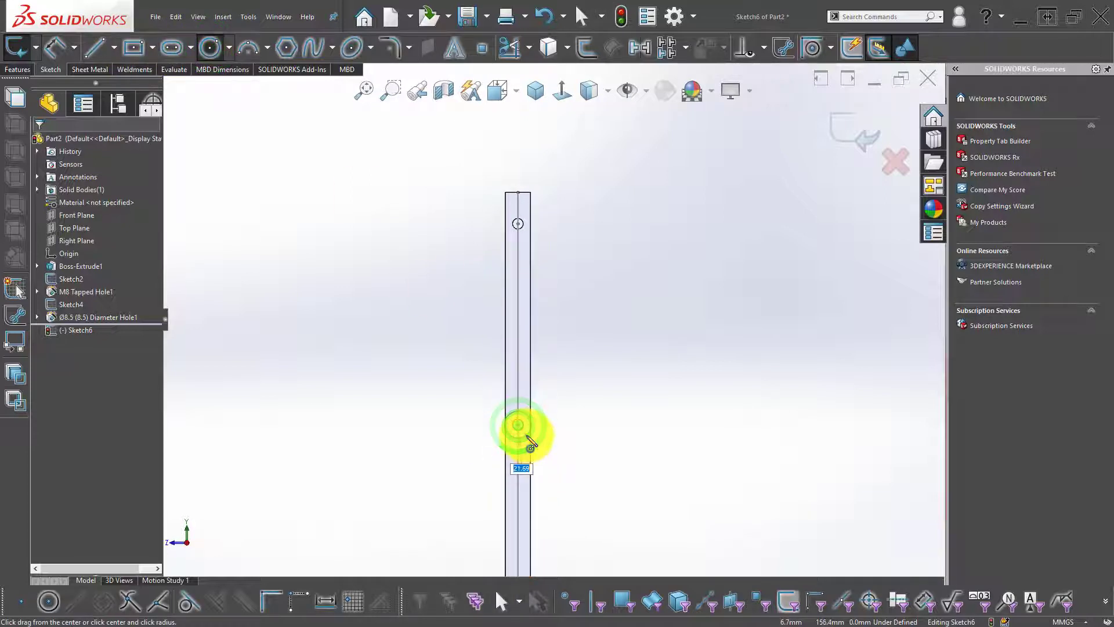
{"action": "scroll", "coordinate": [517, 435], "scroll_direction": "down", "scroll_amount": 3}
{"action": "scroll", "coordinate": [524, 360], "scroll_direction": "down", "scroll_amount": 3}
{"action": "left_click", "coordinate": [524, 354]}
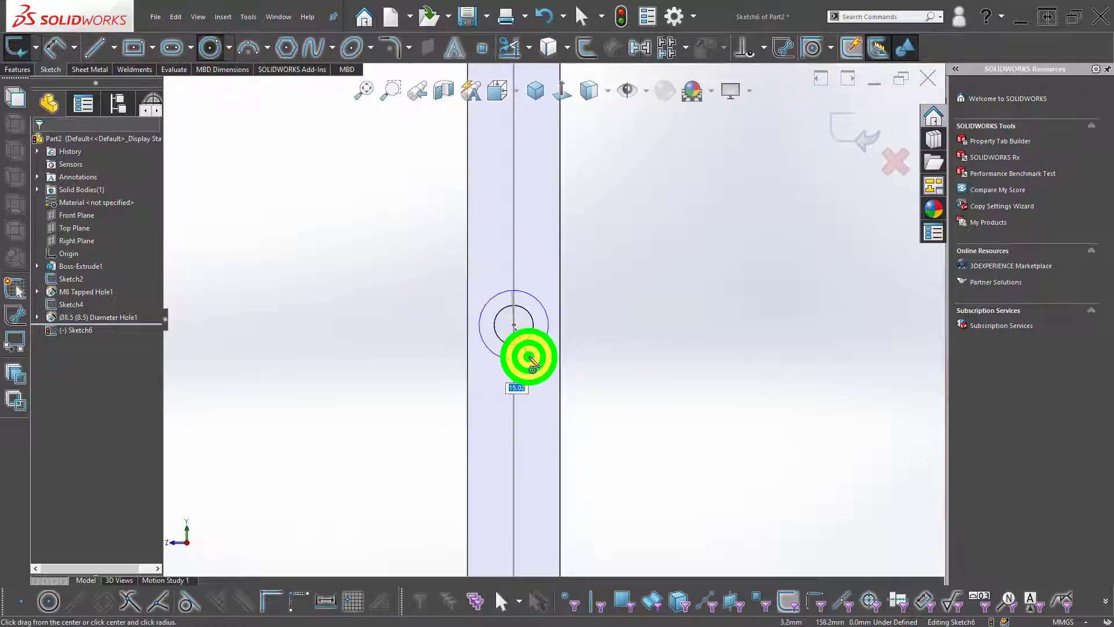
{"action": "scroll", "coordinate": [517, 211], "scroll_direction": "up", "scroll_amount": 3}
{"action": "scroll", "coordinate": [560, 170], "scroll_direction": "up", "scroll_amount": 2}
{"action": "scroll", "coordinate": [533, 203], "scroll_direction": "down", "scroll_amount": 3}
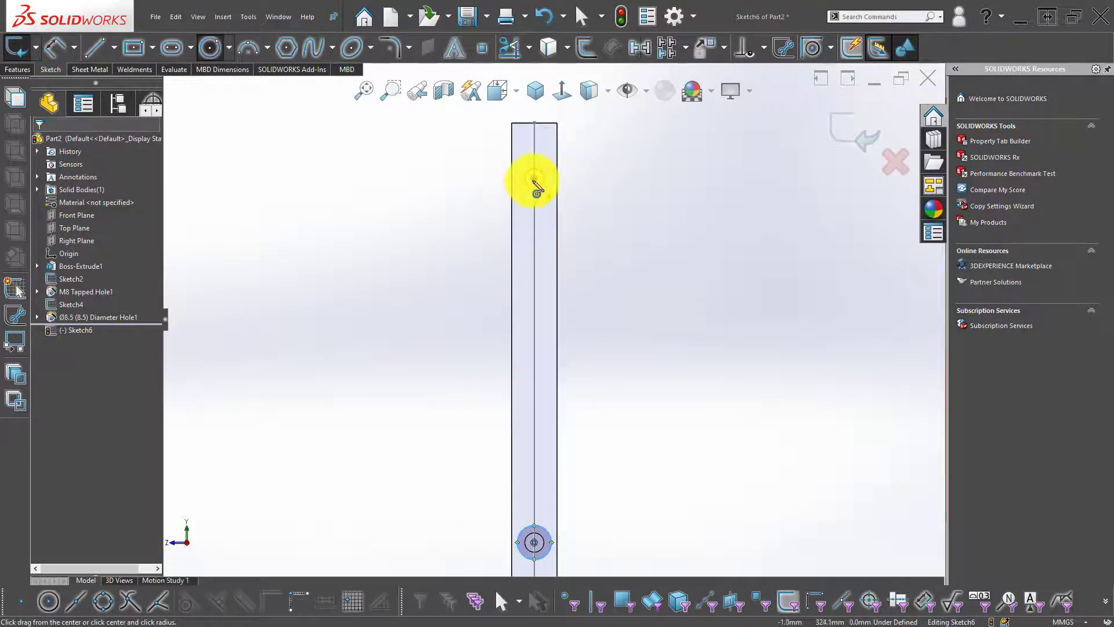
{"action": "left_click", "coordinate": [532, 180]}
{"action": "left_click", "coordinate": [539, 199]}
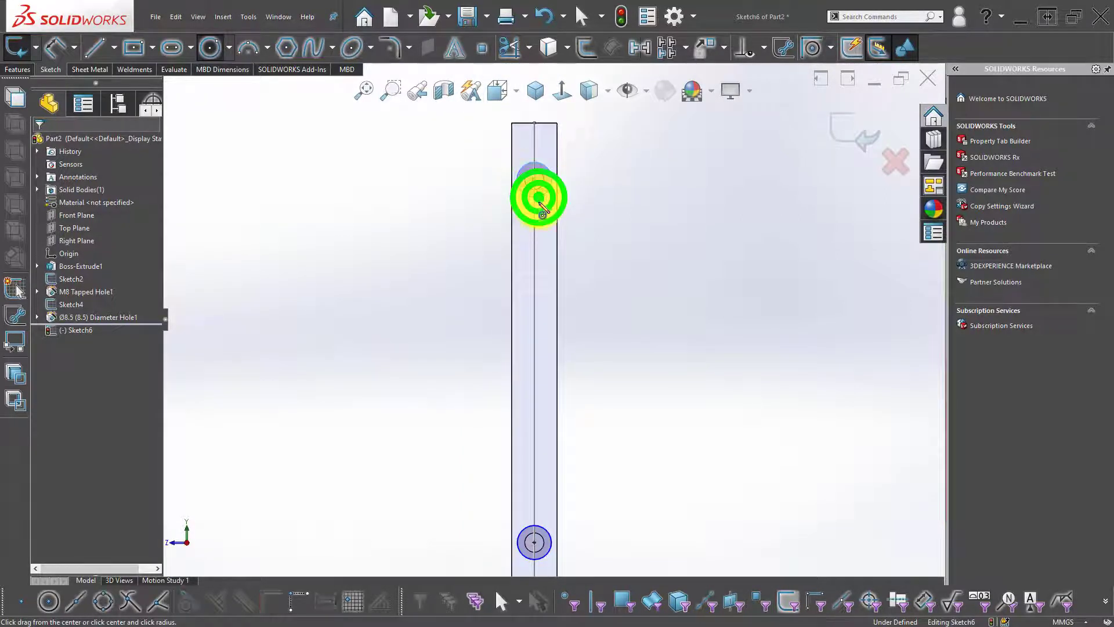
{"action": "scroll", "coordinate": [541, 203], "scroll_direction": "up", "scroll_amount": 2}
{"action": "key", "text": "Escape"}
{"action": "scroll", "coordinate": [510, 174], "scroll_direction": "down", "scroll_amount": 3}
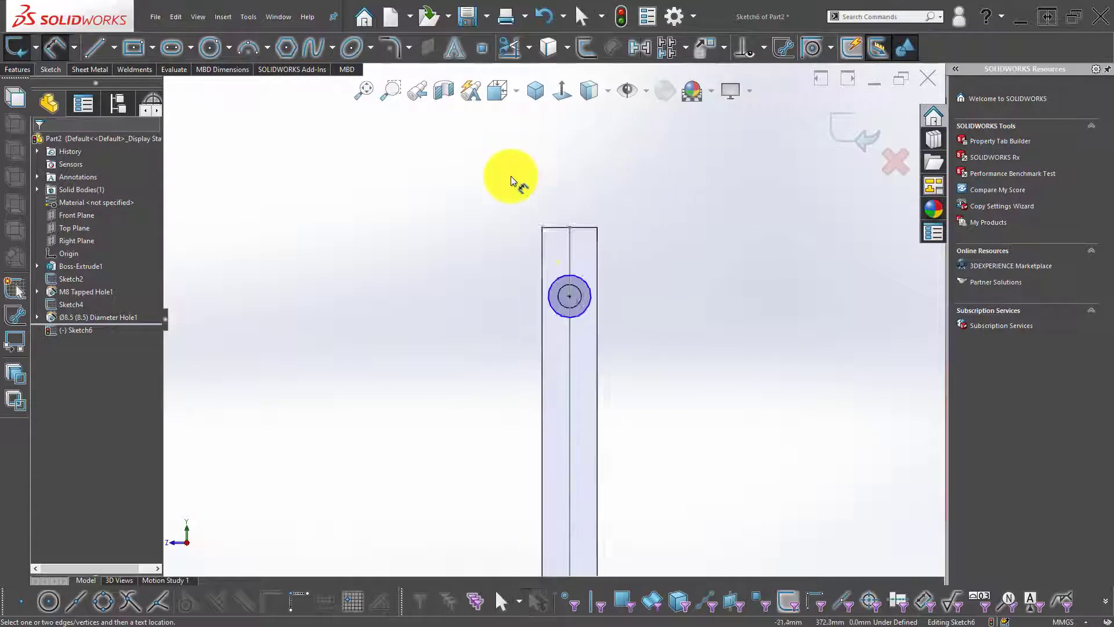
- Dimension the top circle's diameter at 15 mm
{"action": "key", "text": "d"}
{"action": "left_click", "coordinate": [574, 311]}
{"action": "left_click", "coordinate": [486, 280]}
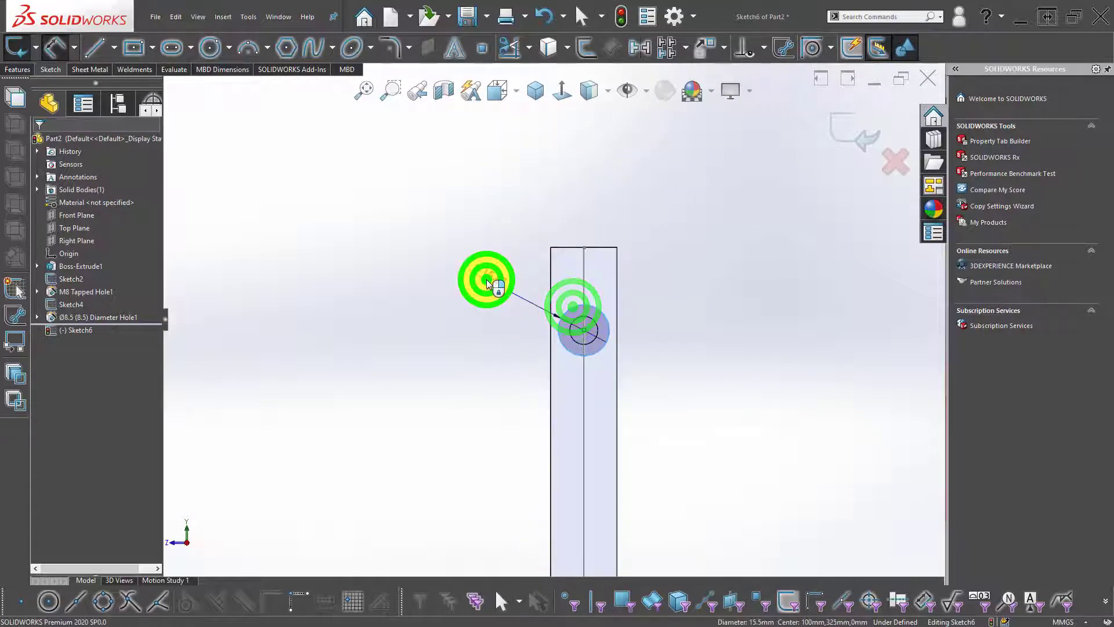
{"action": "type", "text": "15"}
{"action": "key", "text": "Return"}
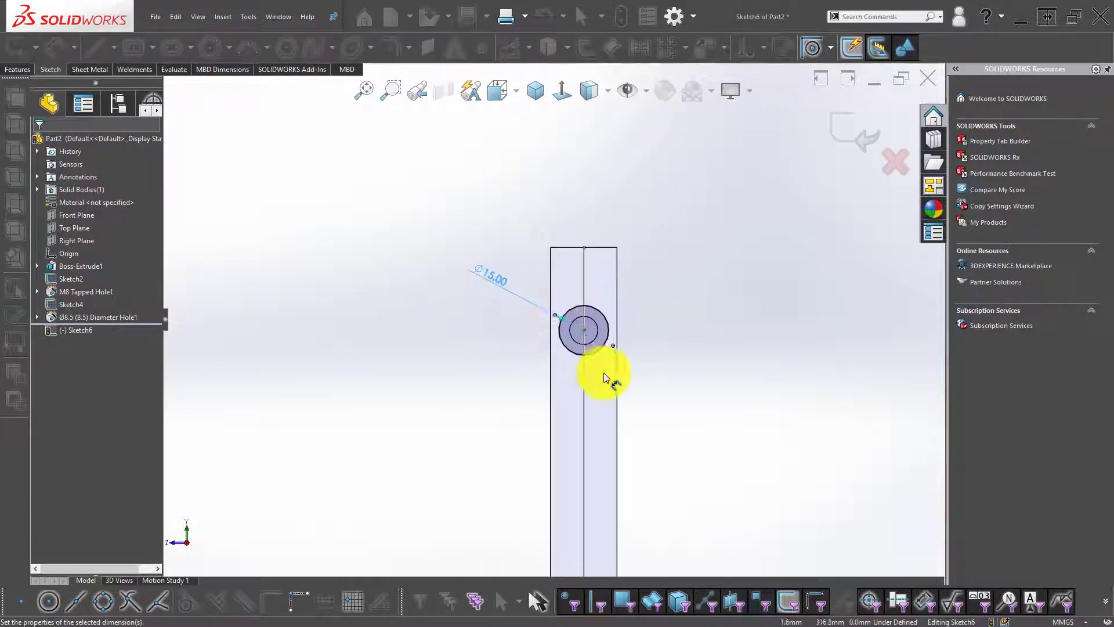
{"action": "scroll", "coordinate": [560, 343], "scroll_direction": "up", "scroll_amount": 3}
{"action": "key", "text": "Escape"}
{"action": "scroll", "coordinate": [566, 329], "scroll_direction": "down", "scroll_amount": 5}
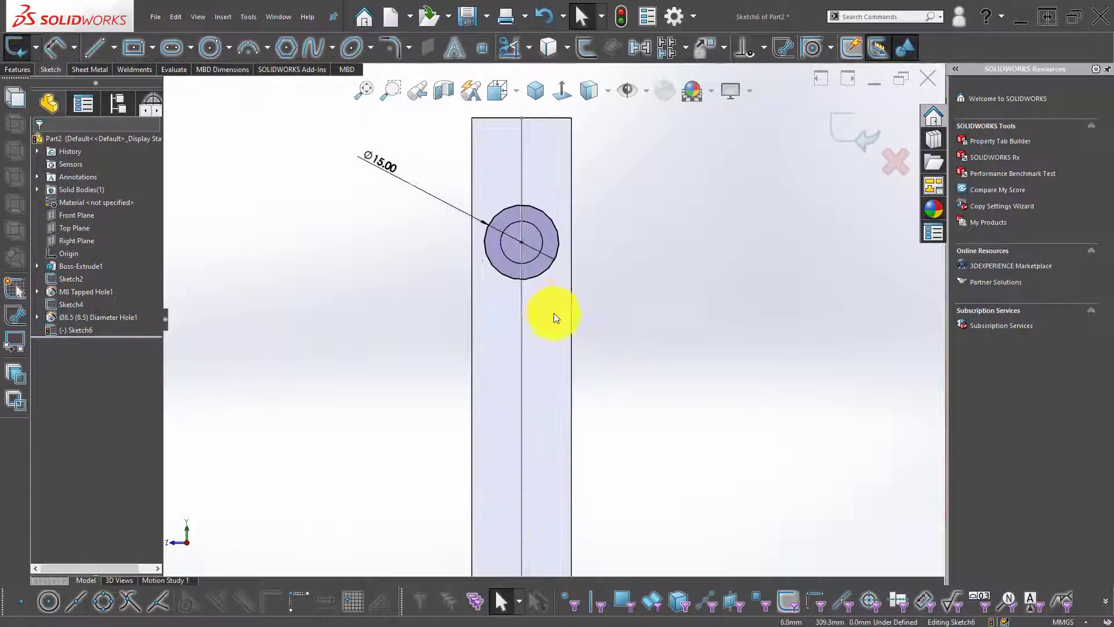
- Add a relation between the two circles so the sketch is fully defined
{"action": "left_click", "coordinate": [535, 277]}
{"action": "scroll", "coordinate": [542, 331], "scroll_direction": "up", "scroll_amount": 4}
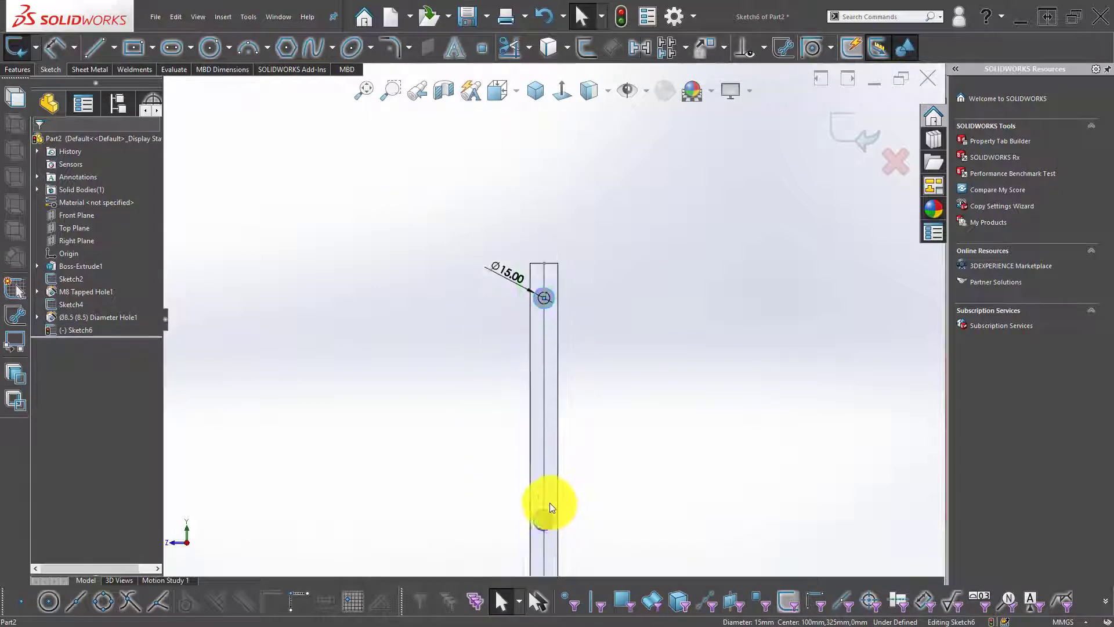
{"action": "scroll", "coordinate": [540, 325], "scroll_direction": "down", "scroll_amount": 2}
{"action": "left_click", "coordinate": [567, 250], "text": "ctrl"}
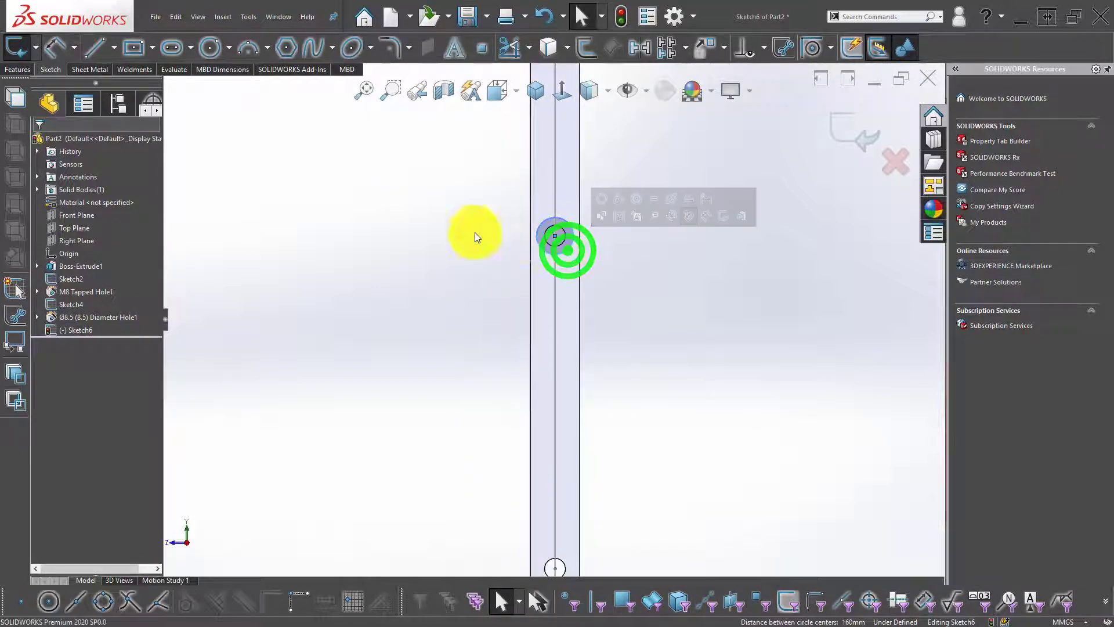
{"action": "right_click", "coordinate": [560, 257]}
{"action": "left_click", "coordinate": [622, 215]}
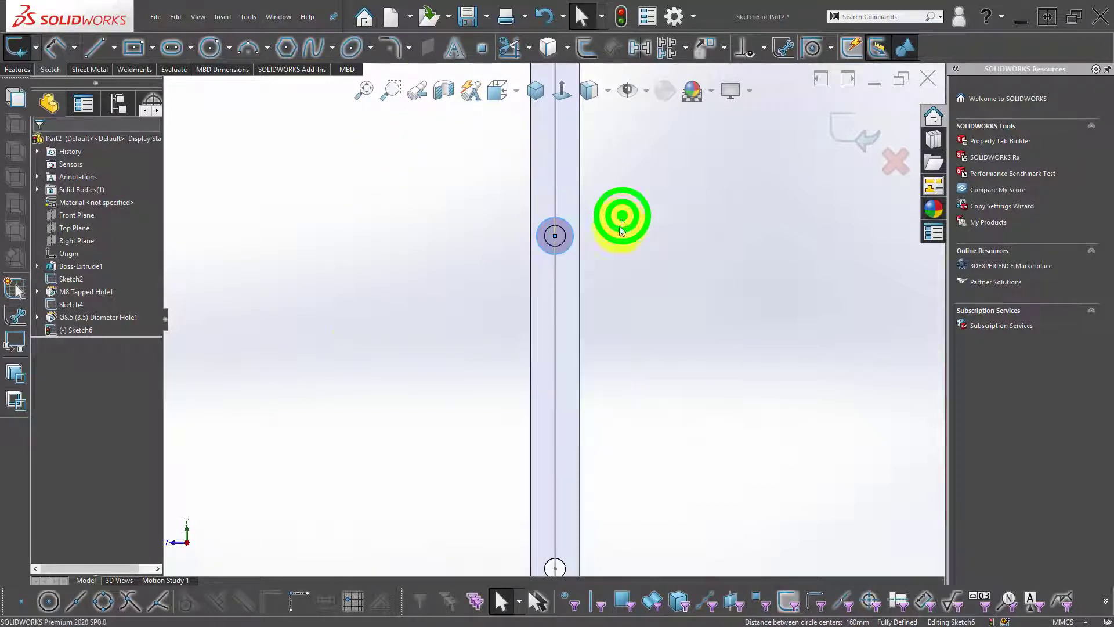
{"action": "left_click", "coordinate": [355, 338]}
{"action": "scroll", "coordinate": [490, 313], "scroll_direction": "up", "scroll_amount": 5}
{"action": "left_click", "coordinate": [13, 69]}
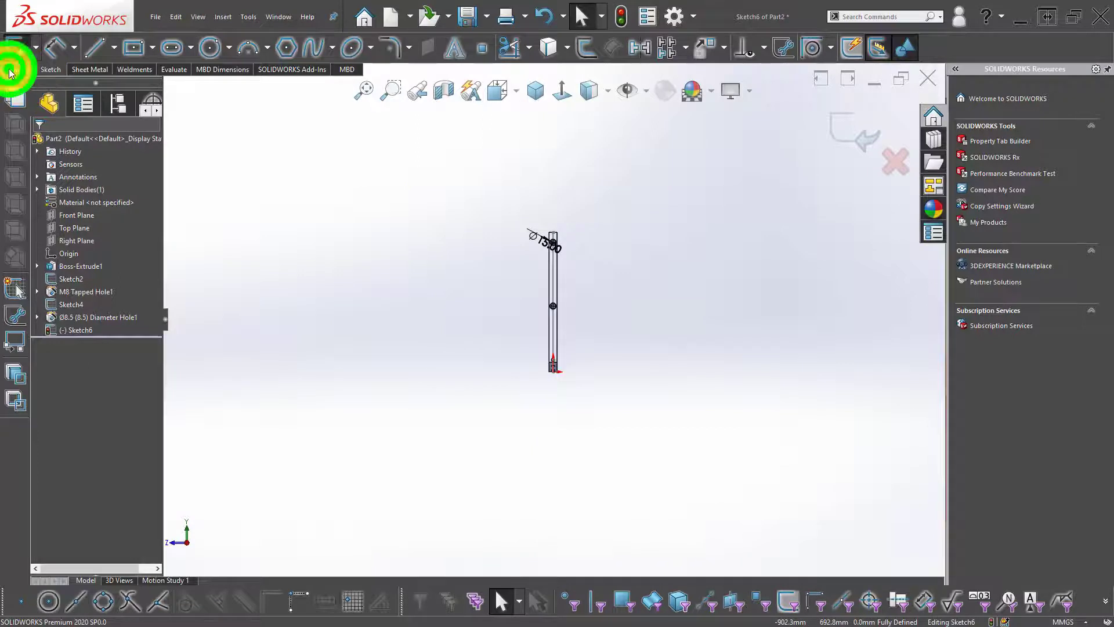
- Start an extruded cut from the sketch, dragging its depth to about 77 mm
{"action": "left_click", "coordinate": [153, 48]}
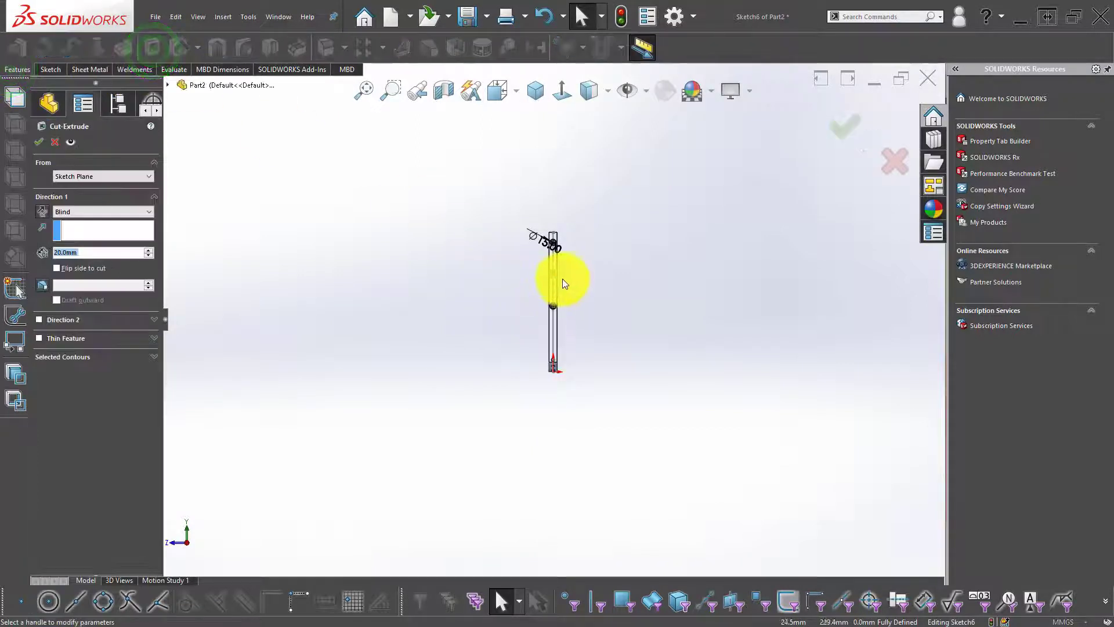
{"action": "mouse_move", "coordinate": [562, 288]}
{"action": "middle_mouse_down"}
{"action": "mouse_move", "coordinate": [619, 254]}
{"action": "mouse_move", "coordinate": [597, 257]}
{"action": "middle_mouse_up"}
{"action": "scroll", "coordinate": [533, 289], "scroll_direction": "down", "scroll_amount": 5}
{"action": "left_click_drag", "start_coordinate": [535, 284], "coordinate": [448, 291]}
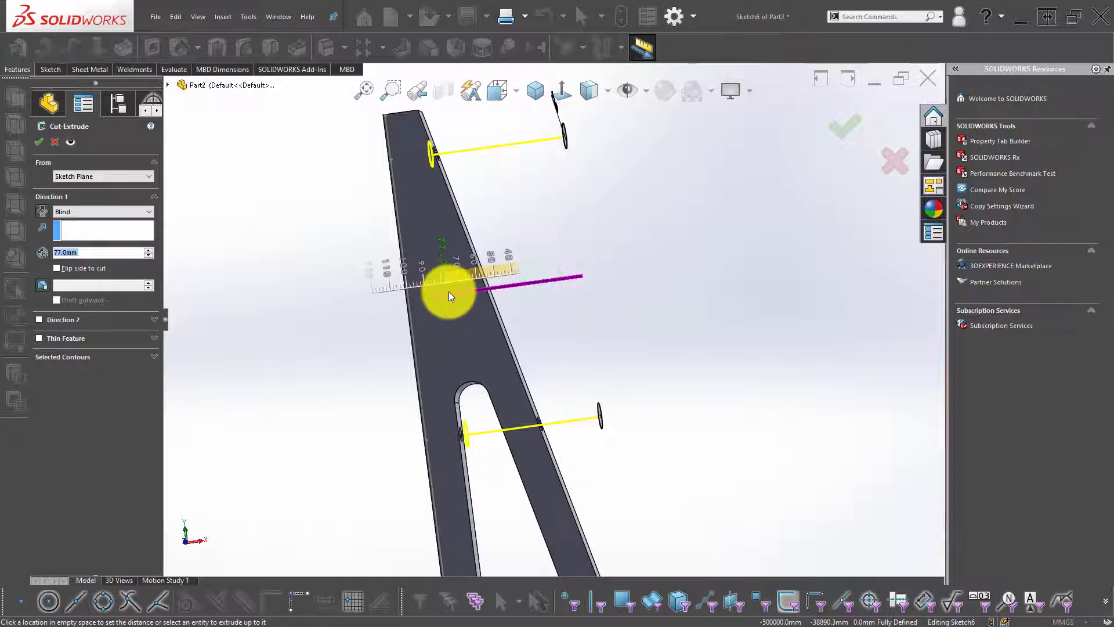
{"action": "mouse_move", "coordinate": [485, 287]}
{"action": "middle_mouse_down"}
{"action": "mouse_move", "coordinate": [514, 277]}
{"action": "mouse_move", "coordinate": [496, 302]}
{"action": "middle_mouse_up"}
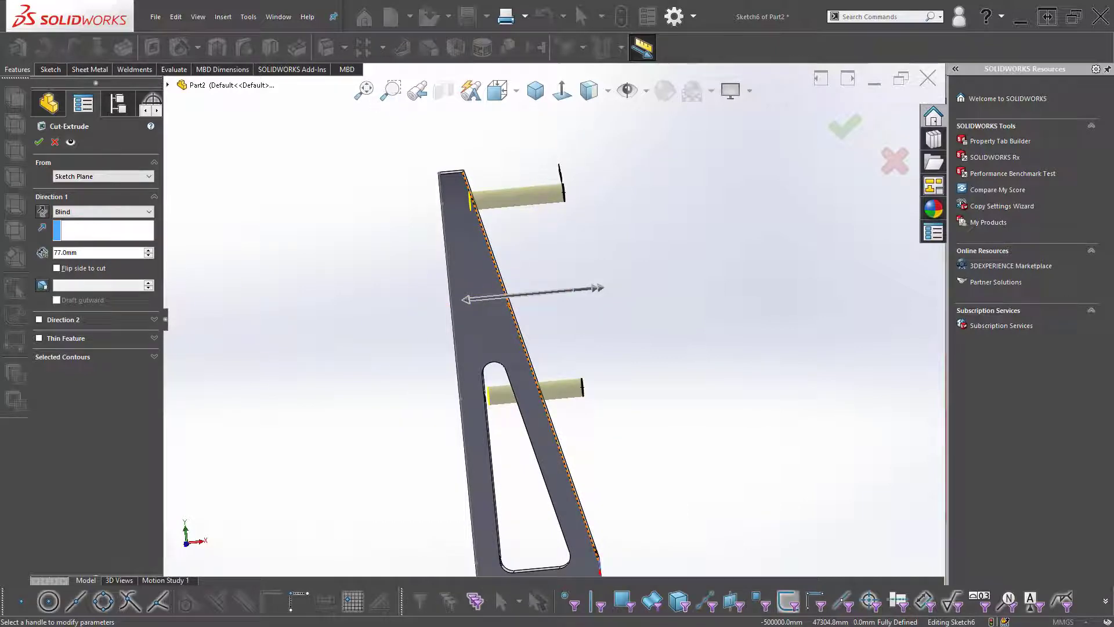
- Limit the cut to the lower circle under Selected Contours
{"action": "left_click", "coordinate": [91, 334]}
{"action": "left_click", "coordinate": [98, 355]}
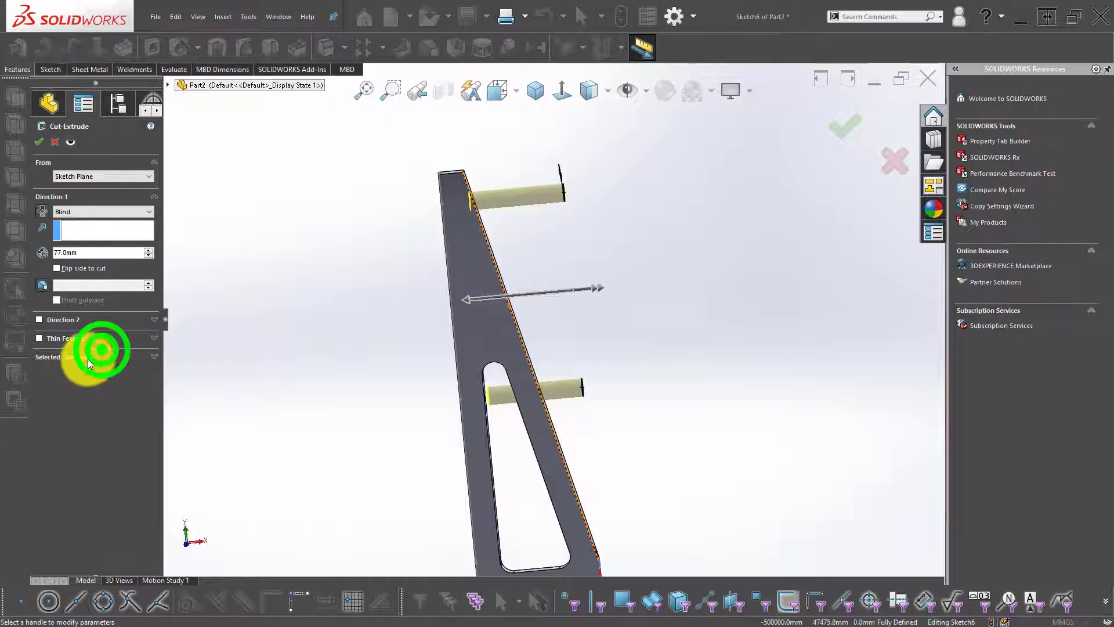
{"action": "left_click", "coordinate": [93, 375]}
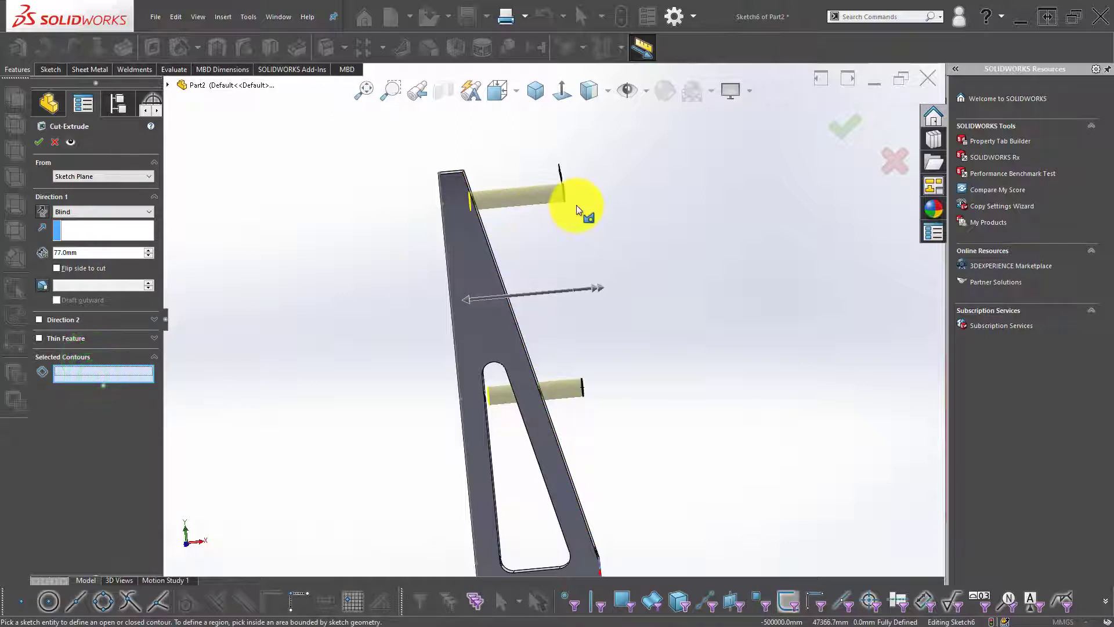
{"action": "middle_click_drag", "start_coordinate": [576, 205], "coordinate": [549, 234]}
{"action": "scroll", "coordinate": [591, 421], "scroll_direction": "down", "scroll_amount": 5}
{"action": "left_click", "coordinate": [552, 405]}
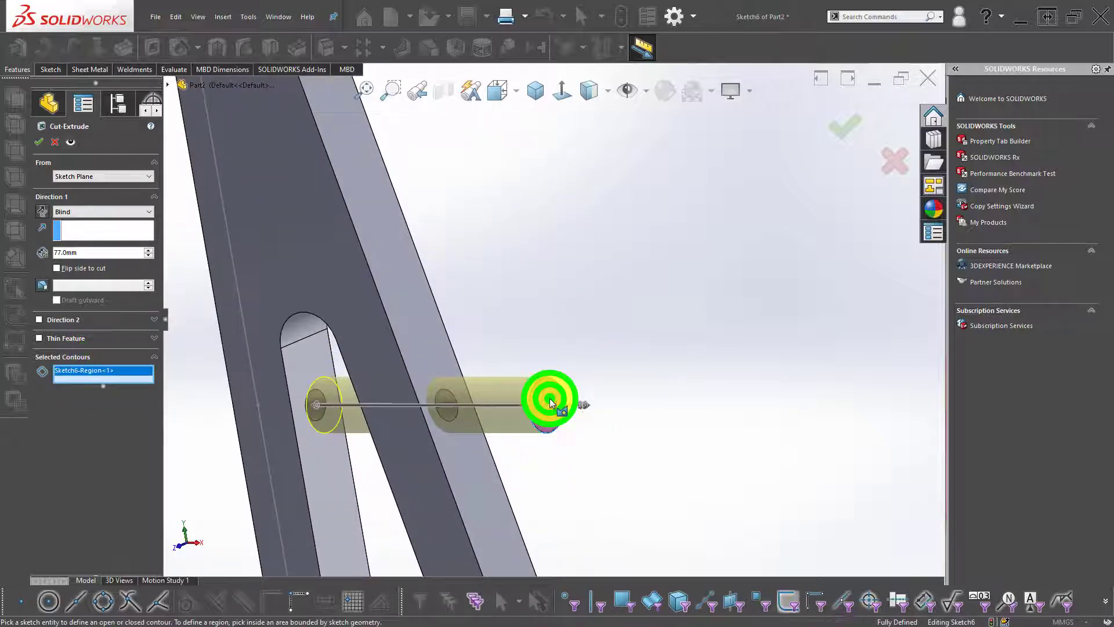
{"action": "scroll", "coordinate": [545, 384], "scroll_direction": "up", "scroll_amount": 5}
{"action": "middle_click_drag", "start_coordinate": [495, 342], "coordinate": [557, 320]}
{"action": "scroll", "coordinate": [477, 342], "scroll_direction": "down", "scroll_amount": 3}
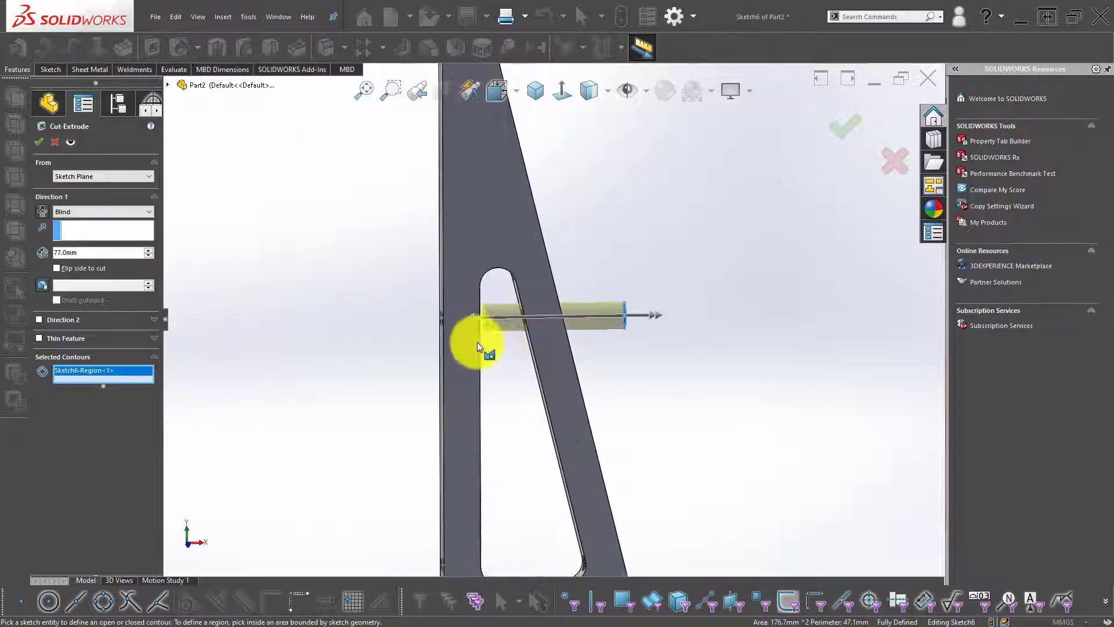
- Set the cut depth to 65 mm and accept Cut-Extrude1
{"action": "left_click", "coordinate": [475, 322]}
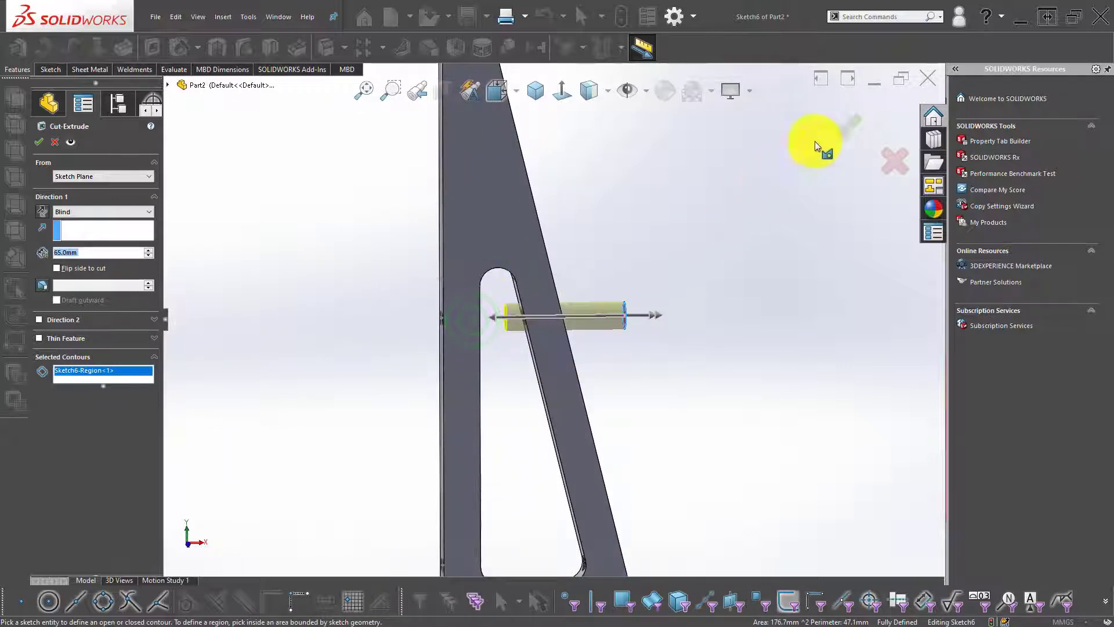
{"action": "left_click", "coordinate": [843, 126]}
{"action": "left_click", "coordinate": [702, 192]}
{"action": "scroll", "coordinate": [657, 200], "scroll_direction": "up", "scroll_amount": 5}
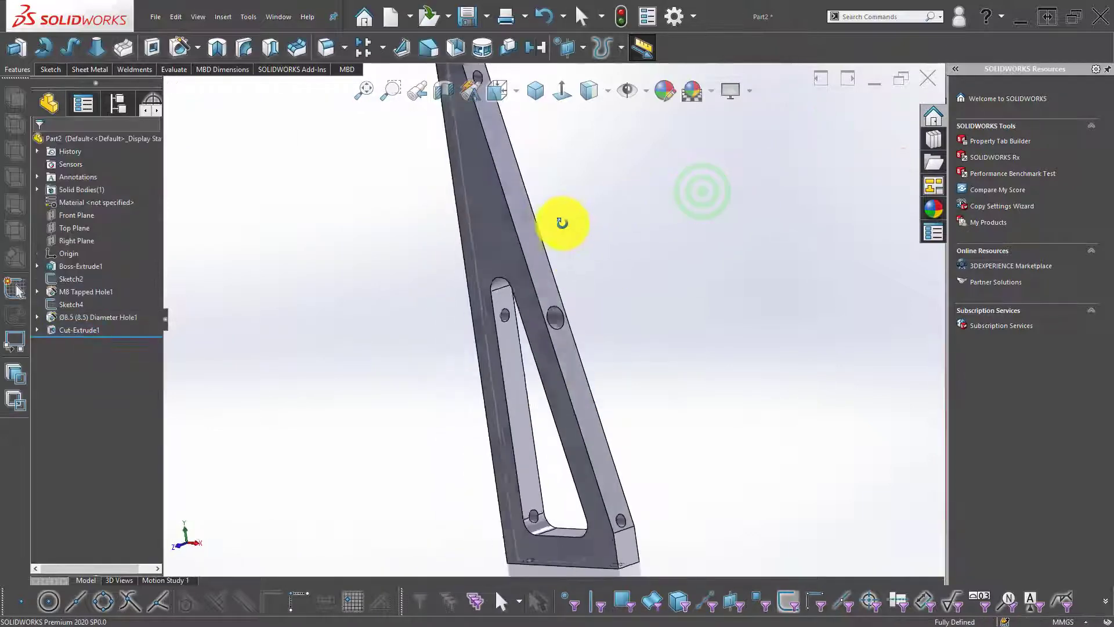
{"action": "middle_click_drag", "start_coordinate": [562, 221], "coordinate": [535, 197]}
- Start a second extruded cut from Sketch6 using only the upper circle contour
{"action": "left_click", "coordinate": [85, 329]}
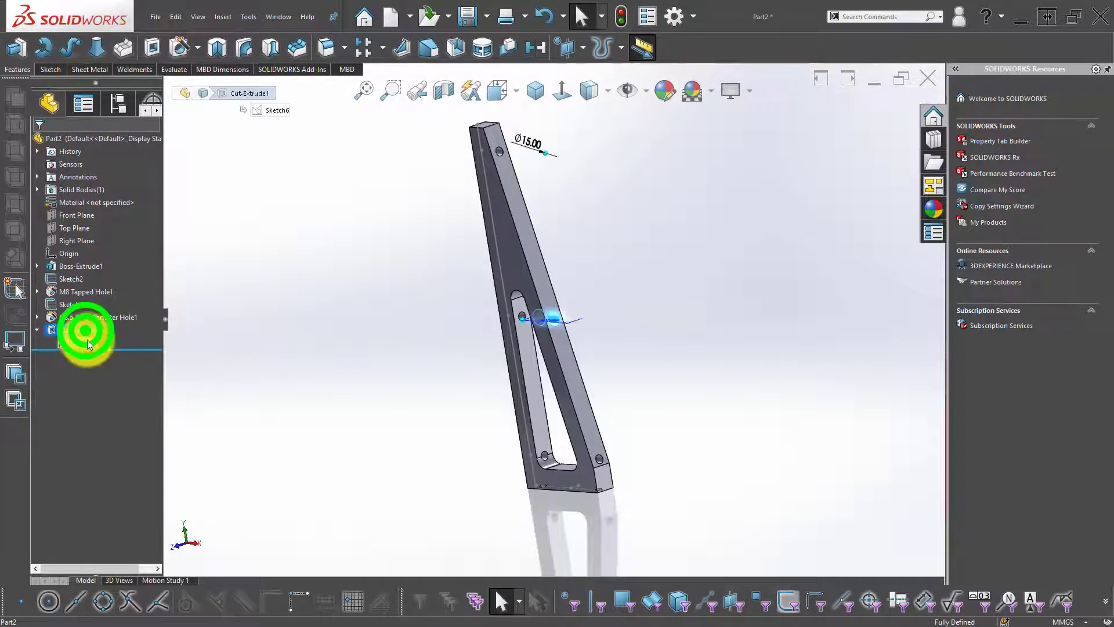
{"action": "left_click", "coordinate": [87, 343]}
{"action": "left_click", "coordinate": [148, 48]}
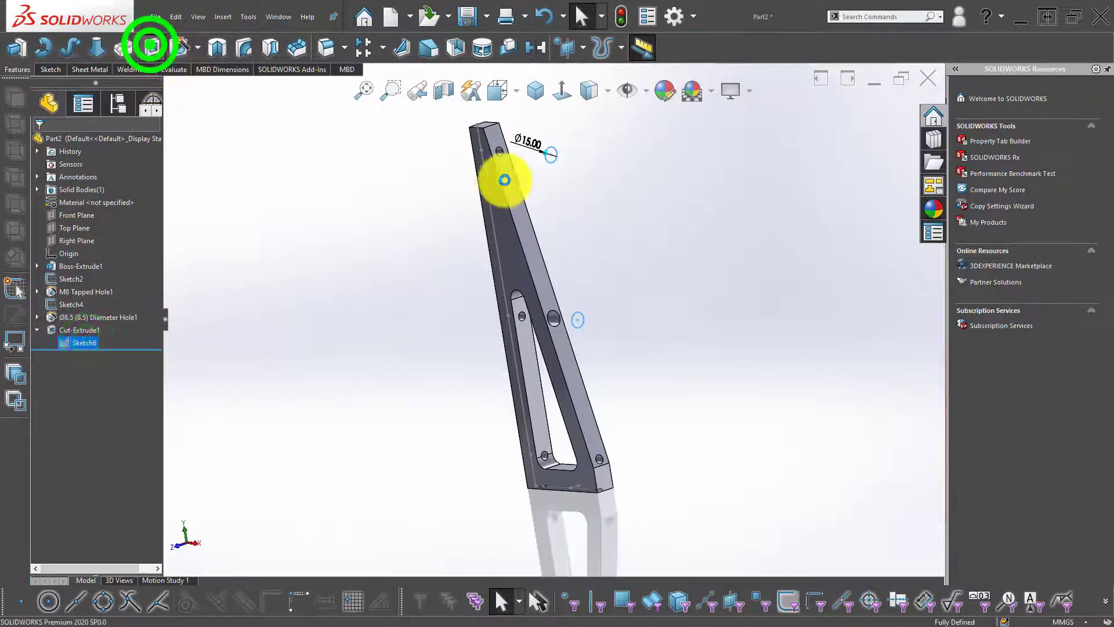
{"action": "scroll", "coordinate": [558, 159], "scroll_direction": "down", "scroll_amount": 5}
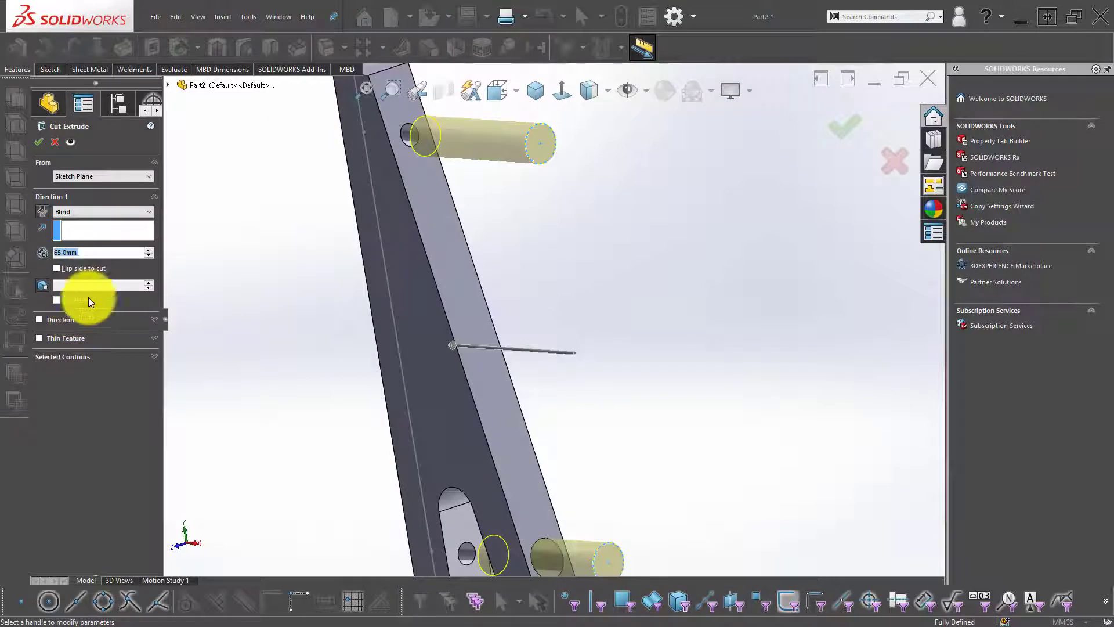
{"action": "left_click", "coordinate": [81, 355]}
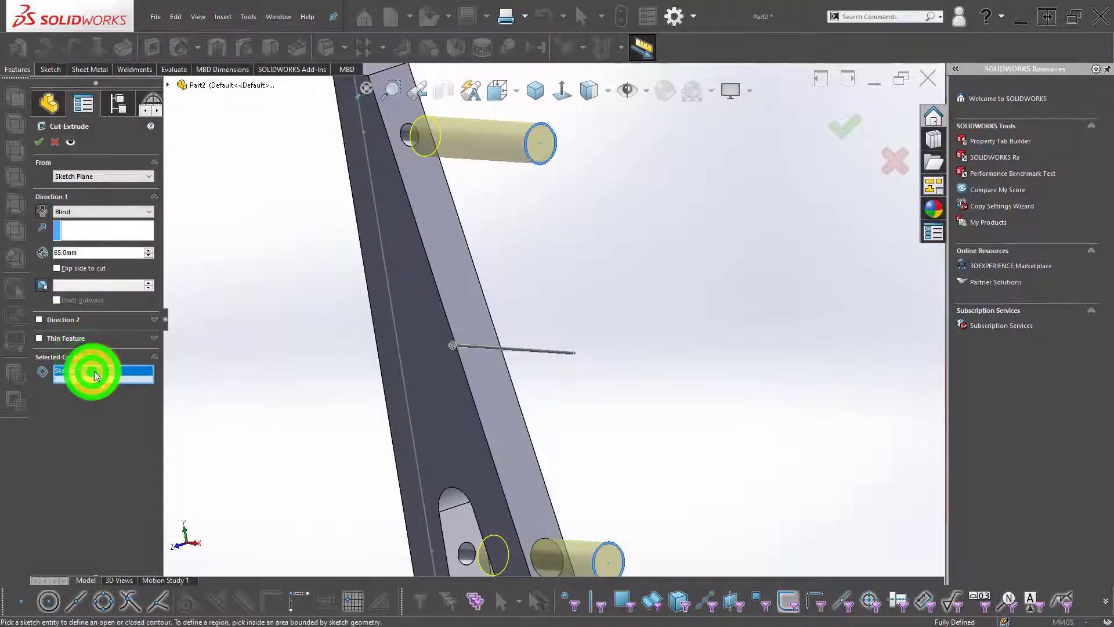
{"action": "right_click", "coordinate": [94, 371]}
{"action": "left_click", "coordinate": [107, 379]}
{"action": "left_click", "coordinate": [551, 136]}
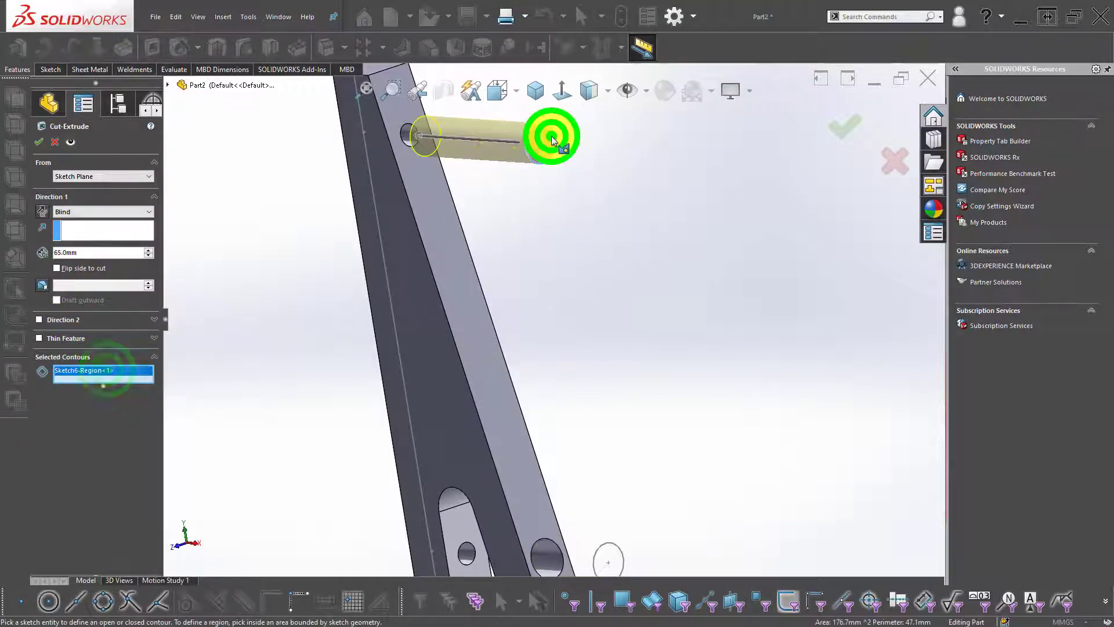
- Set the cut depth to 86 mm and accept Cut-Extrude2
{"action": "mouse_move", "coordinate": [455, 180]}
{"action": "middle_mouse_down"}
{"action": "mouse_move", "coordinate": [529, 142]}
{"action": "mouse_move", "coordinate": [501, 198]}
{"action": "middle_mouse_up"}
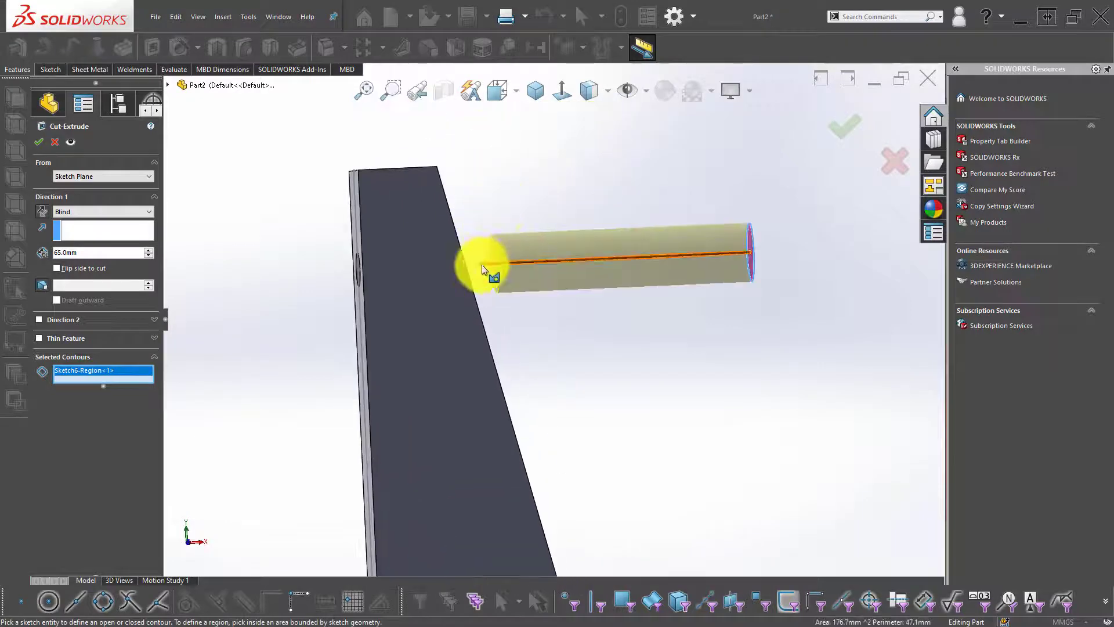
{"action": "left_click_drag", "start_coordinate": [482, 269], "coordinate": [412, 273]}
{"action": "left_click", "coordinate": [99, 252]}
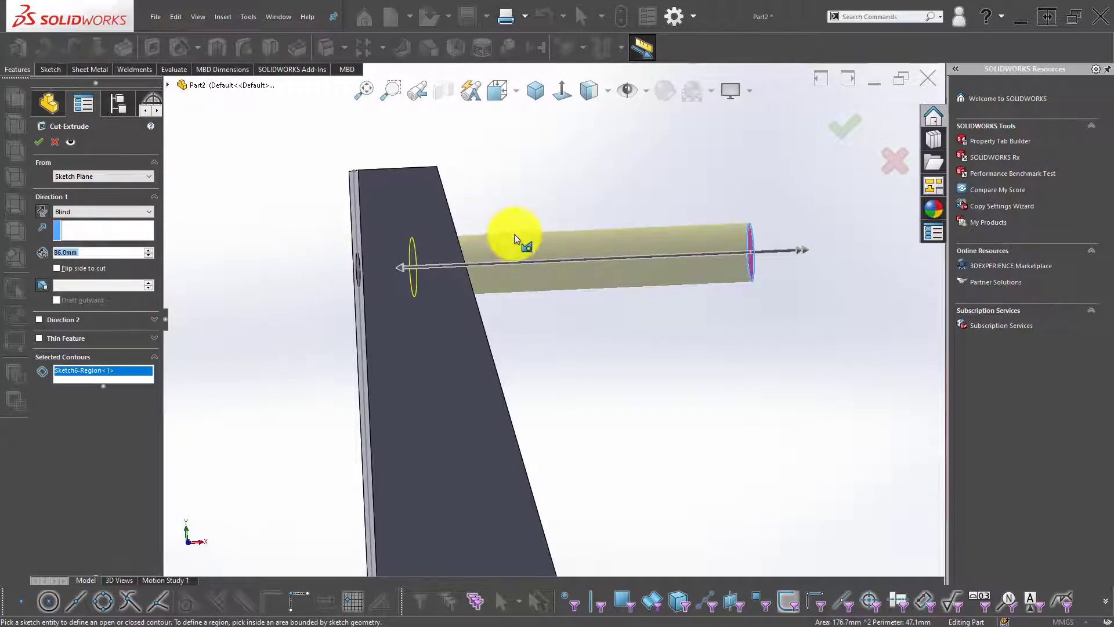
{"action": "middle_click_drag", "start_coordinate": [514, 234], "coordinate": [528, 242]}
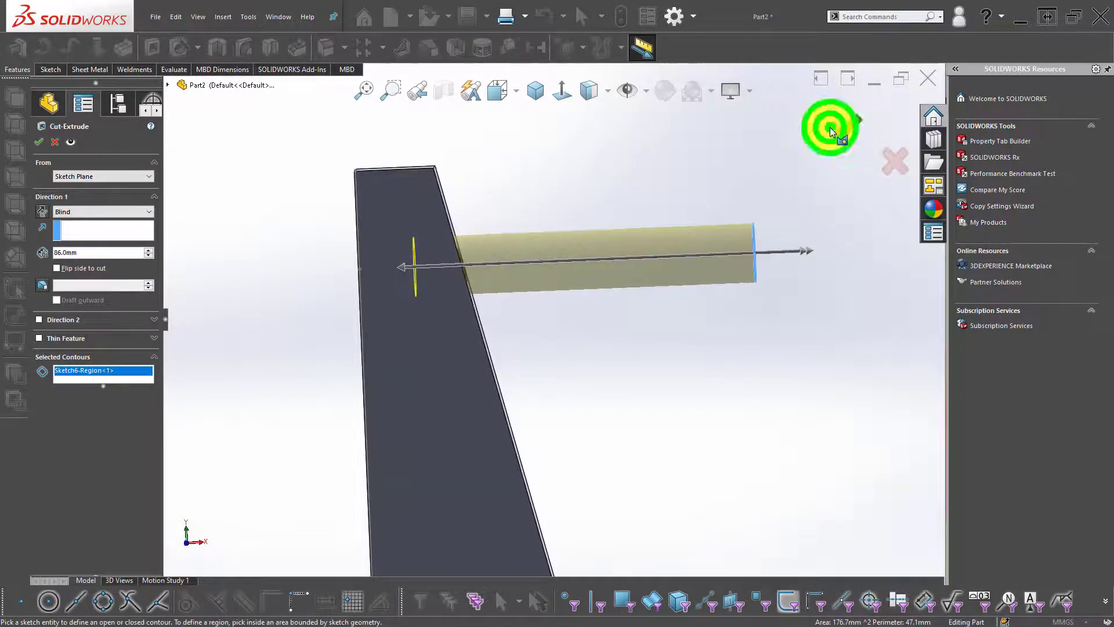
{"action": "left_click", "coordinate": [830, 127]}
{"action": "left_click", "coordinate": [624, 171]}
{"action": "mouse_move", "coordinate": [403, 299]}
{"action": "middle_mouse_down"}
{"action": "mouse_move", "coordinate": [522, 418]}
{"action": "mouse_move", "coordinate": [642, 381]}
{"action": "mouse_move", "coordinate": [640, 526]}
{"action": "middle_mouse_up"}
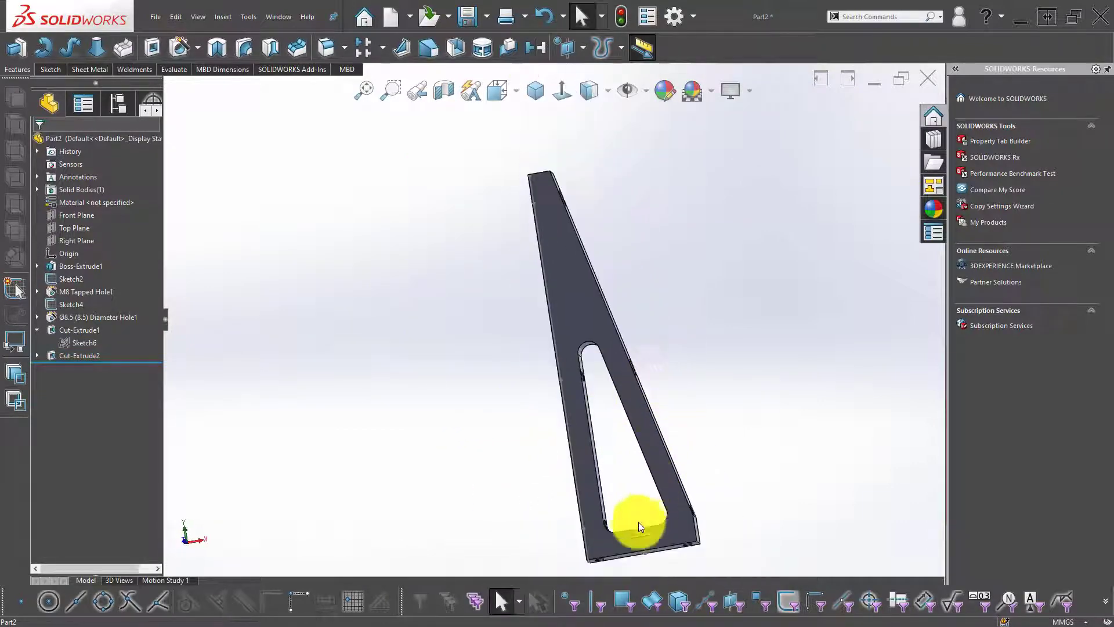
{"action": "scroll", "coordinate": [640, 525], "scroll_direction": "down", "scroll_amount": 3}
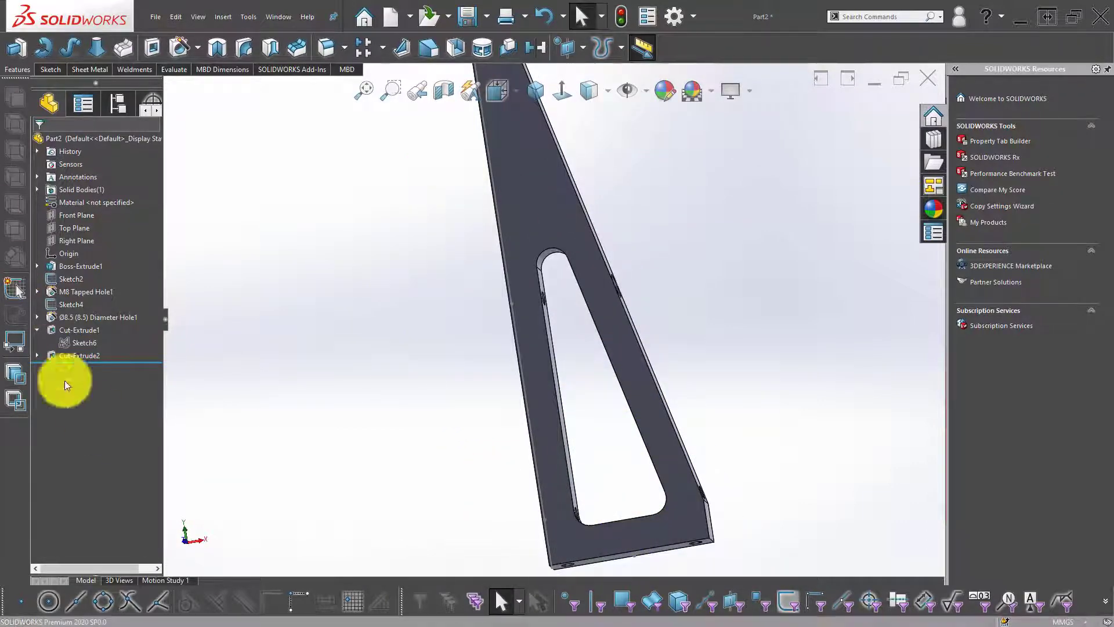
{"action": "left_click", "coordinate": [89, 331]}
{"action": "left_click", "coordinate": [100, 304]}
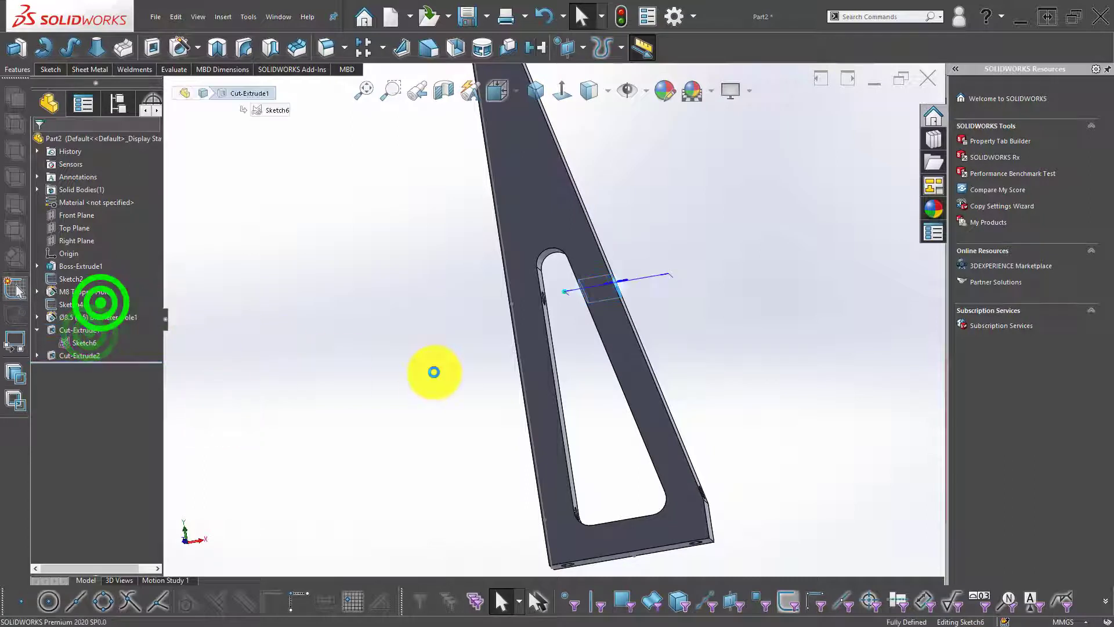
{"action": "mouse_move", "coordinate": [670, 381]}
{"action": "middle_mouse_down"}
{"action": "mouse_move", "coordinate": [635, 410]}
{"action": "mouse_move", "coordinate": [641, 442]}
{"action": "middle_mouse_up"}
{"action": "left_click", "coordinate": [39, 141]}
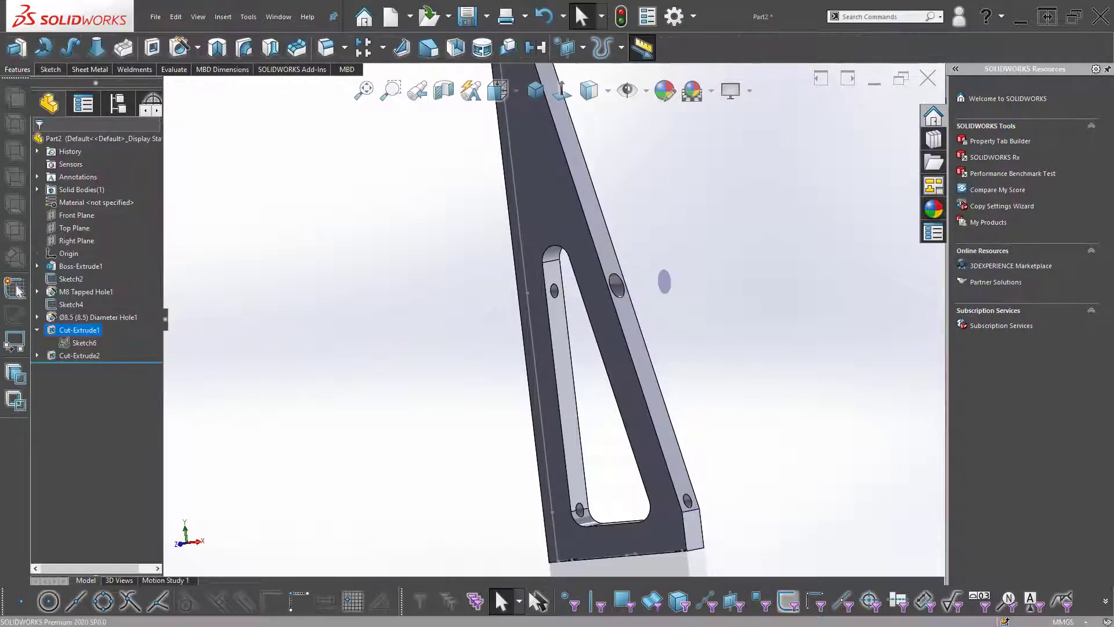
{"action": "left_click", "coordinate": [287, 281]}
{"action": "mouse_move", "coordinate": [398, 472]}
{"action": "middle_mouse_down"}
{"action": "mouse_move", "coordinate": [687, 496]}
{"action": "mouse_move", "coordinate": [667, 499]}
{"action": "middle_mouse_up"}
{"action": "left_click", "coordinate": [103, 318]}
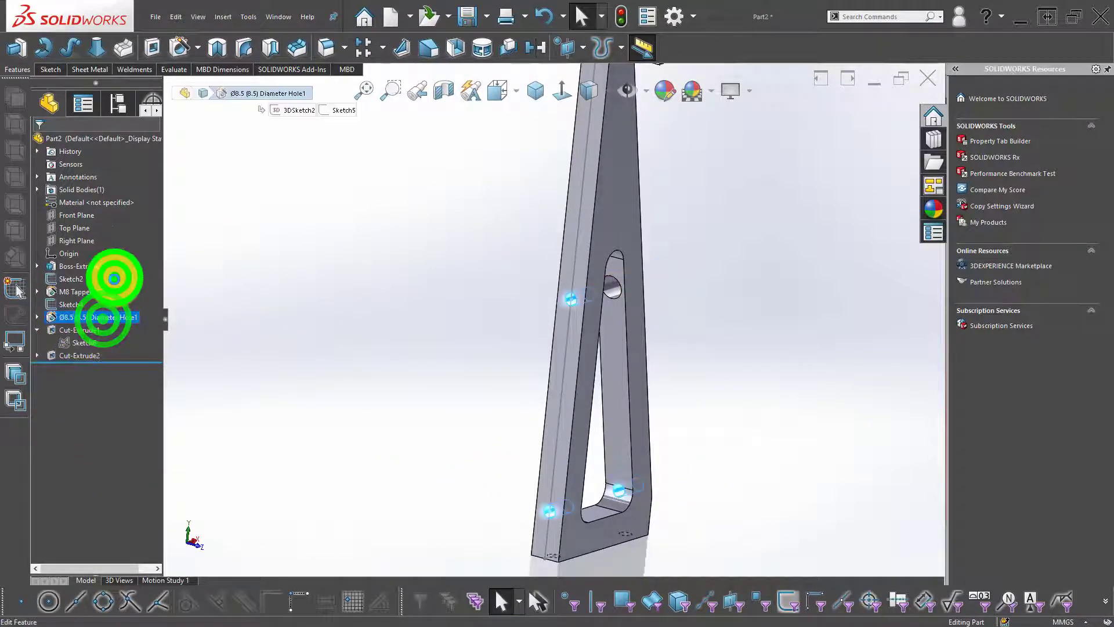
- Review the existing Ø8.5 hole's positions and accept it unchanged
{"action": "left_click", "coordinate": [502, 543]}
{"action": "left_click", "coordinate": [568, 513]}
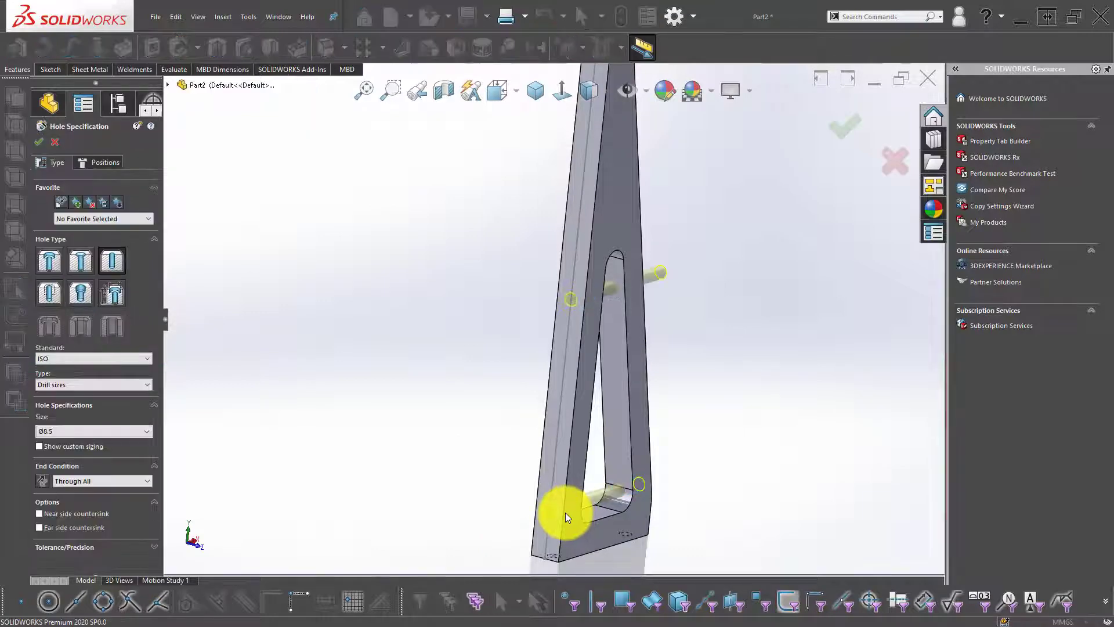
{"action": "left_click", "coordinate": [106, 160]}
{"action": "scroll", "coordinate": [512, 437], "scroll_direction": "down", "scroll_amount": 5}
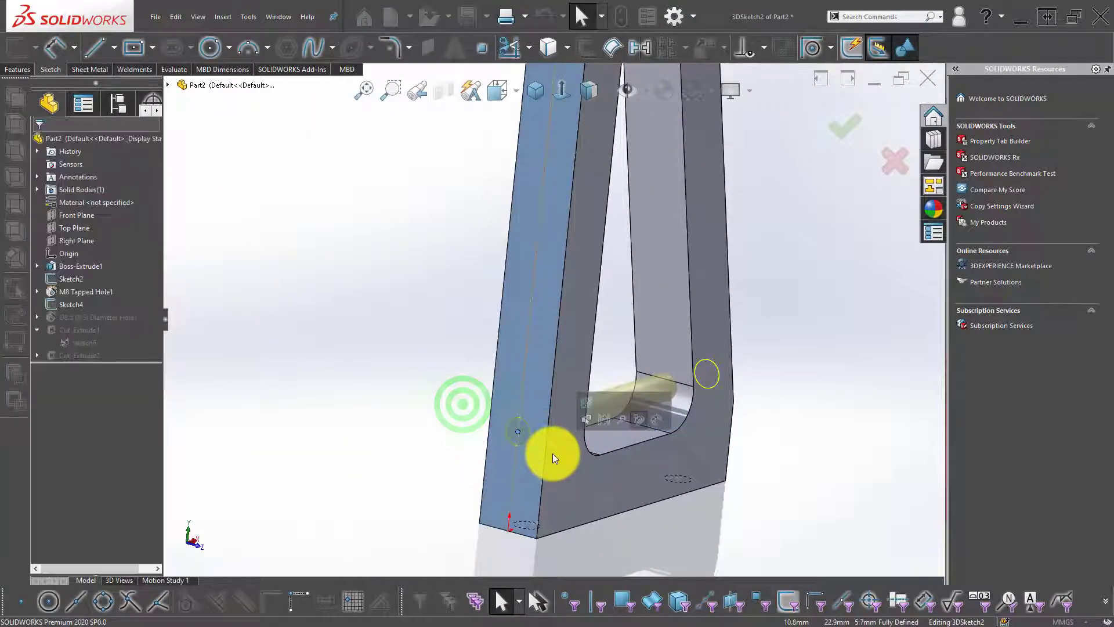
{"action": "left_click", "coordinate": [844, 111]}
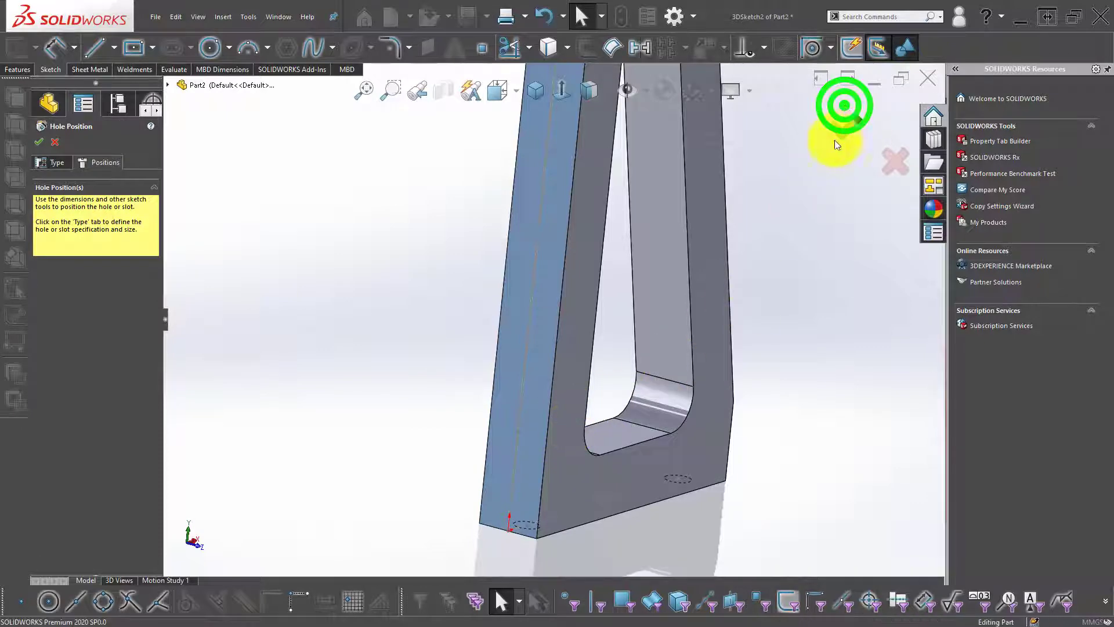
{"action": "left_click", "coordinate": [236, 269]}
- Place a new Ø8.5 hole on the plate's edge face with a Blind 30 mm end condition
{"action": "left_click", "coordinate": [175, 48]}
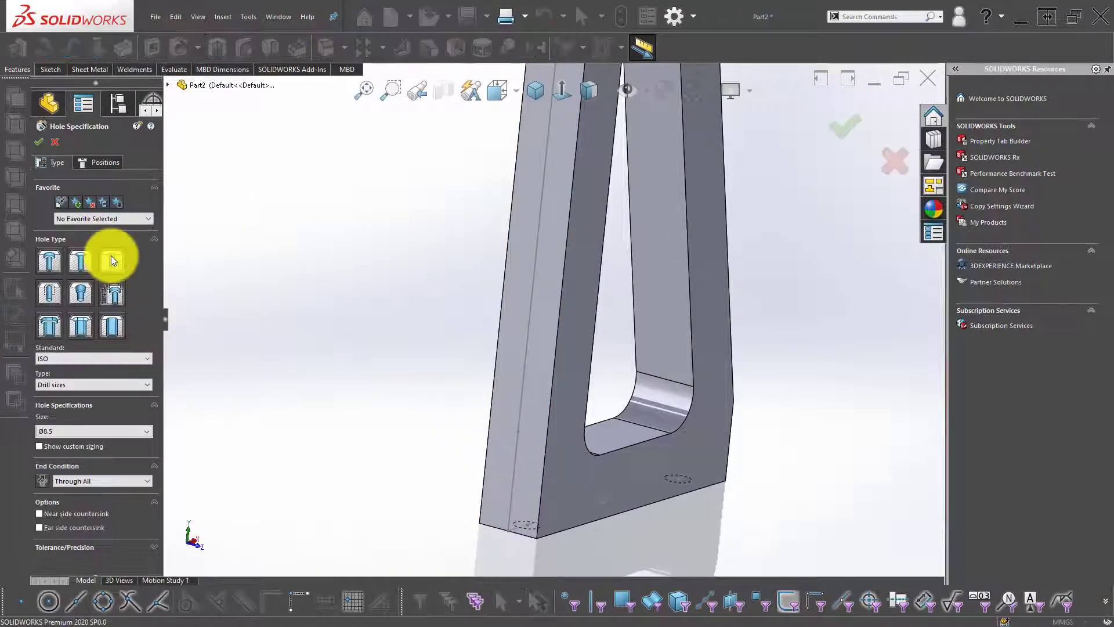
{"action": "left_click", "coordinate": [98, 161]}
{"action": "left_click", "coordinate": [96, 266]}
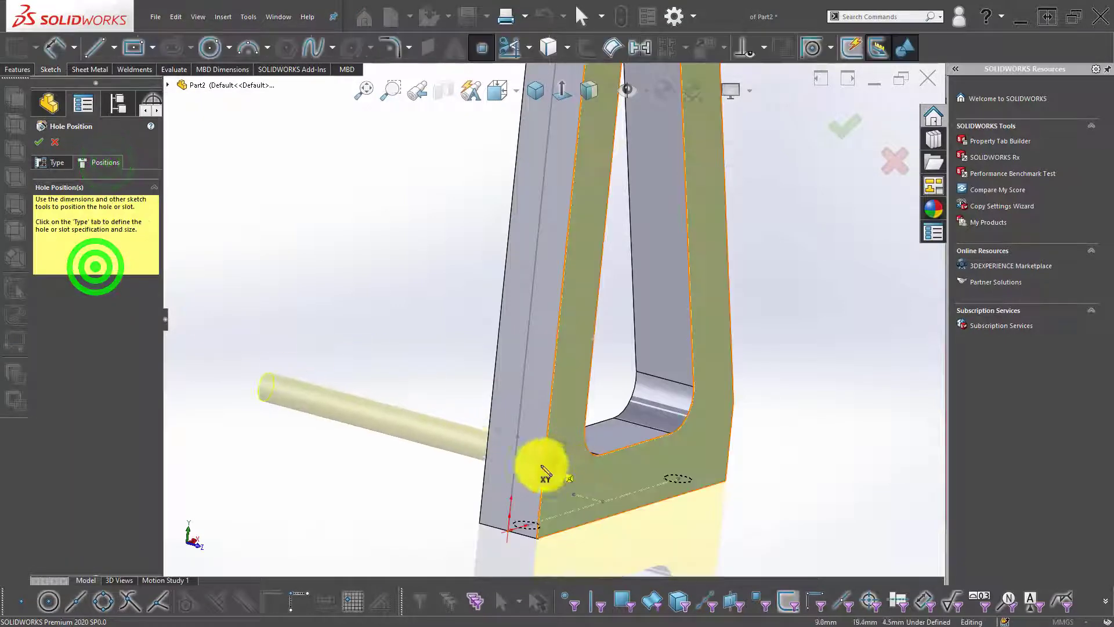
{"action": "left_click", "coordinate": [518, 431]}
{"action": "middle_click_drag", "start_coordinate": [518, 431], "coordinate": [626, 390]}
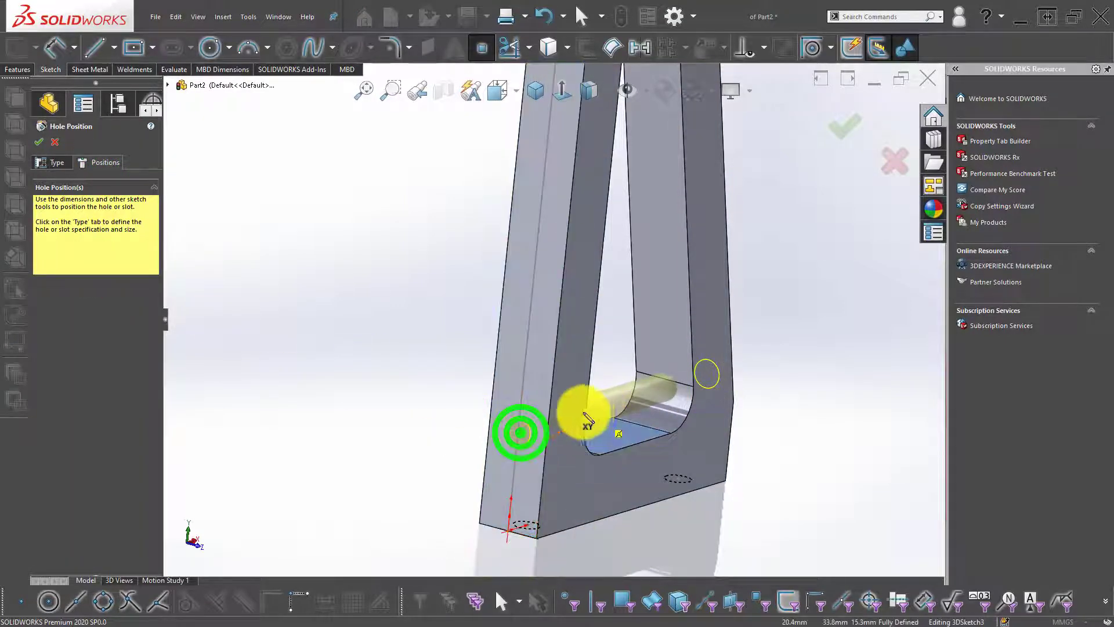
{"action": "left_click", "coordinate": [52, 166]}
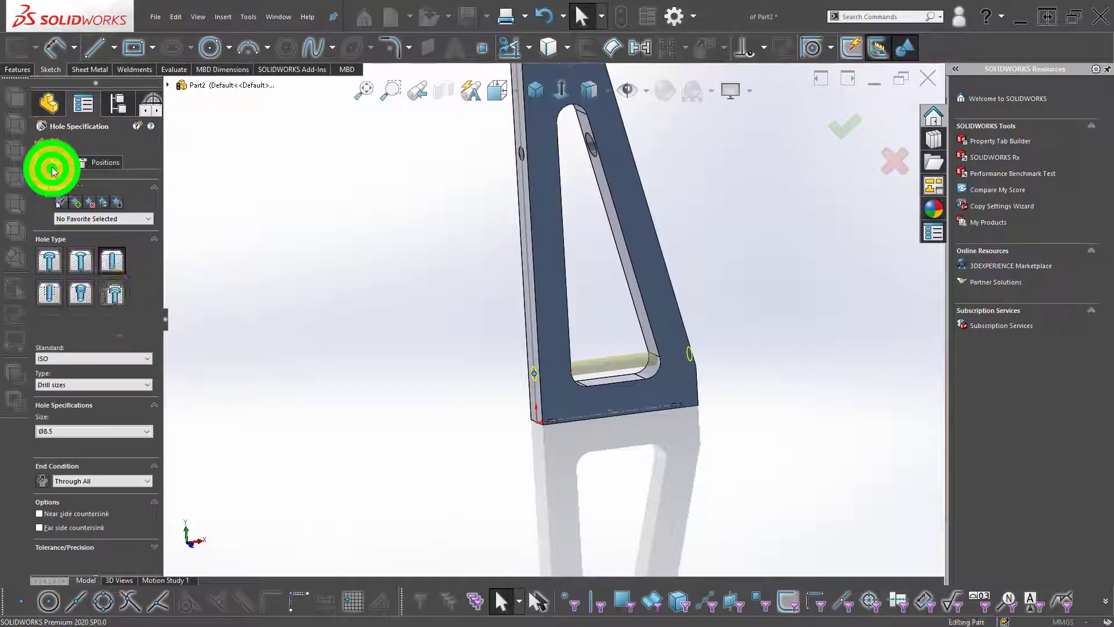
{"action": "left_click", "coordinate": [106, 480]}
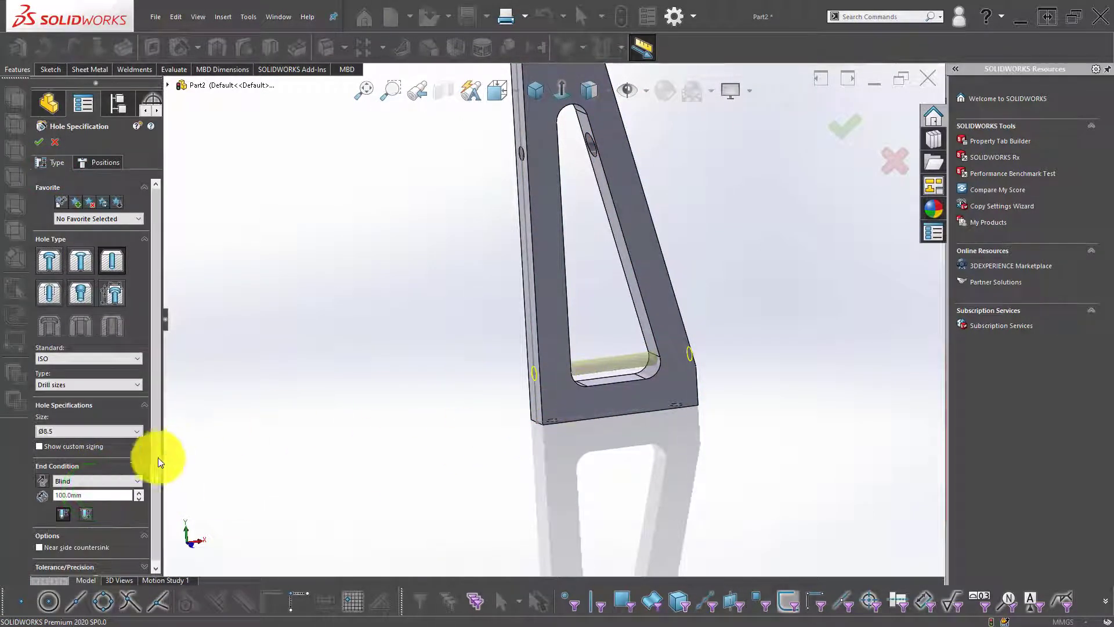
{"action": "middle_click_drag", "start_coordinate": [638, 362], "coordinate": [567, 380]}
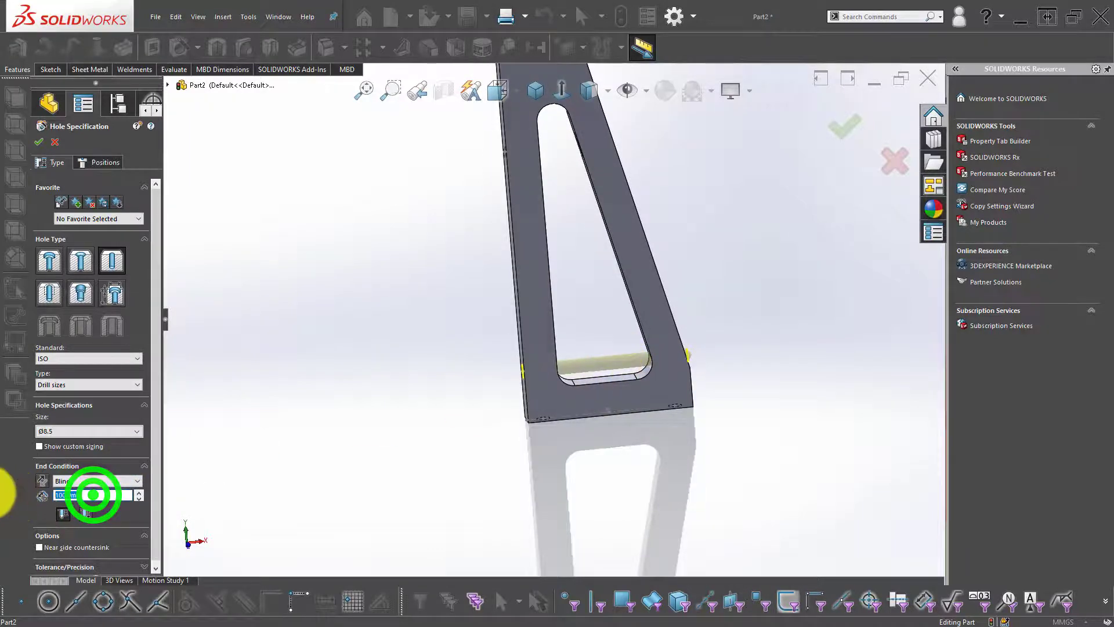
{"action": "type", "text": "30"}
{"action": "left_click", "coordinate": [851, 129]}
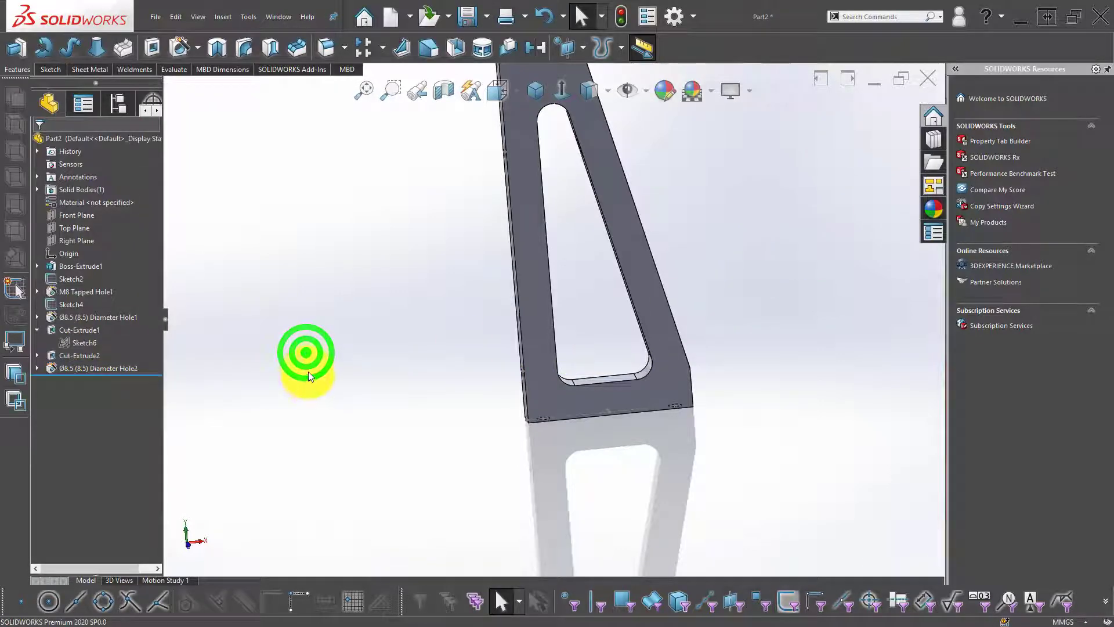
- Switch to isometric view and save the gusset plate as SWM67-02-002
{"action": "left_click", "coordinate": [535, 91]}
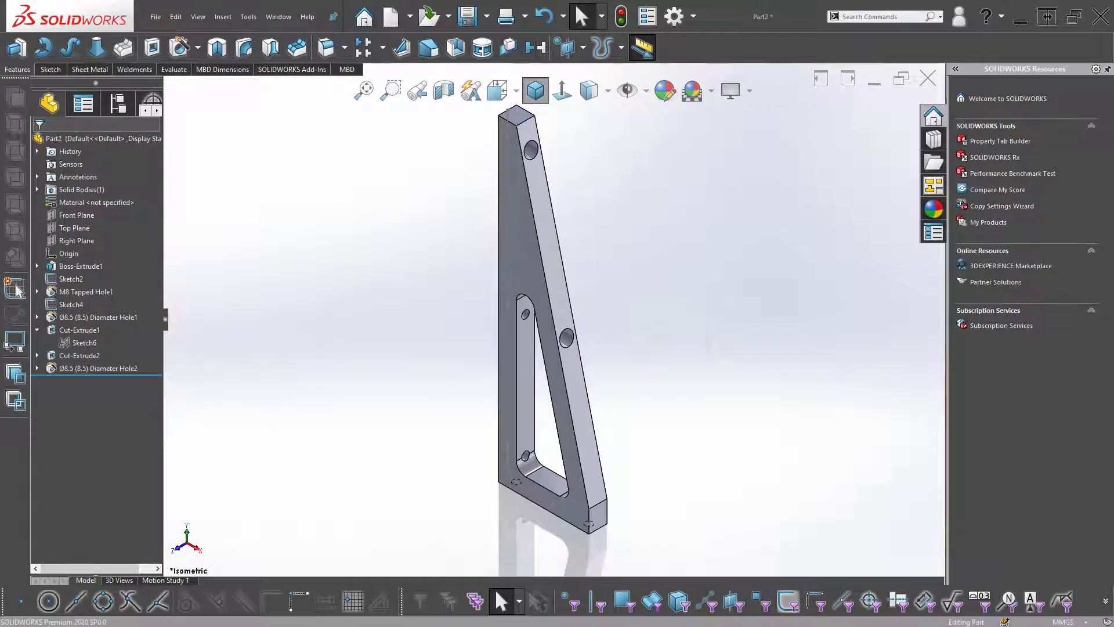
{"action": "left_click", "coordinate": [331, 259]}
{"action": "left_click", "coordinate": [628, 89]}
{"action": "left_click", "coordinate": [658, 193]}
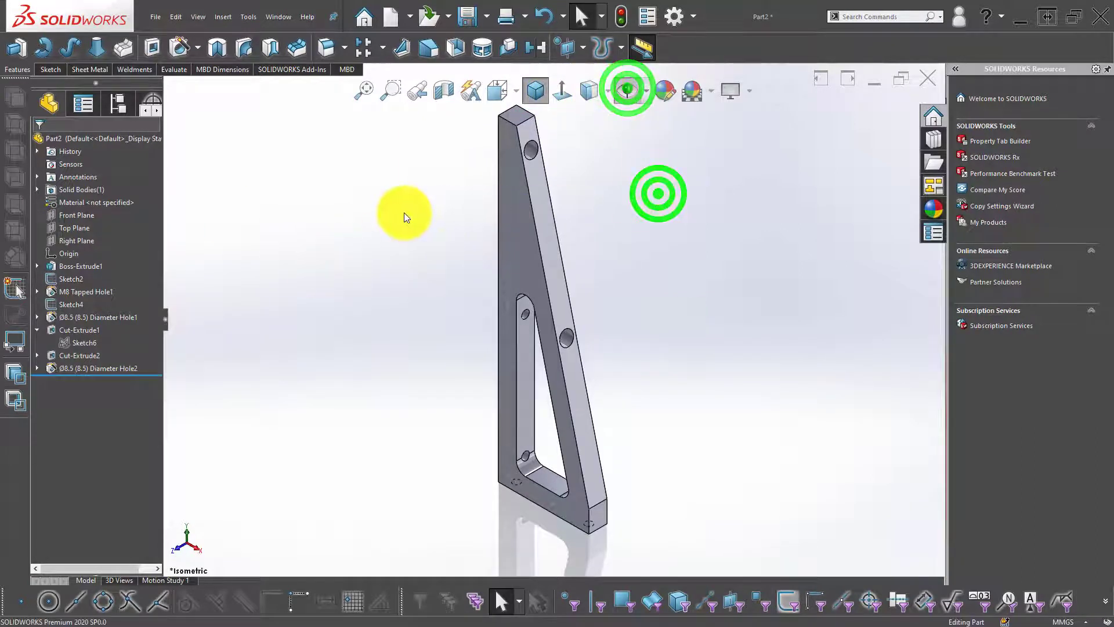
{"action": "left_click", "coordinate": [311, 324]}
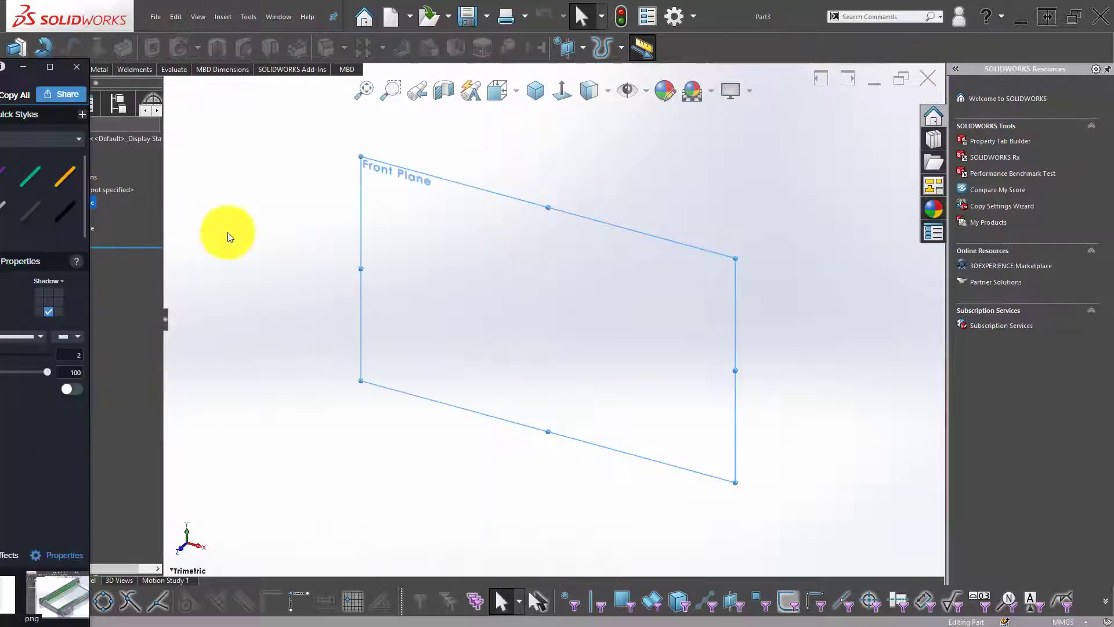
- Start a Front Plane sketch with a vertical and a horizontal line from the origin
{"action": "left_click", "coordinate": [265, 200]}
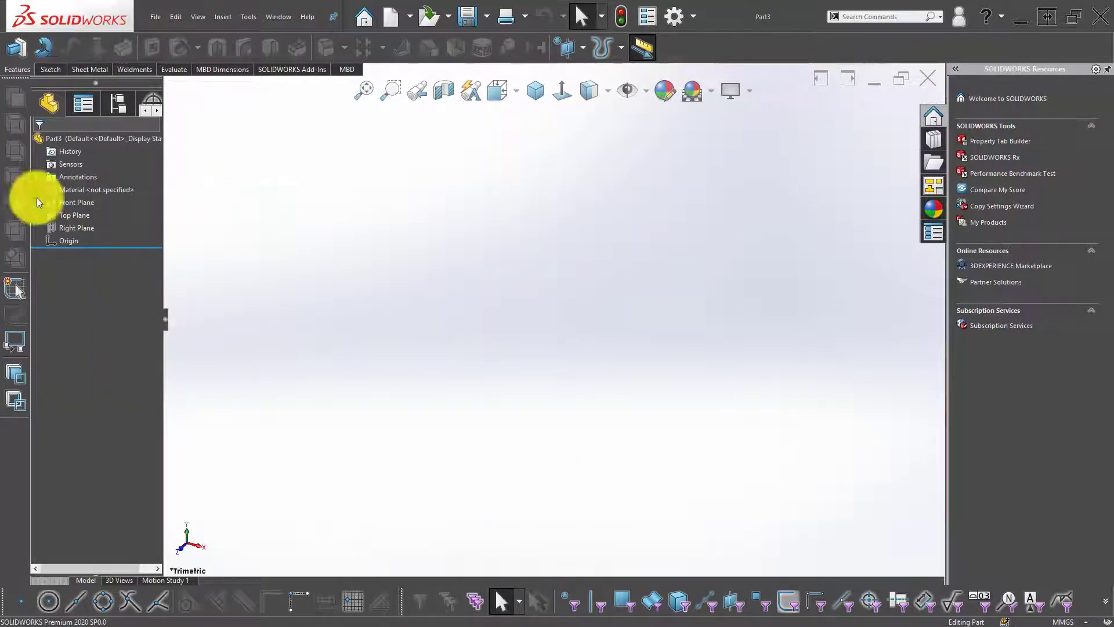
{"action": "left_click", "coordinate": [75, 204]}
{"action": "left_click", "coordinate": [82, 186]}
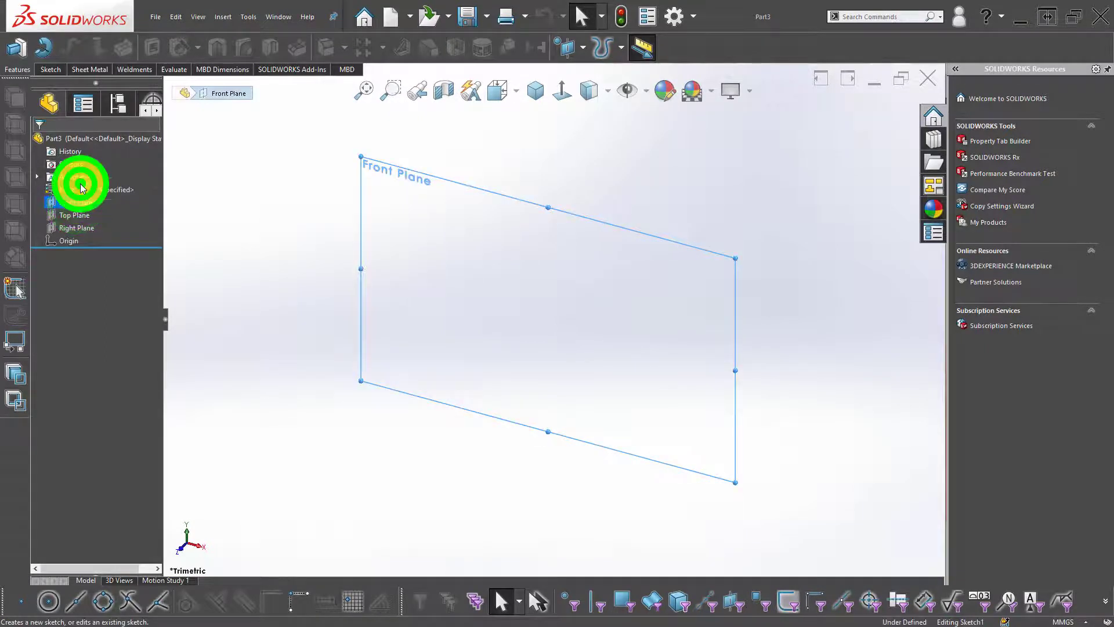
{"action": "left_click", "coordinate": [96, 48]}
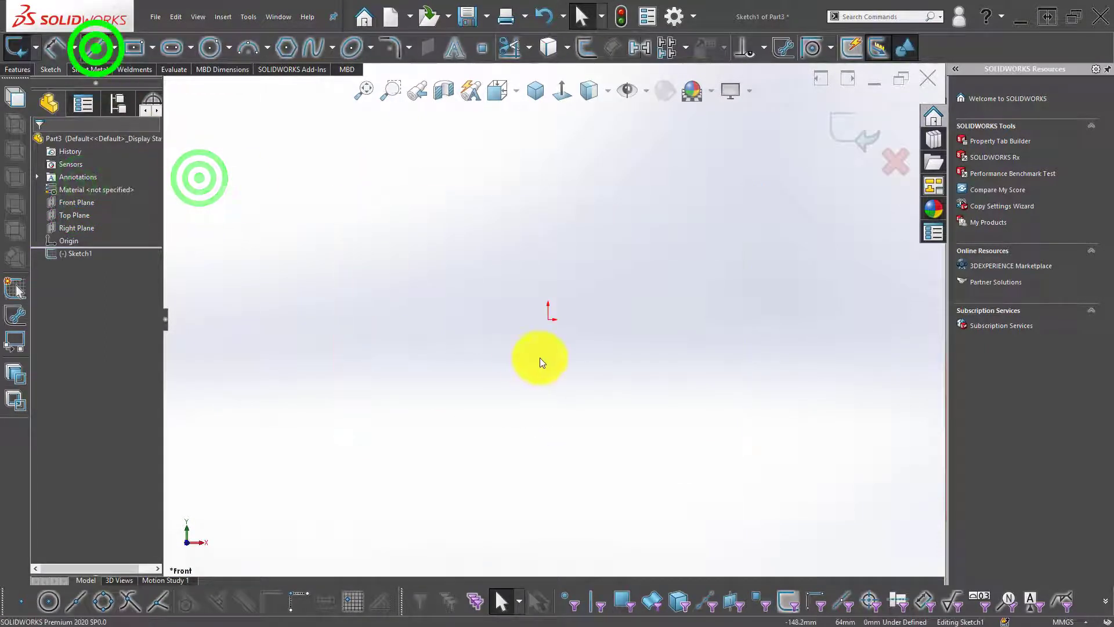
{"action": "left_click", "coordinate": [549, 319]}
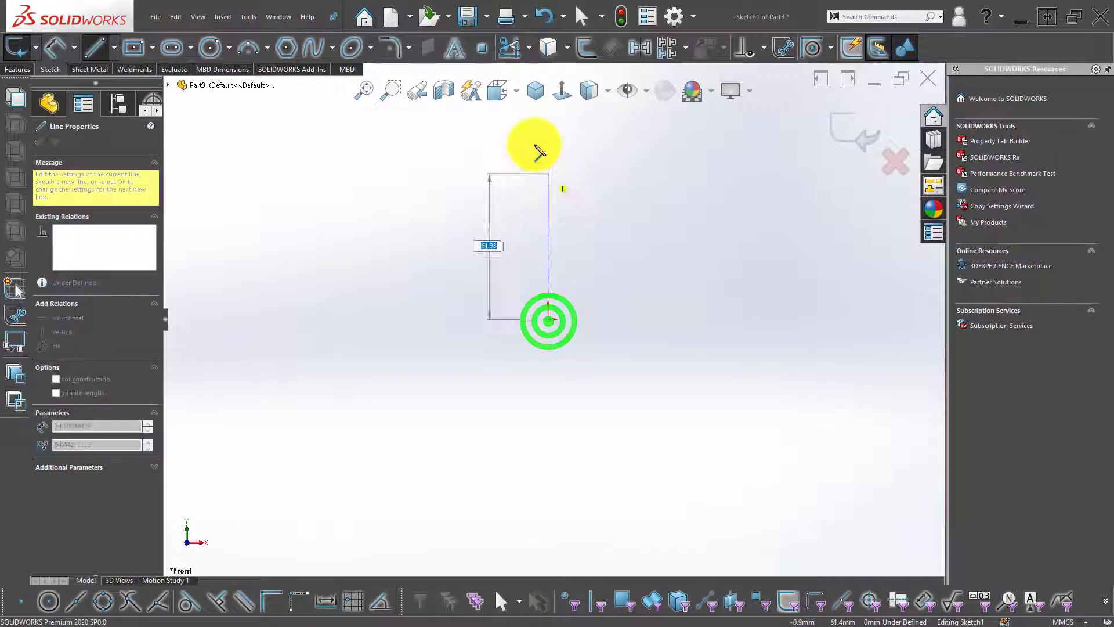
{"action": "left_click", "coordinate": [548, 134]}
{"action": "left_click", "coordinate": [344, 214]}
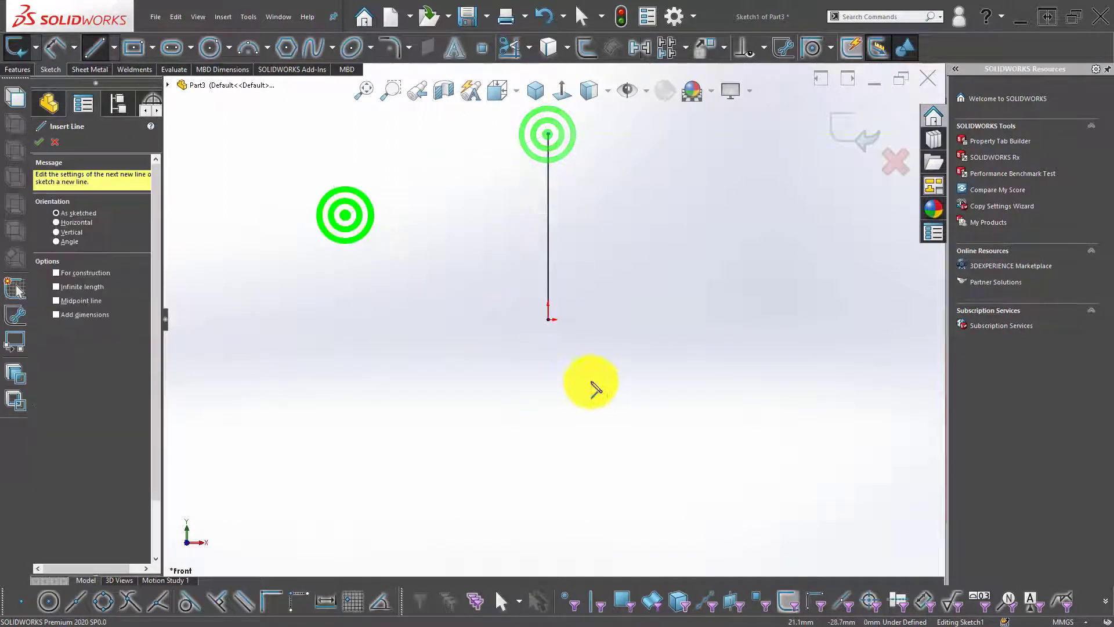
{"action": "left_click", "coordinate": [550, 320]}
{"action": "left_click", "coordinate": [720, 319]}
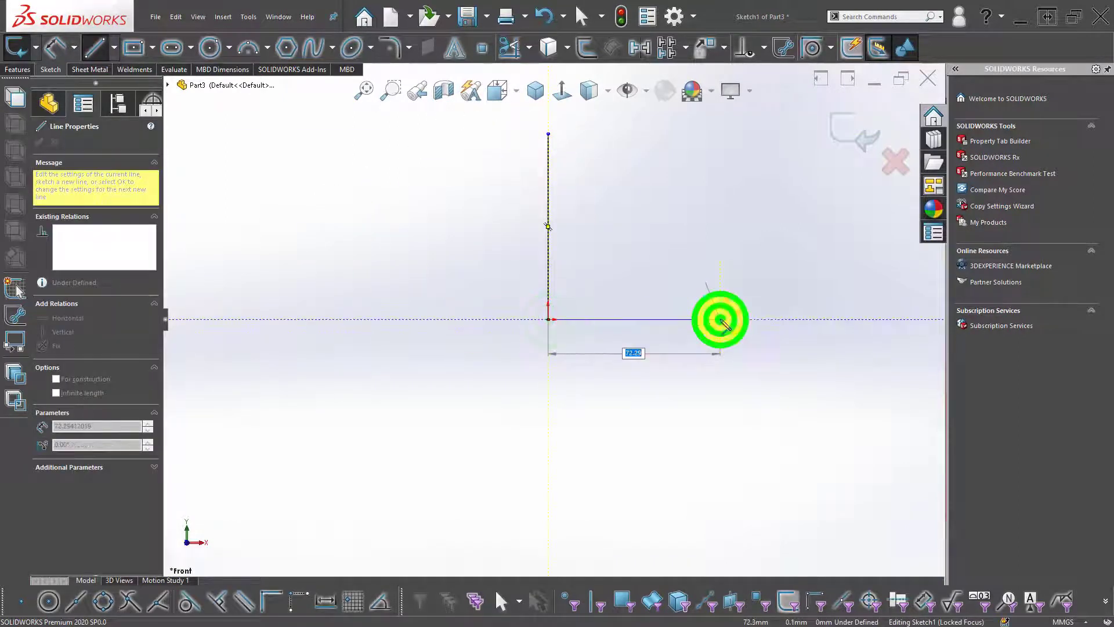
{"action": "left_click", "coordinate": [474, 406]}
- Dimension both the vertical and horizontal legs to 80 mm
{"action": "key", "text": "d"}
{"action": "left_click", "coordinate": [549, 182]}
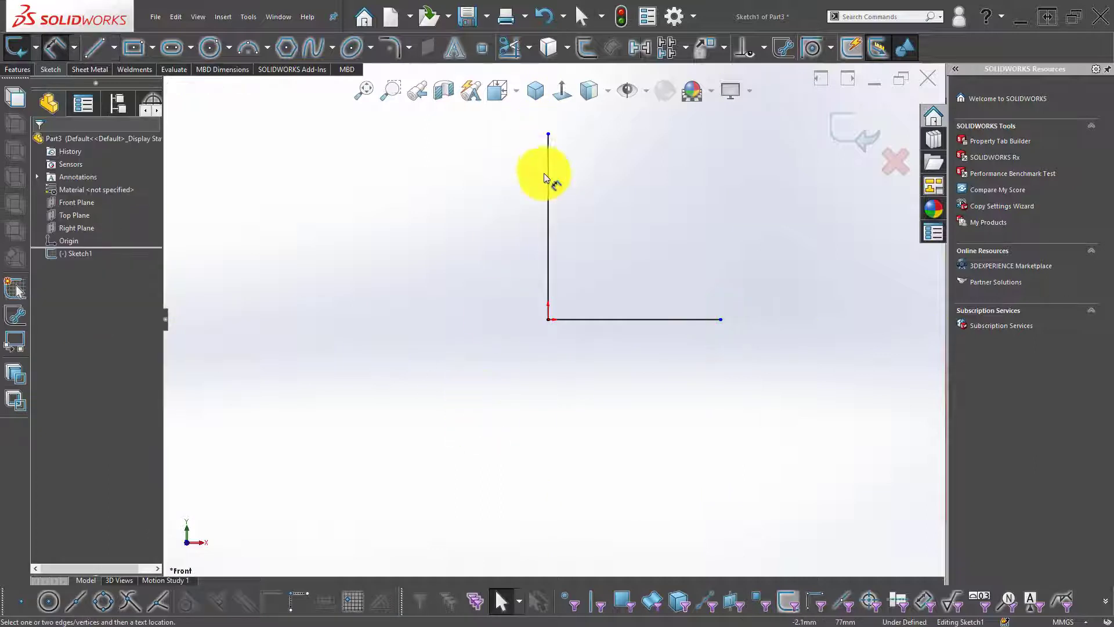
{"action": "left_click", "coordinate": [440, 216]}
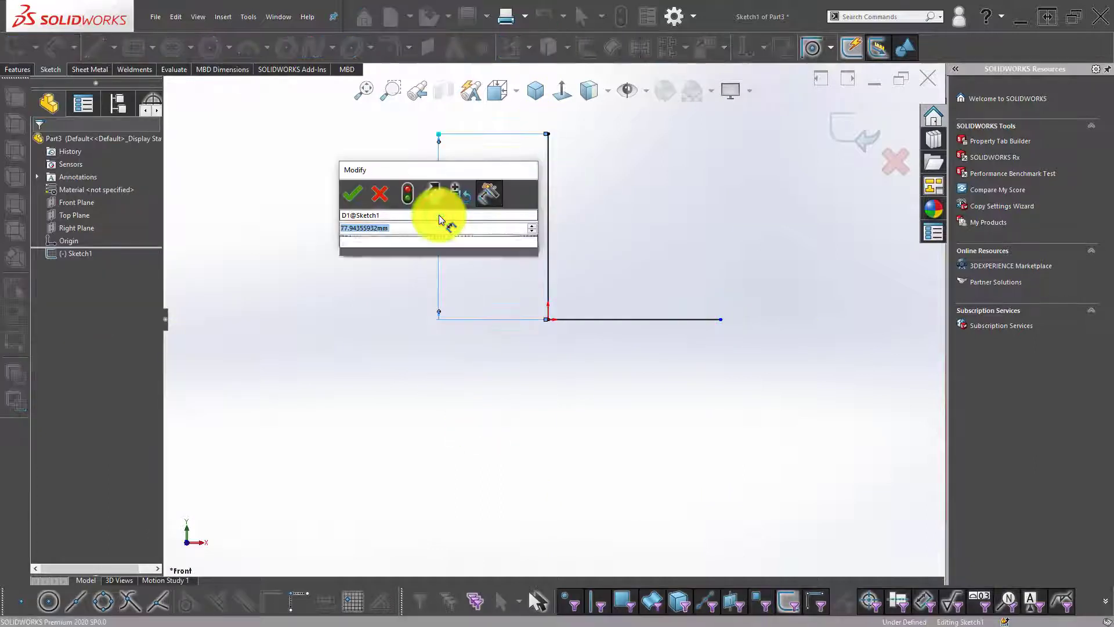
{"action": "type", "text": "80"}
{"action": "key", "text": "Return"}
{"action": "left_click", "coordinate": [586, 297]}
{"action": "left_click", "coordinate": [637, 320]}
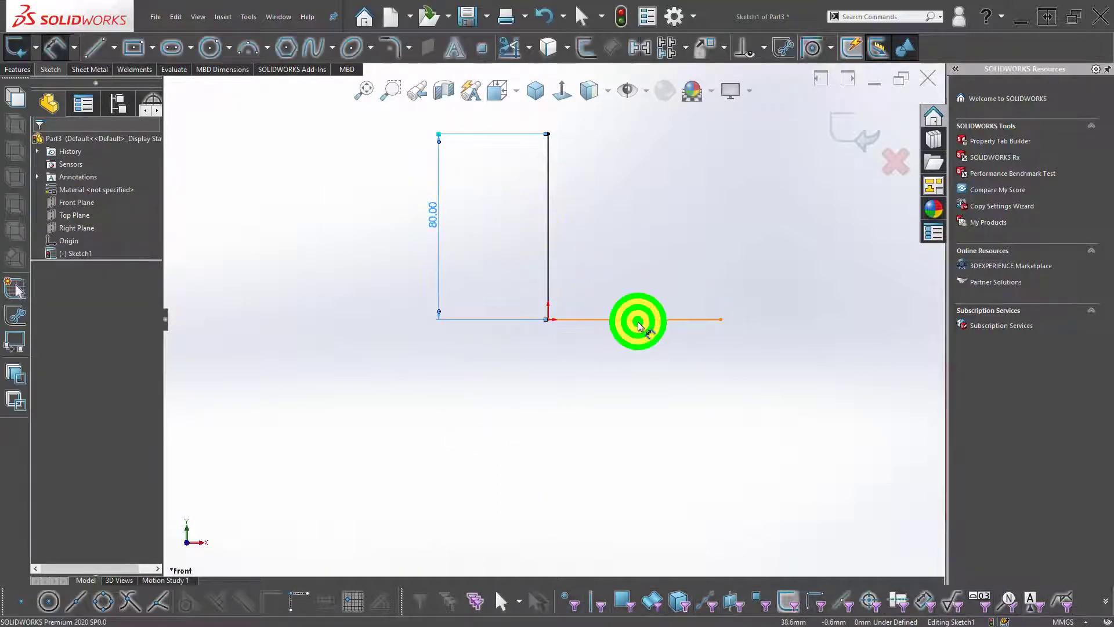
{"action": "left_click", "coordinate": [623, 410]}
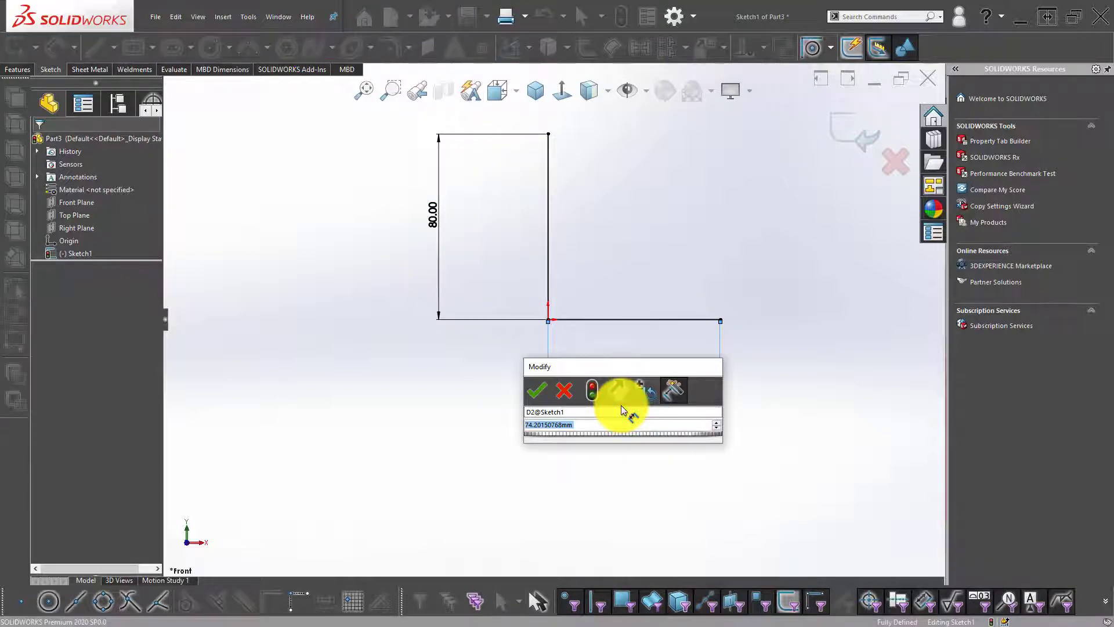
{"action": "type", "text": "80"}
{"action": "key", "text": "Return"}
{"action": "left_click", "coordinate": [324, 399]}
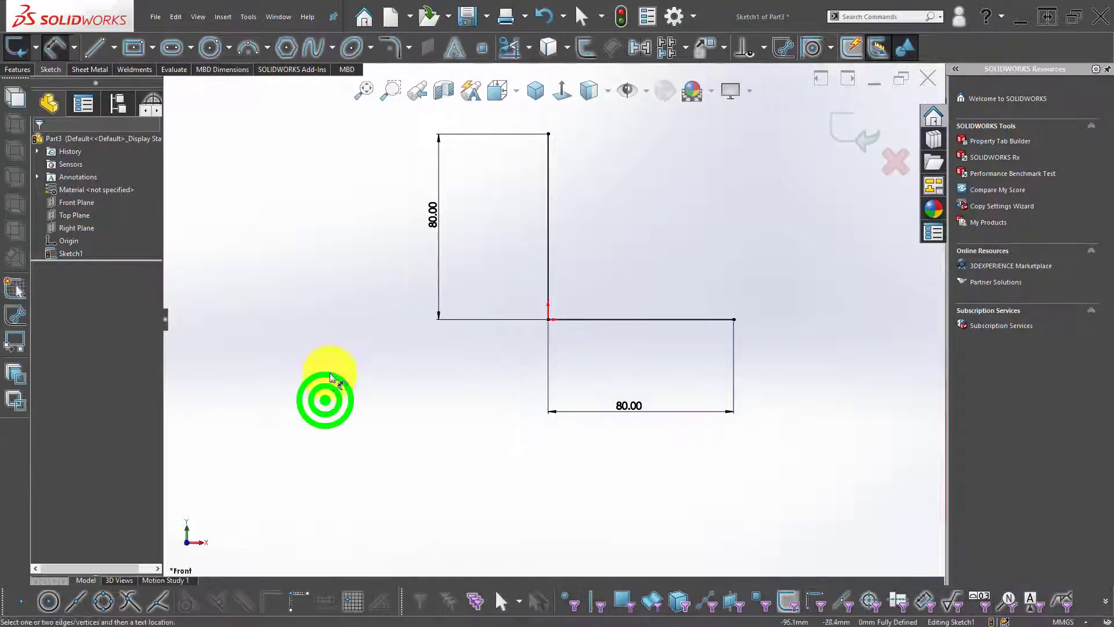
{"action": "left_click", "coordinate": [17, 69]}
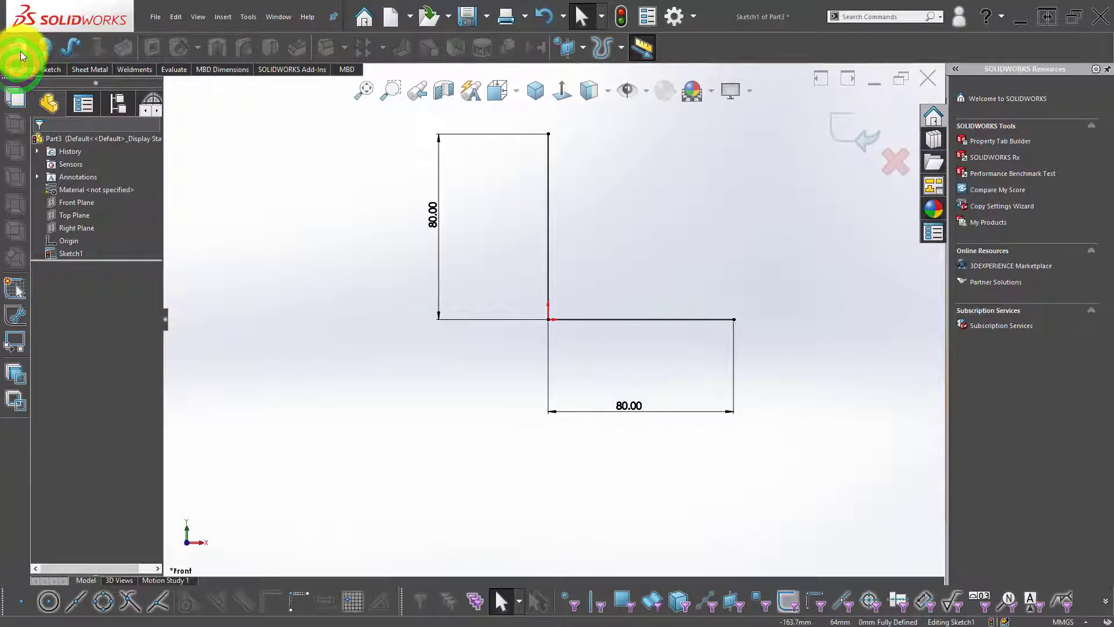
- Extrude the L sketch as a 10 mm one-direction thin feature with the wall side reversed
{"action": "left_click", "coordinate": [20, 51]}
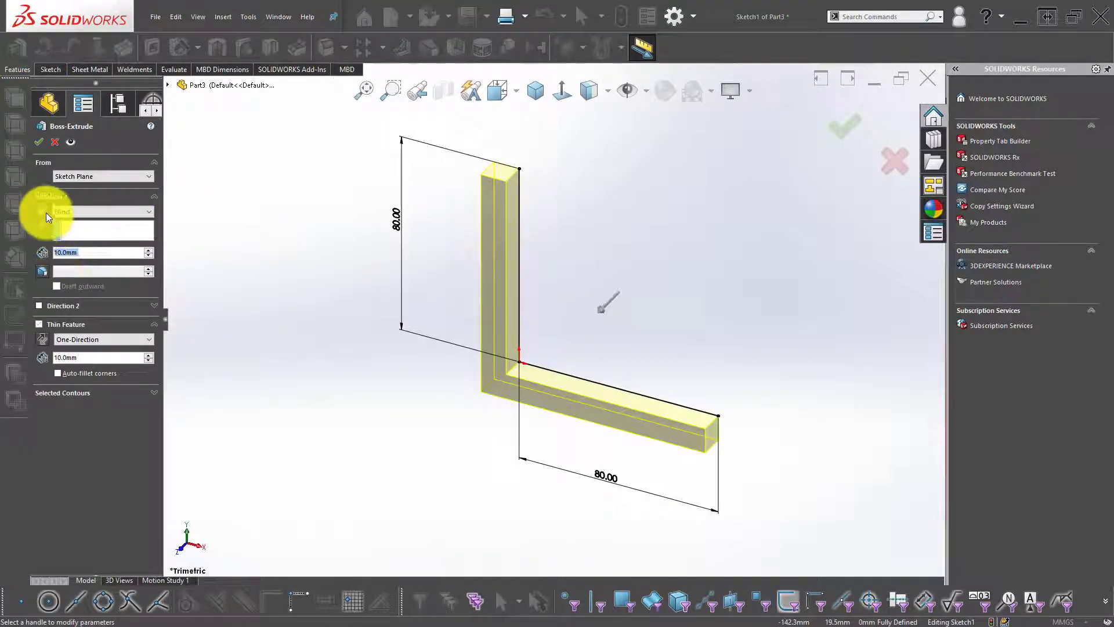
{"action": "left_click", "coordinate": [46, 213]}
{"action": "middle_click_drag", "start_coordinate": [605, 313], "coordinate": [636, 247]}
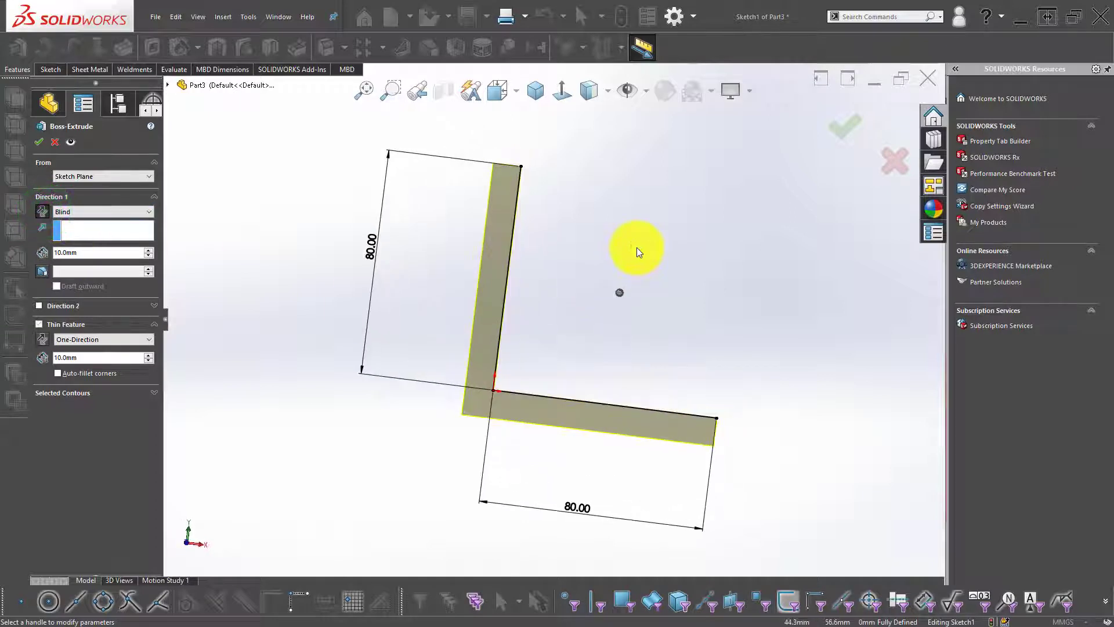
{"action": "left_click", "coordinate": [45, 212]}
{"action": "left_click", "coordinate": [38, 339]}
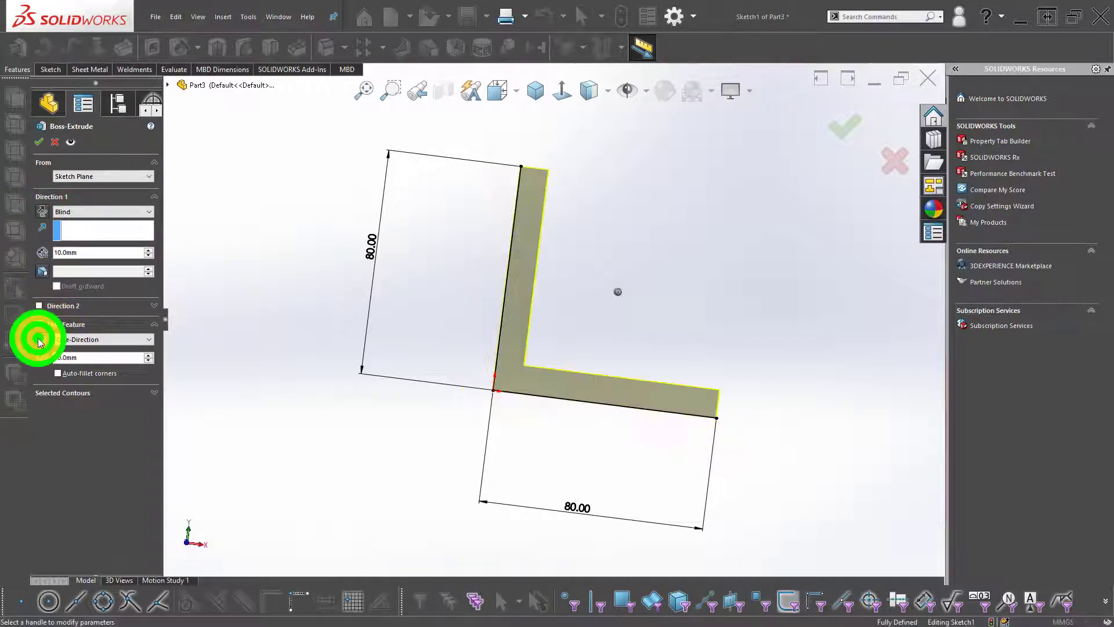
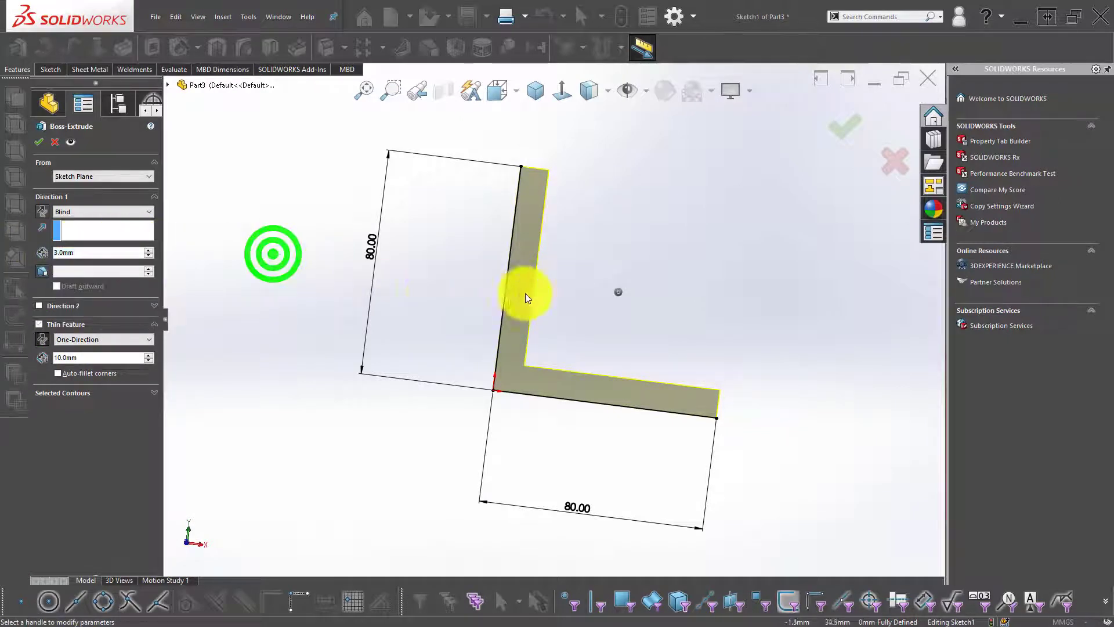
- Create Extrude-Thin1 with 3 mm wall thickness, Mid Plane, 50 mm depth, then view isometric
{"action": "scroll", "coordinate": [526, 298], "scroll_direction": "up", "scroll_amount": 1}
{"action": "scroll", "coordinate": [487, 298], "scroll_direction": "up", "scroll_amount": 2}
{"action": "double_click", "coordinate": [104, 357]}
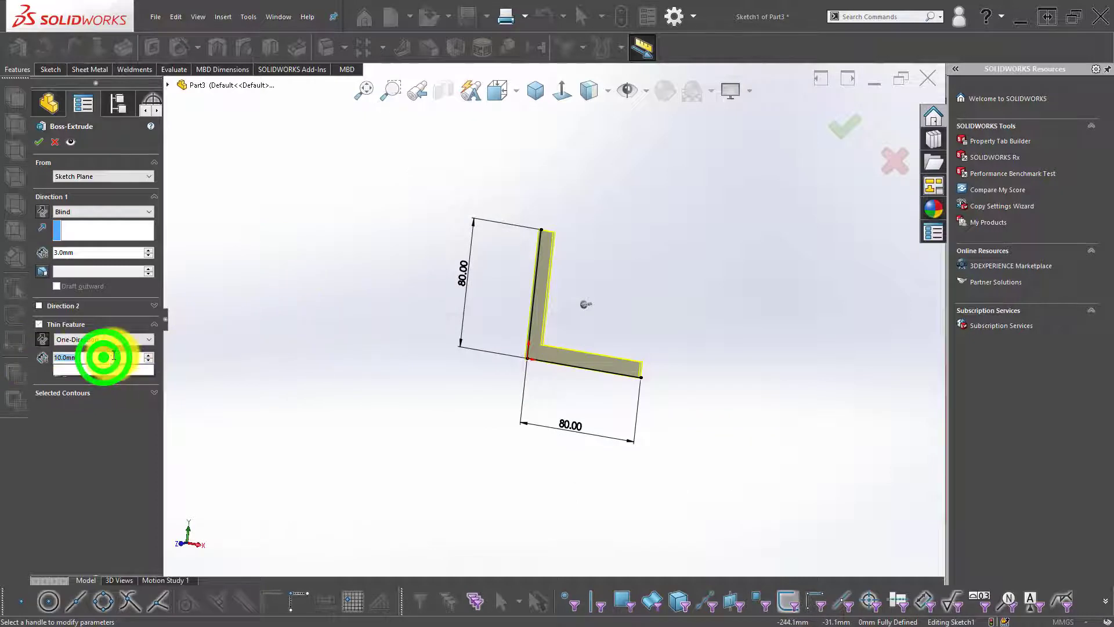
{"action": "type", "text": "3"}
{"action": "key", "text": "Return"}
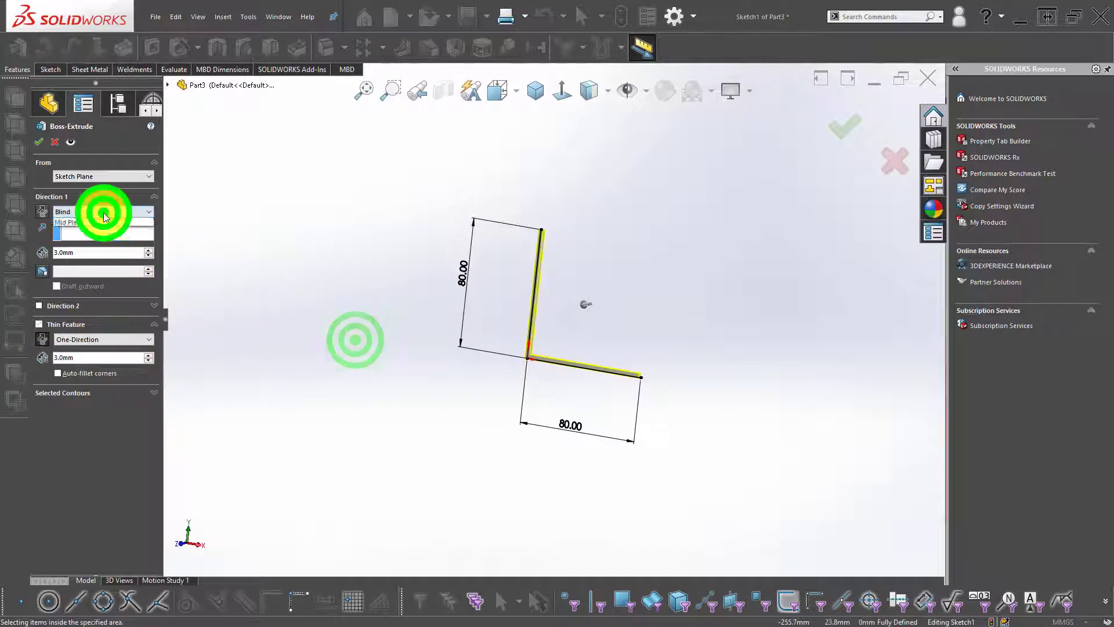
{"action": "left_click", "coordinate": [95, 259]}
{"action": "mouse_move", "coordinate": [305, 264]}
{"action": "middle_mouse_down"}
{"action": "mouse_move", "coordinate": [402, 345]}
{"action": "mouse_move", "coordinate": [382, 348]}
{"action": "middle_mouse_up"}
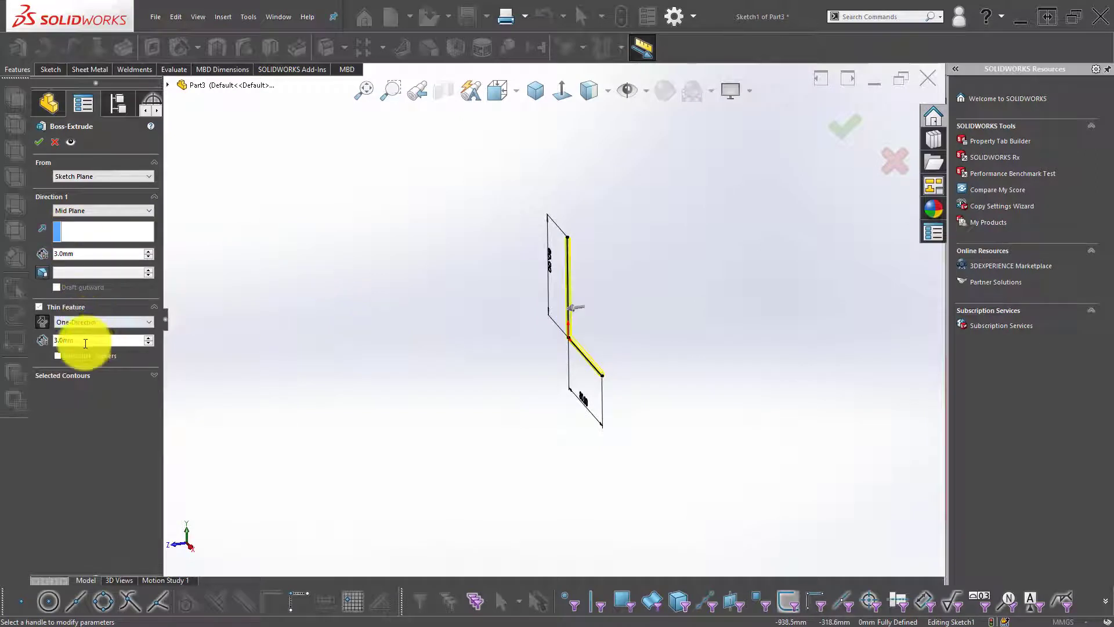
{"action": "double_click", "coordinate": [93, 254]}
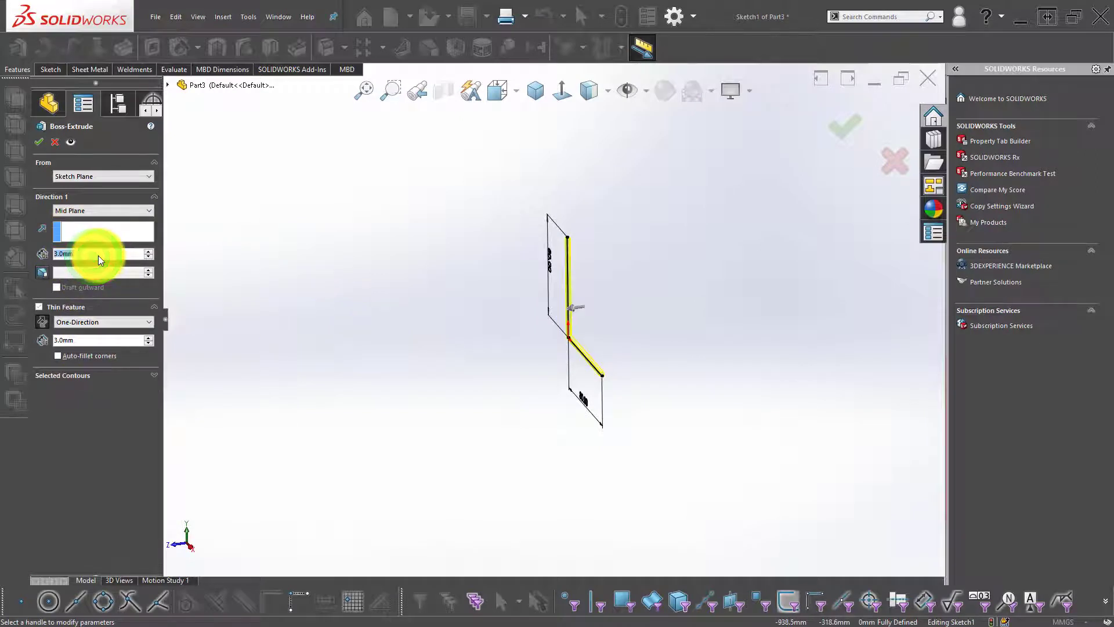
{"action": "type", "text": "50"}
{"action": "key", "text": "Return"}
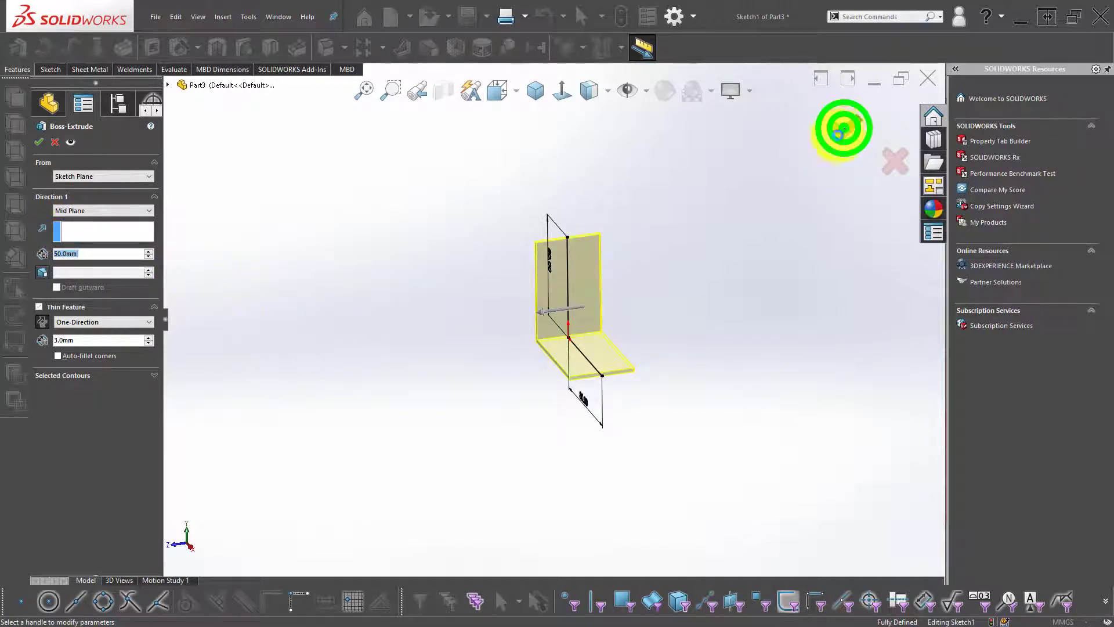
{"action": "left_click", "coordinate": [701, 206]}
{"action": "left_click", "coordinate": [536, 91]}
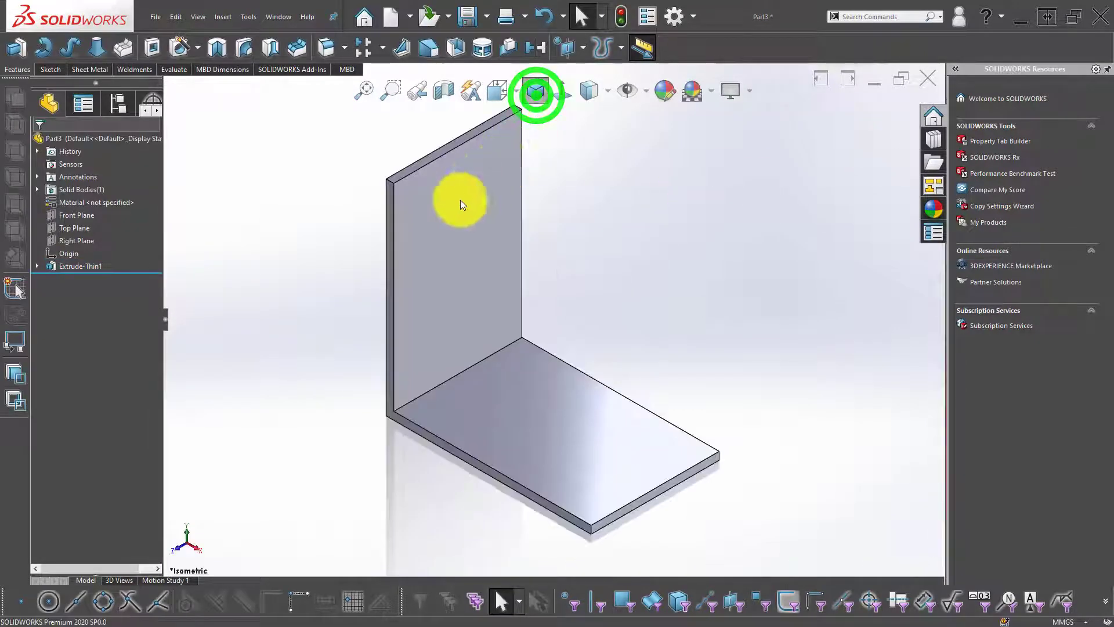
- Start a new sketch on the angle's end face, viewed Normal To
{"action": "middle_click", "coordinate": [324, 235]}
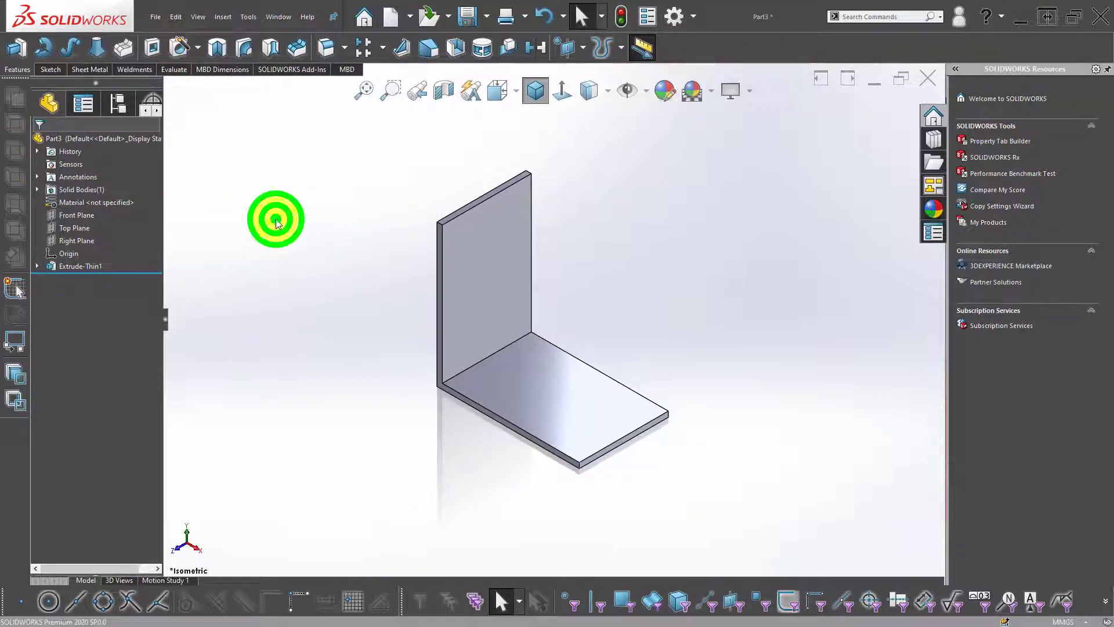
{"action": "mouse_move", "coordinate": [534, 289]}
{"action": "middle_mouse_down"}
{"action": "mouse_move", "coordinate": [490, 286]}
{"action": "mouse_move", "coordinate": [571, 167]}
{"action": "middle_mouse_up"}
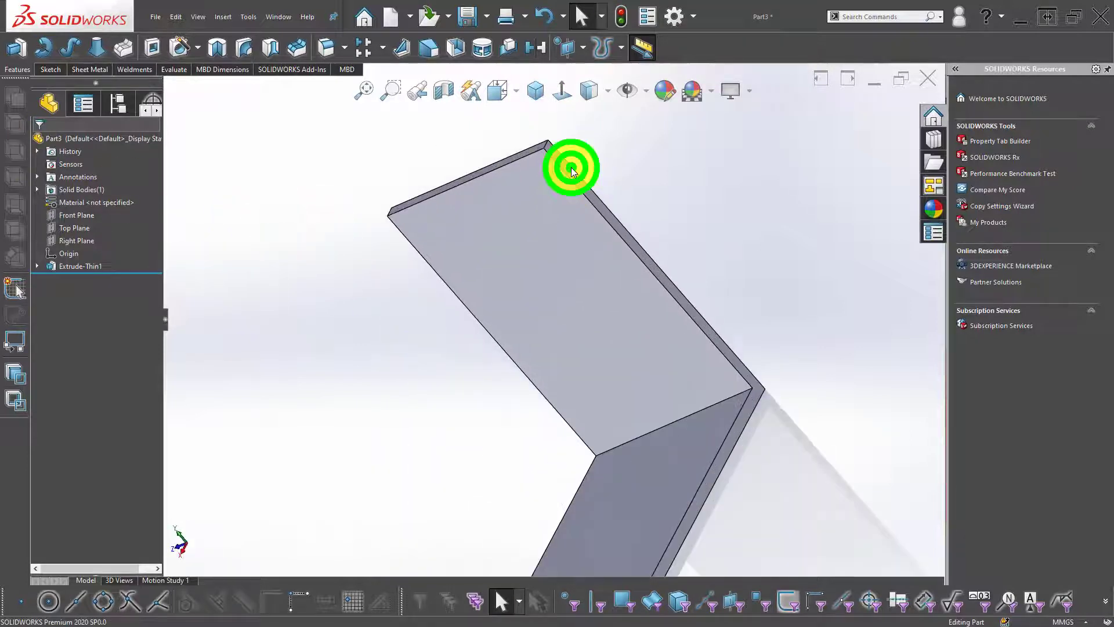
{"action": "left_click", "coordinate": [571, 167]}
{"action": "left_click", "coordinate": [618, 133]}
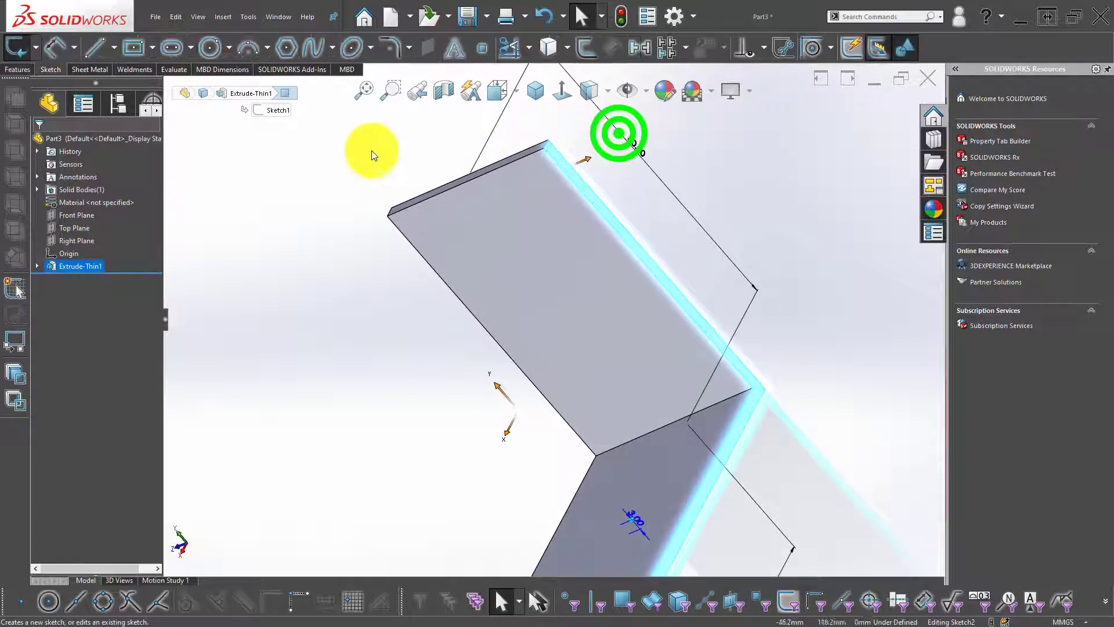
{"action": "left_click", "coordinate": [372, 152]}
{"action": "left_click", "coordinate": [560, 92]}
{"action": "left_click", "coordinate": [355, 252]}
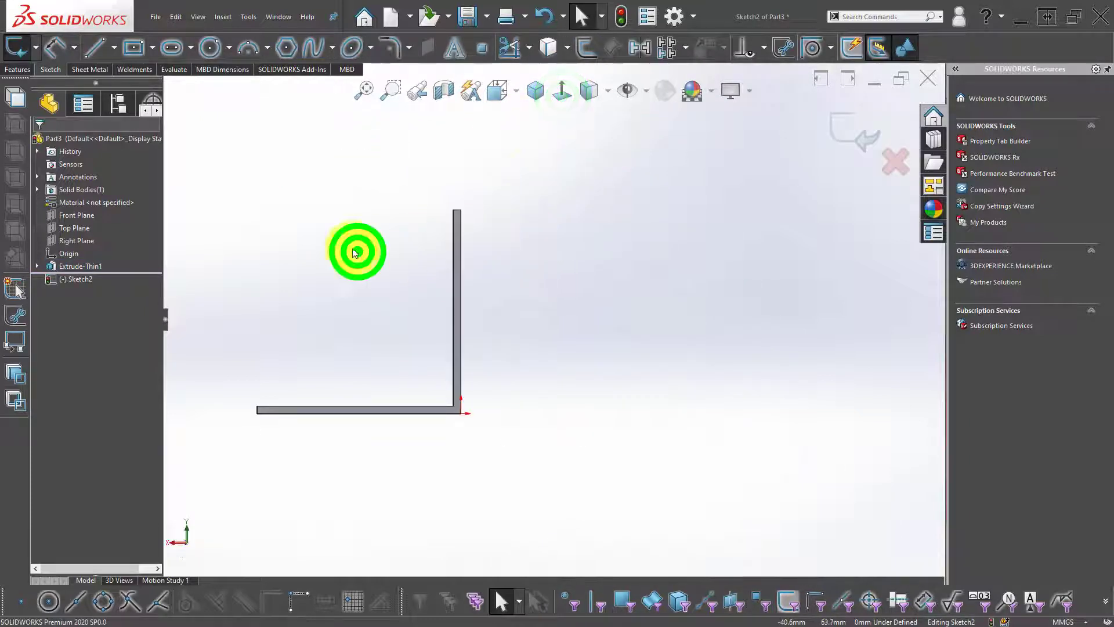
- Draw a closed triangle from the vertical leg's top to the horizontal leg's far end, then go isometric
{"action": "left_click", "coordinate": [90, 46]}
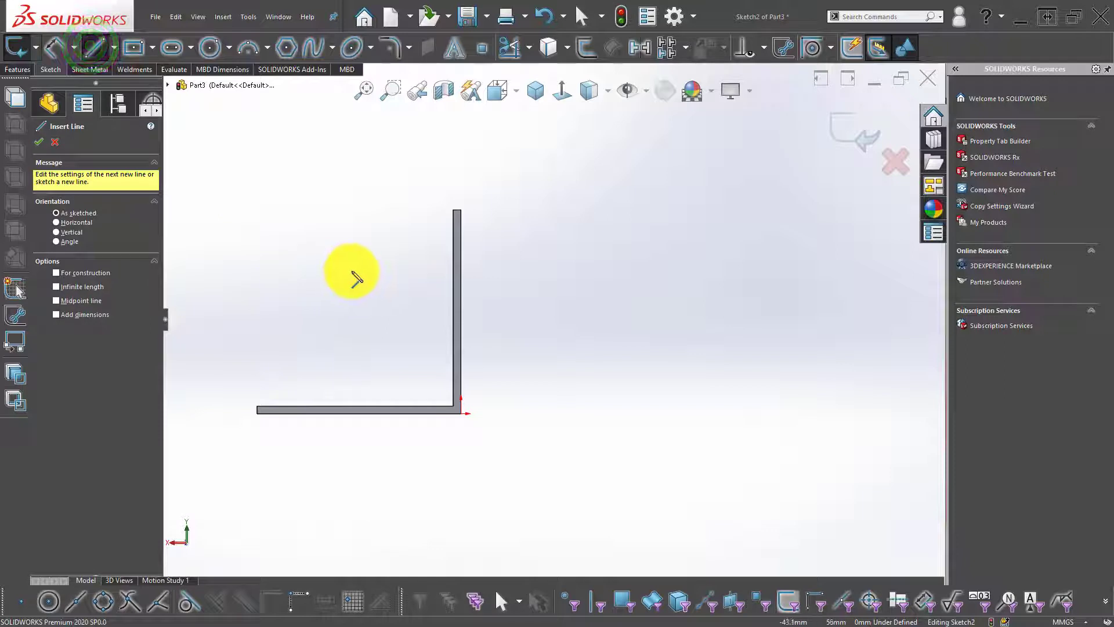
{"action": "left_click", "coordinate": [454, 210]}
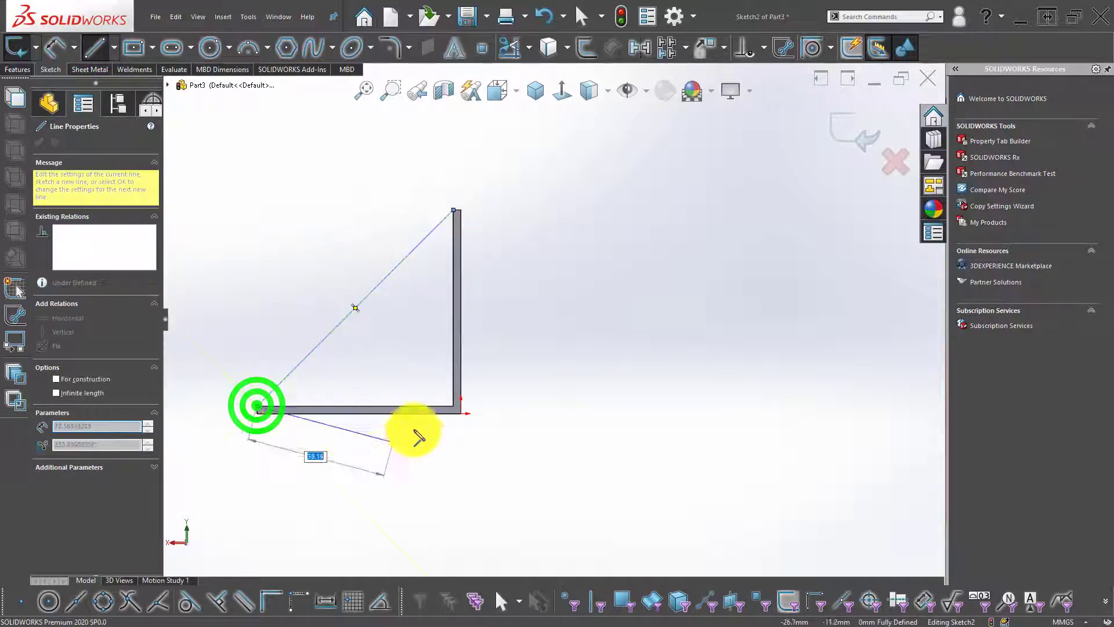
{"action": "left_click", "coordinate": [454, 405]}
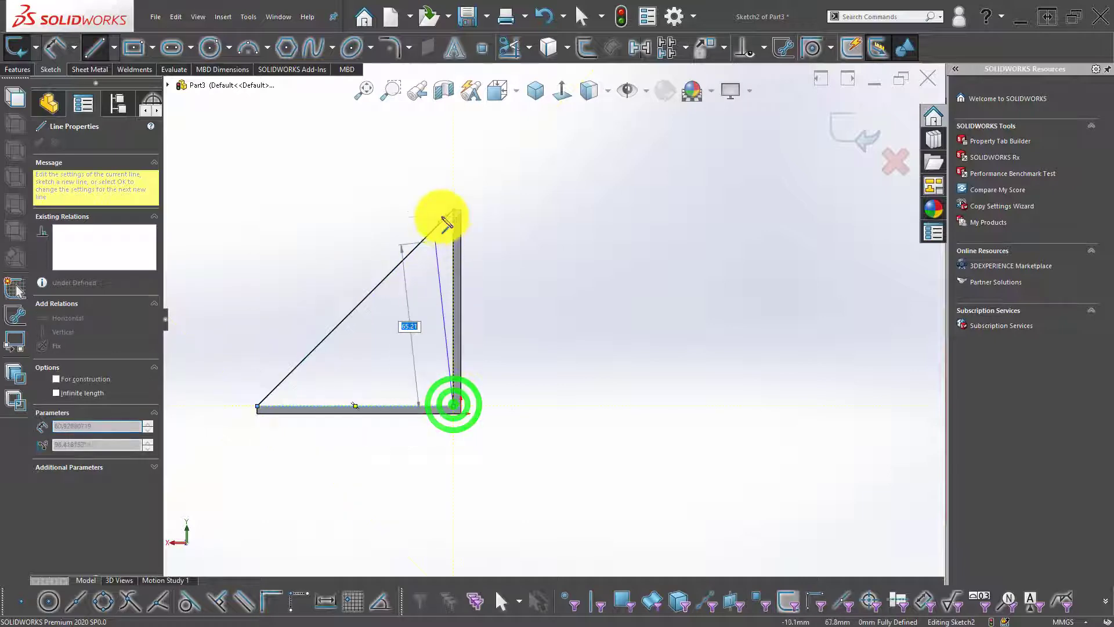
{"action": "left_click", "coordinate": [453, 210]}
{"action": "key", "text": "Escape"}
{"action": "key", "text": "ctrl+7"}
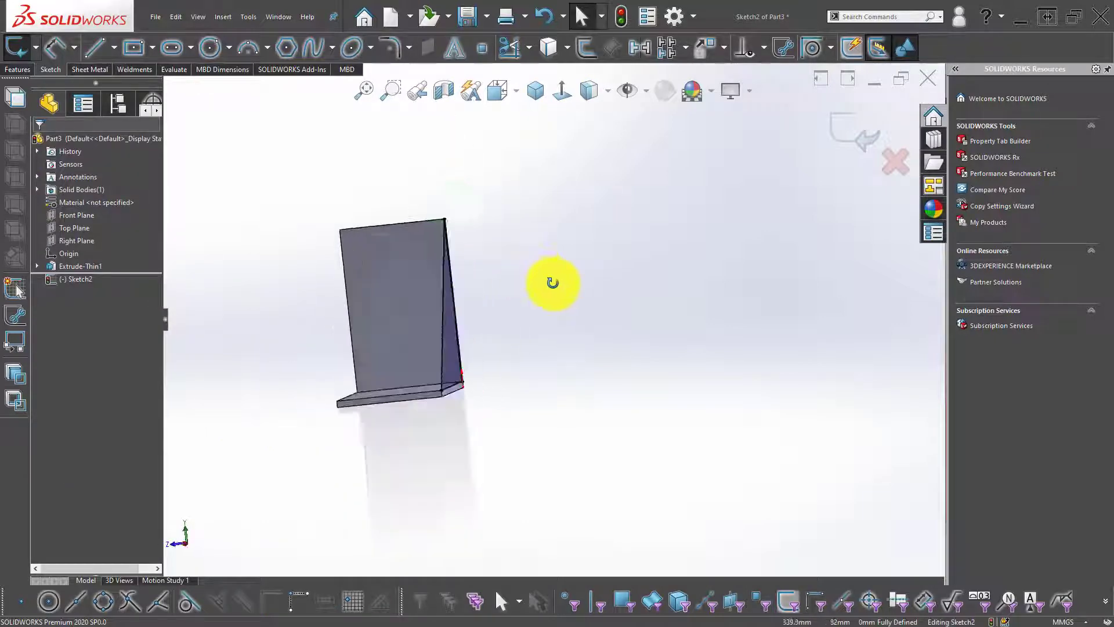
{"action": "left_click", "coordinate": [17, 65]}
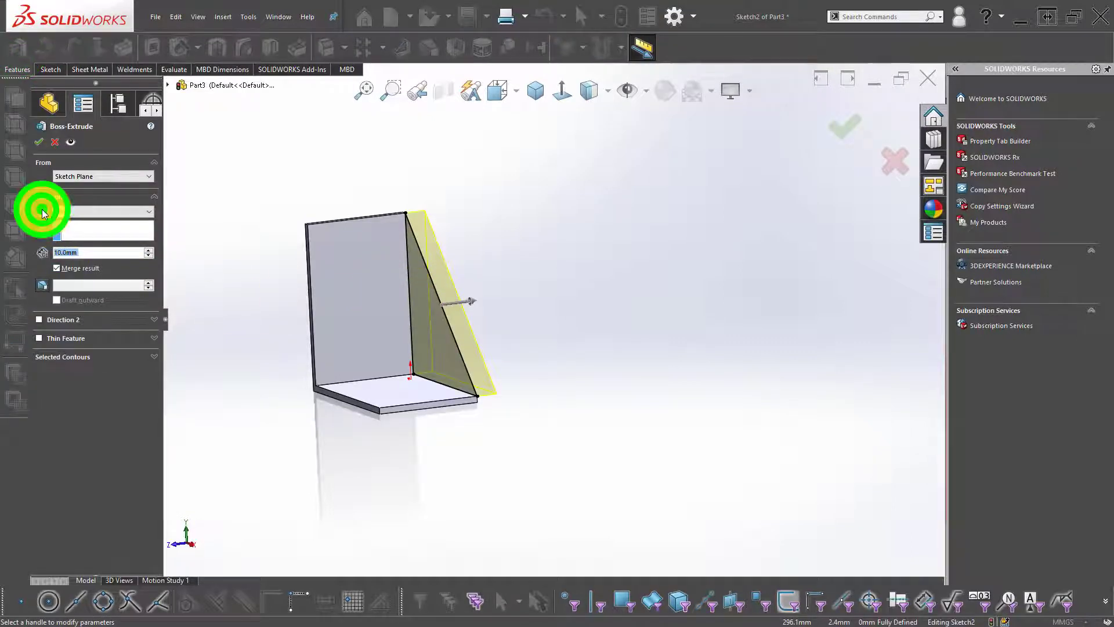
- Extrude the triangle 3 mm in the reversed direction into the angle as Boss-Extrude1
{"action": "left_click", "coordinate": [41, 211]}
{"action": "left_click", "coordinate": [93, 251]}
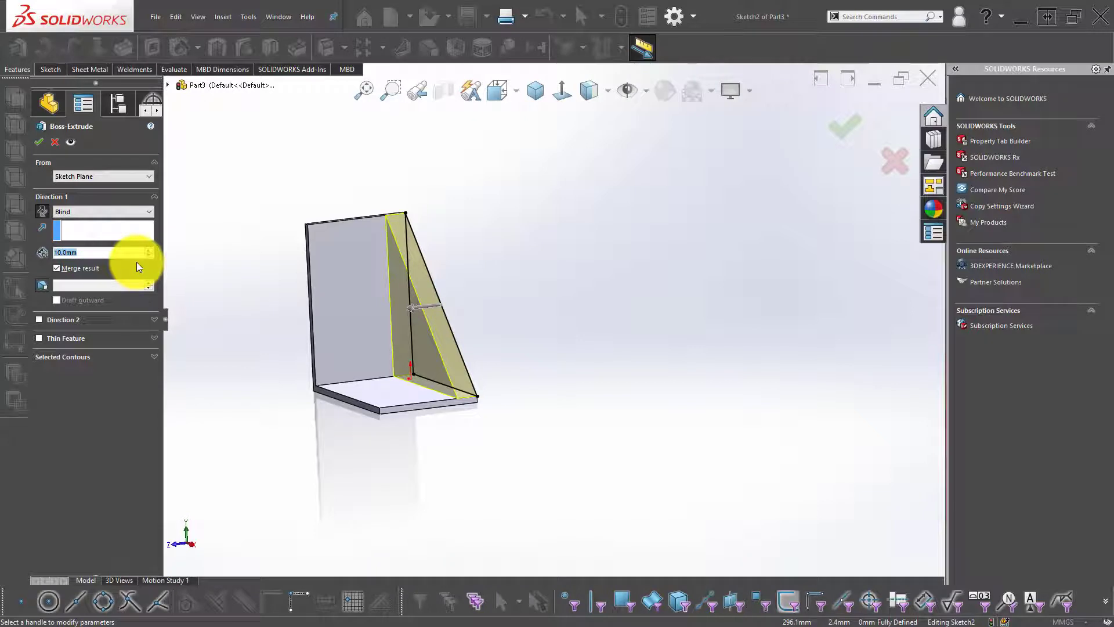
{"action": "type", "text": "3"}
{"action": "key", "text": "Return"}
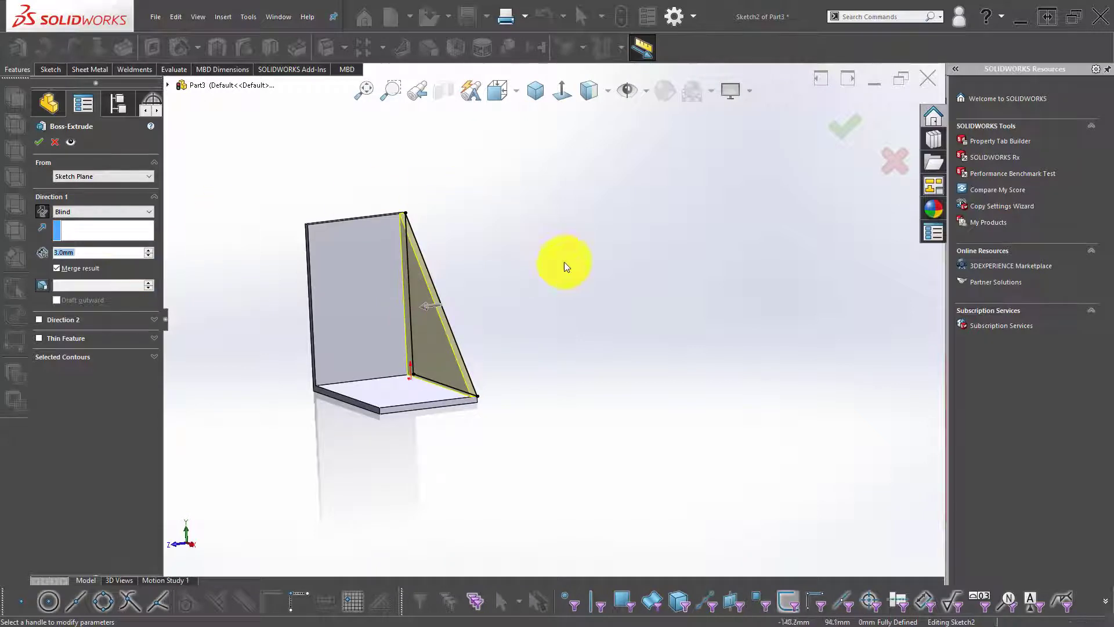
{"action": "left_click", "coordinate": [587, 251]}
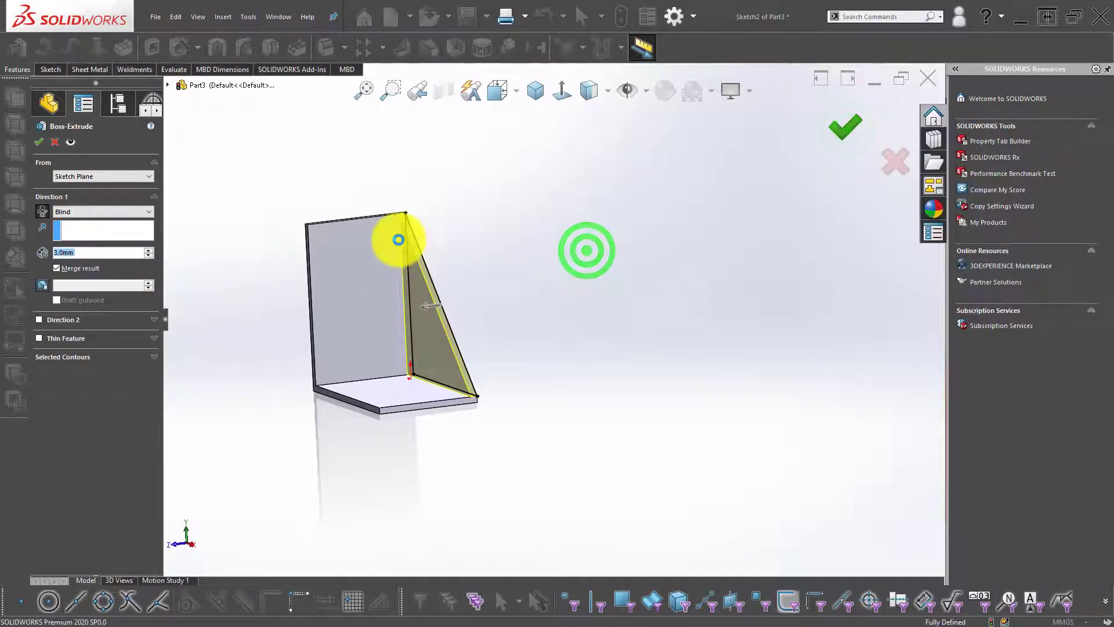
{"action": "mouse_move", "coordinate": [406, 246]}
{"action": "middle_mouse_down"}
{"action": "mouse_move", "coordinate": [511, 227]}
{"action": "mouse_move", "coordinate": [502, 231]}
{"action": "middle_mouse_up"}
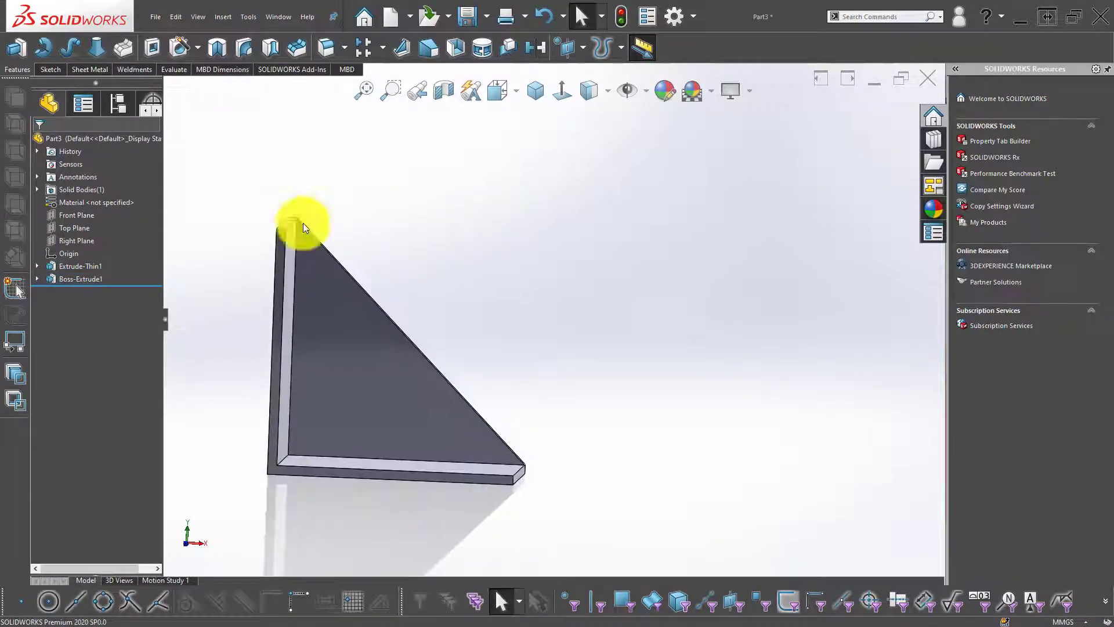
- Start a new sketch on the angle's outer upright face, viewed Normal To
{"action": "middle_click_drag", "start_coordinate": [355, 330], "coordinate": [306, 323]}
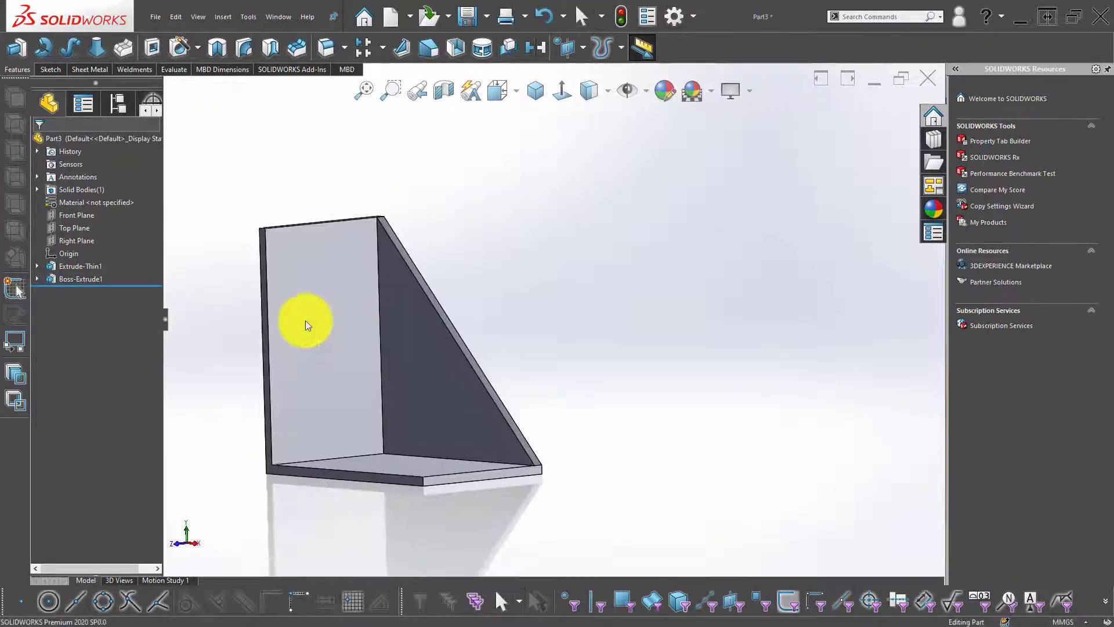
{"action": "left_click", "coordinate": [326, 283]}
{"action": "left_click", "coordinate": [381, 247]}
{"action": "left_click", "coordinate": [562, 292]}
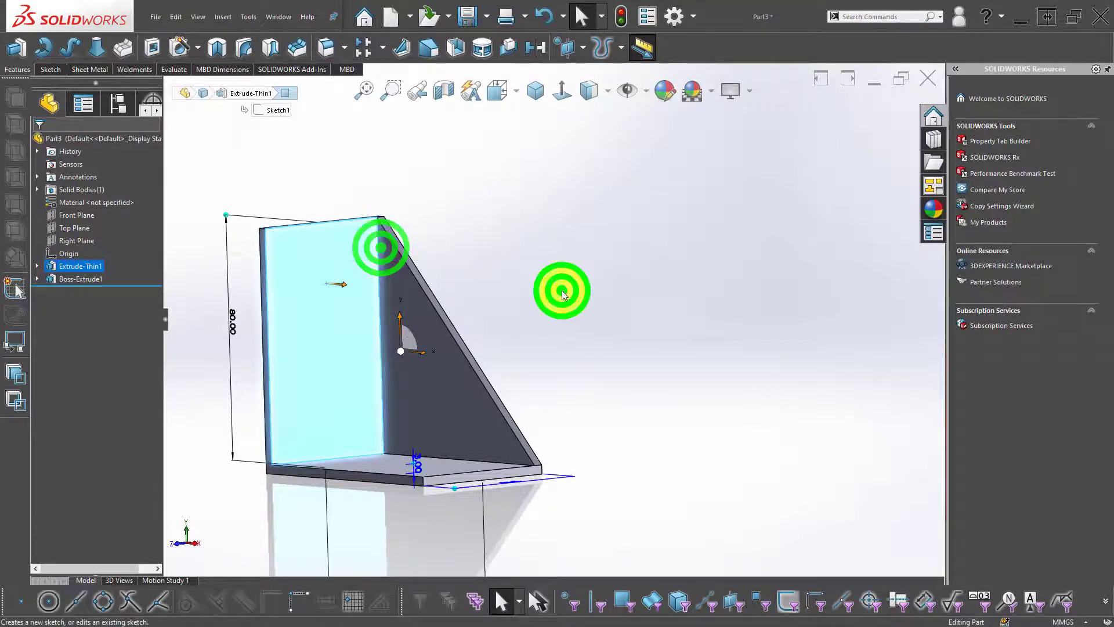
{"action": "middle_click_drag", "start_coordinate": [311, 333], "coordinate": [505, 324]}
{"action": "left_click", "coordinate": [398, 281]}
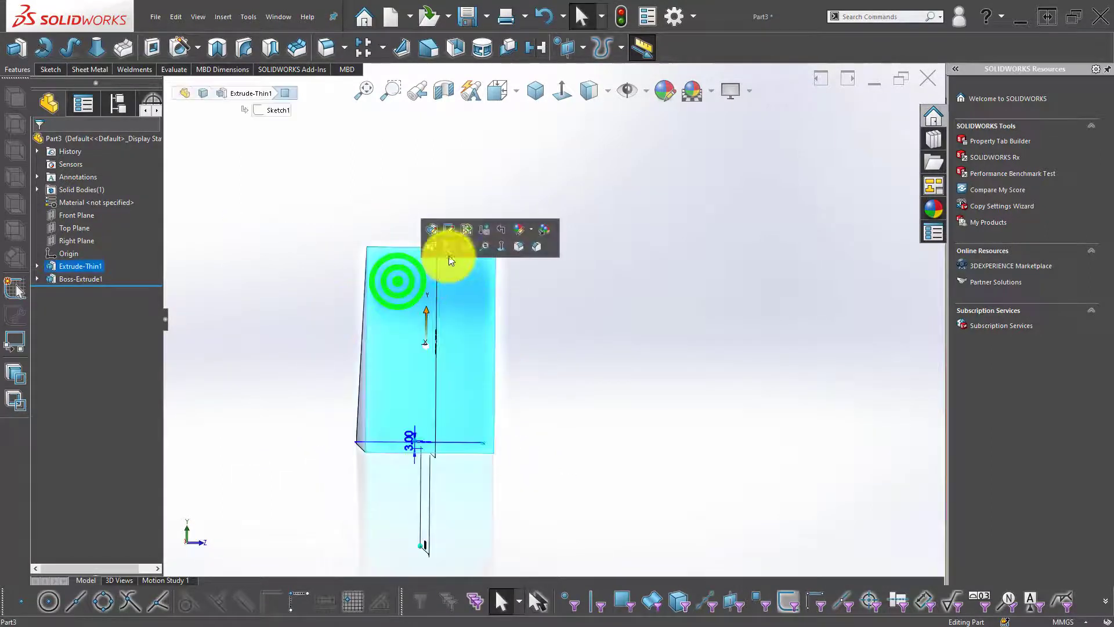
{"action": "left_click", "coordinate": [446, 248]}
{"action": "left_click", "coordinate": [477, 191]}
{"action": "left_click", "coordinate": [562, 94]}
{"action": "left_click", "coordinate": [628, 268]}
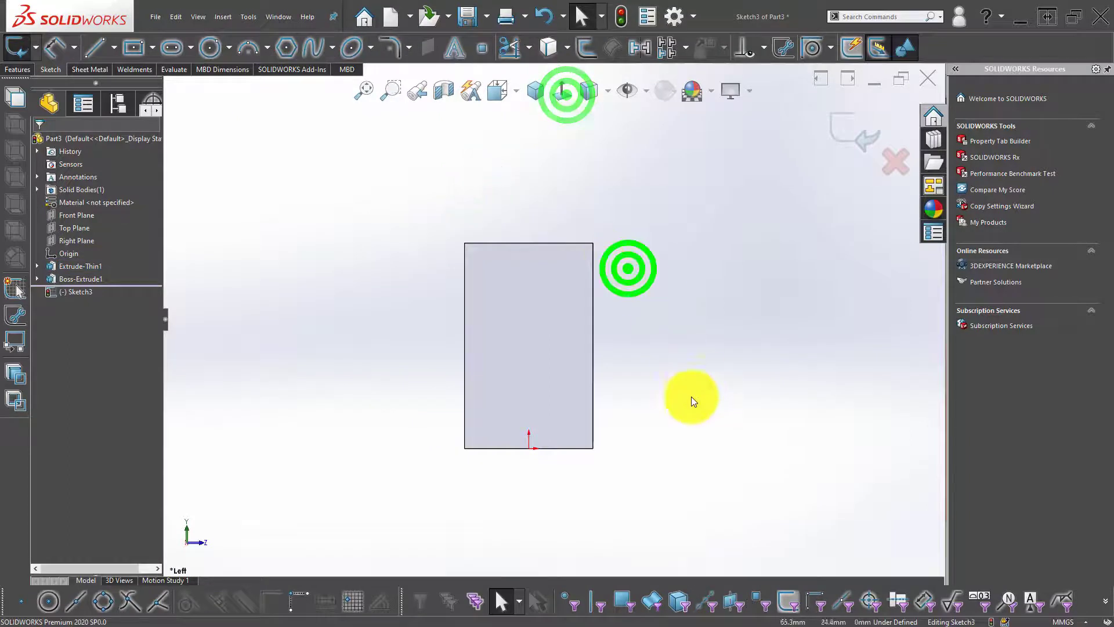
- Draw a vertical centerline from the face's top edge partway down
{"action": "left_click", "coordinate": [116, 44]}
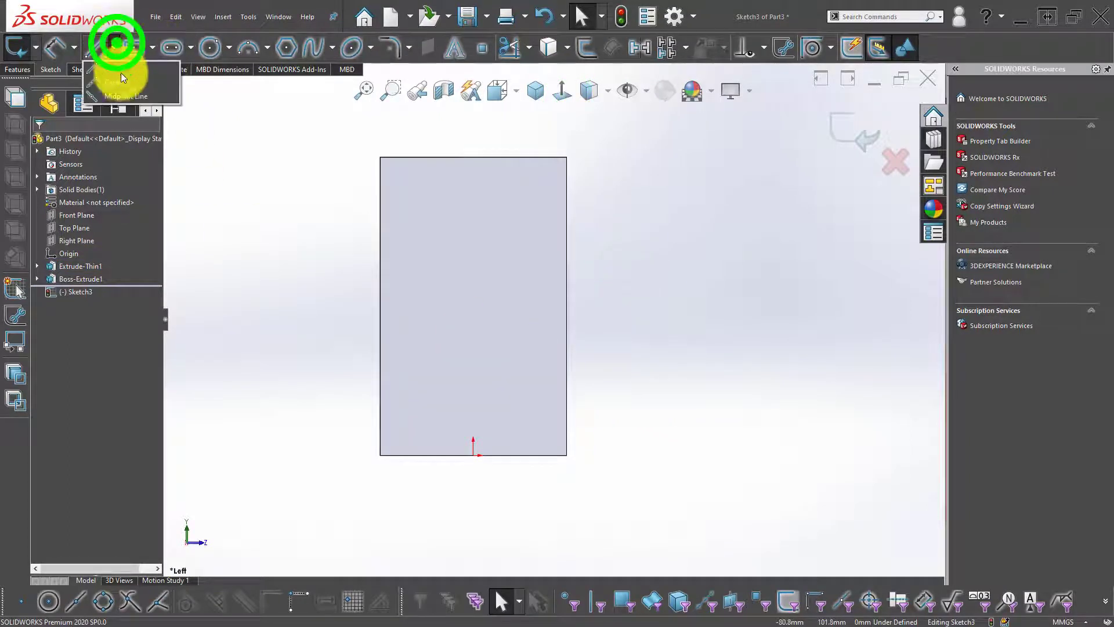
{"action": "left_click", "coordinate": [121, 72]}
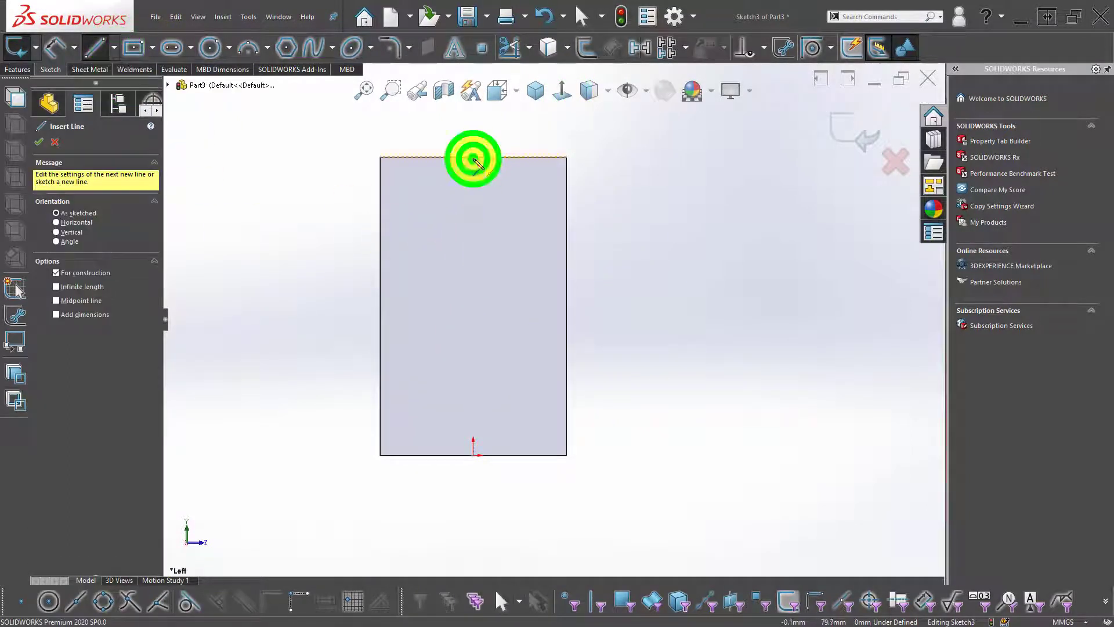
{"action": "left_click", "coordinate": [473, 208]}
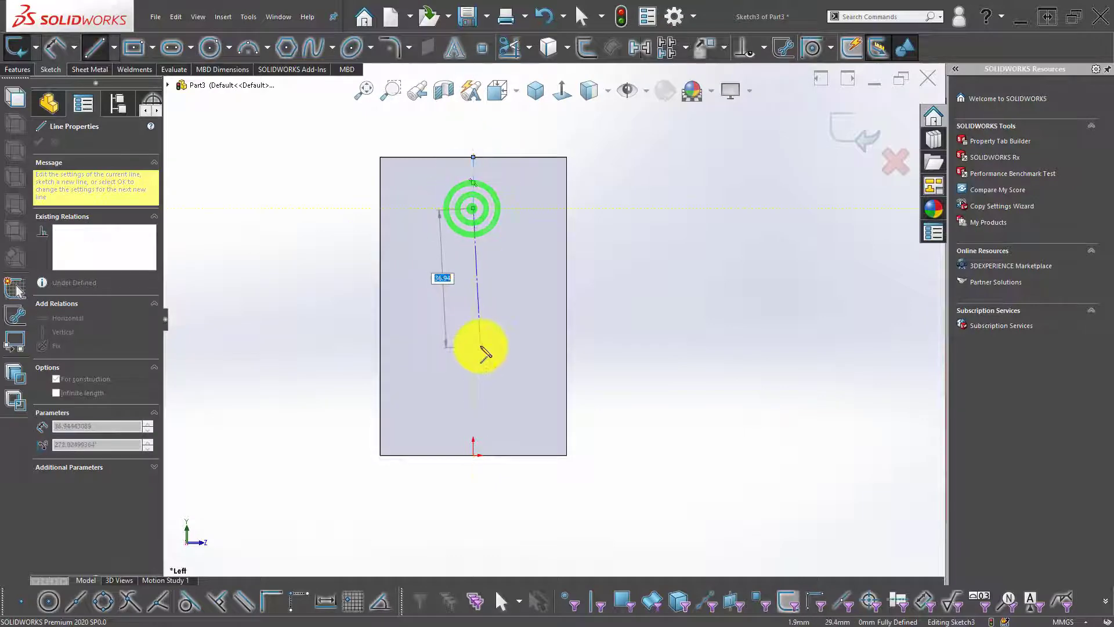
{"action": "left_click", "coordinate": [473, 366]}
{"action": "key", "text": "Escape"}
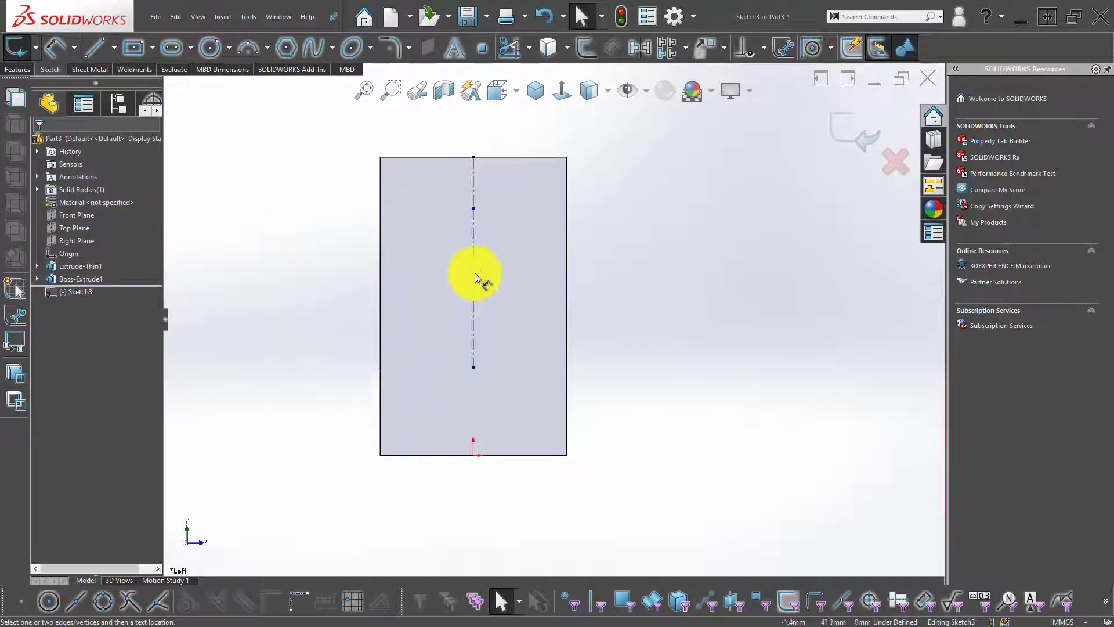
- Dimension the centerline 40 mm long and 12 mm below the top edge
{"action": "left_click", "coordinate": [473, 253]}
{"action": "left_click", "coordinate": [301, 292]}
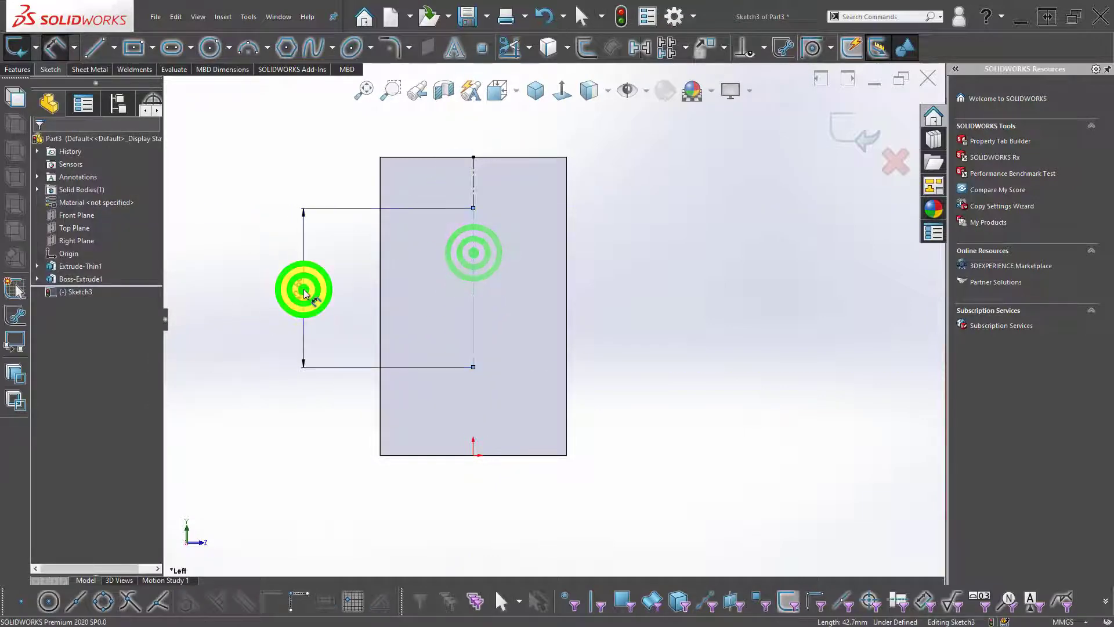
{"action": "type", "text": "40"}
{"action": "key", "text": "Return"}
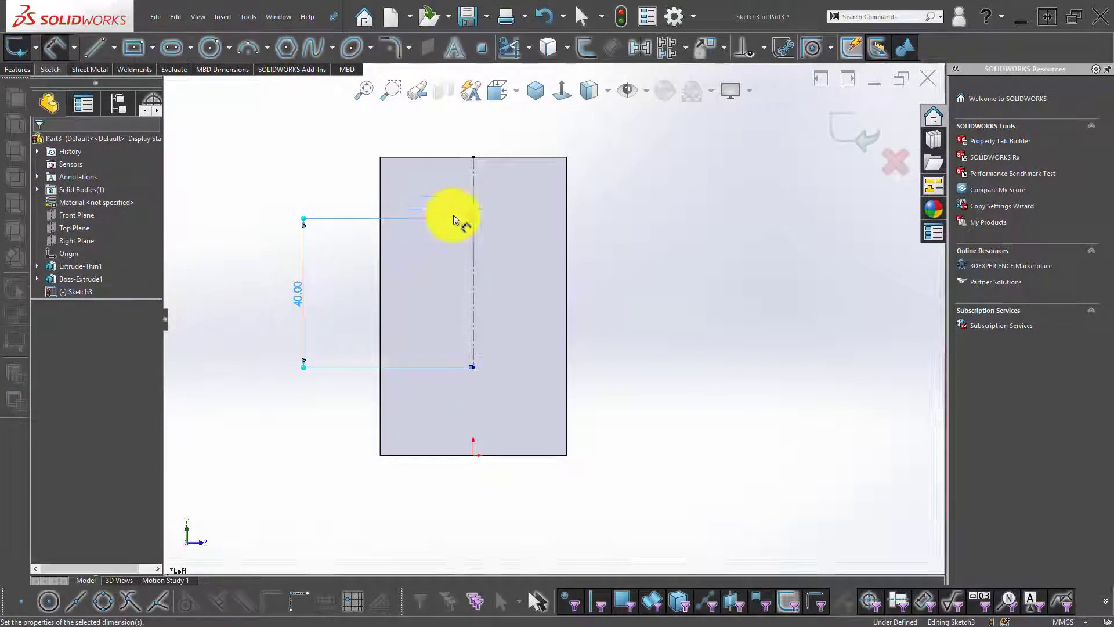
{"action": "left_click", "coordinate": [341, 183]}
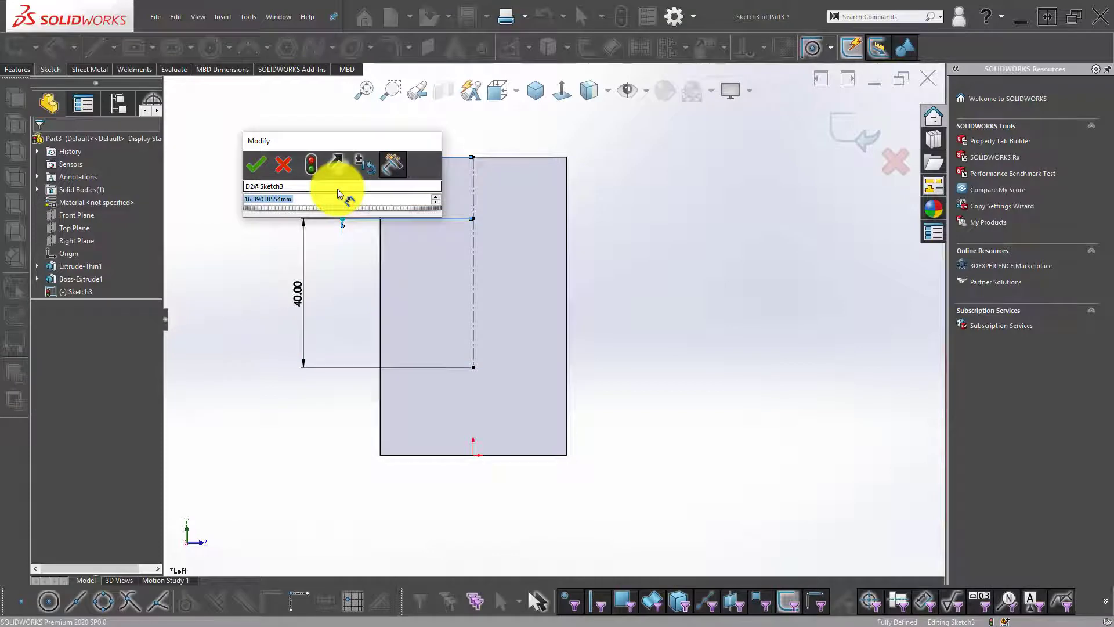
{"action": "type", "text": "12"}
{"action": "key", "text": "Return"}
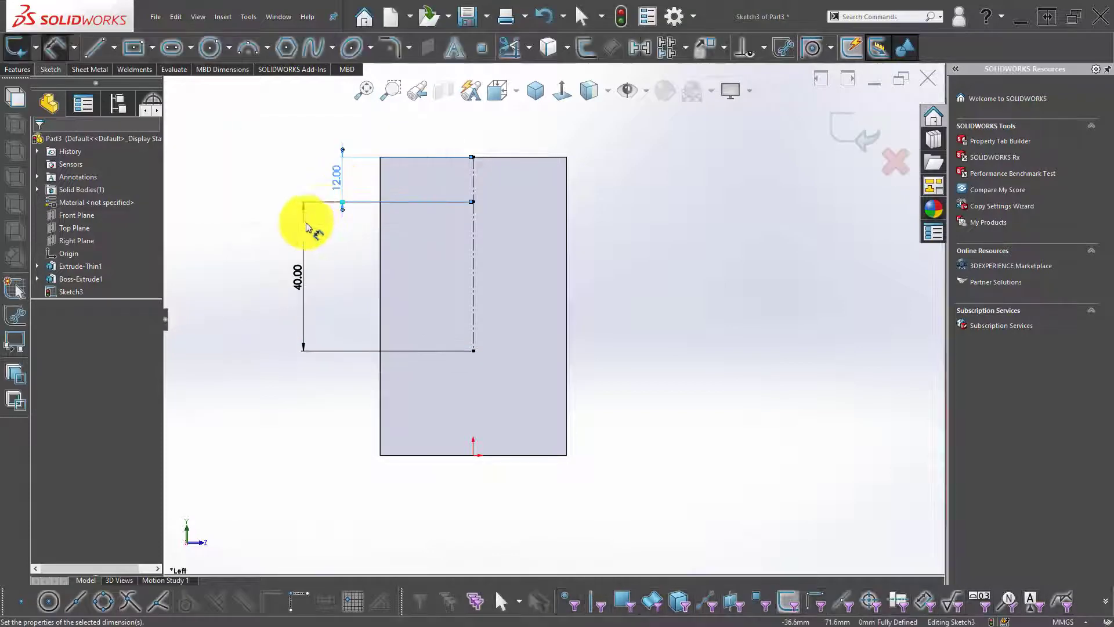
{"action": "left_click", "coordinate": [252, 194]}
{"action": "key", "text": "Escape"}
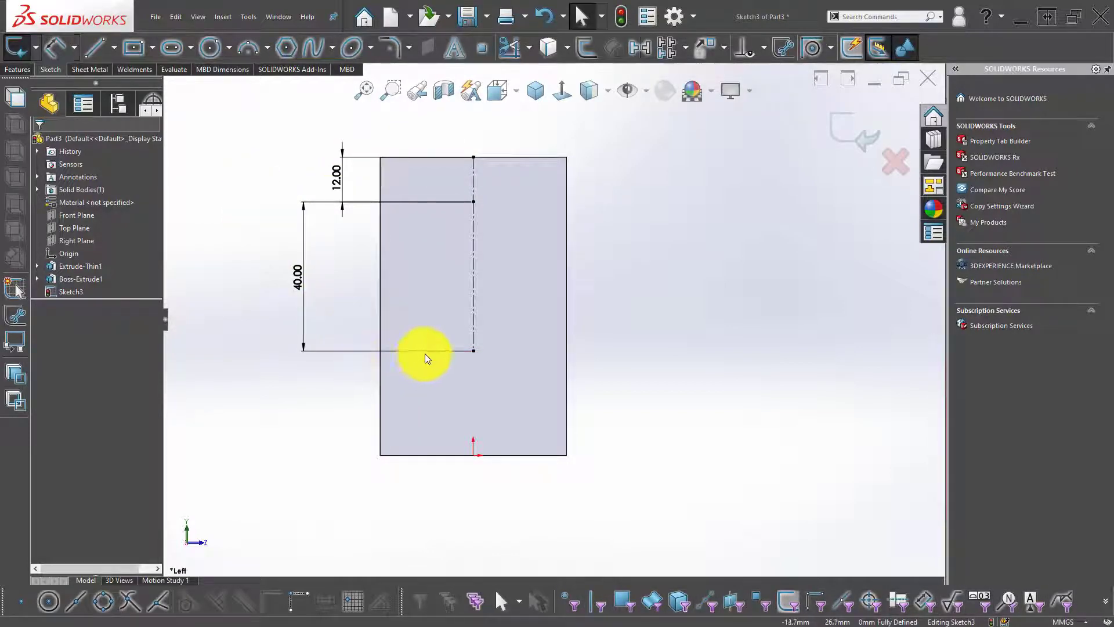
{"action": "left_click_drag", "start_coordinate": [290, 155], "coordinate": [256, 163]}
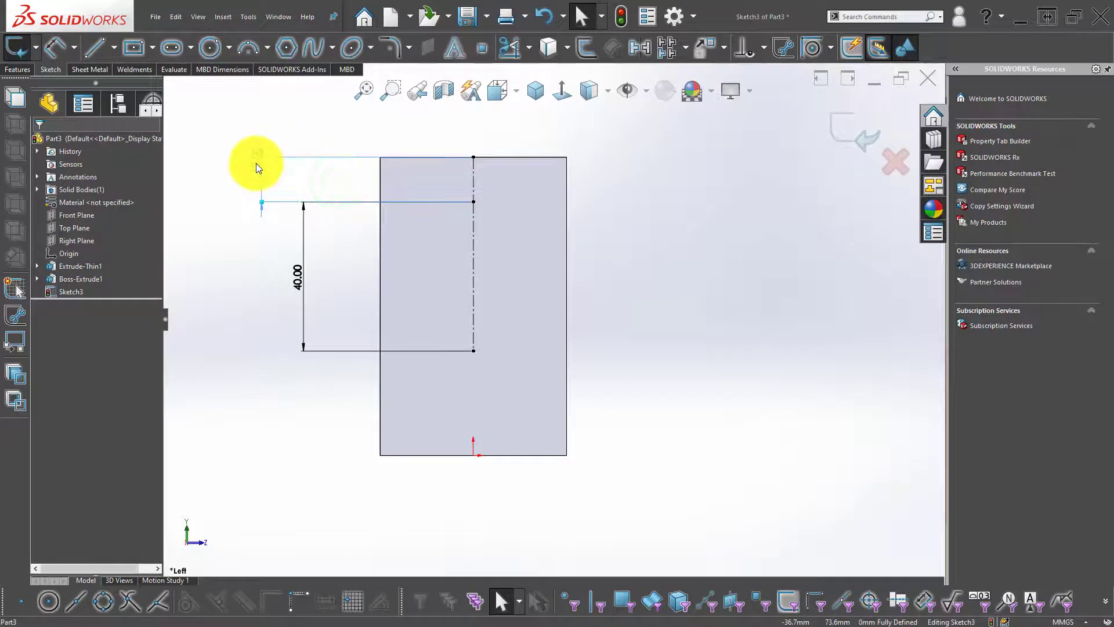
{"action": "left_click", "coordinate": [644, 299]}
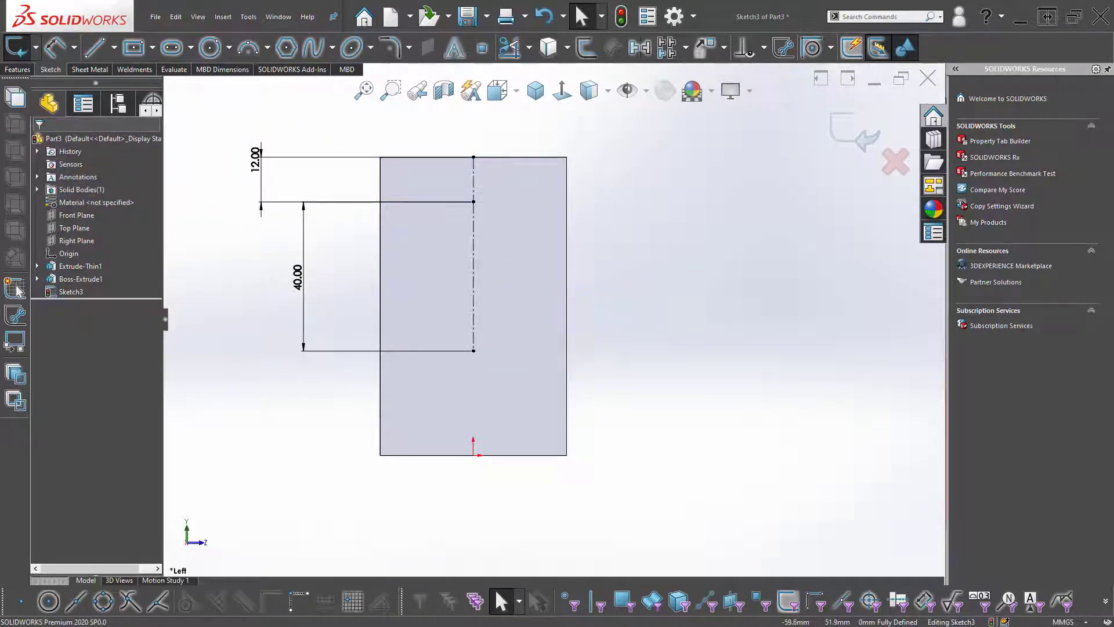
{"action": "middle_click_drag", "start_coordinate": [612, 287], "coordinate": [805, 224]}
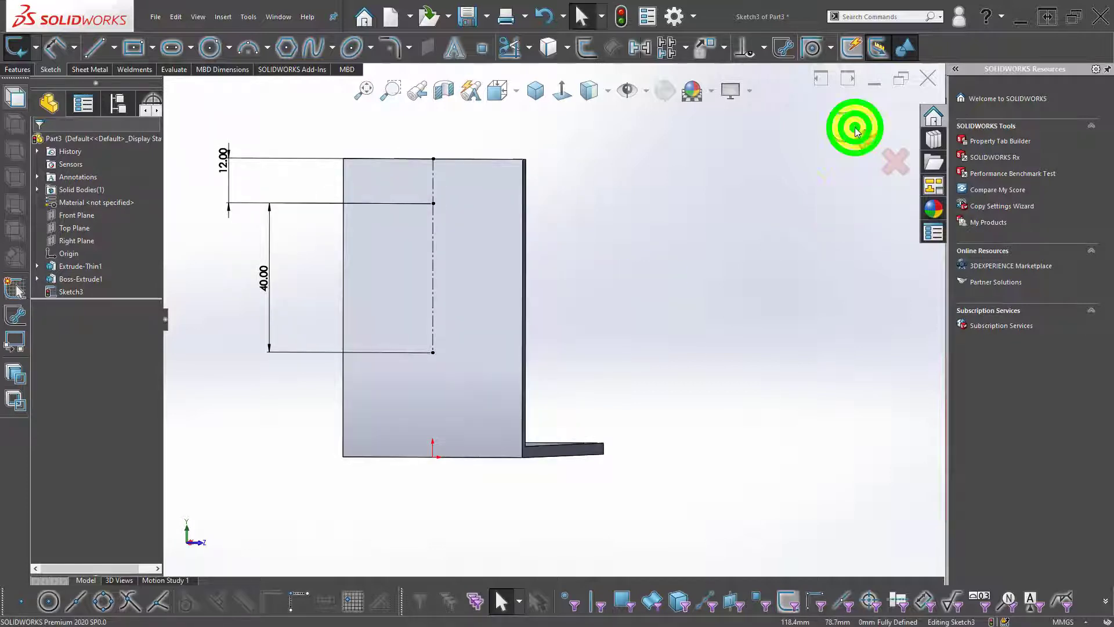
- Exit the sketch and place Hole Wizard holes at both centerline endpoints
{"action": "left_click", "coordinate": [180, 46]}
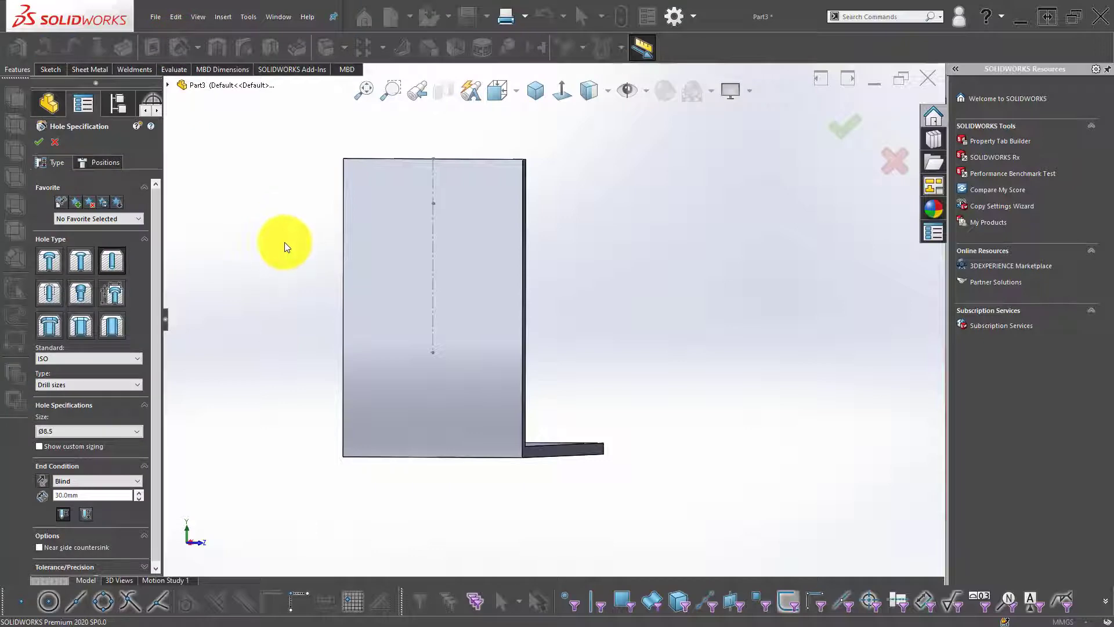
{"action": "left_click", "coordinate": [122, 279]}
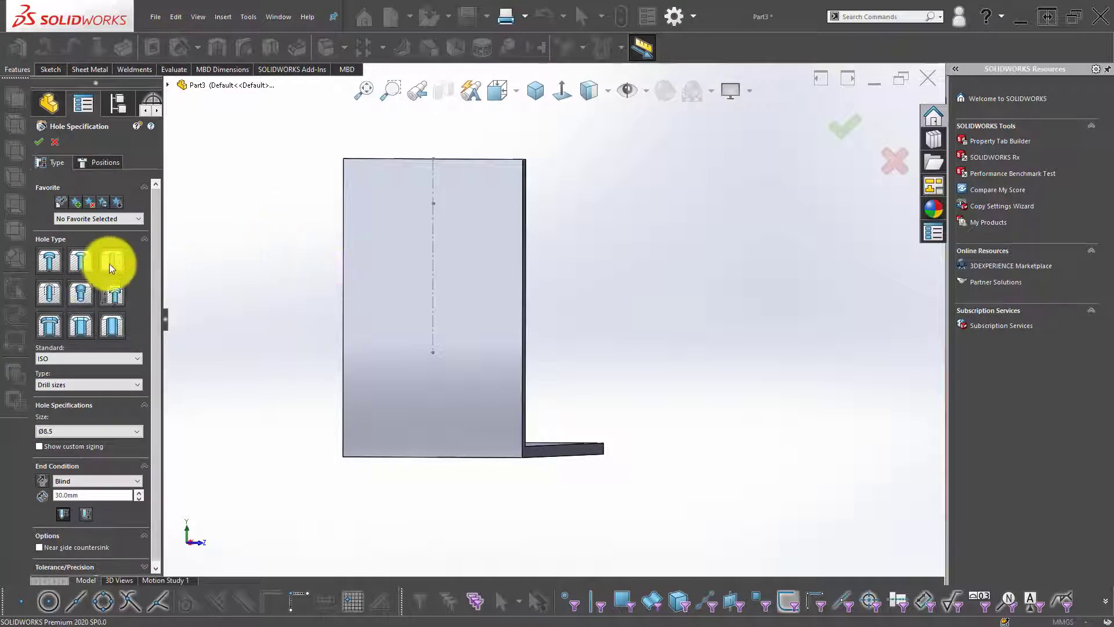
{"action": "left_click", "coordinate": [106, 260]}
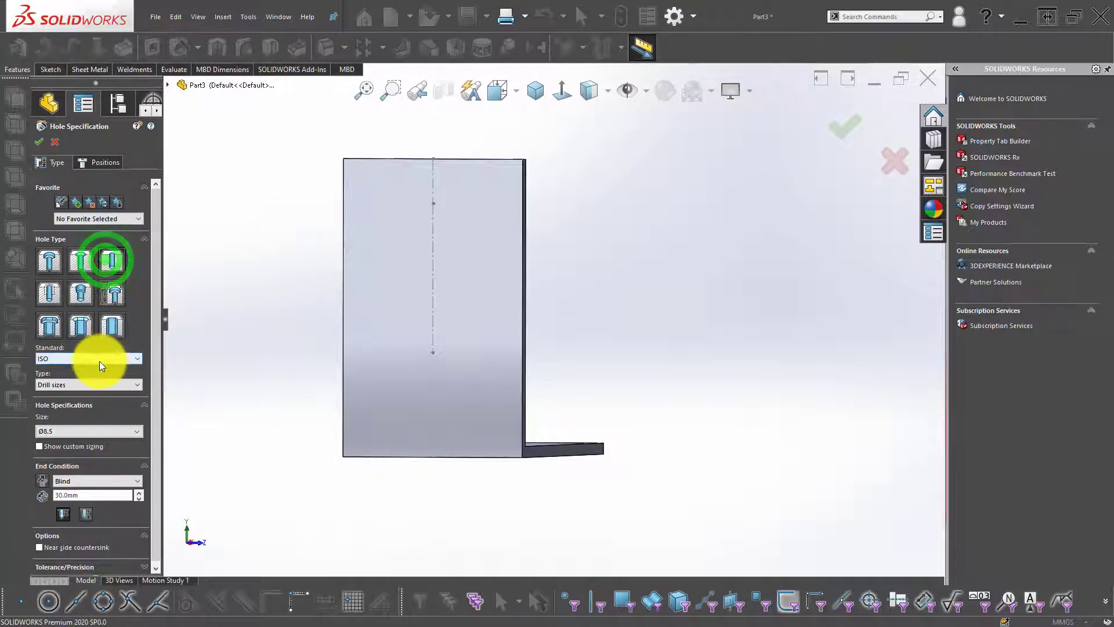
{"action": "left_click", "coordinate": [106, 162]}
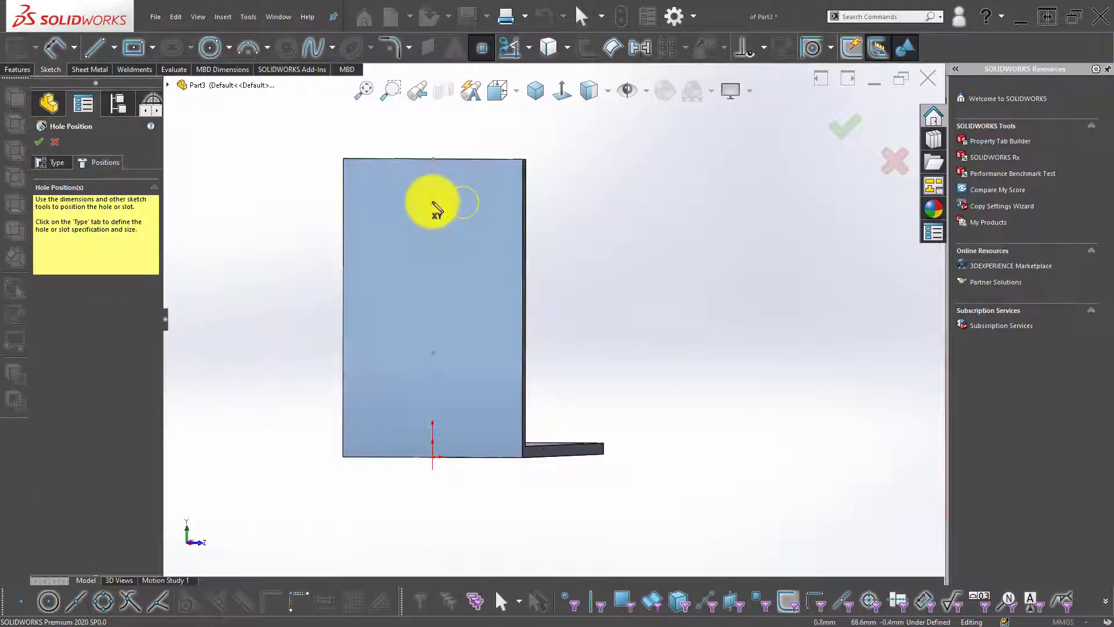
{"action": "left_click", "coordinate": [433, 203]}
{"action": "left_click", "coordinate": [433, 352]}
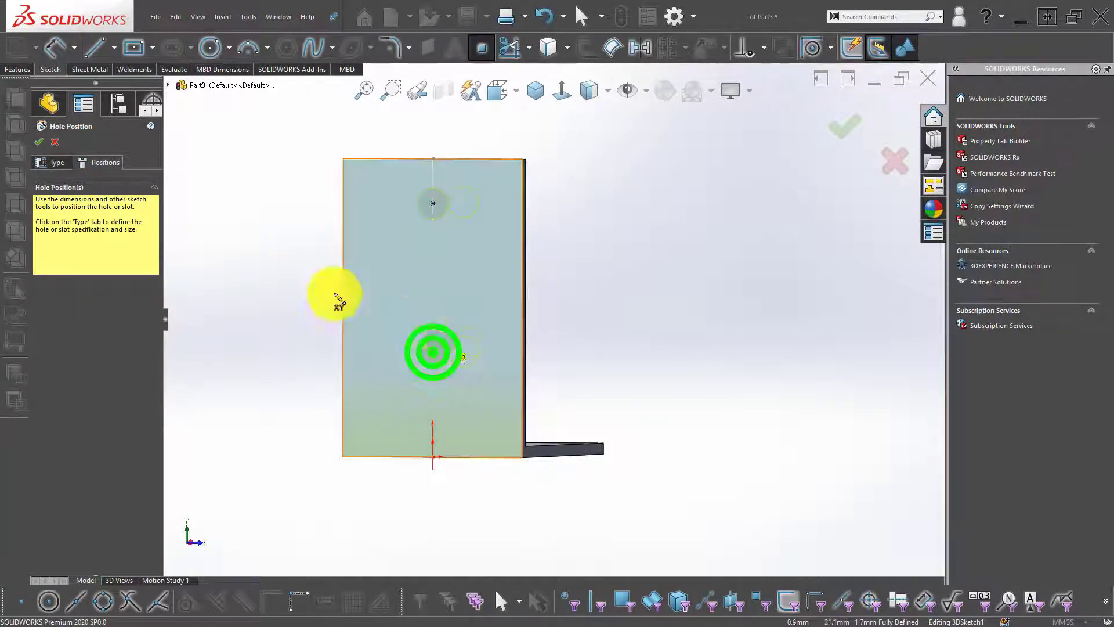
- Set the Ø8.5 holes' end condition to Through All and confirm the feature
{"action": "left_click", "coordinate": [55, 163]}
{"action": "left_click", "coordinate": [102, 482]}
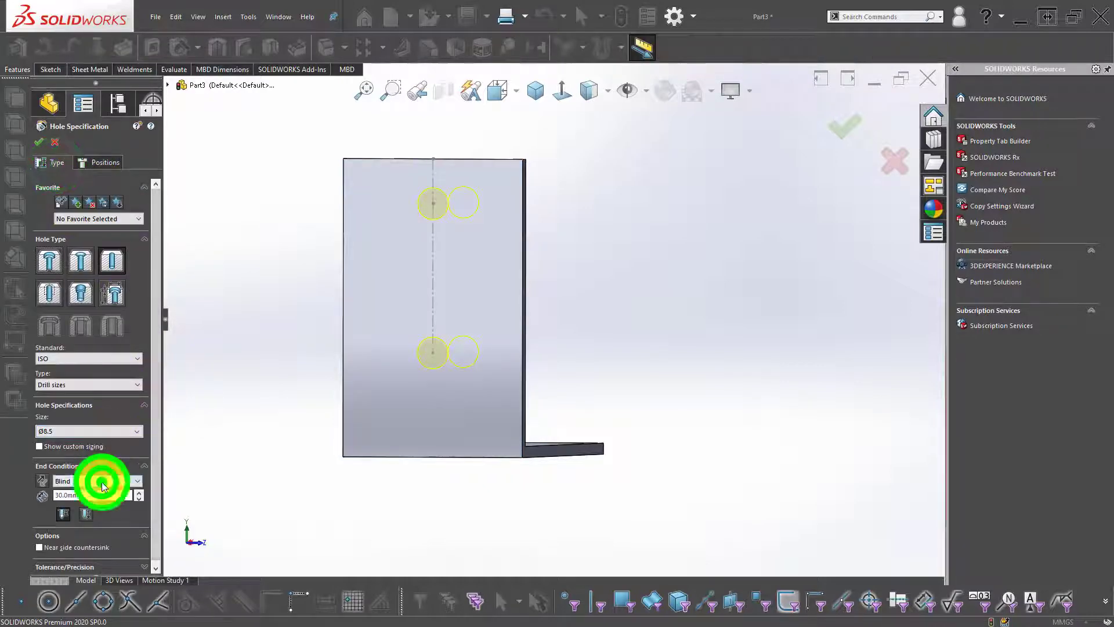
{"action": "left_click", "coordinate": [87, 498]}
{"action": "left_click", "coordinate": [835, 129]}
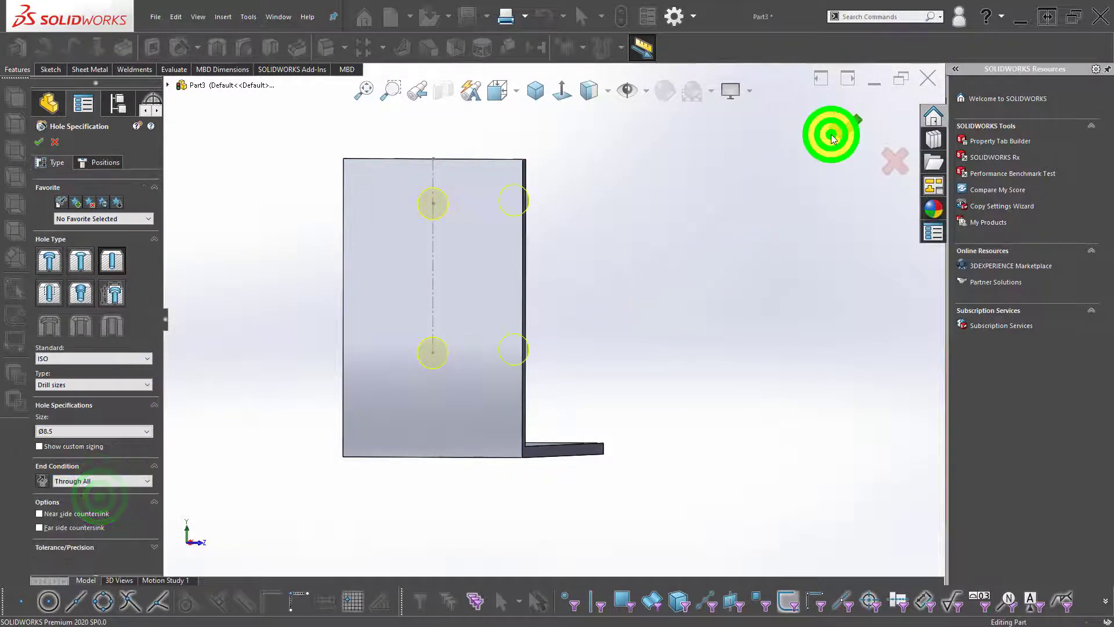
{"action": "left_click", "coordinate": [743, 231]}
{"action": "middle_click_drag", "start_coordinate": [590, 446], "coordinate": [431, 341]}
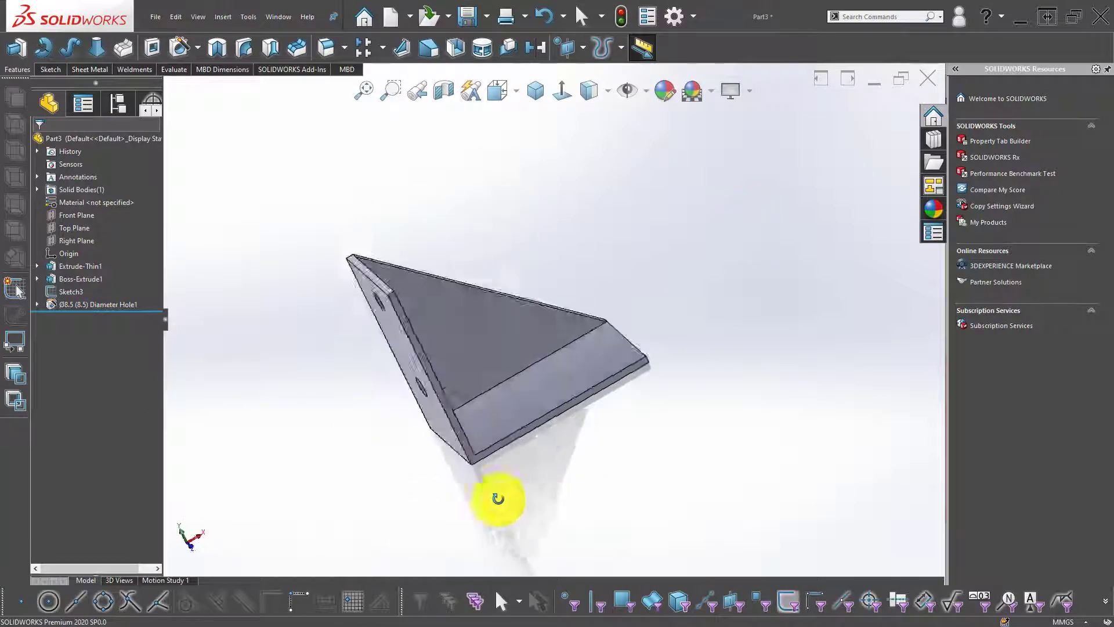
- Start a new sketch on the flange face, viewed Normal To
{"action": "left_click", "coordinate": [541, 268]}
{"action": "left_click", "coordinate": [587, 233]}
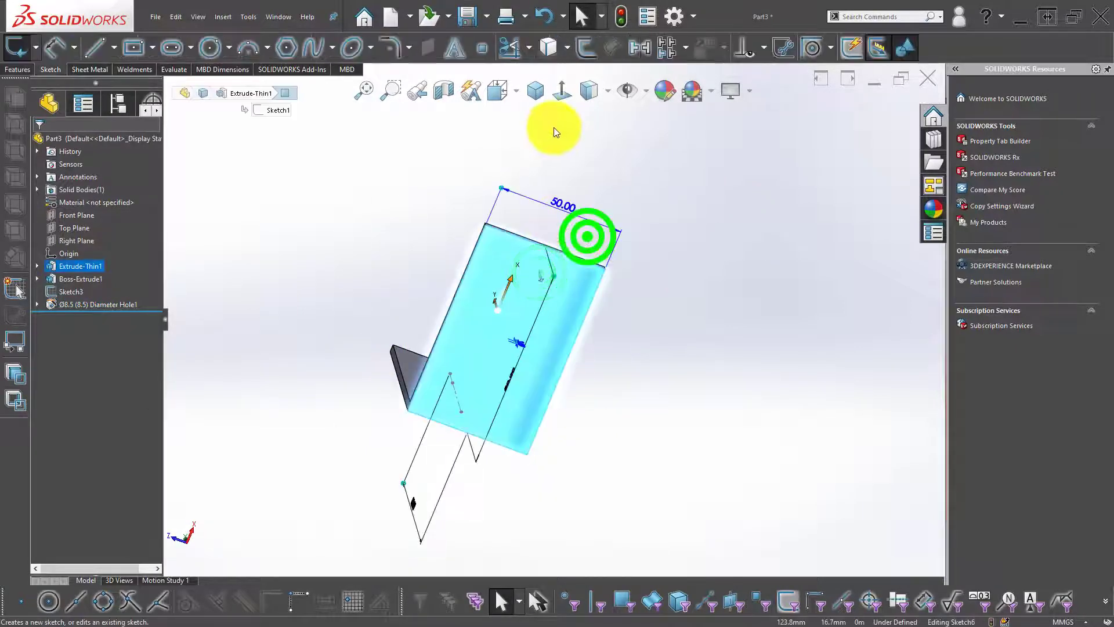
{"action": "left_click", "coordinate": [554, 127]}
{"action": "left_click", "coordinate": [564, 92]}
{"action": "mouse_move", "coordinate": [584, 333]}
{"action": "middle_mouse_down"}
{"action": "mouse_move", "coordinate": [656, 368]}
{"action": "mouse_move", "coordinate": [574, 231]}
{"action": "middle_mouse_up"}
{"action": "left_click", "coordinate": [563, 96]}
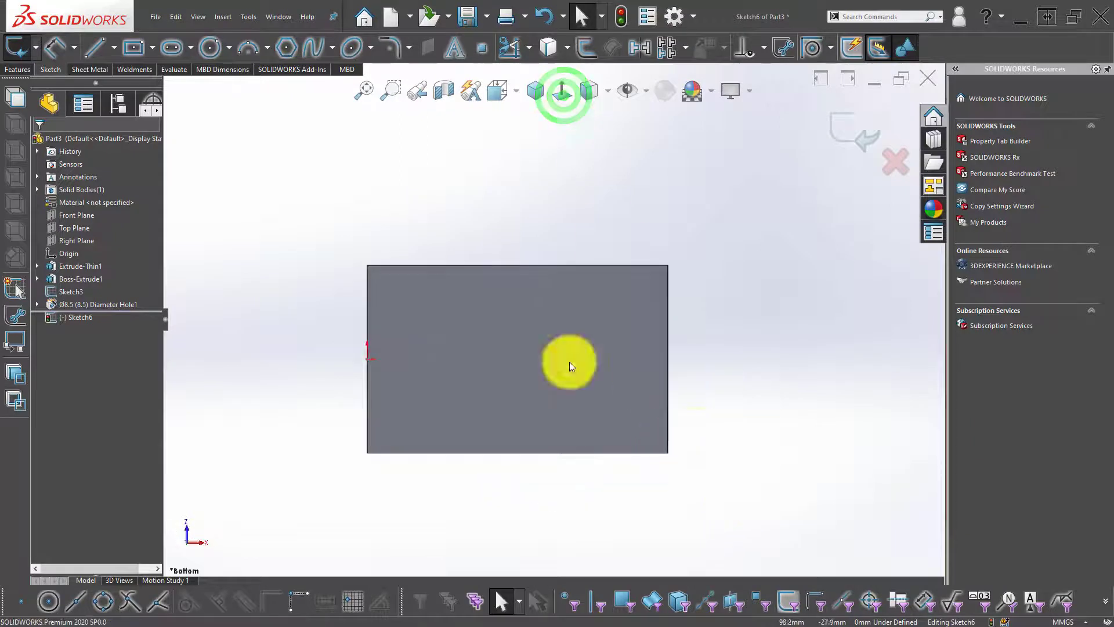
- Draw a horizontal two-segment line starting at the flange's right edge
{"action": "left_click", "coordinate": [117, 40]}
{"action": "left_click", "coordinate": [116, 66]}
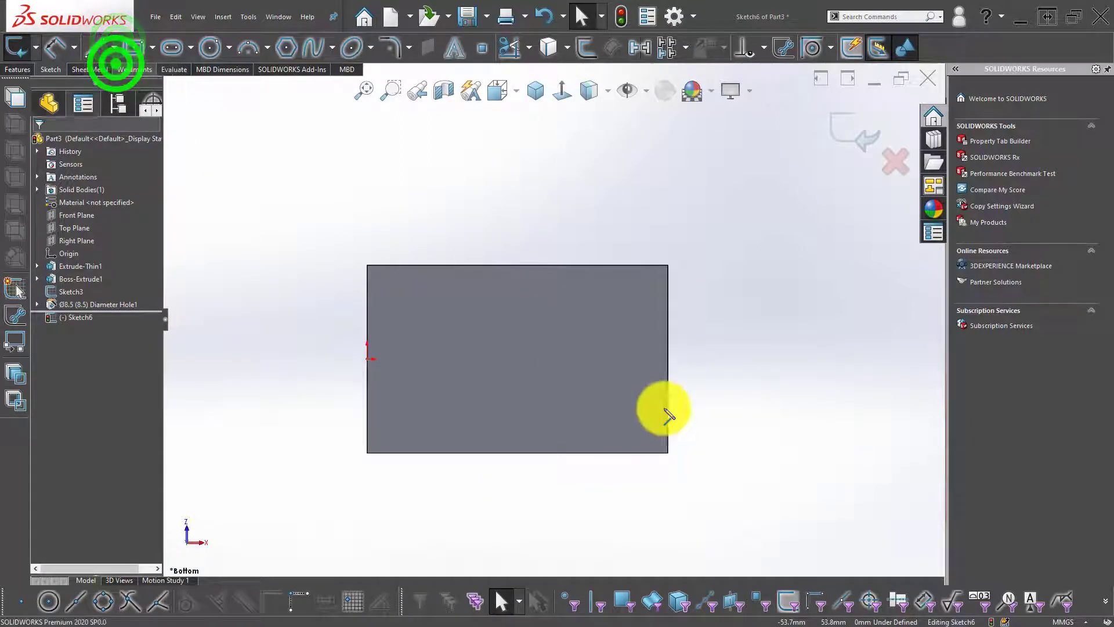
{"action": "left_click", "coordinate": [668, 360]}
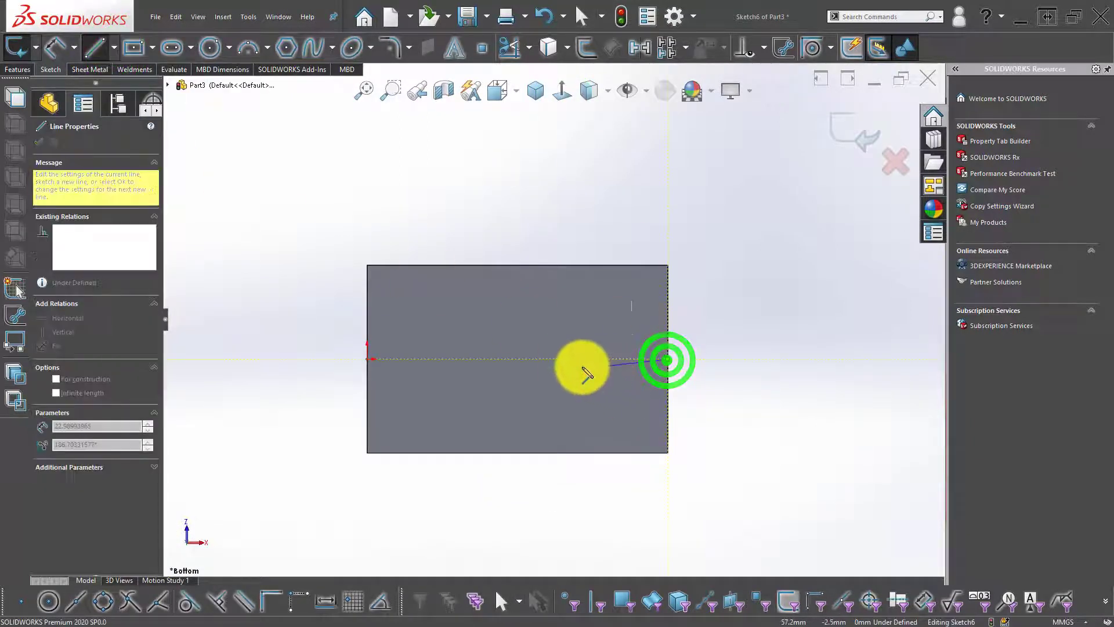
{"action": "left_click", "coordinate": [584, 359]}
{"action": "left_click", "coordinate": [457, 360]}
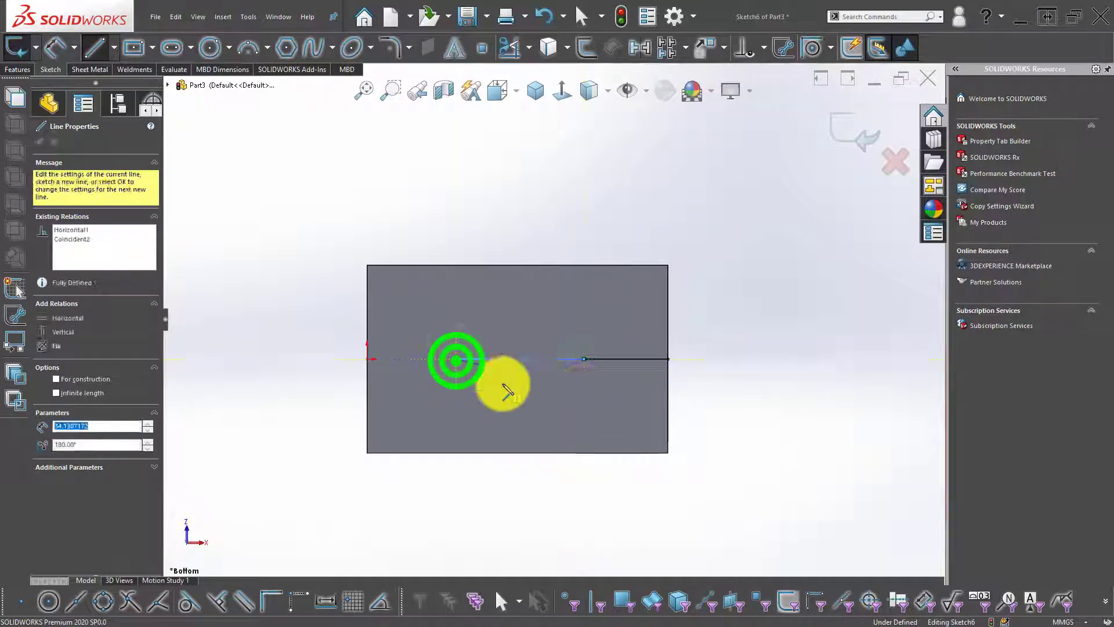
{"action": "scroll", "coordinate": [557, 357], "scroll_direction": "up", "scroll_amount": 3}
{"action": "scroll", "coordinate": [580, 357], "scroll_direction": "down", "scroll_amount": 2}
{"action": "key", "text": "Escape"}
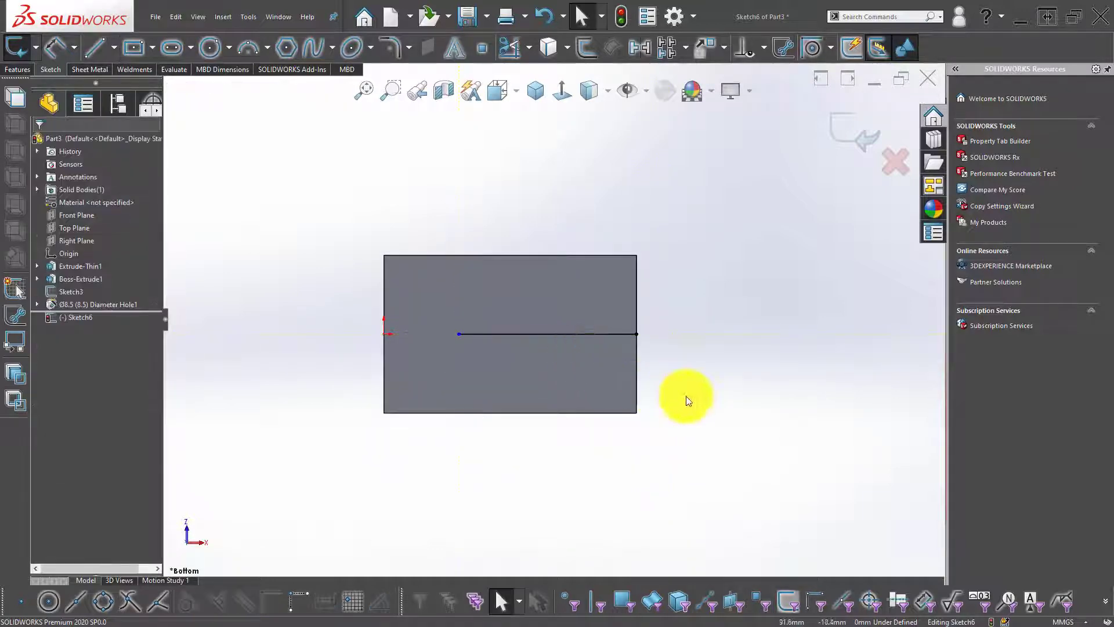
- Dimension the right segment 12 mm and the left segment 40 mm
{"action": "left_click", "coordinate": [597, 333]}
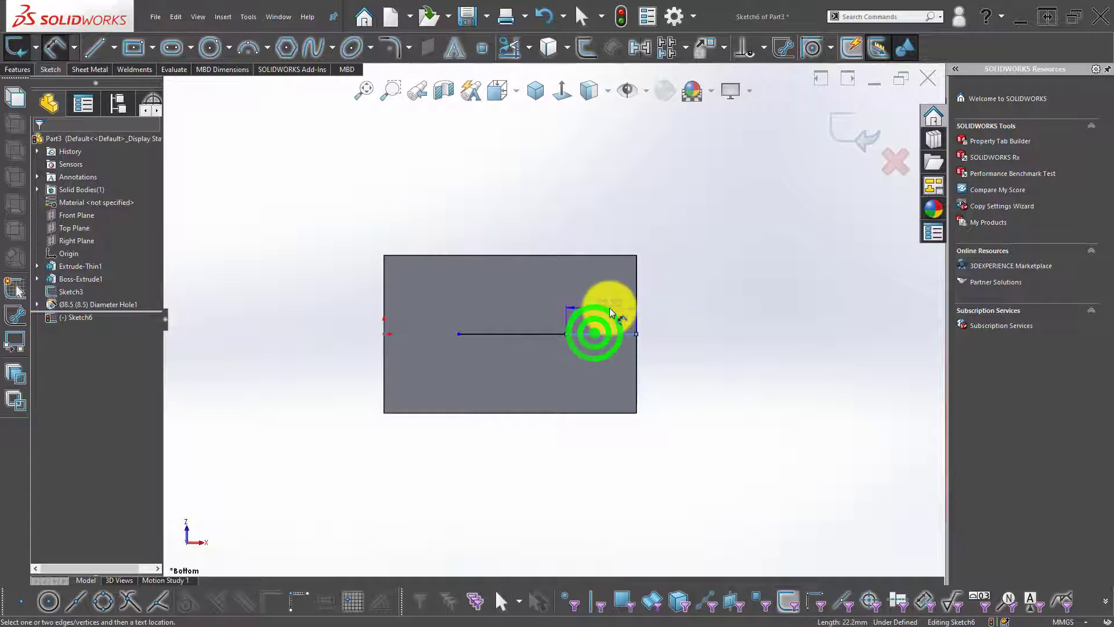
{"action": "left_click", "coordinate": [609, 312]}
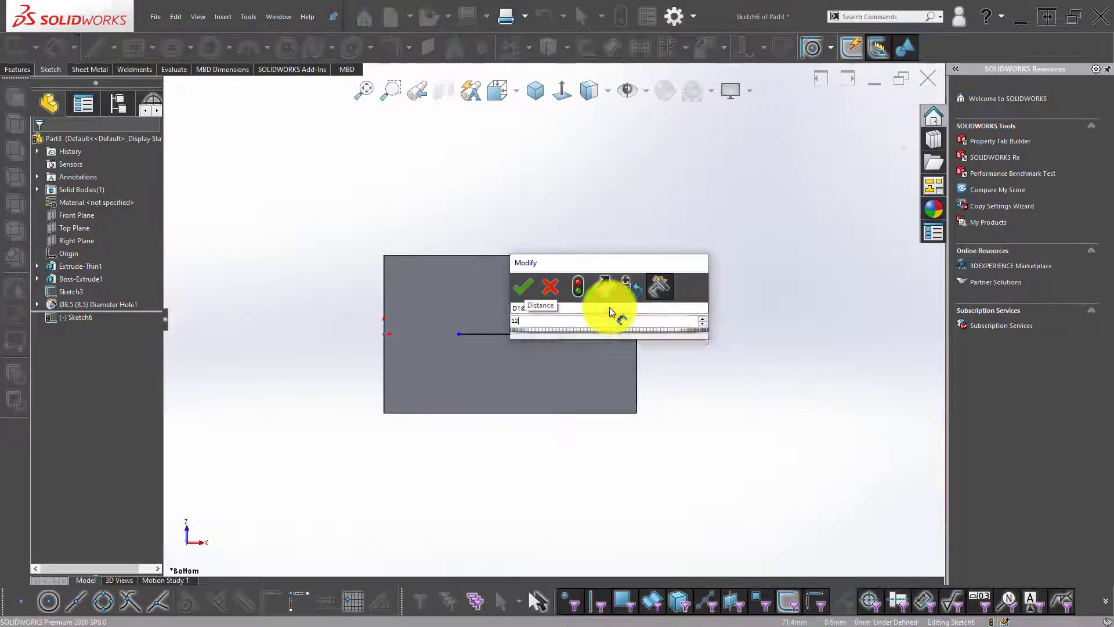
{"action": "left_click", "coordinate": [705, 411]}
{"action": "left_click", "coordinate": [513, 336]}
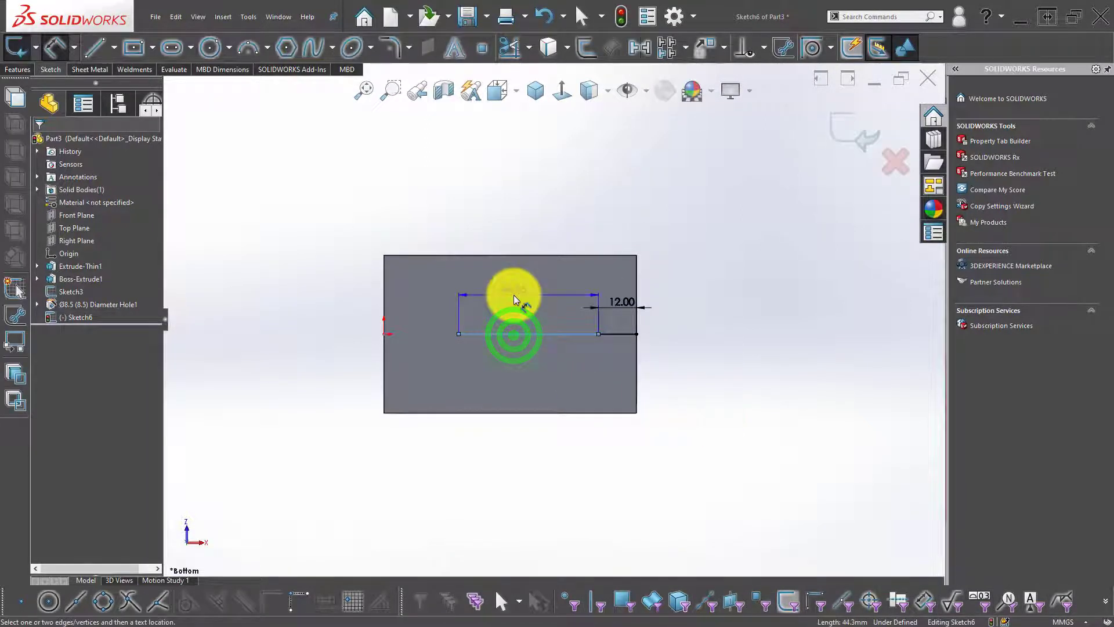
{"action": "left_click", "coordinate": [514, 299]}
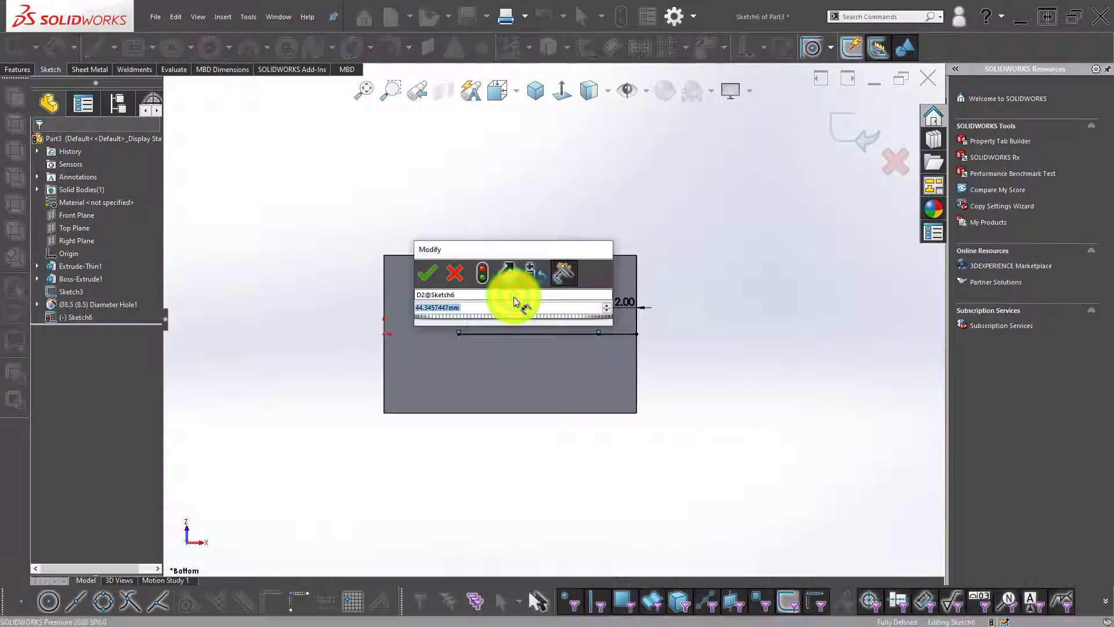
{"action": "type", "text": "40"}
{"action": "key", "text": "Return"}
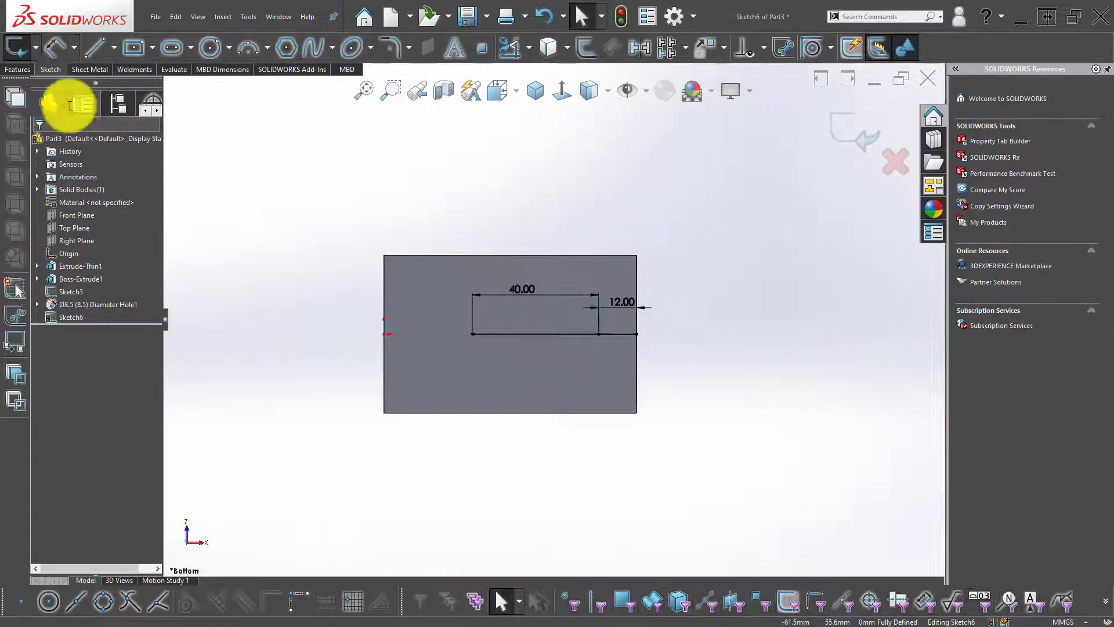
{"action": "left_click", "coordinate": [14, 70]}
- Create Diameter Hole2 with two Ø8.5 holes at the flange line's points
{"action": "left_click", "coordinate": [850, 133]}
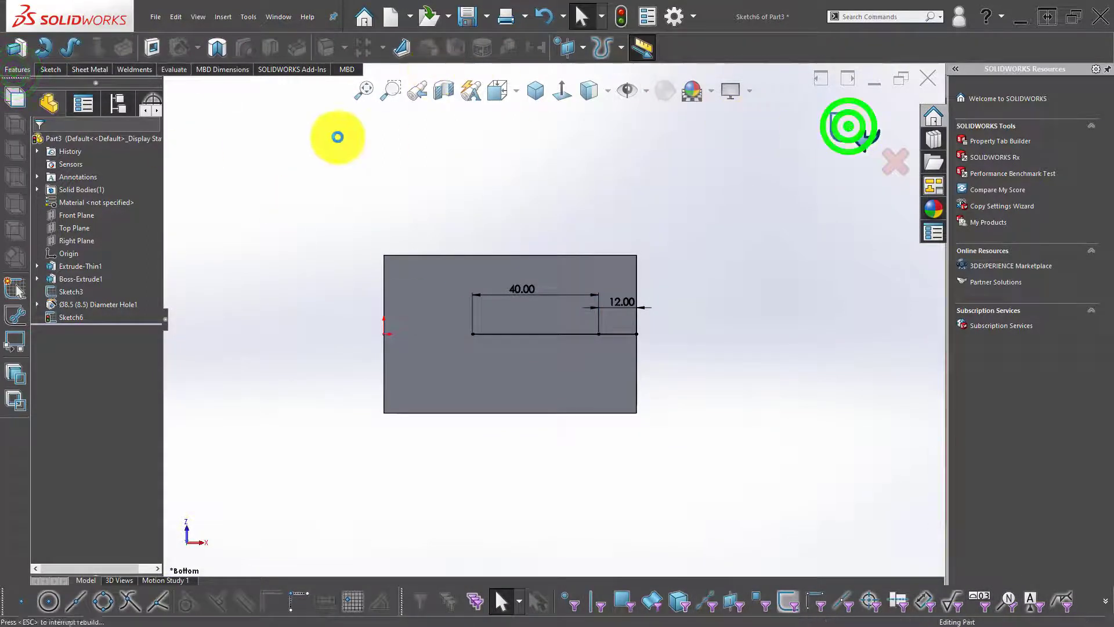
{"action": "left_click", "coordinate": [181, 49]}
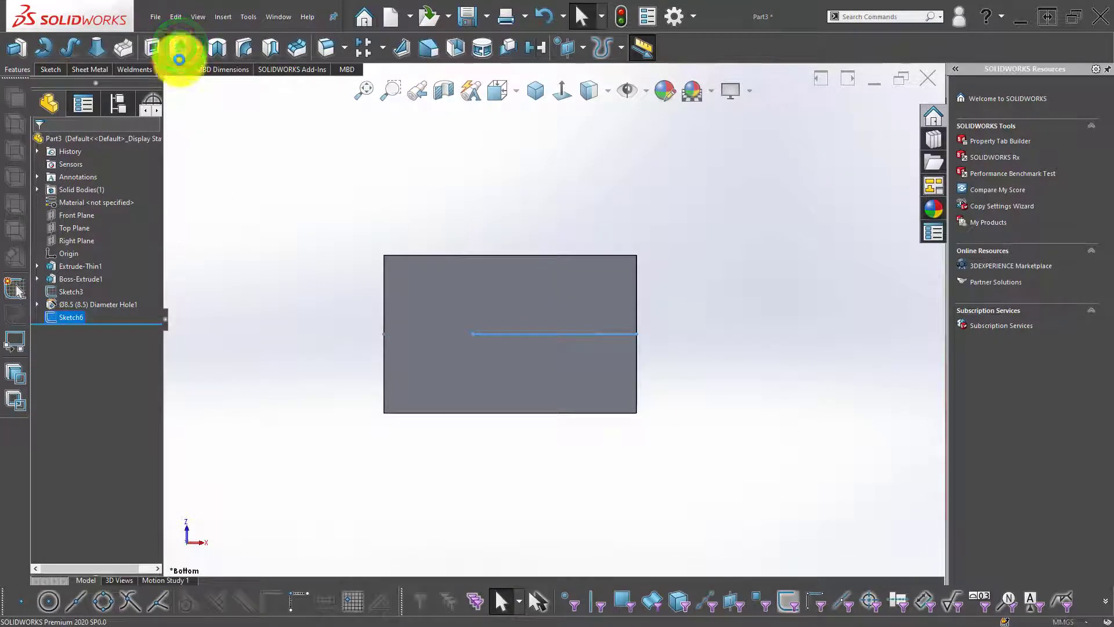
{"action": "left_click", "coordinate": [103, 163]}
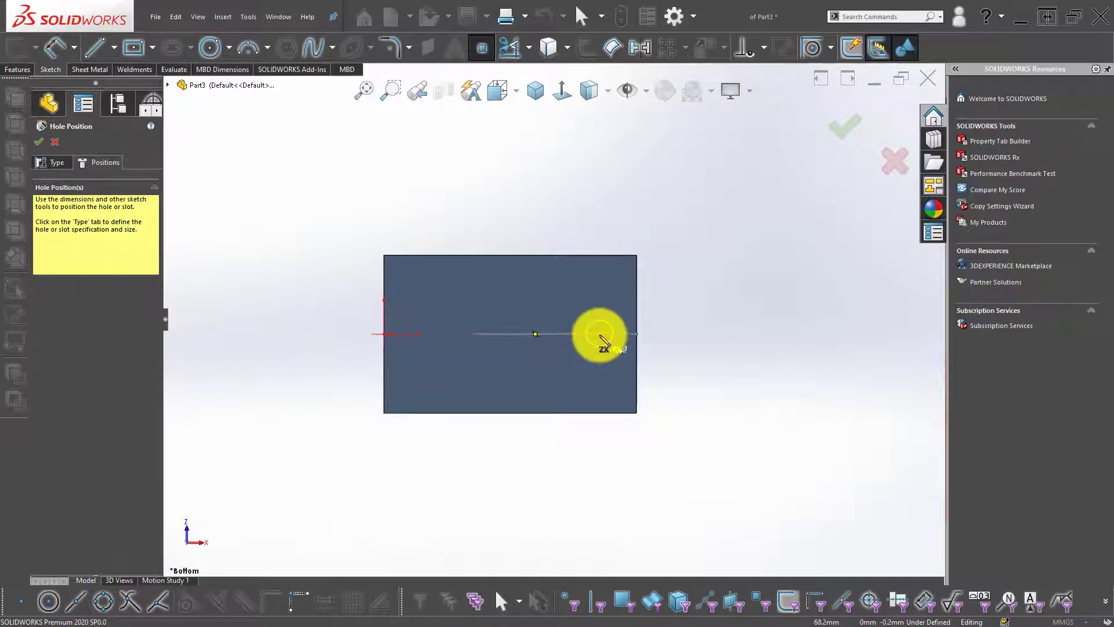
{"action": "left_click", "coordinate": [599, 335]}
{"action": "left_click", "coordinate": [471, 335]}
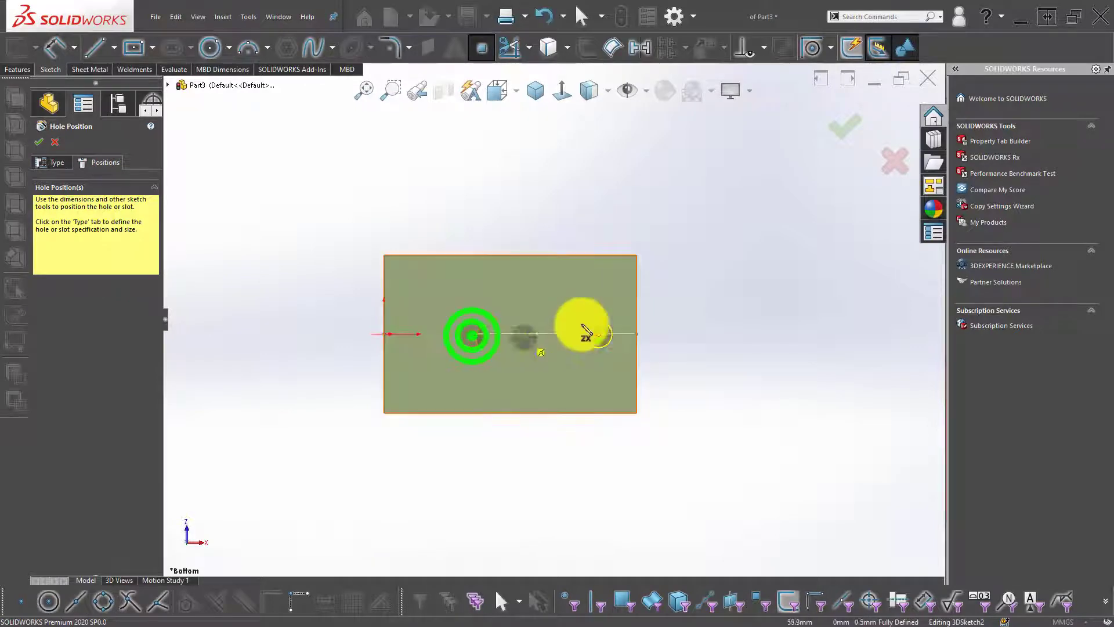
{"action": "mouse_move", "coordinate": [585, 329]}
{"action": "middle_mouse_down"}
{"action": "mouse_move", "coordinate": [636, 336]}
{"action": "mouse_move", "coordinate": [672, 485]}
{"action": "mouse_move", "coordinate": [685, 366]}
{"action": "mouse_move", "coordinate": [758, 242]}
{"action": "middle_mouse_up"}
{"action": "left_click", "coordinate": [845, 123]}
{"action": "left_click", "coordinate": [770, 219]}
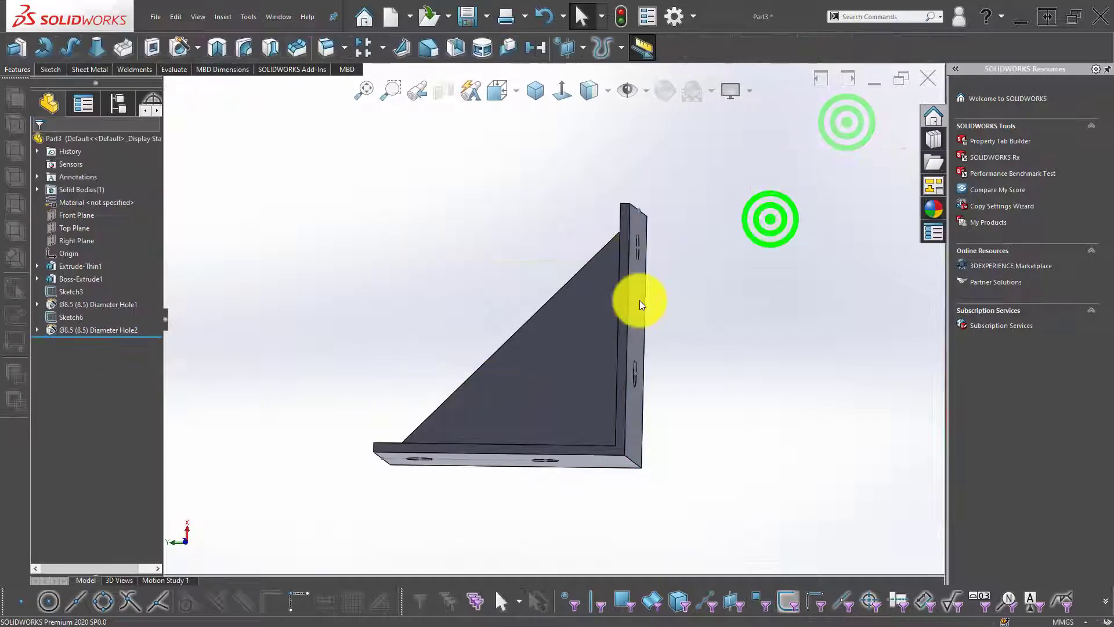
{"action": "mouse_move", "coordinate": [639, 301]}
{"action": "middle_mouse_down"}
{"action": "mouse_move", "coordinate": [747, 330]}
{"action": "mouse_move", "coordinate": [720, 360]}
{"action": "middle_mouse_up"}
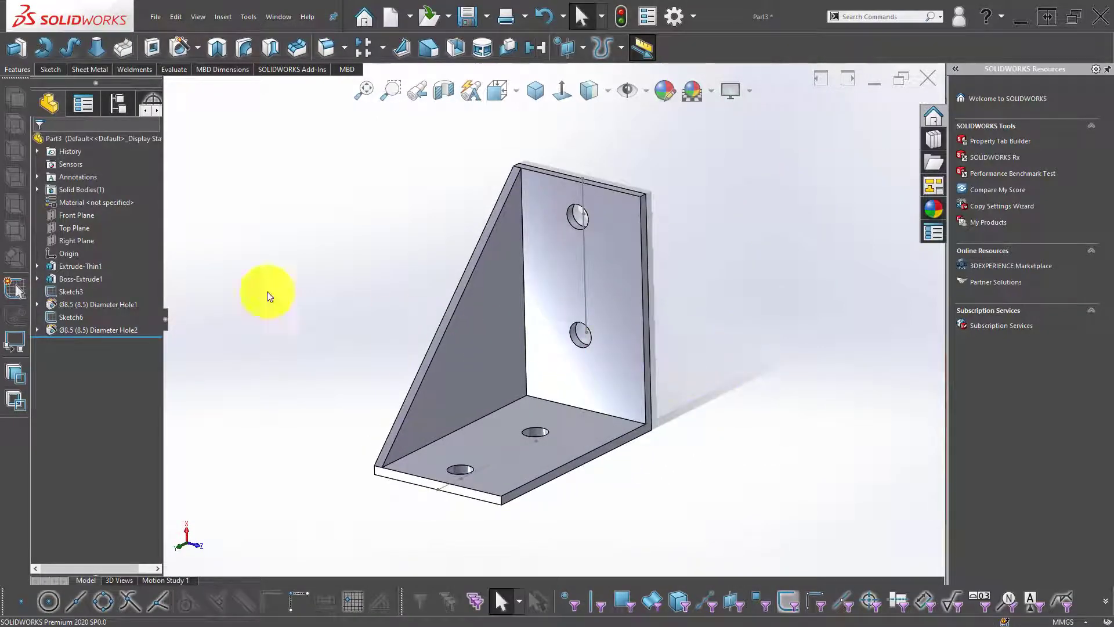
- Save the part as SWM67-02-003 and show it in isometric view
{"action": "left_click", "coordinate": [363, 214]}
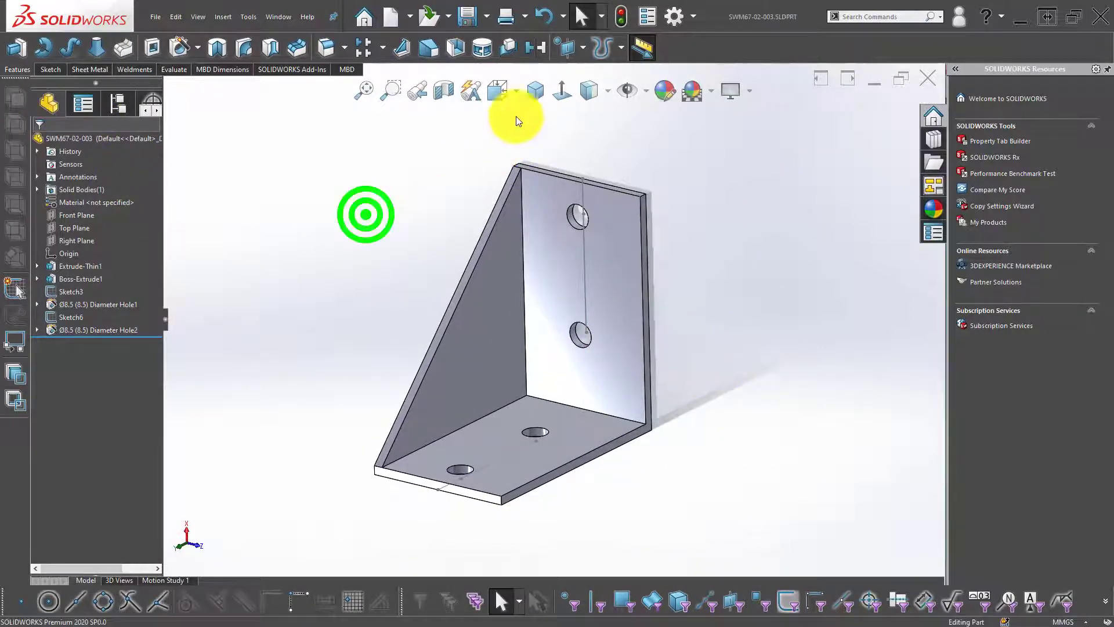
{"action": "left_click", "coordinate": [535, 91]}
{"action": "left_click", "coordinate": [304, 219]}
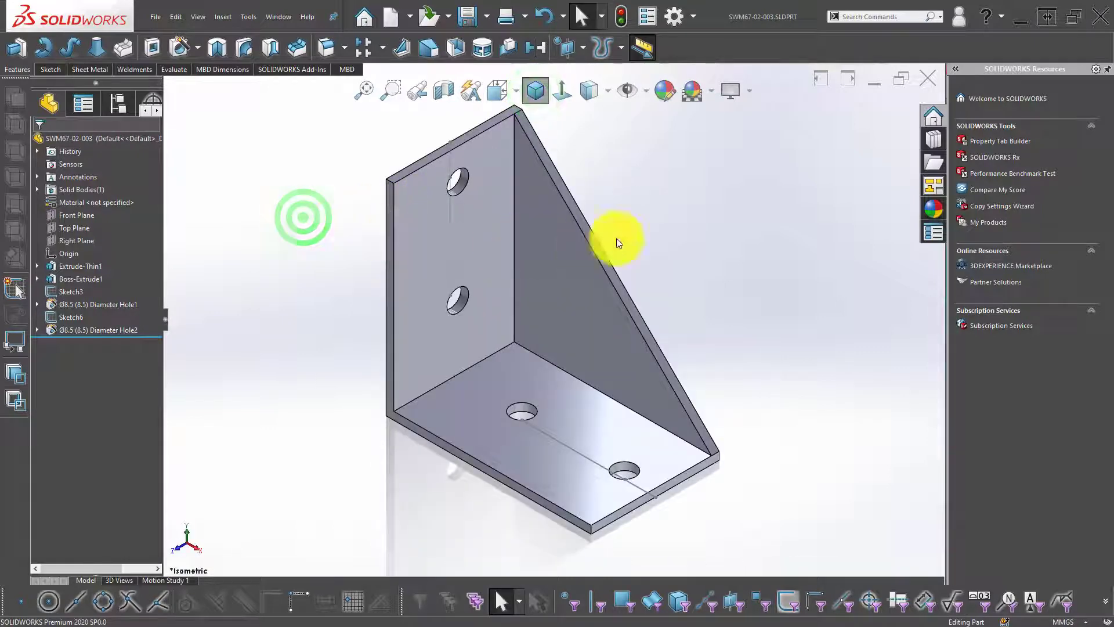
{"action": "left_click", "coordinate": [706, 215]}
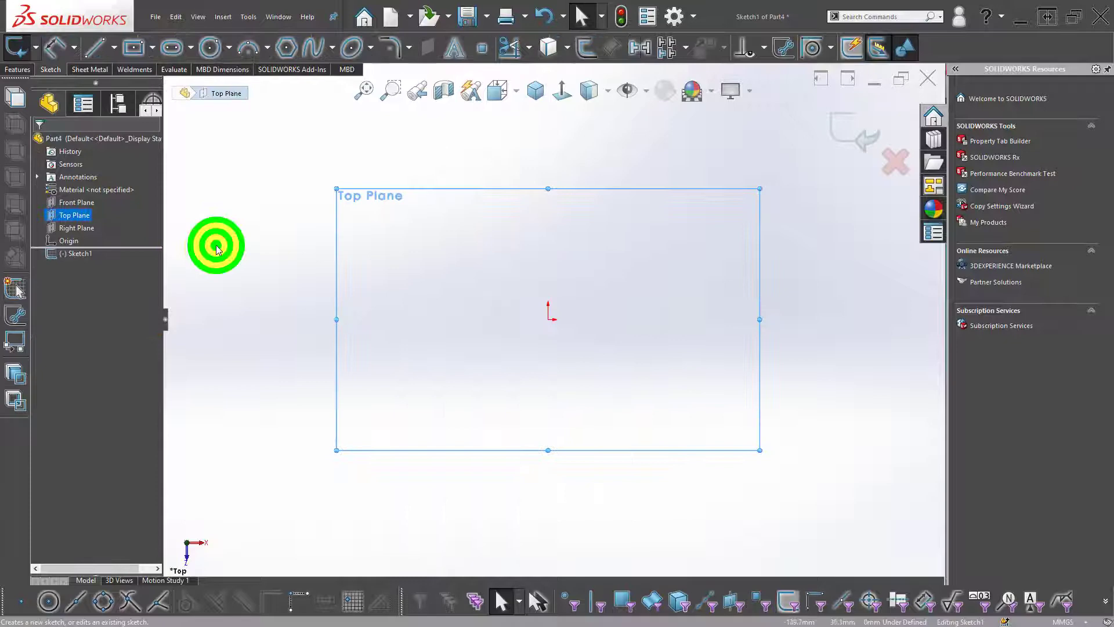
- Sketch a center rectangle at the origin on Top Plane, dimensioned 150 × 45
{"action": "left_click", "coordinate": [217, 249]}
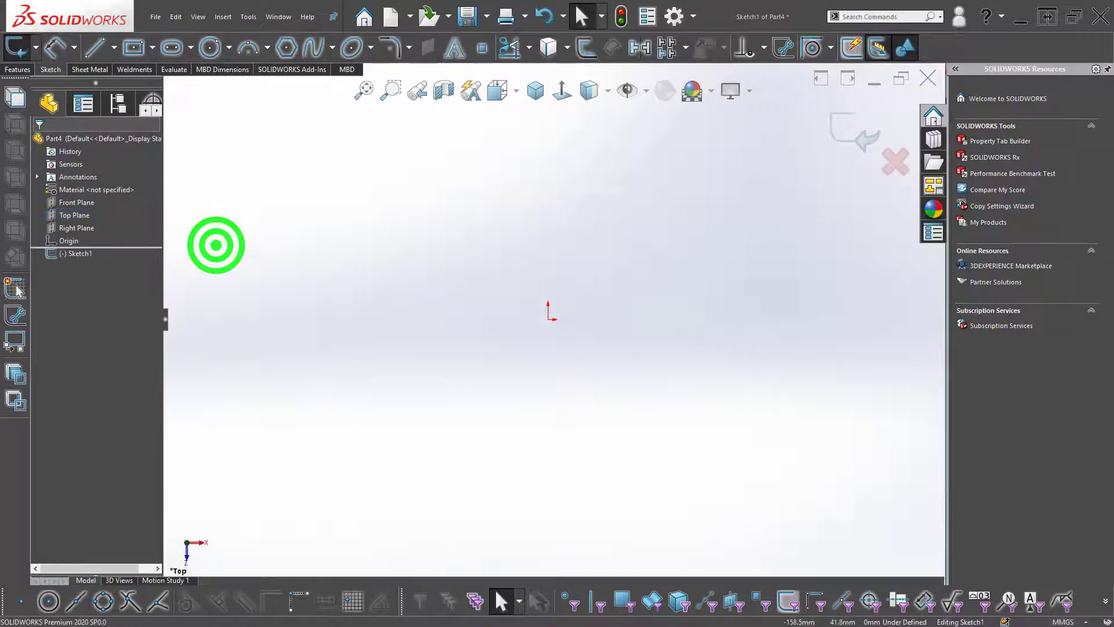
{"action": "left_click", "coordinate": [138, 49]}
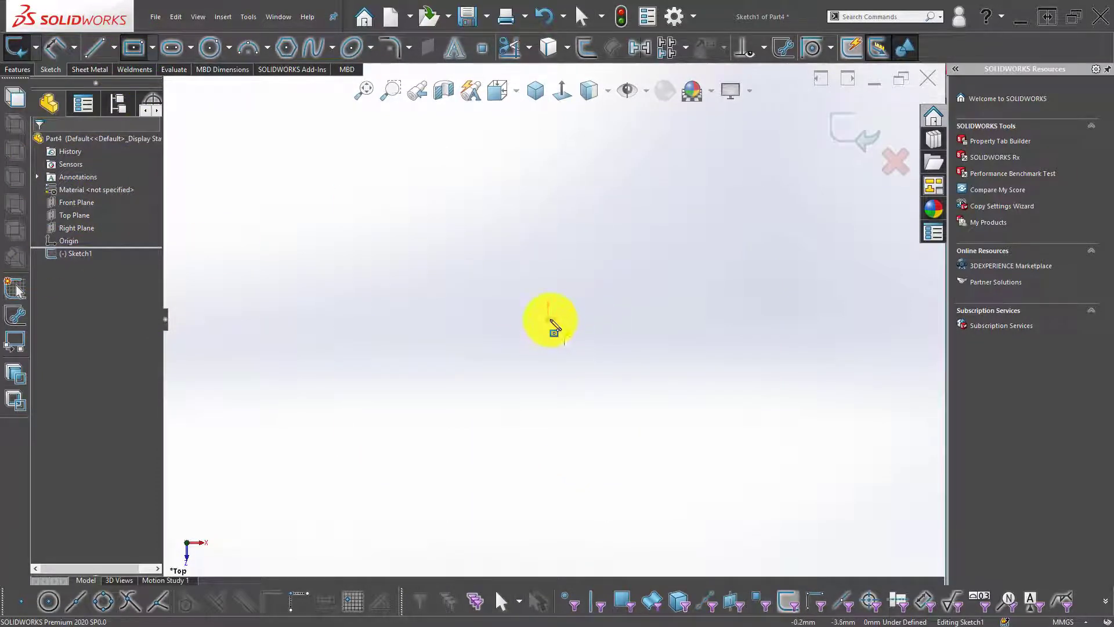
{"action": "left_click", "coordinate": [777, 383]}
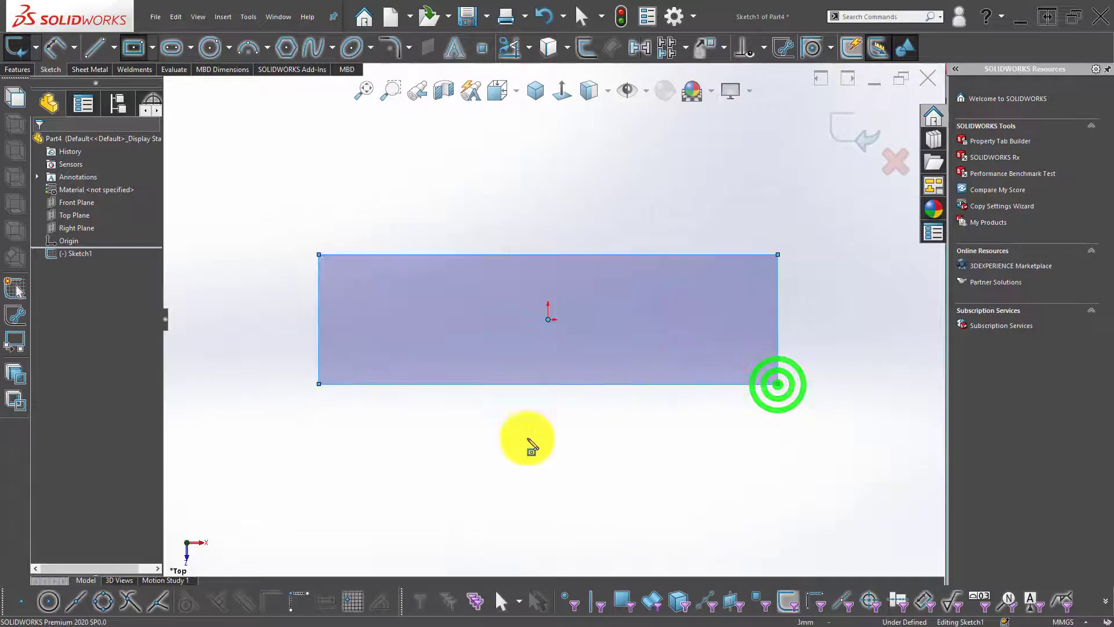
{"action": "right_click_drag", "start_coordinate": [528, 447], "coordinate": [522, 263]}
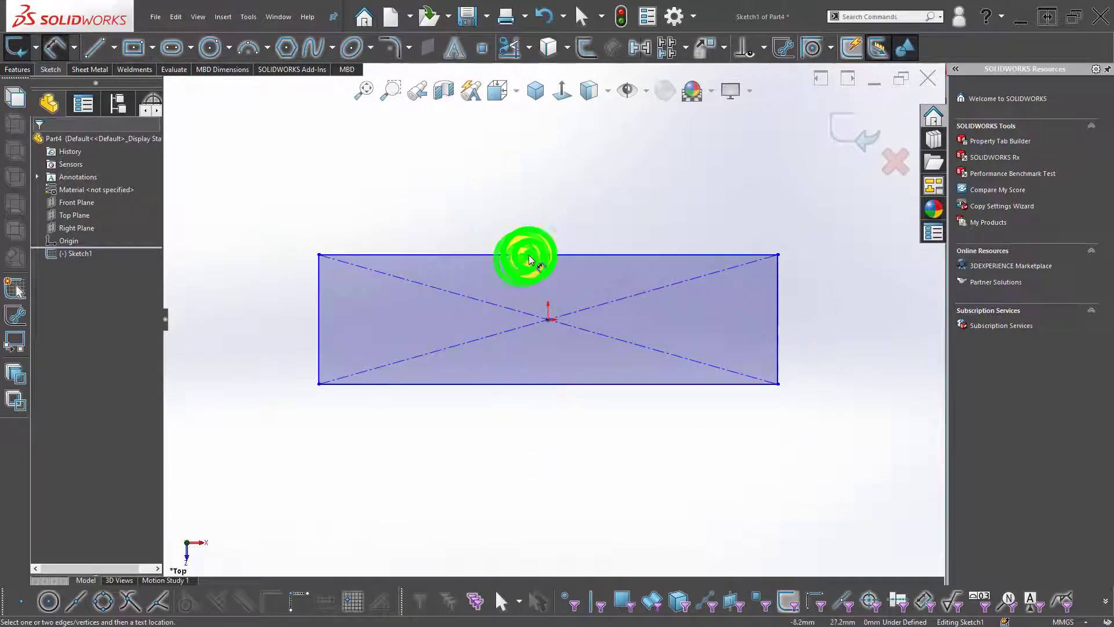
{"action": "left_click", "coordinate": [529, 255]}
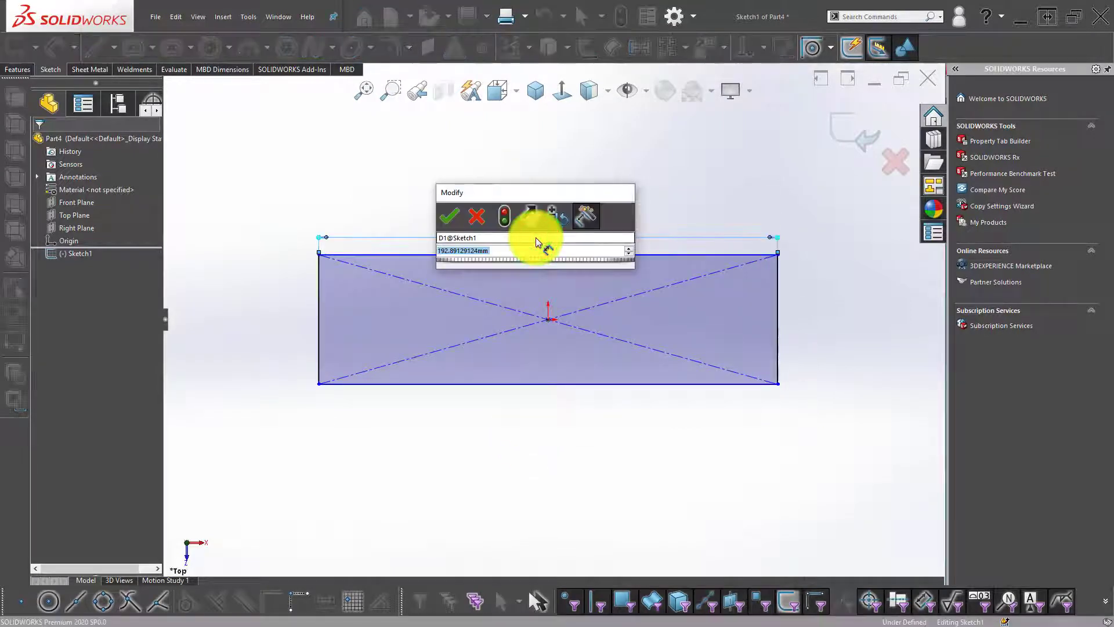
{"action": "type", "text": "150"}
{"action": "key", "text": "Return"}
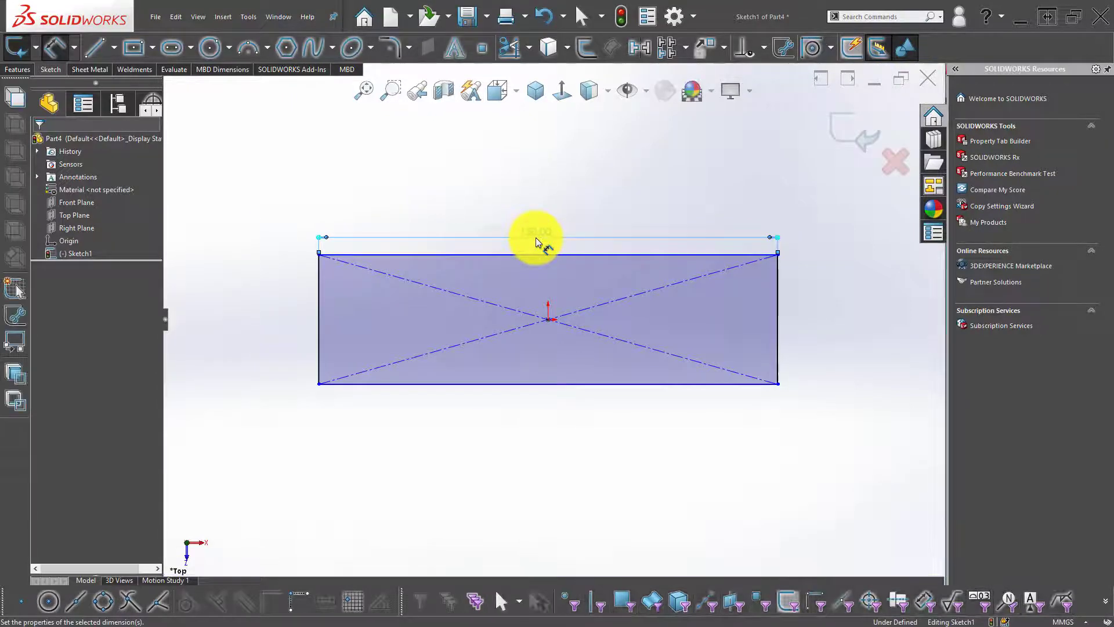
{"action": "left_click", "coordinate": [321, 288]}
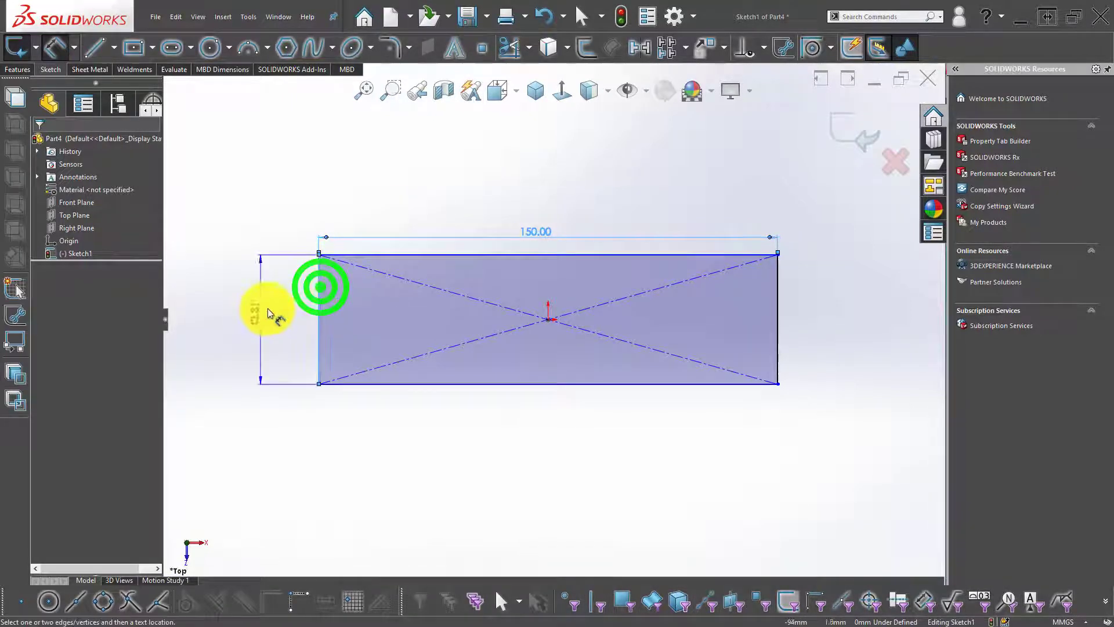
{"action": "left_click", "coordinate": [267, 309]}
{"action": "type", "text": "45"}
{"action": "key", "text": "Return"}
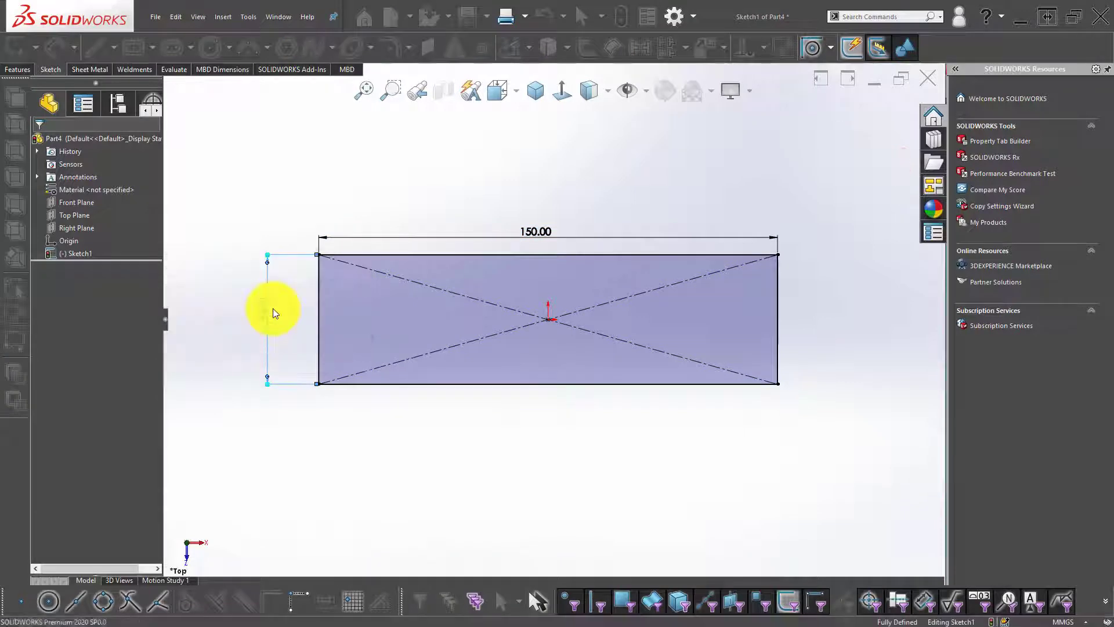
{"action": "left_click", "coordinate": [303, 181]}
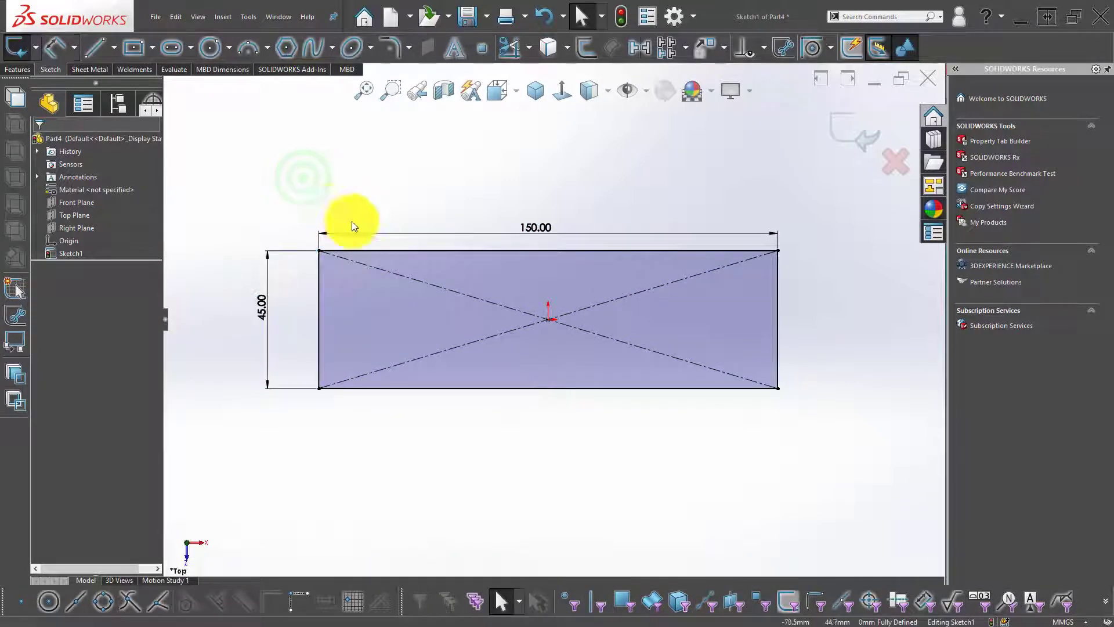
- Round all four rectangle corners with 5 mm sketch fillets
{"action": "left_click", "coordinate": [388, 42]}
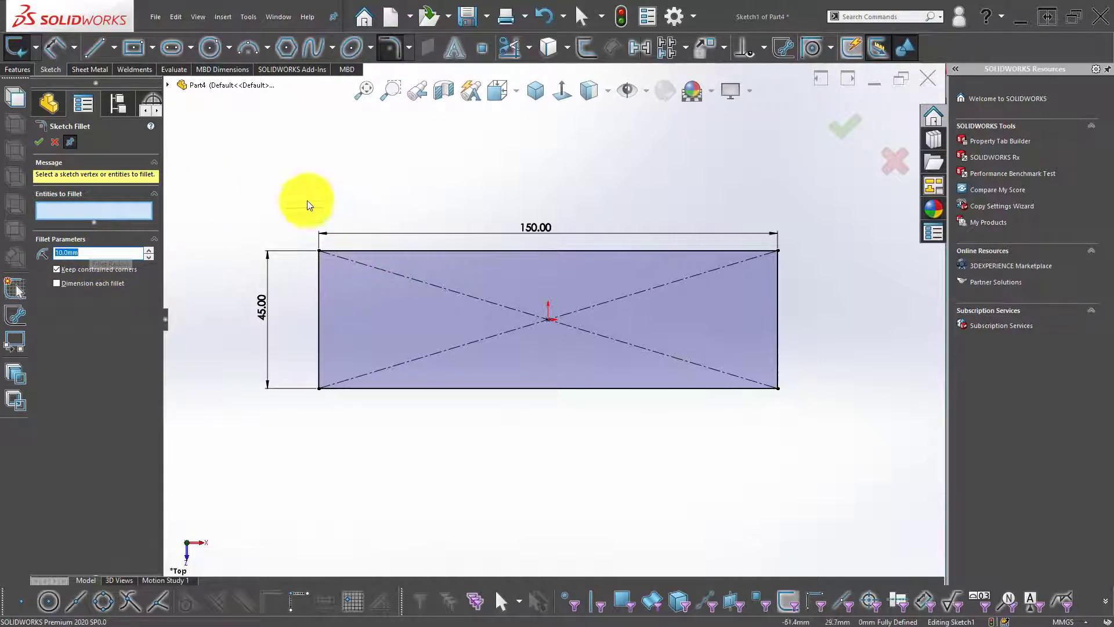
{"action": "left_click_drag", "start_coordinate": [298, 187], "coordinate": [824, 411]}
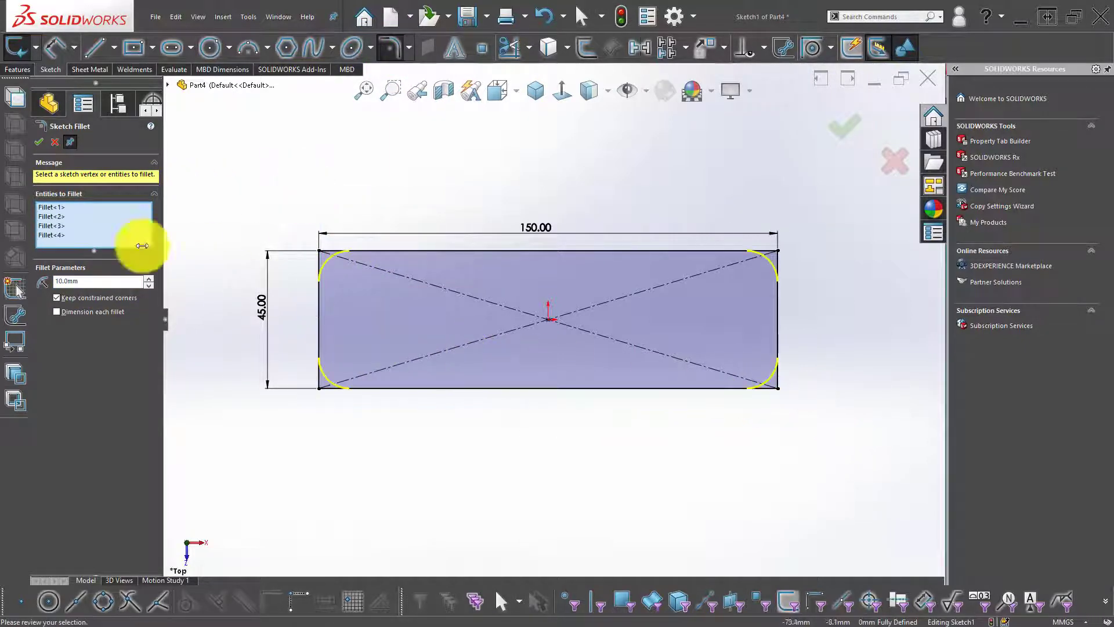
{"action": "left_click", "coordinate": [79, 283]}
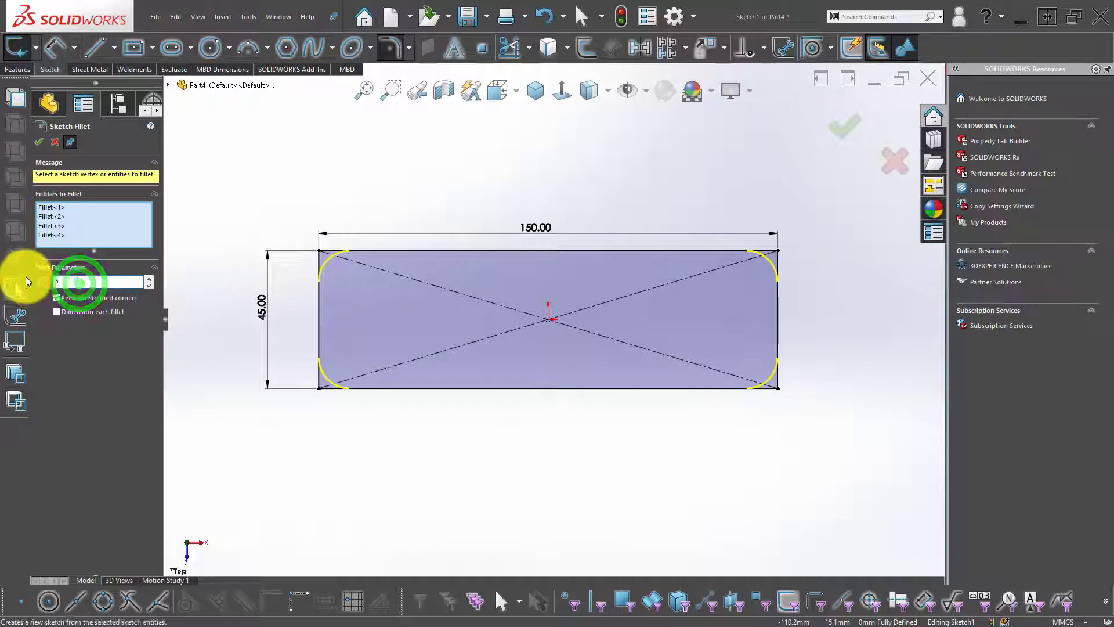
{"action": "type", "text": "5"}
{"action": "left_click", "coordinate": [835, 122]}
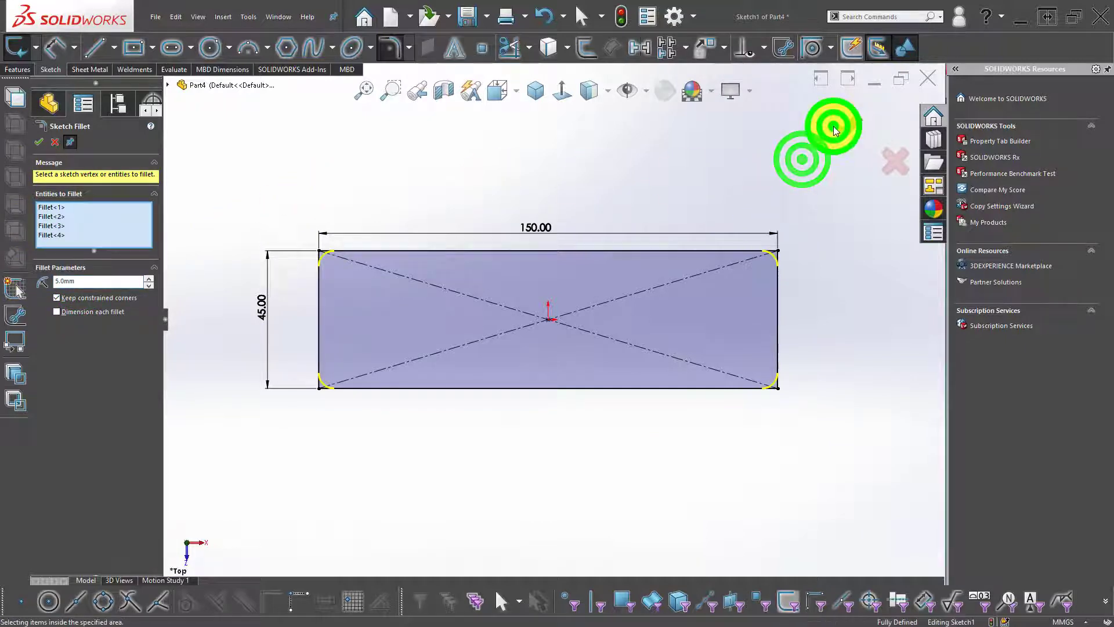
{"action": "left_click", "coordinate": [35, 140]}
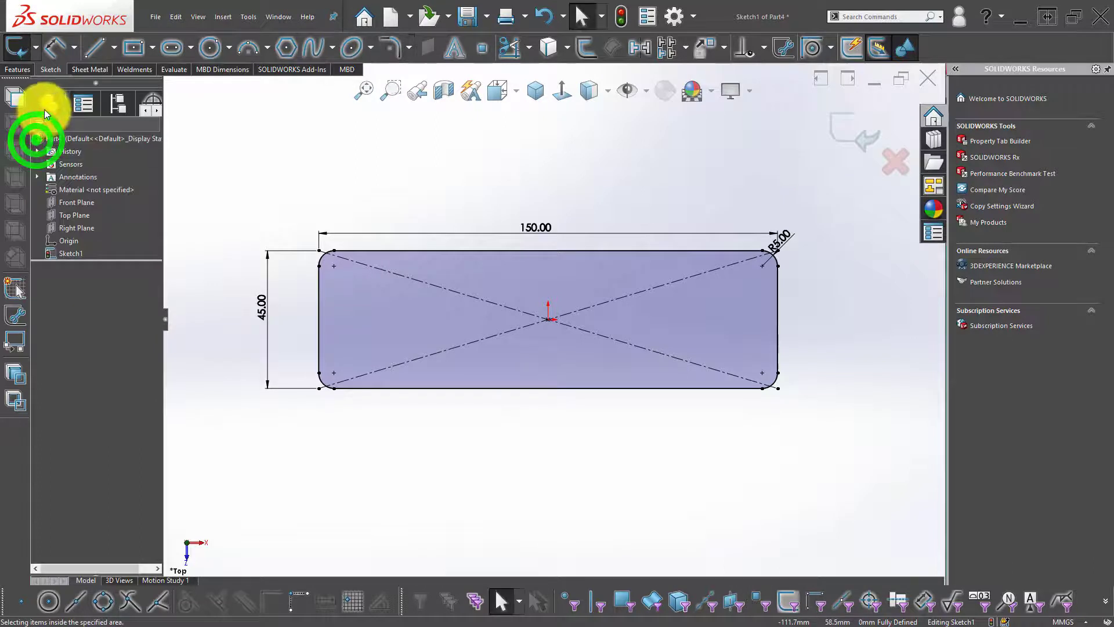
{"action": "left_click", "coordinate": [17, 69]}
- Extrude the rounded rectangle 10 mm Mid Plane into Boss-Extrude1
{"action": "left_click", "coordinate": [21, 49]}
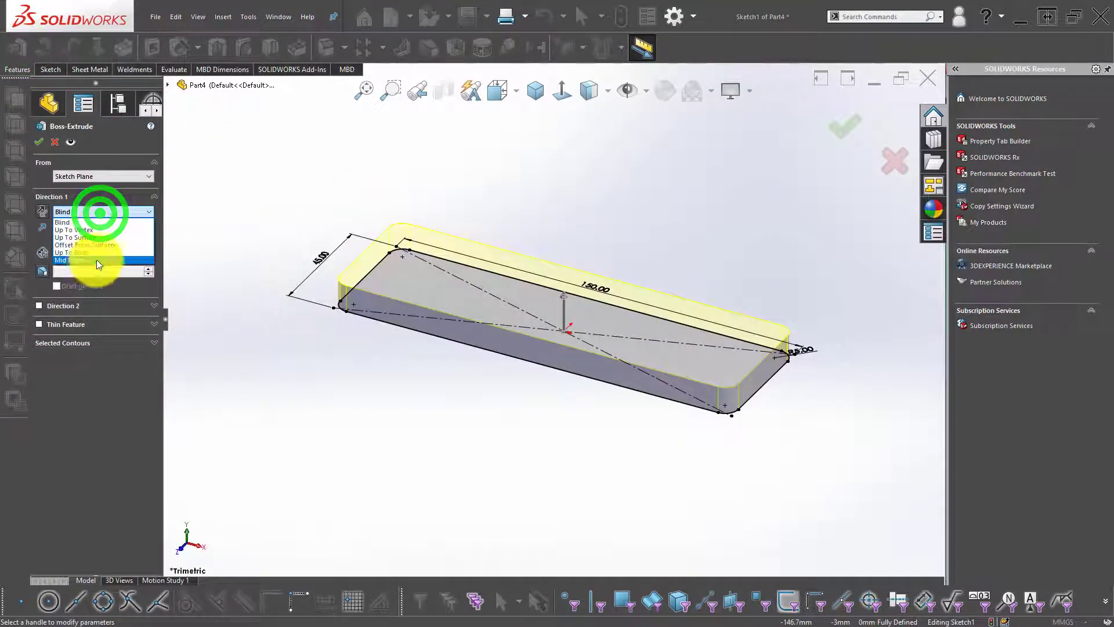
{"action": "left_click", "coordinate": [96, 260]}
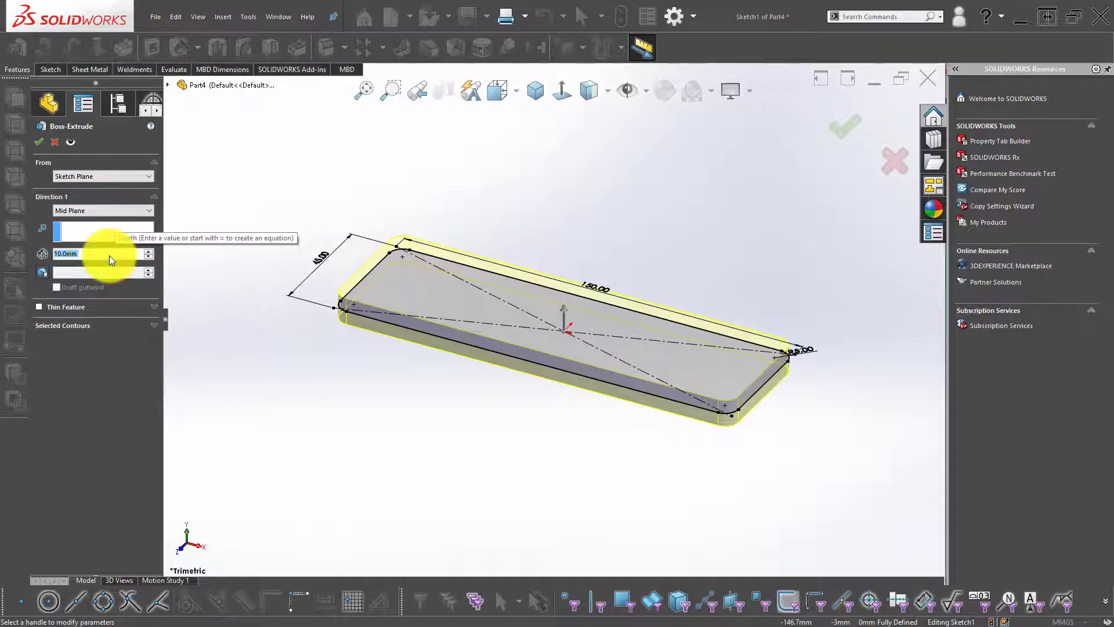
{"action": "left_click", "coordinate": [38, 142]}
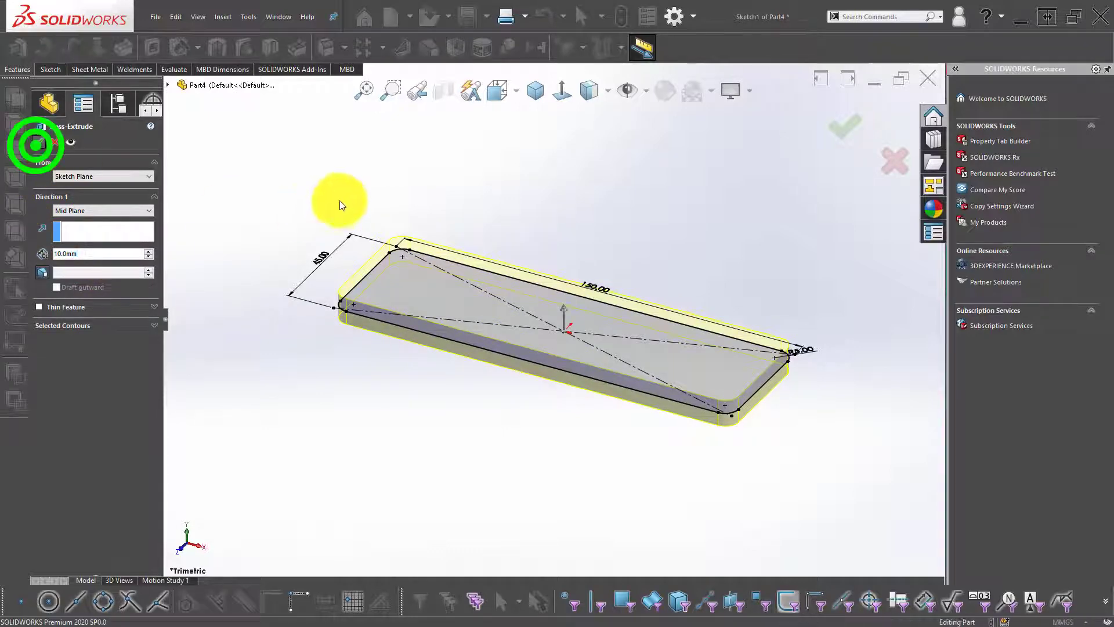
{"action": "left_click", "coordinate": [308, 184]}
{"action": "middle_click_drag", "start_coordinate": [435, 281], "coordinate": [462, 315]}
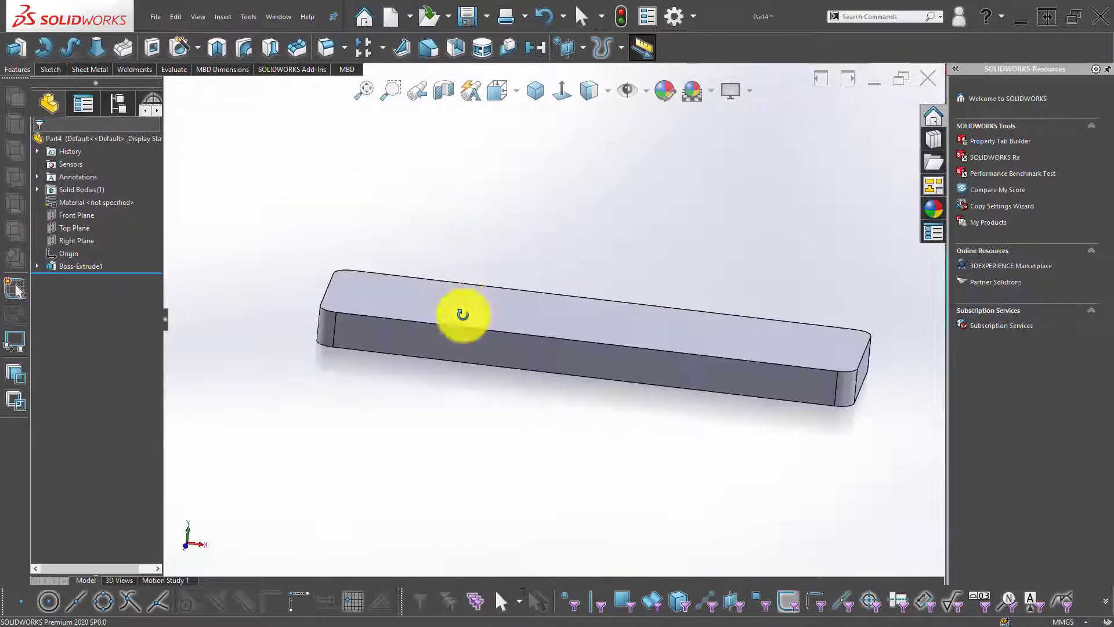
{"action": "left_click", "coordinate": [435, 298]}
- Start a sketch on the top face and draw a horizontal midpoint centreline through the origin
{"action": "left_click", "coordinate": [492, 270]}
{"action": "left_click", "coordinate": [531, 163]}
{"action": "left_click", "coordinate": [554, 91]}
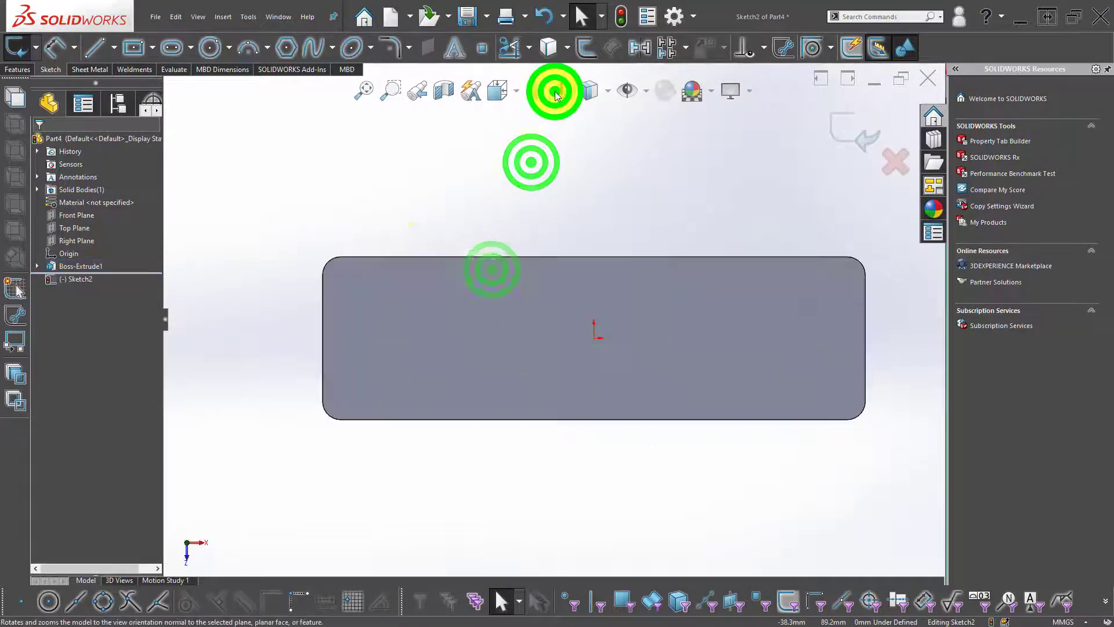
{"action": "left_click", "coordinate": [380, 196]}
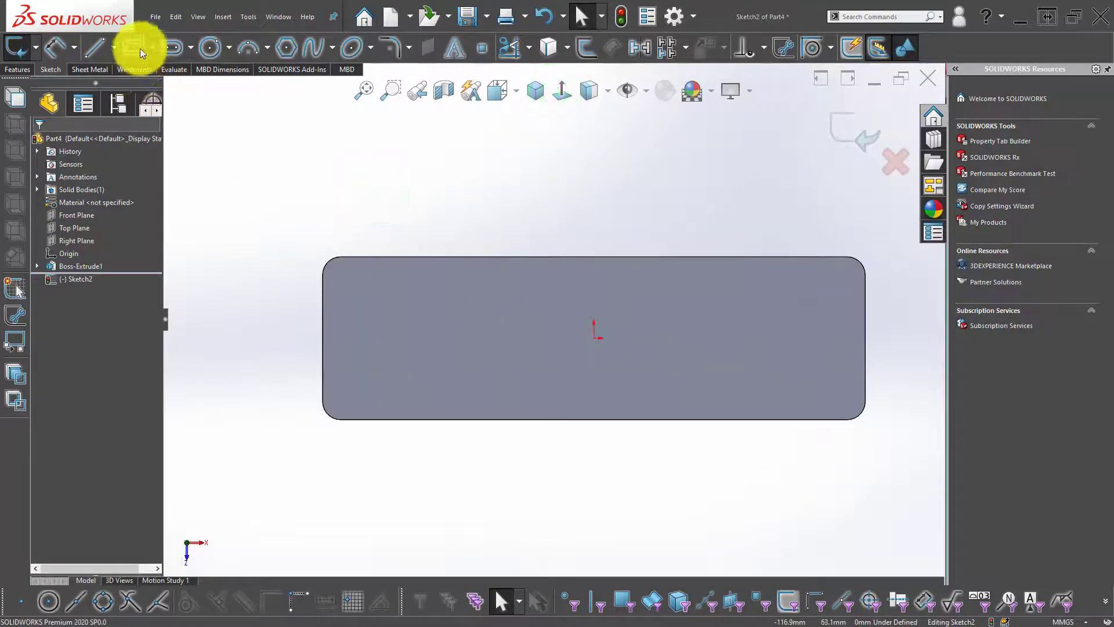
{"action": "left_click", "coordinate": [111, 44]}
{"action": "left_click", "coordinate": [122, 85]}
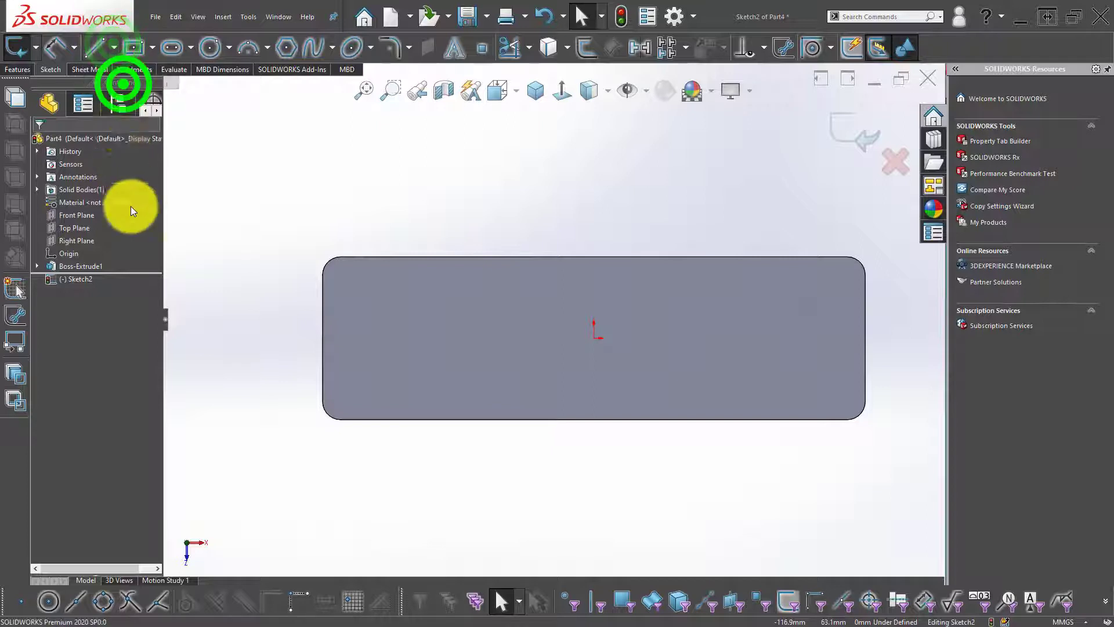
{"action": "left_click", "coordinate": [86, 303]}
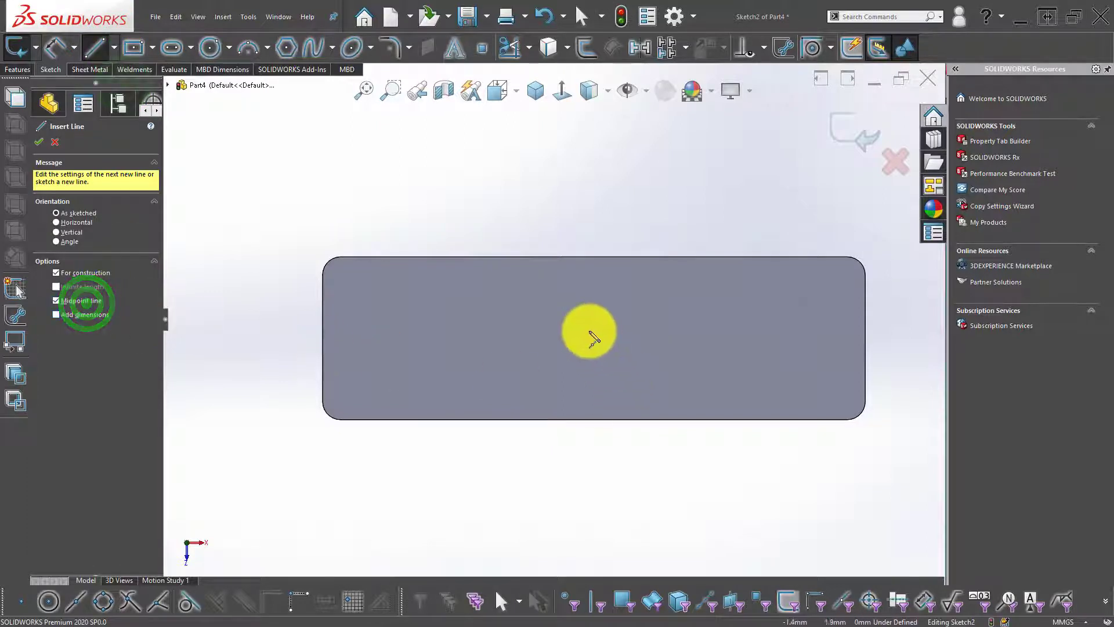
{"action": "left_click_drag", "start_coordinate": [595, 343], "coordinate": [769, 344]}
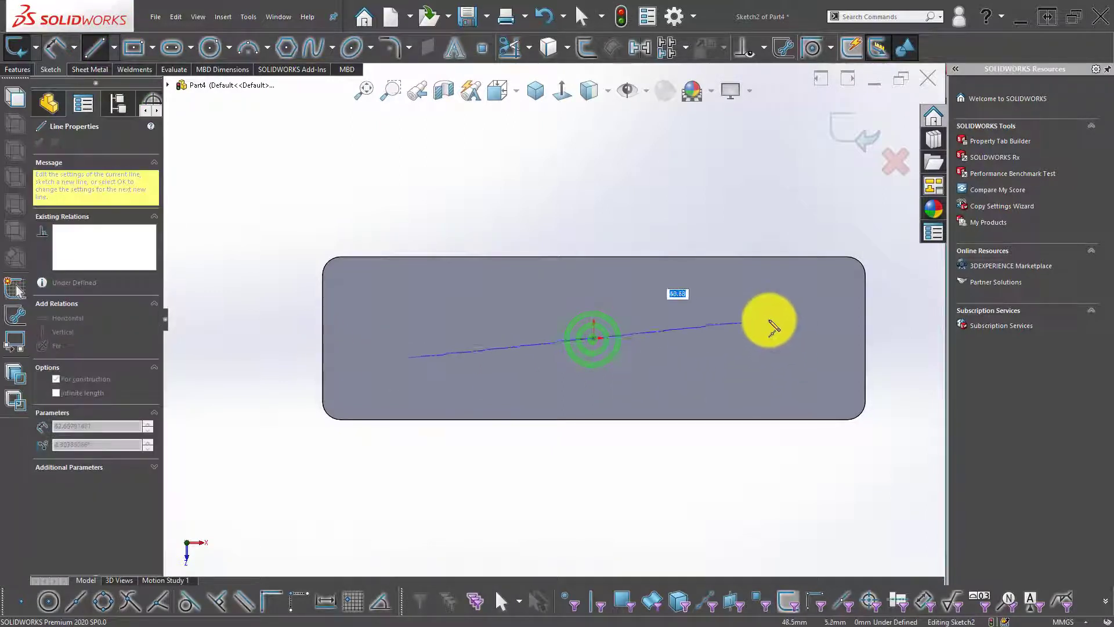
{"action": "key", "text": "Escape"}
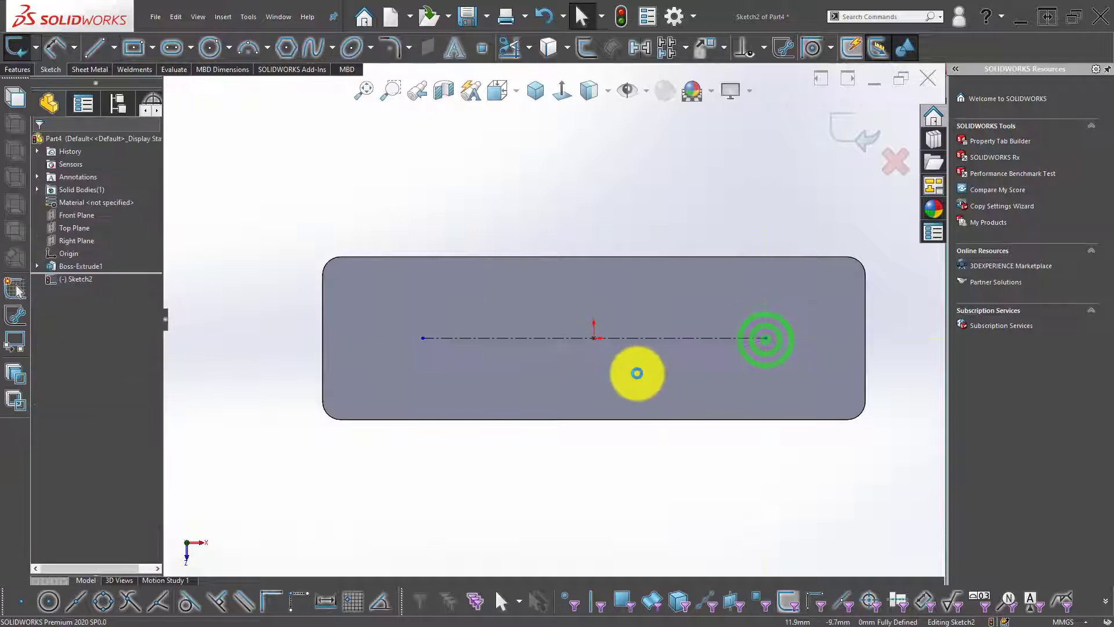
- Dimension the centreline to 130 mm and exit the sketch
{"action": "left_click", "coordinate": [513, 487]}
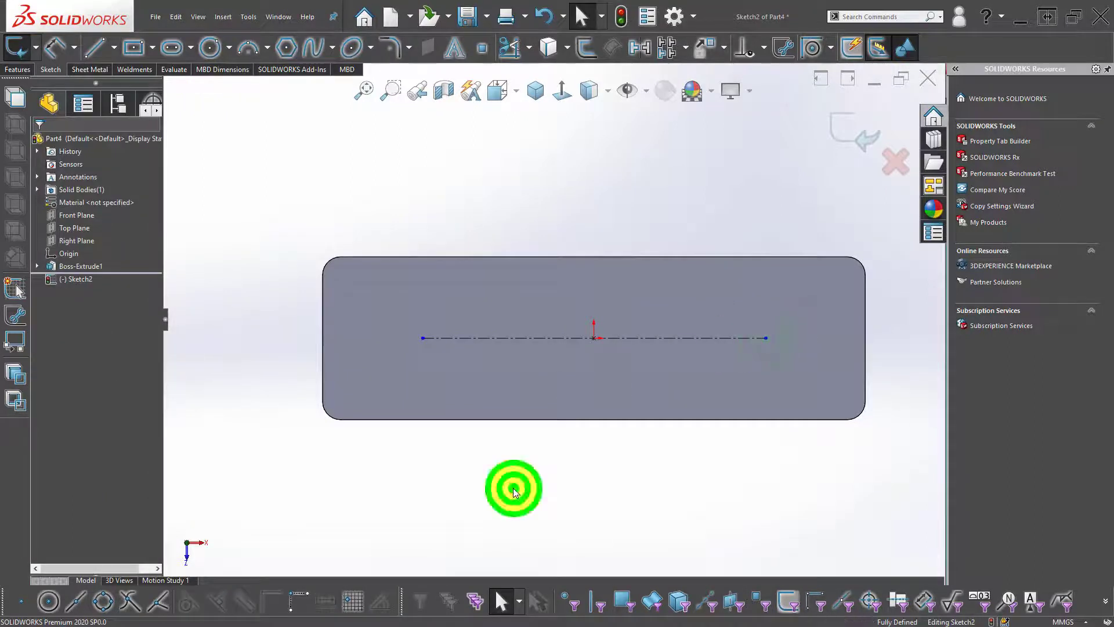
{"action": "left_click", "coordinate": [491, 336]}
{"action": "left_click", "coordinate": [585, 381]}
{"action": "type", "text": "130"}
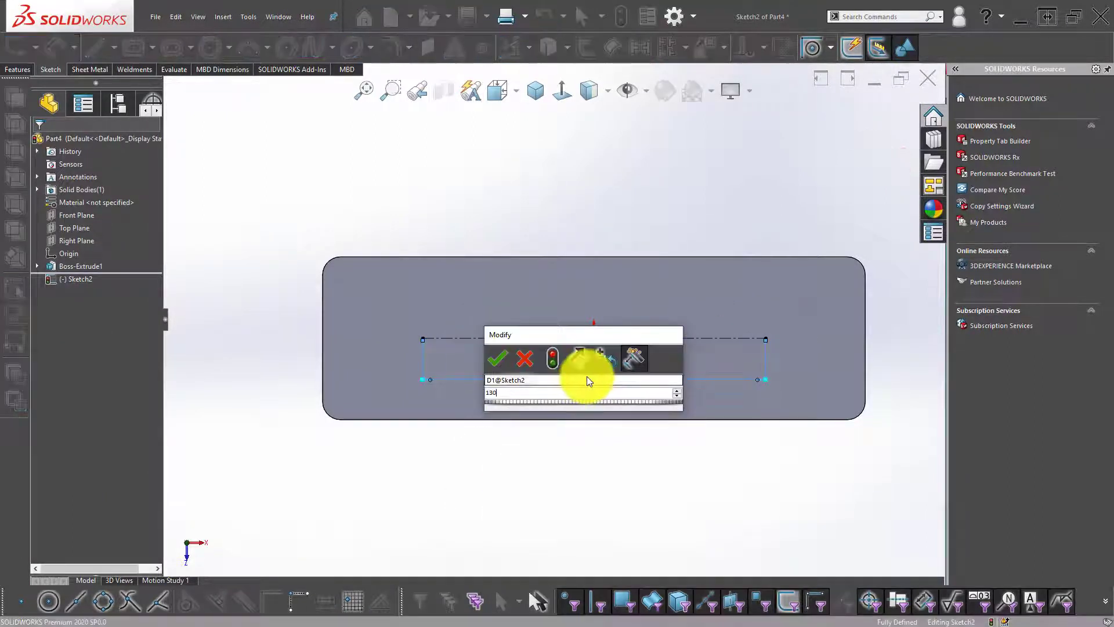
{"action": "key", "text": "Return"}
{"action": "left_click", "coordinate": [491, 452]}
{"action": "left_click", "coordinate": [26, 68]}
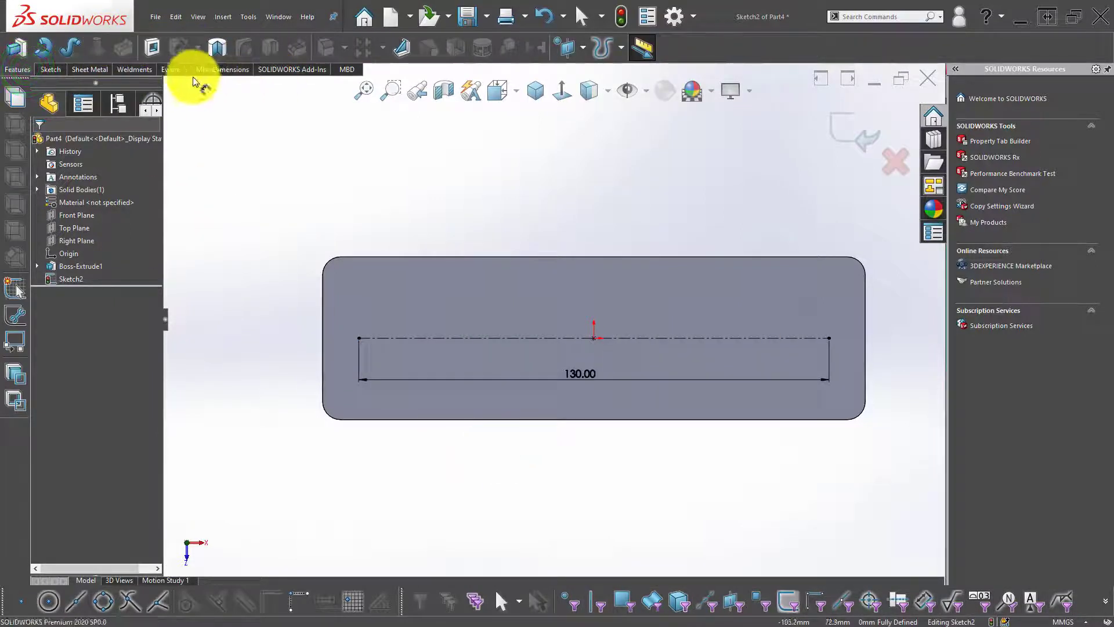
{"action": "left_click", "coordinate": [864, 120]}
- Set up a Hole Wizard plain tapped hole of size M6, Through All
{"action": "left_click", "coordinate": [174, 44]}
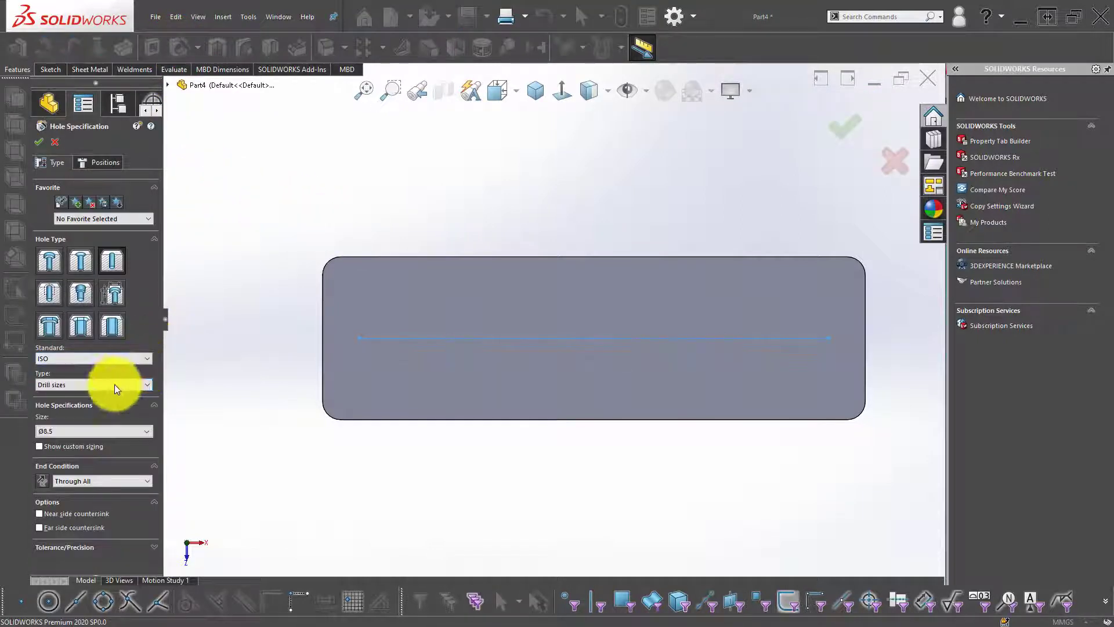
{"action": "left_click", "coordinate": [48, 295]}
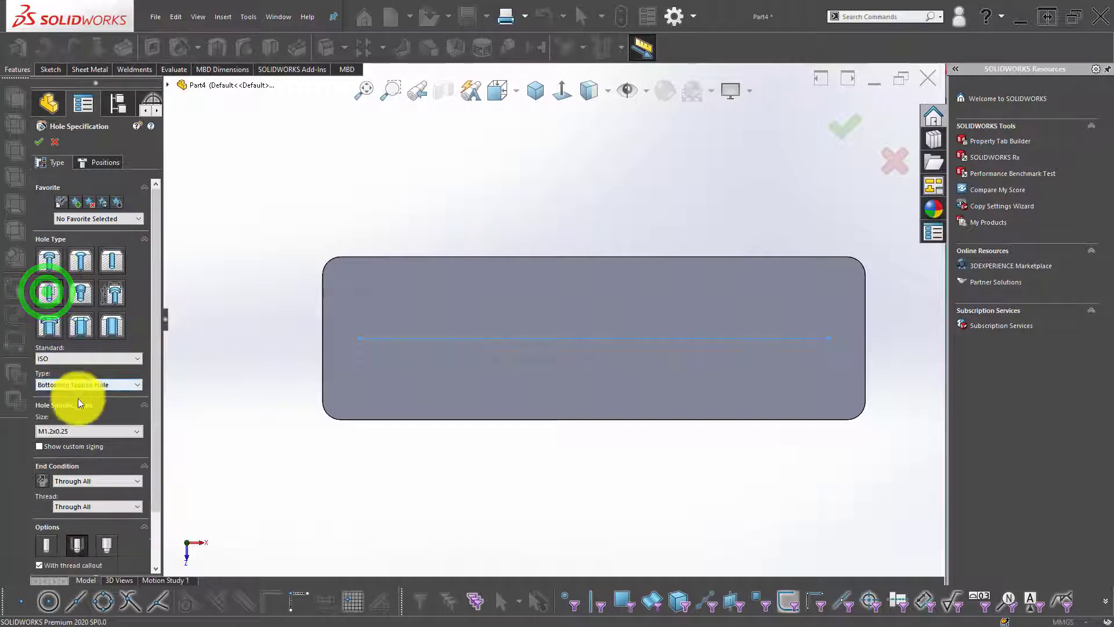
{"action": "left_click", "coordinate": [100, 383]}
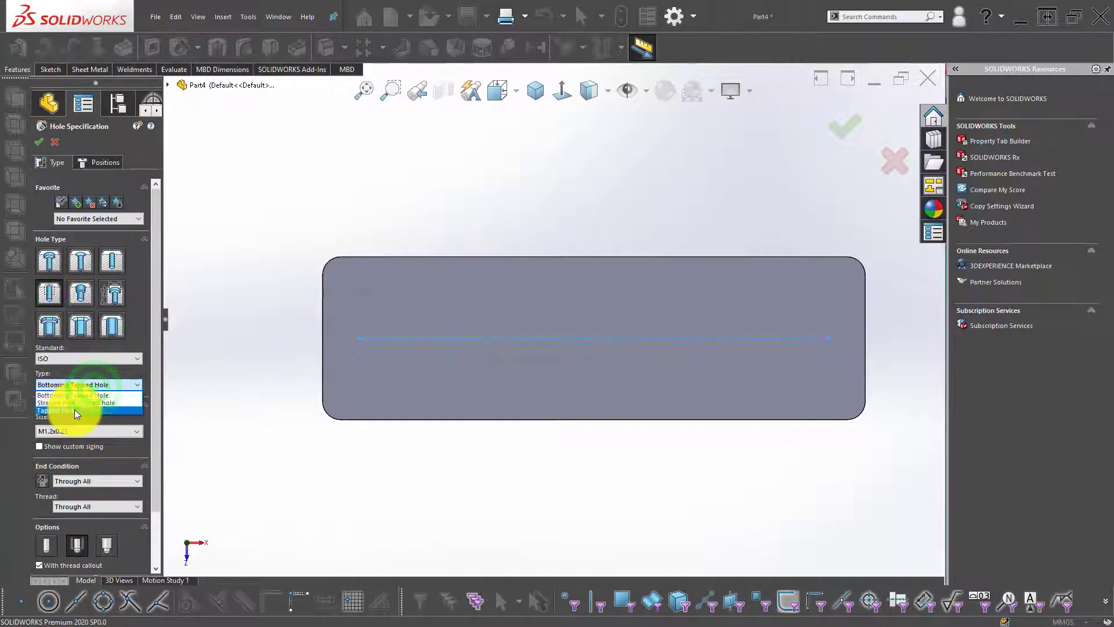
{"action": "left_click", "coordinate": [74, 410]}
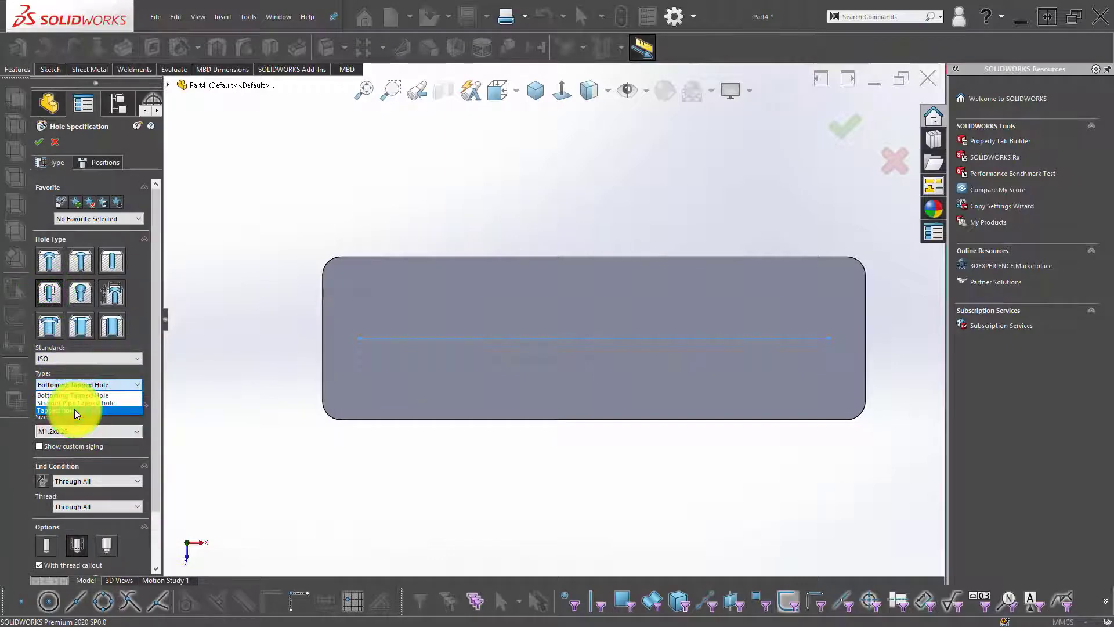
{"action": "left_click", "coordinate": [74, 431]}
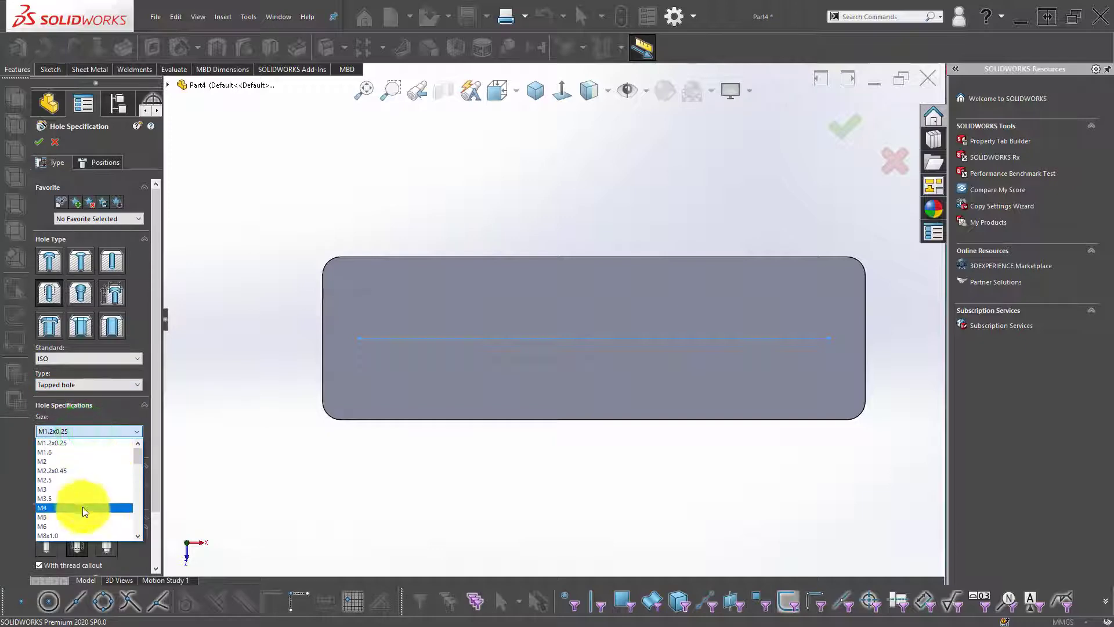
{"action": "left_click", "coordinate": [78, 525]}
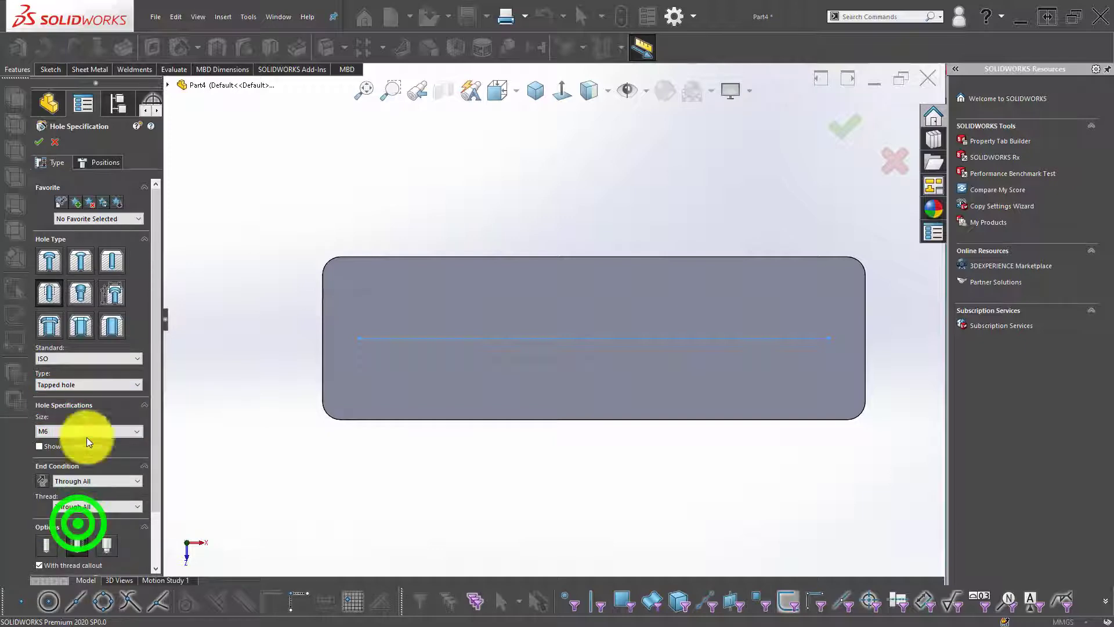
- Place the hole points at the construction line's ends and confirm the M6 tapped holes
{"action": "left_click", "coordinate": [103, 163]}
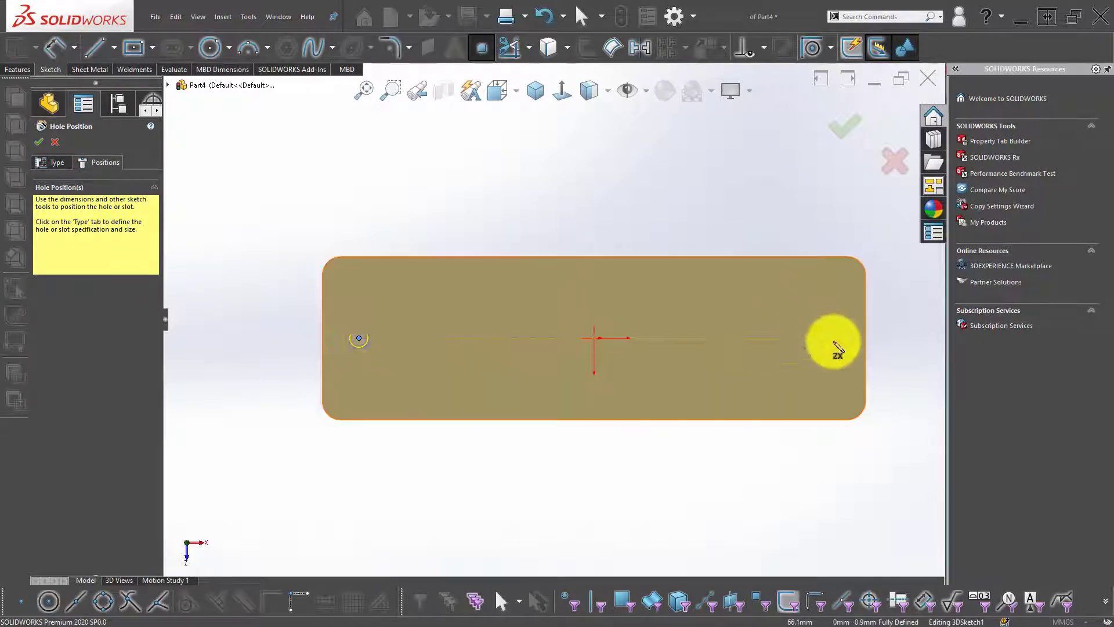
{"action": "left_click", "coordinate": [831, 338]}
{"action": "left_click", "coordinate": [845, 126]}
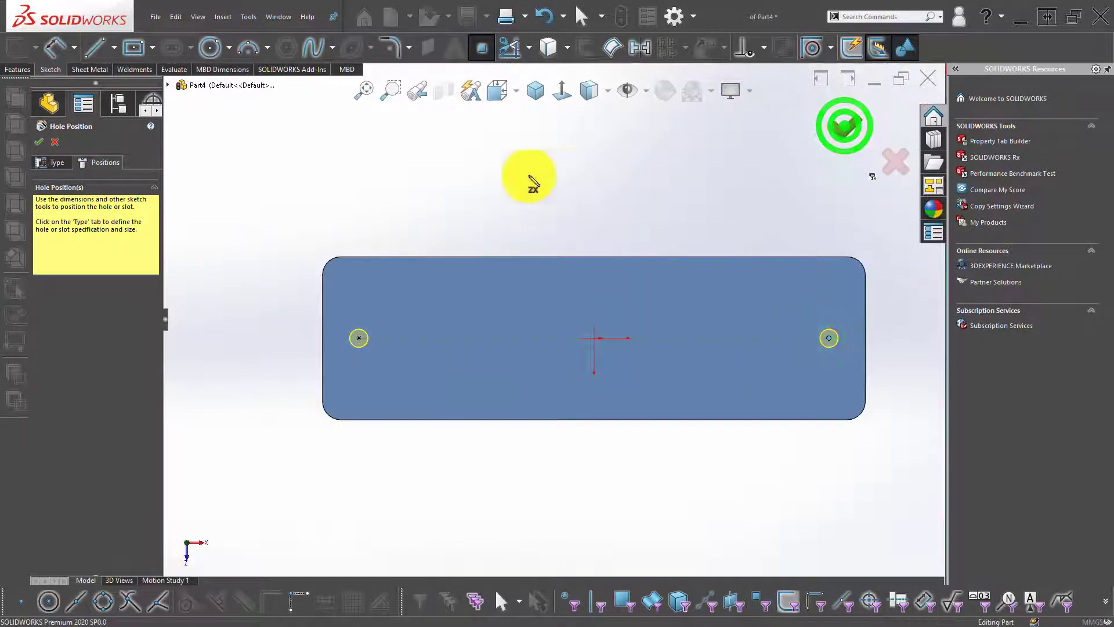
{"action": "left_click", "coordinate": [512, 175]}
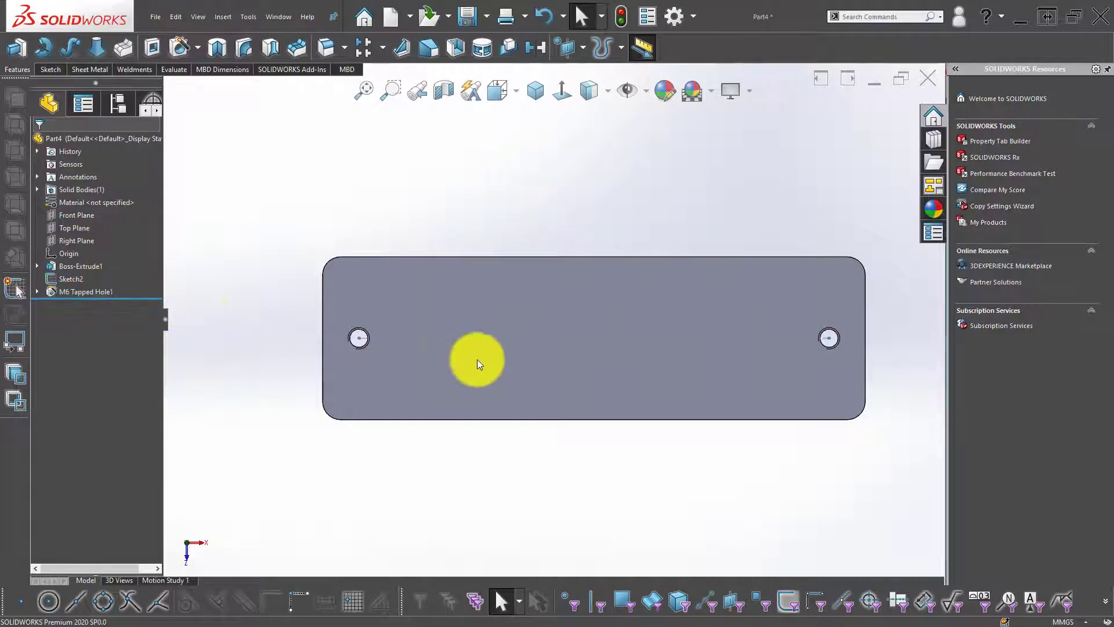
- Sketch a centre rectangle at the origin on the plate's top face, viewed normal-to
{"action": "left_click", "coordinate": [531, 304]}
{"action": "left_click", "coordinate": [576, 269]}
{"action": "left_click", "coordinate": [563, 187]}
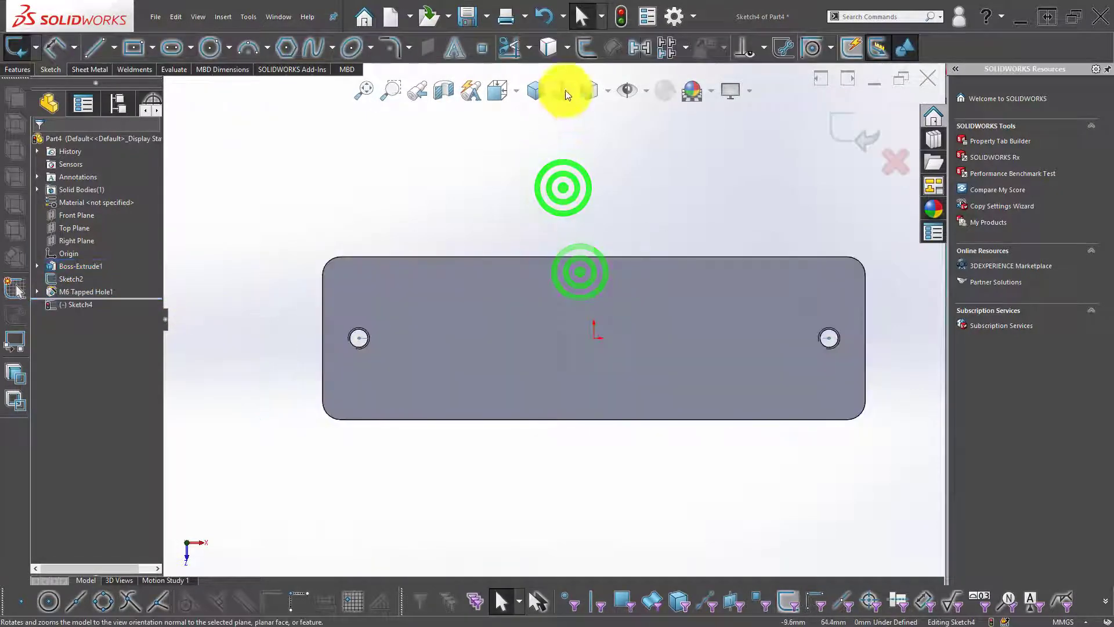
{"action": "left_click", "coordinate": [569, 178]}
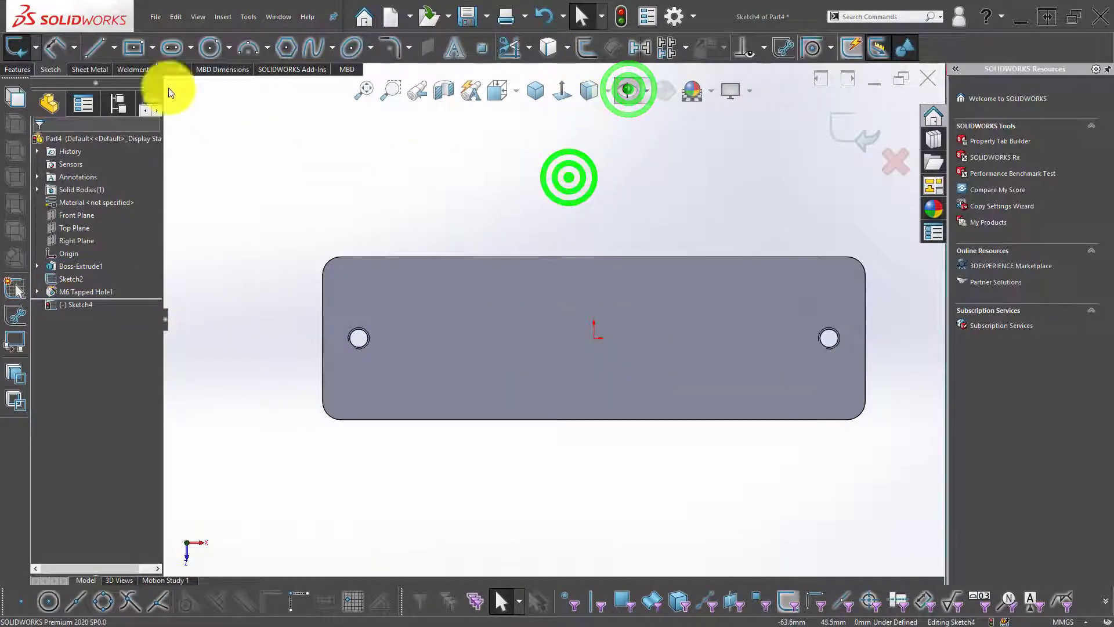
{"action": "left_click", "coordinate": [150, 46]}
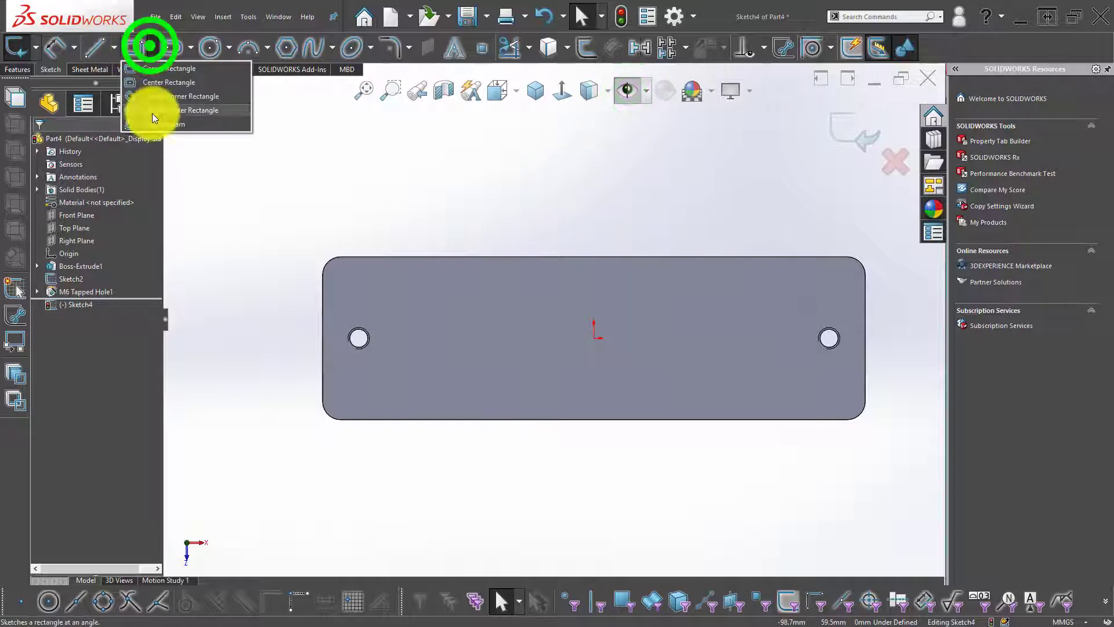
{"action": "left_click", "coordinate": [164, 82]}
{"action": "left_click", "coordinate": [594, 338]}
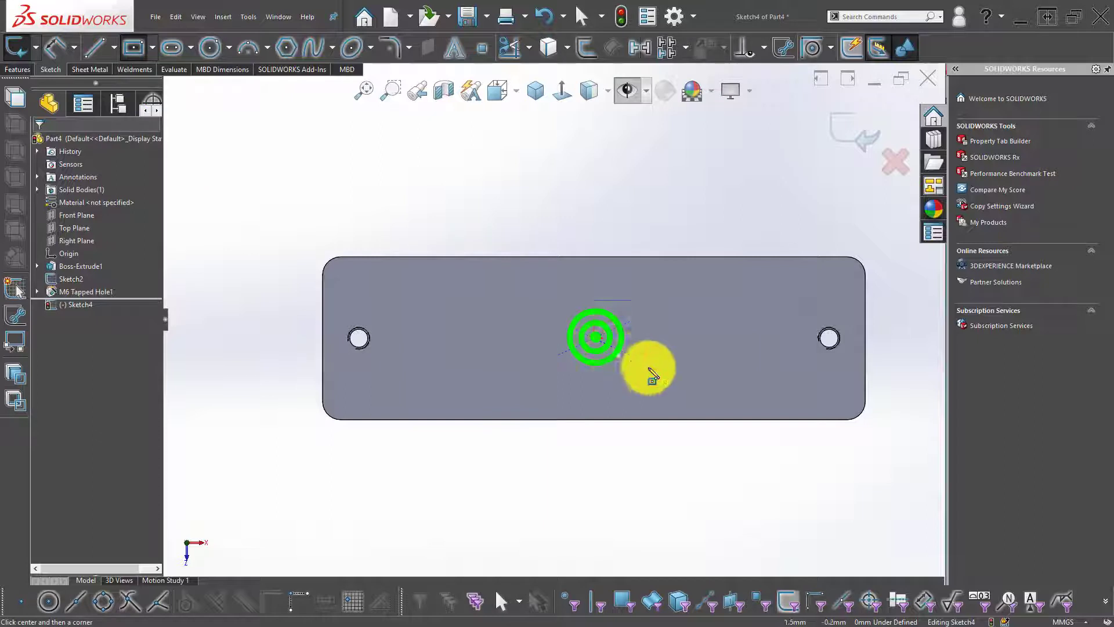
{"action": "left_click", "coordinate": [681, 393]}
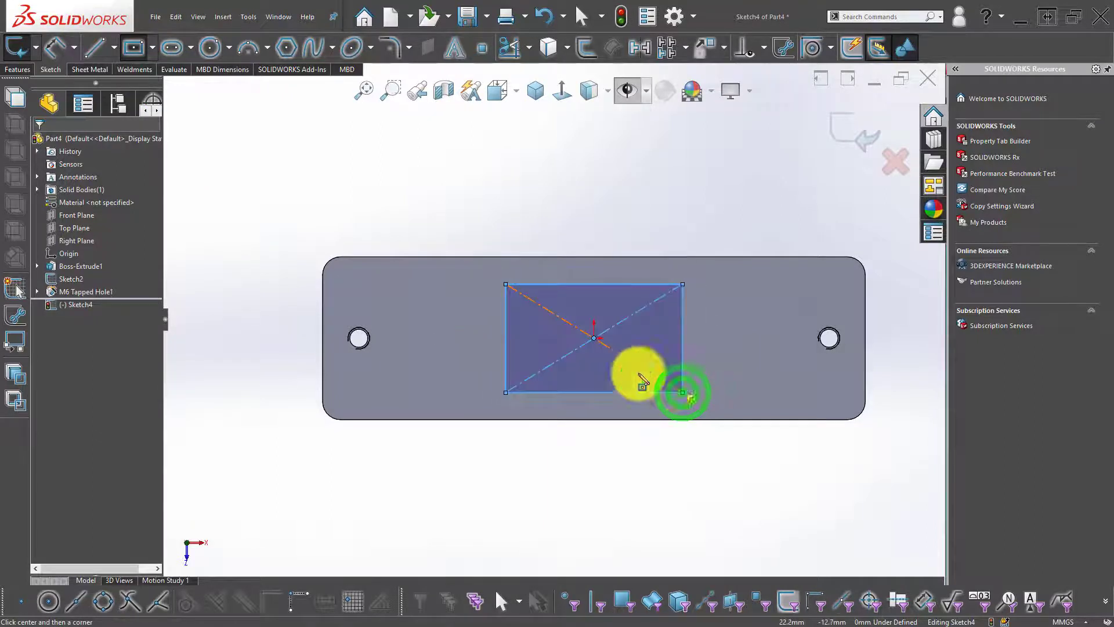
- Dimension the rectangle 34 mm wide, make two edges Equal, and exit the sketch
{"action": "key", "text": "d"}
{"action": "left_click", "coordinate": [566, 285]}
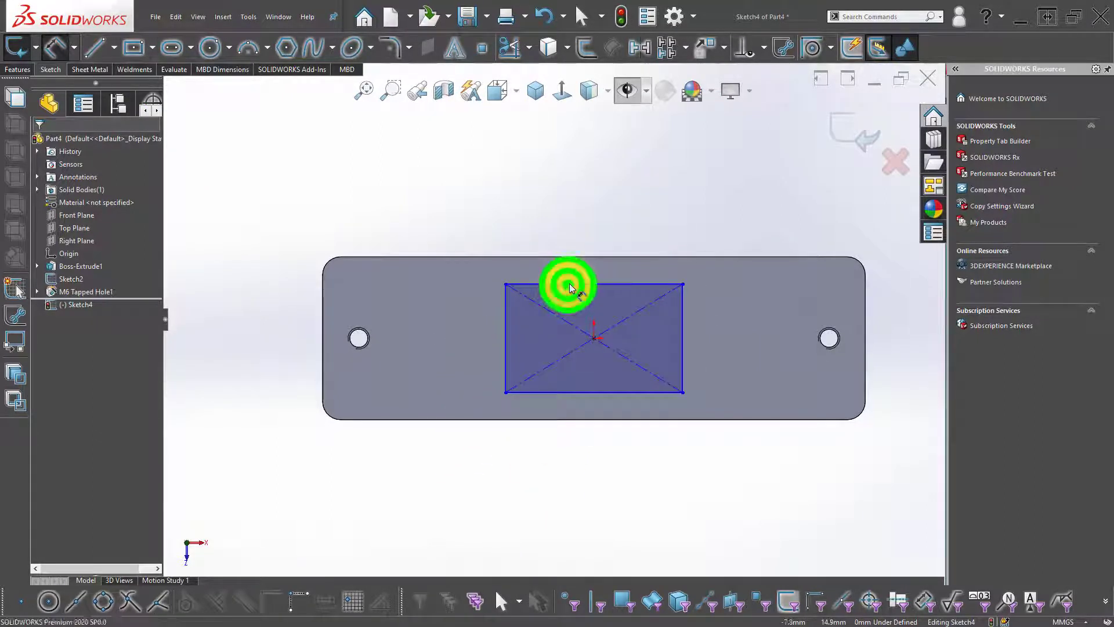
{"action": "left_click", "coordinate": [589, 235]}
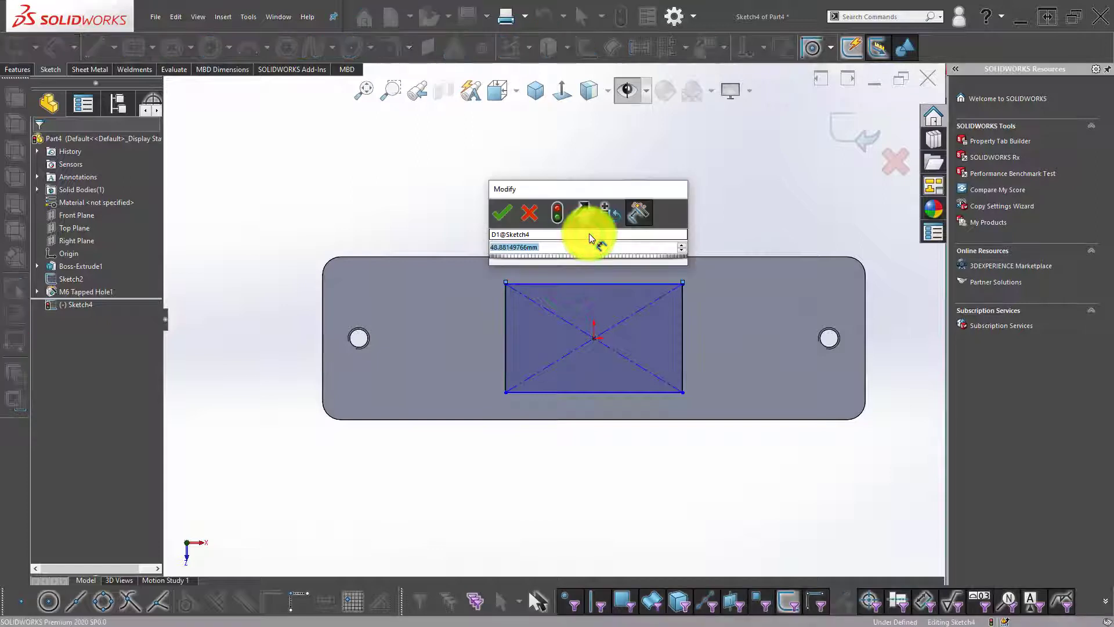
{"action": "type", "text": "34"}
{"action": "key", "text": "Return"}
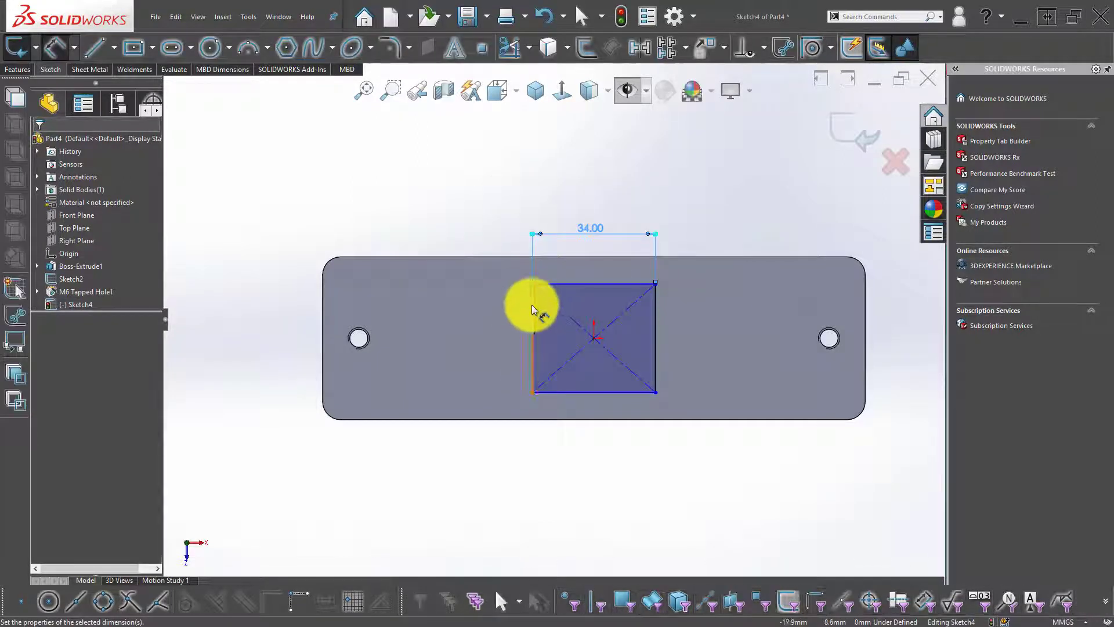
{"action": "key", "text": "Escape"}
{"action": "left_click", "coordinate": [534, 302]}
{"action": "left_click", "coordinate": [559, 285], "text": "ctrl"}
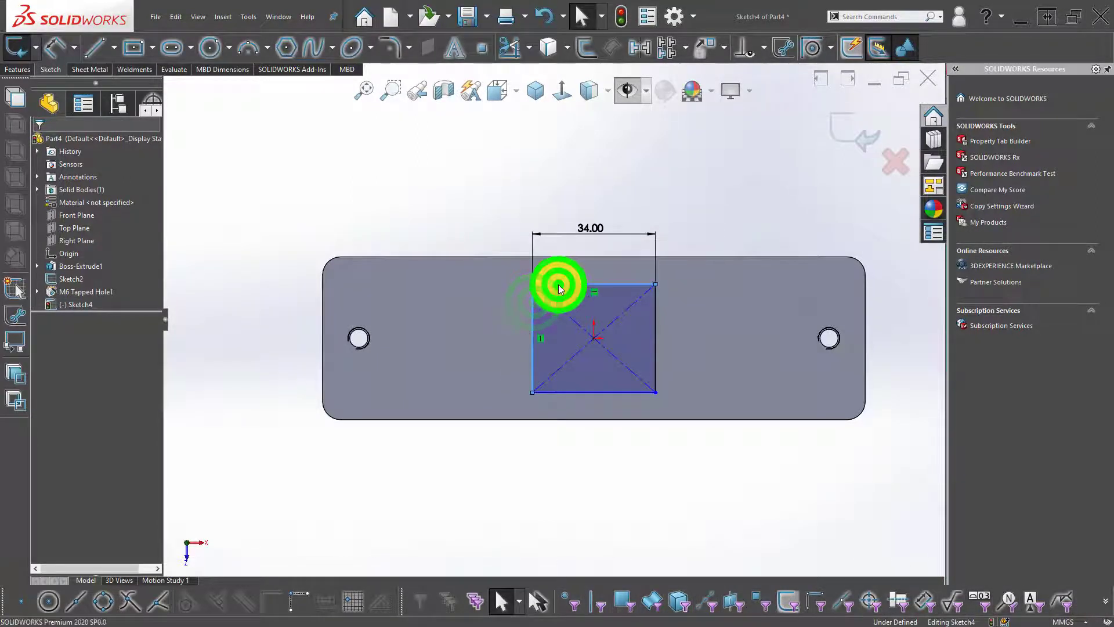
{"action": "left_click", "coordinate": [681, 237]}
{"action": "left_click", "coordinate": [456, 194]}
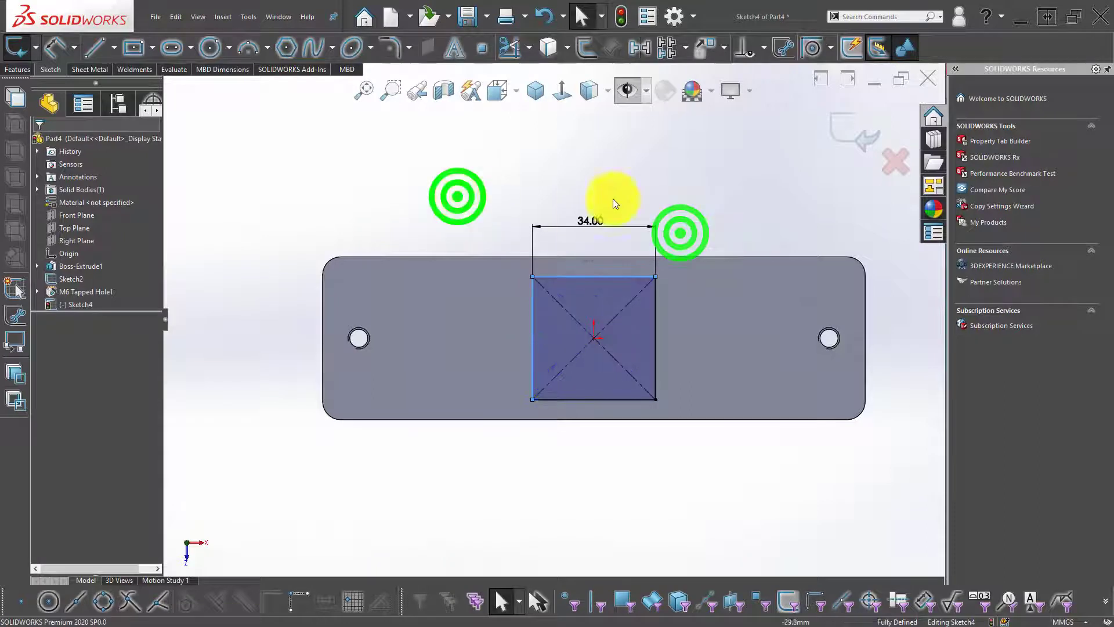
{"action": "left_click", "coordinate": [847, 117]}
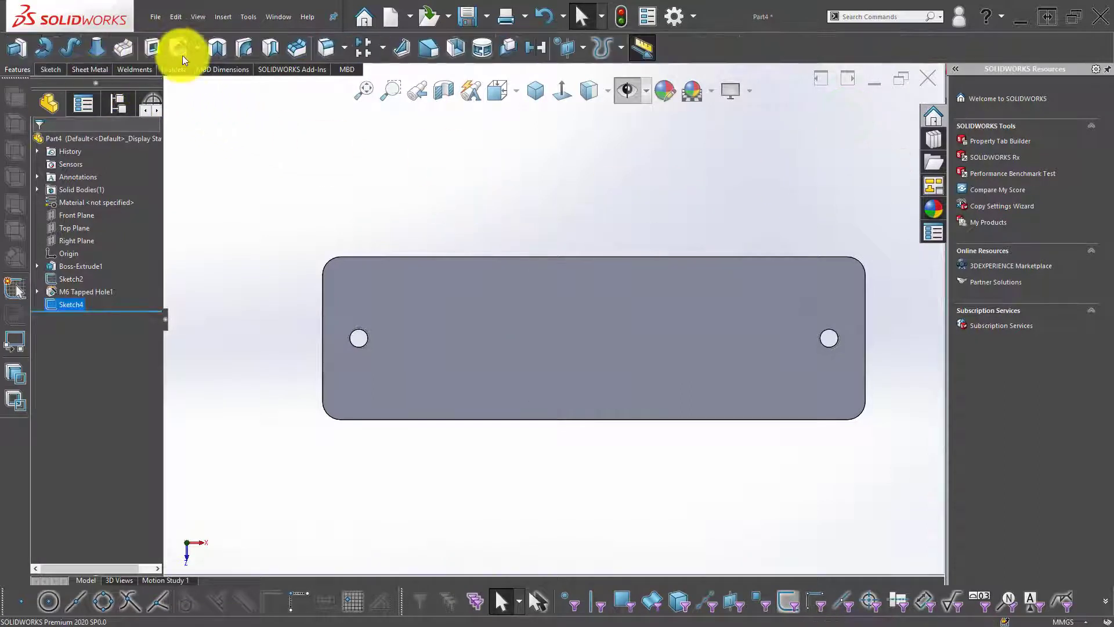
{"action": "left_click", "coordinate": [183, 51]}
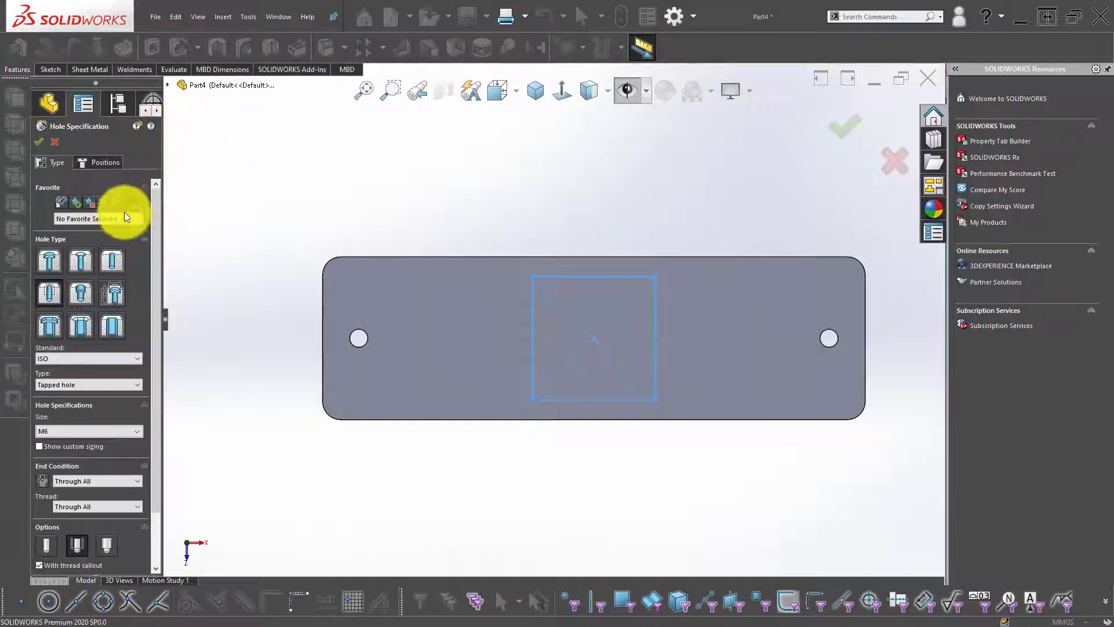
- Place M6 tapped hole points at the four corners of the 34 mm square and confirm
{"action": "left_click", "coordinate": [105, 162]}
{"action": "left_click", "coordinate": [108, 265]}
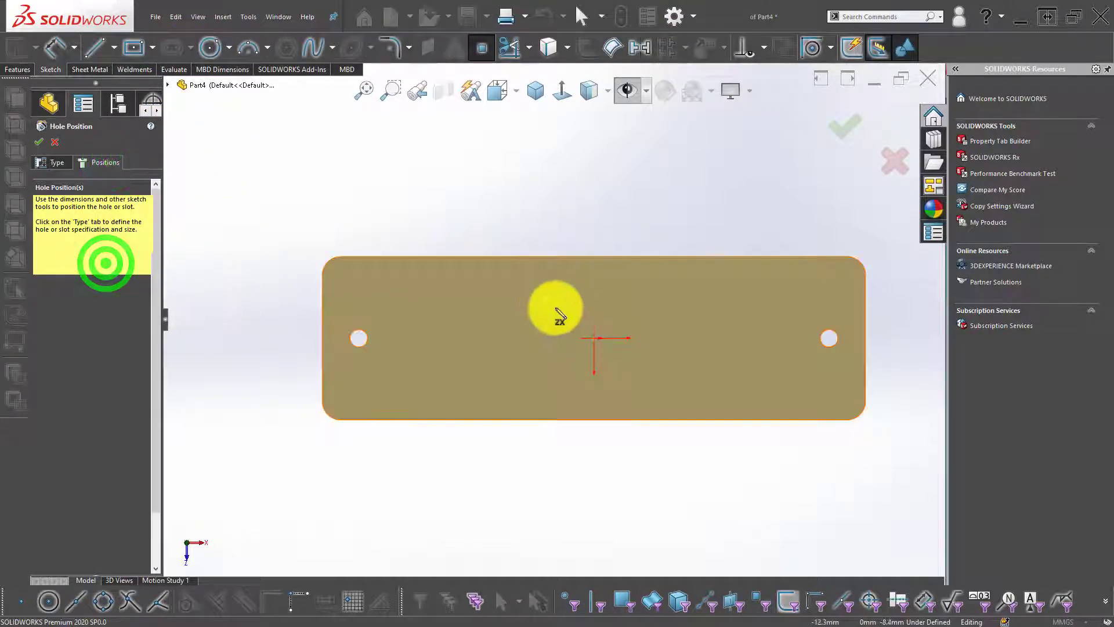
{"action": "left_click", "coordinate": [633, 89]}
{"action": "middle_click_drag", "start_coordinate": [572, 281], "coordinate": [564, 293]}
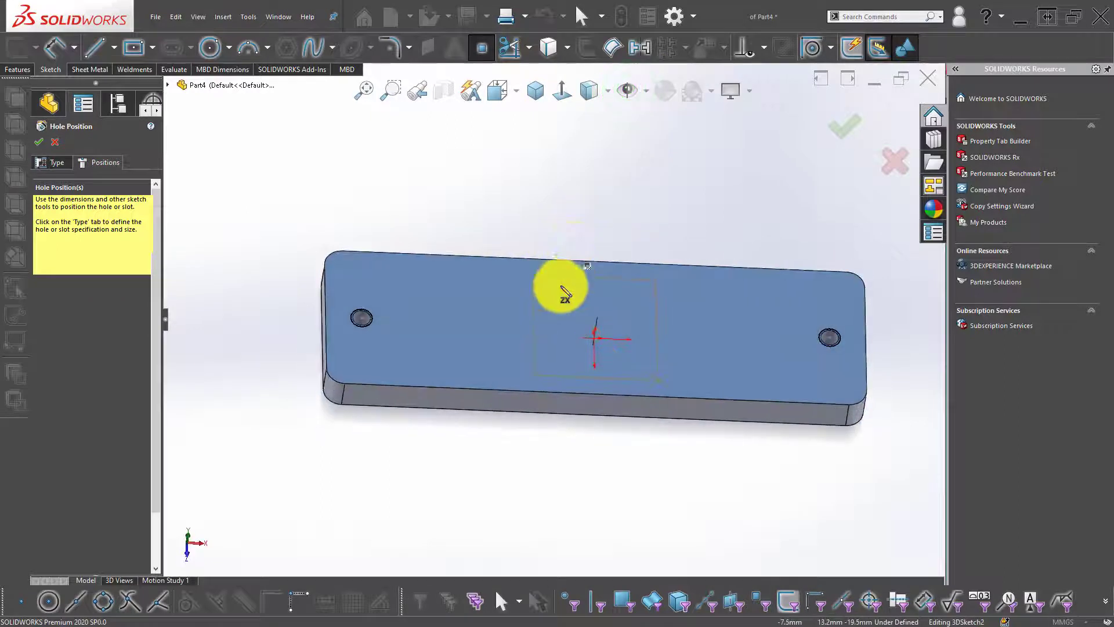
{"action": "left_click", "coordinate": [533, 275]}
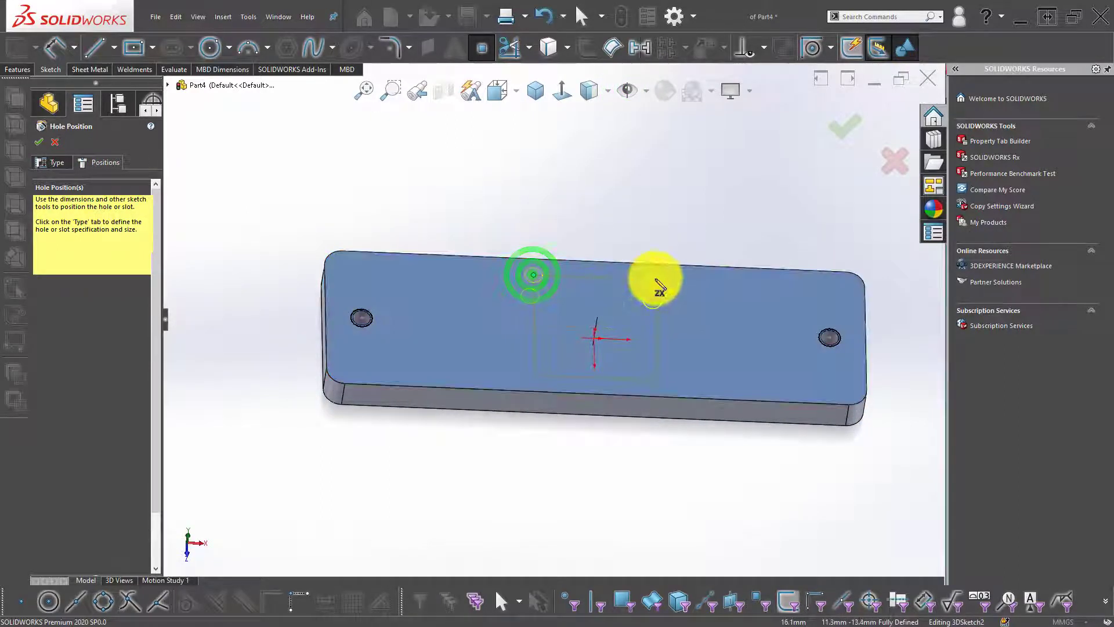
{"action": "left_click", "coordinate": [655, 279]}
{"action": "left_click", "coordinate": [657, 380]}
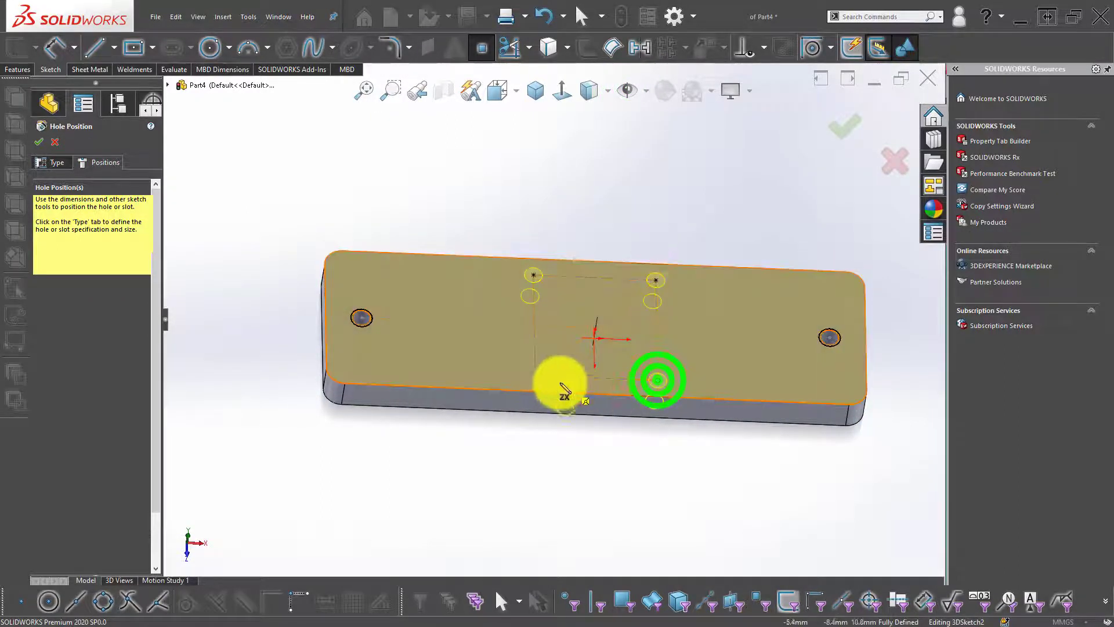
{"action": "left_click", "coordinate": [536, 376]}
{"action": "left_click", "coordinate": [840, 120]}
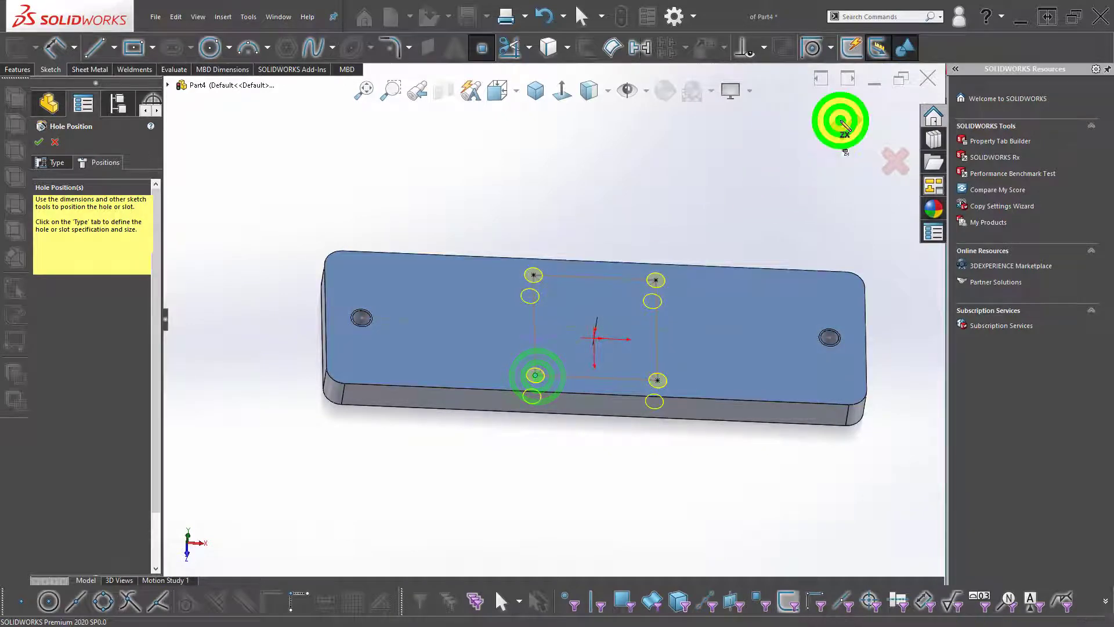
- Switch to Isometric view and save the part as SWM67-02-004
{"action": "mouse_move", "coordinate": [551, 241]}
{"action": "middle_mouse_down"}
{"action": "mouse_move", "coordinate": [607, 325]}
{"action": "mouse_move", "coordinate": [575, 334]}
{"action": "mouse_move", "coordinate": [568, 323]}
{"action": "middle_mouse_up"}
{"action": "left_click", "coordinate": [501, 226]}
{"action": "middle_click_drag", "start_coordinate": [616, 282], "coordinate": [604, 255]}
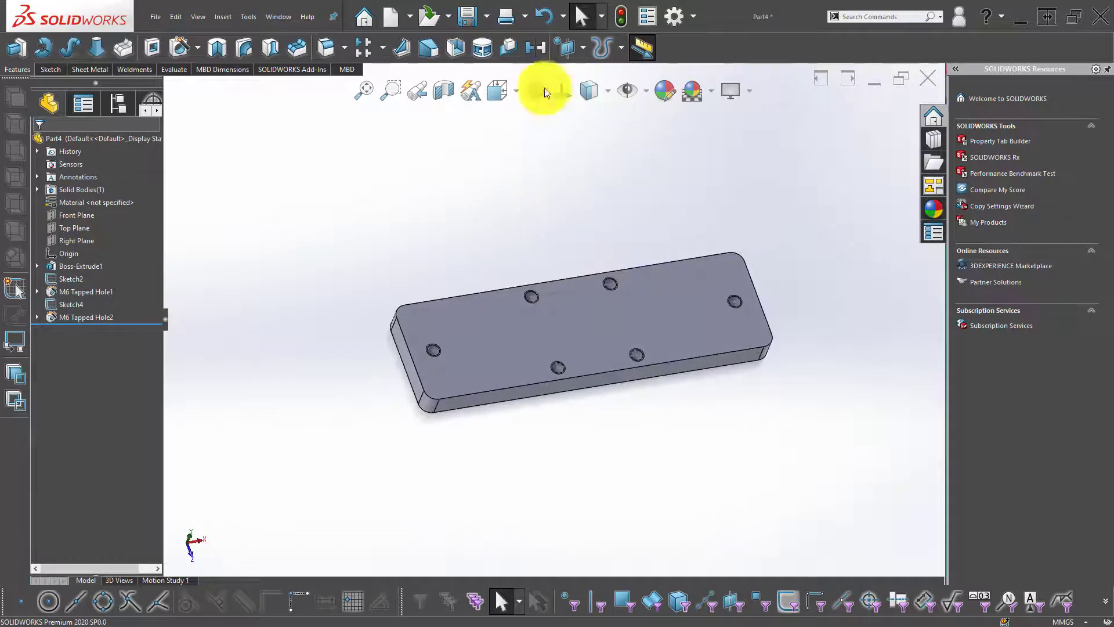
{"action": "left_click", "coordinate": [535, 89]}
{"action": "left_click", "coordinate": [593, 150]}
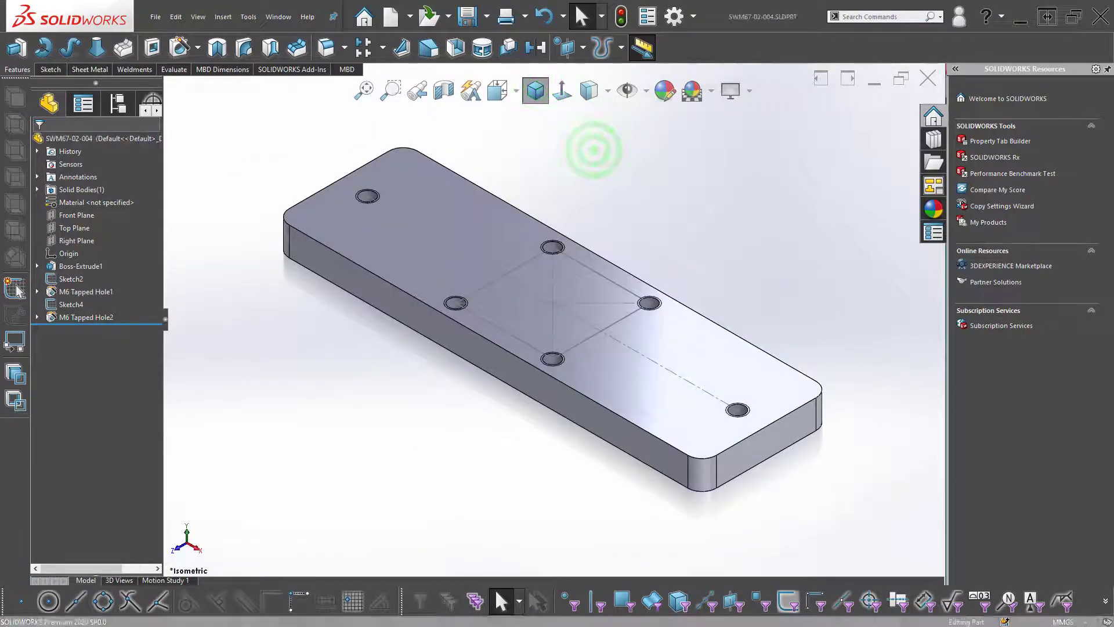
{"action": "left_click", "coordinate": [326, 336]}
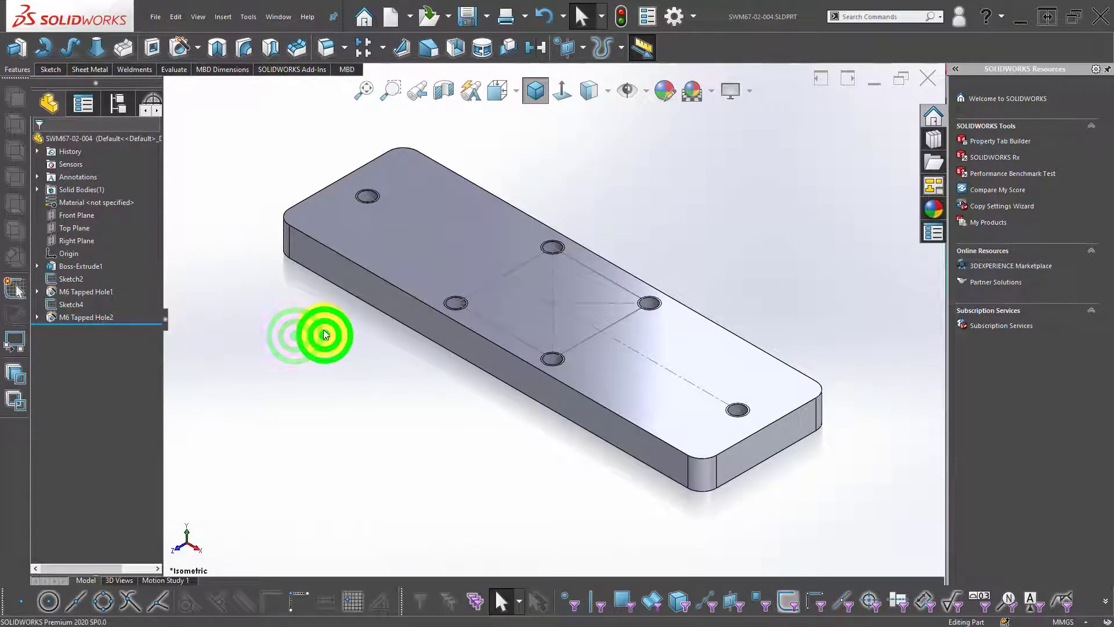
{"action": "left_click", "coordinate": [478, 231]}
{"action": "mouse_move", "coordinate": [478, 231]}
{"action": "middle_mouse_down"}
{"action": "mouse_move", "coordinate": [522, 373]}
{"action": "mouse_move", "coordinate": [510, 378]}
{"action": "mouse_move", "coordinate": [514, 343]}
{"action": "middle_mouse_up"}
{"action": "left_click", "coordinate": [610, 227]}
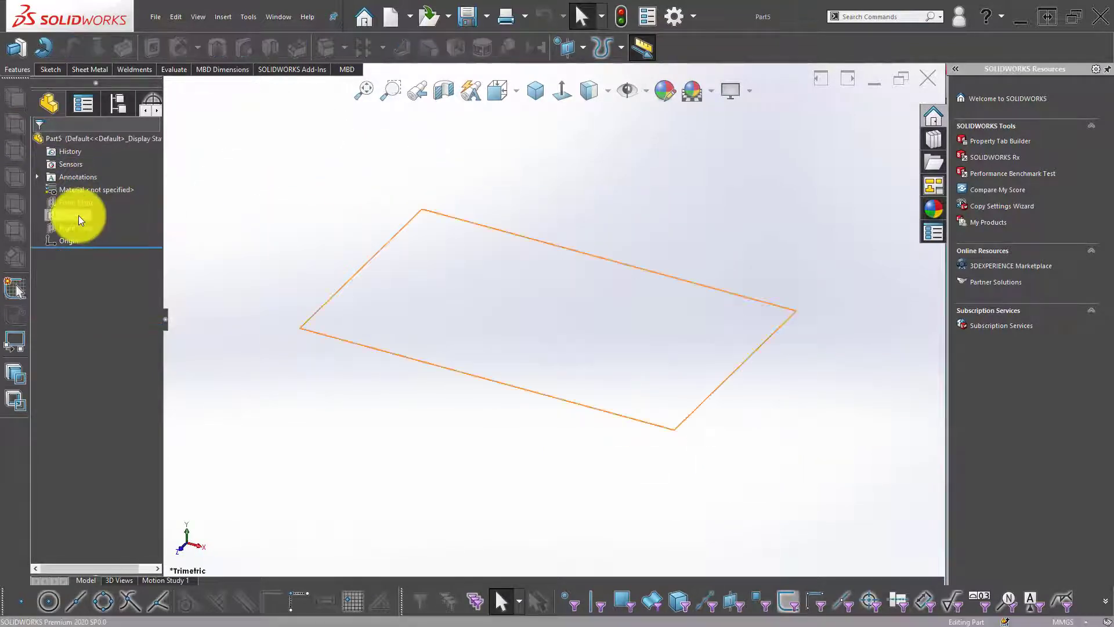
- Sketch a centre rectangle from the origin on the new part's Top Plane
{"action": "left_click", "coordinate": [78, 215]}
{"action": "left_click", "coordinate": [218, 197]}
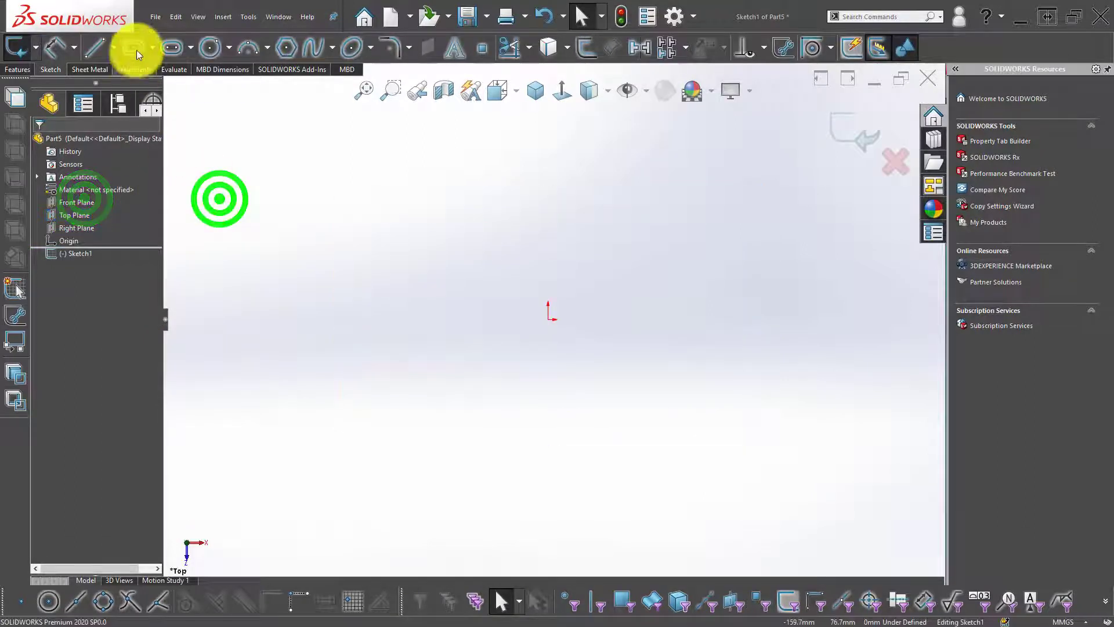
{"action": "left_click", "coordinate": [134, 47]}
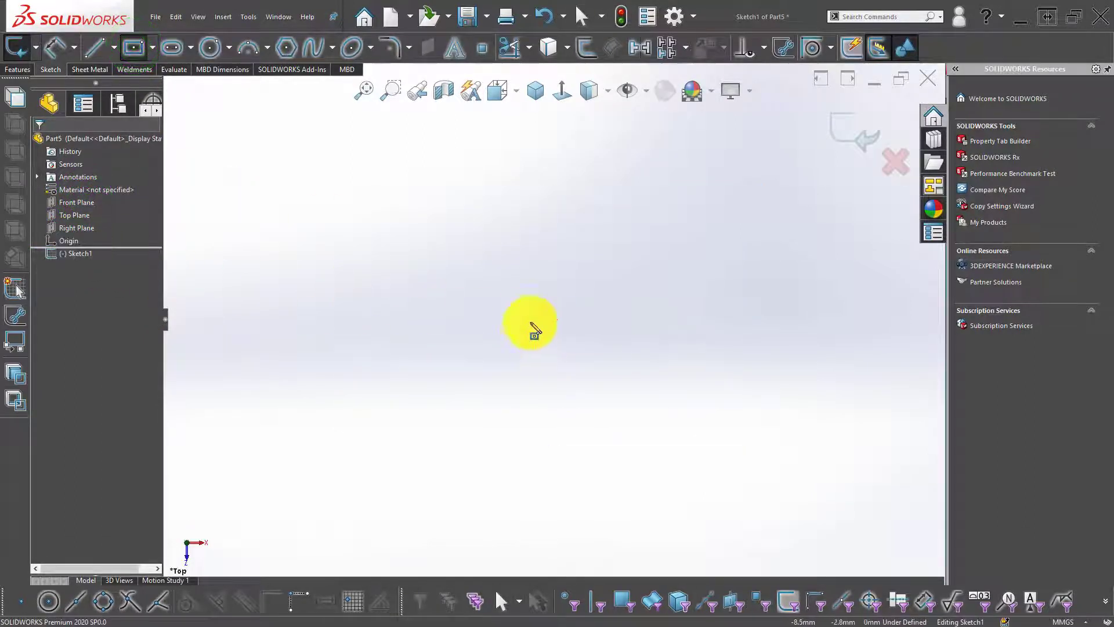
{"action": "left_click", "coordinate": [550, 319]}
{"action": "left_click", "coordinate": [796, 466]}
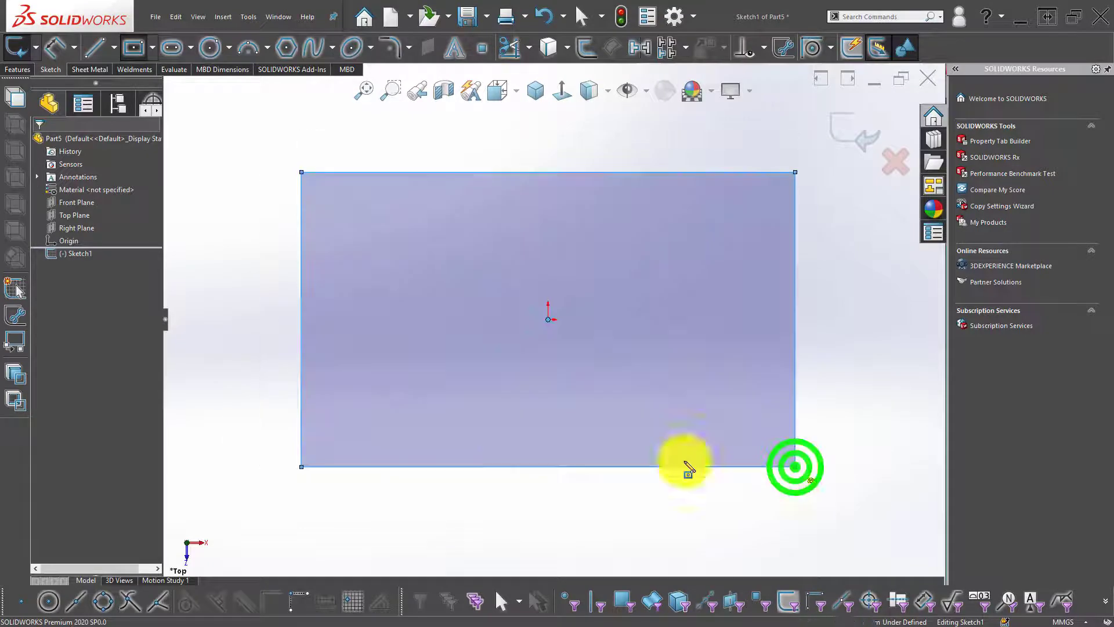
- Dimension the rectangle 800 mm wide and make its sides Equal
{"action": "right_click_drag", "start_coordinate": [415, 467], "coordinate": [429, 377]}
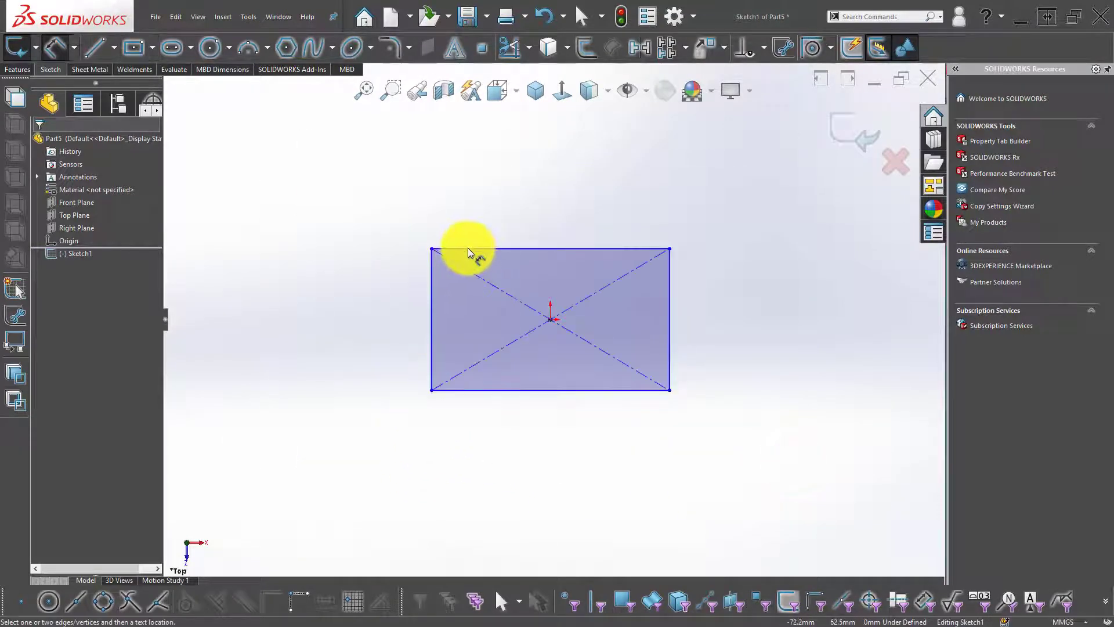
{"action": "left_click", "coordinate": [468, 249]}
{"action": "left_click", "coordinate": [482, 216]}
{"action": "type", "text": "800"}
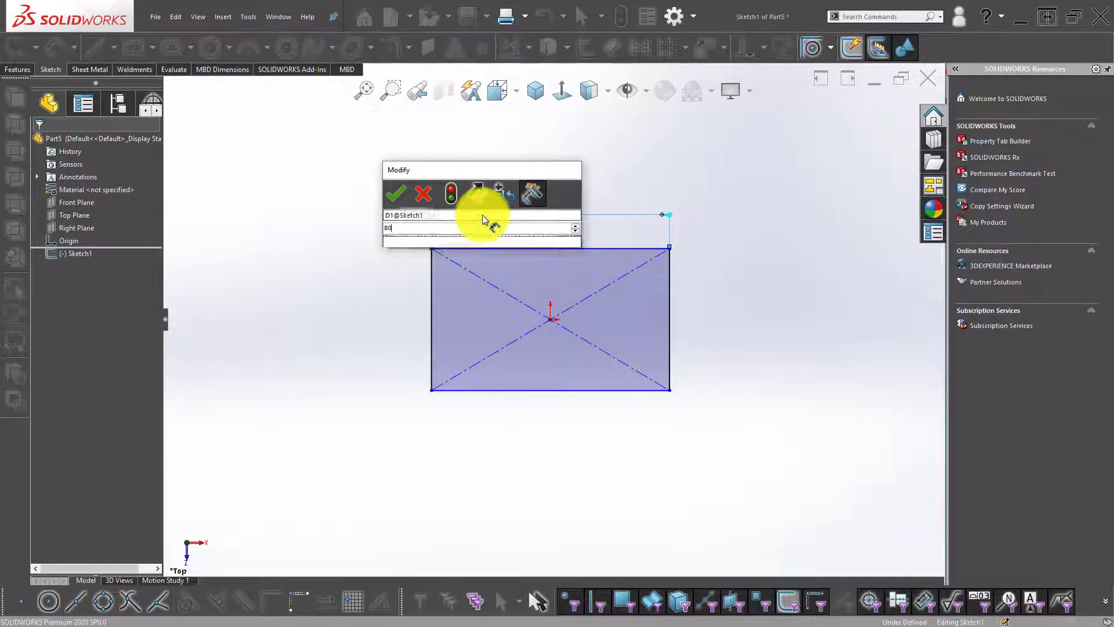
{"action": "key", "text": "Return"}
{"action": "key", "text": "Escape"}
{"action": "left_click", "coordinate": [432, 264]}
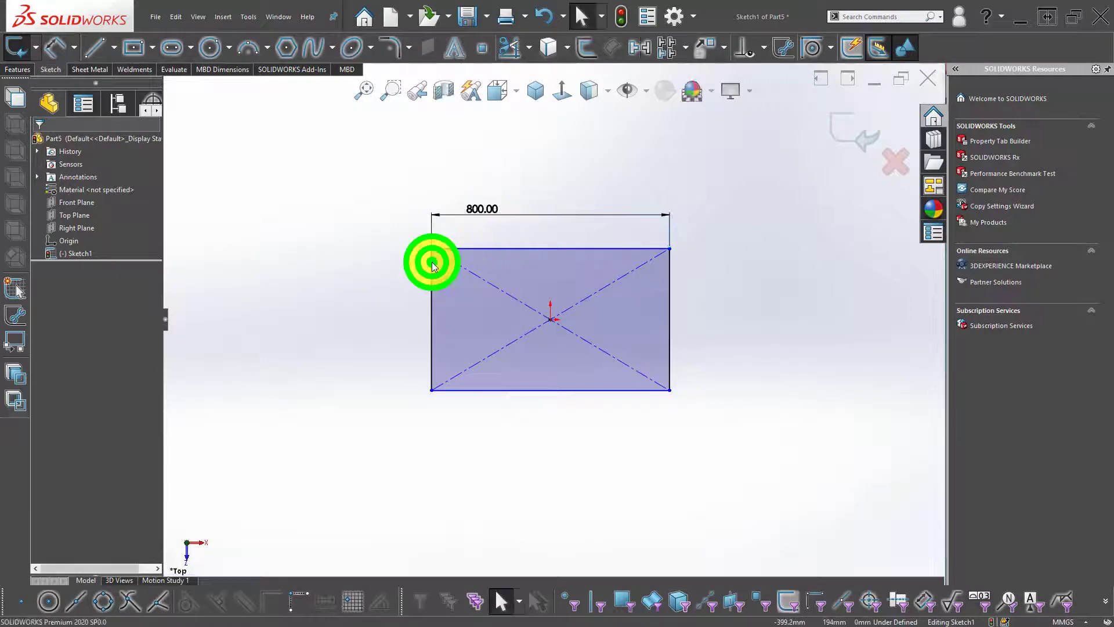
{"action": "left_click", "coordinate": [467, 249]}
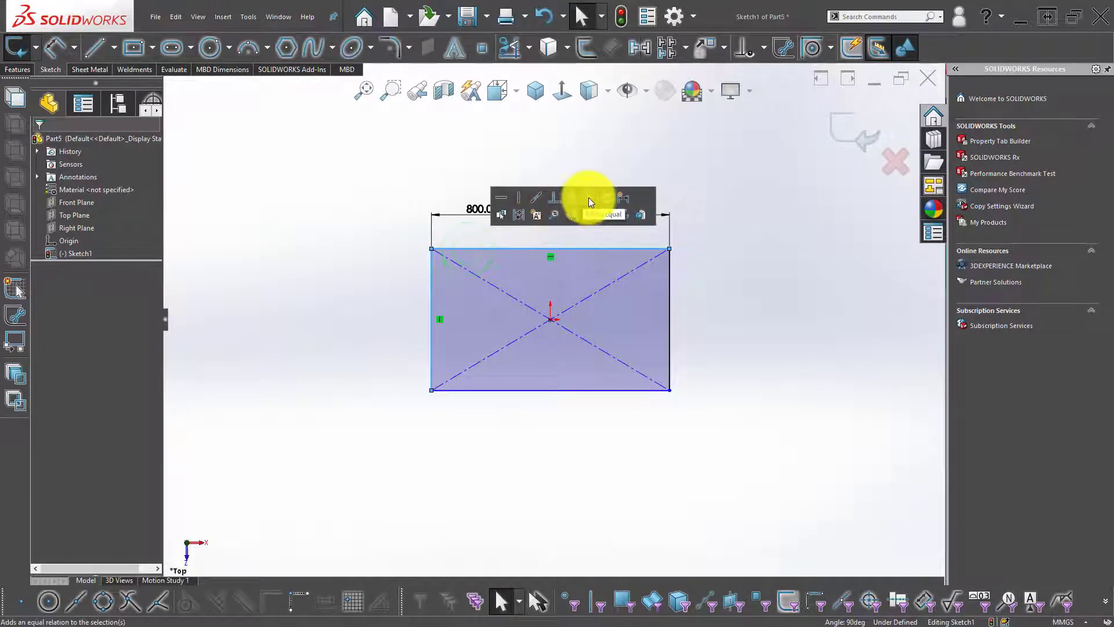
{"action": "left_click", "coordinate": [588, 197]}
{"action": "left_click", "coordinate": [349, 272]}
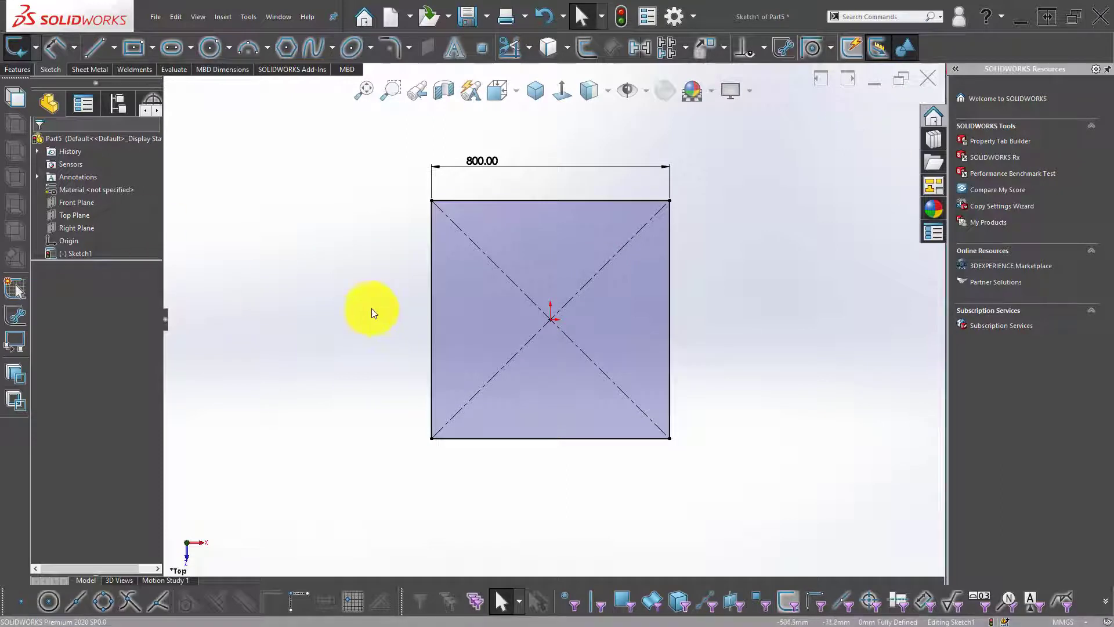
{"action": "left_click", "coordinate": [18, 69]}
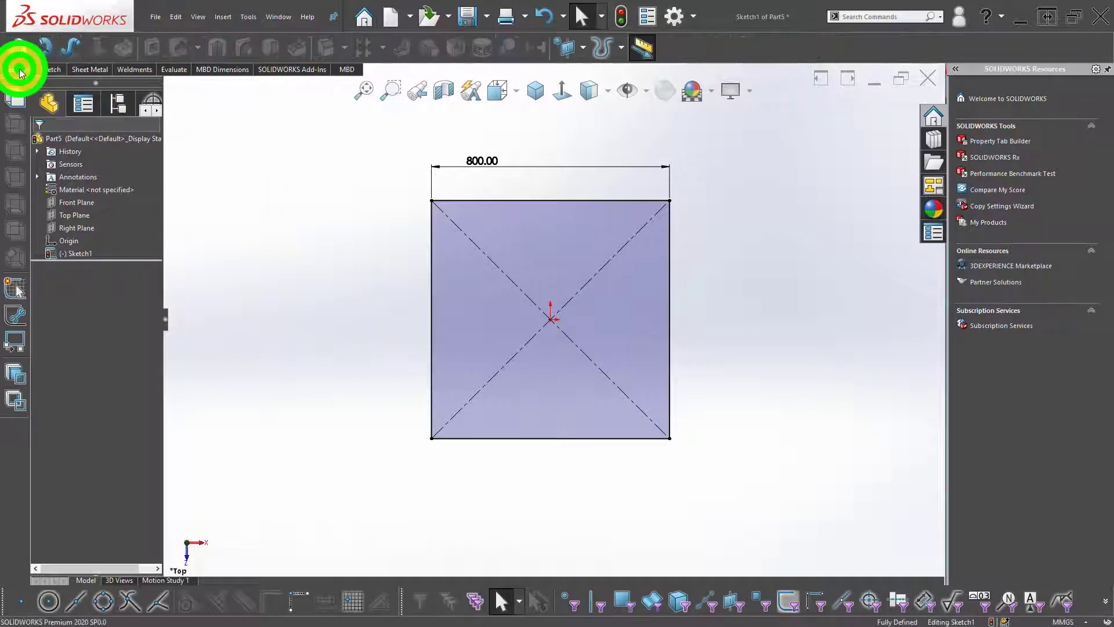
- Extrude the 800 square Mid Plane to 10 mm and view the plate isometric
{"action": "left_click", "coordinate": [17, 47]}
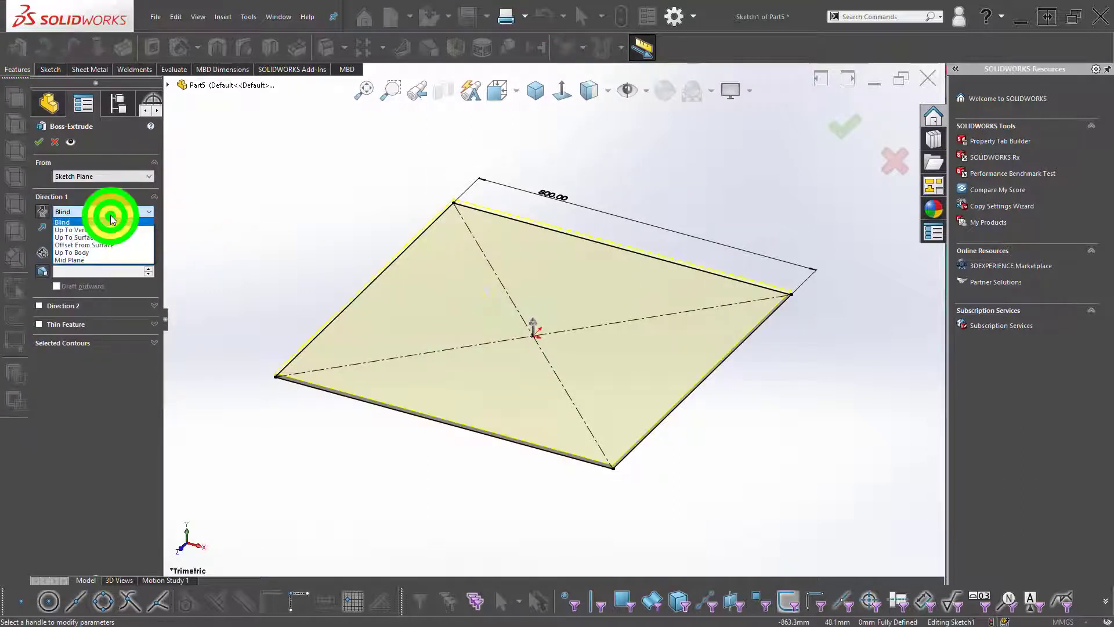
{"action": "left_click", "coordinate": [96, 259]}
{"action": "left_click", "coordinate": [124, 253]}
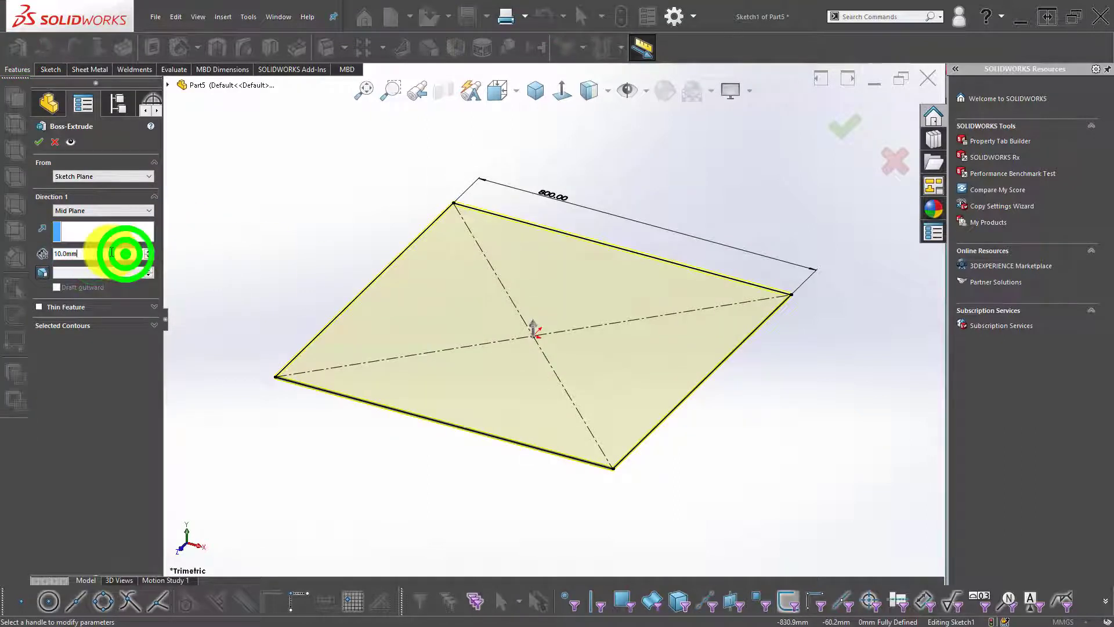
{"action": "double_click", "coordinate": [111, 253]}
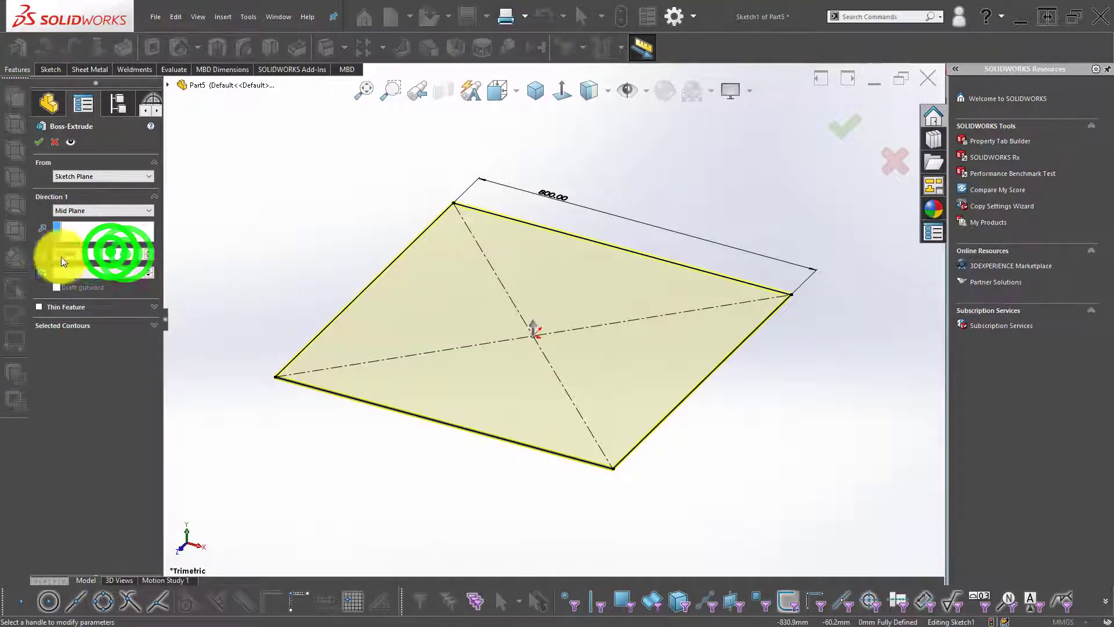
{"action": "left_click", "coordinate": [33, 138]}
{"action": "left_click", "coordinate": [263, 238]}
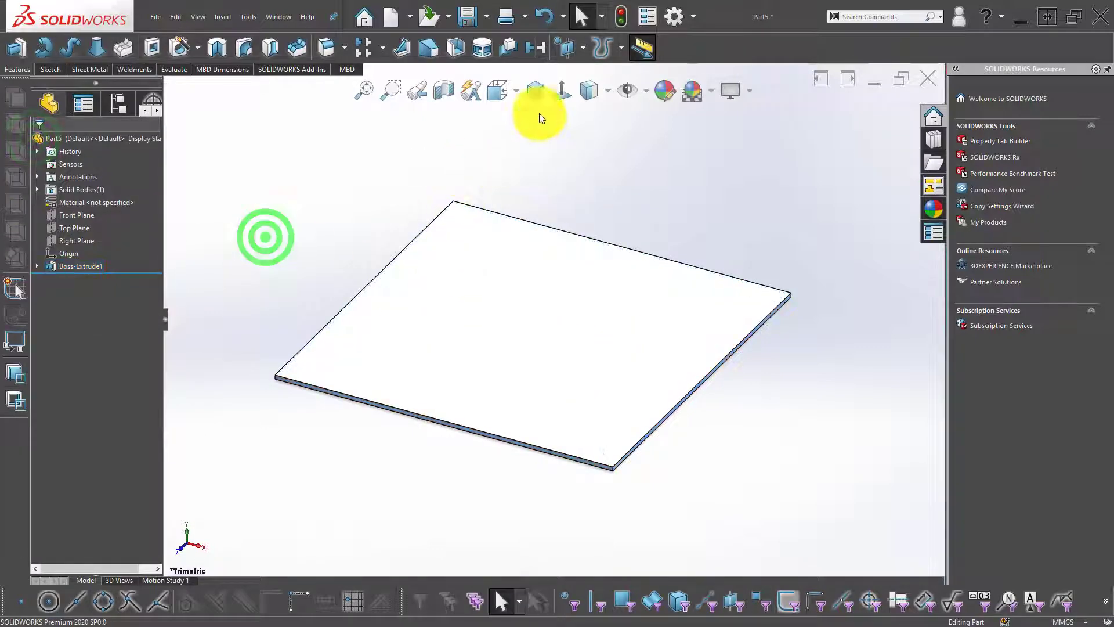
{"action": "left_click", "coordinate": [539, 87]}
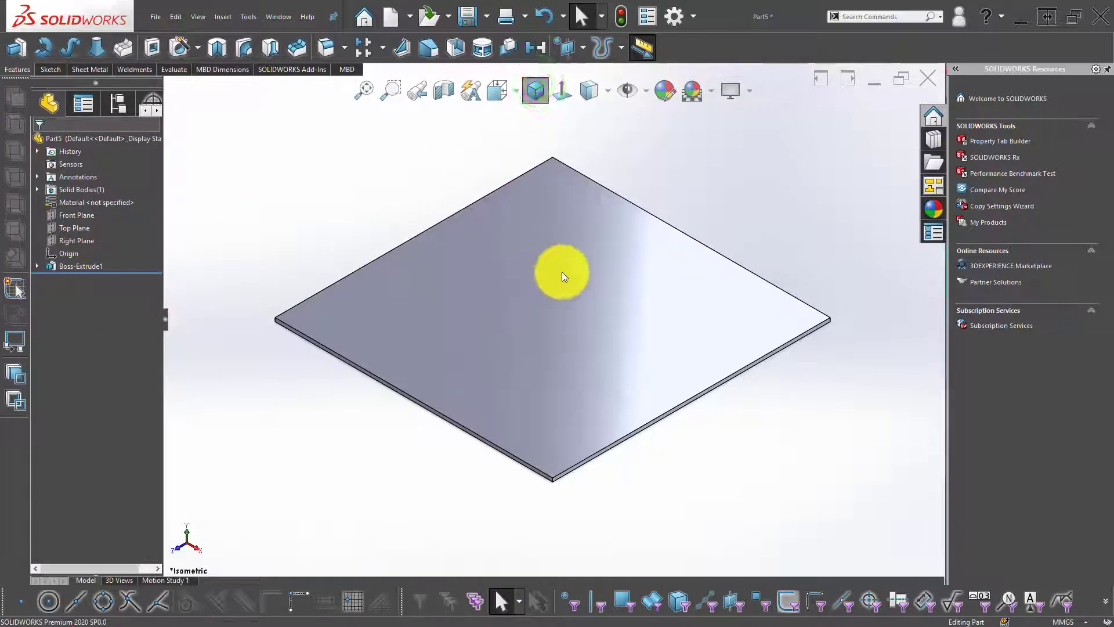
{"action": "left_click", "coordinate": [578, 246]}
- Start a sketch on the plate's top face and draw a rectangle from its centre
{"action": "left_click", "coordinate": [627, 215]}
{"action": "left_click", "coordinate": [483, 150]}
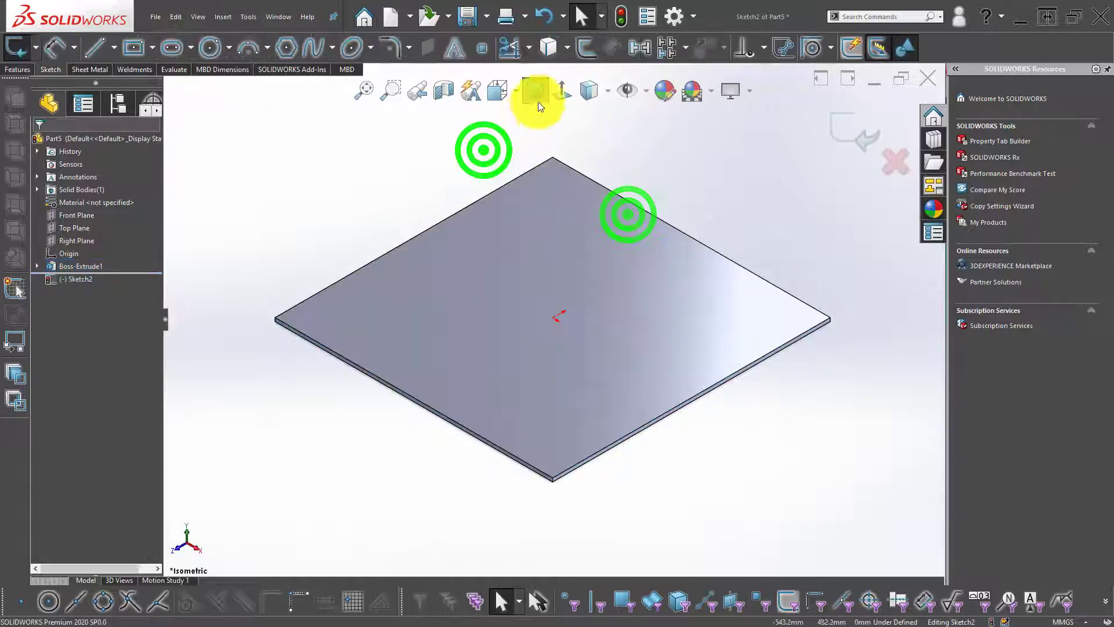
{"action": "left_click", "coordinate": [561, 88]}
{"action": "left_click", "coordinate": [256, 259]}
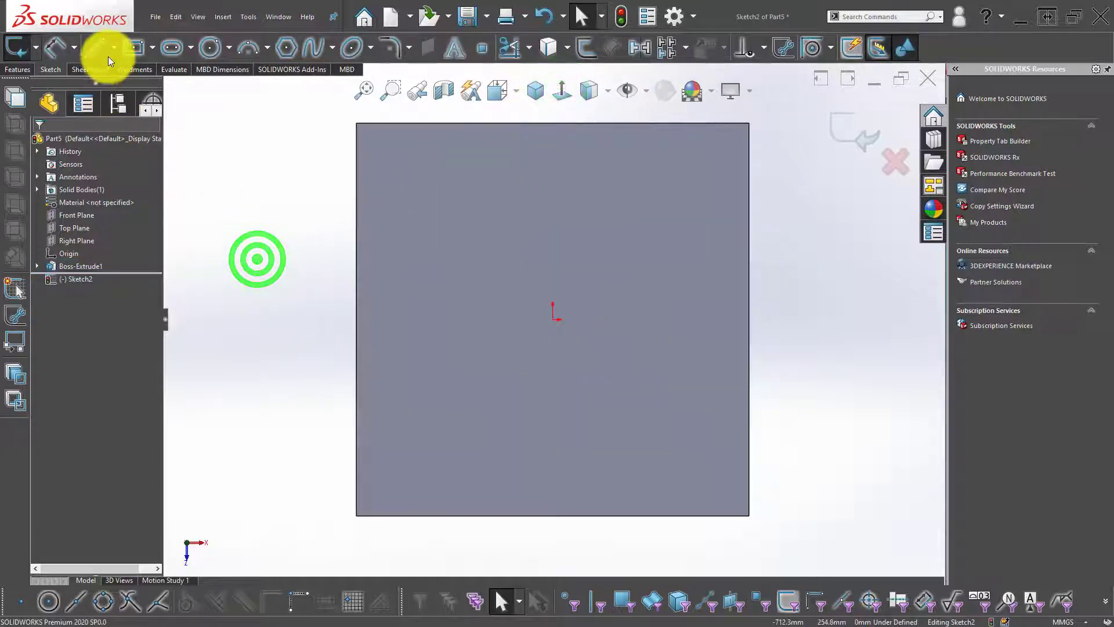
{"action": "left_click", "coordinate": [135, 49]}
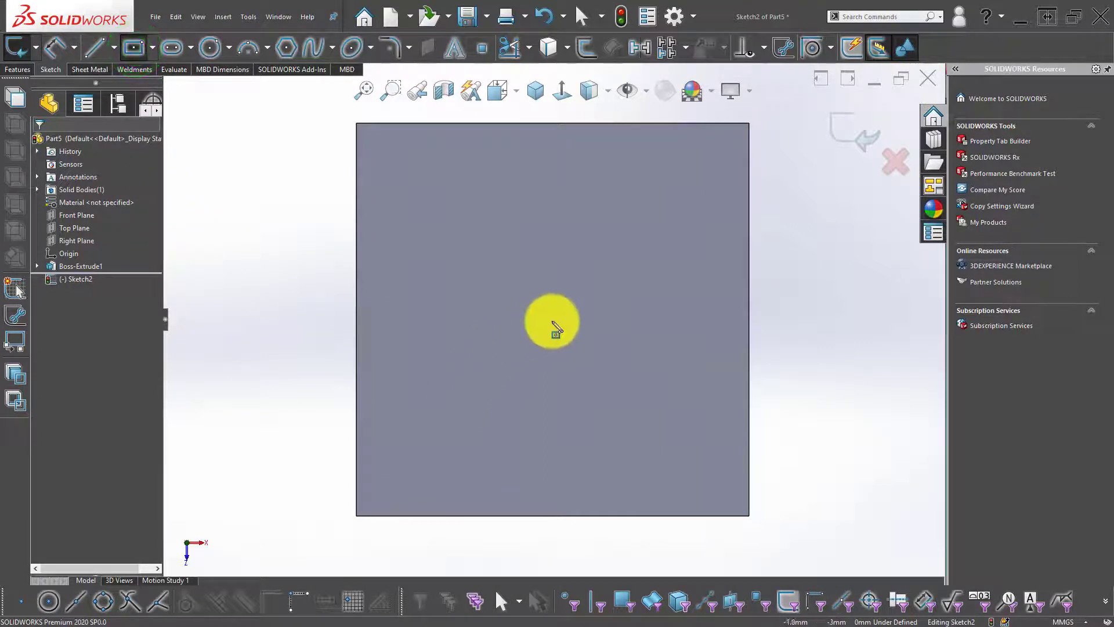
{"action": "left_click", "coordinate": [552, 320]}
{"action": "left_click", "coordinate": [588, 376]}
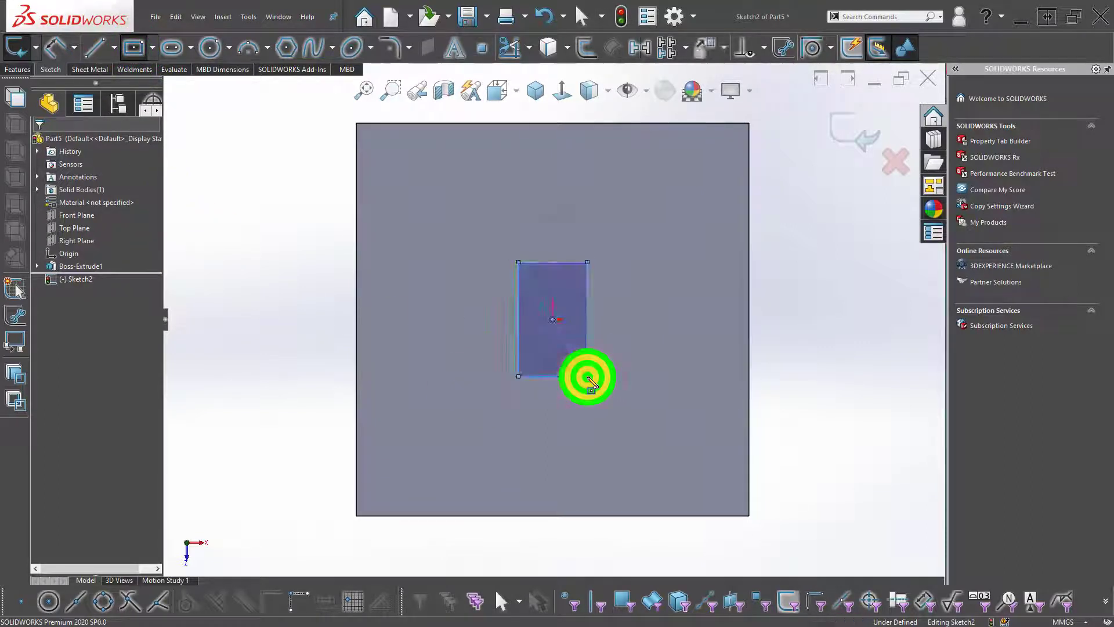
{"action": "key", "text": "Escape"}
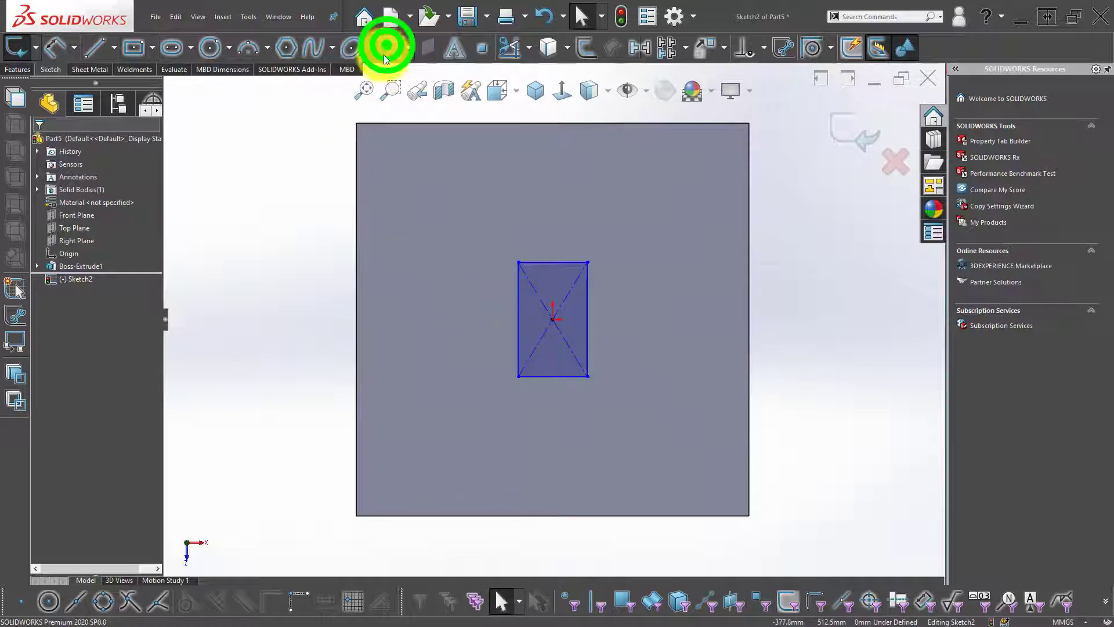
- Round all four rectangle corners with R20 sketch fillets
{"action": "left_click", "coordinate": [385, 56]}
{"action": "type", "text": "0"}
{"action": "key", "text": "Return"}
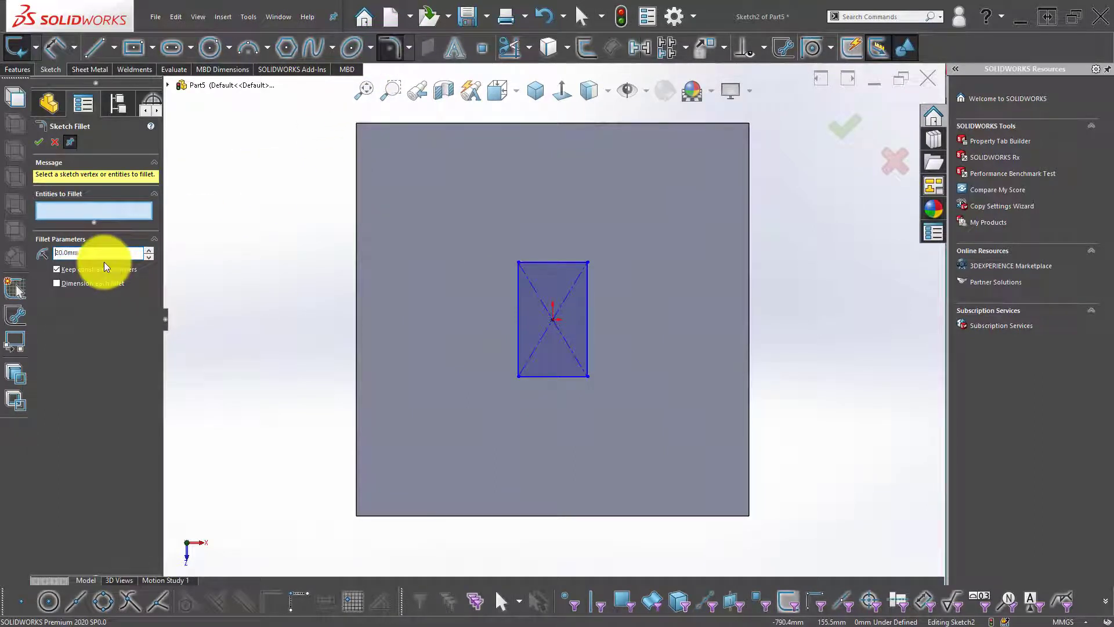
{"action": "key", "text": "ctrl+a"}
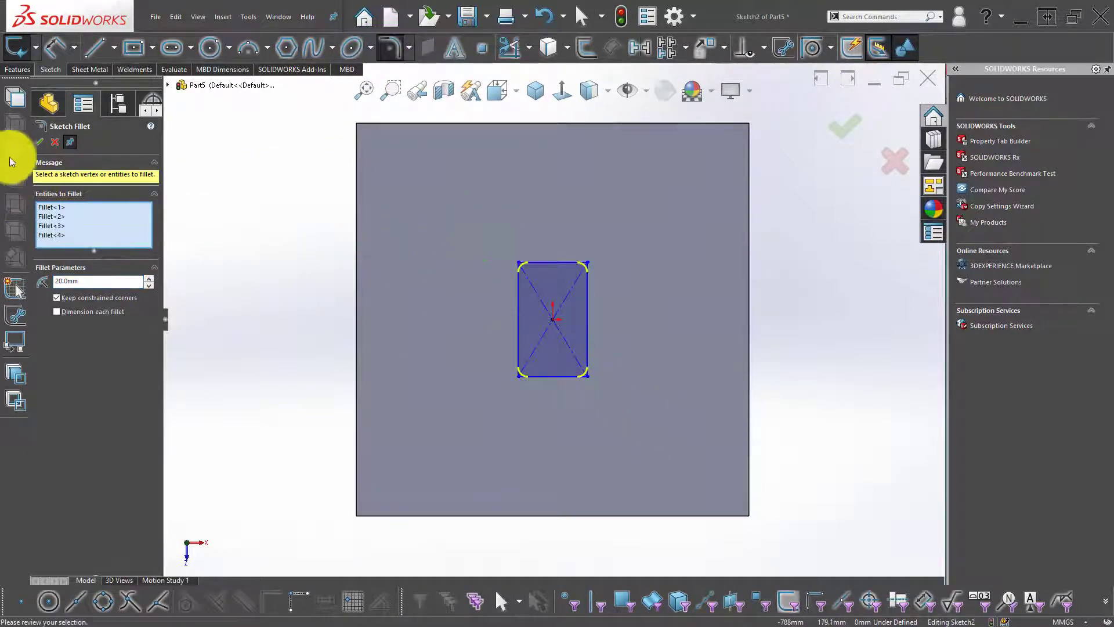
{"action": "left_click", "coordinate": [36, 139]}
{"action": "left_click", "coordinate": [270, 316]}
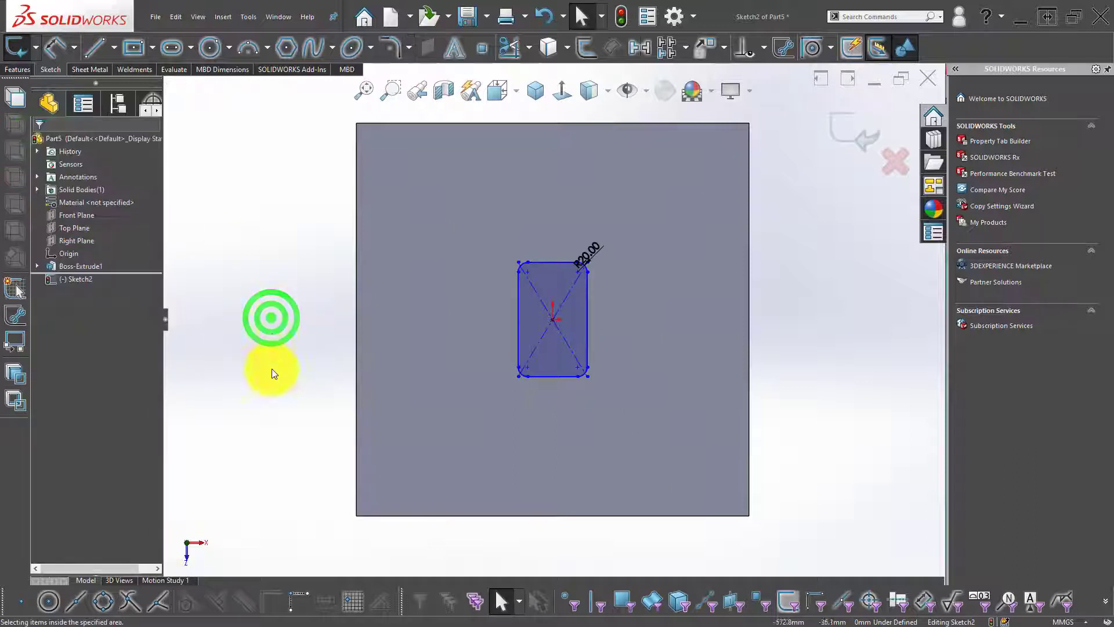
- Dimension the rounded rectangle's height to 140 mm
{"action": "left_click", "coordinate": [546, 261]}
{"action": "left_click", "coordinate": [543, 377]}
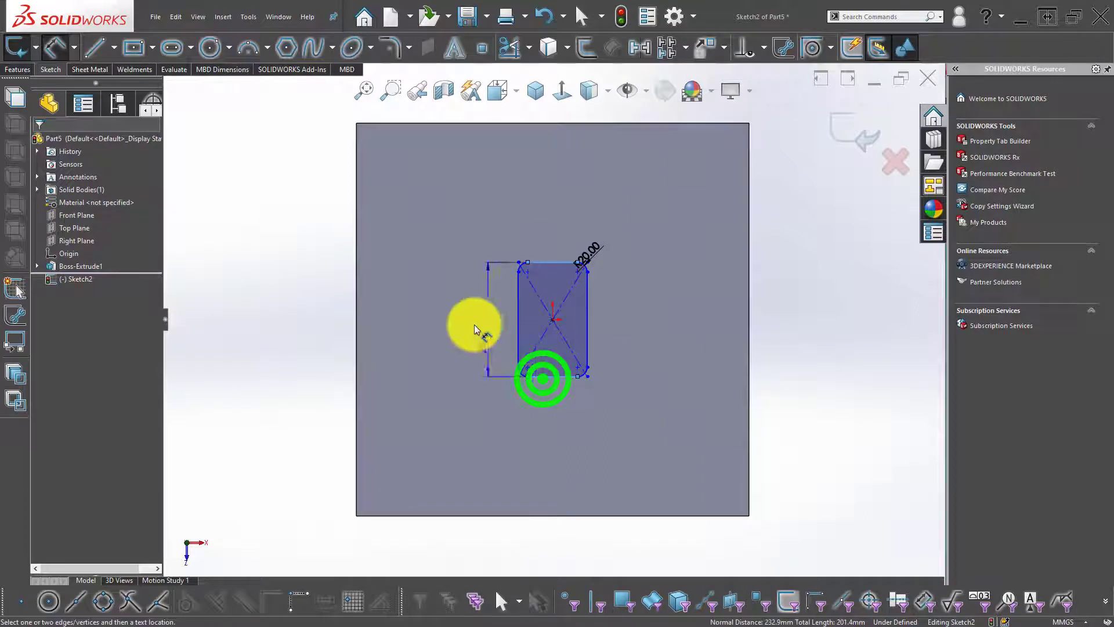
{"action": "left_click", "coordinate": [474, 325]}
{"action": "type", "text": "100"}
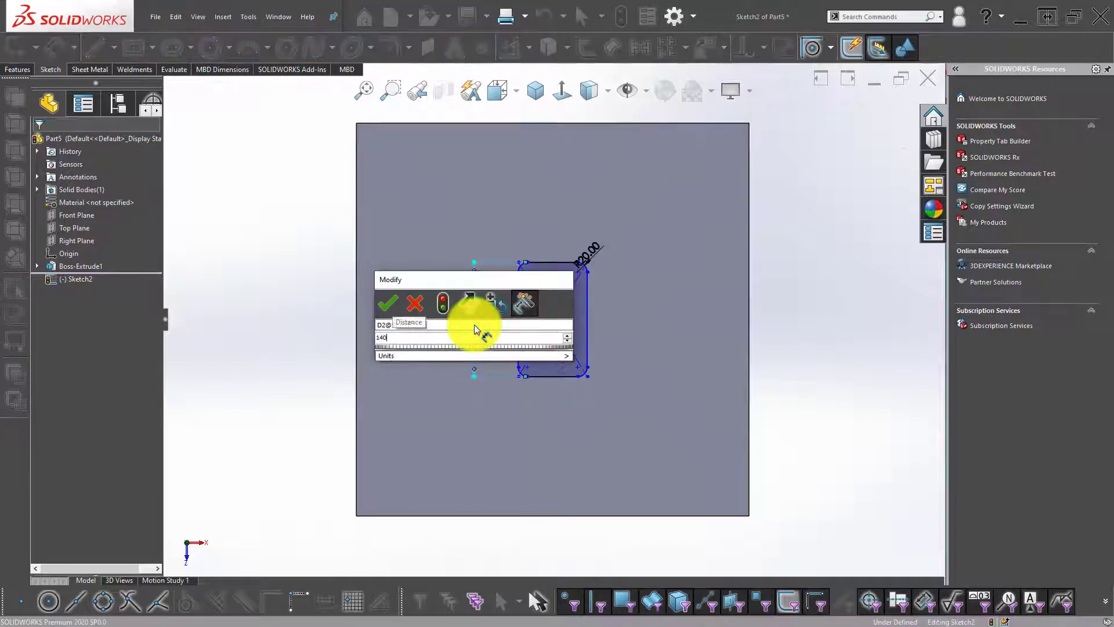
{"action": "key", "text": "Return"}
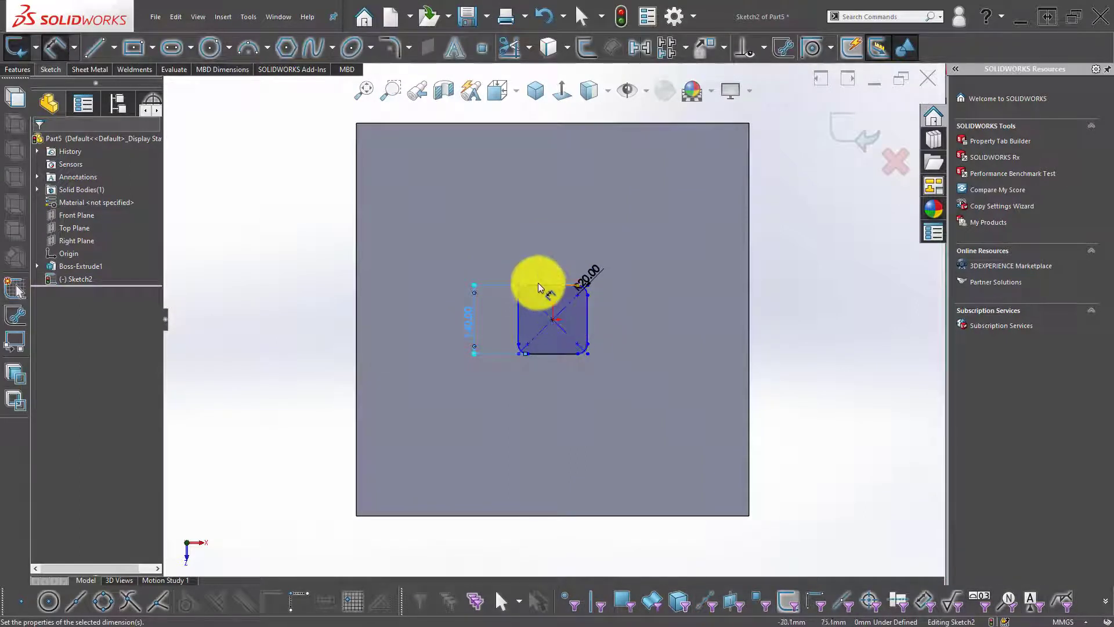
- Dimension the rectangle 110 mm wide so the sketch is fully defined
{"action": "left_click", "coordinate": [518, 305]}
{"action": "left_click", "coordinate": [587, 306]}
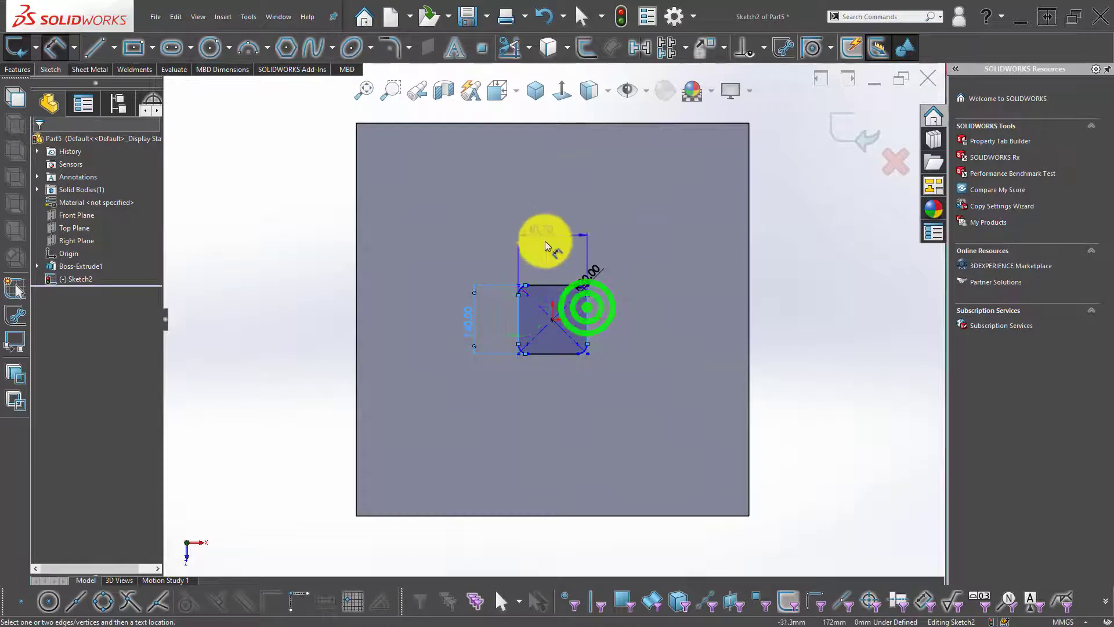
{"action": "left_click", "coordinate": [545, 241]}
{"action": "key", "text": "Return"}
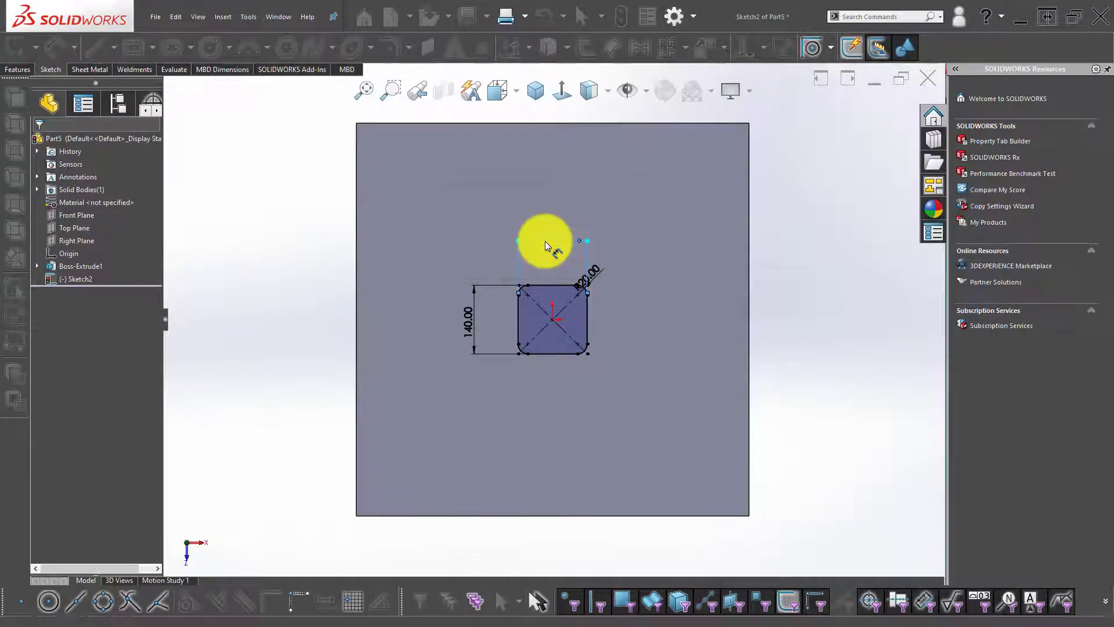
{"action": "left_click", "coordinate": [307, 267]}
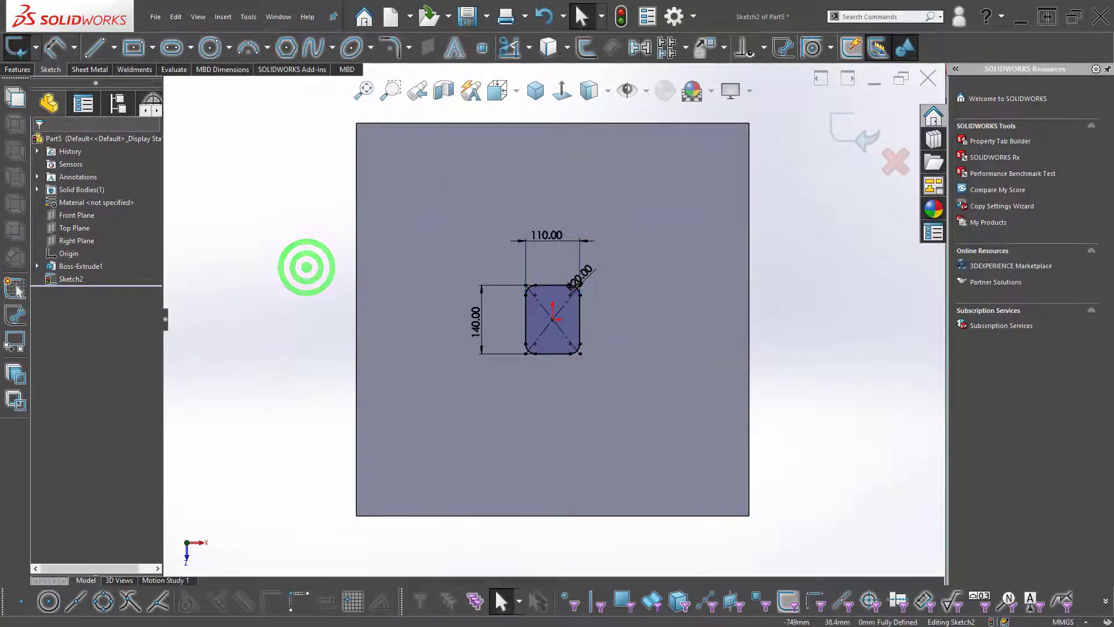
{"action": "left_click", "coordinate": [231, 222]}
{"action": "scroll", "coordinate": [583, 220], "scroll_direction": "down", "scroll_amount": 2}
{"action": "left_click", "coordinate": [557, 209]}
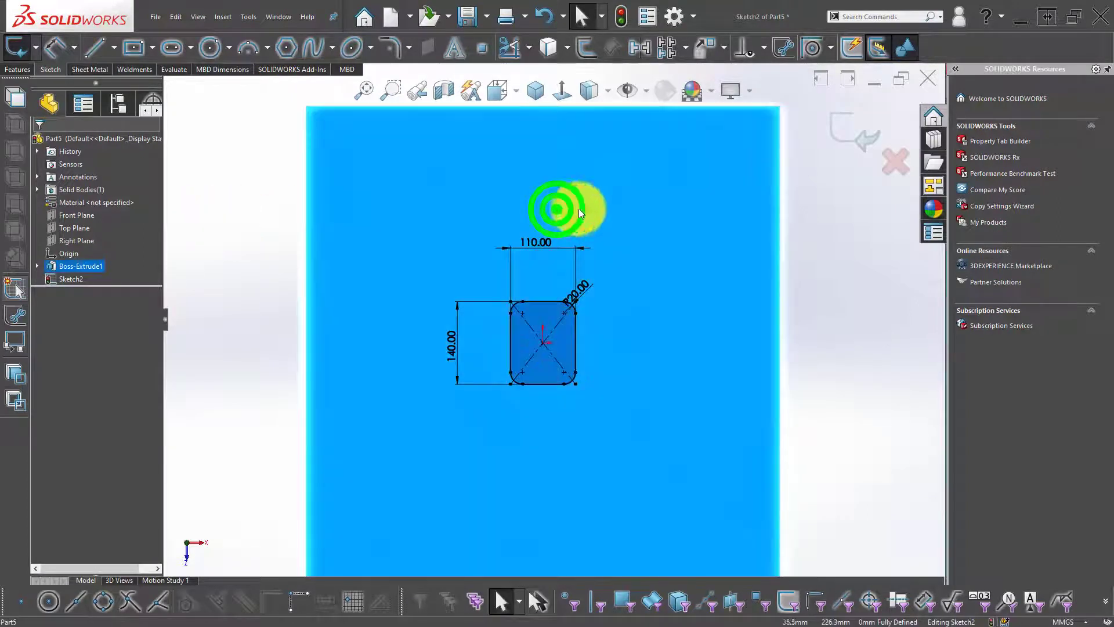
{"action": "left_click", "coordinate": [847, 218]}
- Draw a vertical centerline running up from the rounded cutout's centre
{"action": "left_click", "coordinate": [116, 46]}
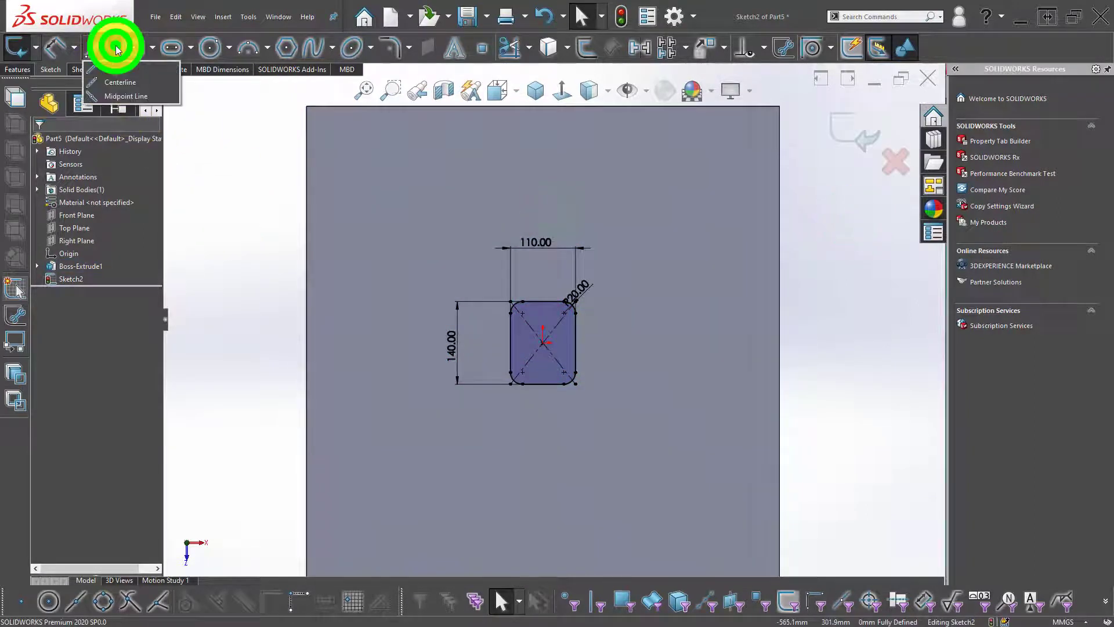
{"action": "left_click", "coordinate": [120, 82]}
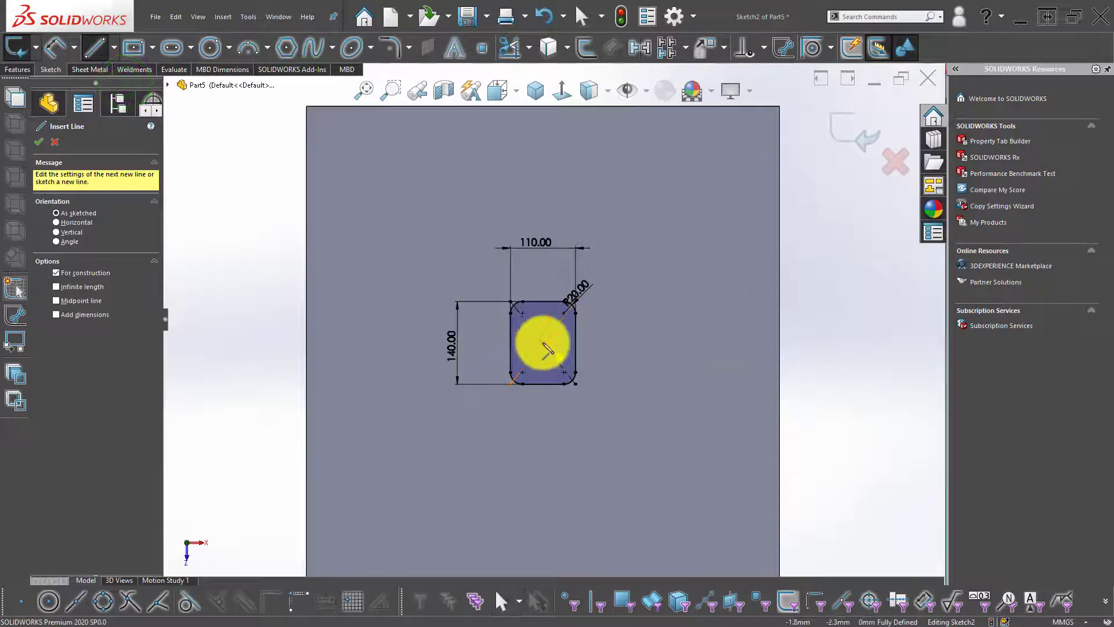
{"action": "left_click", "coordinate": [543, 342]}
{"action": "left_click", "coordinate": [543, 215]}
{"action": "left_click", "coordinate": [446, 231]}
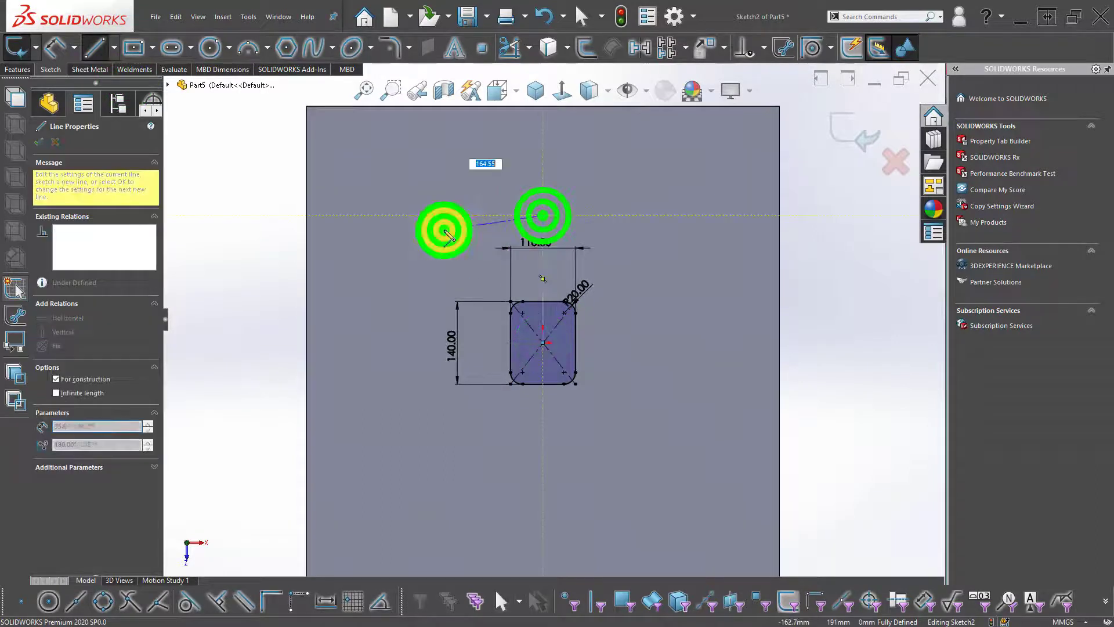
{"action": "key", "text": "Escape"}
- Draw a center rectangle on the centerline above the cutout
{"action": "left_click", "coordinate": [131, 48]}
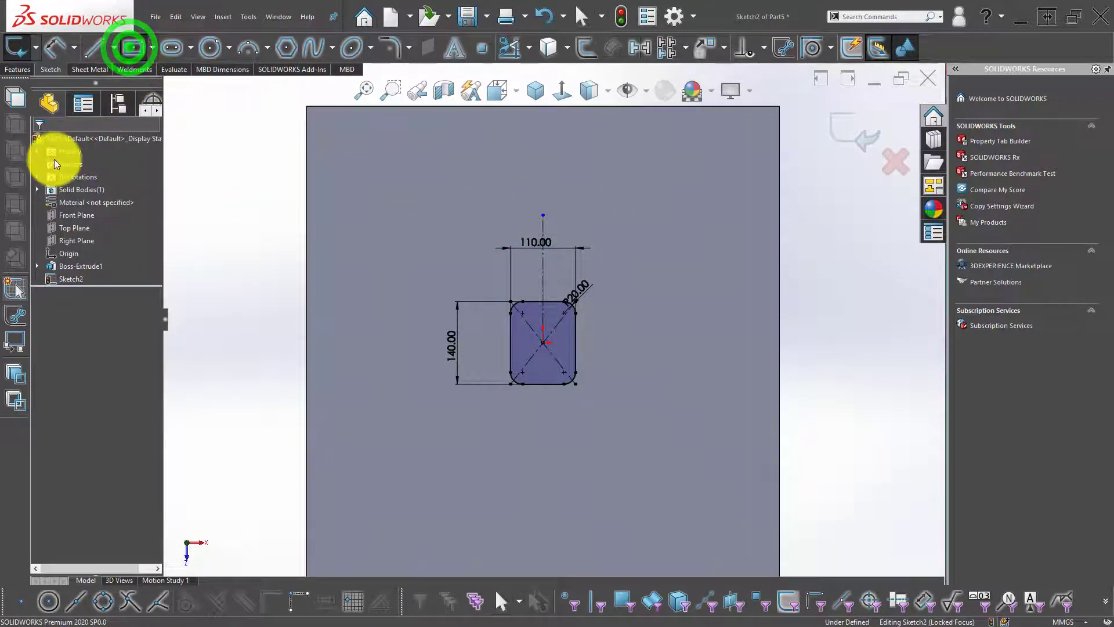
{"action": "scroll", "coordinate": [552, 268], "scroll_direction": "down", "scroll_amount": 2}
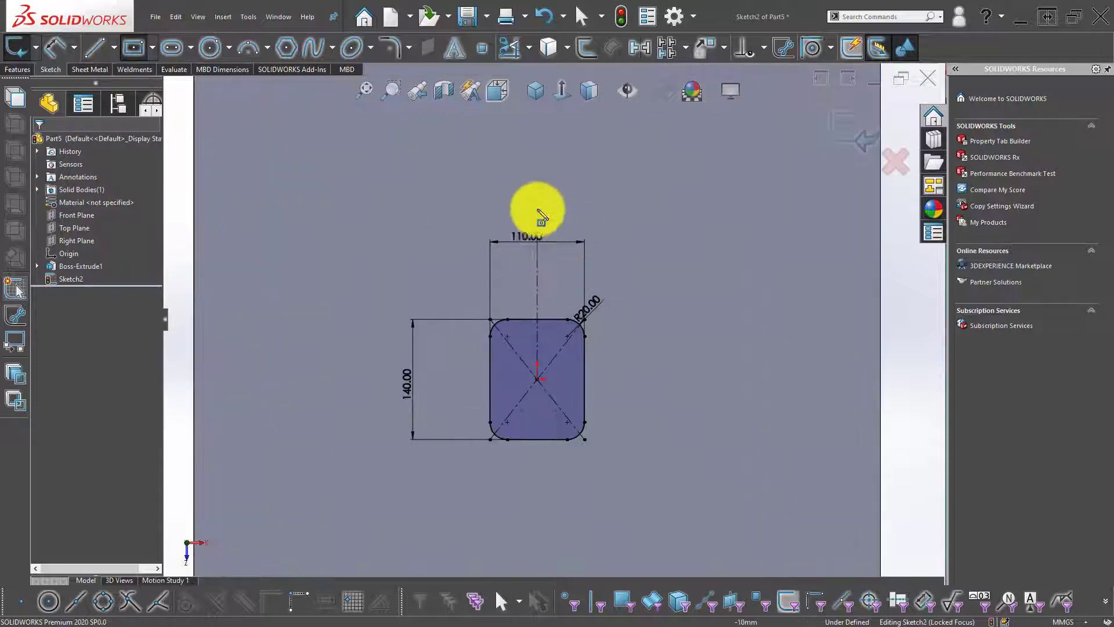
{"action": "left_click", "coordinate": [536, 194]}
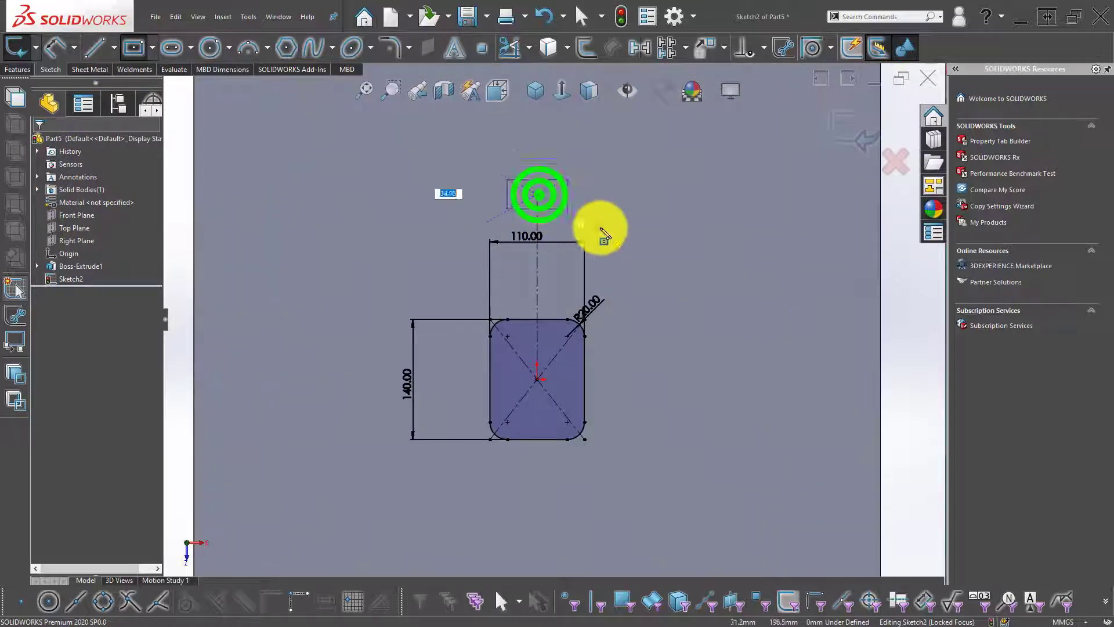
{"action": "left_click", "coordinate": [561, 220]}
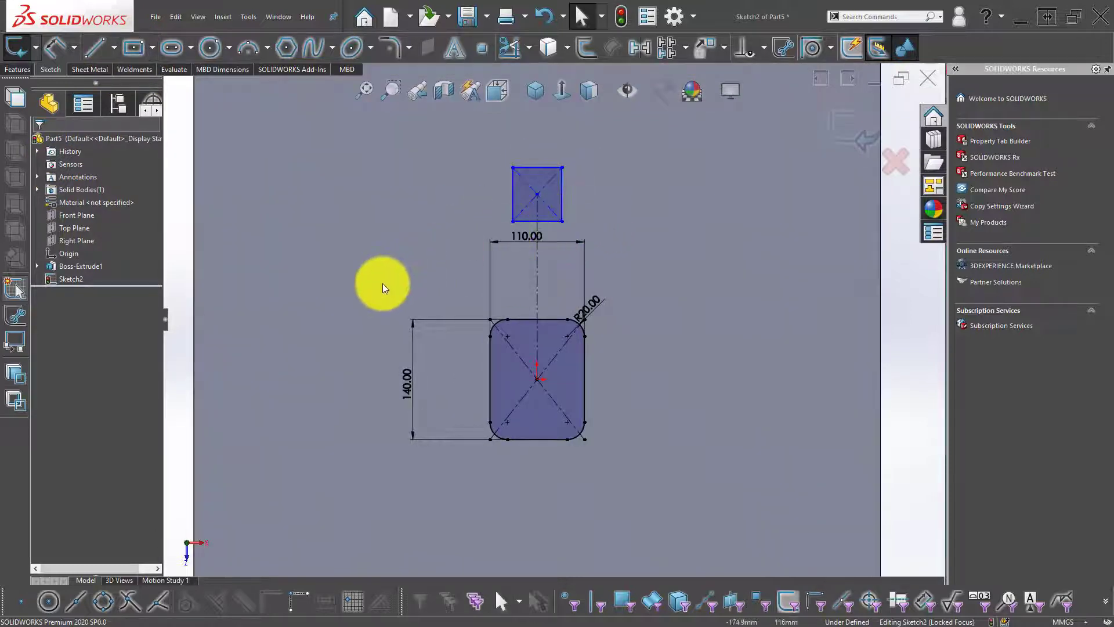
{"action": "key", "text": "Escape"}
{"action": "key", "text": "f"}
- Dimension the new rectangle 130 wide and 80 tall
{"action": "scroll", "coordinate": [542, 233], "scroll_direction": "down", "scroll_amount": 3}
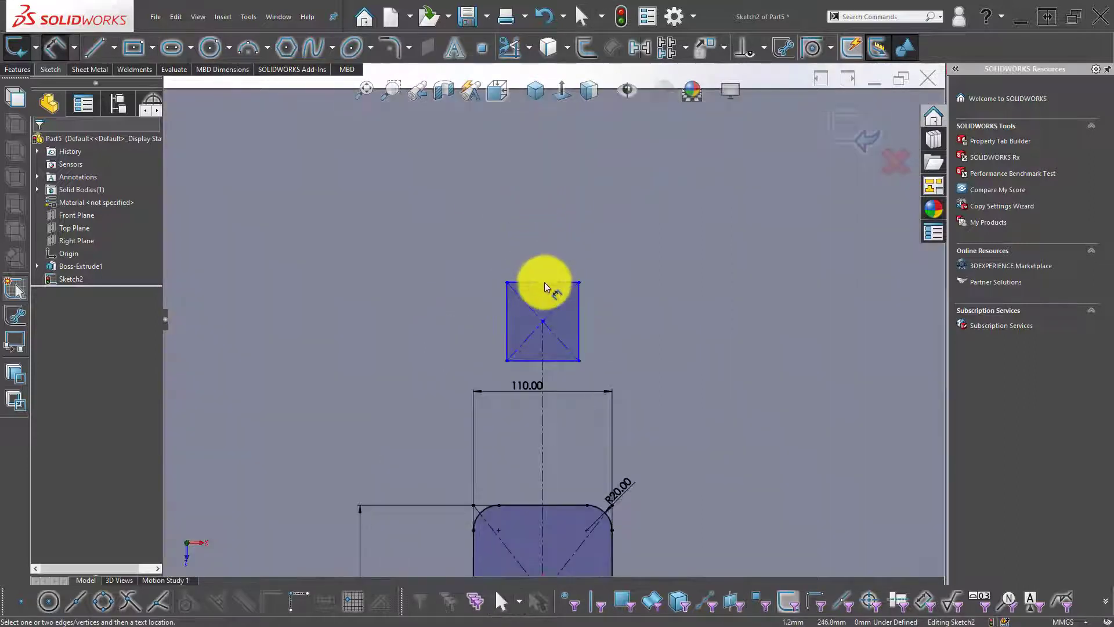
{"action": "left_click", "coordinate": [542, 281]}
{"action": "left_click", "coordinate": [540, 237]}
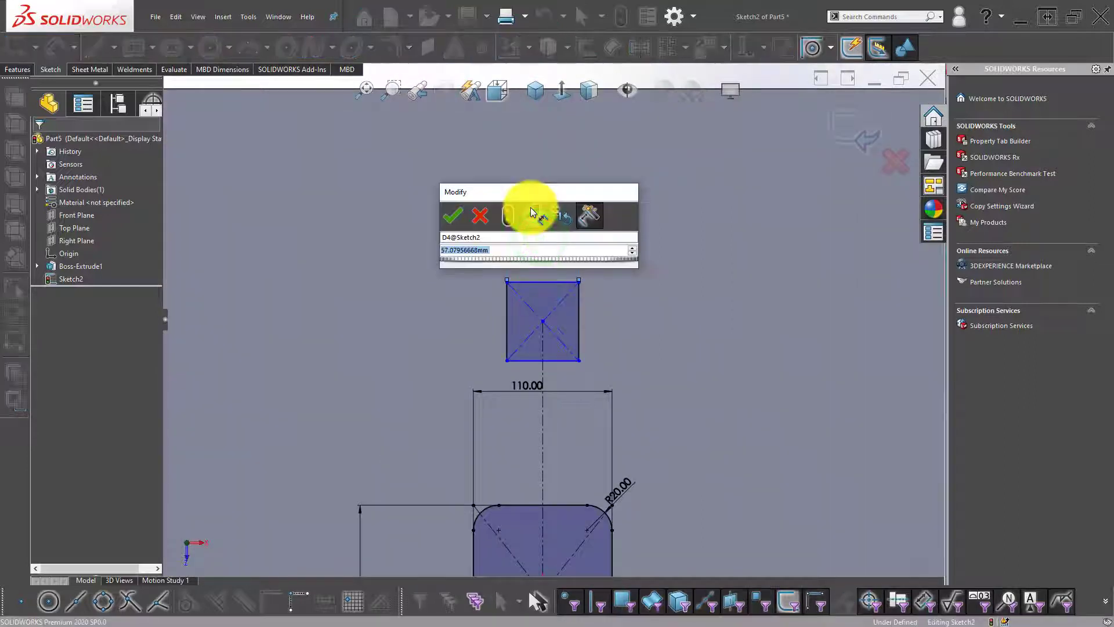
{"action": "type", "text": "130"}
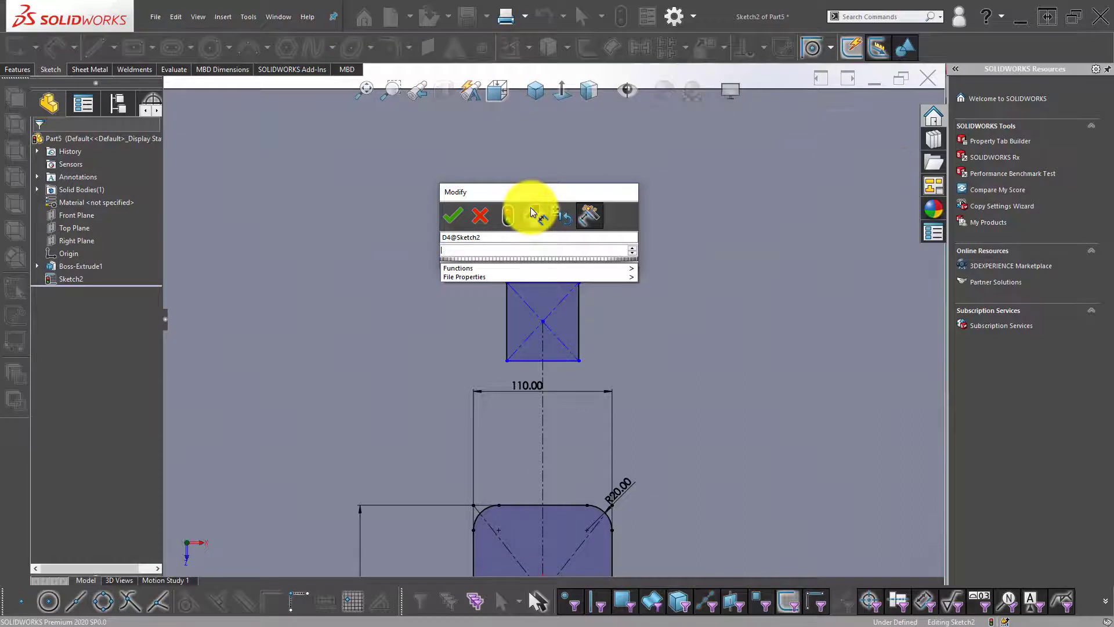
{"action": "key", "text": "Return"}
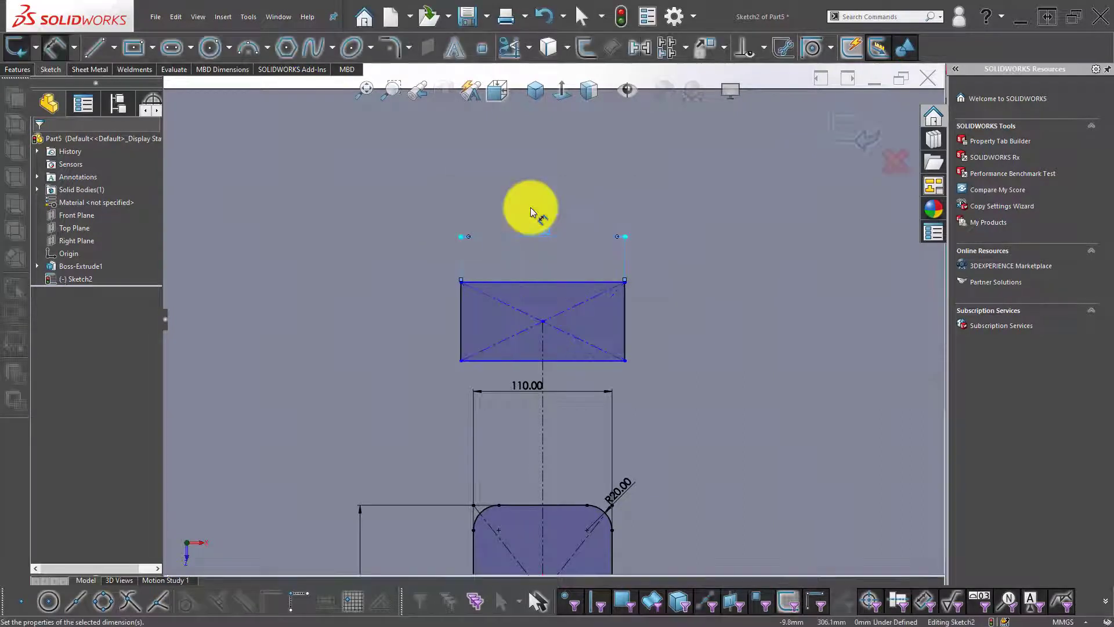
{"action": "left_click", "coordinate": [460, 320]}
{"action": "left_click", "coordinate": [411, 322]}
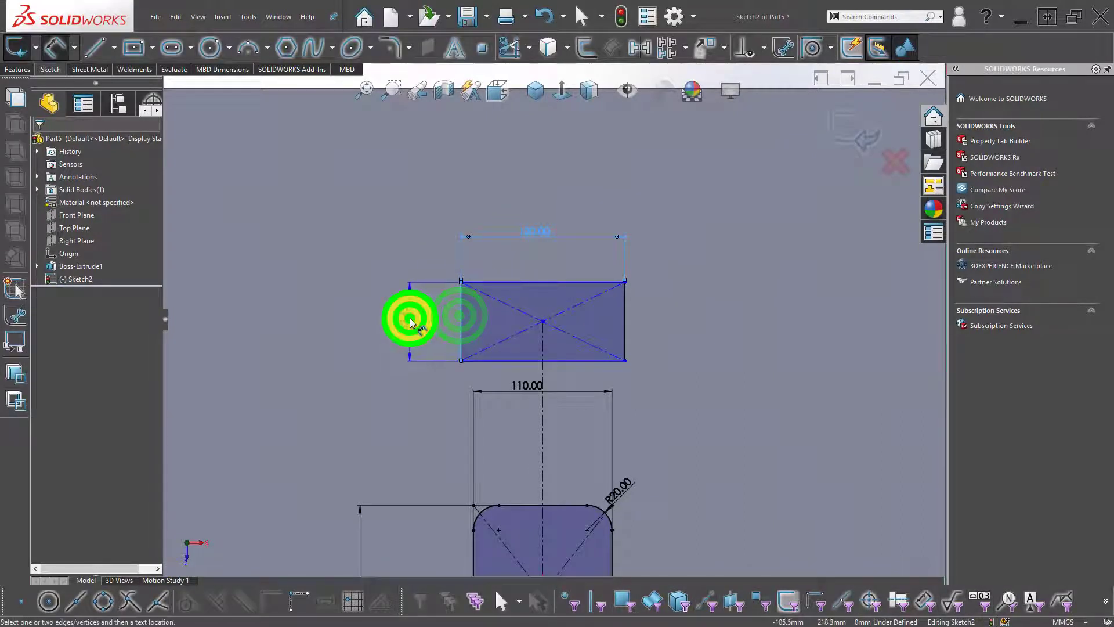
{"action": "type", "text": "80"}
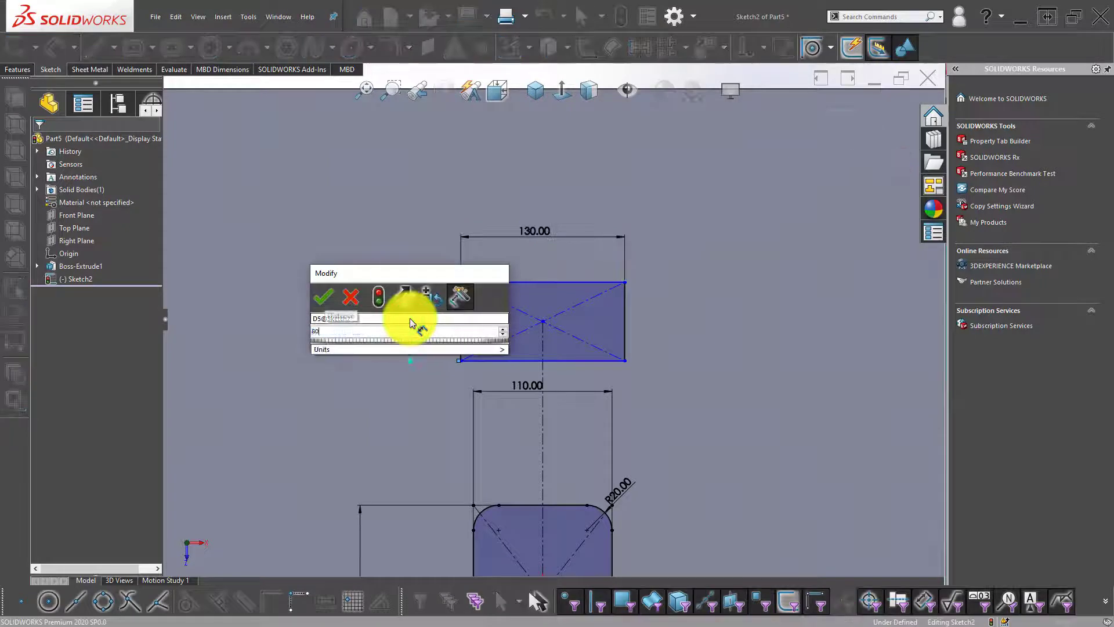
{"action": "key", "text": "Return"}
- Add a 215.53 spacing dimension between the rectangle and cutout centres, then delete it
{"action": "scroll", "coordinate": [429, 316], "scroll_direction": "up", "scroll_amount": 3}
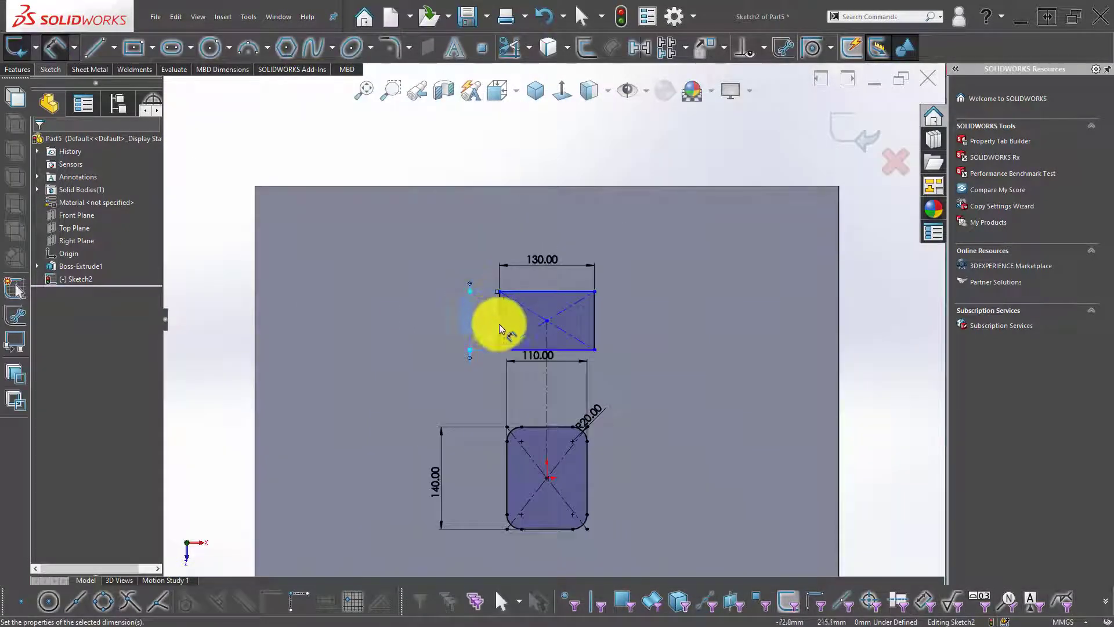
{"action": "key", "text": "Escape"}
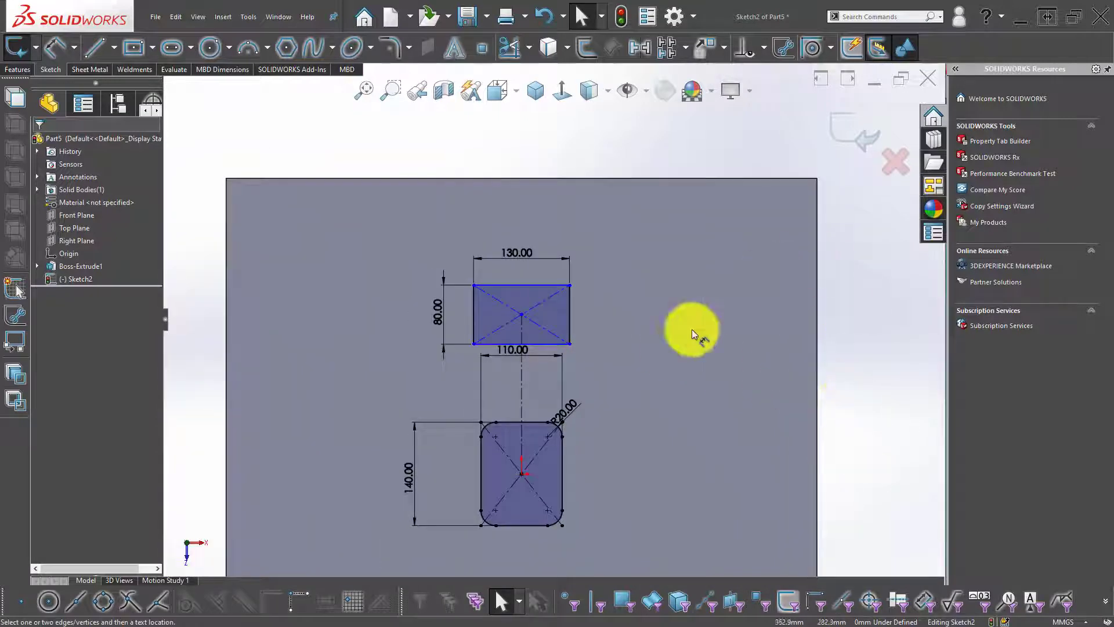
{"action": "key", "text": "Return"}
{"action": "left_click", "coordinate": [519, 383]}
{"action": "left_click", "coordinate": [626, 397]}
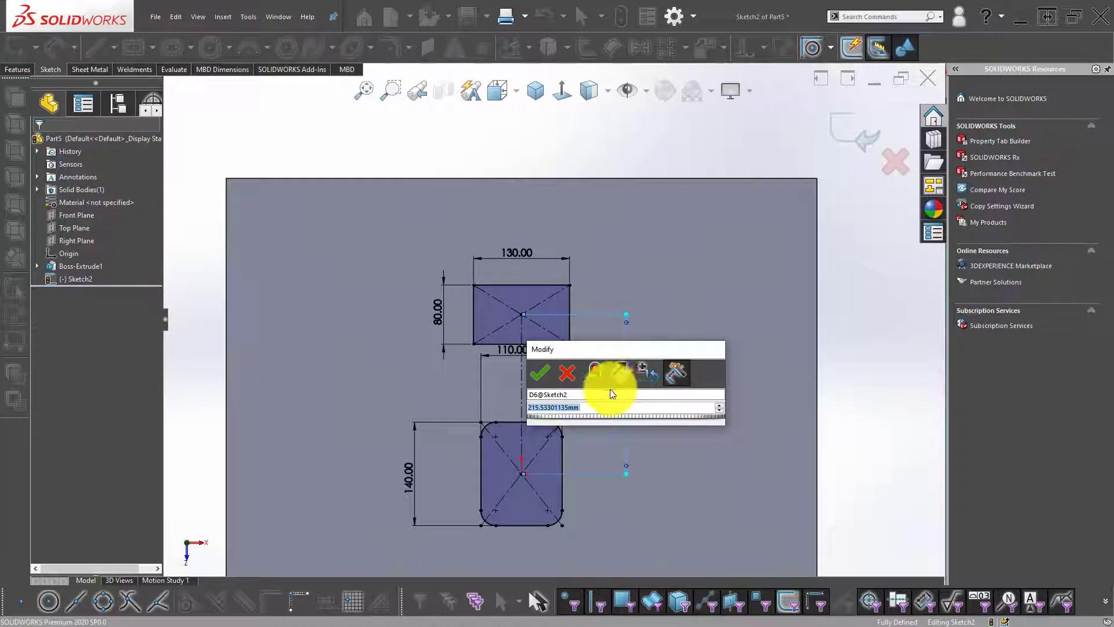
{"action": "left_click", "coordinate": [579, 373]}
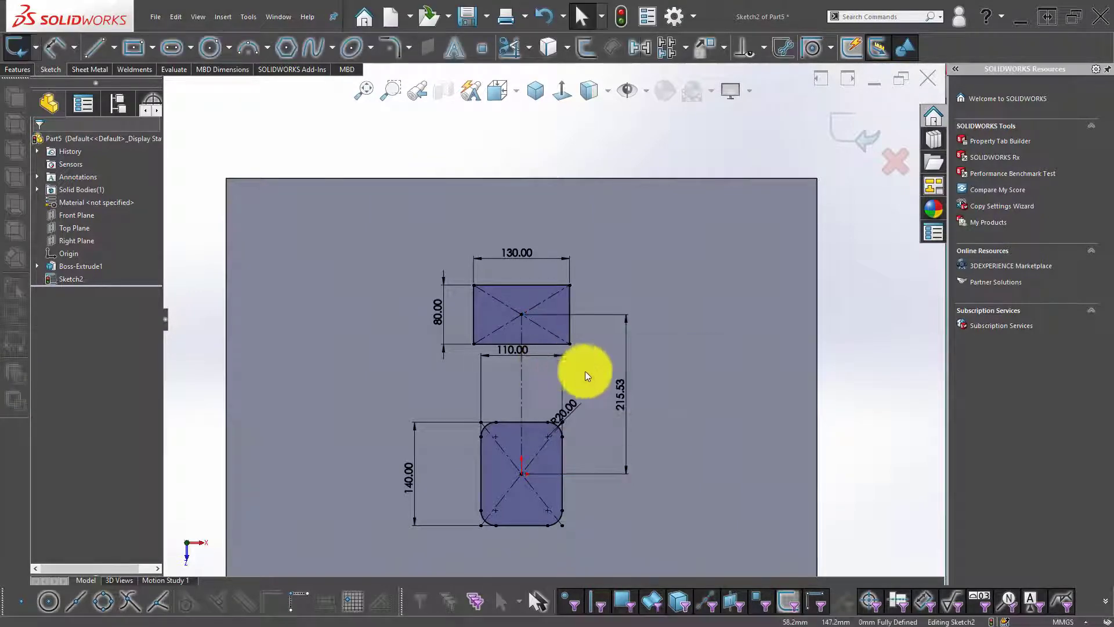
{"action": "left_click", "coordinate": [620, 396]}
{"action": "key", "text": "Delete"}
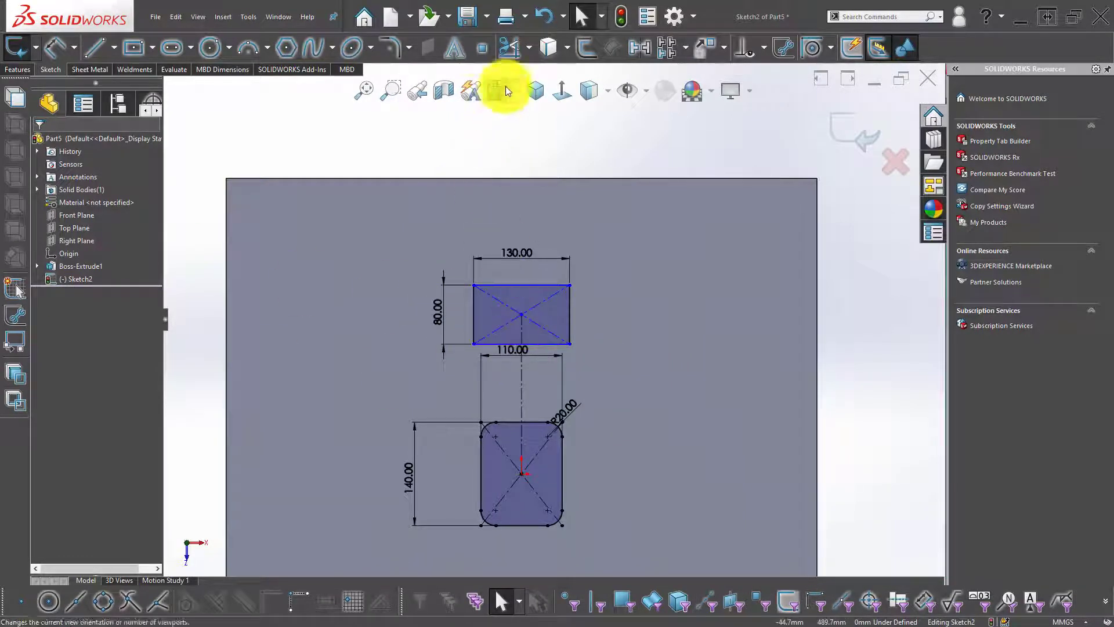
- Draw a horizontal centerline rightward from the lower cutout's centre
{"action": "left_click", "coordinate": [481, 48]}
{"action": "left_click", "coordinate": [523, 314]}
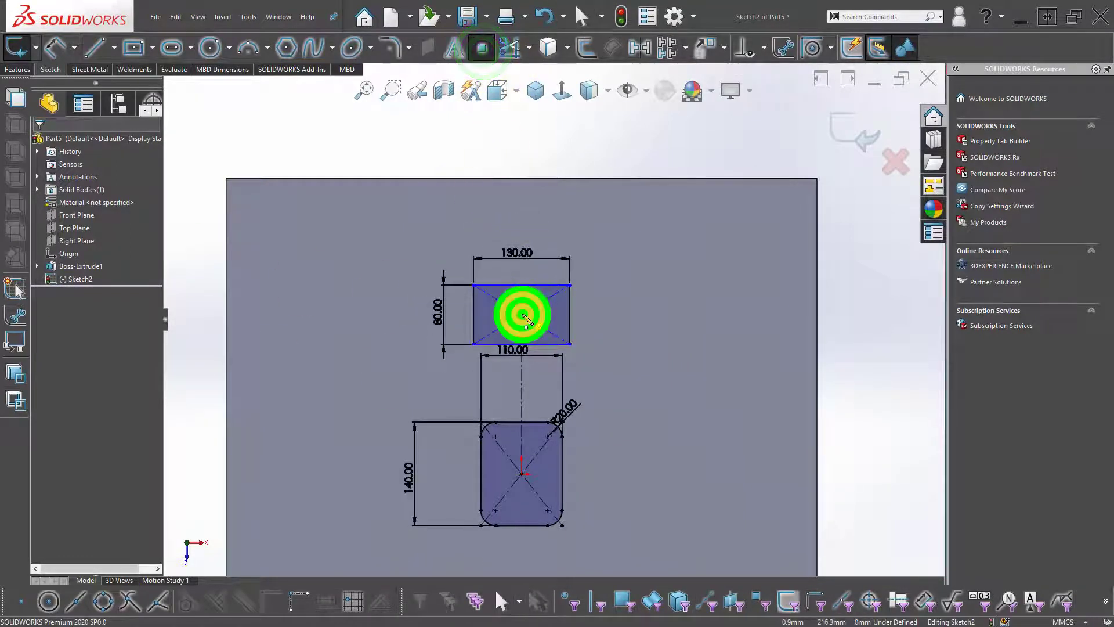
{"action": "key", "text": "Escape"}
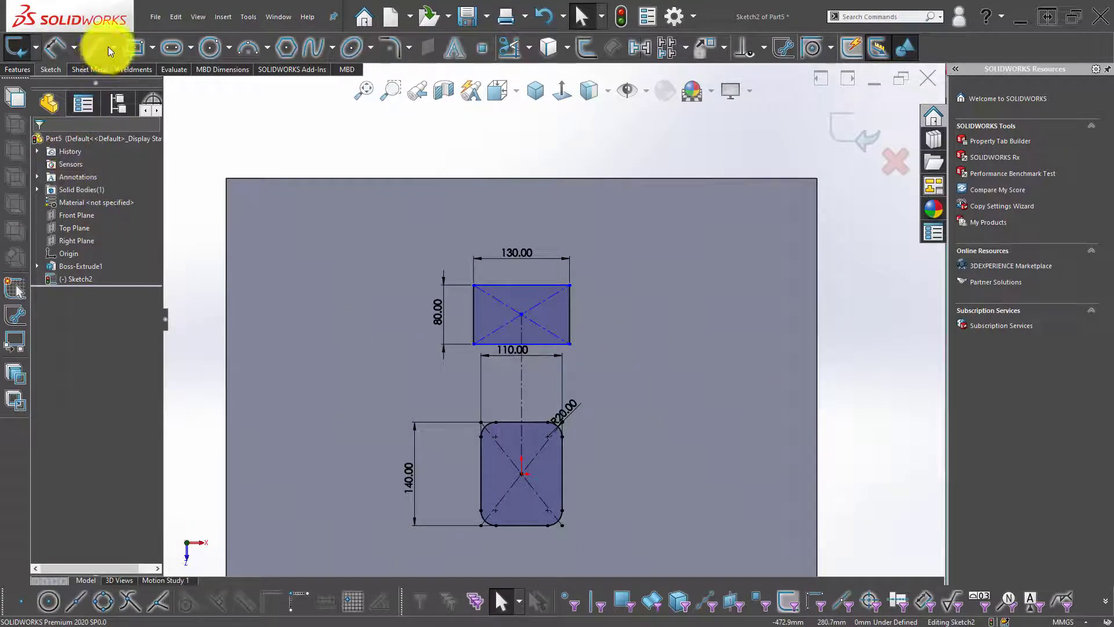
{"action": "left_click", "coordinate": [113, 46]}
{"action": "left_click", "coordinate": [119, 85]}
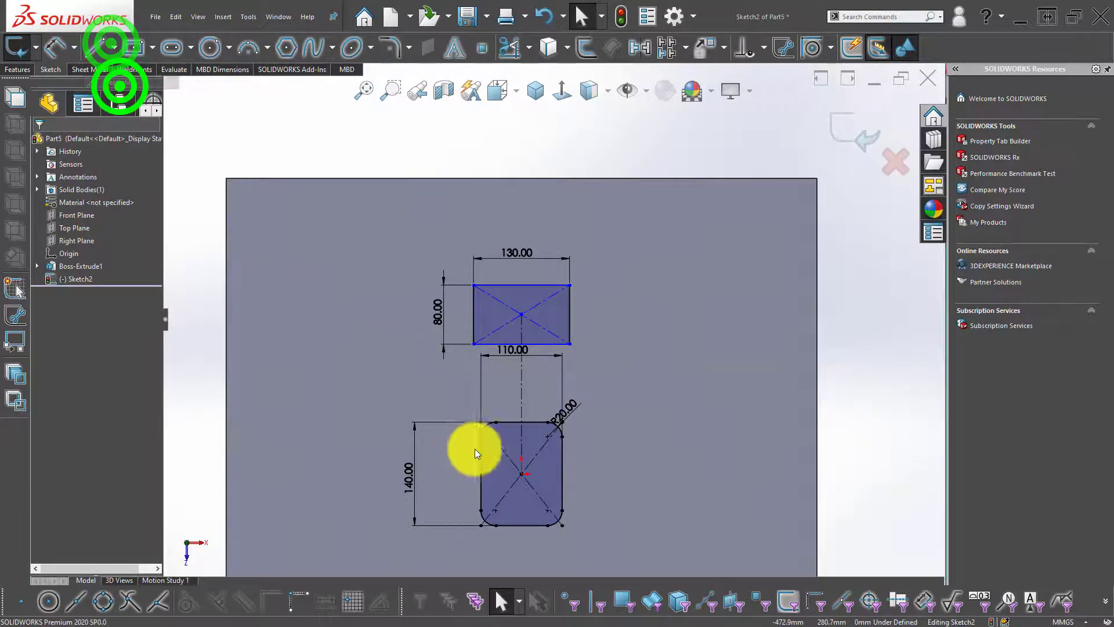
{"action": "left_click", "coordinate": [522, 474]}
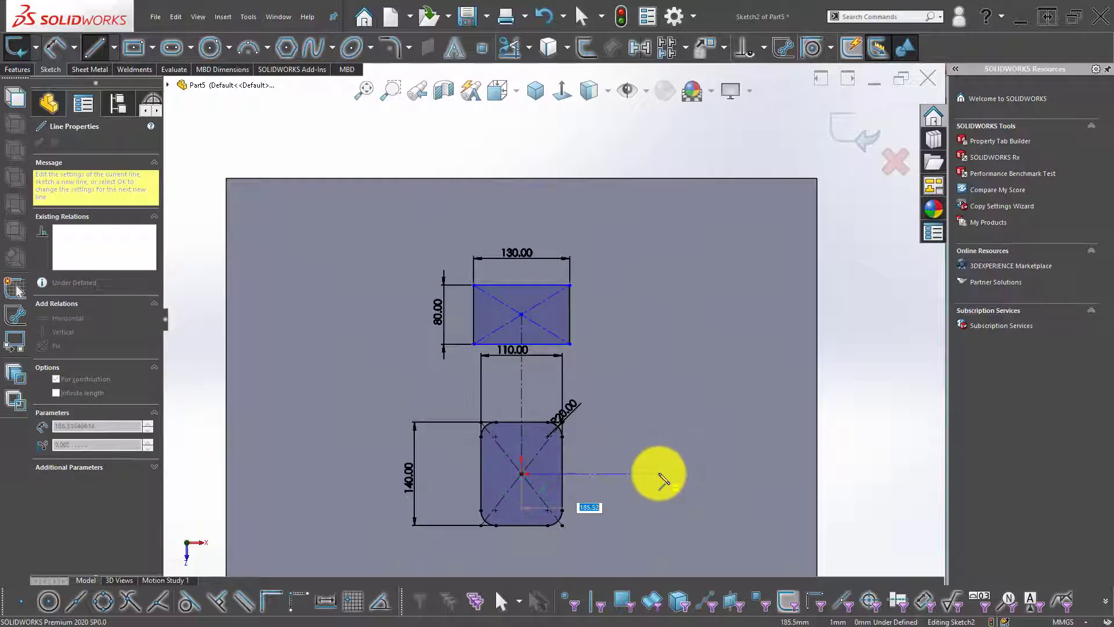
{"action": "left_click", "coordinate": [659, 473]}
{"action": "key", "text": "Escape"}
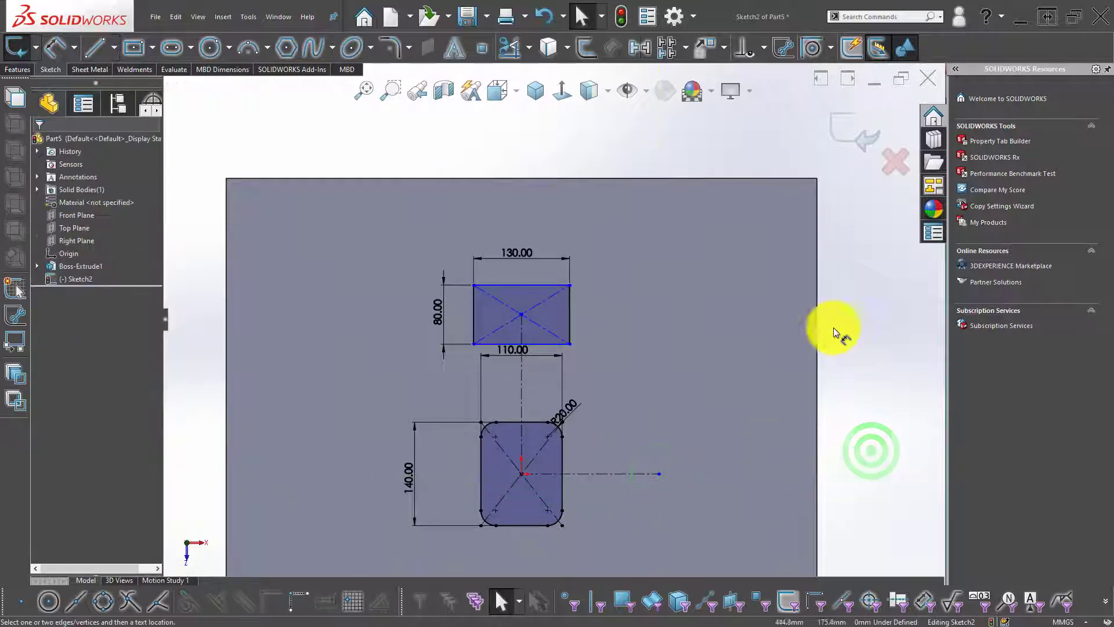
- Dimension the upper rectangle's centre 325 above the horizontal centerline
{"action": "left_click", "coordinate": [522, 315]}
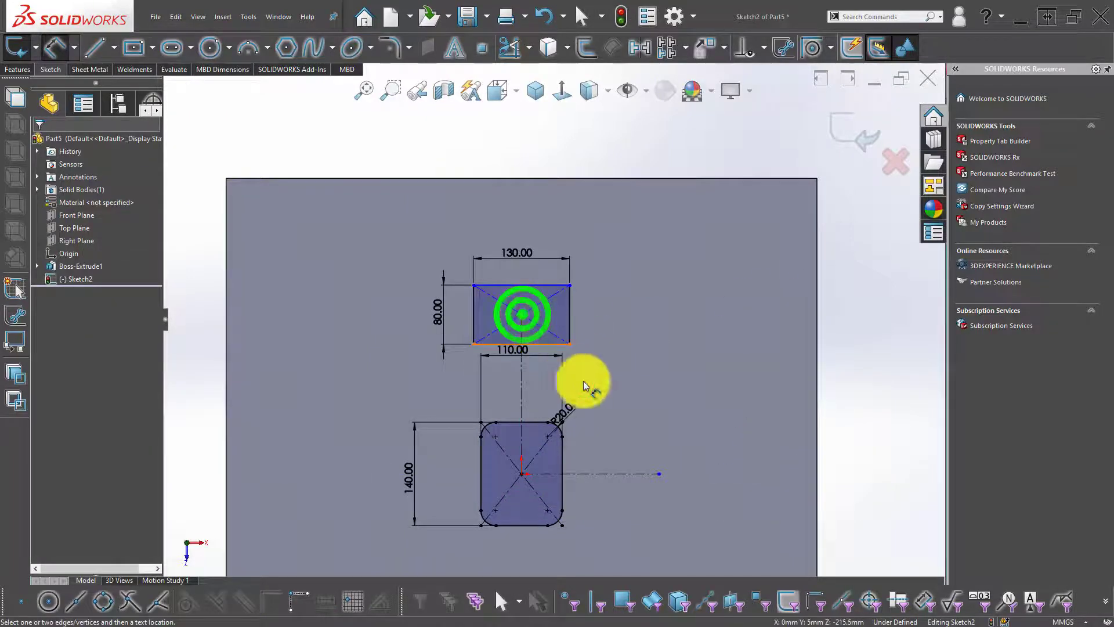
{"action": "left_click", "coordinate": [622, 473]}
{"action": "left_click", "coordinate": [719, 516]}
{"action": "type", "text": "325"}
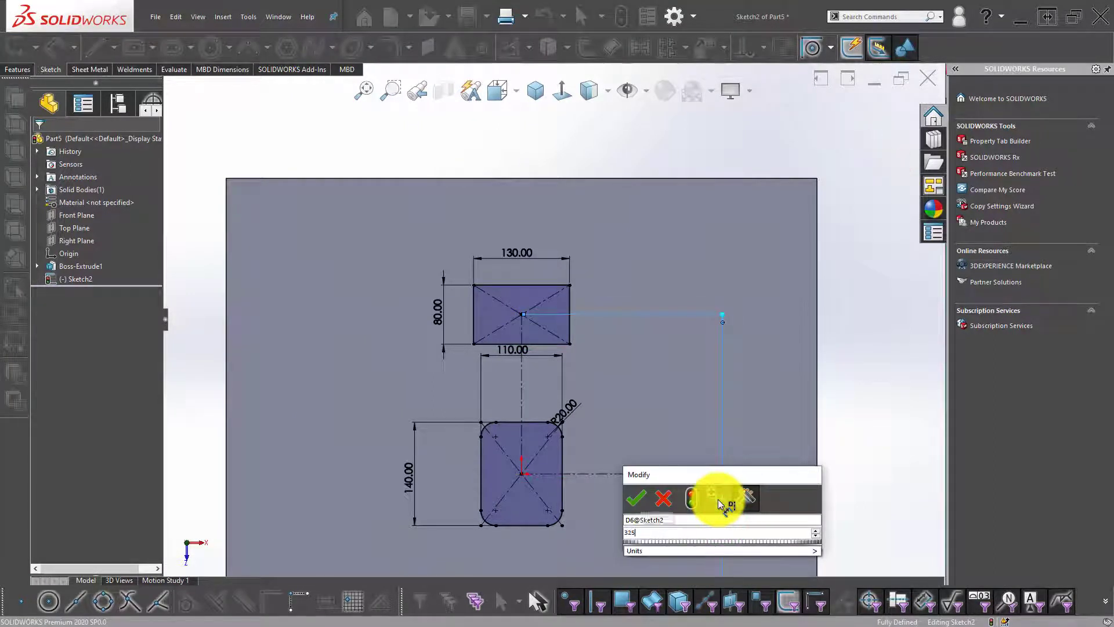
{"action": "key", "text": "Return"}
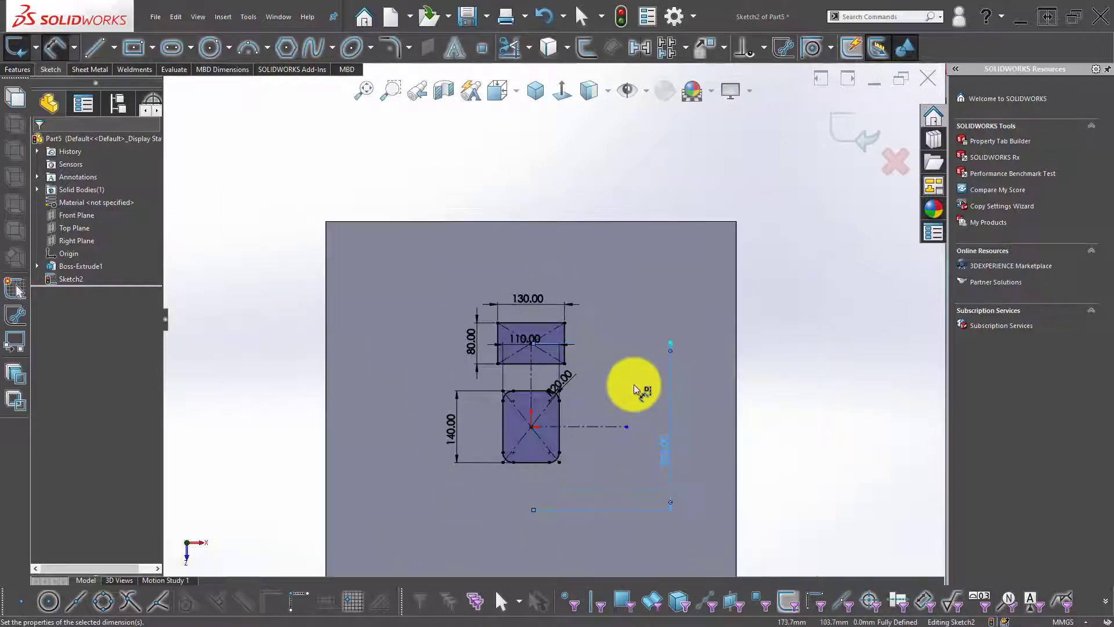
{"action": "scroll", "coordinate": [644, 406], "scroll_direction": "up", "scroll_amount": 2}
{"action": "scroll", "coordinate": [634, 428], "scroll_direction": "down", "scroll_amount": 3}
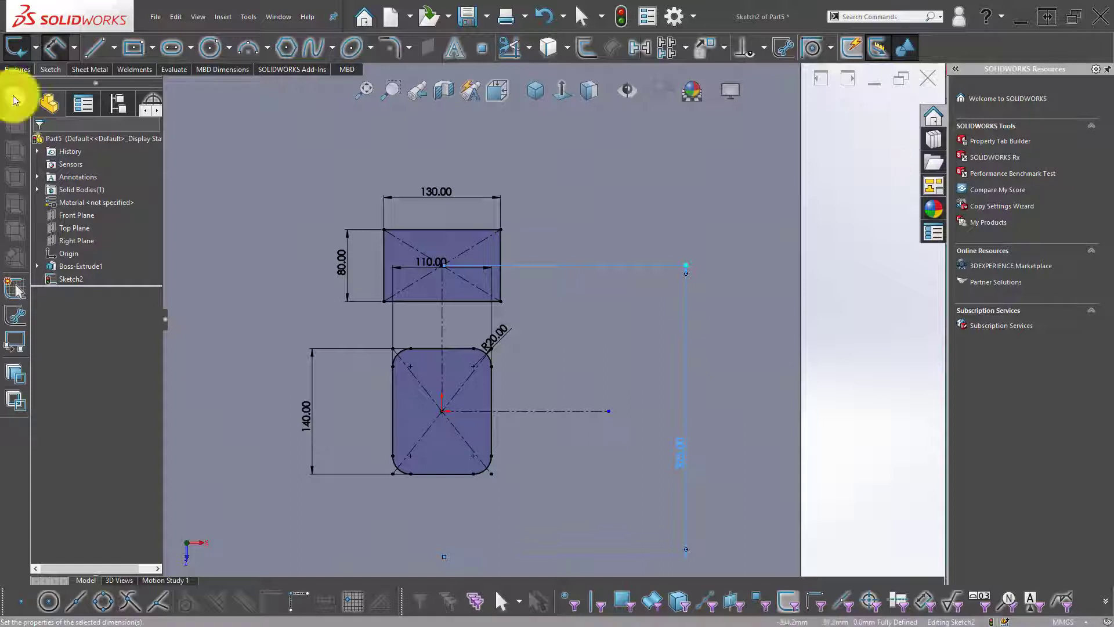
- Change the top rectangle's width from 130 to 104
{"action": "left_click", "coordinate": [445, 191]}
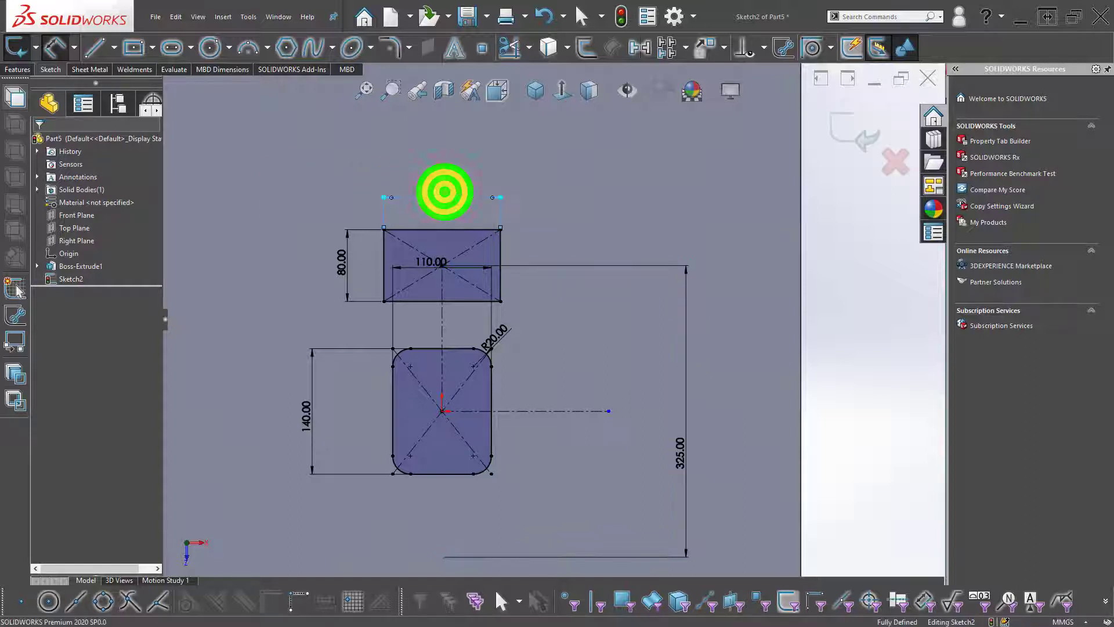
{"action": "double_click", "coordinate": [444, 192]}
{"action": "type", "text": "104"}
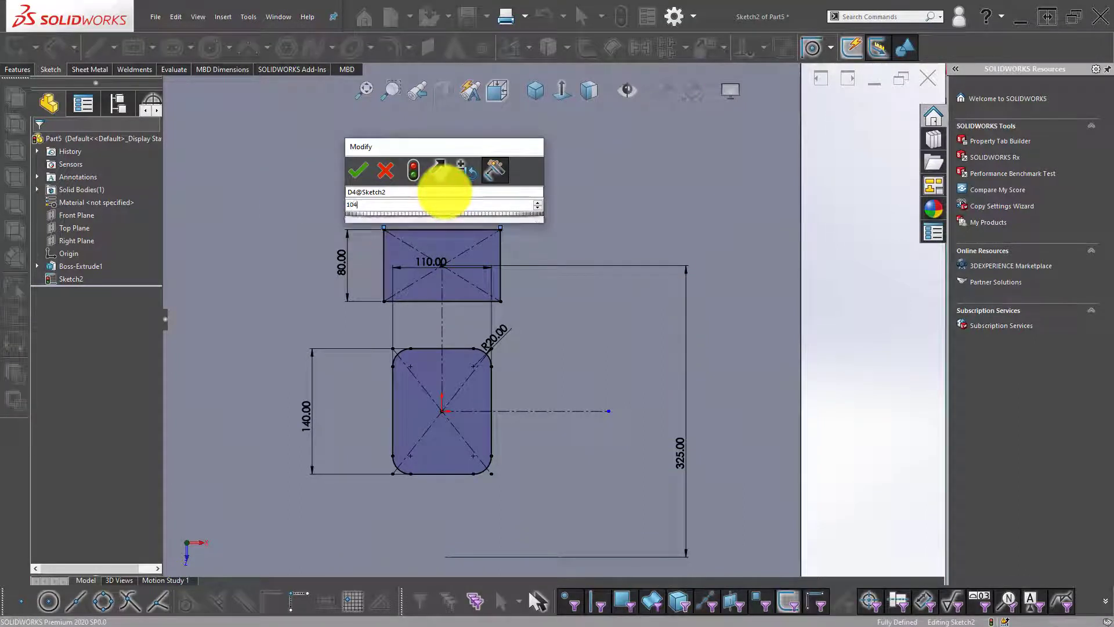
{"action": "key", "text": "Return"}
{"action": "key", "text": "Escape"}
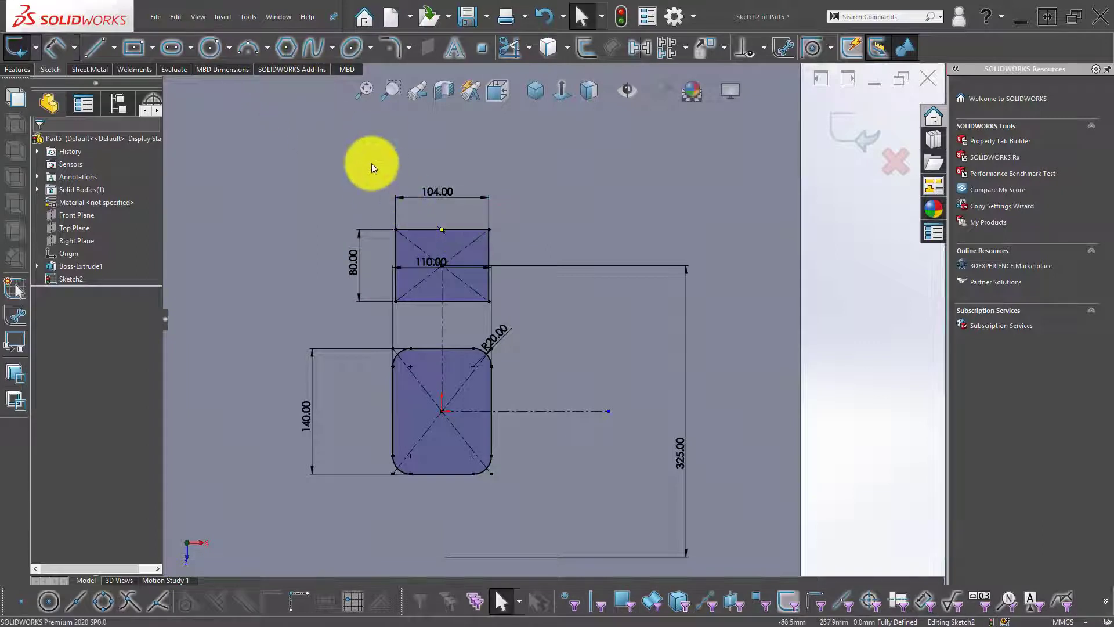
- Fillet all four corners of the top rectangle with a 15 mm radius
{"action": "left_click", "coordinate": [383, 48]}
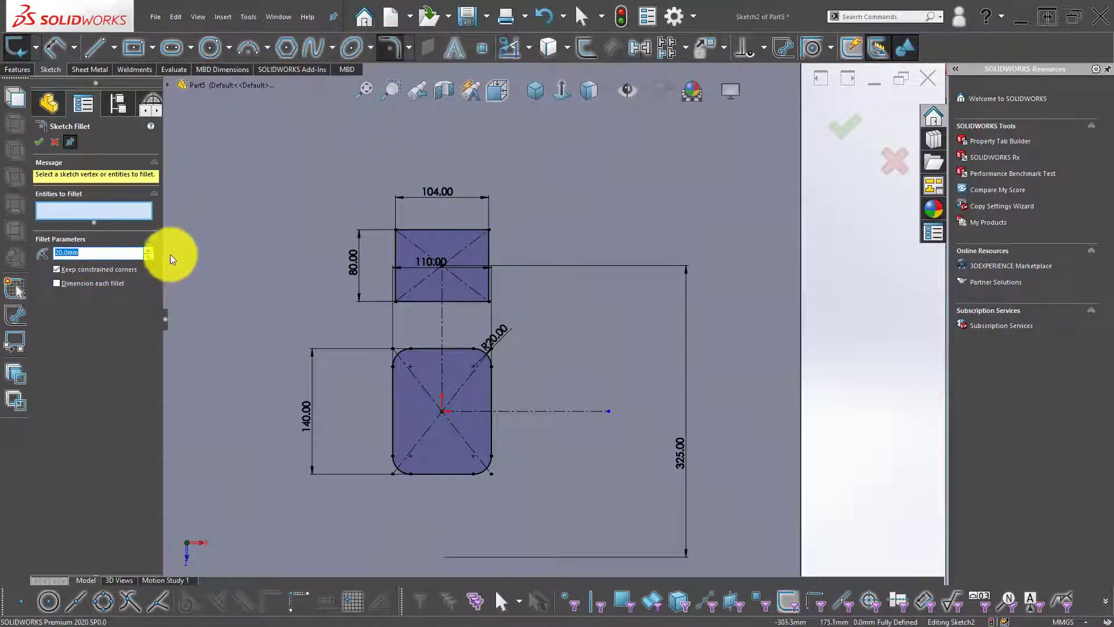
{"action": "type", "text": "15"}
{"action": "mouse_move", "coordinate": [380, 210]}
{"action": "left_mouse_down"}
{"action": "mouse_move", "coordinate": [473, 304]}
{"action": "mouse_move", "coordinate": [523, 310]}
{"action": "left_mouse_up"}
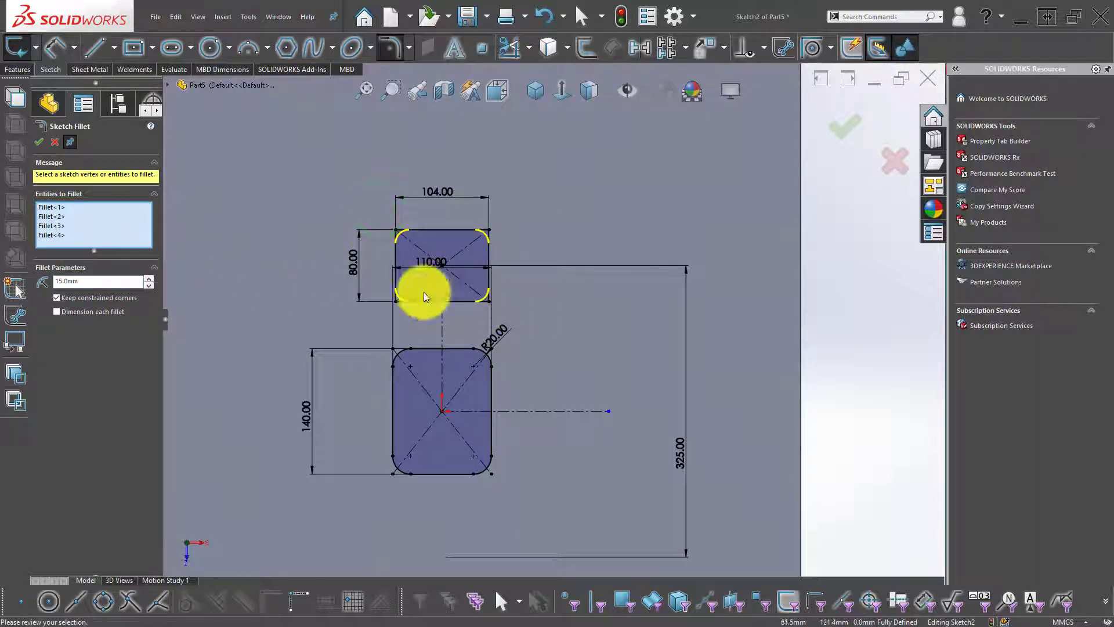
{"action": "left_click", "coordinate": [37, 143]}
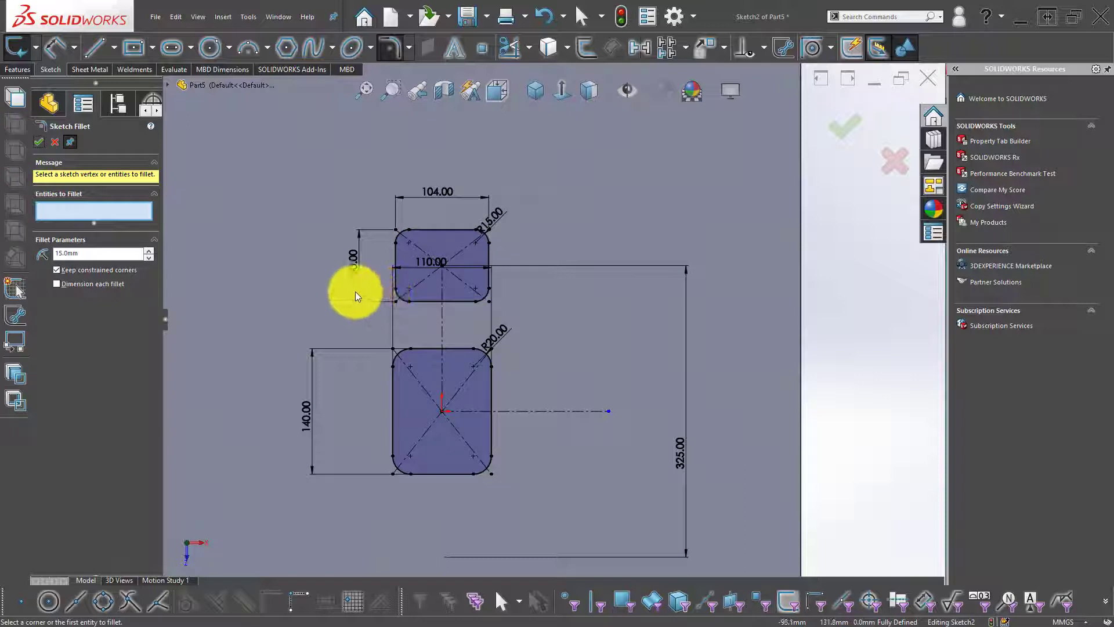
- Draw a straight slot to the right of the top rounded rectangle
{"action": "left_click", "coordinate": [500, 601]}
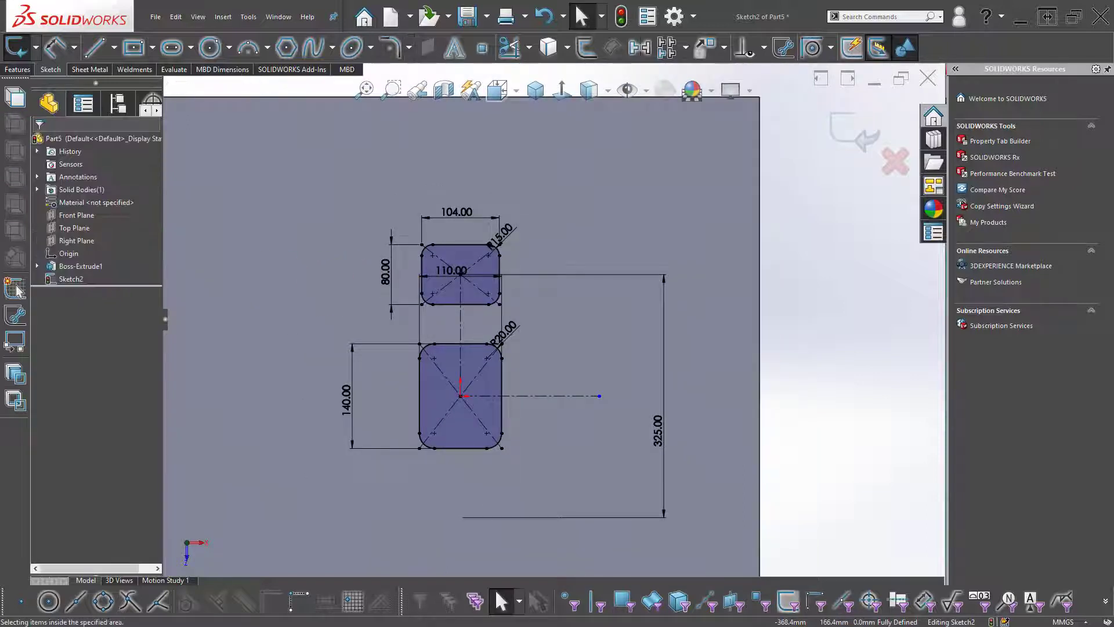
{"action": "scroll", "coordinate": [536, 278], "scroll_direction": "down", "scroll_amount": 3}
{"action": "scroll", "coordinate": [535, 274], "scroll_direction": "down", "scroll_amount": 5}
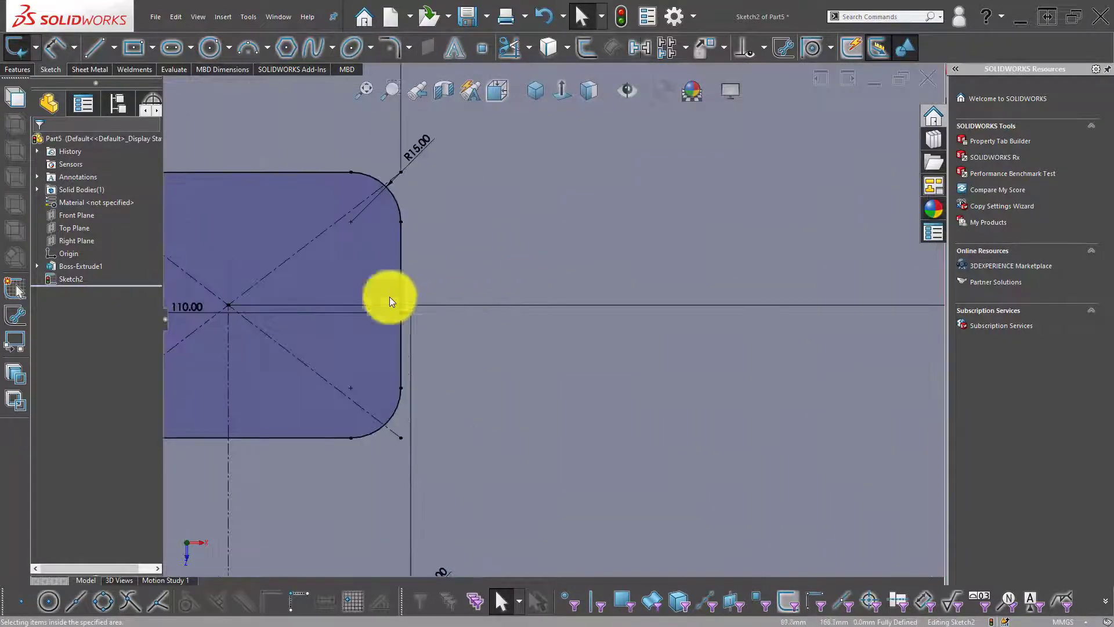
{"action": "left_click", "coordinate": [176, 47]}
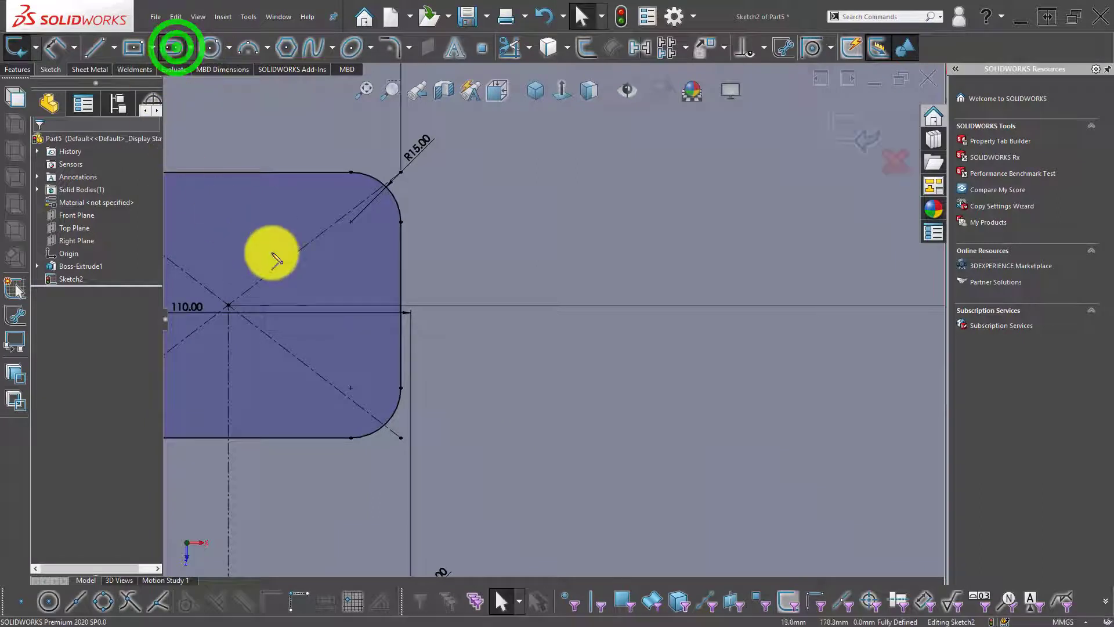
{"action": "left_click", "coordinate": [488, 295]}
{"action": "left_click", "coordinate": [647, 294]}
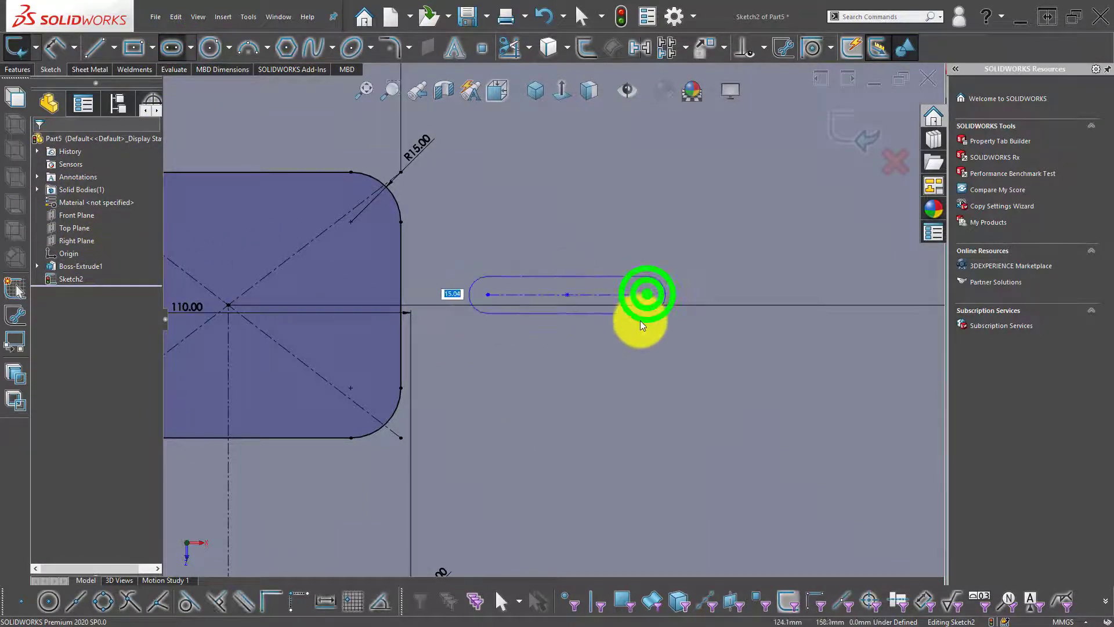
{"action": "left_click", "coordinate": [640, 320]}
{"action": "key", "text": "Escape"}
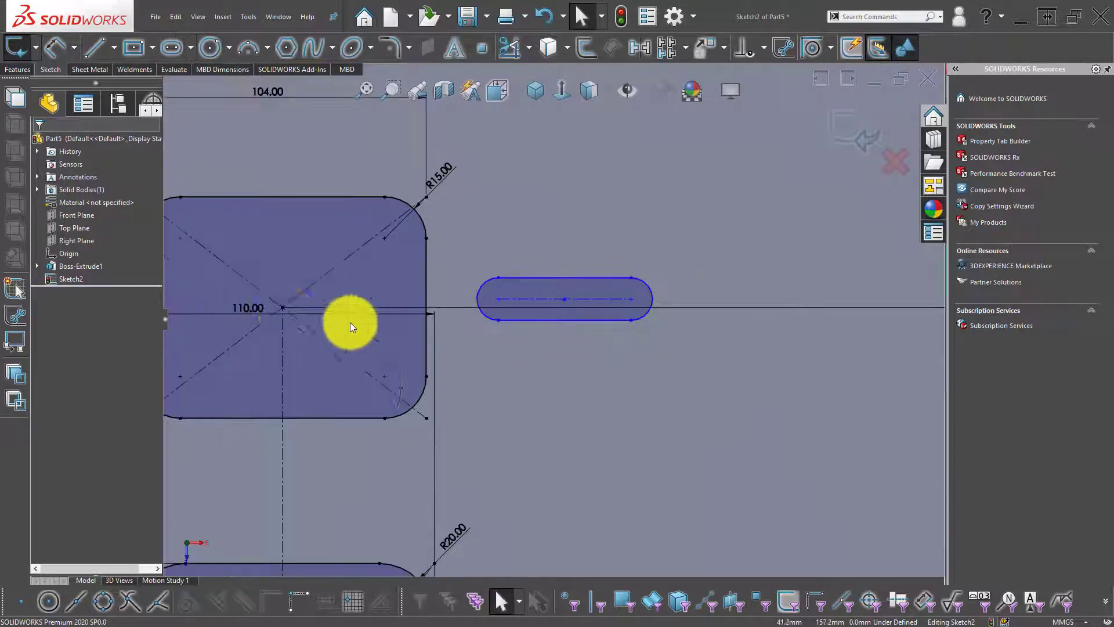
{"action": "key", "text": "z"}
- Add a midpoint relation between the slot and the rectangle's centre point
{"action": "left_click", "coordinate": [282, 307]}
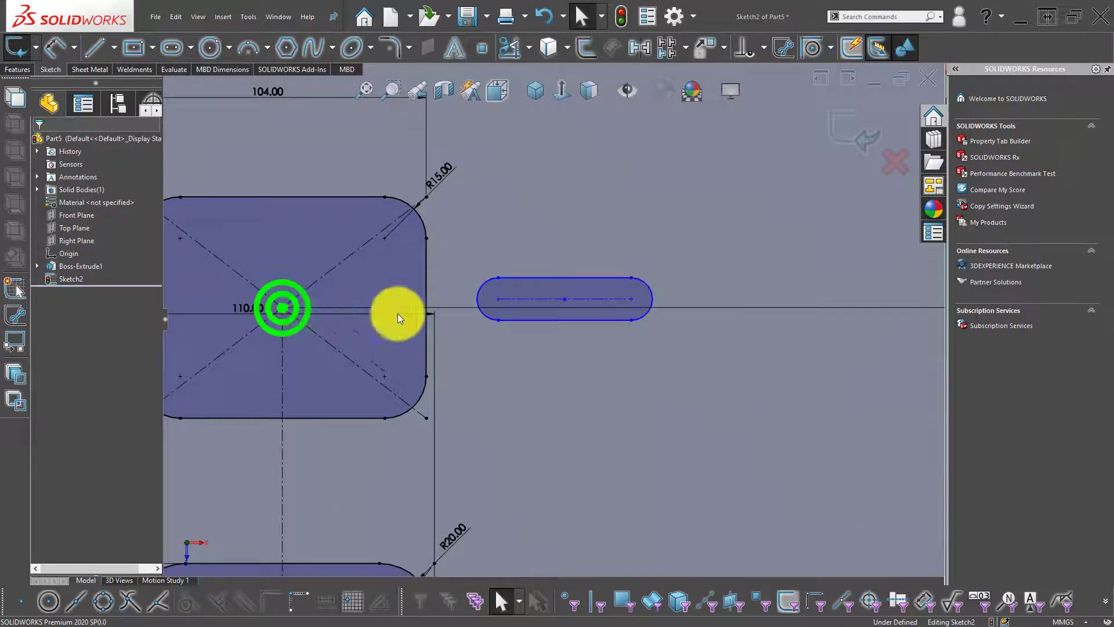
{"action": "left_click", "coordinate": [516, 301], "text": "ctrl"}
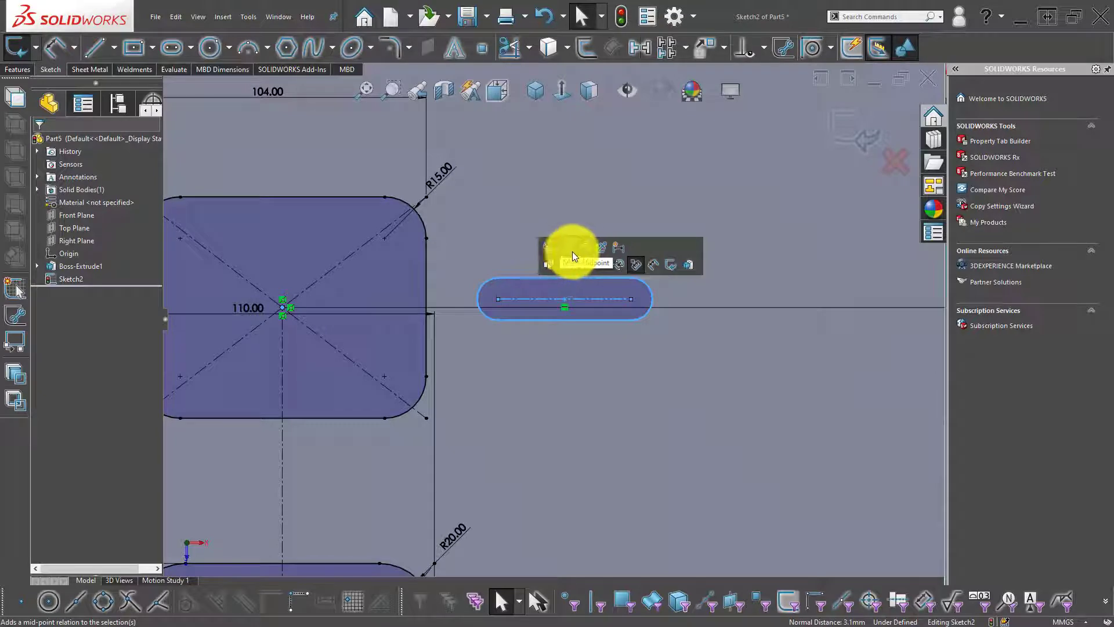
{"action": "left_click", "coordinate": [573, 257]}
{"action": "double_click", "coordinate": [485, 244]}
{"action": "key", "text": "z"}
{"action": "key", "text": "z"}
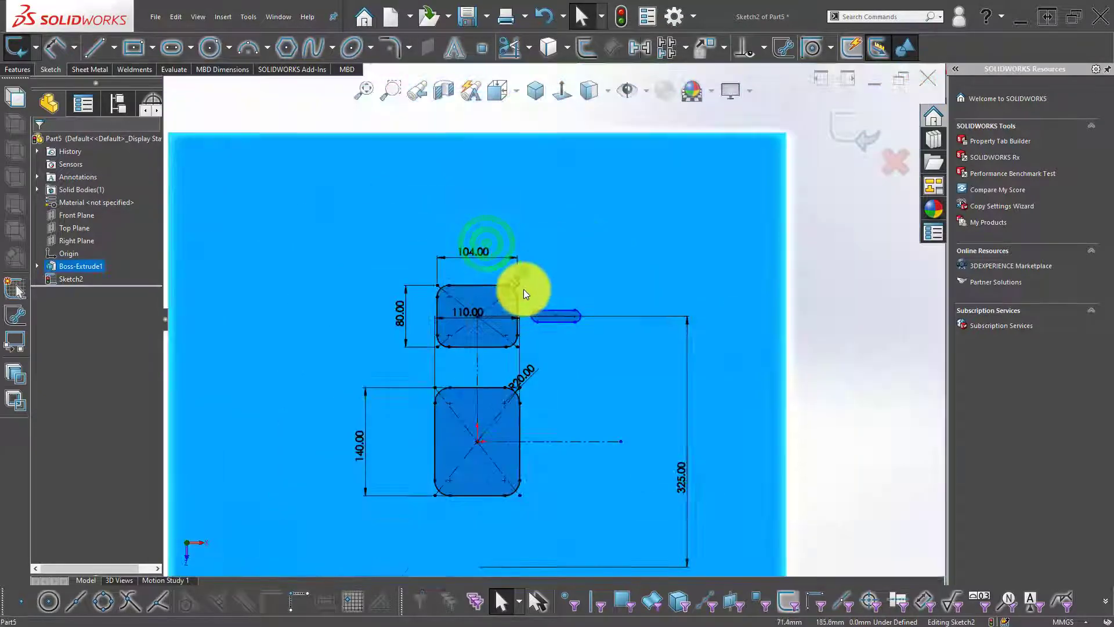
{"action": "left_click", "coordinate": [746, 336]}
{"action": "key", "text": "d"}
{"action": "scroll", "coordinate": [576, 323], "scroll_direction": "down", "scroll_amount": 4}
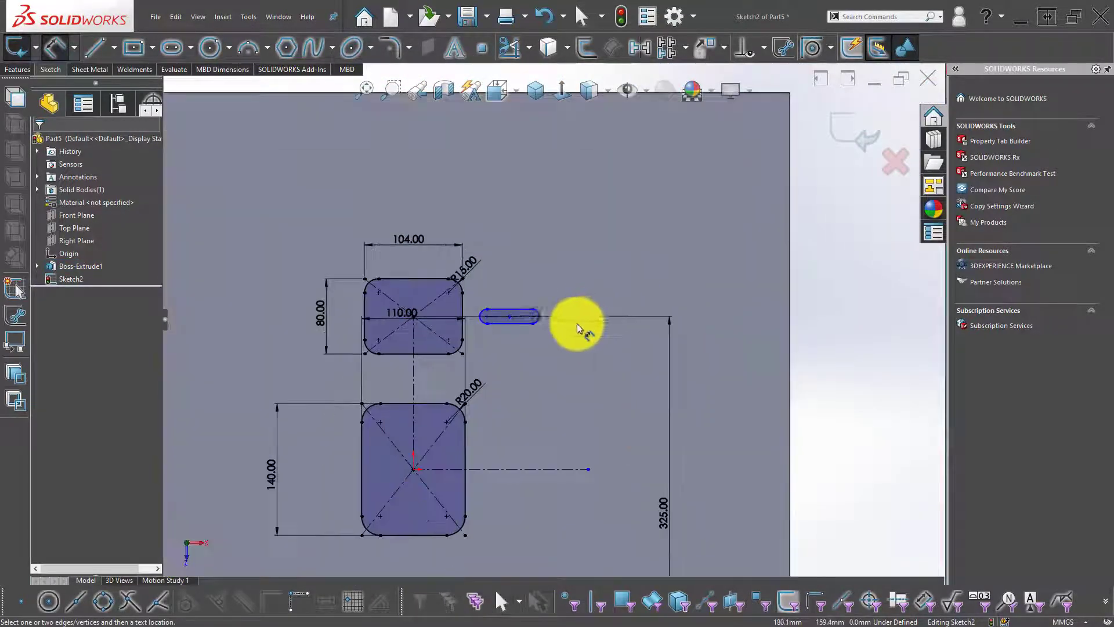
{"action": "scroll", "coordinate": [545, 295], "scroll_direction": "down", "scroll_amount": 2}
{"action": "scroll", "coordinate": [500, 322], "scroll_direction": "down", "scroll_amount": 2}
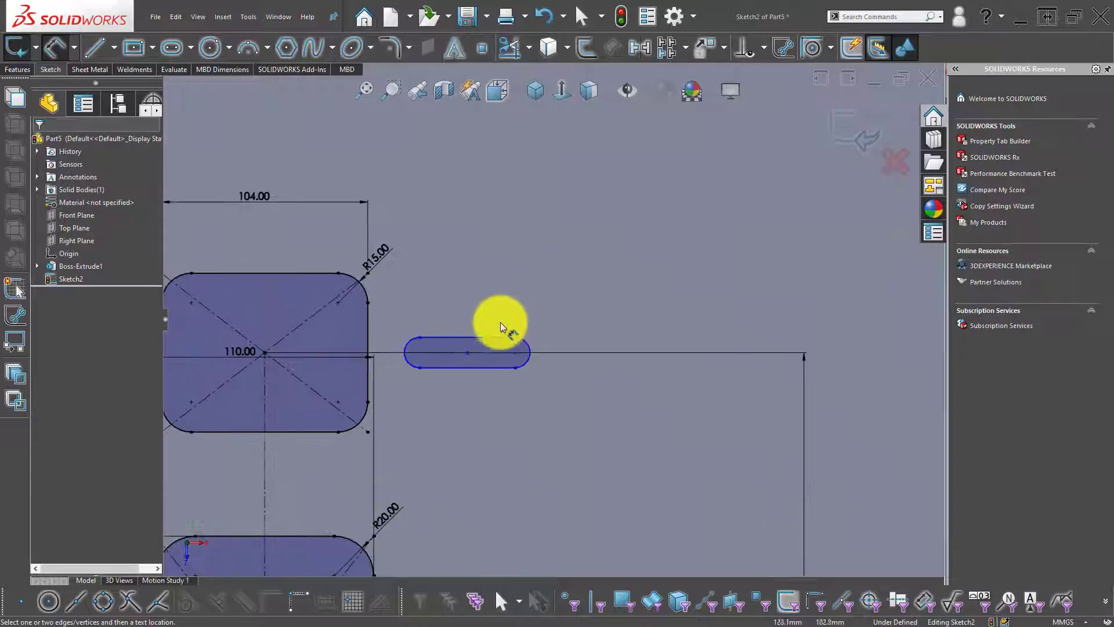
- Dimension the slot's length to 20.50, correcting the mistyped value
{"action": "left_click", "coordinate": [455, 339]}
{"action": "left_click", "coordinate": [475, 309]}
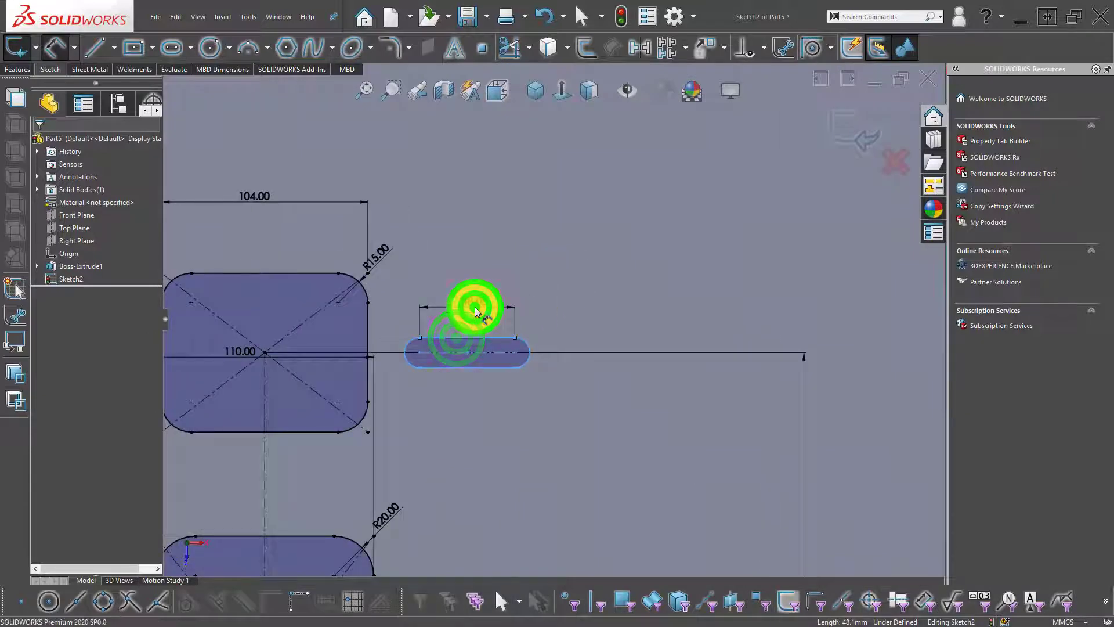
{"action": "type", "text": "20。5"}
{"action": "key", "text": "Return"}
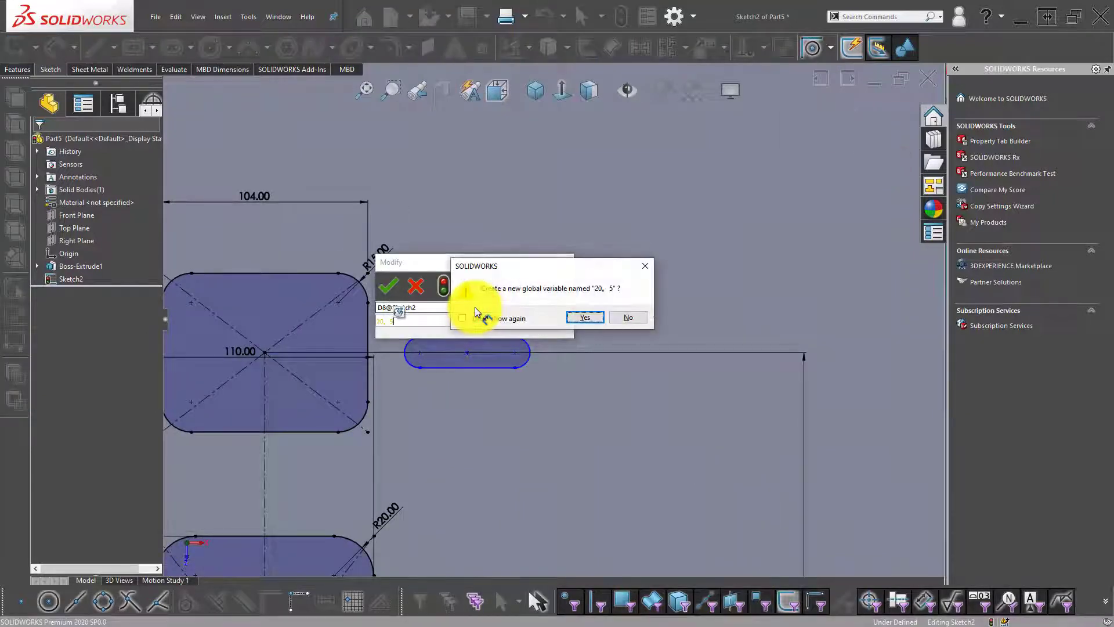
{"action": "left_click", "coordinate": [628, 318]}
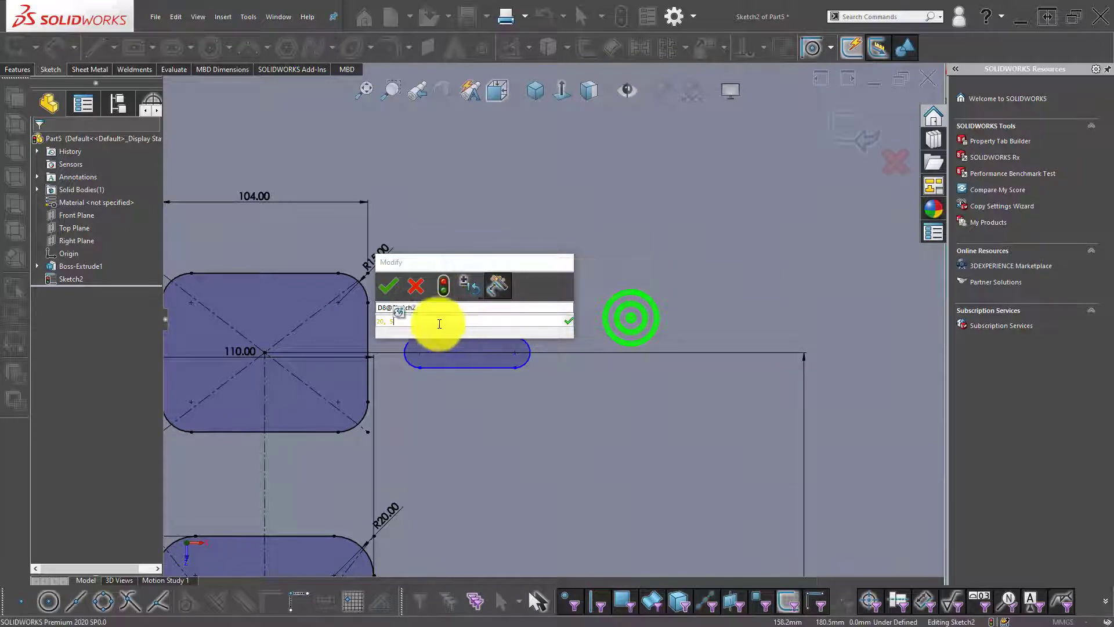
{"action": "key", "text": "BackSpace"}
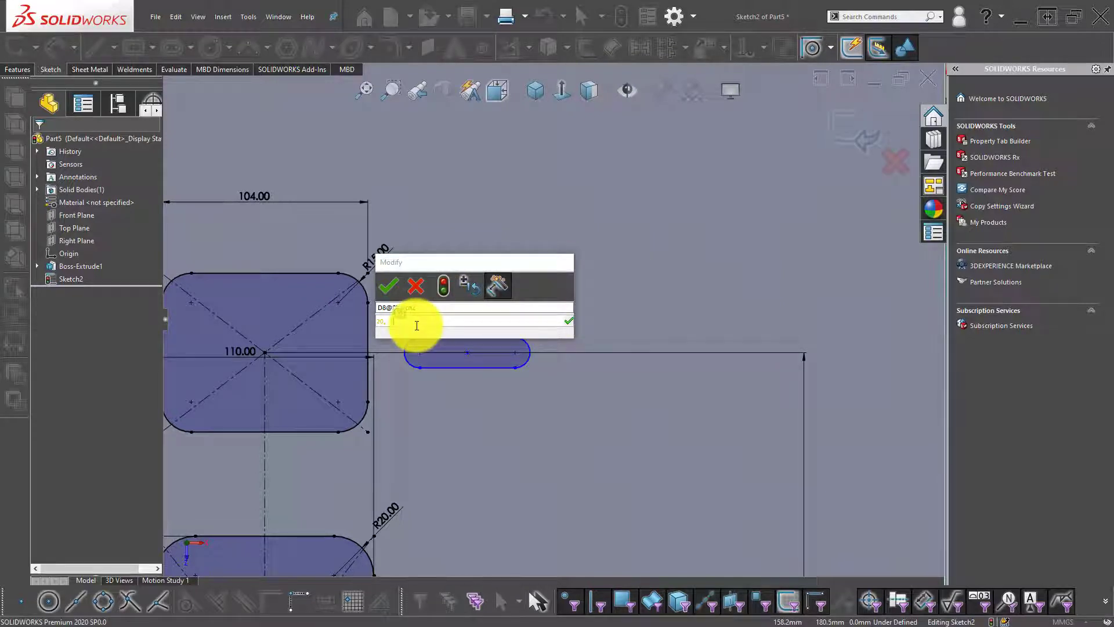
{"action": "left_click", "coordinate": [420, 323]}
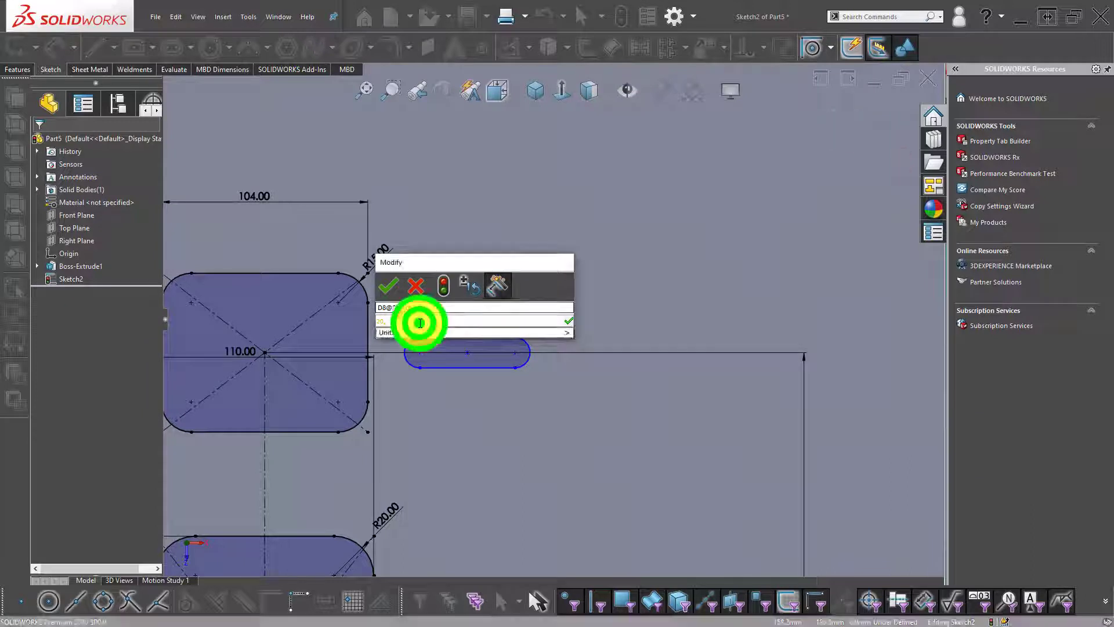
{"action": "key", "text": "BackSpace"}
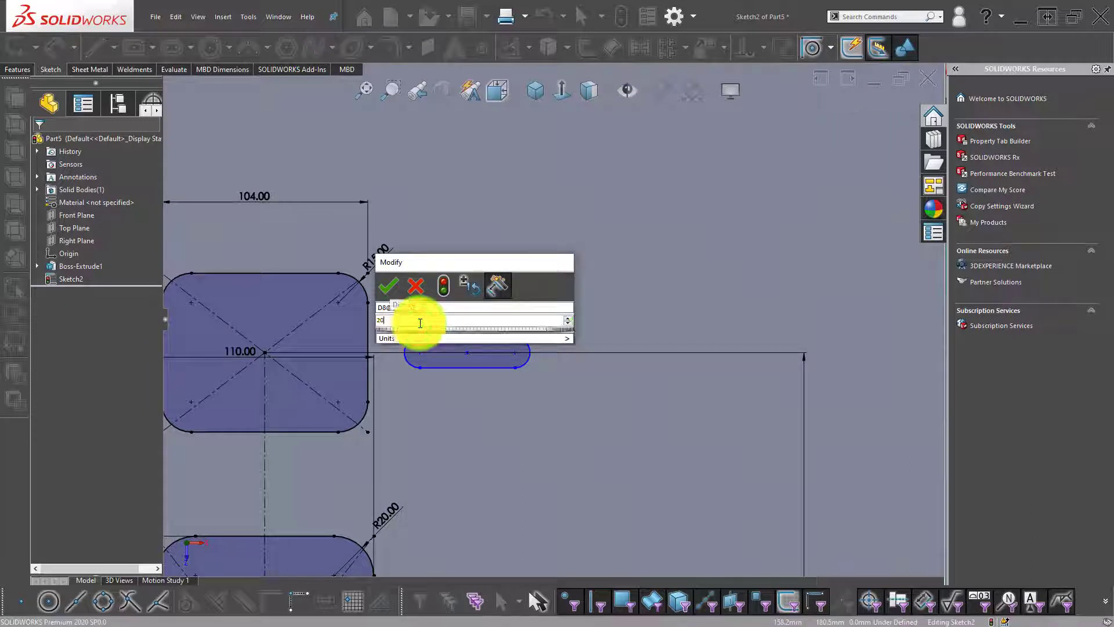
{"action": "type", "text": ".5"}
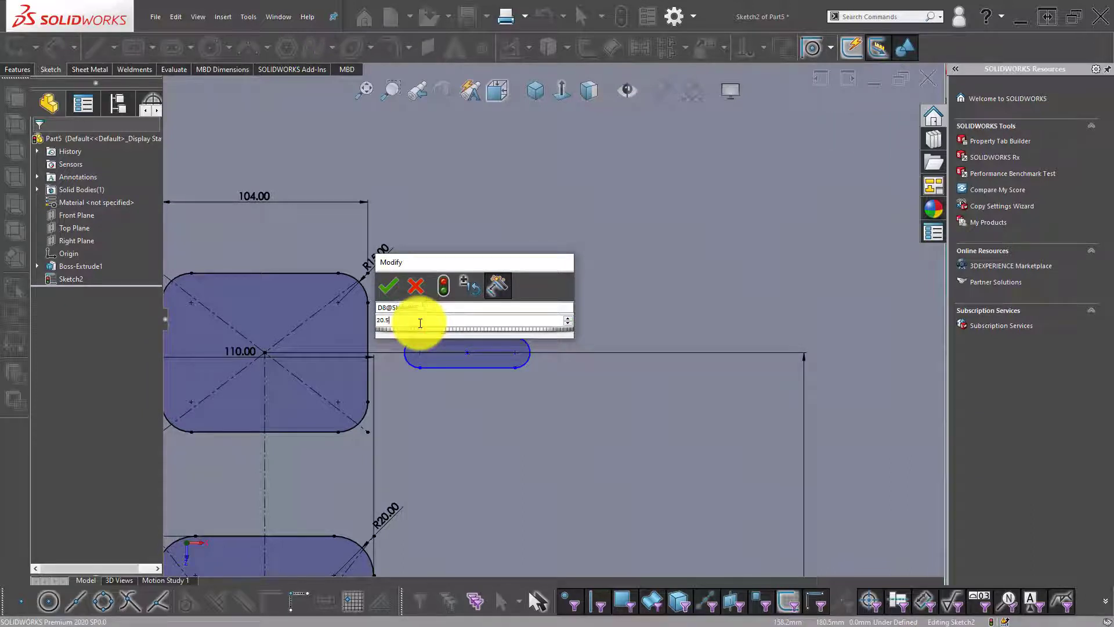
{"action": "key", "text": "Return"}
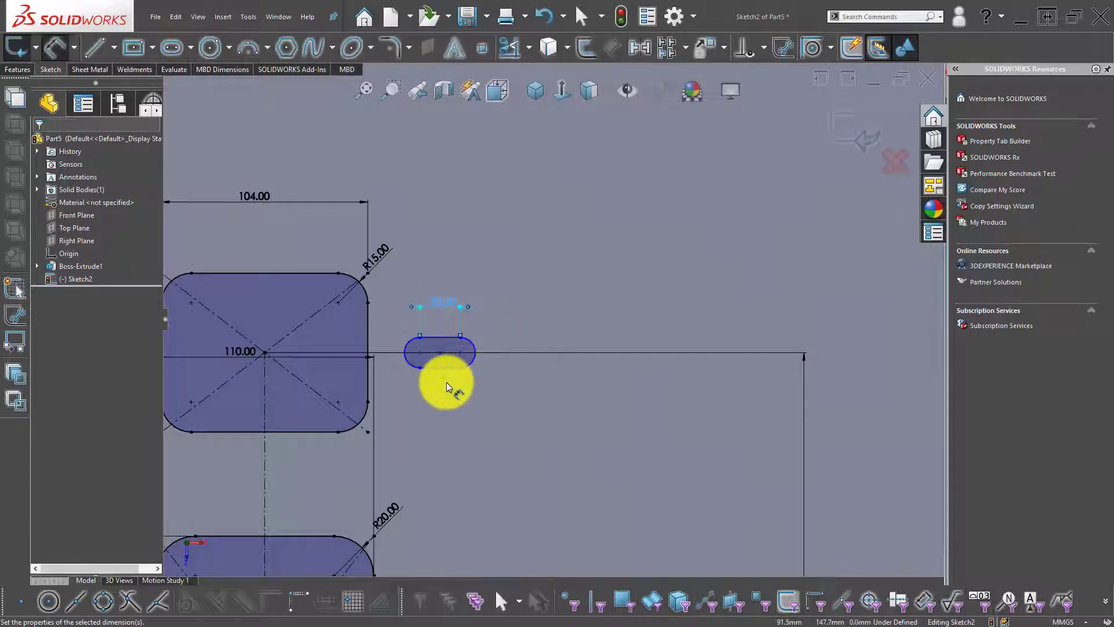
- Stretch the slot by dragging its end arc
{"action": "scroll", "coordinate": [430, 361], "scroll_direction": "down", "scroll_amount": 1}
{"action": "scroll", "coordinate": [409, 344], "scroll_direction": "down", "scroll_amount": 2}
{"action": "key", "text": "Escape"}
{"action": "left_click", "coordinate": [410, 333]}
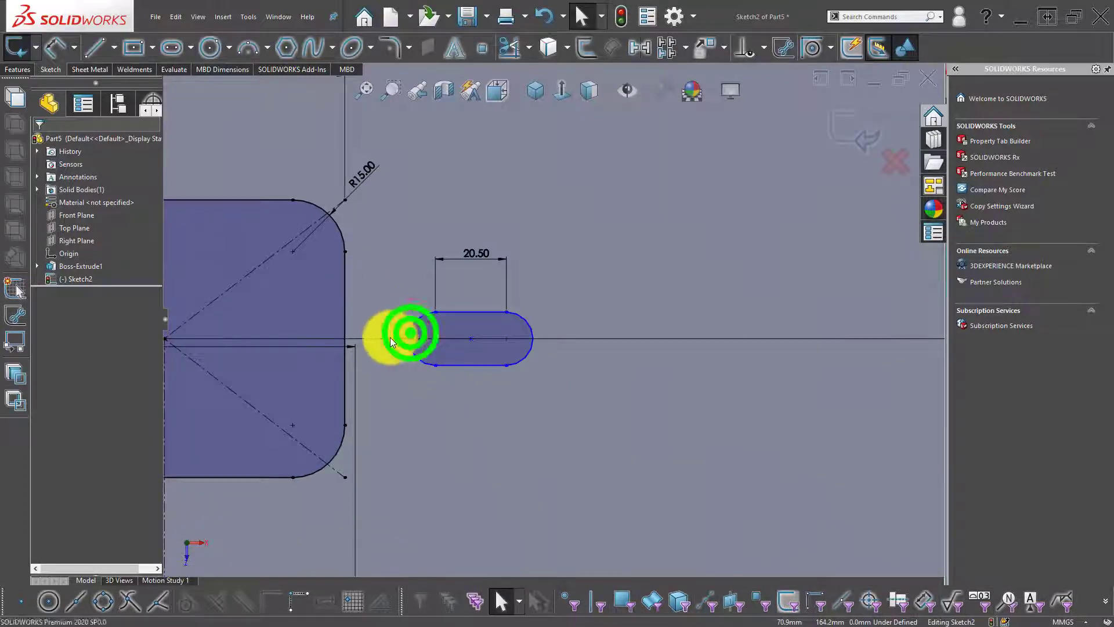
{"action": "mouse_move", "coordinate": [390, 340]}
{"action": "left_mouse_down"}
{"action": "mouse_move", "coordinate": [442, 335]}
{"action": "mouse_move", "coordinate": [396, 350]}
{"action": "left_mouse_up"}
{"action": "scroll", "coordinate": [419, 355], "scroll_direction": "up", "scroll_amount": 2}
{"action": "scroll", "coordinate": [419, 356], "scroll_direction": "up", "scroll_amount": 2}
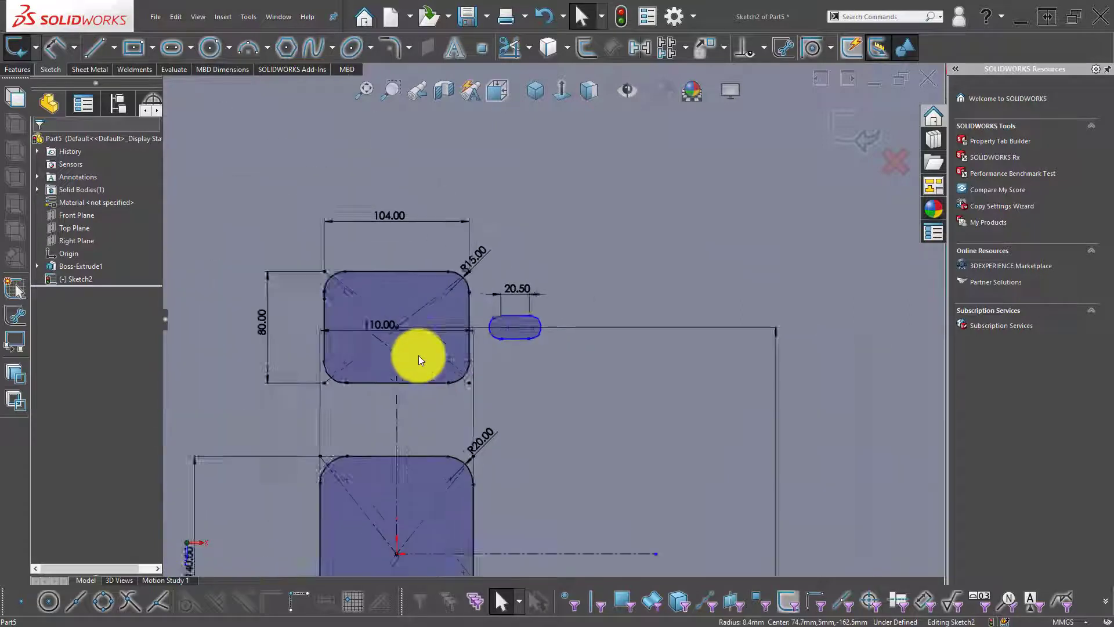
{"action": "scroll", "coordinate": [419, 355], "scroll_direction": "up", "scroll_amount": 1}
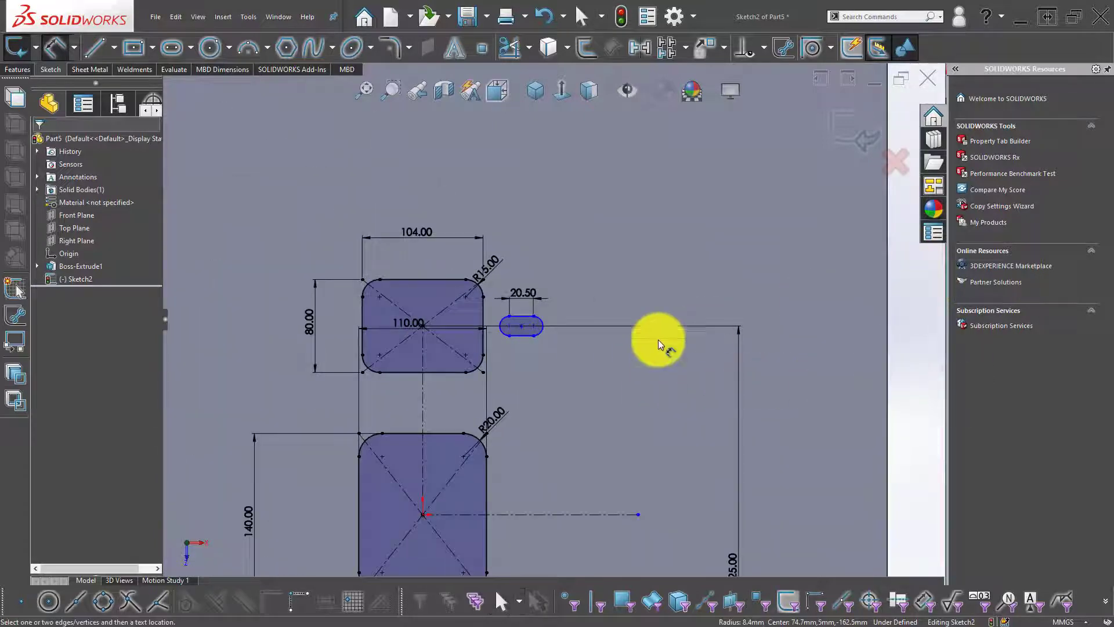
- Dimension the slot's width between its top and bottom edges to 6.5
{"action": "key", "text": "d"}
{"action": "scroll", "coordinate": [600, 325], "scroll_direction": "down", "scroll_amount": 4}
{"action": "left_click", "coordinate": [408, 254]}
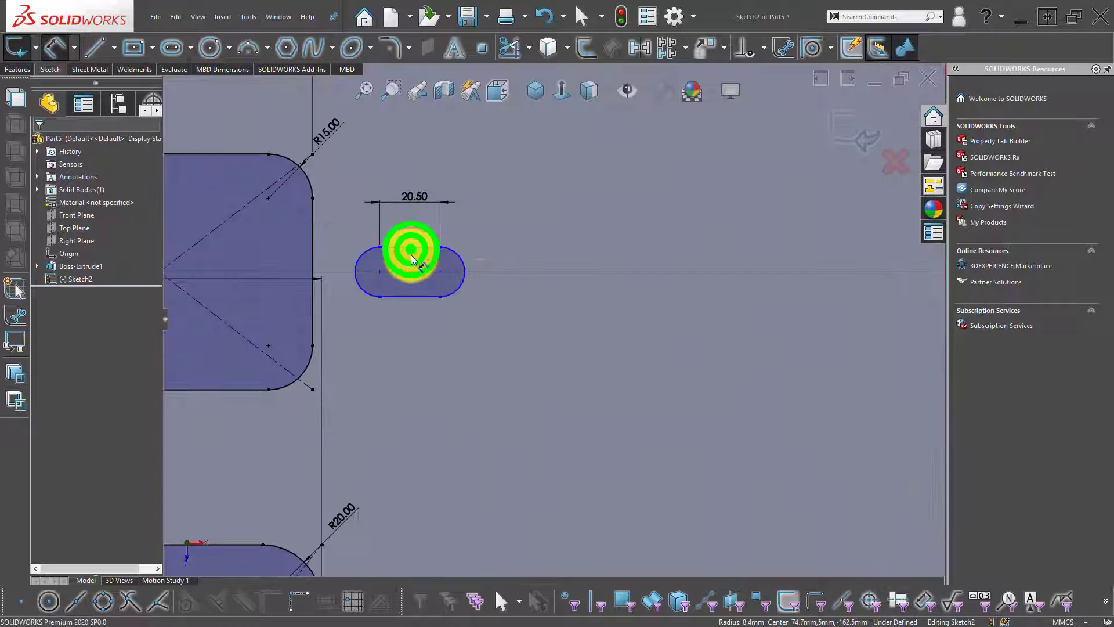
{"action": "scroll", "coordinate": [409, 290], "scroll_direction": "down", "scroll_amount": 1}
{"action": "left_click", "coordinate": [423, 302]}
{"action": "left_click", "coordinate": [546, 231]}
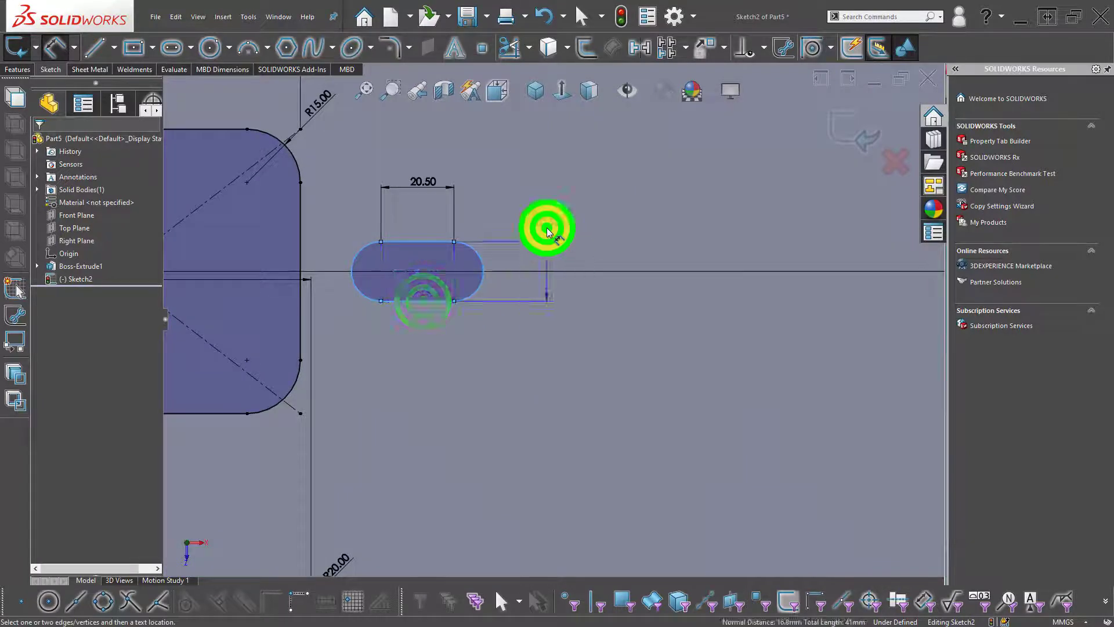
{"action": "type", "text": "6.5"}
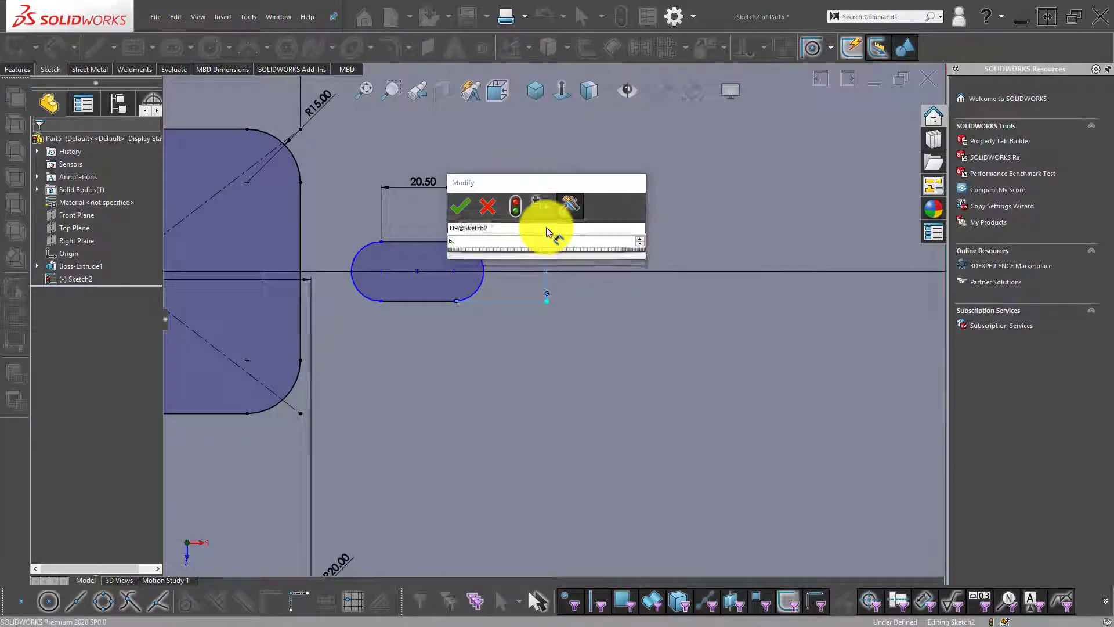
{"action": "key", "text": "Return"}
{"action": "key", "text": "Escape"}
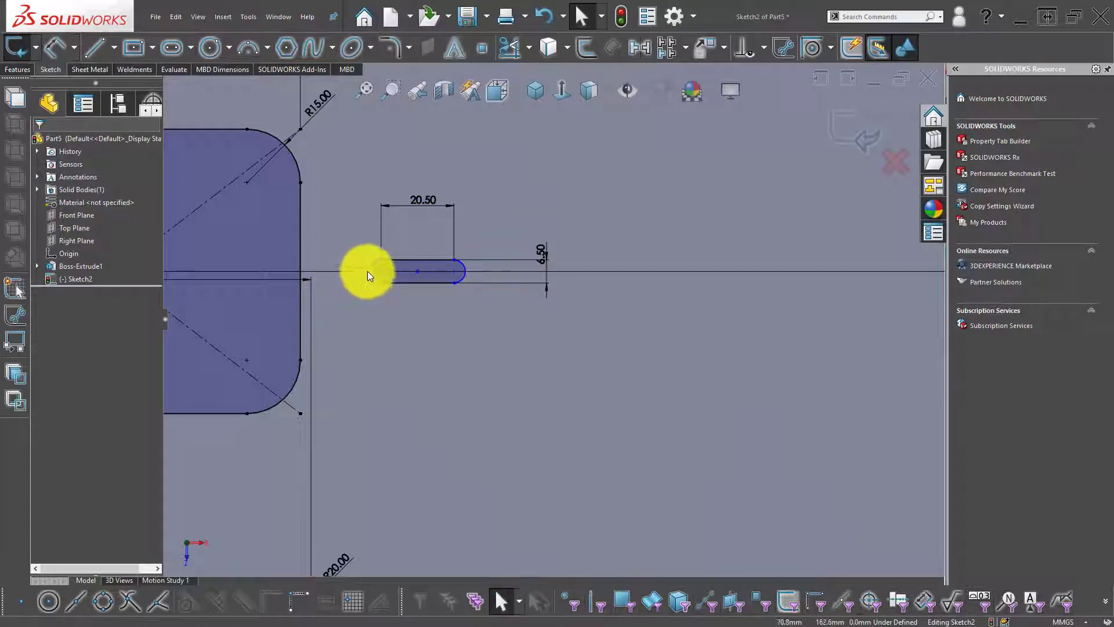
{"action": "scroll", "coordinate": [367, 270], "scroll_direction": "down", "scroll_amount": 2}
- Add a relation snapping the slot to the rectangle's right edge
{"action": "left_click", "coordinate": [407, 277]}
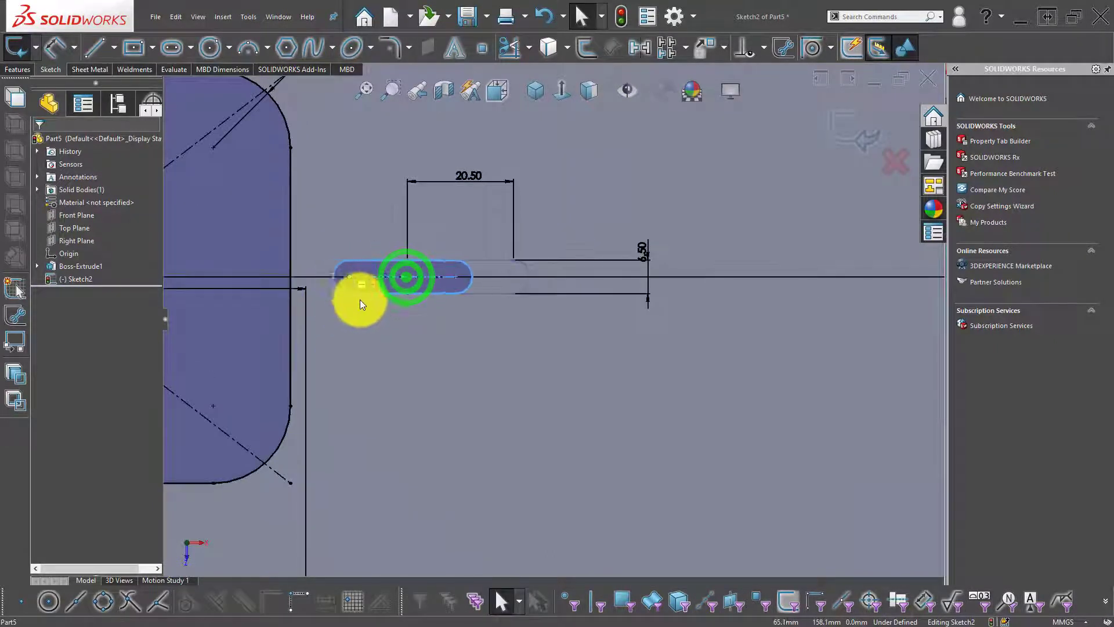
{"action": "scroll", "coordinate": [355, 298], "scroll_direction": "up", "scroll_amount": 2}
{"action": "scroll", "coordinate": [378, 283], "scroll_direction": "down", "scroll_amount": 2}
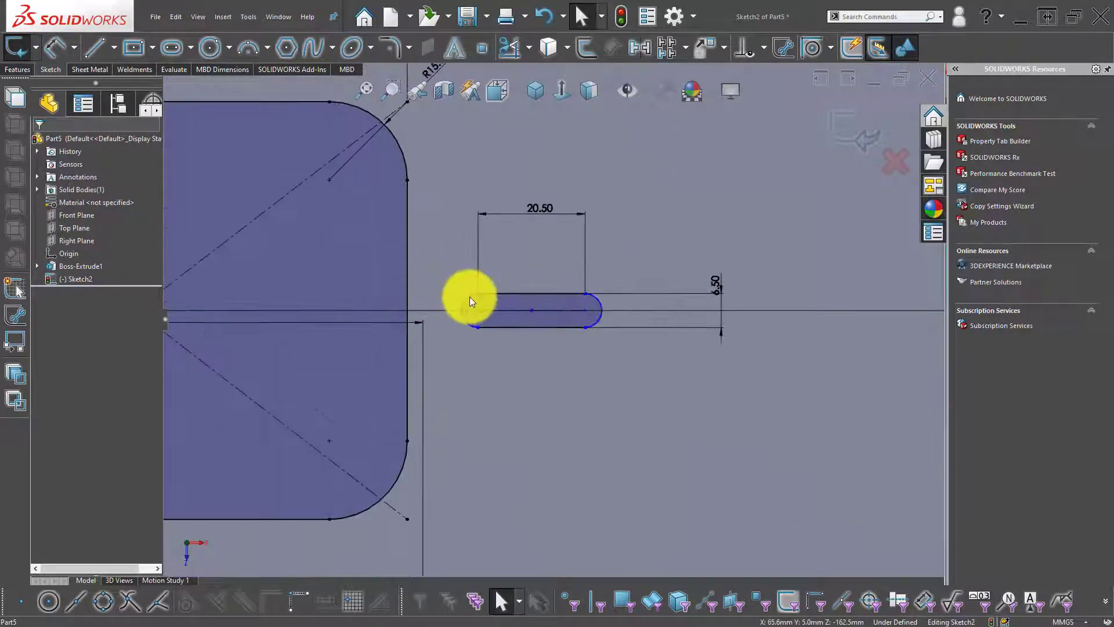
{"action": "left_click", "coordinate": [469, 297]}
{"action": "left_click", "coordinate": [408, 268], "text": "ctrl"}
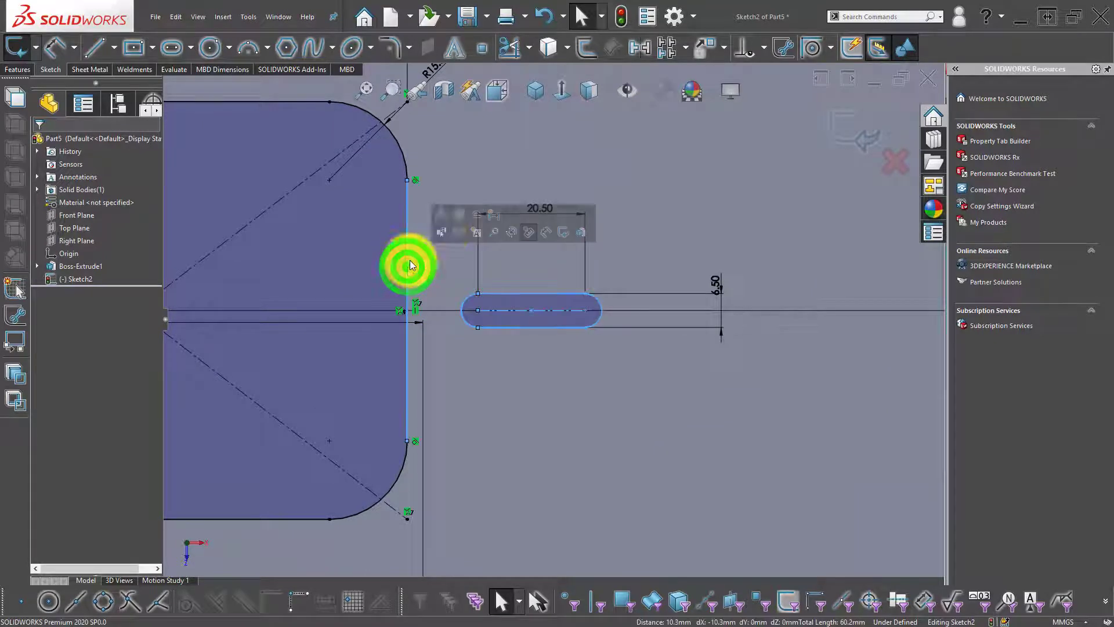
{"action": "left_click", "coordinate": [435, 212]}
{"action": "scroll", "coordinate": [441, 267], "scroll_direction": "up", "scroll_amount": 2}
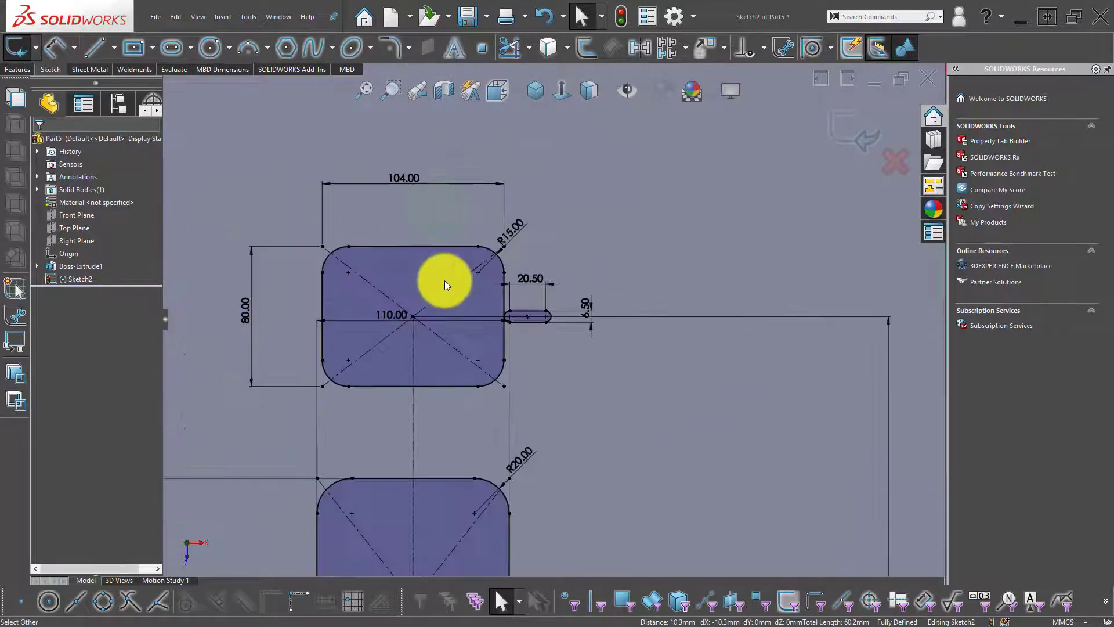
{"action": "scroll", "coordinate": [465, 296], "scroll_direction": "up", "scroll_amount": 2}
{"action": "scroll", "coordinate": [534, 328], "scroll_direction": "down", "scroll_amount": 2}
- Try mirroring the slot across the vertical centerline, then undo the mirror and relation
{"action": "left_click", "coordinate": [570, 297]}
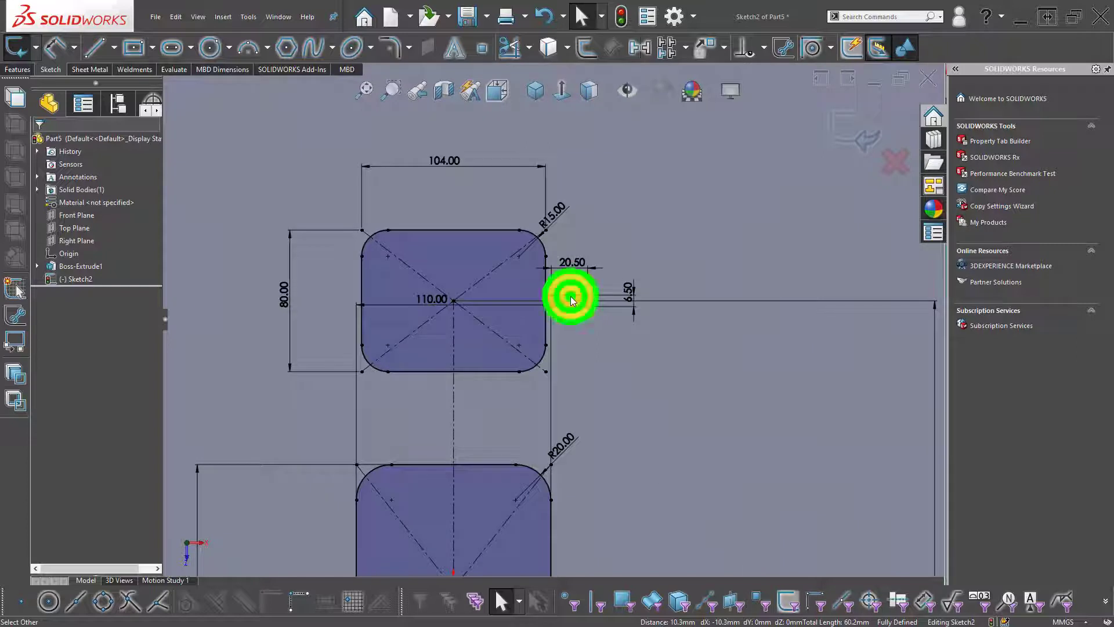
{"action": "left_click", "coordinate": [451, 327], "text": "ctrl"}
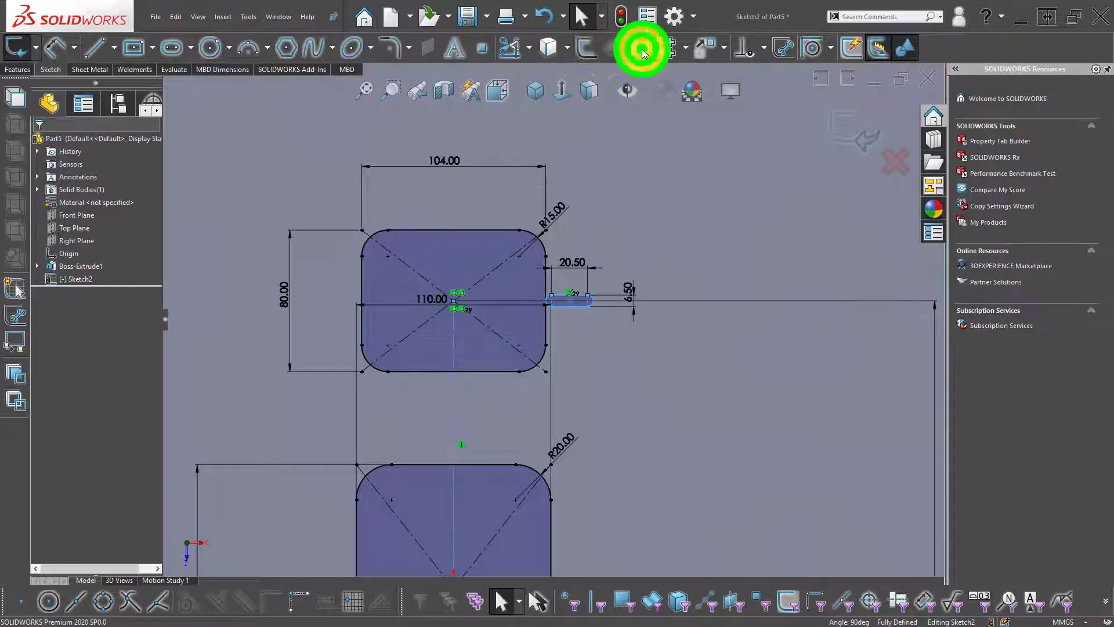
{"action": "scroll", "coordinate": [474, 248], "scroll_direction": "up", "scroll_amount": 3}
{"action": "scroll", "coordinate": [474, 248], "scroll_direction": "up", "scroll_amount": 1}
{"action": "scroll", "coordinate": [534, 317], "scroll_direction": "down", "scroll_amount": 3}
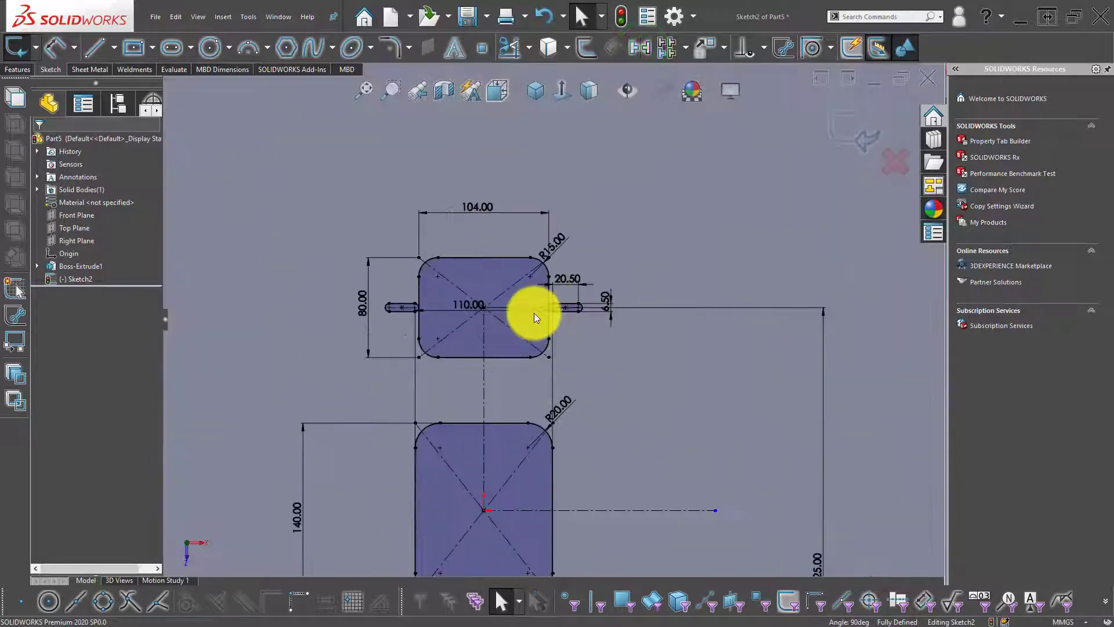
{"action": "scroll", "coordinate": [534, 312], "scroll_direction": "down", "scroll_amount": 3}
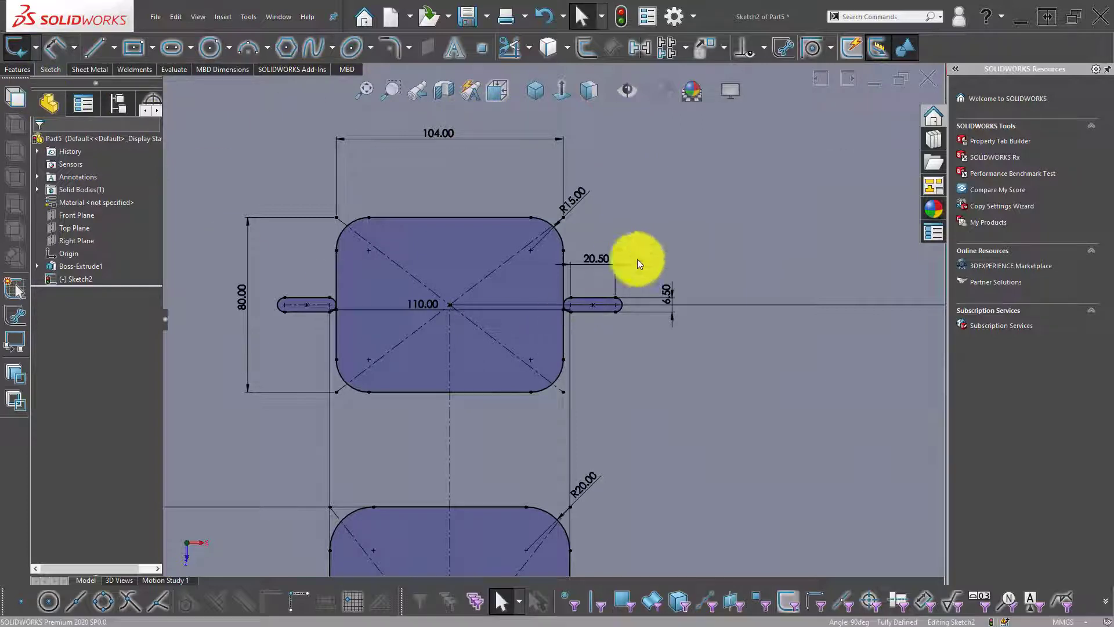
{"action": "scroll", "coordinate": [650, 247], "scroll_direction": "down", "scroll_amount": 3}
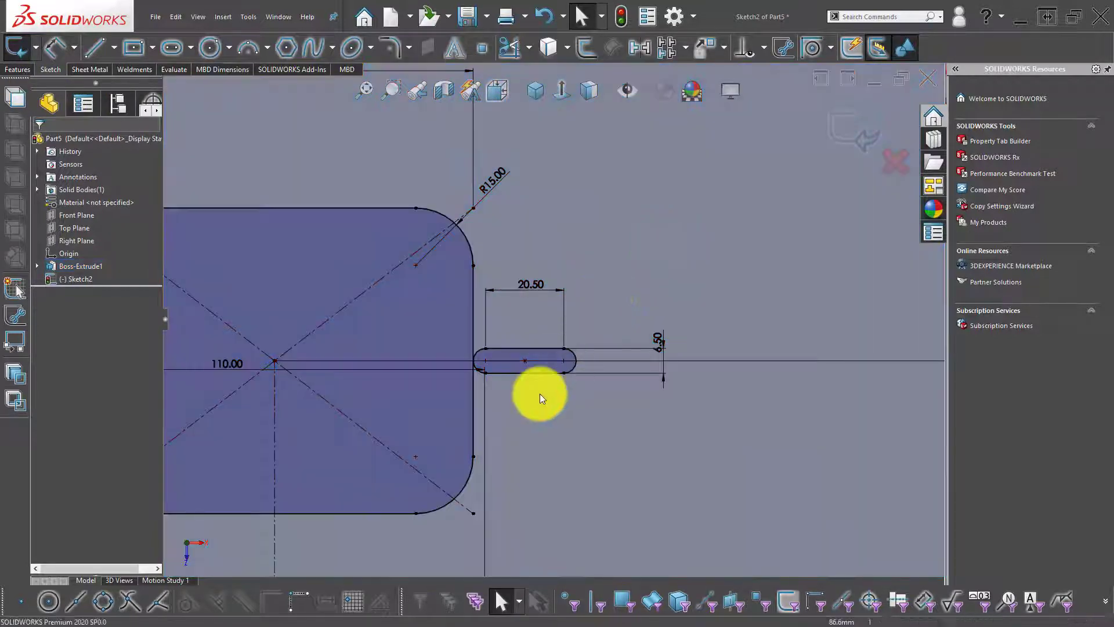
{"action": "key", "text": "ctrl+z"}
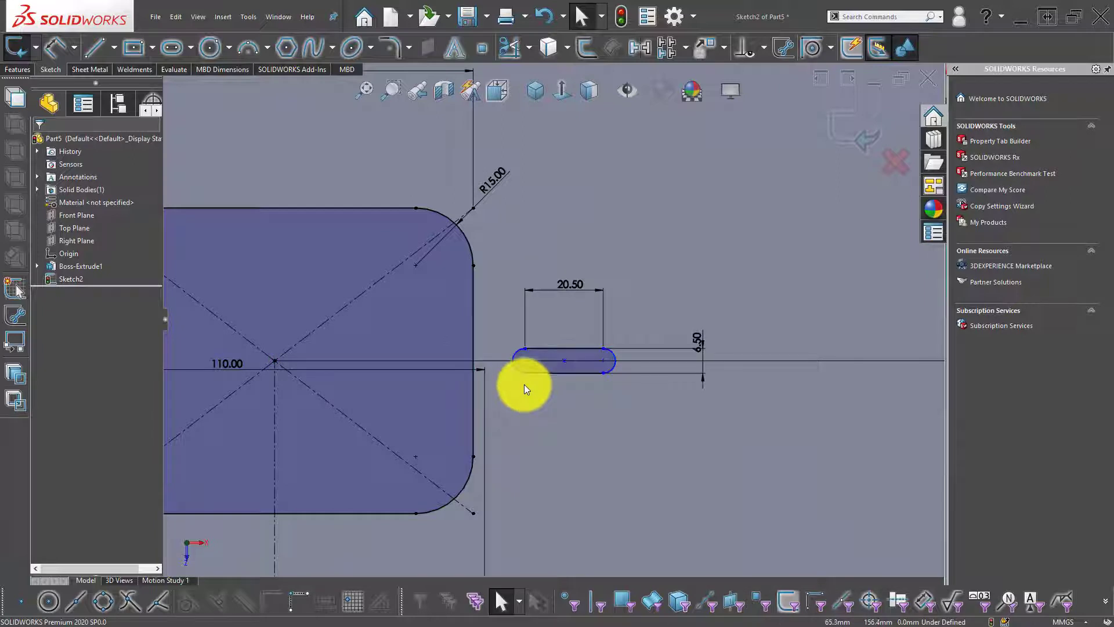
- Drag the slot left to sit just beside the rectangle's right edge
{"action": "scroll", "coordinate": [524, 384], "scroll_direction": "up", "scroll_amount": 3}
{"action": "scroll", "coordinate": [524, 384], "scroll_direction": "up", "scroll_amount": 2}
{"action": "scroll", "coordinate": [548, 356], "scroll_direction": "down", "scroll_amount": 3}
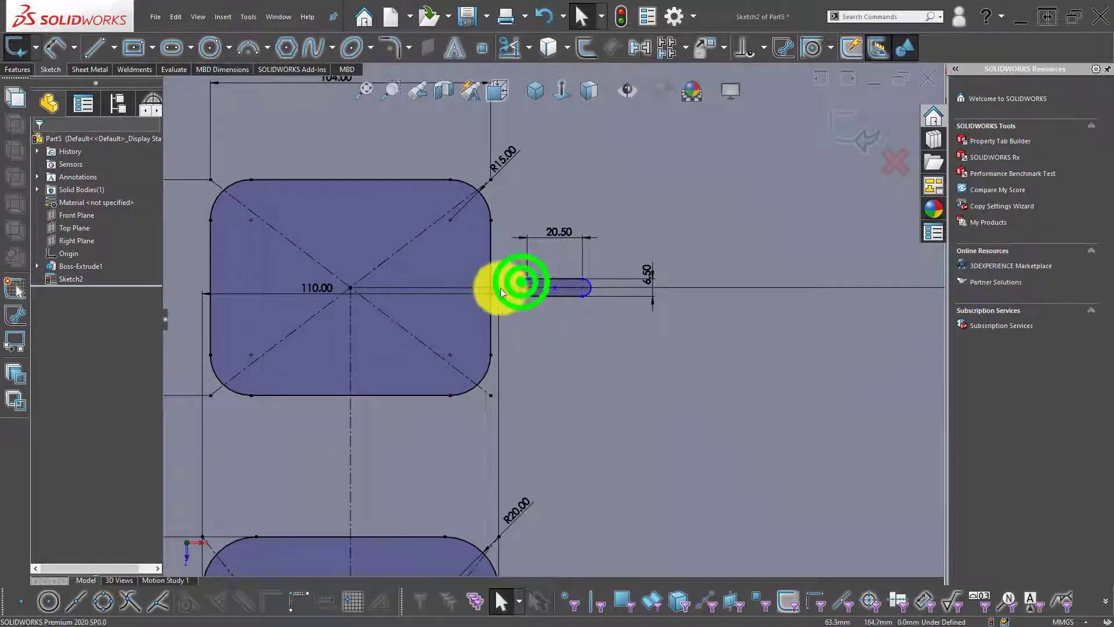
{"action": "left_click_drag", "start_coordinate": [521, 290], "coordinate": [485, 291]}
{"action": "scroll", "coordinate": [485, 288], "scroll_direction": "up", "scroll_amount": 2}
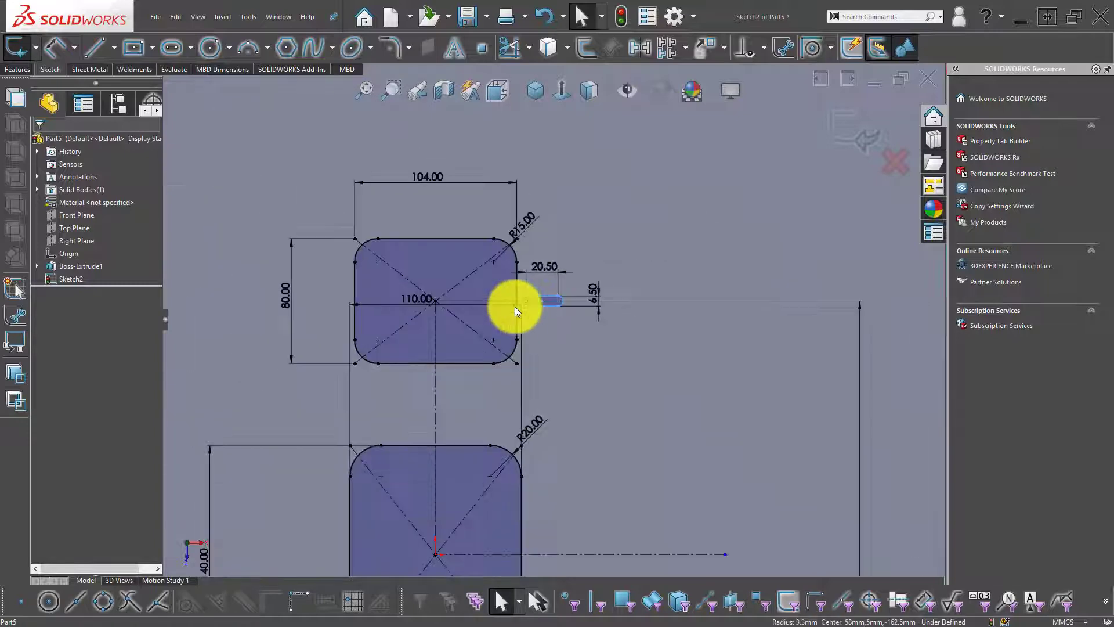
{"action": "scroll", "coordinate": [514, 307], "scroll_direction": "up", "scroll_amount": 2}
{"action": "scroll", "coordinate": [541, 311], "scroll_direction": "up", "scroll_amount": 2}
{"action": "scroll", "coordinate": [580, 291], "scroll_direction": "down", "scroll_amount": 2}
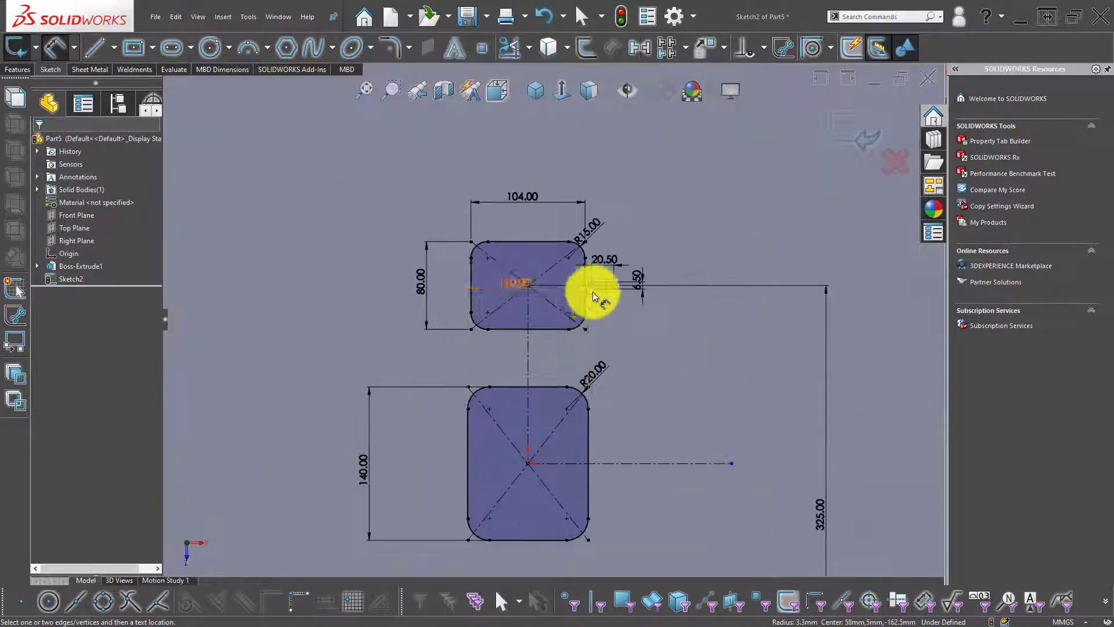
{"action": "scroll", "coordinate": [580, 286], "scroll_direction": "down", "scroll_amount": 3}
{"action": "scroll", "coordinate": [557, 290], "scroll_direction": "down", "scroll_amount": 3}
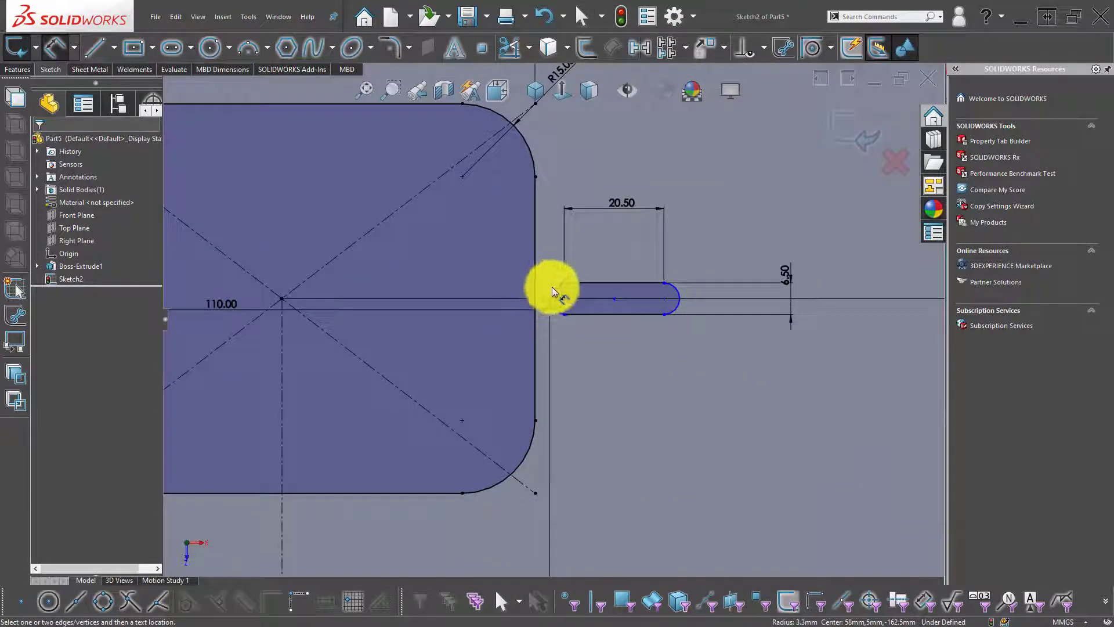
- Dimension the slot 6 mm from the rectangle's right edge
{"action": "left_click", "coordinate": [551, 290]}
{"action": "left_click", "coordinate": [536, 262]}
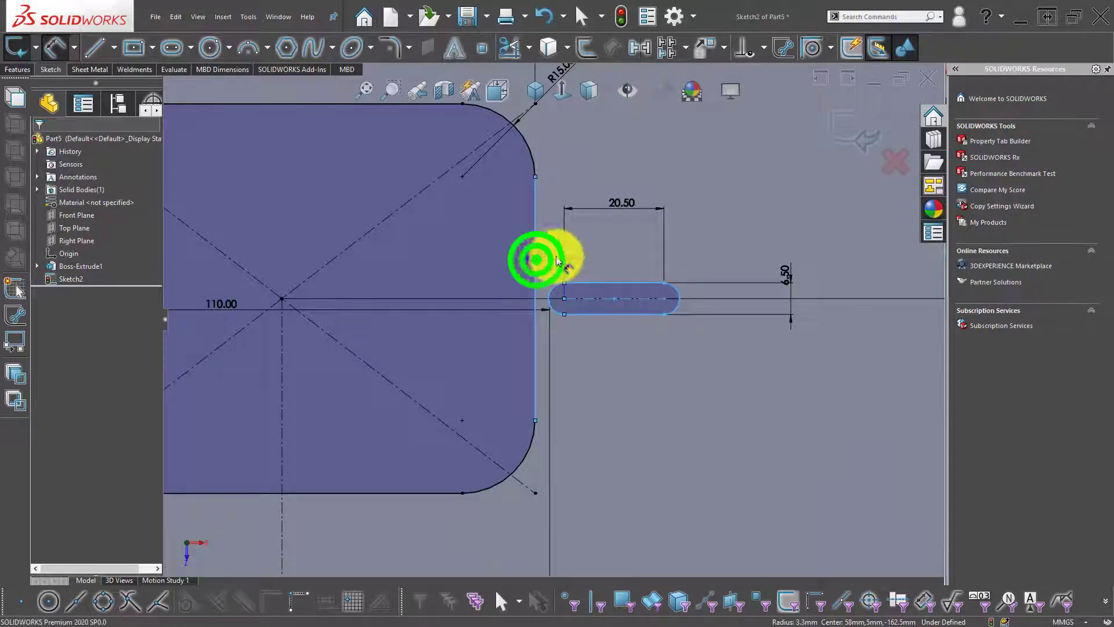
{"action": "left_click", "coordinate": [512, 262]}
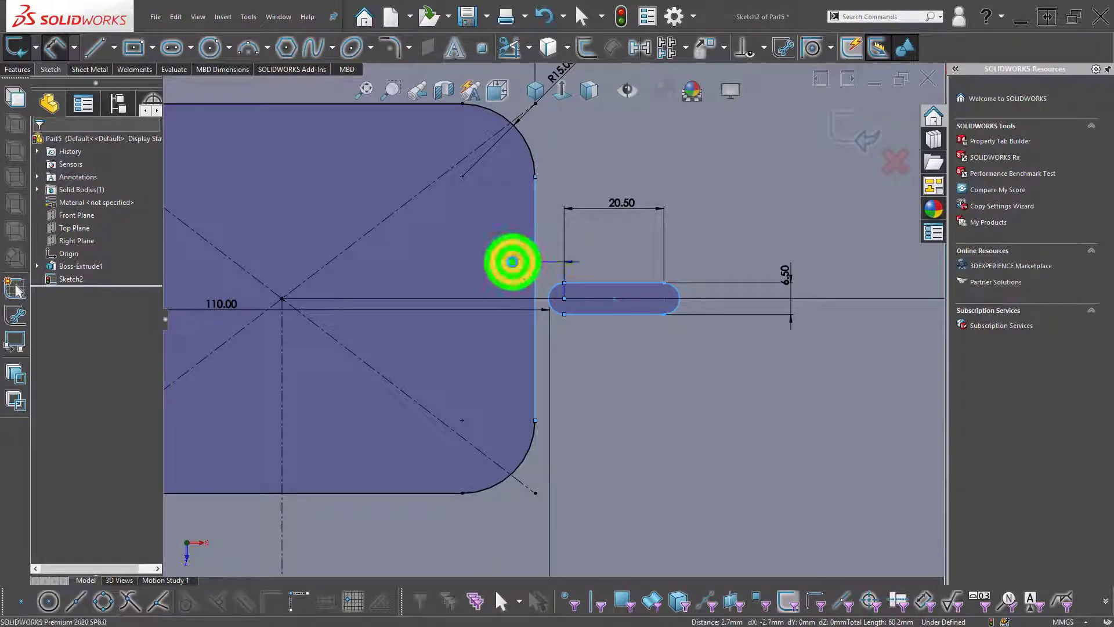
{"action": "type", "text": "6"}
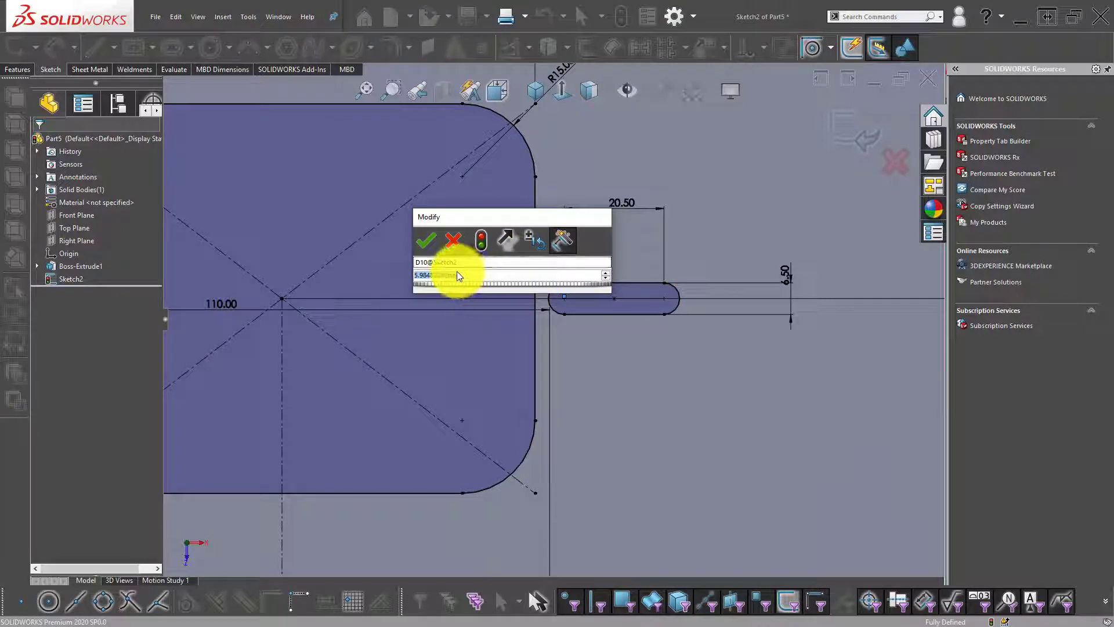
{"action": "key", "text": "Return"}
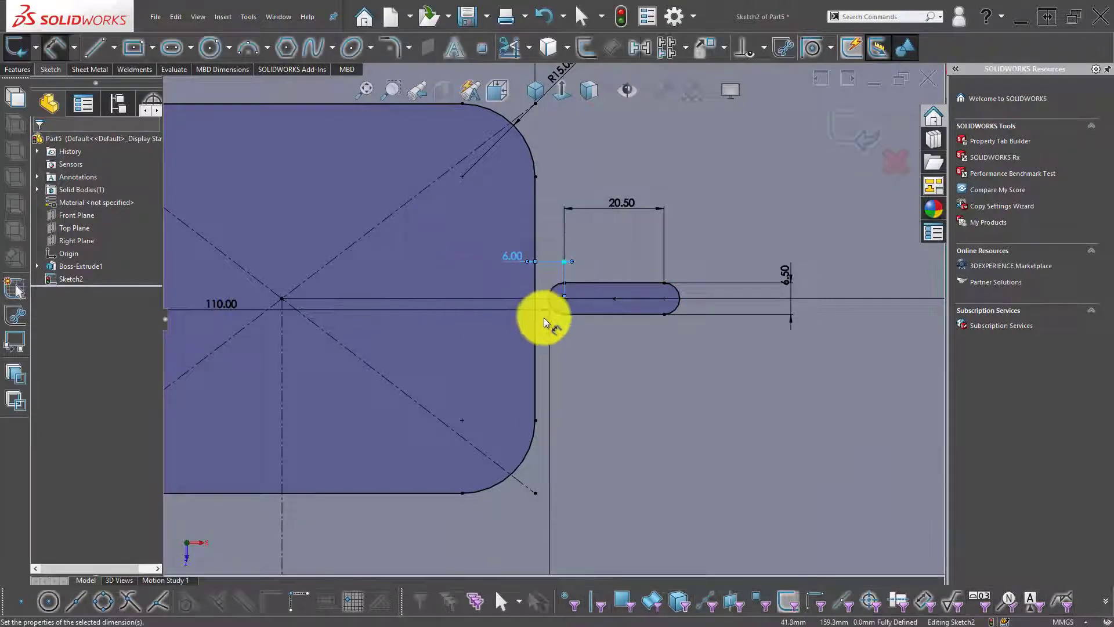
{"action": "scroll", "coordinate": [544, 318], "scroll_direction": "up", "scroll_amount": 3}
{"action": "scroll", "coordinate": [544, 318], "scroll_direction": "up", "scroll_amount": 3}
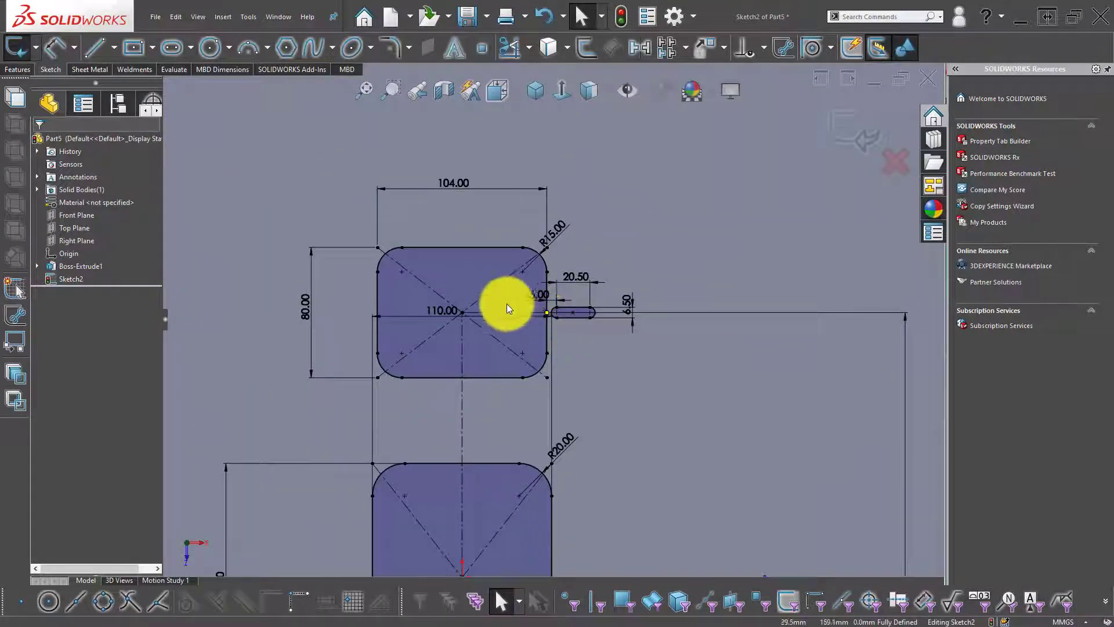
- Mirror the slot across the vertical centerline to the rectangle's left side
{"action": "left_click", "coordinate": [577, 318]}
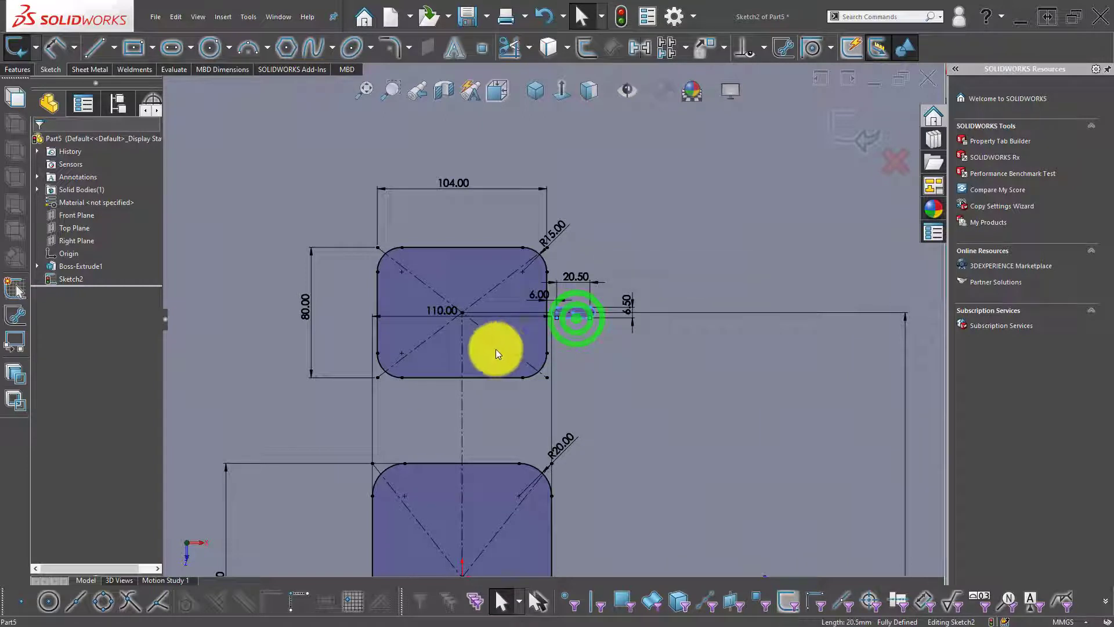
{"action": "left_click", "coordinate": [462, 339], "text": "ctrl"}
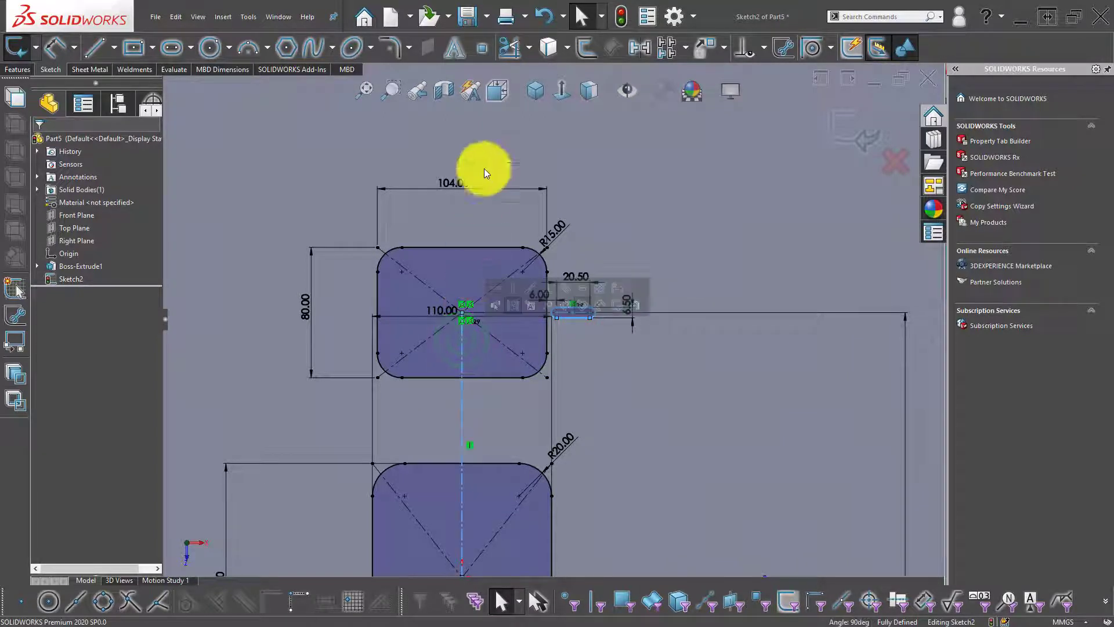
{"action": "left_click", "coordinate": [645, 49]}
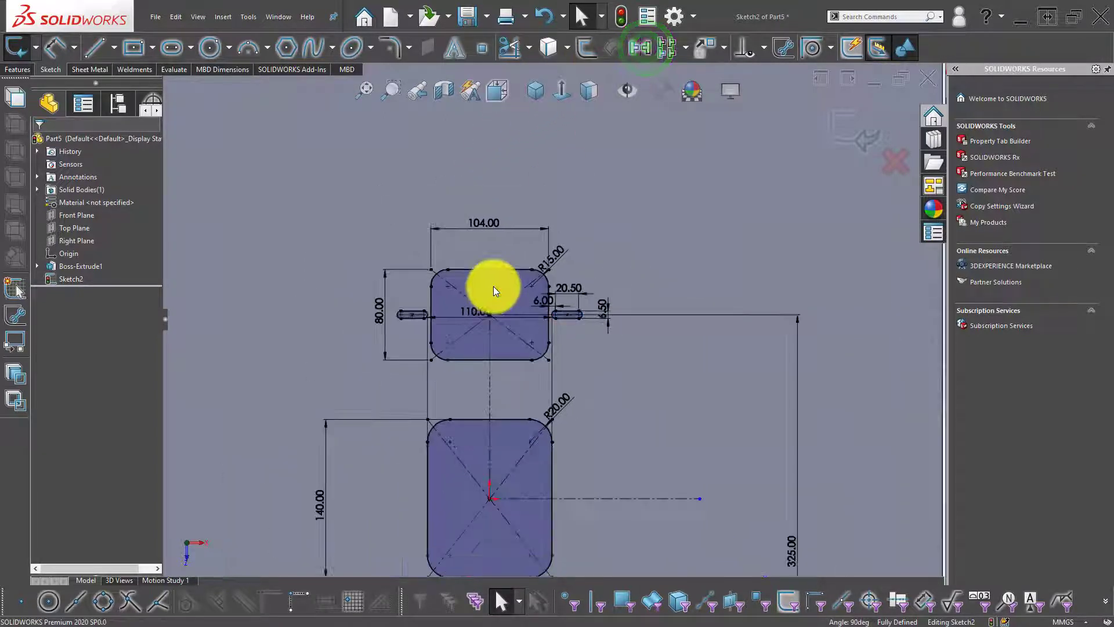
{"action": "scroll", "coordinate": [527, 335], "scroll_direction": "up", "scroll_amount": 5}
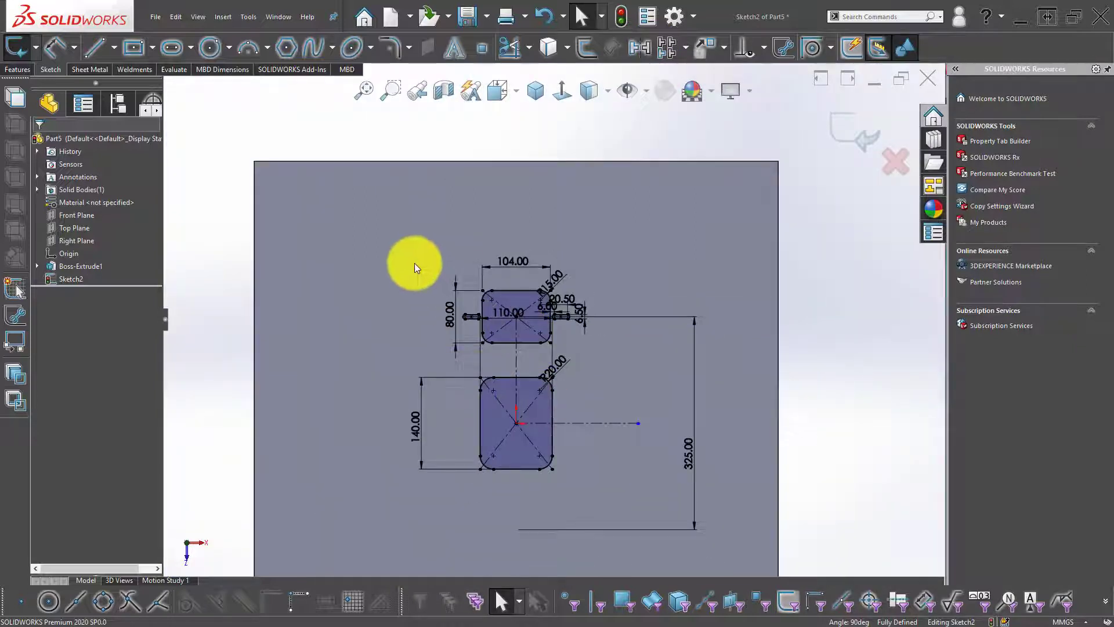
{"action": "left_click_drag", "start_coordinate": [363, 155], "coordinate": [641, 358]}
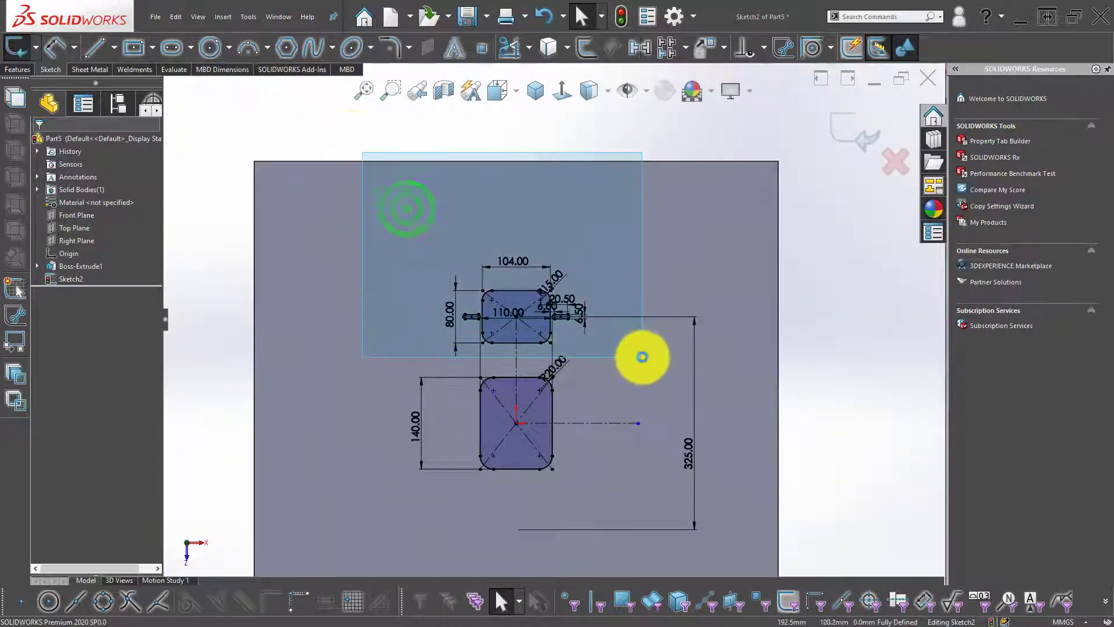
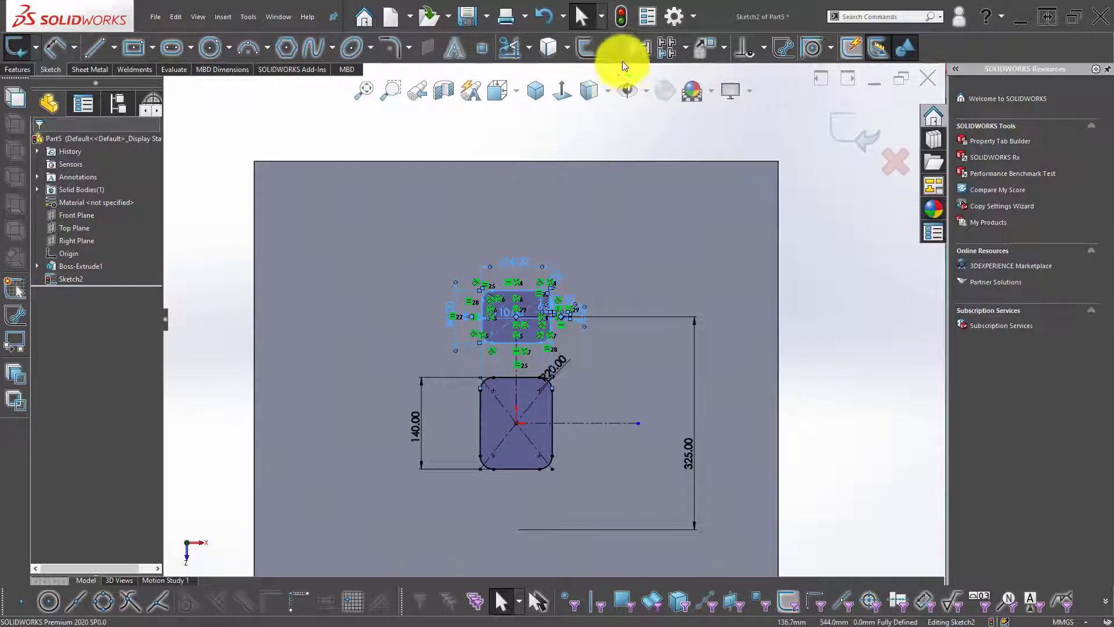
- Mirror the upper slot outline about centreline Line15 to the lower side
{"action": "left_click", "coordinate": [641, 52]}
{"action": "left_click", "coordinate": [125, 391]}
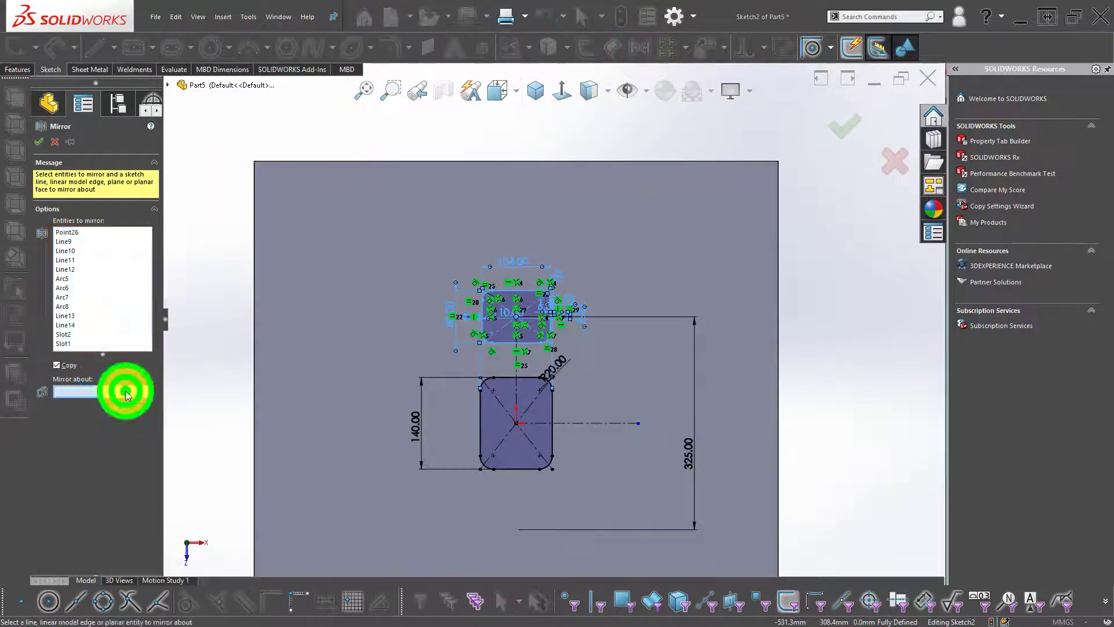
{"action": "left_click", "coordinate": [582, 423]}
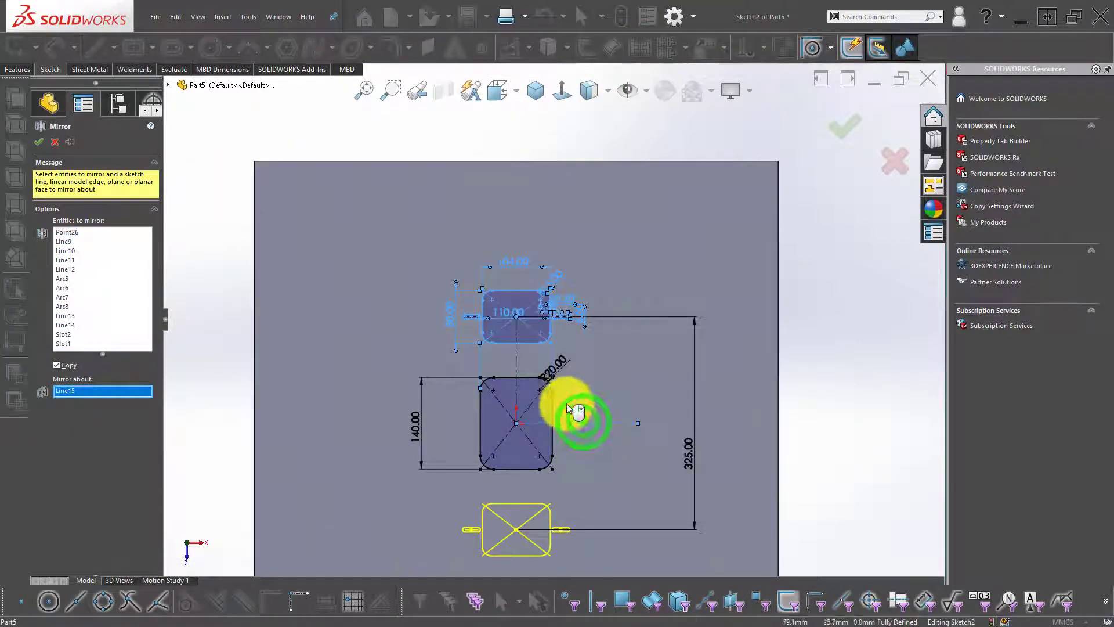
{"action": "scroll", "coordinate": [553, 319], "scroll_direction": "up", "scroll_amount": 2}
{"action": "left_click", "coordinate": [845, 133]}
{"action": "left_click", "coordinate": [744, 145]}
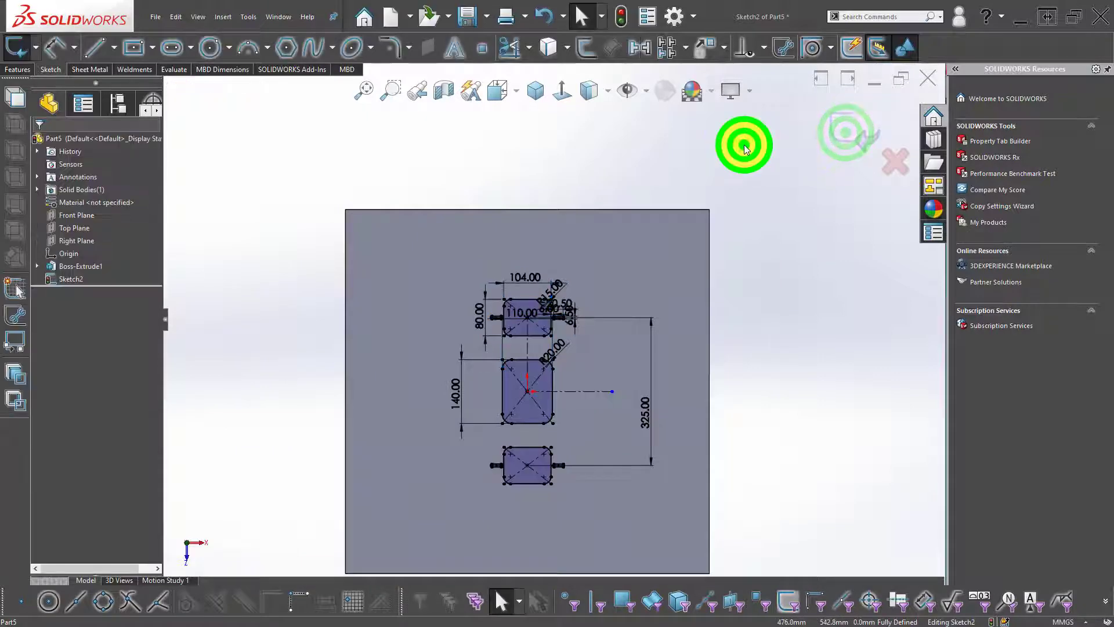
- Extrude-cut the three slot openings through the full plate thickness
{"action": "left_click", "coordinate": [17, 69]}
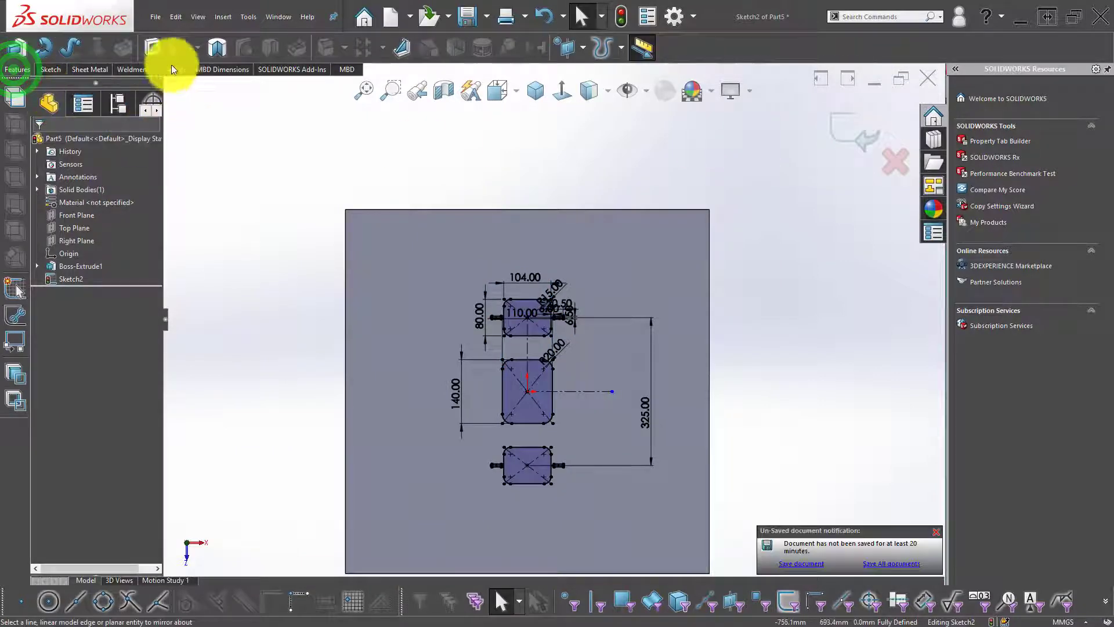
{"action": "left_click", "coordinate": [151, 46]}
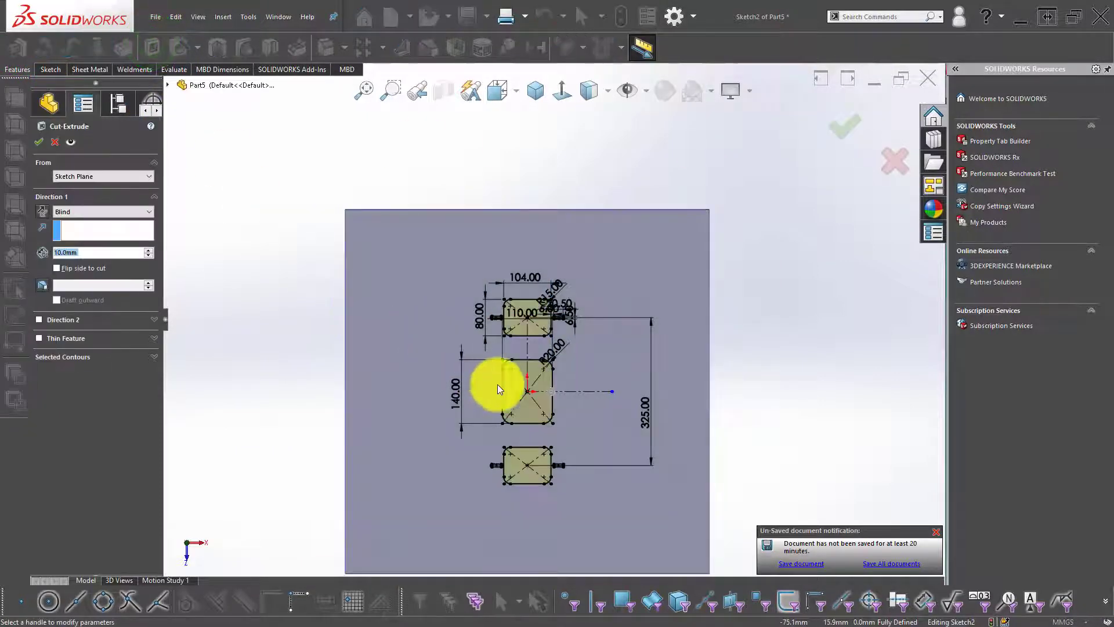
{"action": "mouse_move", "coordinate": [498, 385]}
{"action": "middle_mouse_down"}
{"action": "mouse_move", "coordinate": [462, 391]}
{"action": "mouse_move", "coordinate": [435, 460]}
{"action": "middle_mouse_up"}
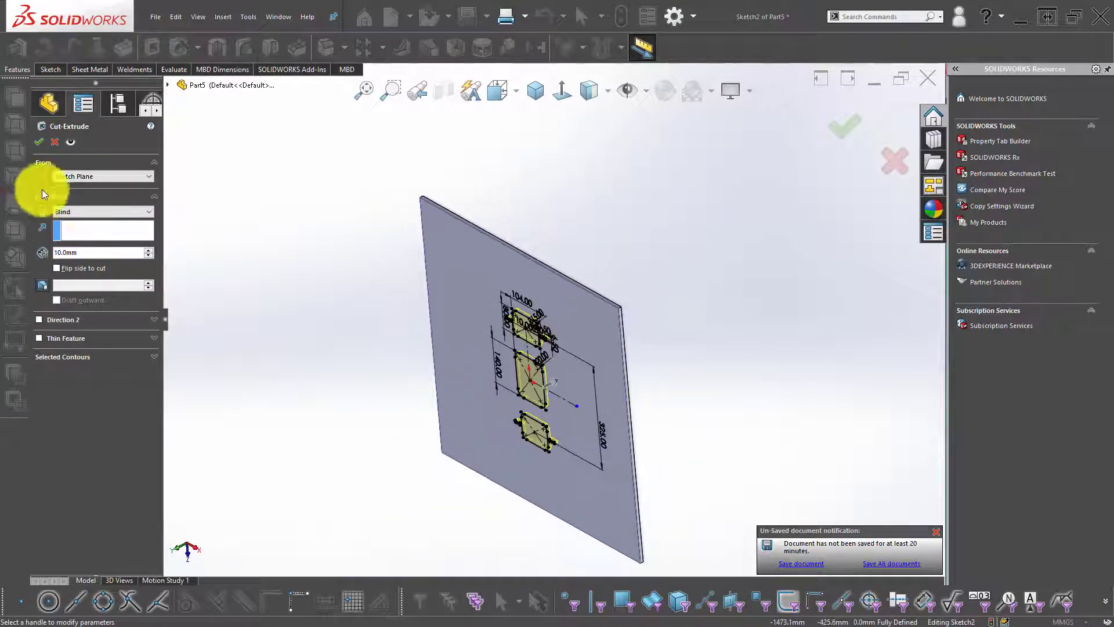
{"action": "left_click", "coordinate": [556, 381]}
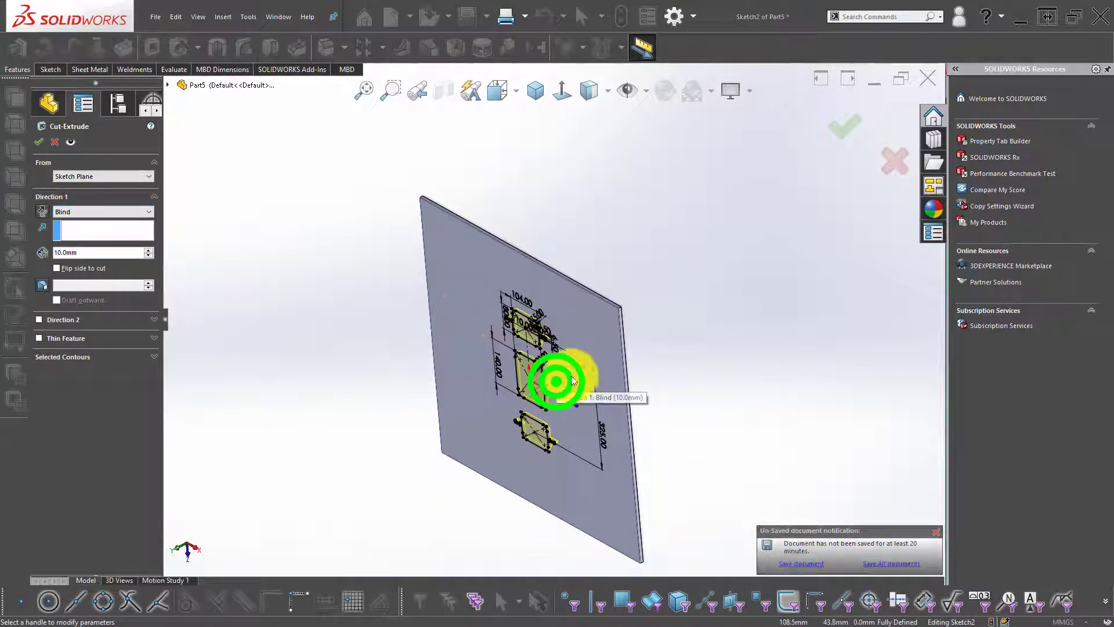
{"action": "left_click", "coordinate": [844, 125]}
{"action": "left_click", "coordinate": [782, 183]}
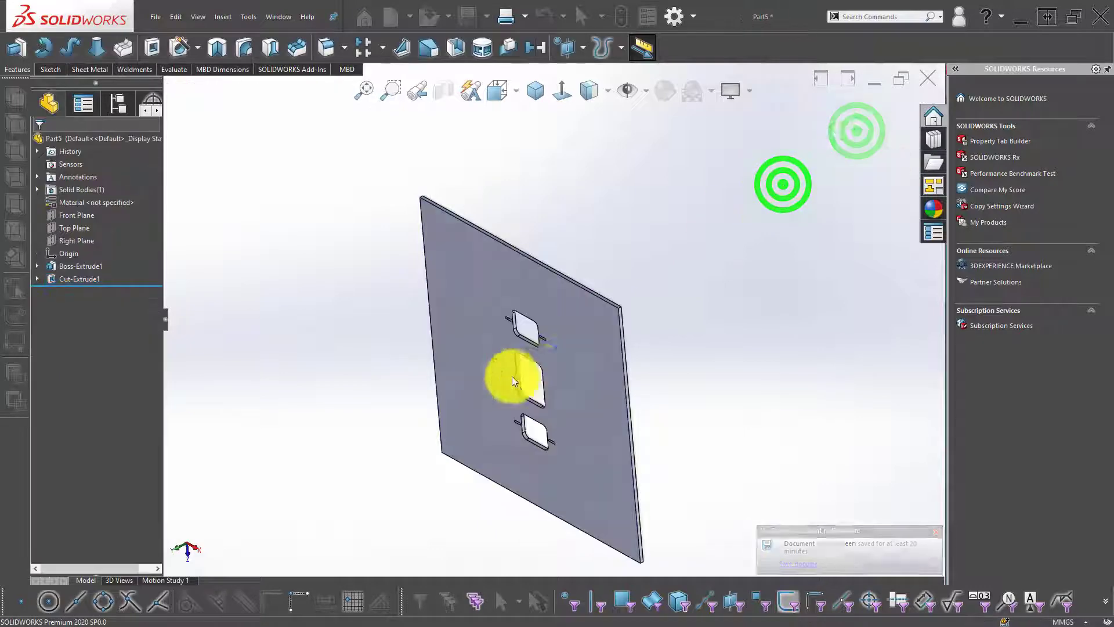
- Show the plate in isometric view and save the part as SWM67-02-005
{"action": "middle_click_drag", "start_coordinate": [504, 373], "coordinate": [589, 286]}
{"action": "scroll", "coordinate": [335, 298], "scroll_direction": "up", "scroll_amount": 2}
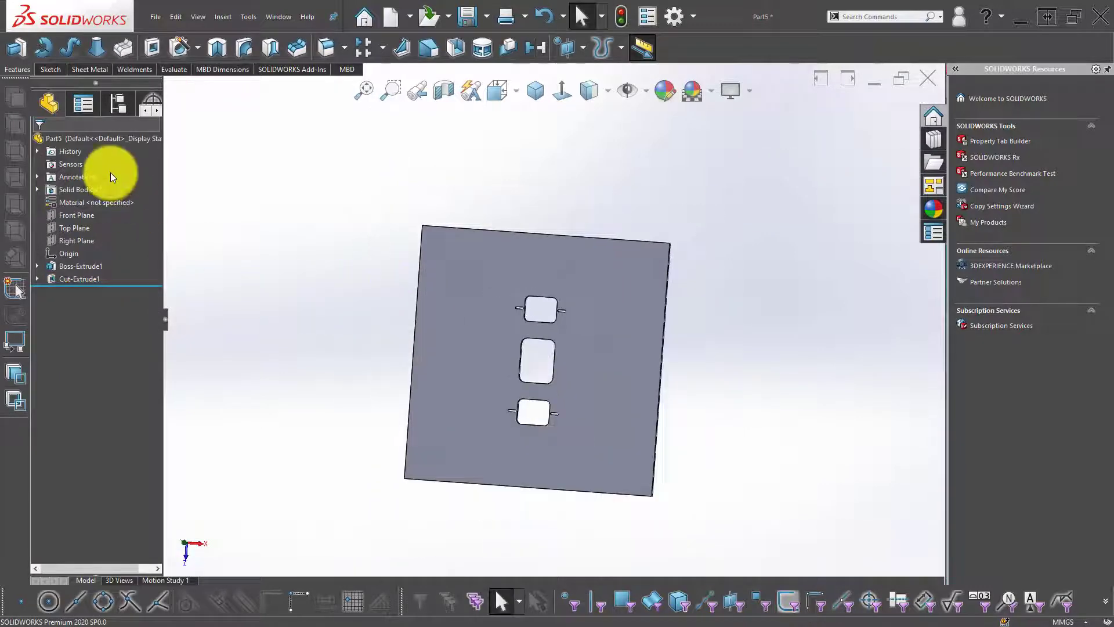
{"action": "left_click", "coordinate": [563, 90]}
{"action": "left_click", "coordinate": [250, 247]}
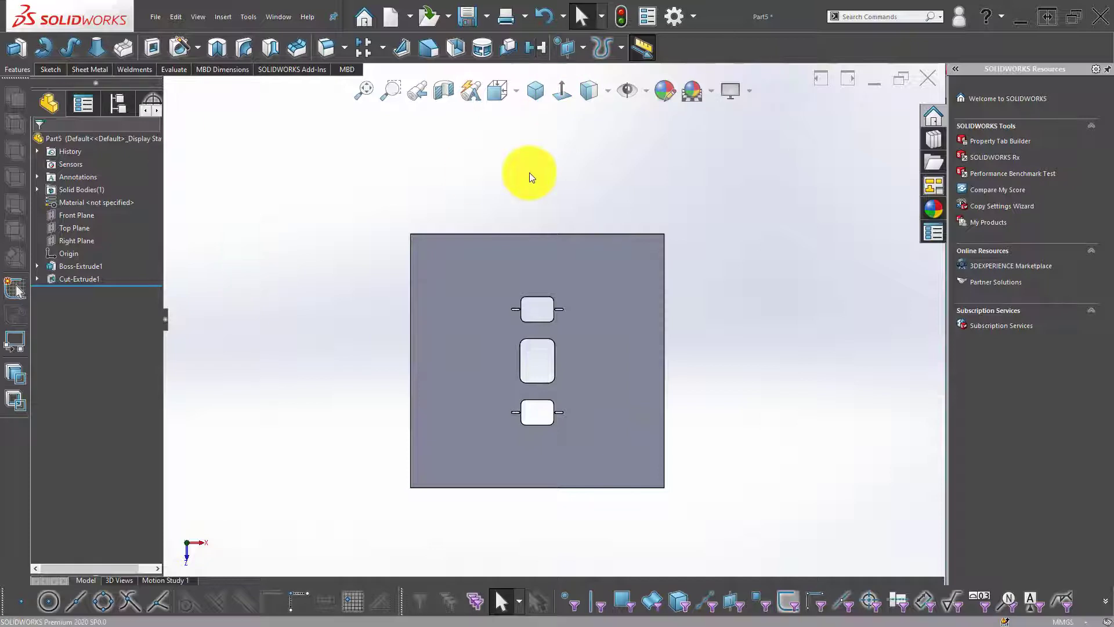
{"action": "left_click", "coordinate": [535, 90]}
{"action": "left_click", "coordinate": [302, 254]}
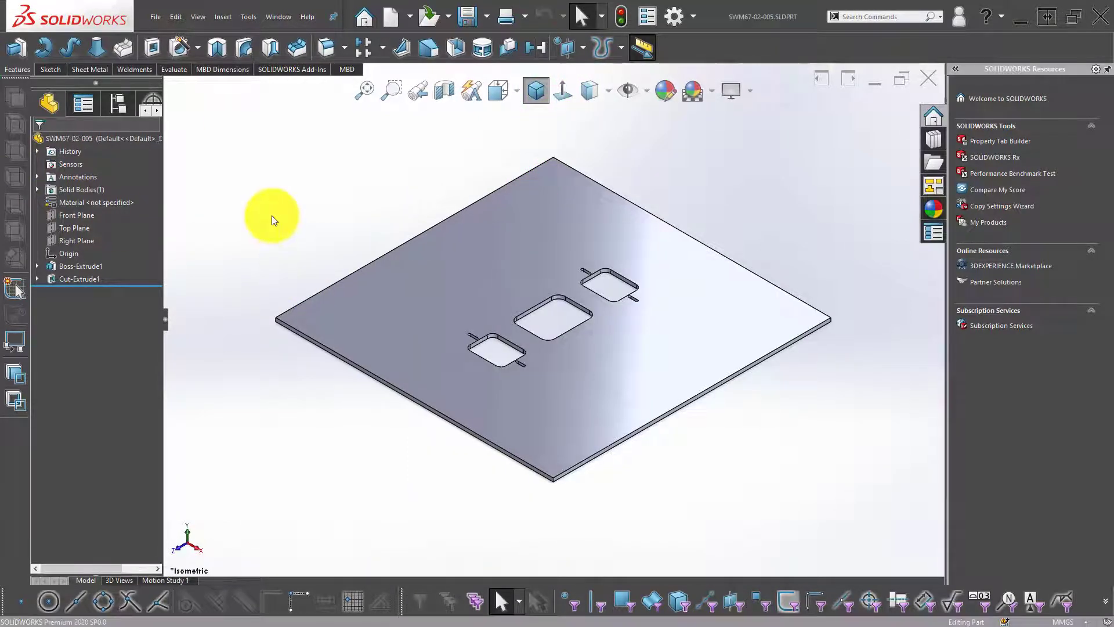
{"action": "left_click", "coordinate": [272, 214]}
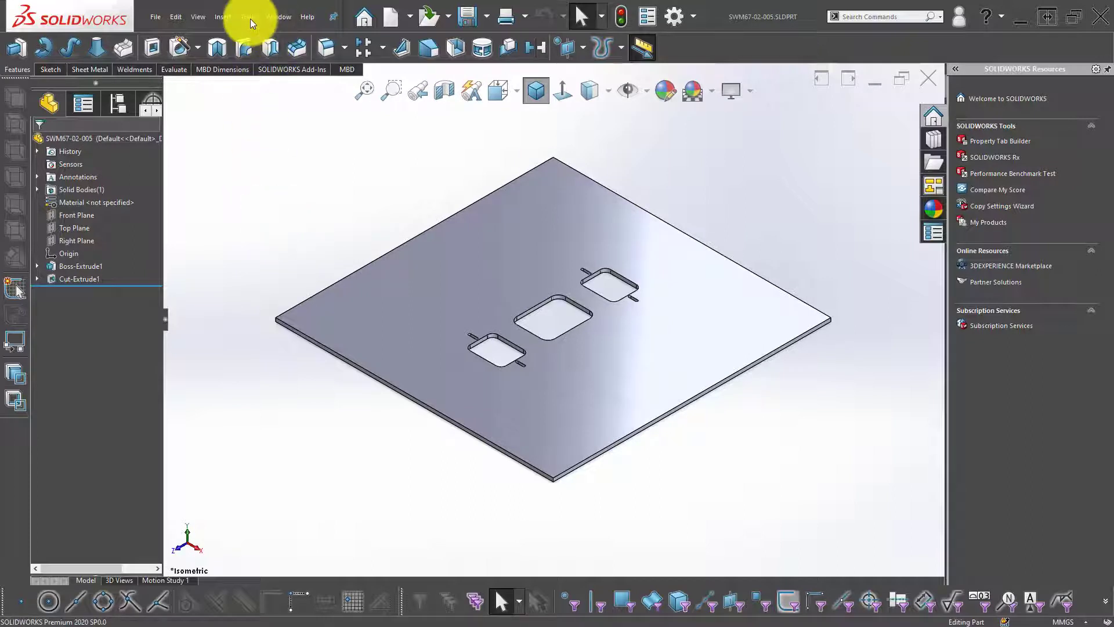
- Make a new assembly from the plate part, fixed at the assembly origin
{"action": "left_click", "coordinate": [412, 12]}
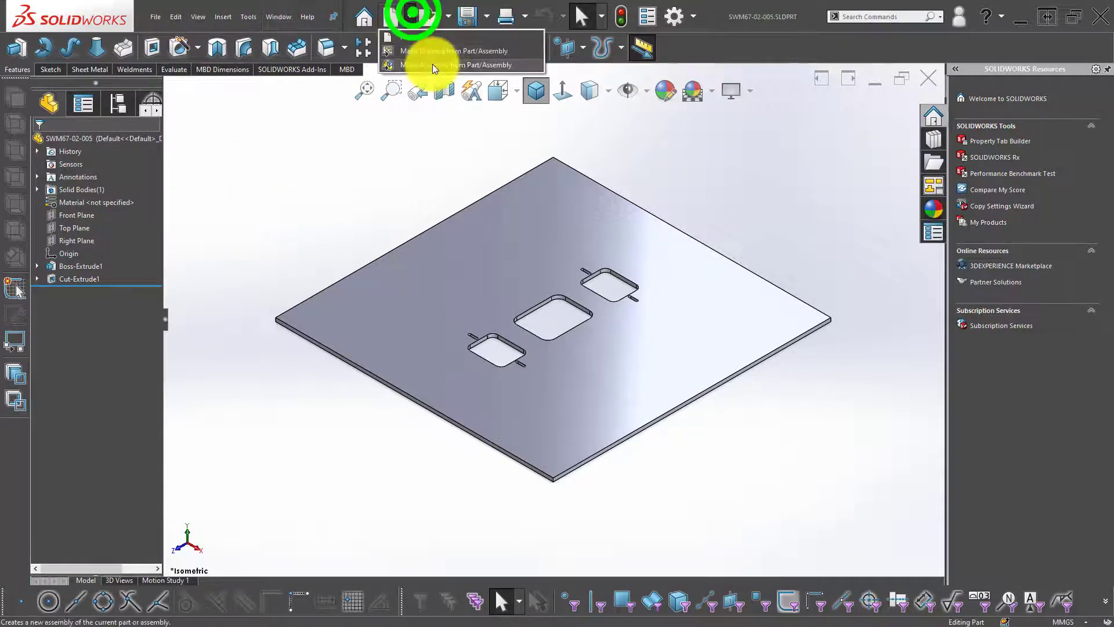
{"action": "left_click", "coordinate": [439, 63]}
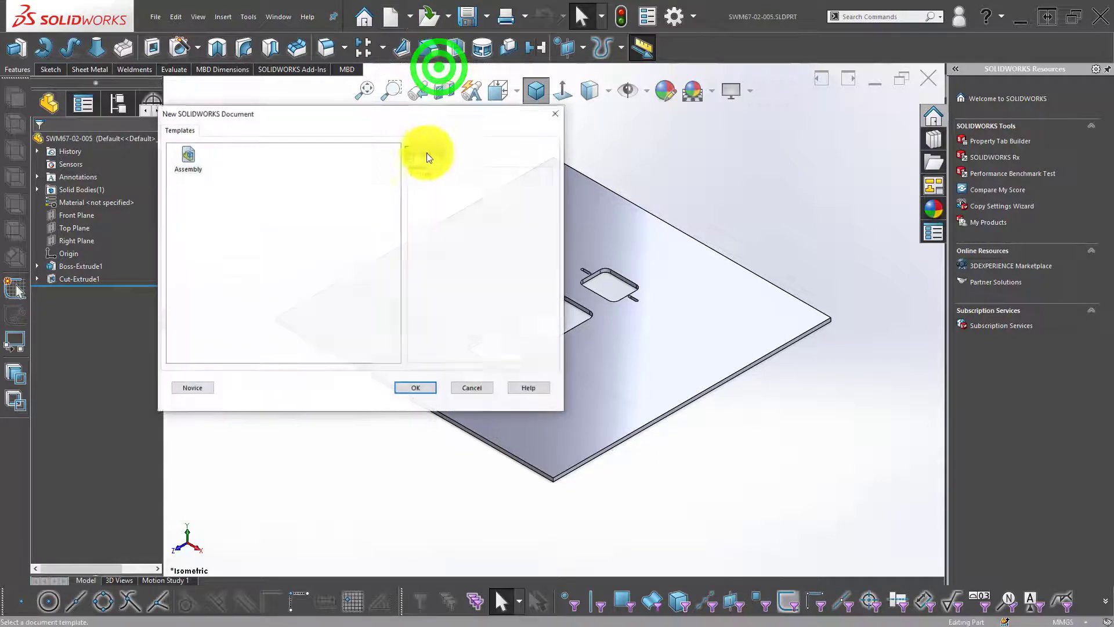
{"action": "left_click", "coordinate": [415, 386]}
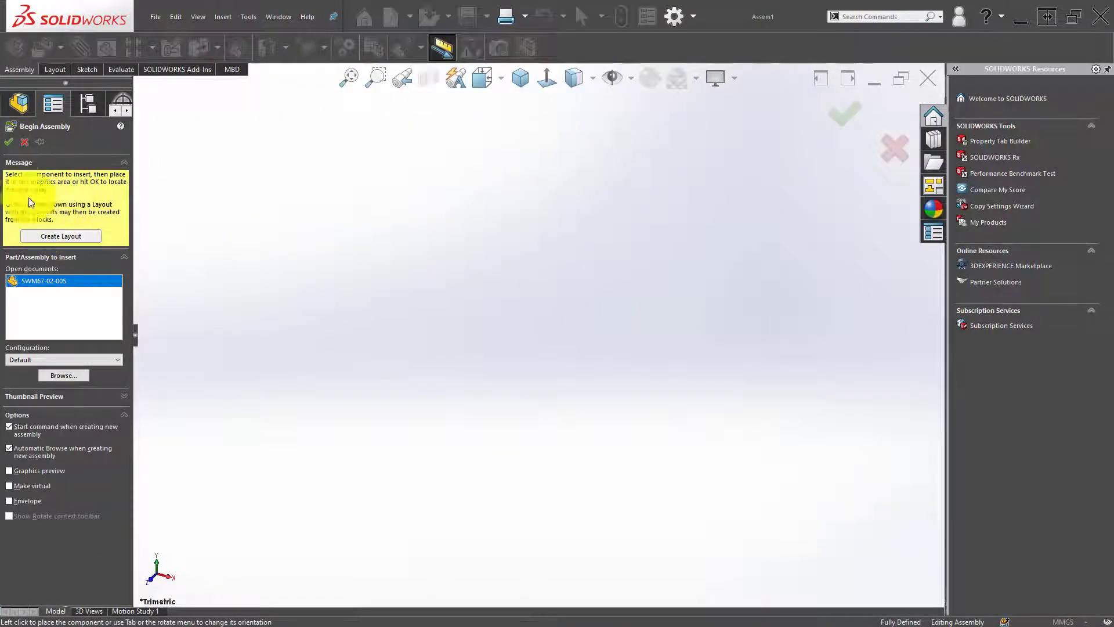
{"action": "left_click", "coordinate": [10, 141]}
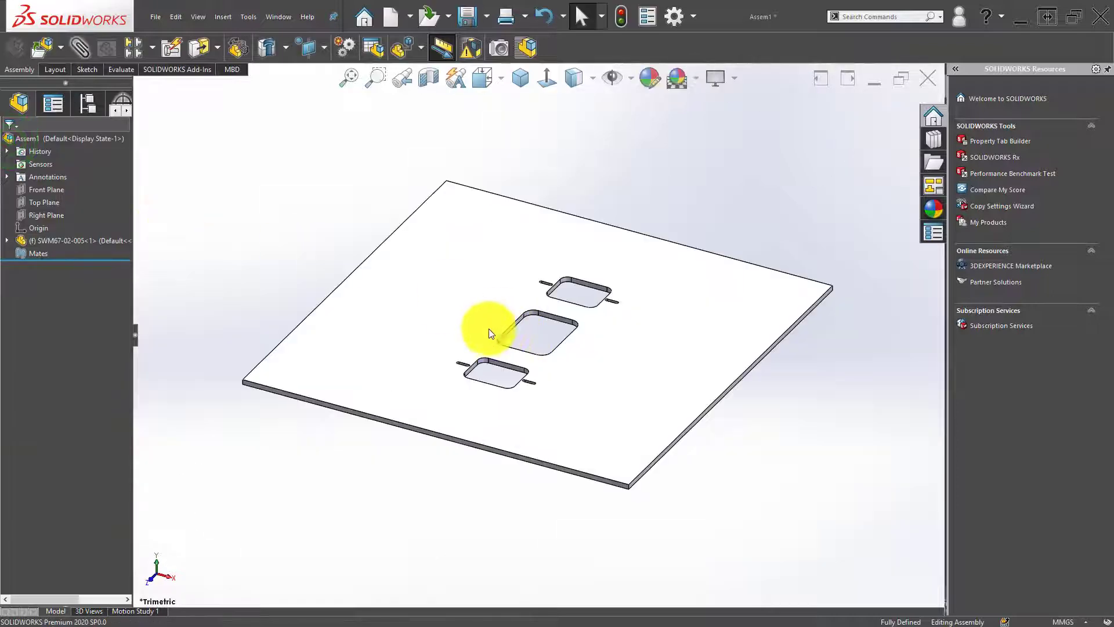
- Insert the SWM67-02-001.SLDPRT profile frame as a second component
{"action": "left_click", "coordinate": [42, 48]}
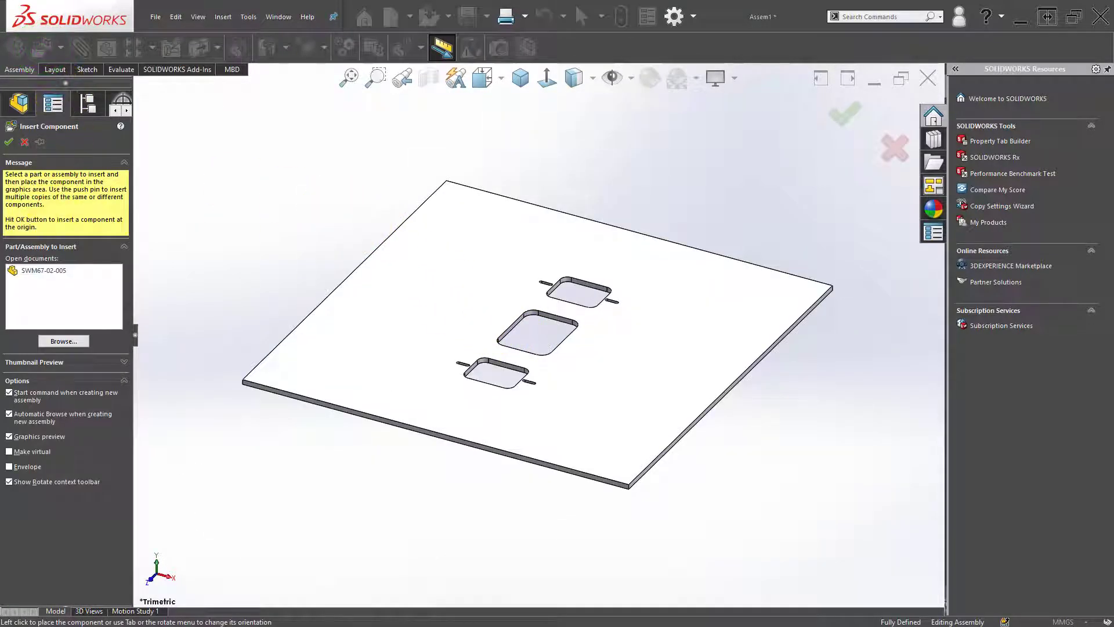
{"action": "left_click", "coordinate": [57, 340]}
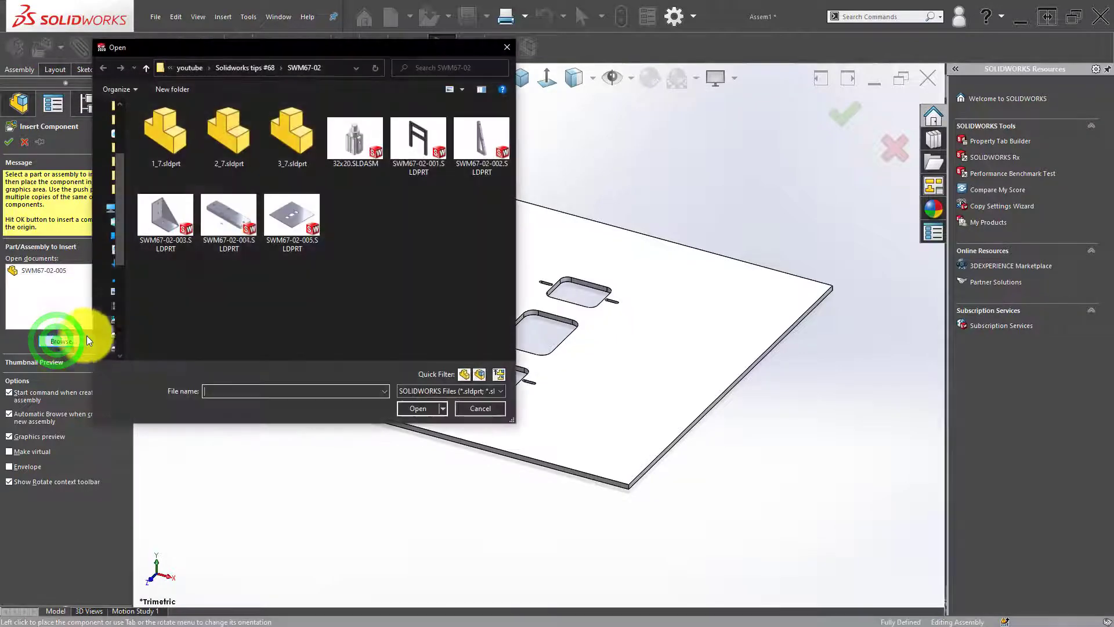
{"action": "left_click", "coordinate": [358, 242]}
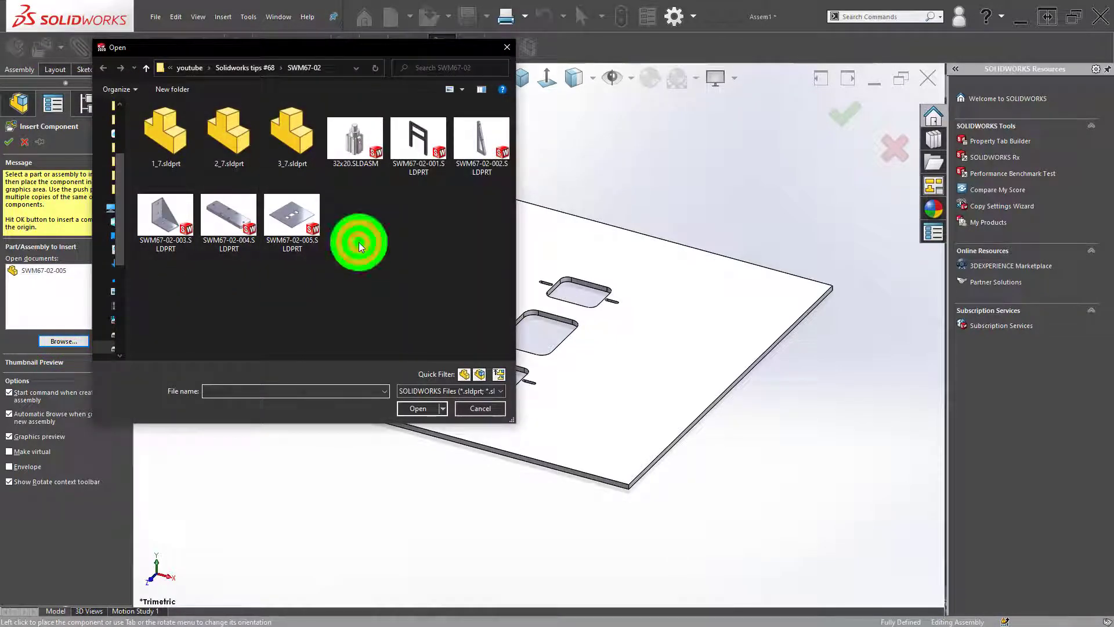
{"action": "double_click", "coordinate": [409, 137]}
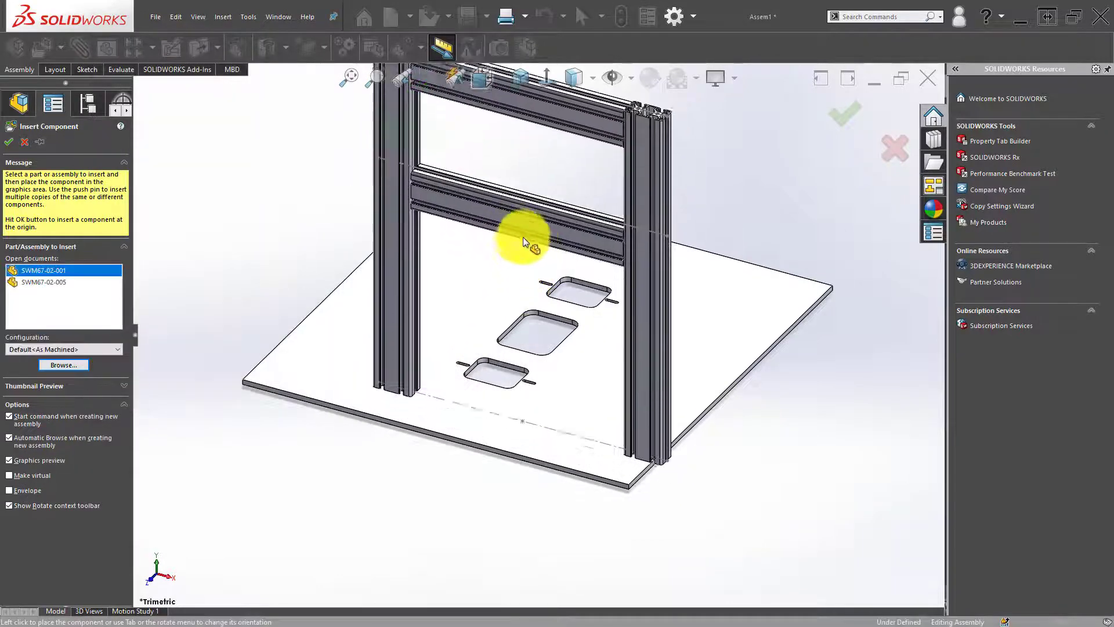
- Place the frame in the assembly and float it so it moves freely
{"action": "left_click", "coordinate": [533, 220]}
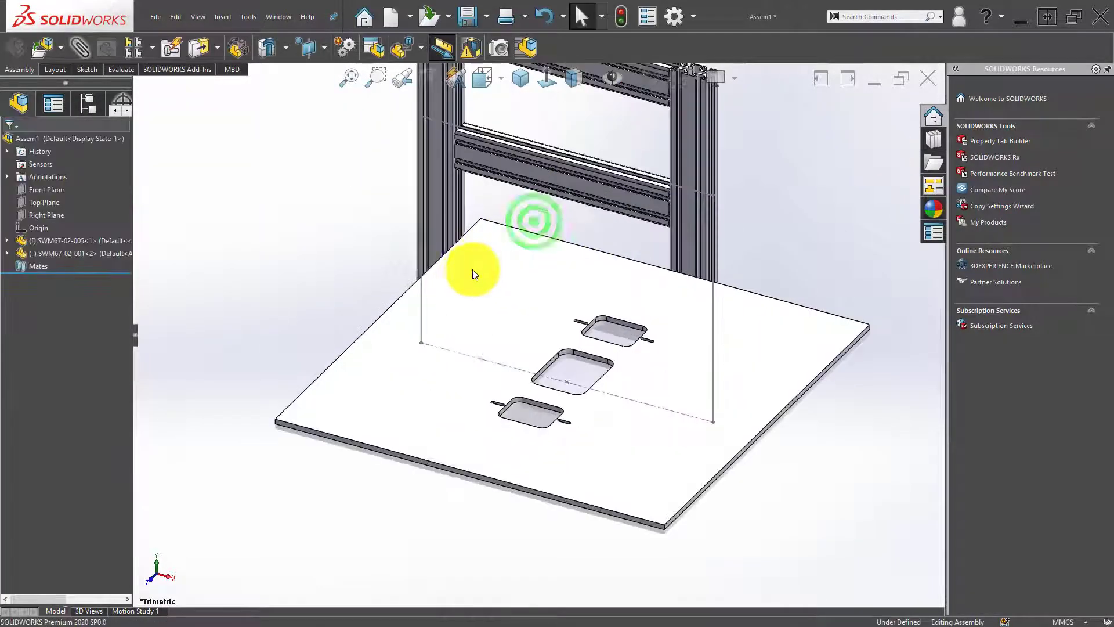
{"action": "scroll", "coordinate": [454, 260], "scroll_direction": "down", "scroll_amount": 2}
{"action": "left_click", "coordinate": [427, 232]}
{"action": "right_click", "coordinate": [427, 232]}
{"action": "key", "text": "Escape"}
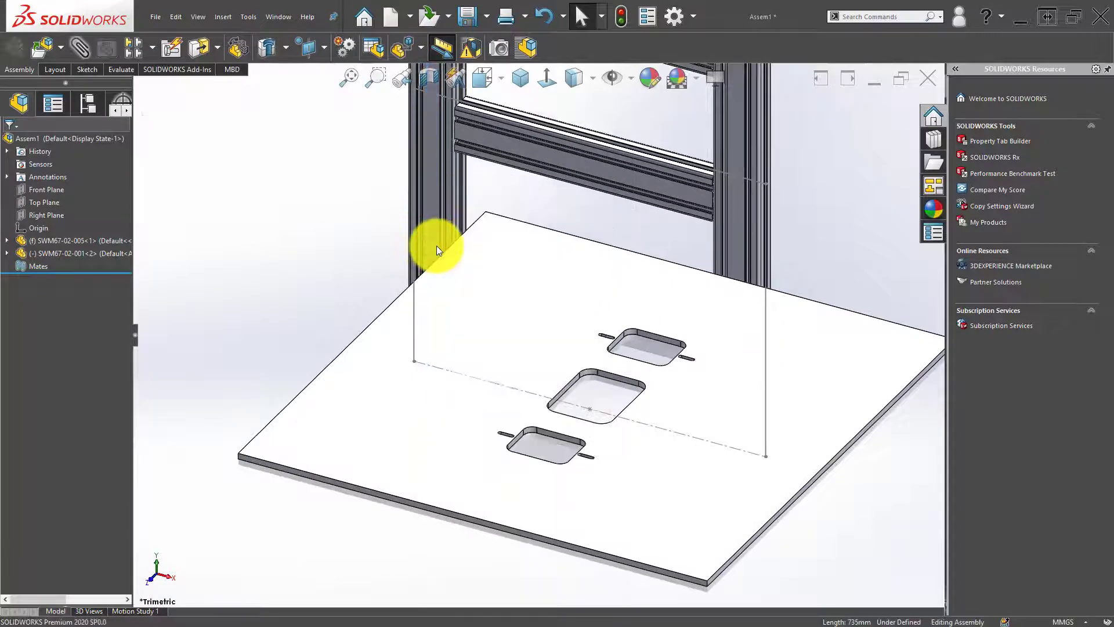
{"action": "scroll", "coordinate": [437, 250], "scroll_direction": "down", "scroll_amount": 2}
{"action": "left_click", "coordinate": [443, 237]}
{"action": "right_click", "coordinate": [459, 236]}
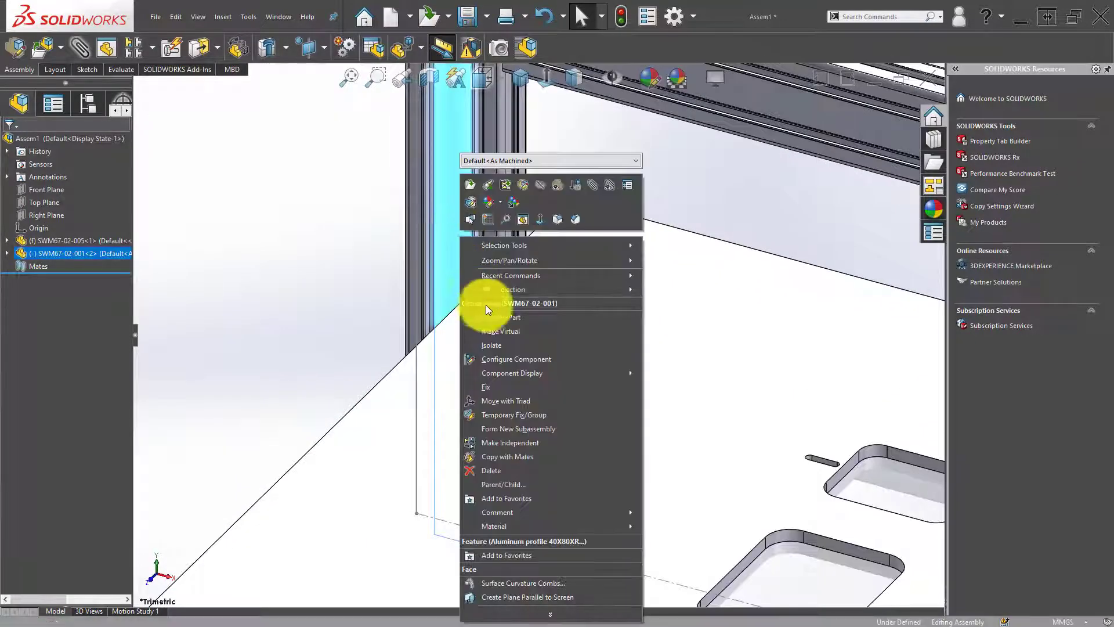
{"action": "left_click", "coordinate": [516, 401]}
- Rotate the frame upright and mate a profile end face onto the plate's top face
{"action": "scroll", "coordinate": [514, 334], "scroll_direction": "up", "scroll_amount": 3}
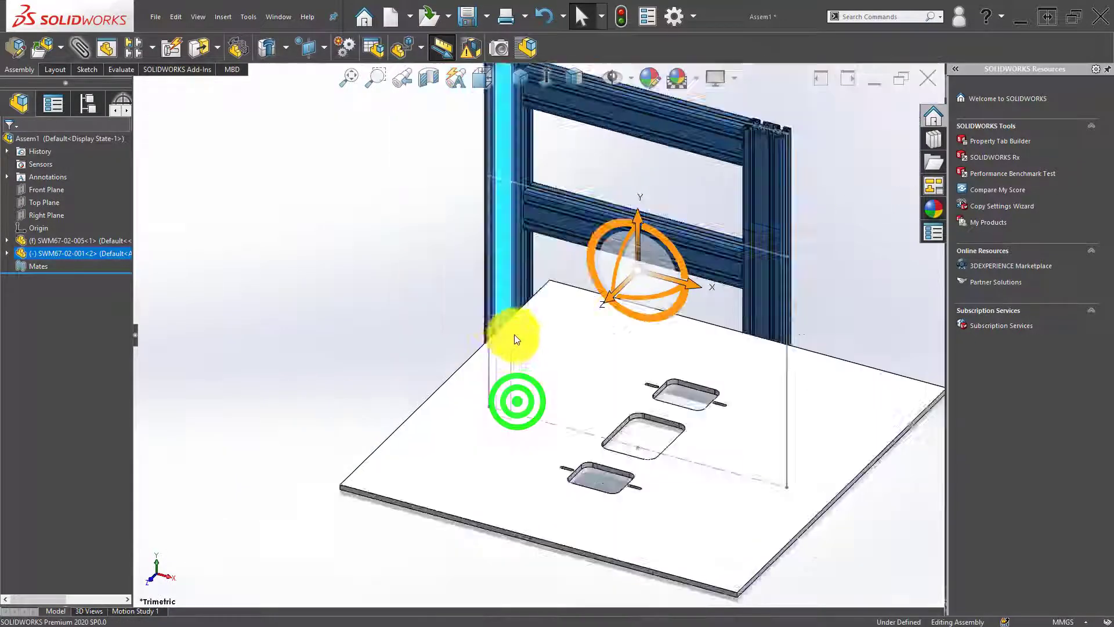
{"action": "scroll", "coordinate": [514, 334], "scroll_direction": "up", "scroll_amount": 3}
{"action": "middle_click_drag", "start_coordinate": [547, 323], "coordinate": [572, 335]}
{"action": "left_click_drag", "start_coordinate": [566, 324], "coordinate": [621, 290]}
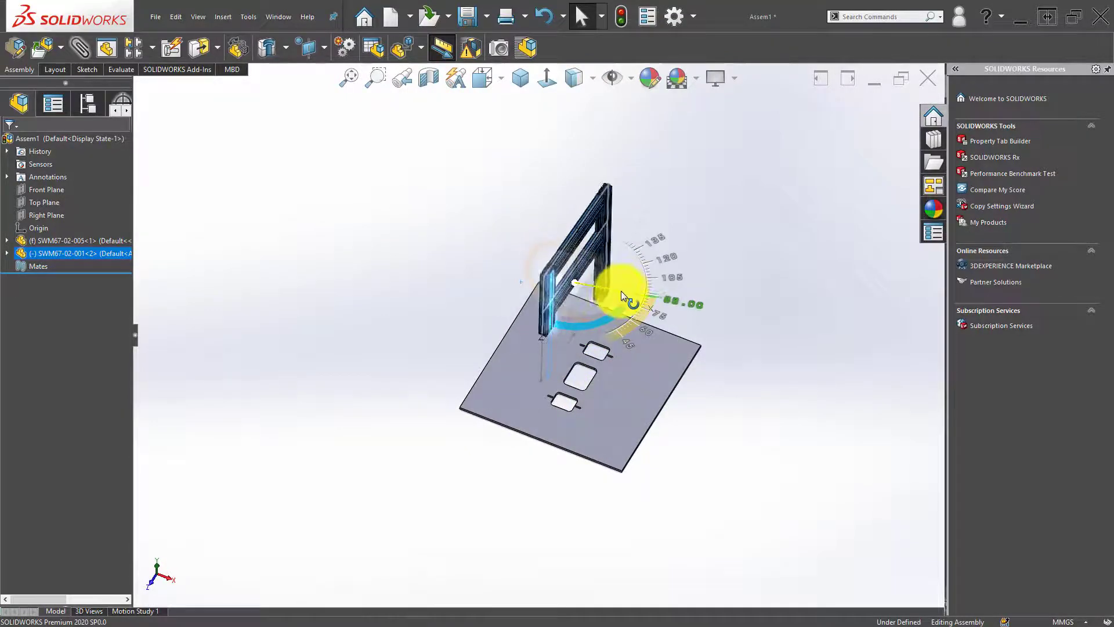
{"action": "mouse_move", "coordinate": [713, 332]}
{"action": "middle_mouse_down"}
{"action": "mouse_move", "coordinate": [566, 358]}
{"action": "mouse_move", "coordinate": [480, 199]}
{"action": "mouse_move", "coordinate": [601, 460]}
{"action": "middle_mouse_up"}
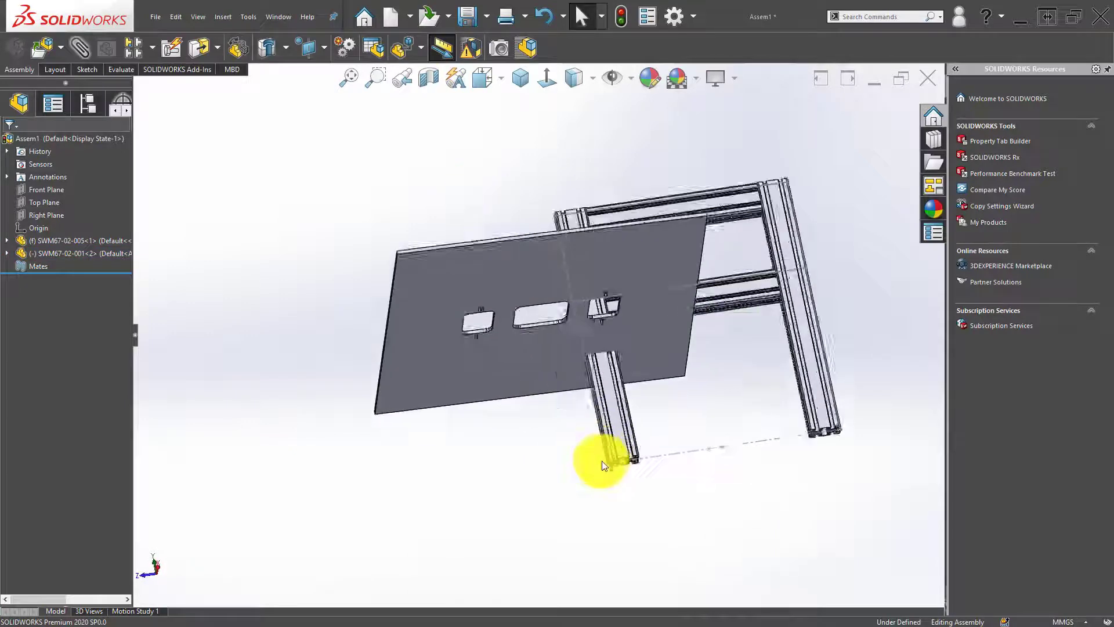
{"action": "scroll", "coordinate": [601, 461], "scroll_direction": "down", "scroll_amount": 5}
{"action": "scroll", "coordinate": [597, 391], "scroll_direction": "down", "scroll_amount": 1}
{"action": "left_click", "coordinate": [605, 386]}
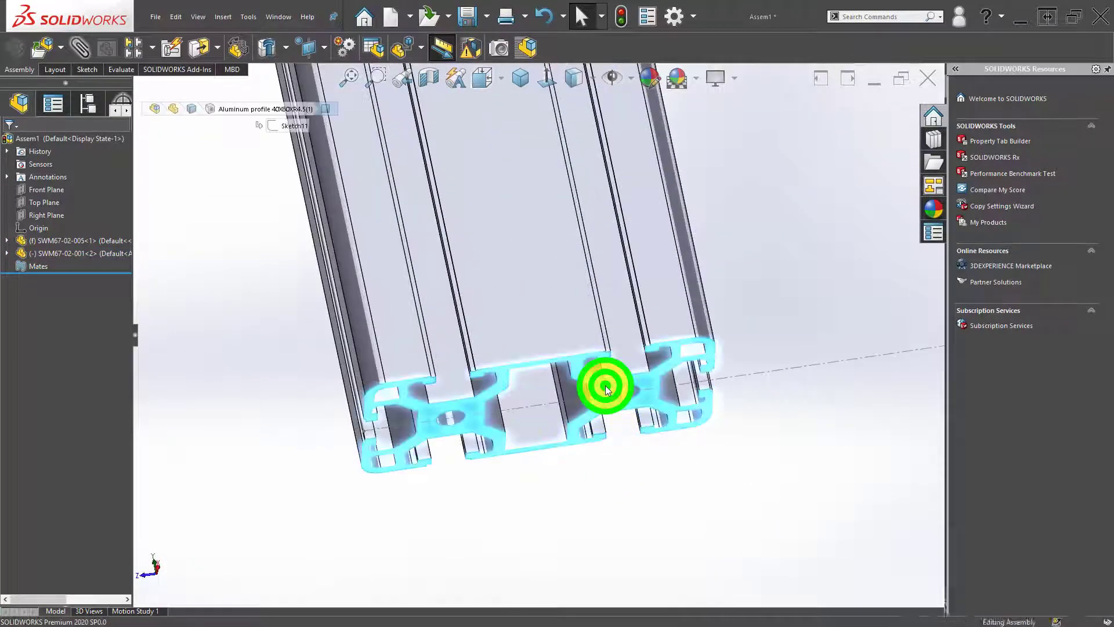
{"action": "scroll", "coordinate": [604, 385], "scroll_direction": "up", "scroll_amount": 5}
{"action": "mouse_move", "coordinate": [517, 298]}
{"action": "middle_mouse_down"}
{"action": "mouse_move", "coordinate": [501, 235]}
{"action": "mouse_move", "coordinate": [509, 201]}
{"action": "mouse_move", "coordinate": [579, 348]}
{"action": "middle_mouse_up"}
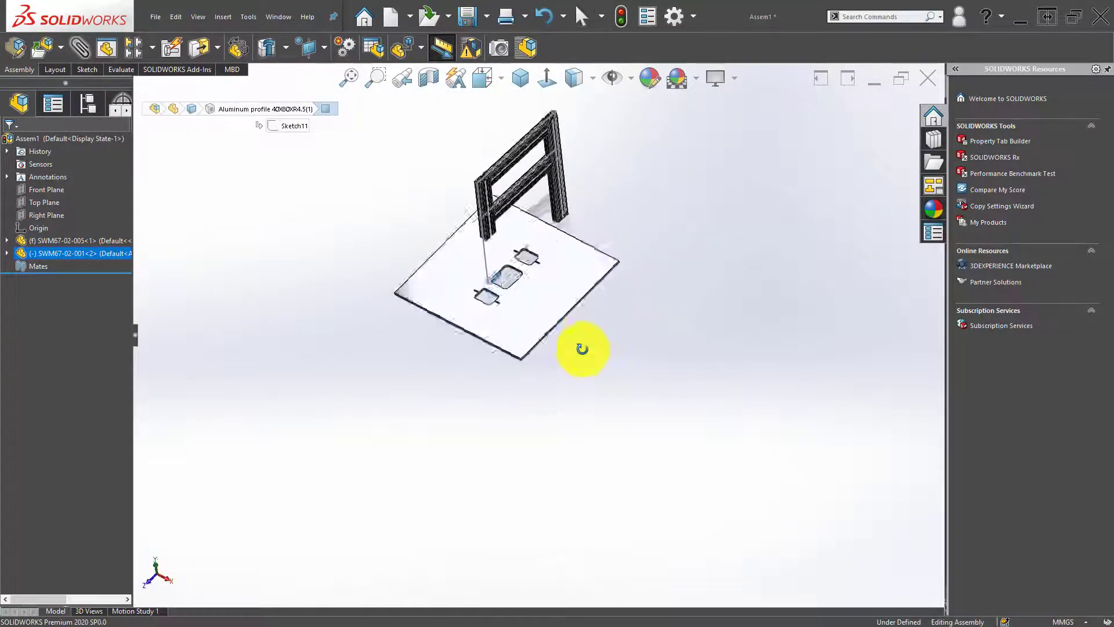
{"action": "scroll", "coordinate": [510, 303], "scroll_direction": "down", "scroll_amount": 3}
{"action": "left_click", "coordinate": [534, 294], "text": "ctrl"}
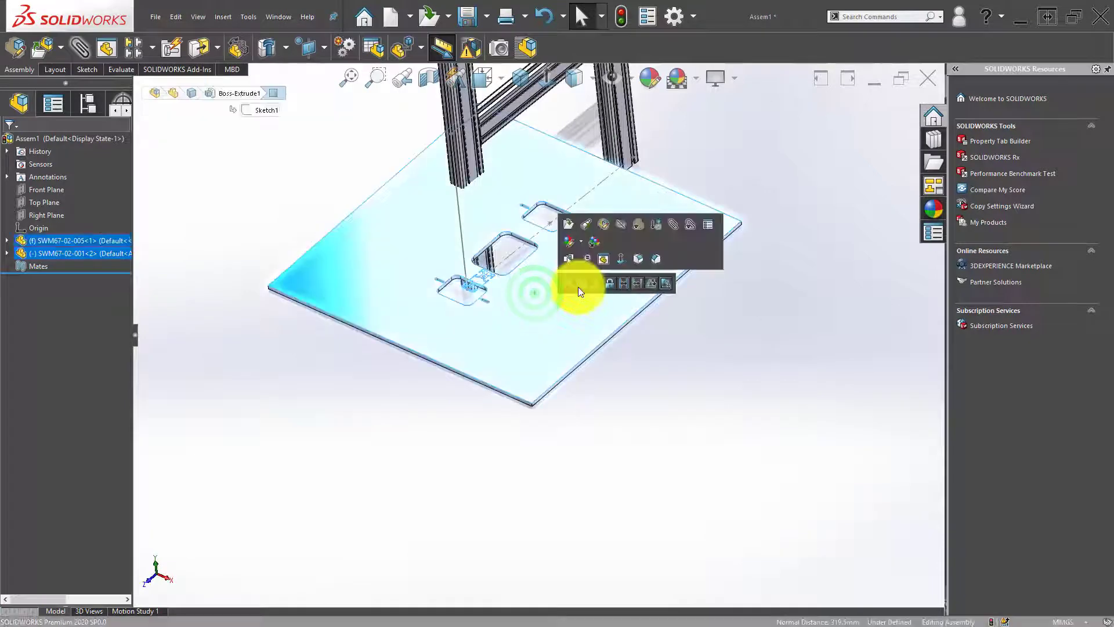
{"action": "left_click", "coordinate": [568, 283]}
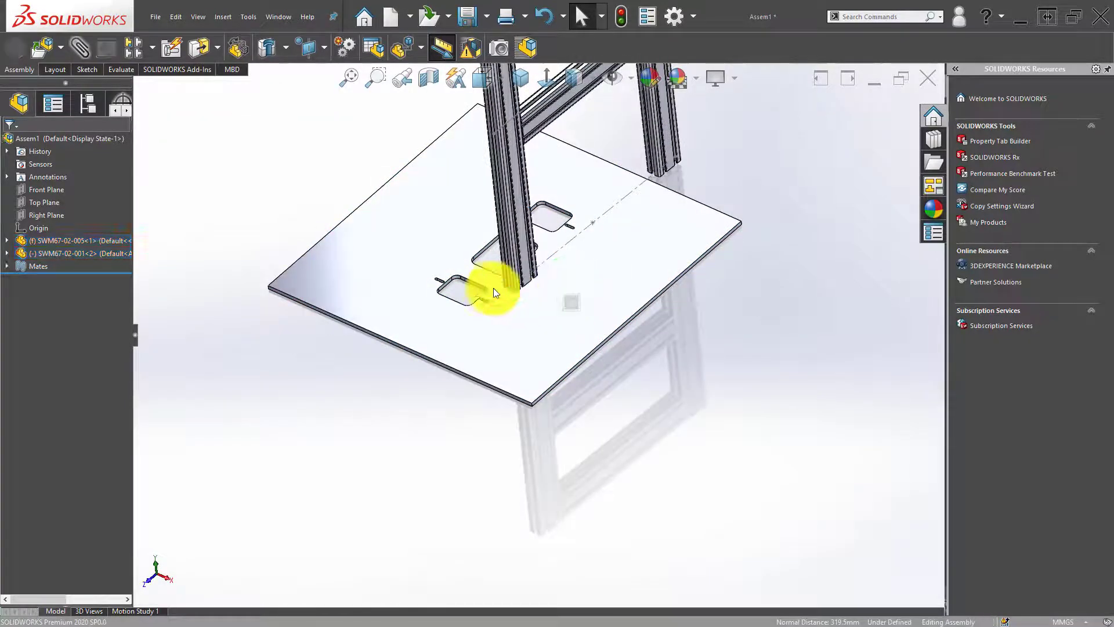
- Slide the profile frame along the slot line on the plate
{"action": "mouse_move", "coordinate": [478, 238]}
{"action": "middle_mouse_down"}
{"action": "mouse_move", "coordinate": [538, 277]}
{"action": "mouse_move", "coordinate": [480, 252]}
{"action": "mouse_move", "coordinate": [503, 244]}
{"action": "middle_mouse_up"}
{"action": "left_click", "coordinate": [502, 244]}
{"action": "left_click_drag", "start_coordinate": [312, 225], "coordinate": [173, 255]}
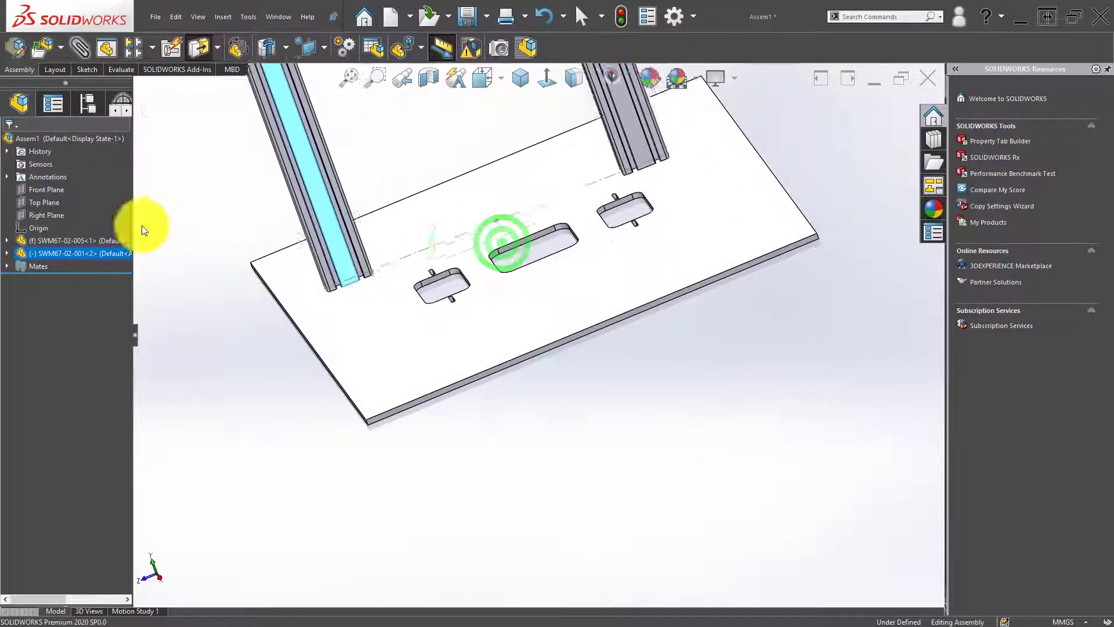
{"action": "mouse_move", "coordinate": [173, 255]}
{"action": "middle_mouse_down"}
{"action": "mouse_move", "coordinate": [323, 329]}
{"action": "mouse_move", "coordinate": [435, 294]}
{"action": "mouse_move", "coordinate": [517, 293]}
{"action": "mouse_move", "coordinate": [496, 266]}
{"action": "middle_mouse_up"}
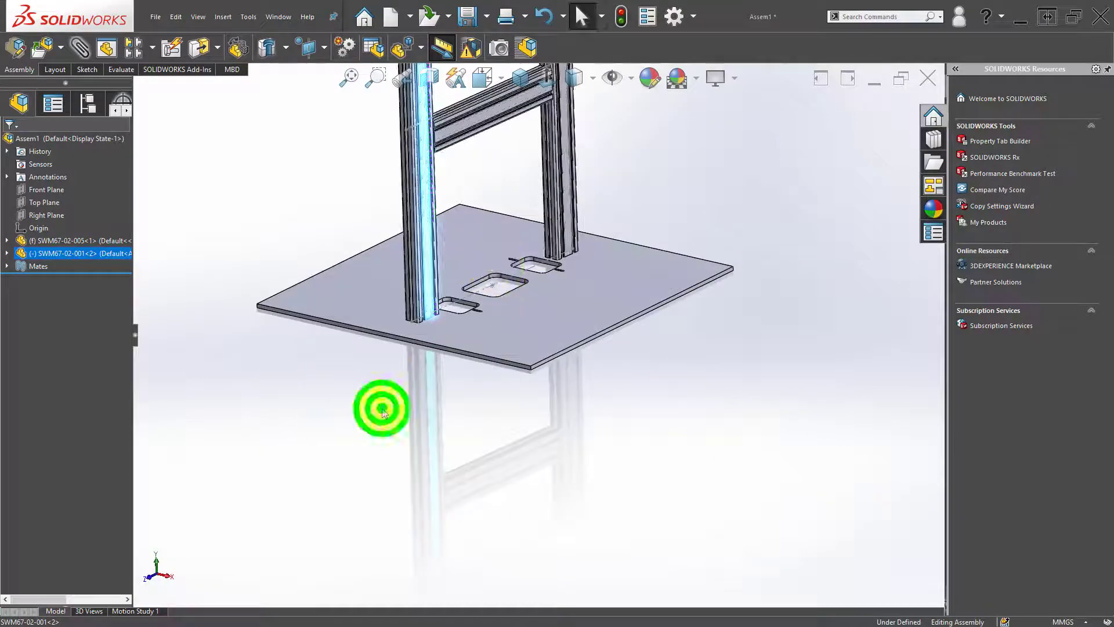
{"action": "scroll", "coordinate": [380, 405], "scroll_direction": "down", "scroll_amount": 3}
{"action": "scroll", "coordinate": [381, 405], "scroll_direction": "down", "scroll_amount": 2}
- Select an aluminium profile face together with the plate's edge face
{"action": "left_click", "coordinate": [448, 279]}
{"action": "scroll", "coordinate": [597, 278], "scroll_direction": "up", "scroll_amount": 5}
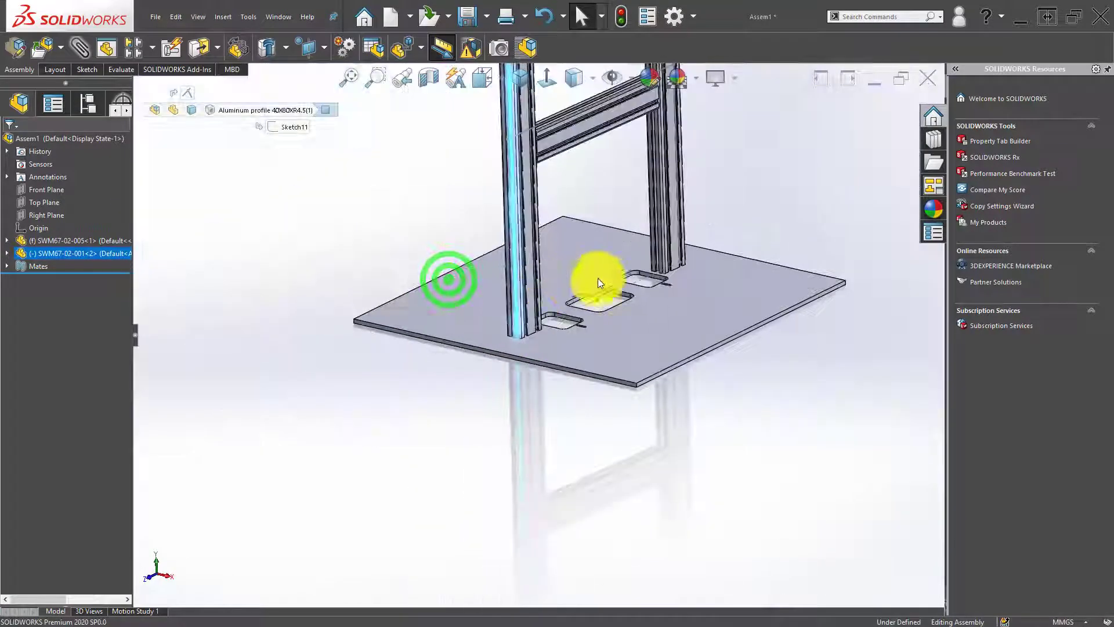
{"action": "mouse_move", "coordinate": [597, 277]}
{"action": "middle_mouse_down"}
{"action": "mouse_move", "coordinate": [485, 354]}
{"action": "mouse_move", "coordinate": [621, 303]}
{"action": "middle_mouse_up"}
{"action": "scroll", "coordinate": [597, 288], "scroll_direction": "down", "scroll_amount": 5}
{"action": "left_click", "coordinate": [567, 307]}
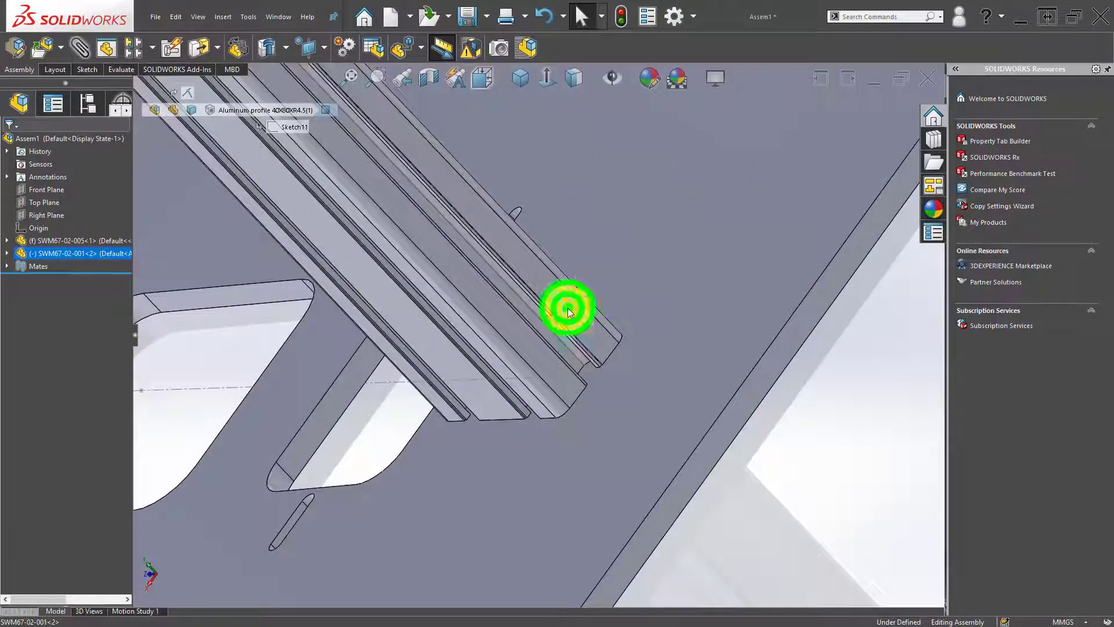
{"action": "left_click", "coordinate": [759, 395], "text": "ctrl"}
{"action": "scroll", "coordinate": [542, 405], "scroll_direction": "up", "scroll_amount": 5}
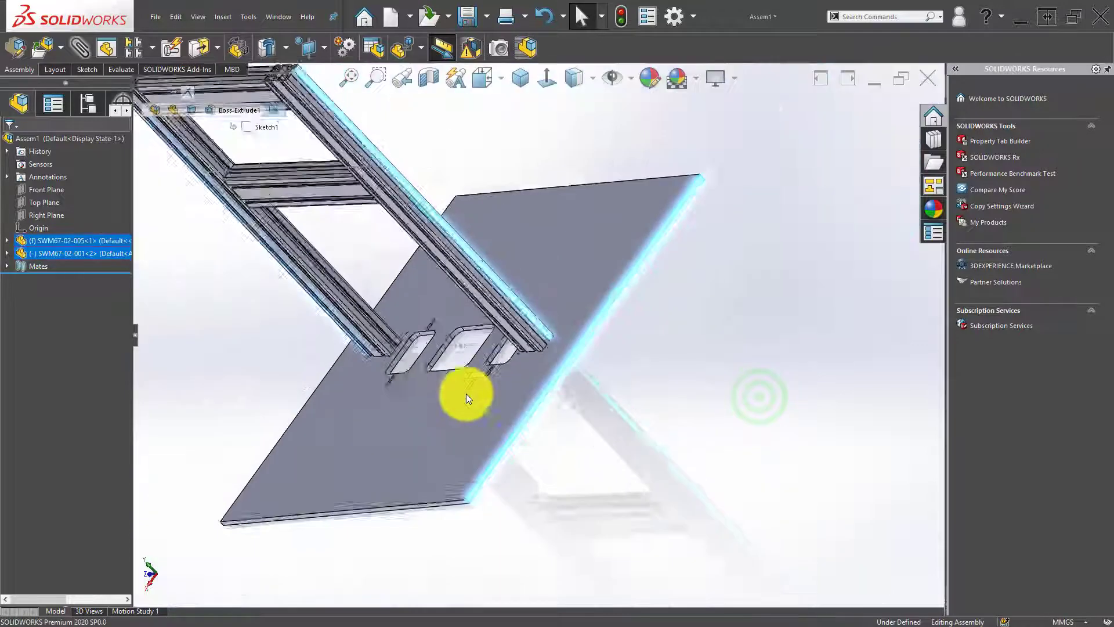
{"action": "mouse_move", "coordinate": [473, 361]}
{"action": "middle_mouse_down"}
{"action": "mouse_move", "coordinate": [651, 330]}
{"action": "mouse_move", "coordinate": [325, 300]}
{"action": "middle_mouse_up"}
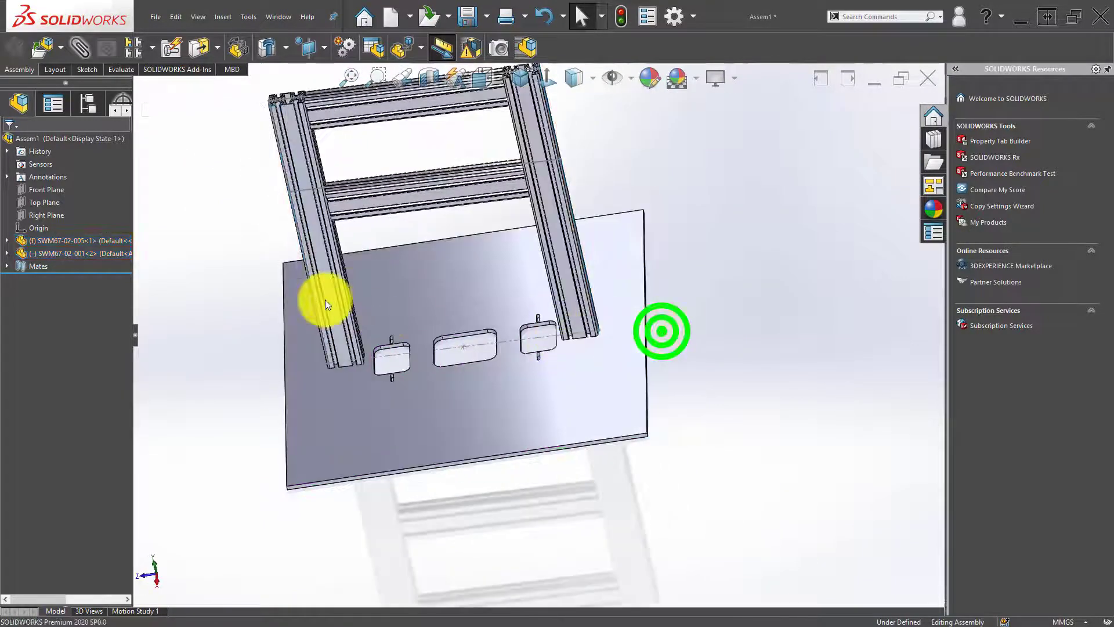
- Try pairing the frame's Right Plane with the assembly's Front Plane, then view from the front
{"action": "left_click", "coordinate": [64, 252]}
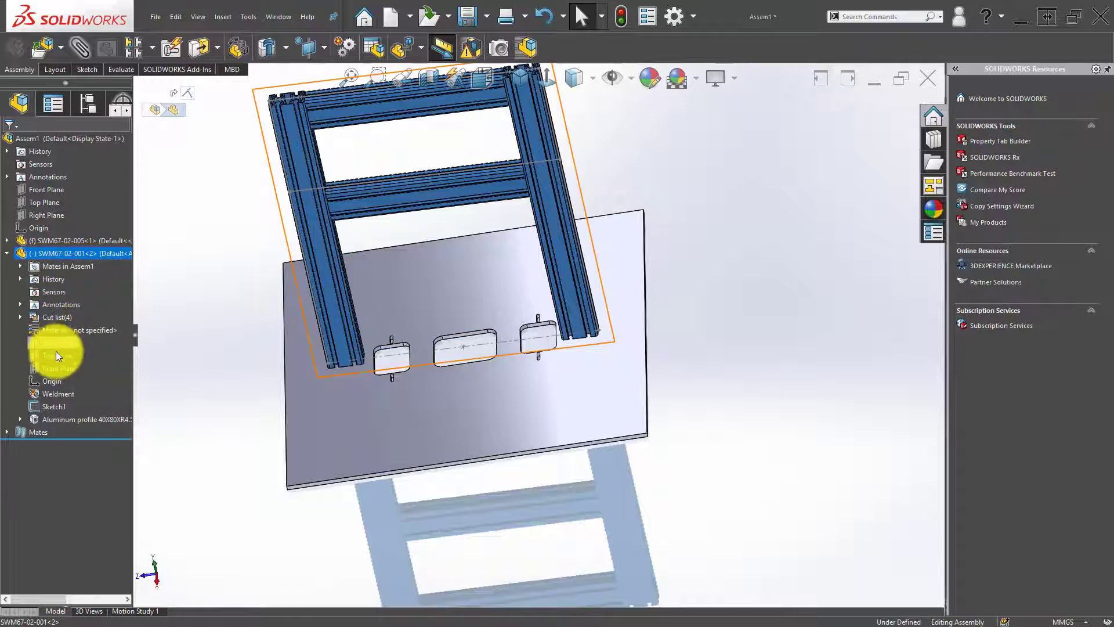
{"action": "left_click", "coordinate": [55, 368]}
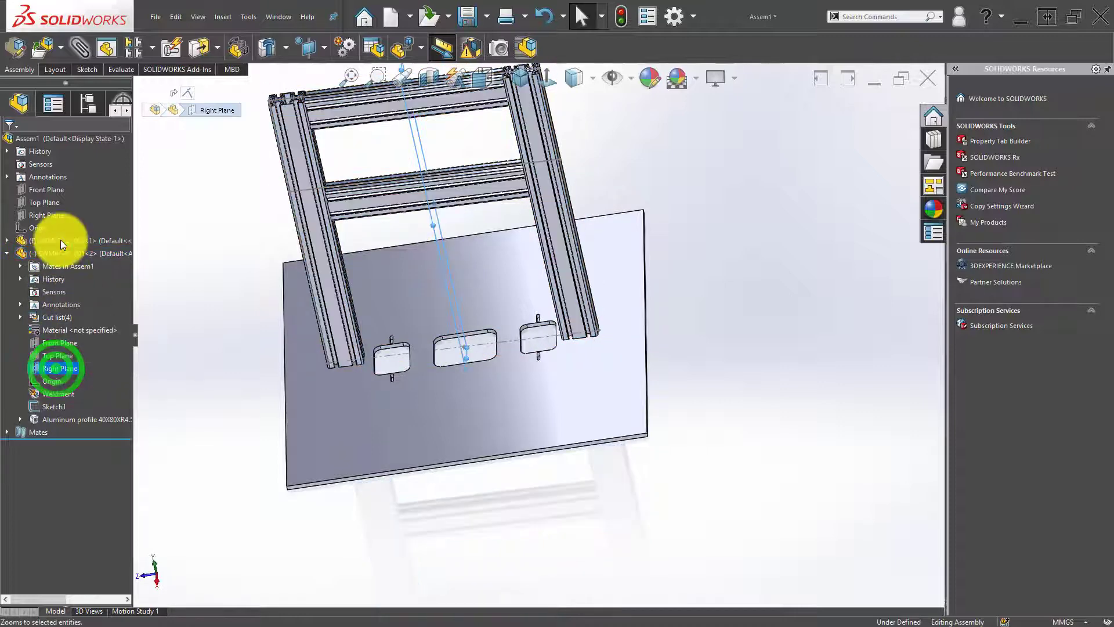
{"action": "left_click", "coordinate": [55, 188]}
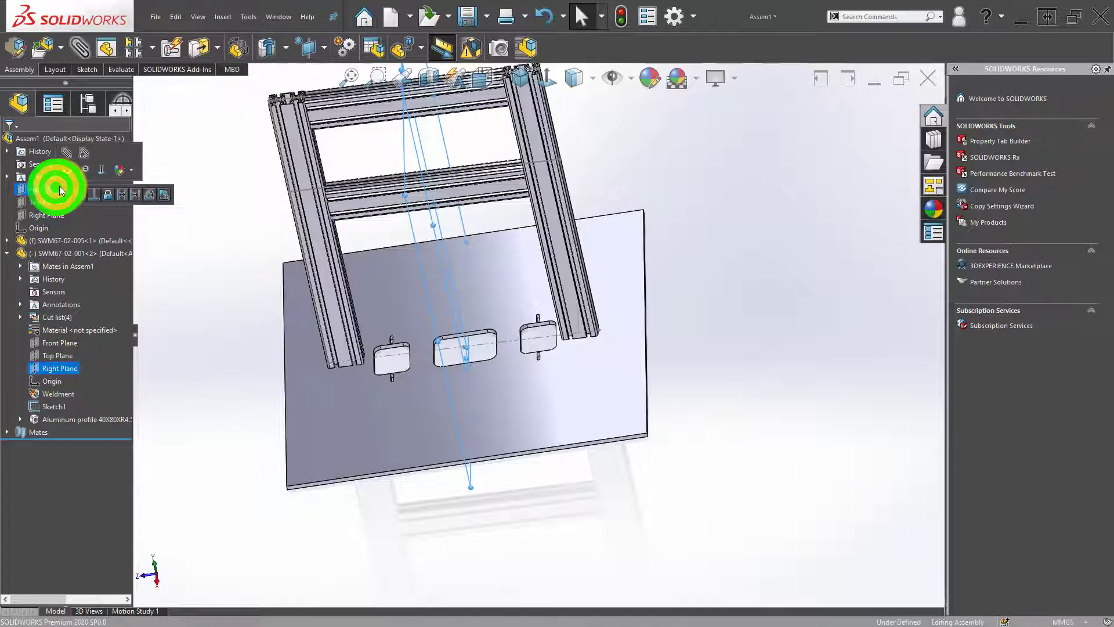
{"action": "left_click", "coordinate": [179, 264]}
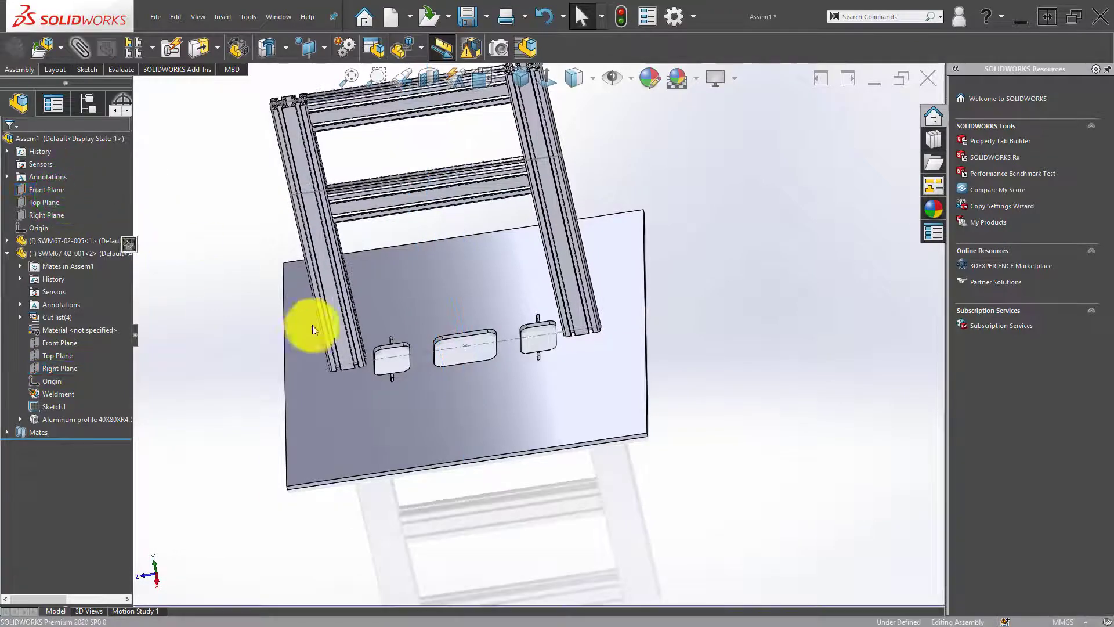
{"action": "key", "text": "ctrl+1"}
{"action": "scroll", "coordinate": [480, 343], "scroll_direction": "down", "scroll_amount": 3}
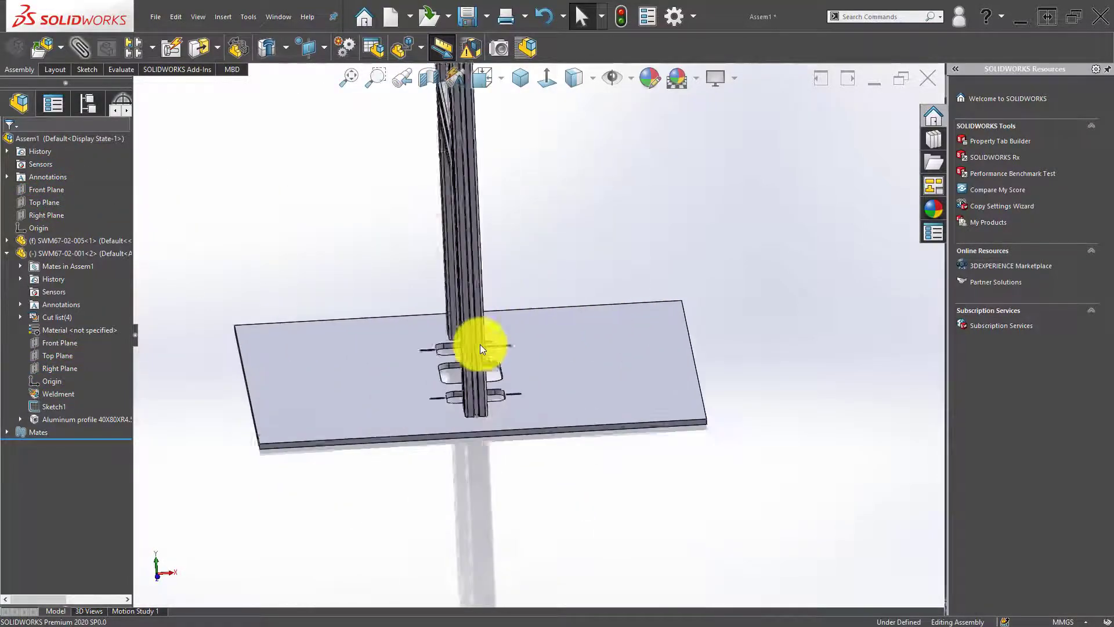
{"action": "middle_click_drag", "start_coordinate": [479, 343], "coordinate": [418, 331]}
{"action": "scroll", "coordinate": [386, 361], "scroll_direction": "up", "scroll_amount": 3}
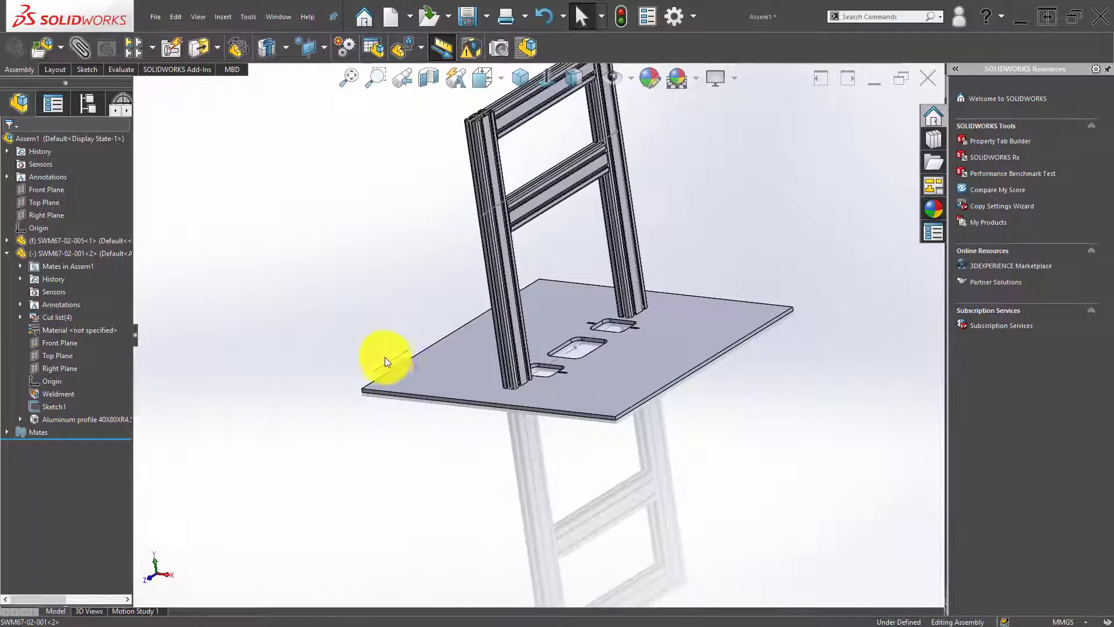
- Select the frame's Front Plane and one of its profiles from a new angle
{"action": "left_click", "coordinate": [61, 342]}
{"action": "mouse_move", "coordinate": [311, 374]}
{"action": "middle_mouse_down"}
{"action": "mouse_move", "coordinate": [583, 366]}
{"action": "mouse_move", "coordinate": [497, 393]}
{"action": "mouse_move", "coordinate": [535, 390]}
{"action": "middle_mouse_up"}
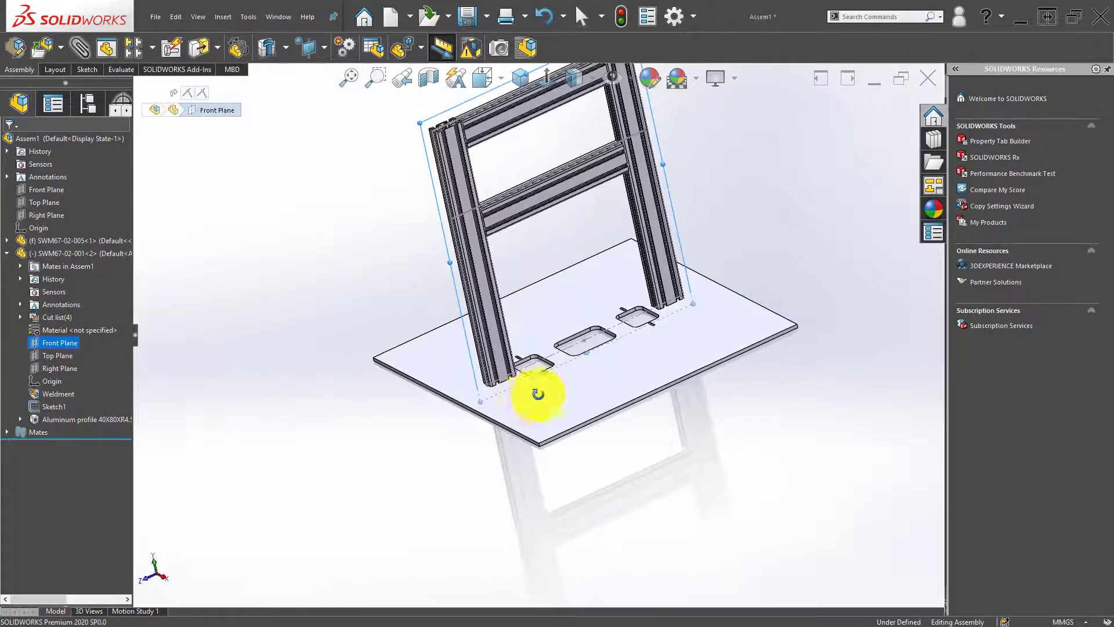
{"action": "scroll", "coordinate": [497, 361], "scroll_direction": "down", "scroll_amount": 5}
{"action": "scroll", "coordinate": [540, 378], "scroll_direction": "down", "scroll_amount": 3}
{"action": "left_click", "coordinate": [540, 378]}
{"action": "scroll", "coordinate": [273, 216], "scroll_direction": "up", "scroll_amount": 2}
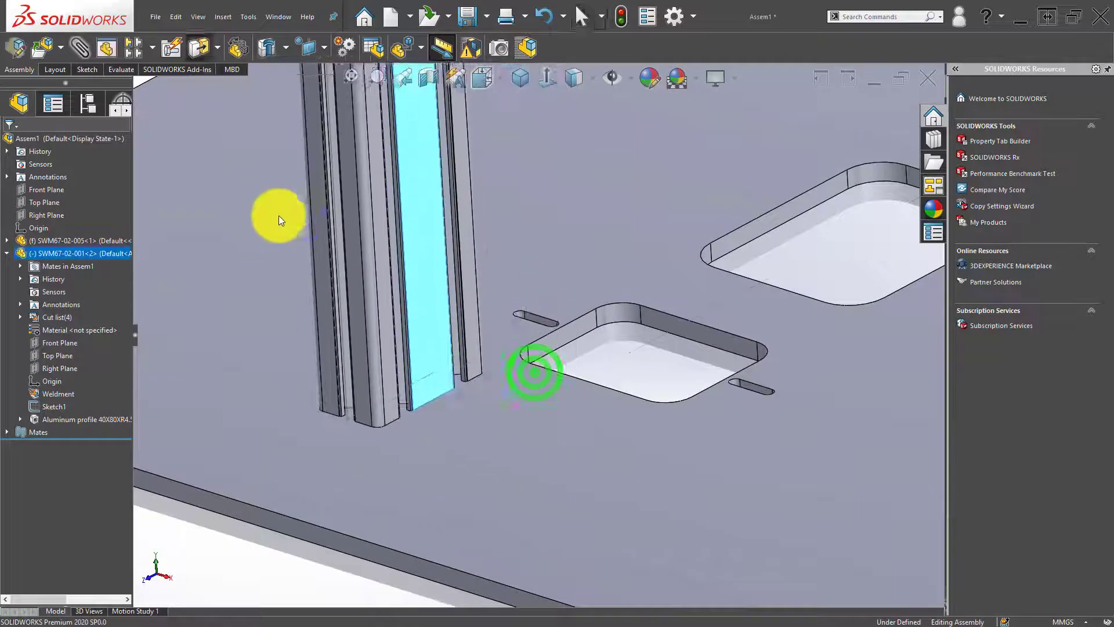
{"action": "scroll", "coordinate": [261, 325], "scroll_direction": "up", "scroll_amount": 5}
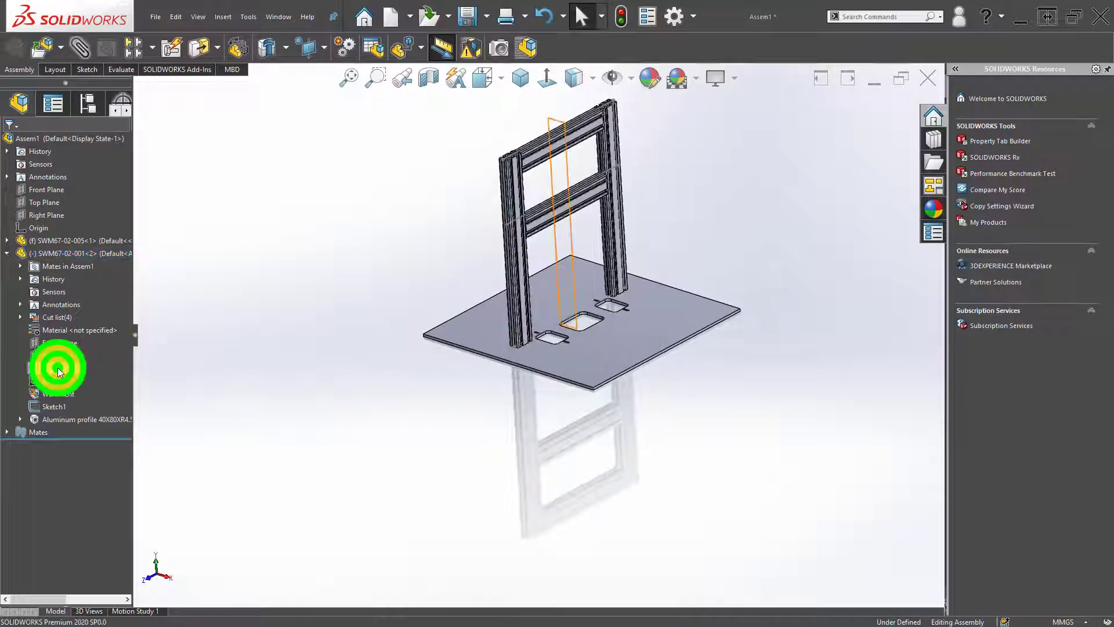
- Coincident-mate the frame's Front Plane to the assembly's Right Plane
{"action": "left_click", "coordinate": [57, 367]}
{"action": "left_click", "coordinate": [40, 338]}
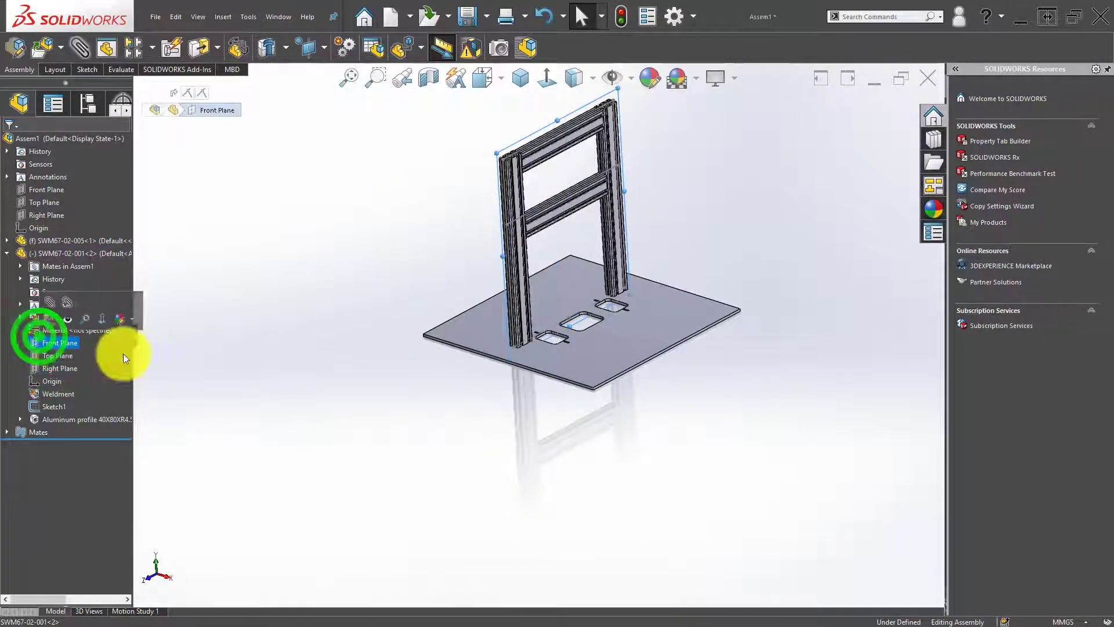
{"action": "left_click", "coordinate": [45, 214]}
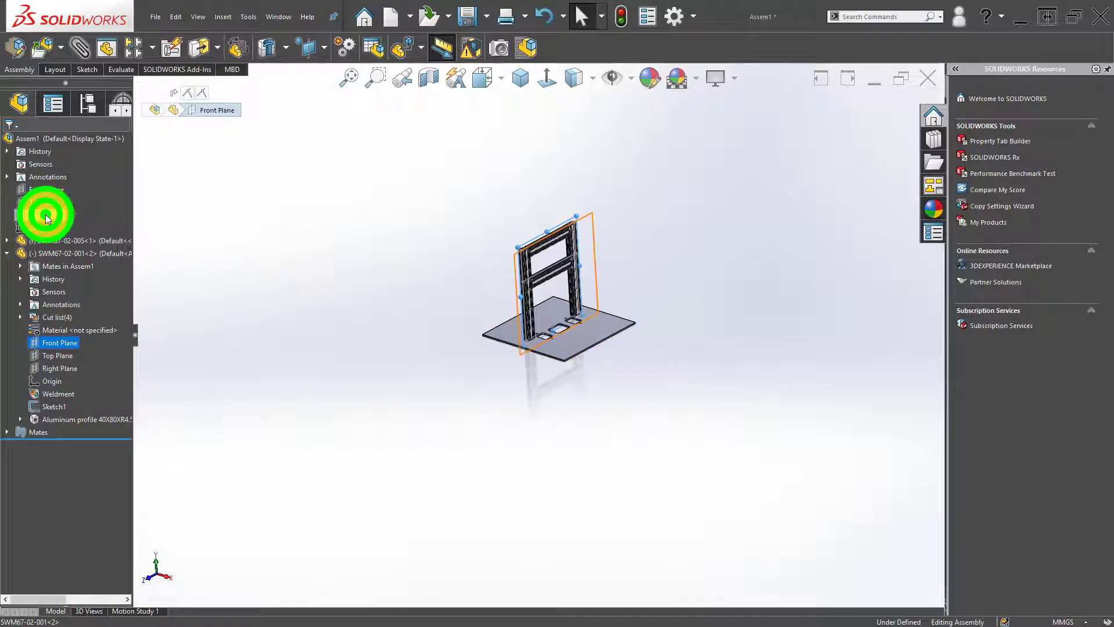
{"action": "left_click", "coordinate": [57, 221], "text": "ctrl"}
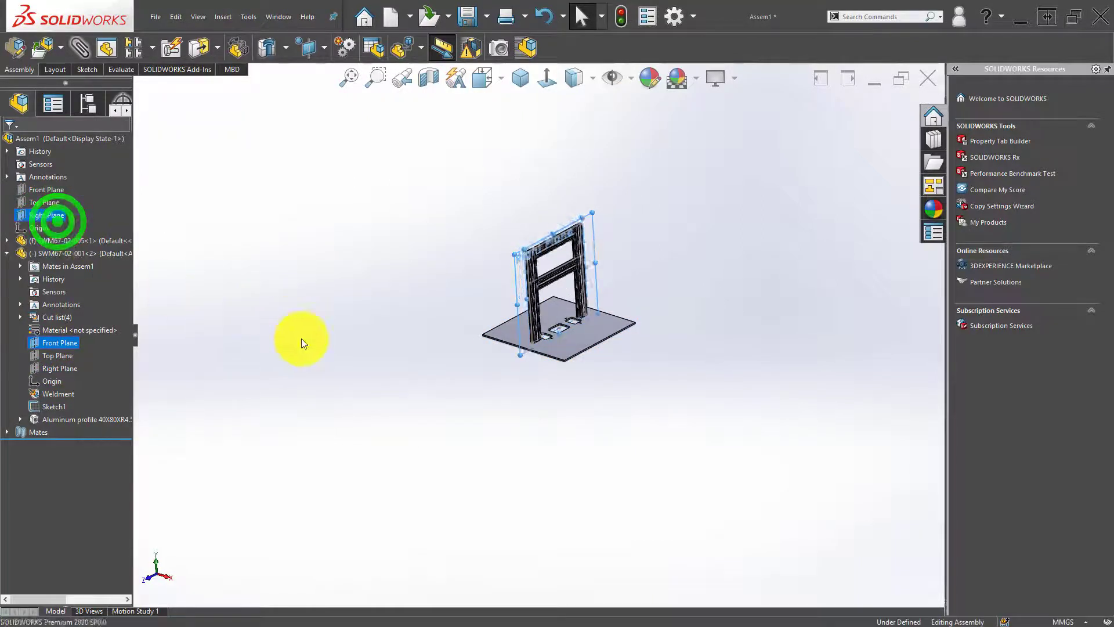
{"action": "left_click", "coordinate": [361, 393]}
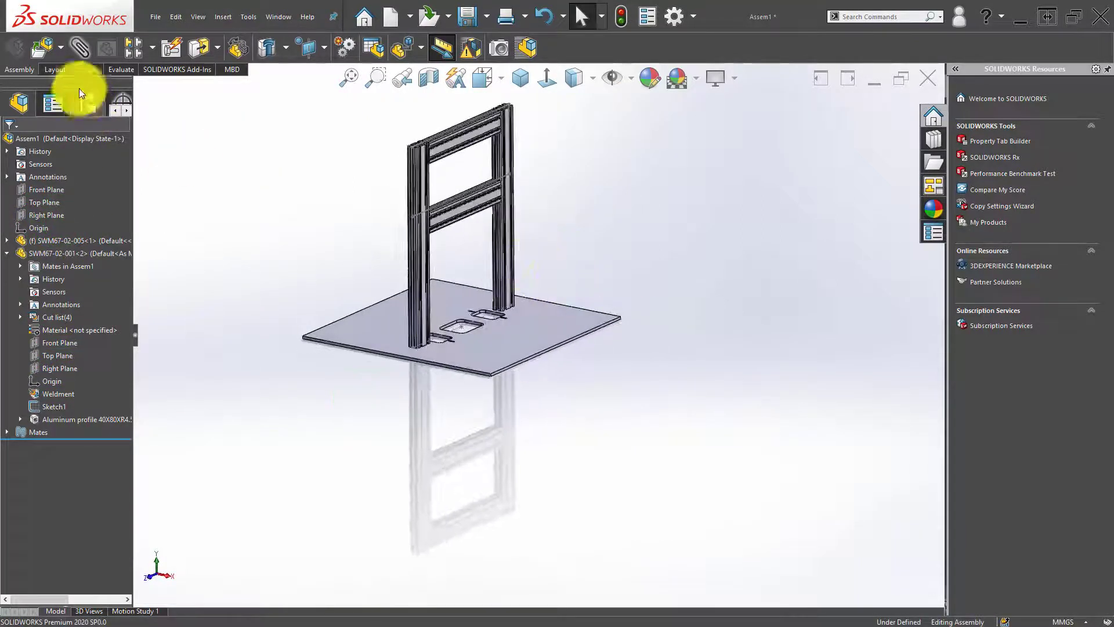
{"action": "left_click", "coordinate": [46, 47]}
- Insert part SWM67-02-002 and place it beside the profile frame
{"action": "left_click", "coordinate": [70, 342]}
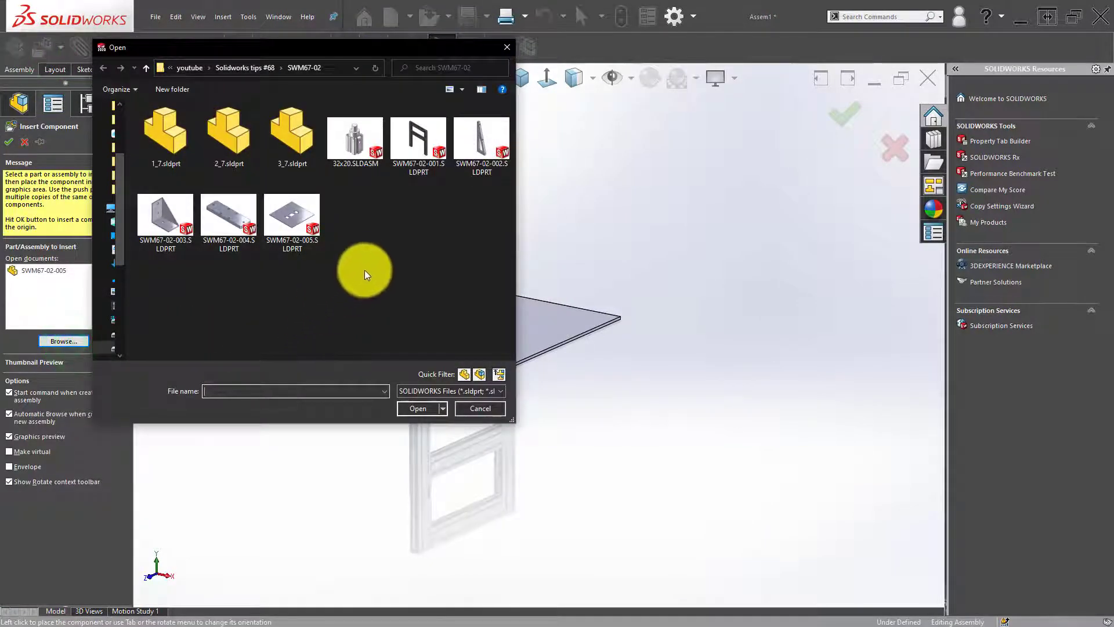
{"action": "left_click", "coordinate": [381, 257]}
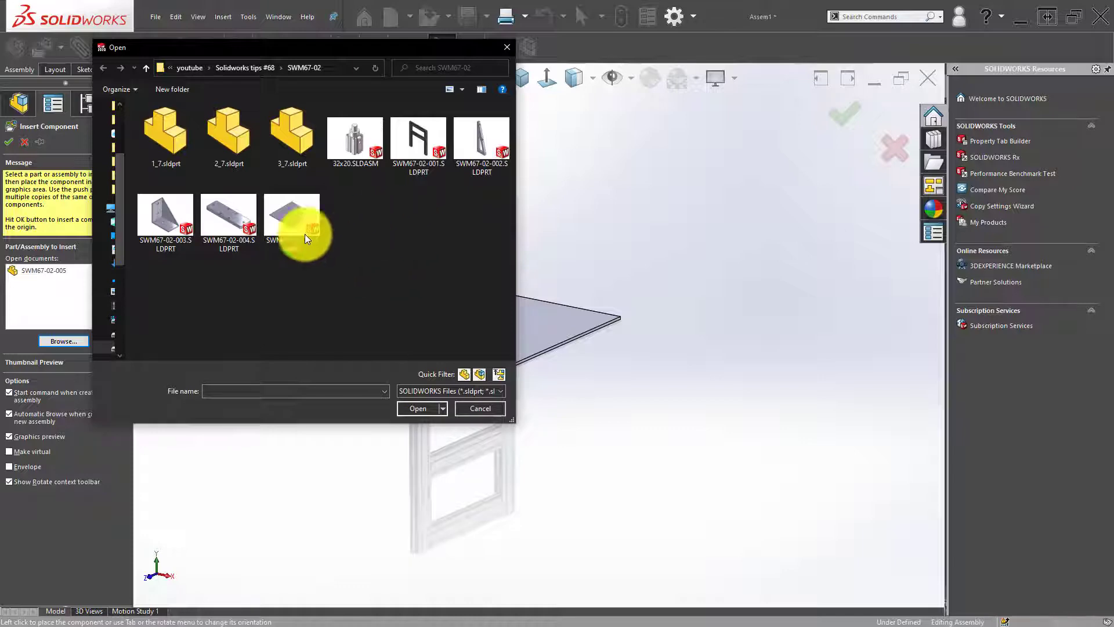
{"action": "double_click", "coordinate": [474, 136]}
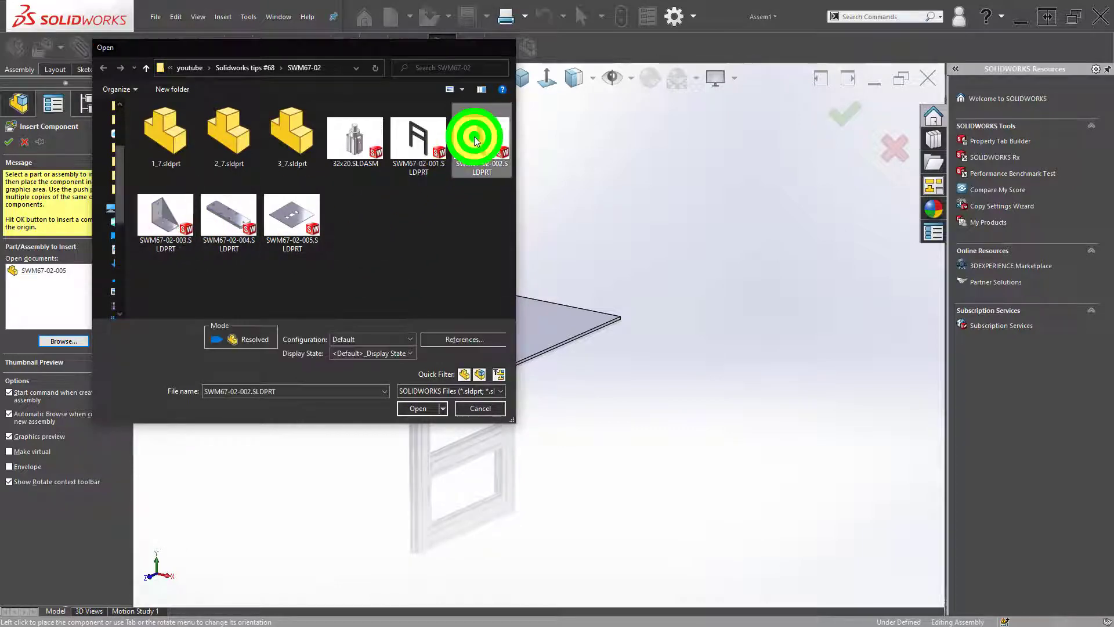
{"action": "scroll", "coordinate": [393, 293], "scroll_direction": "up", "scroll_amount": 3}
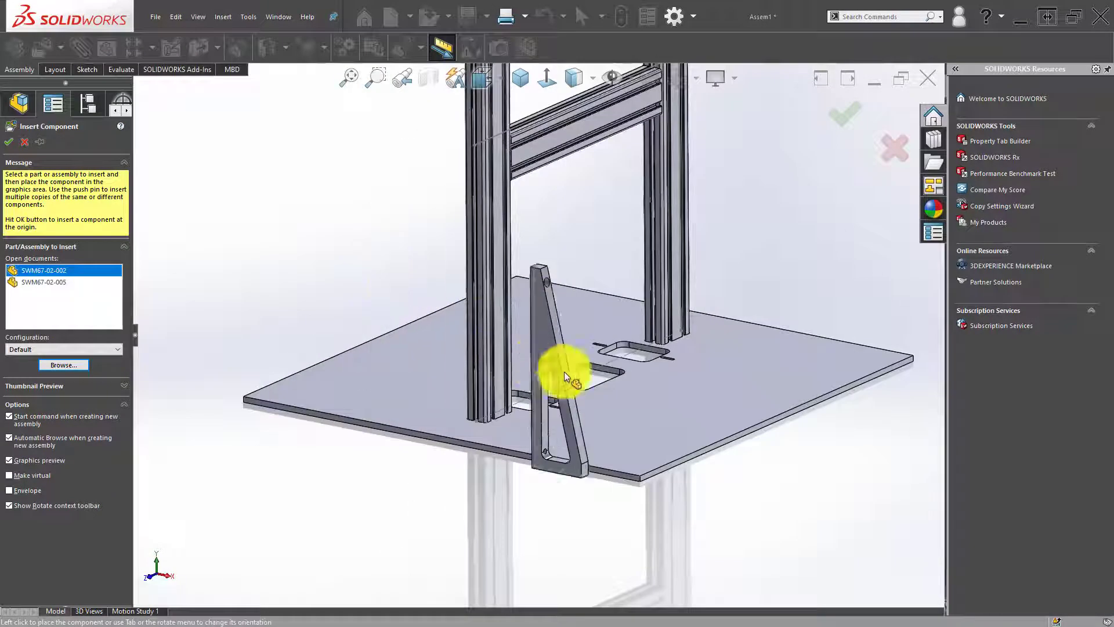
{"action": "left_click", "coordinate": [531, 323]}
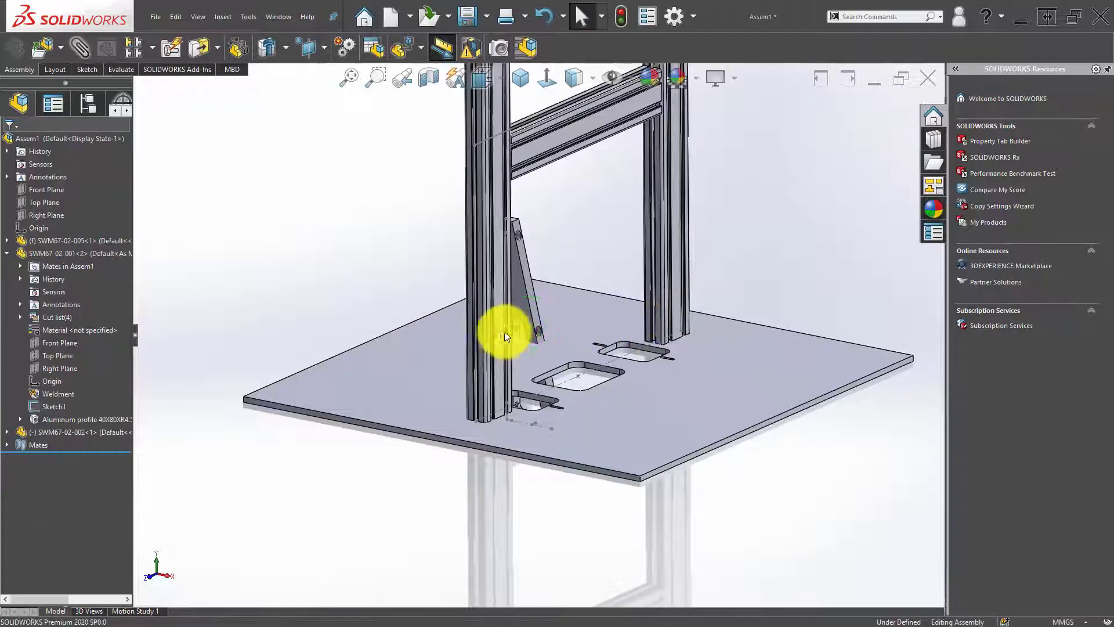
{"action": "scroll", "coordinate": [492, 322], "scroll_direction": "down", "scroll_amount": 3}
- Insert part SWM67-02-003 and place it on the plate
{"action": "left_click", "coordinate": [43, 46]}
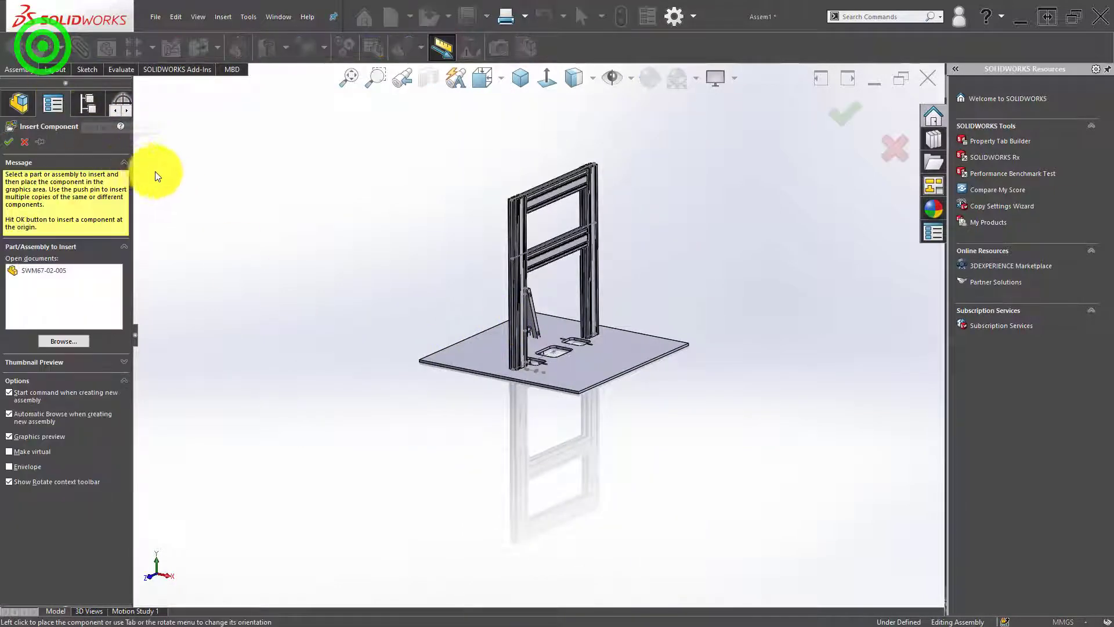
{"action": "left_click", "coordinate": [67, 342]}
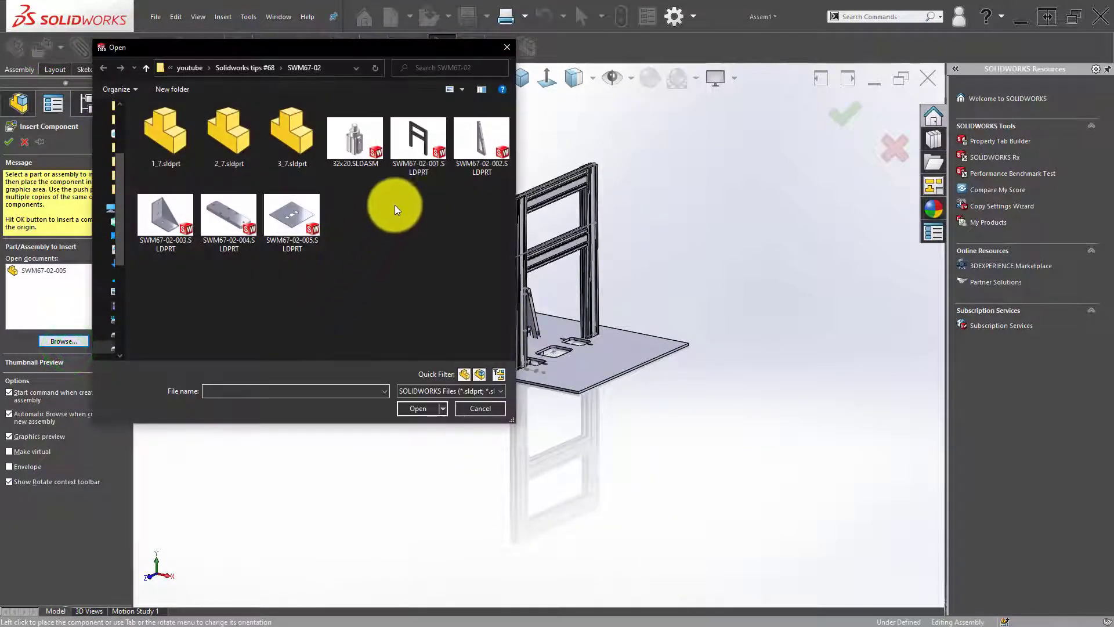
{"action": "double_click", "coordinate": [164, 215]}
{"action": "scroll", "coordinate": [511, 362], "scroll_direction": "down", "scroll_amount": 3}
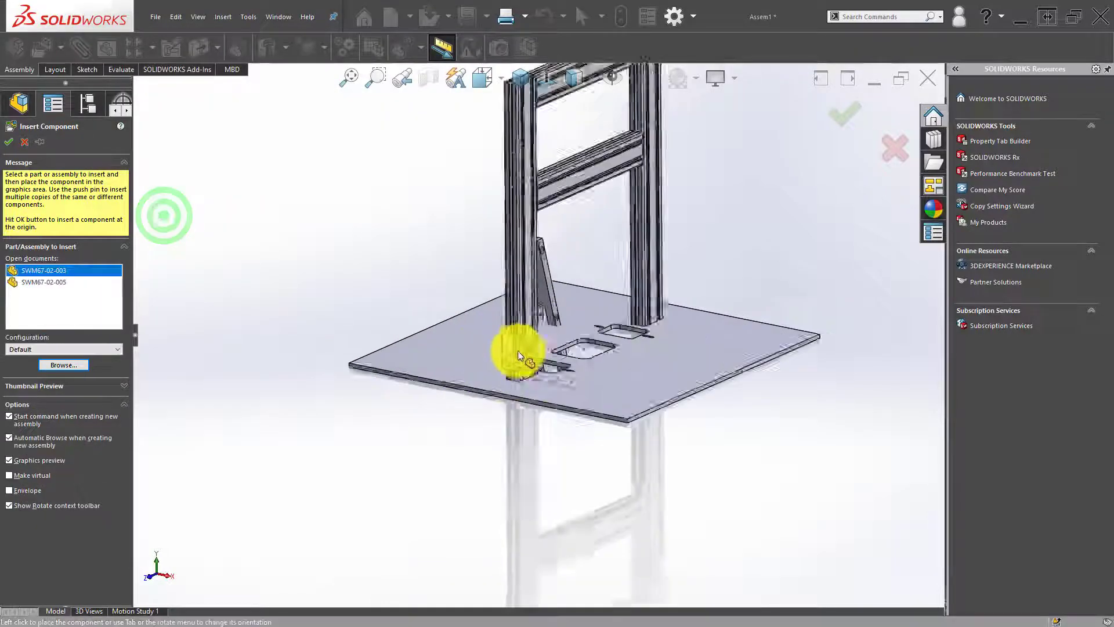
{"action": "scroll", "coordinate": [517, 351], "scroll_direction": "down", "scroll_amount": 2}
{"action": "left_click", "coordinate": [476, 346]}
{"action": "scroll", "coordinate": [543, 309], "scroll_direction": "down", "scroll_amount": 5}
- Drag the triangular bracket toward the aluminium profile and inspect its arm
{"action": "scroll", "coordinate": [548, 279], "scroll_direction": "down", "scroll_amount": 2}
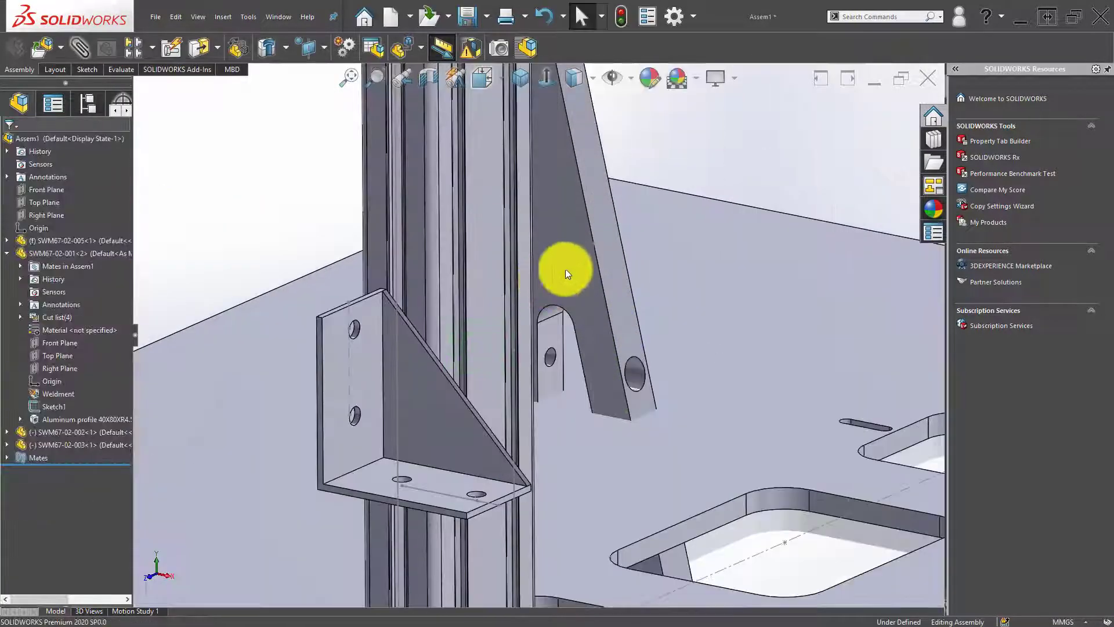
{"action": "left_click_drag", "start_coordinate": [430, 398], "coordinate": [179, 451]}
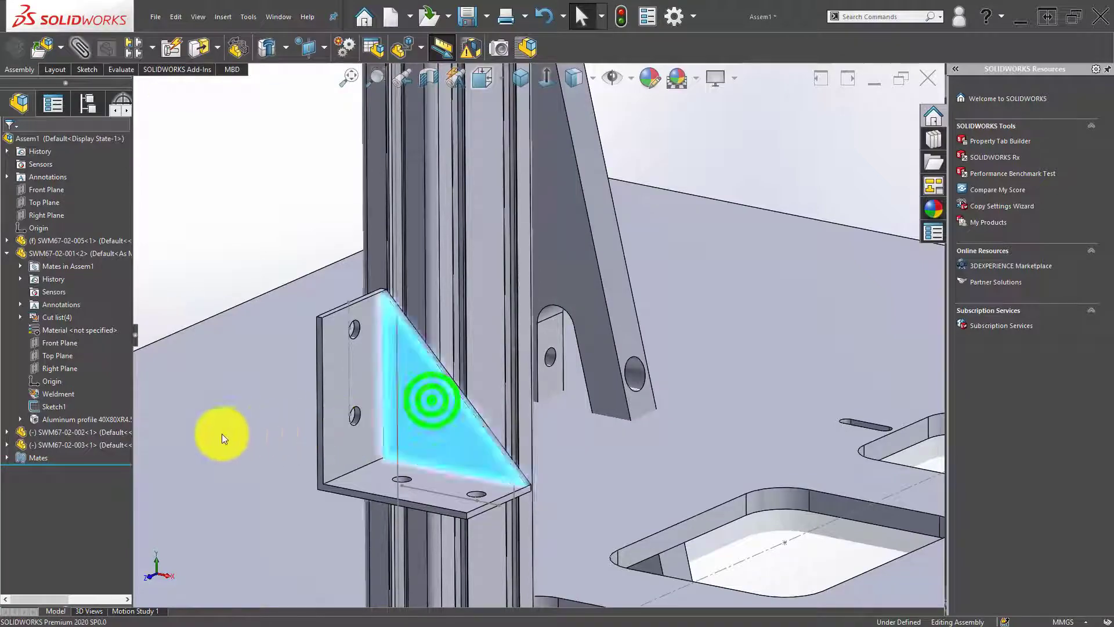
{"action": "left_click_drag", "start_coordinate": [577, 281], "coordinate": [577, 307]}
{"action": "scroll", "coordinate": [576, 307], "scroll_direction": "up", "scroll_amount": 3}
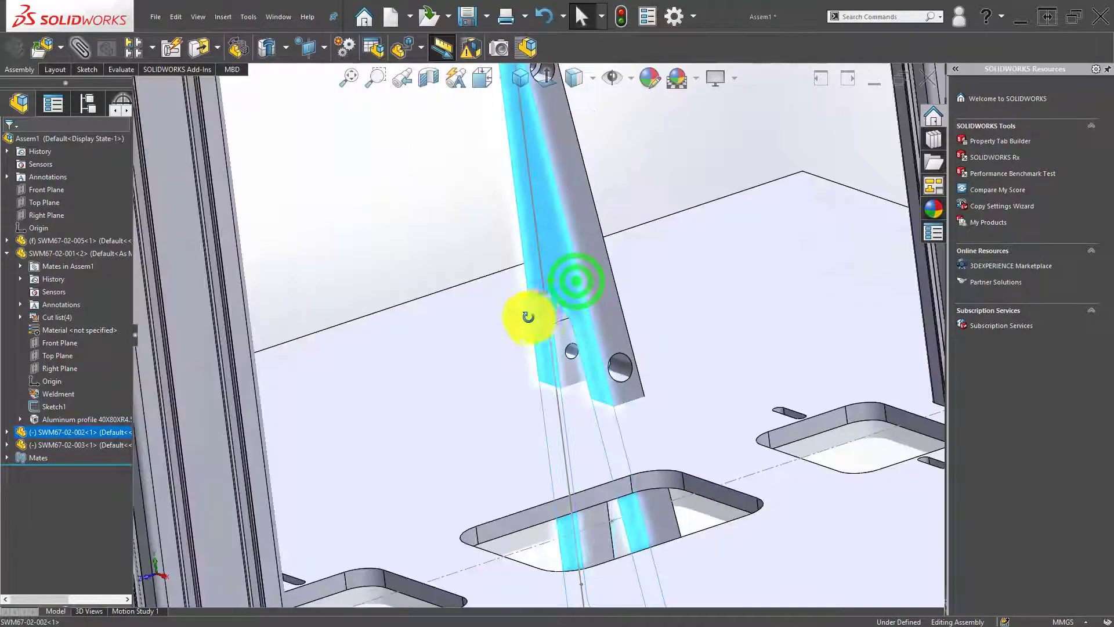
{"action": "scroll", "coordinate": [522, 315], "scroll_direction": "up", "scroll_amount": 3}
{"action": "mouse_move", "coordinate": [525, 332]}
{"action": "middle_mouse_down"}
{"action": "mouse_move", "coordinate": [547, 341]}
{"action": "mouse_move", "coordinate": [514, 389]}
{"action": "mouse_move", "coordinate": [543, 326]}
{"action": "middle_mouse_up"}
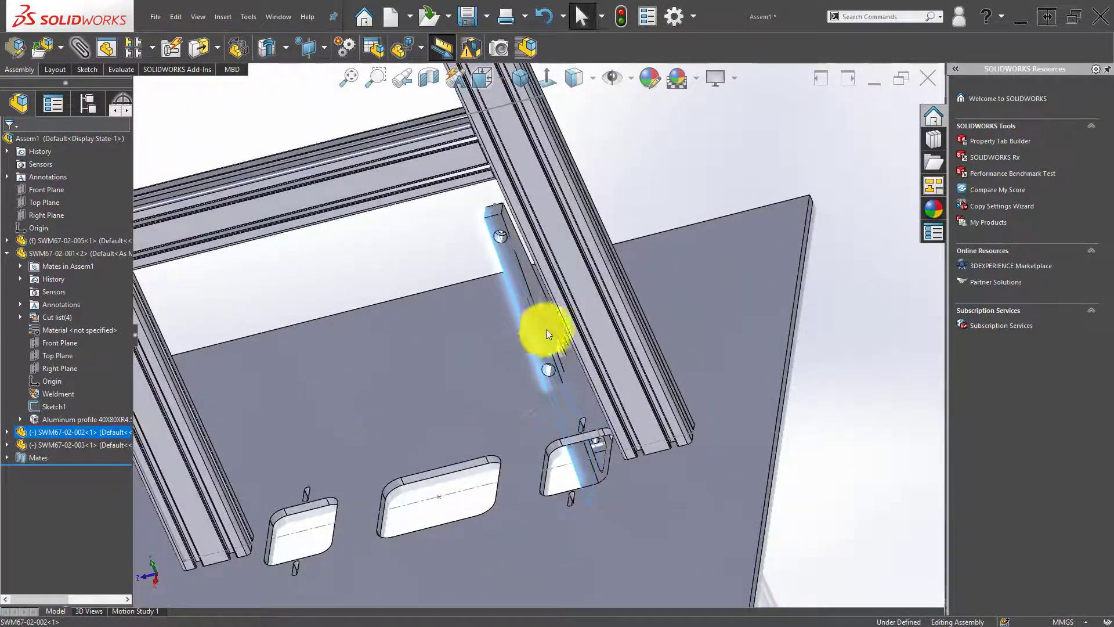
{"action": "scroll", "coordinate": [542, 326], "scroll_direction": "down", "scroll_amount": 3}
{"action": "scroll", "coordinate": [545, 332], "scroll_direction": "down", "scroll_amount": 1}
{"action": "scroll", "coordinate": [543, 319], "scroll_direction": "down", "scroll_amount": 2}
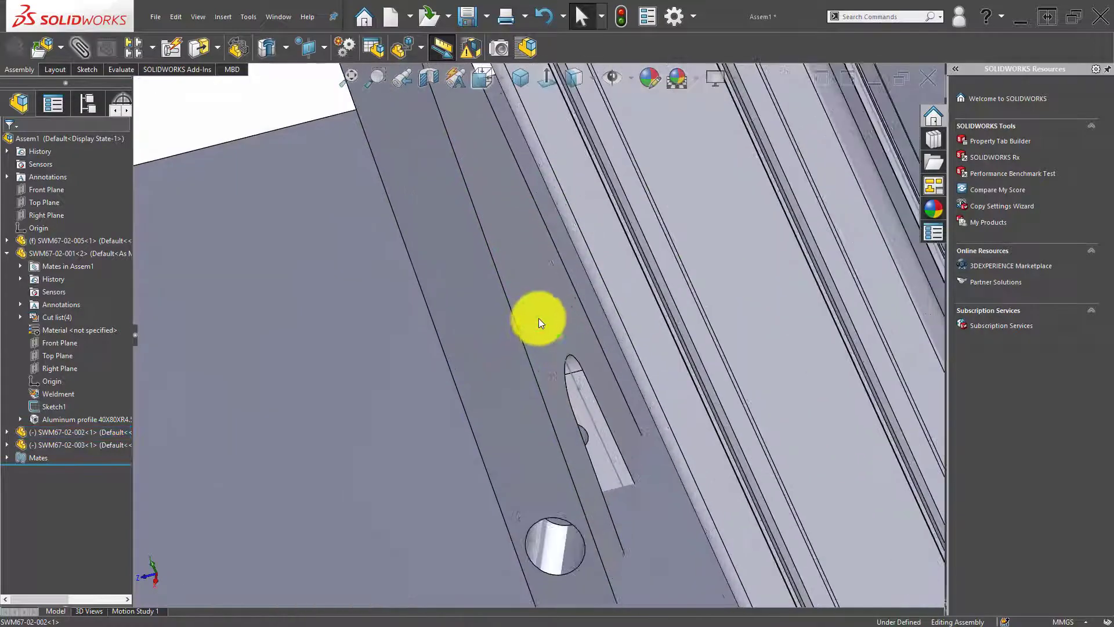
{"action": "left_click", "coordinate": [538, 328]}
{"action": "scroll", "coordinate": [534, 331], "scroll_direction": "up", "scroll_amount": 3}
{"action": "scroll", "coordinate": [526, 335], "scroll_direction": "up", "scroll_amount": 3}
- Toggle displayed view items and orbit around the upright bracket
{"action": "left_click", "coordinate": [611, 78]}
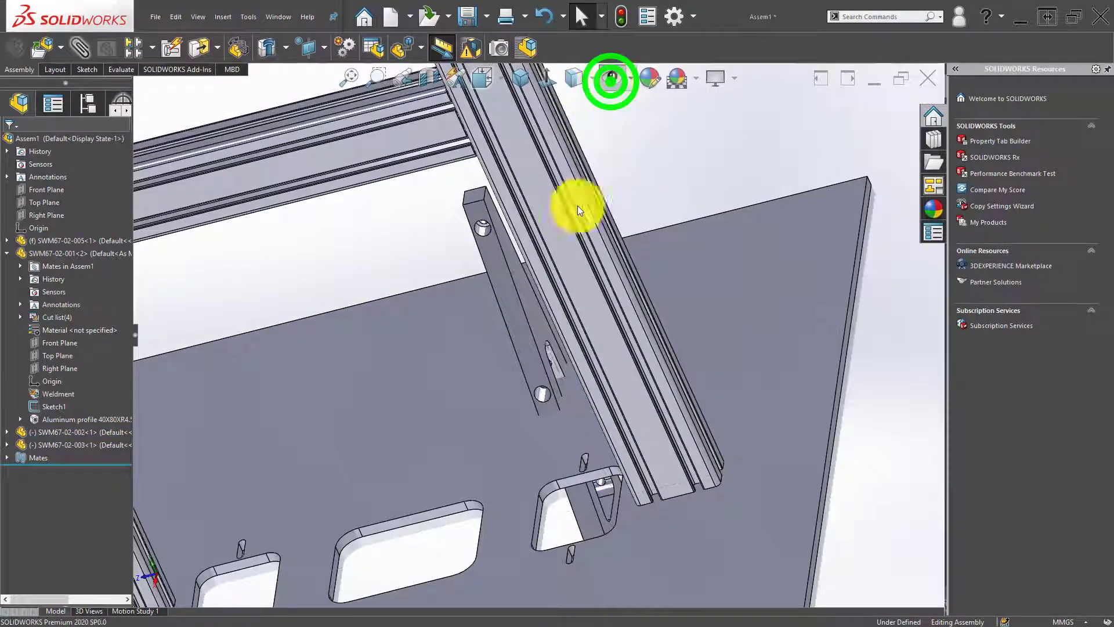
{"action": "scroll", "coordinate": [537, 316], "scroll_direction": "down", "scroll_amount": 3}
{"action": "left_click", "coordinate": [532, 312]}
{"action": "left_click_drag", "start_coordinate": [536, 313], "coordinate": [611, 288]}
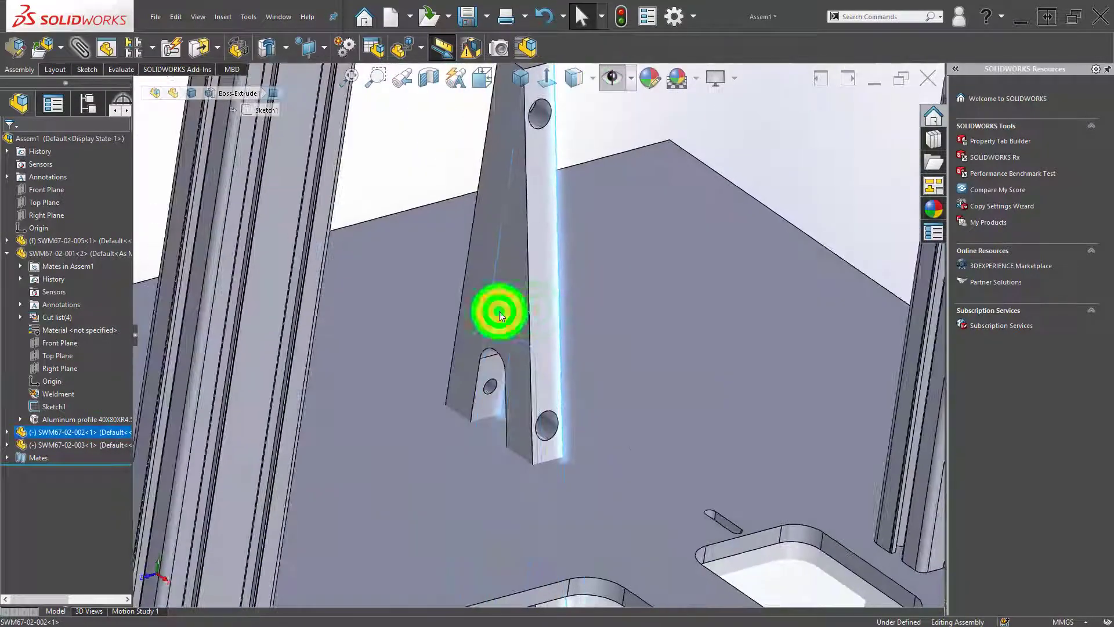
{"action": "scroll", "coordinate": [499, 313], "scroll_direction": "up", "scroll_amount": 5}
{"action": "scroll", "coordinate": [377, 426], "scroll_direction": "down", "scroll_amount": 2}
{"action": "scroll", "coordinate": [438, 381], "scroll_direction": "down", "scroll_amount": 4}
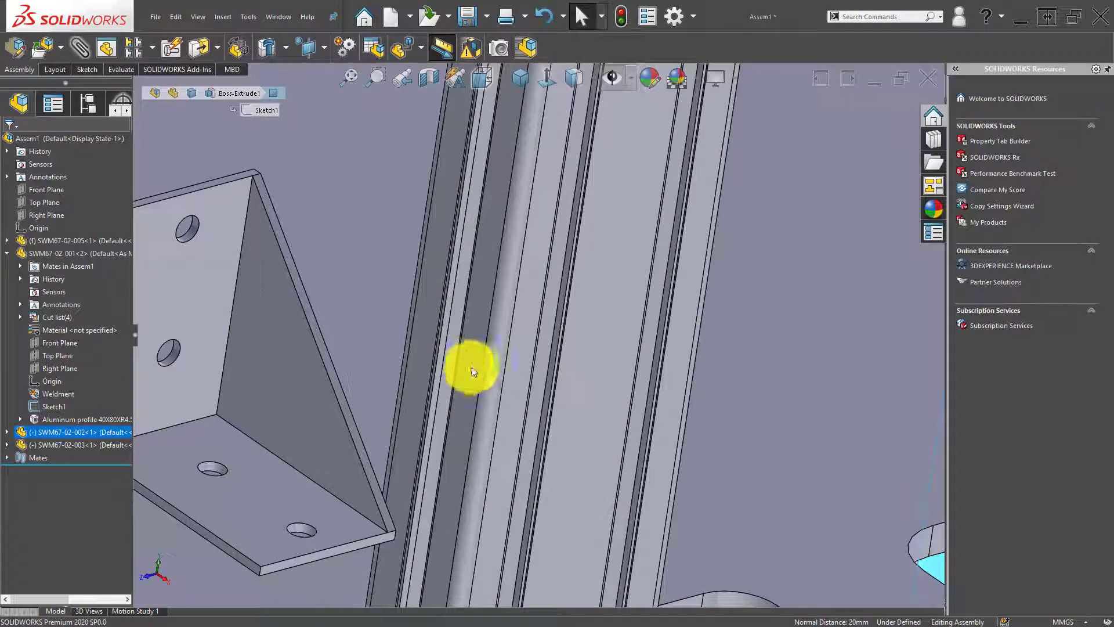
{"action": "mouse_move", "coordinate": [468, 367]}
{"action": "middle_mouse_down"}
{"action": "mouse_move", "coordinate": [510, 390]}
{"action": "mouse_move", "coordinate": [563, 376]}
{"action": "mouse_move", "coordinate": [483, 421]}
{"action": "mouse_move", "coordinate": [616, 388]}
{"action": "middle_mouse_up"}
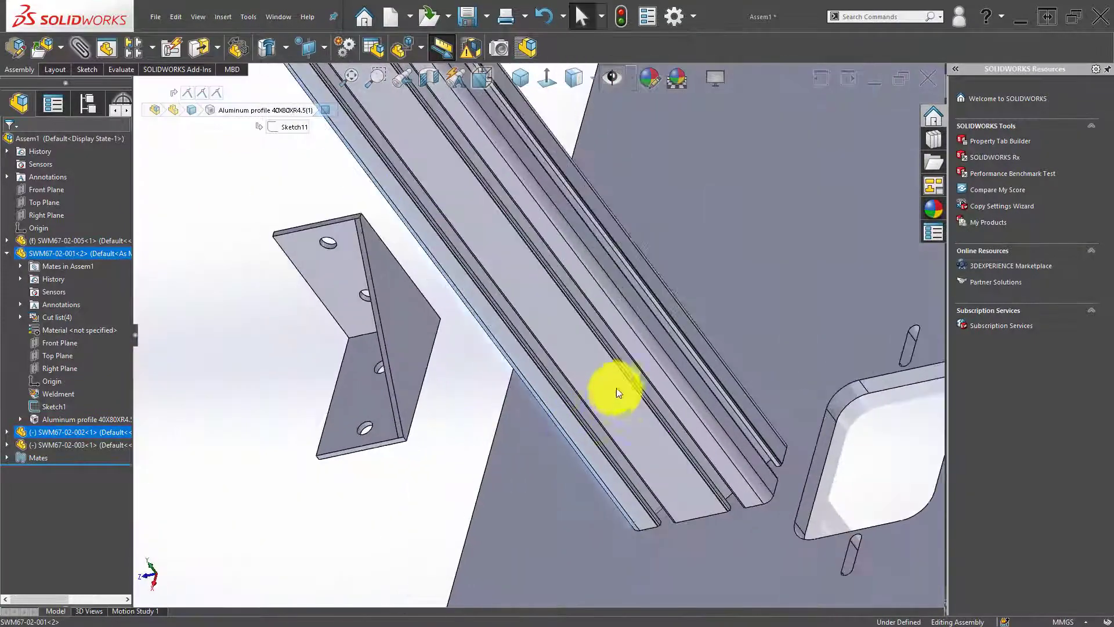
{"action": "scroll", "coordinate": [749, 320], "scroll_direction": "down", "scroll_amount": 3}
- Select an aluminium profile face and view the whole frame on the plate
{"action": "left_click", "coordinate": [750, 321]}
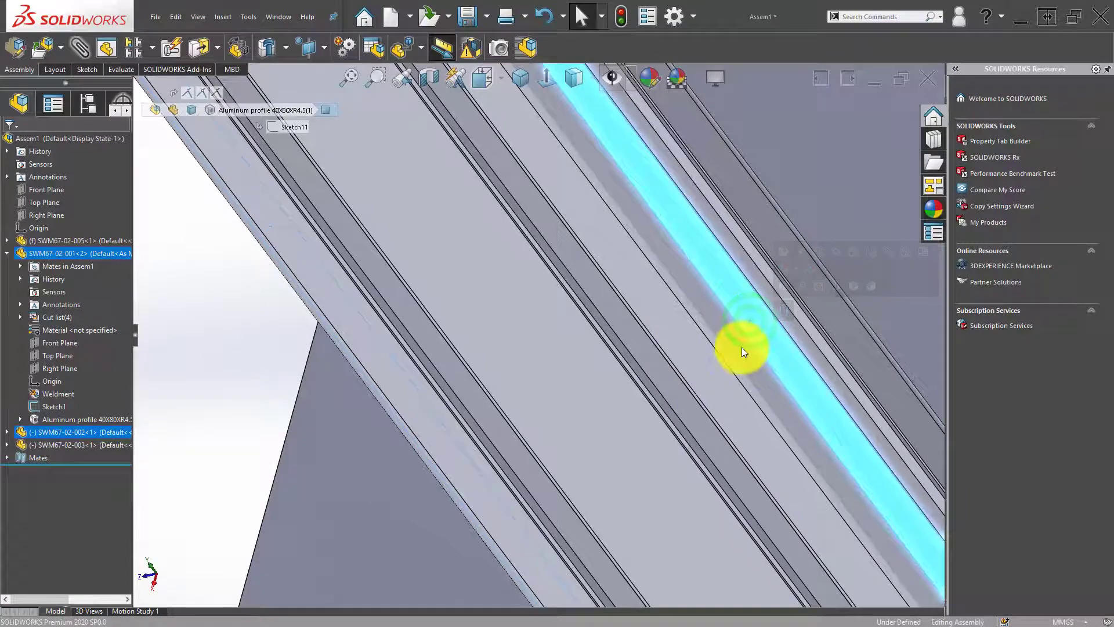
{"action": "scroll", "coordinate": [741, 347], "scroll_direction": "up", "scroll_amount": 3}
{"action": "scroll", "coordinate": [666, 350], "scroll_direction": "up", "scroll_amount": 2}
{"action": "scroll", "coordinate": [636, 365], "scroll_direction": "up", "scroll_amount": 2}
{"action": "scroll", "coordinate": [635, 364], "scroll_direction": "up", "scroll_amount": 5}
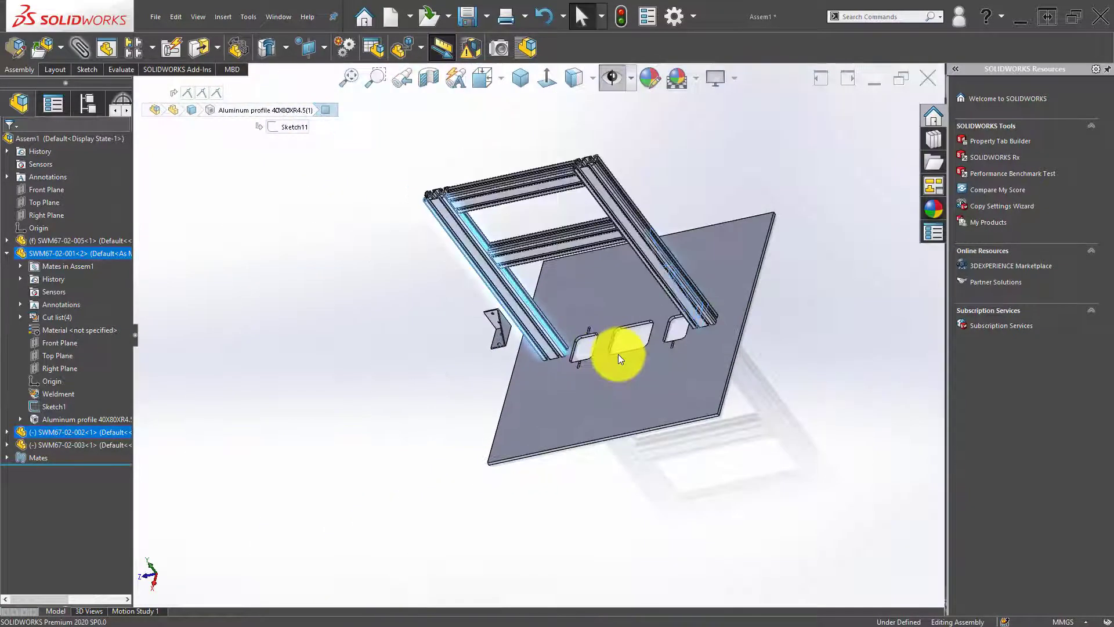
{"action": "mouse_move", "coordinate": [614, 356]}
{"action": "middle_mouse_down"}
{"action": "mouse_move", "coordinate": [678, 299]}
{"action": "mouse_move", "coordinate": [584, 304]}
{"action": "mouse_move", "coordinate": [621, 225]}
{"action": "mouse_move", "coordinate": [714, 222]}
{"action": "mouse_move", "coordinate": [729, 258]}
{"action": "middle_mouse_up"}
{"action": "scroll", "coordinate": [540, 308], "scroll_direction": "down", "scroll_amount": 3}
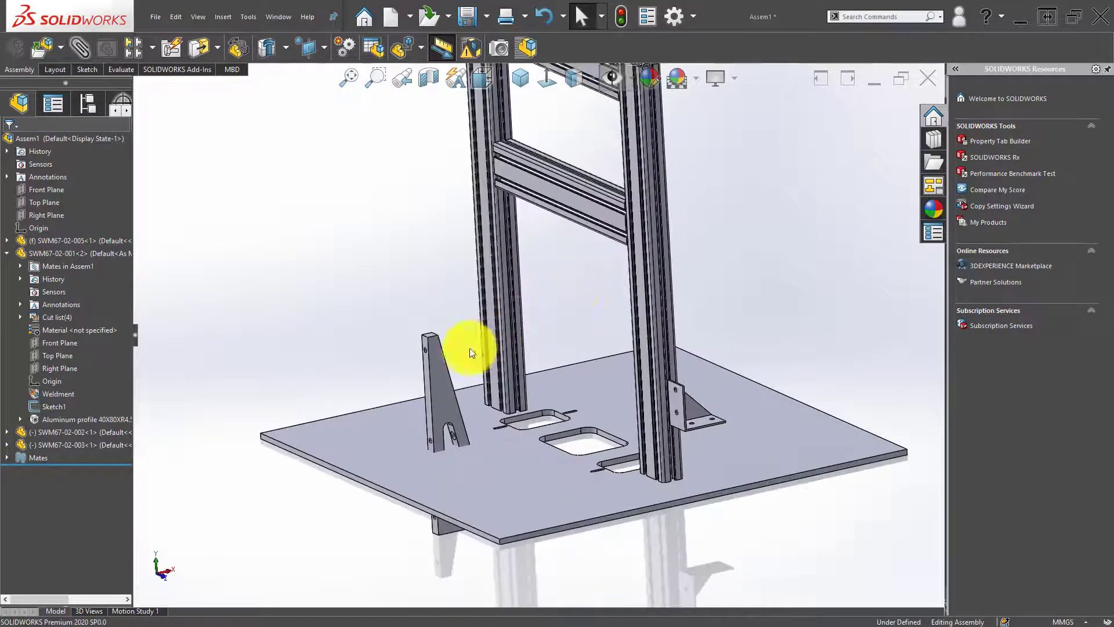
- Drag the gusset against the frame upright and check an edge length
{"action": "mouse_move", "coordinate": [439, 374]}
{"action": "left_mouse_down"}
{"action": "mouse_move", "coordinate": [688, 299]}
{"action": "mouse_move", "coordinate": [700, 322]}
{"action": "left_mouse_up"}
{"action": "mouse_move", "coordinate": [697, 359]}
{"action": "middle_mouse_down"}
{"action": "mouse_move", "coordinate": [592, 337]}
{"action": "mouse_move", "coordinate": [498, 406]}
{"action": "middle_mouse_up"}
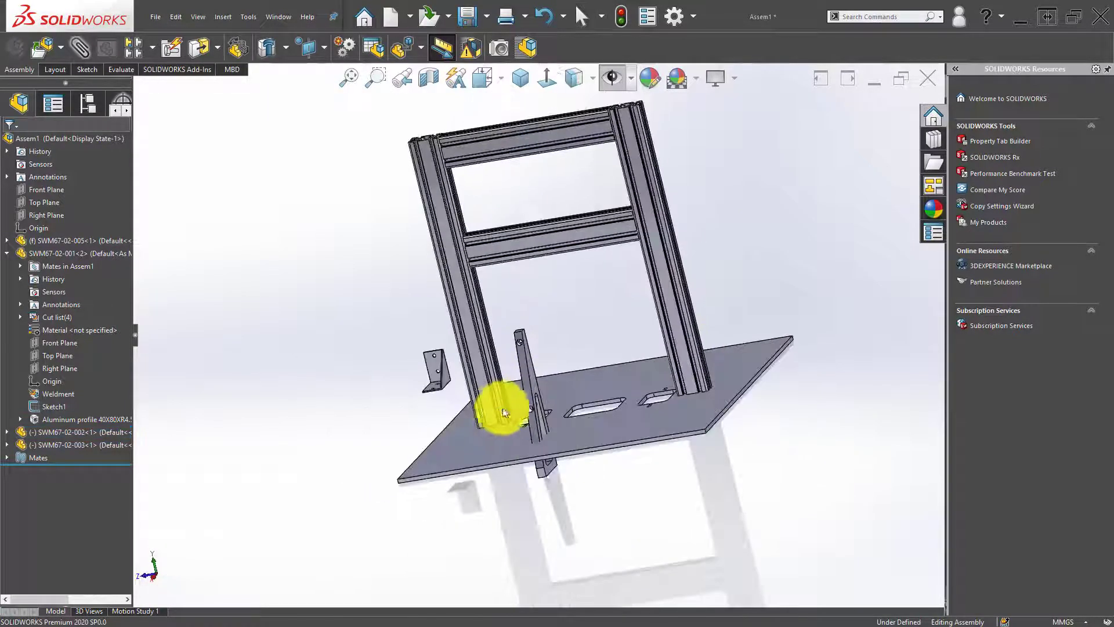
{"action": "scroll", "coordinate": [505, 383], "scroll_direction": "up", "scroll_amount": 3}
{"action": "left_click", "coordinate": [522, 352]}
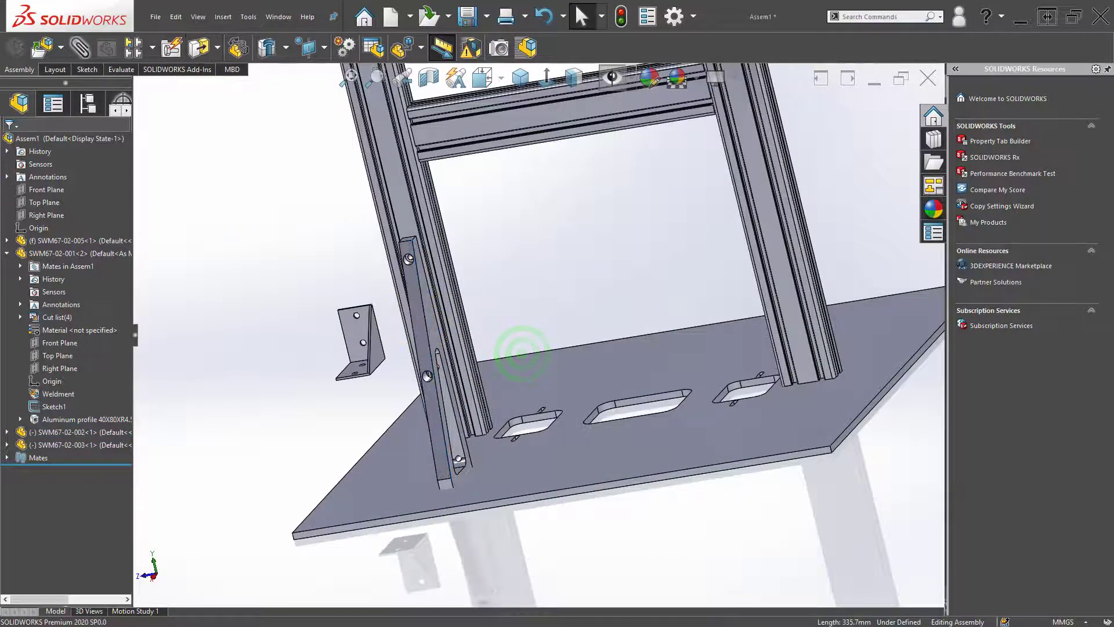
{"action": "left_click", "coordinate": [295, 269]}
- Fit the assembly in view and select the vertical aluminium profile
{"action": "key", "text": "f"}
{"action": "scroll", "coordinate": [447, 174], "scroll_direction": "up", "scroll_amount": 3}
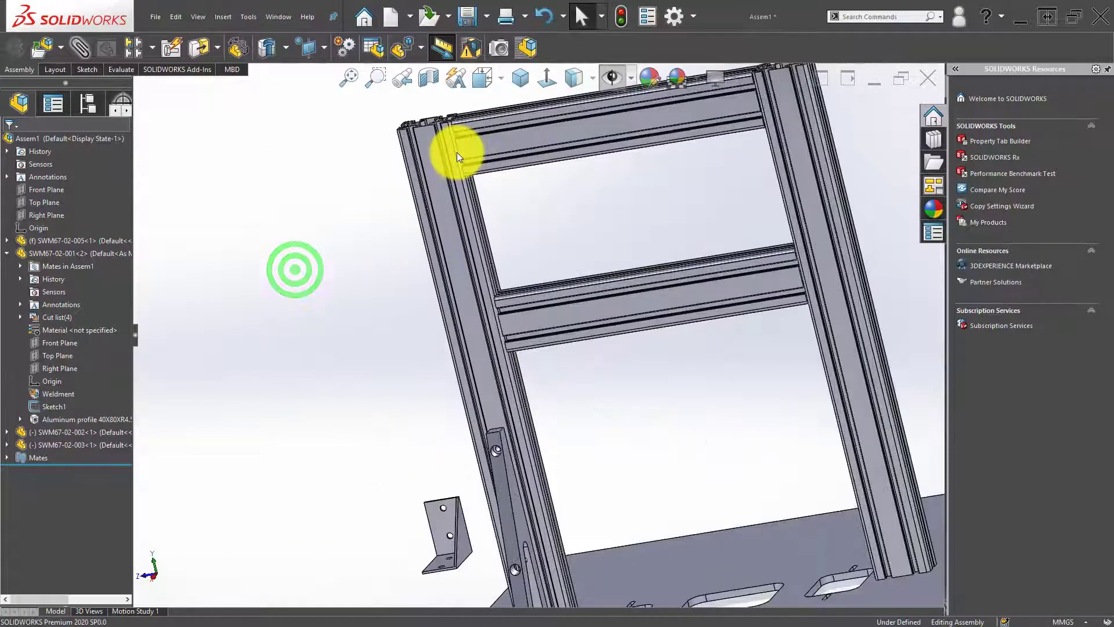
{"action": "middle_click_drag", "start_coordinate": [458, 149], "coordinate": [657, 173]}
{"action": "scroll", "coordinate": [461, 174], "scroll_direction": "up", "scroll_amount": 3}
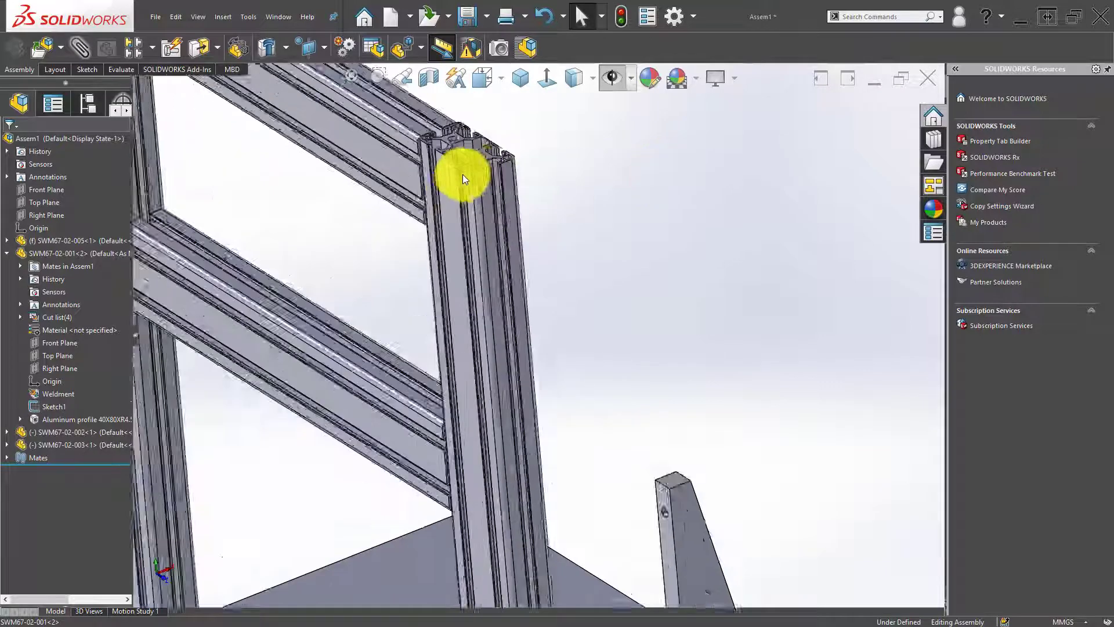
{"action": "scroll", "coordinate": [502, 210], "scroll_direction": "up", "scroll_amount": 2}
{"action": "left_click", "coordinate": [504, 210]}
- Open the frame part, edit the Aluminum profile, and set the first group's rotation to 0°
{"action": "left_click", "coordinate": [539, 145]}
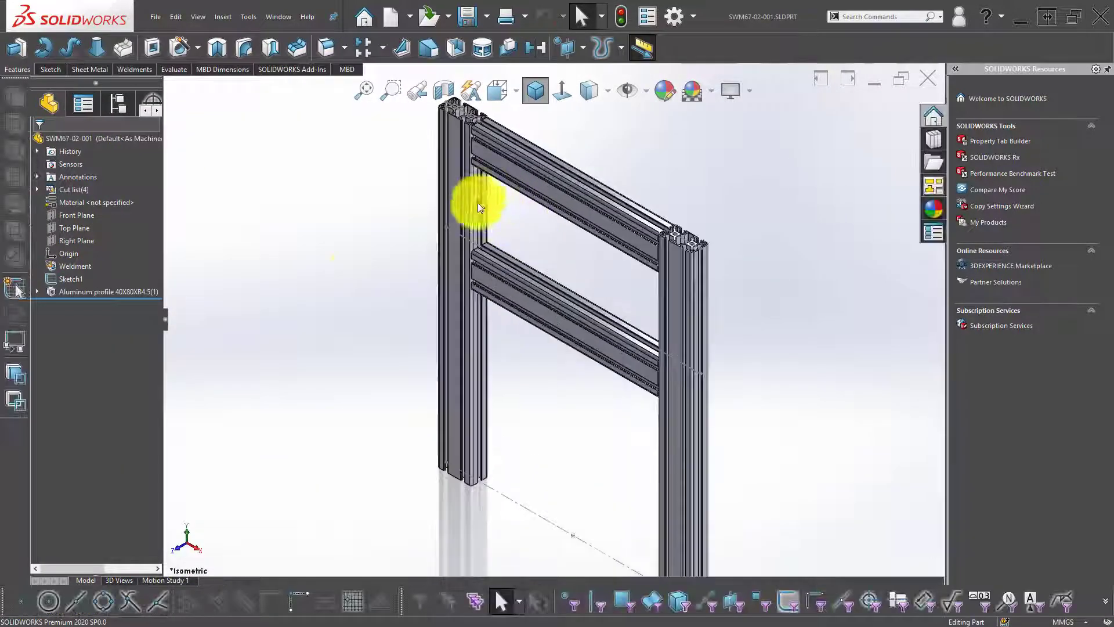
{"action": "left_click", "coordinate": [68, 298]}
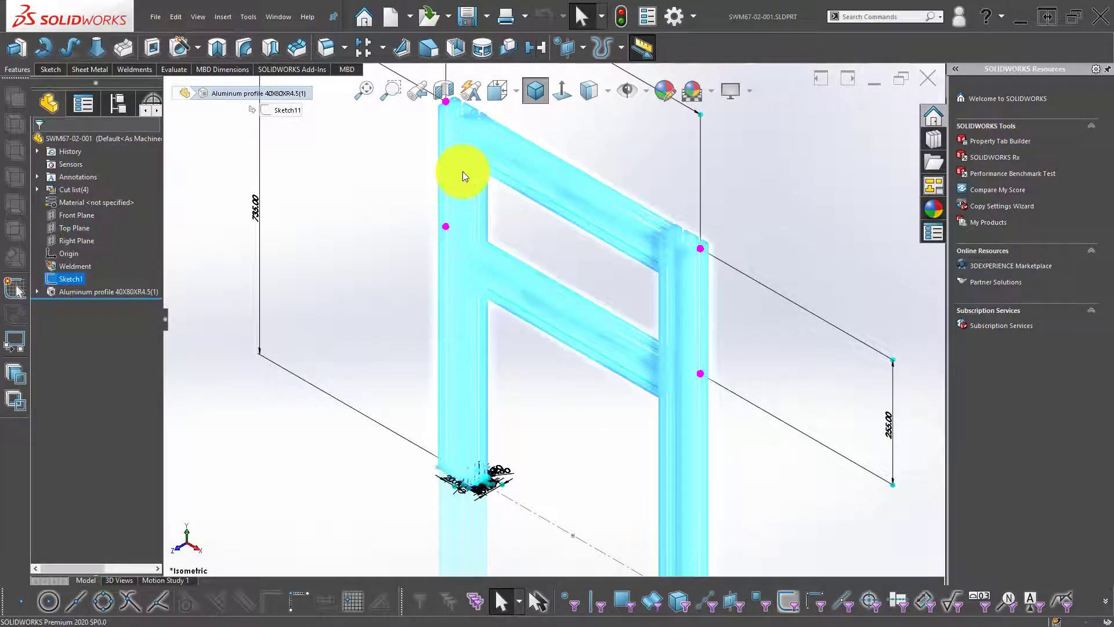
{"action": "scroll", "coordinate": [473, 147], "scroll_direction": "down", "scroll_amount": 3}
{"action": "scroll", "coordinate": [472, 152], "scroll_direction": "down", "scroll_amount": 2}
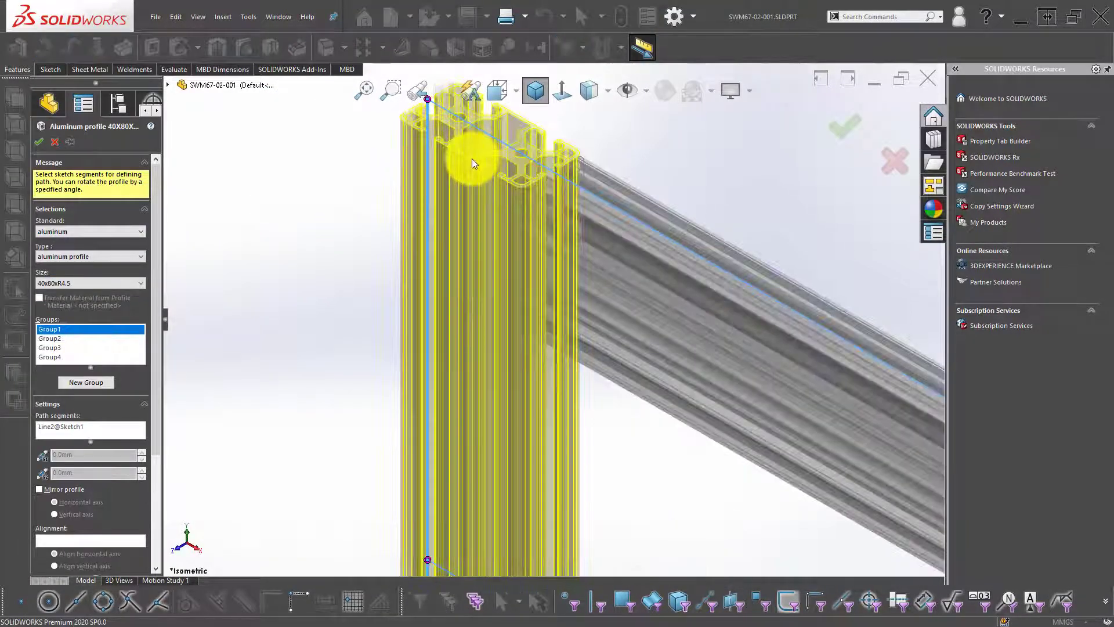
{"action": "scroll", "coordinate": [472, 158], "scroll_direction": "up", "scroll_amount": 3}
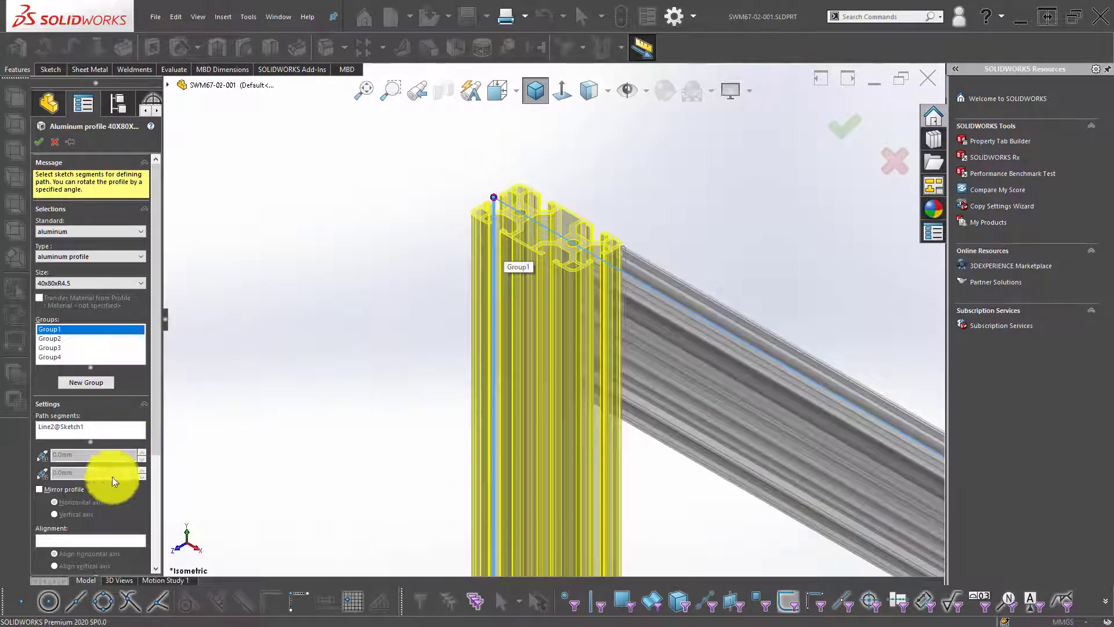
{"action": "left_click", "coordinate": [155, 416]}
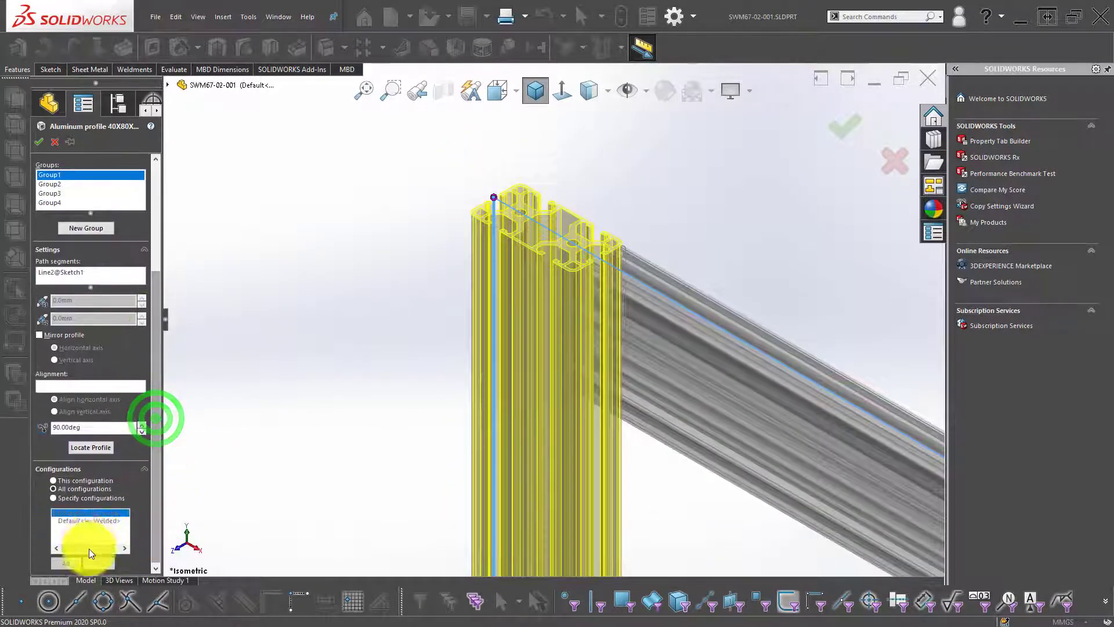
{"action": "left_click", "coordinate": [91, 448]}
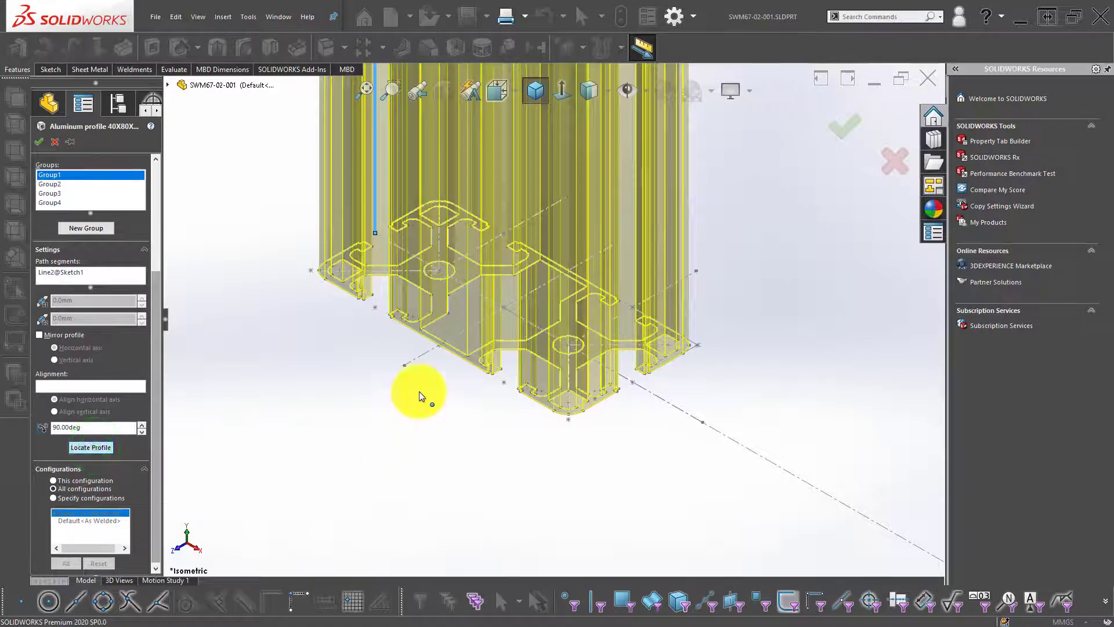
{"action": "double_click", "coordinate": [89, 426]}
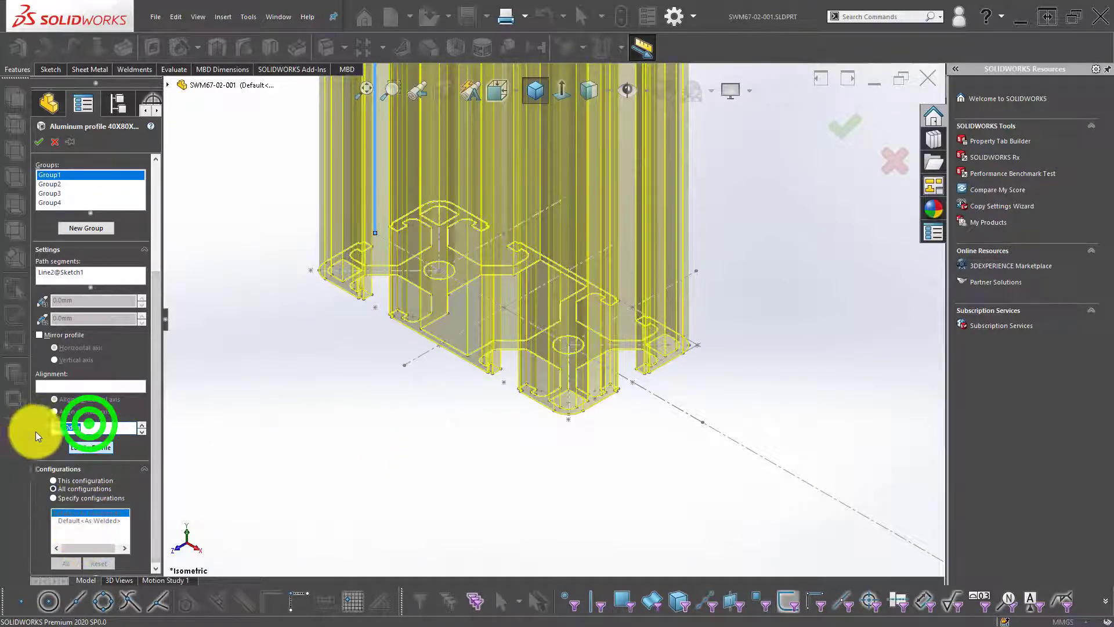
{"action": "type", "text": "0"}
{"action": "key", "text": "Return"}
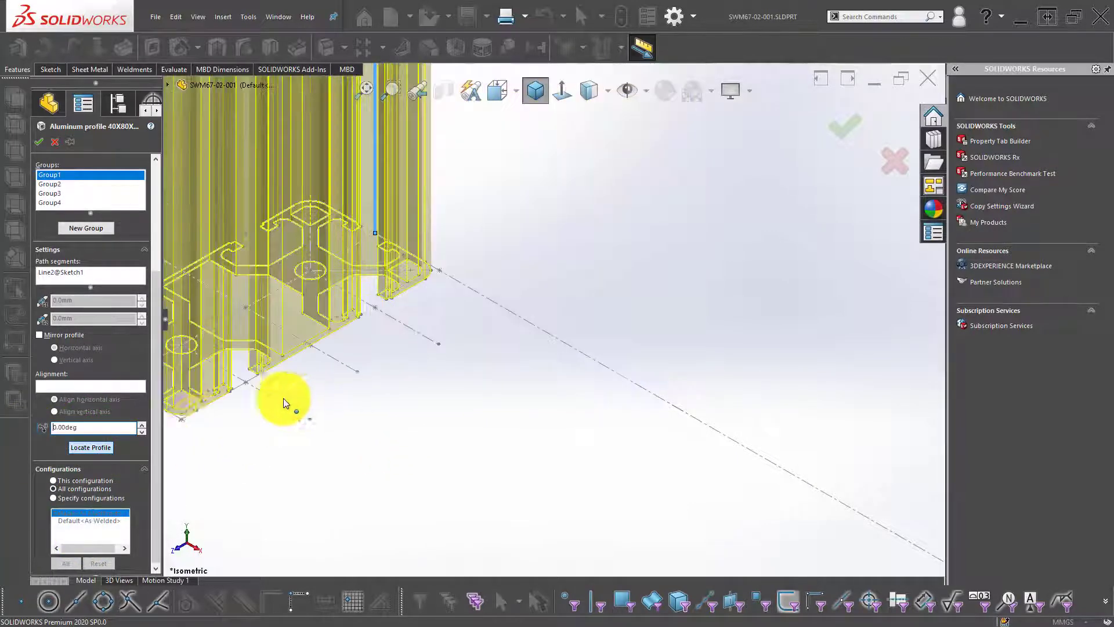
- Locate the first group's profile by snapping its corner to the path end
{"action": "left_click", "coordinate": [97, 449]}
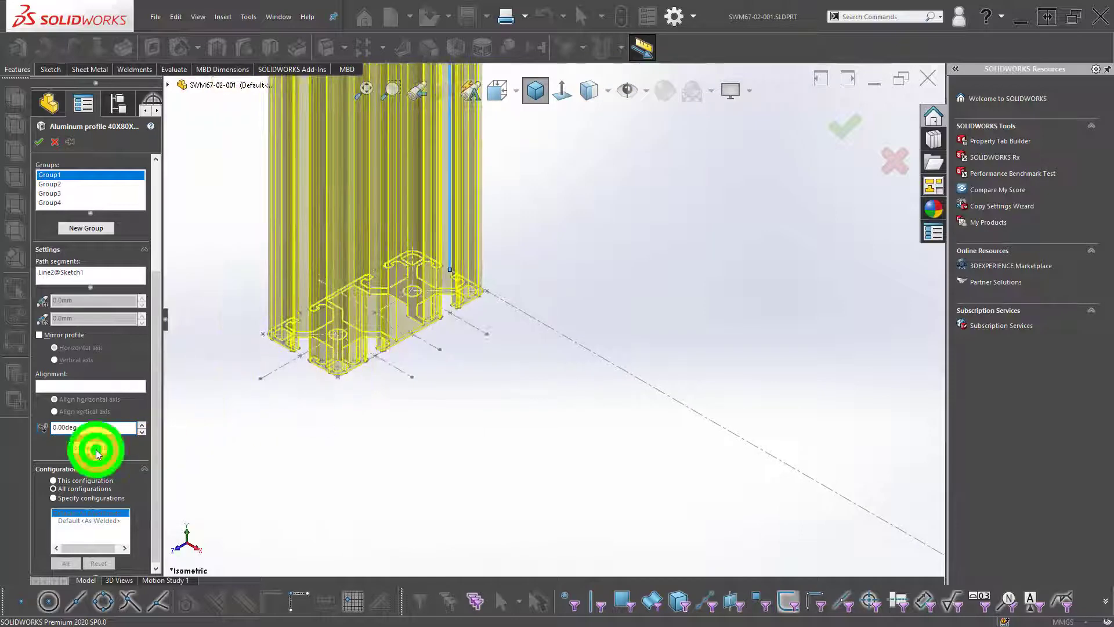
{"action": "scroll", "coordinate": [338, 297], "scroll_direction": "down", "scroll_amount": 1}
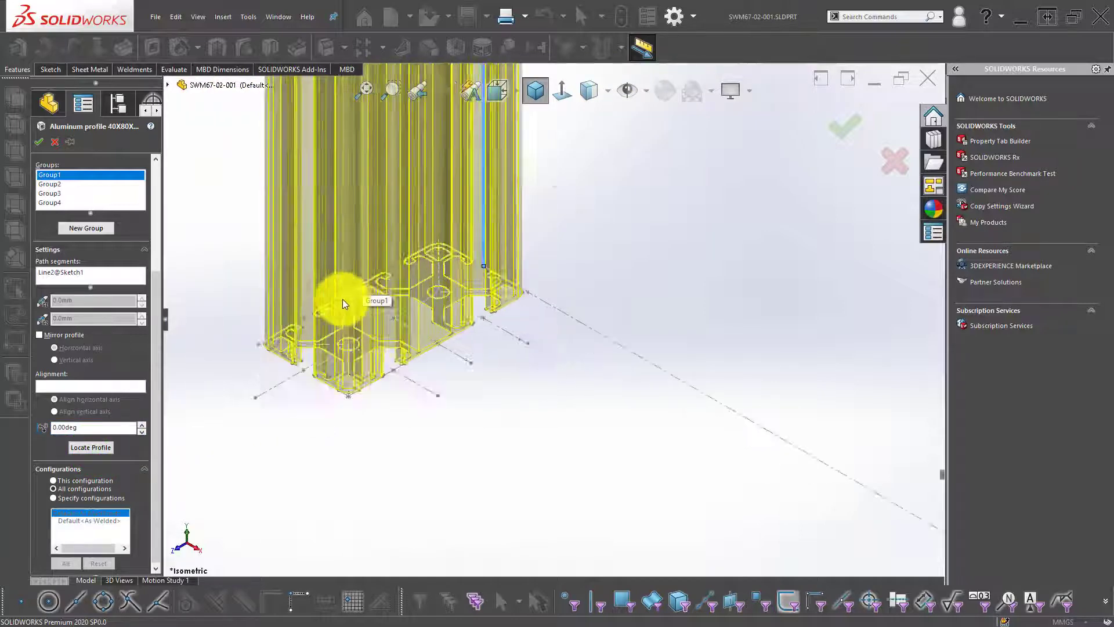
{"action": "scroll", "coordinate": [345, 299], "scroll_direction": "down", "scroll_amount": 2}
{"action": "scroll", "coordinate": [388, 303], "scroll_direction": "down", "scroll_amount": 3}
{"action": "scroll", "coordinate": [418, 293], "scroll_direction": "down", "scroll_amount": 3}
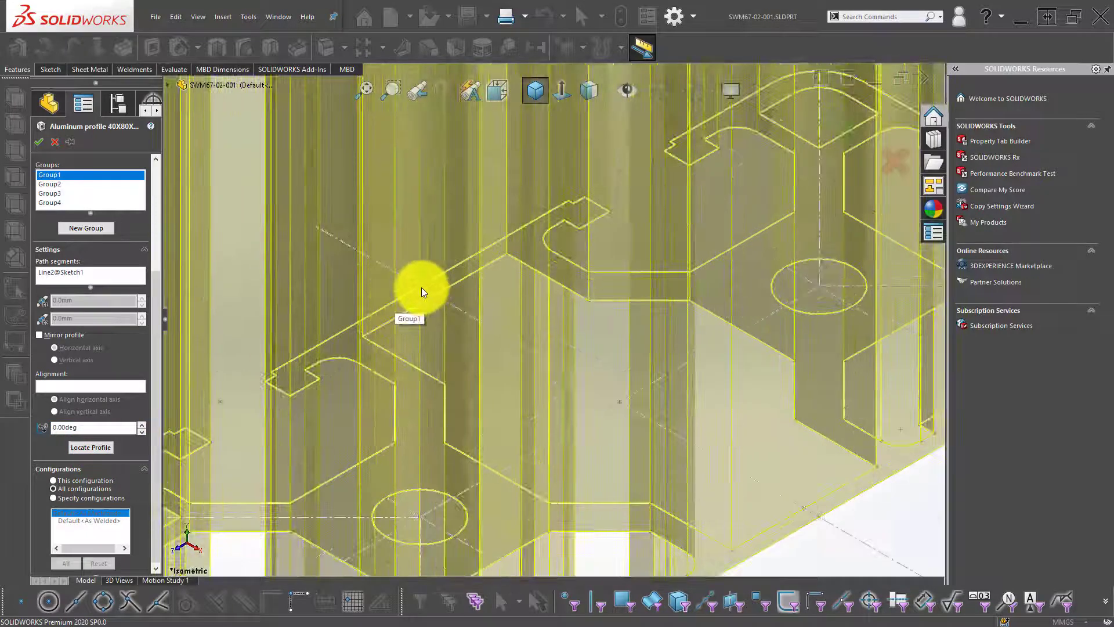
{"action": "left_click", "coordinate": [421, 287]}
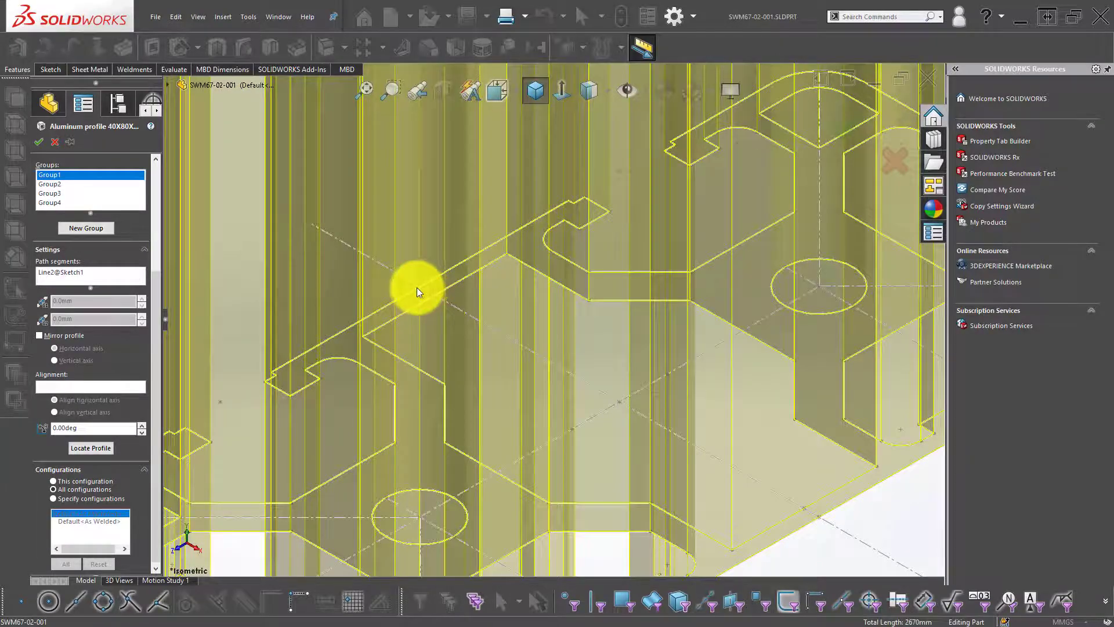
{"action": "left_click", "coordinate": [420, 284]}
{"action": "scroll", "coordinate": [450, 314], "scroll_direction": "up", "scroll_amount": 1}
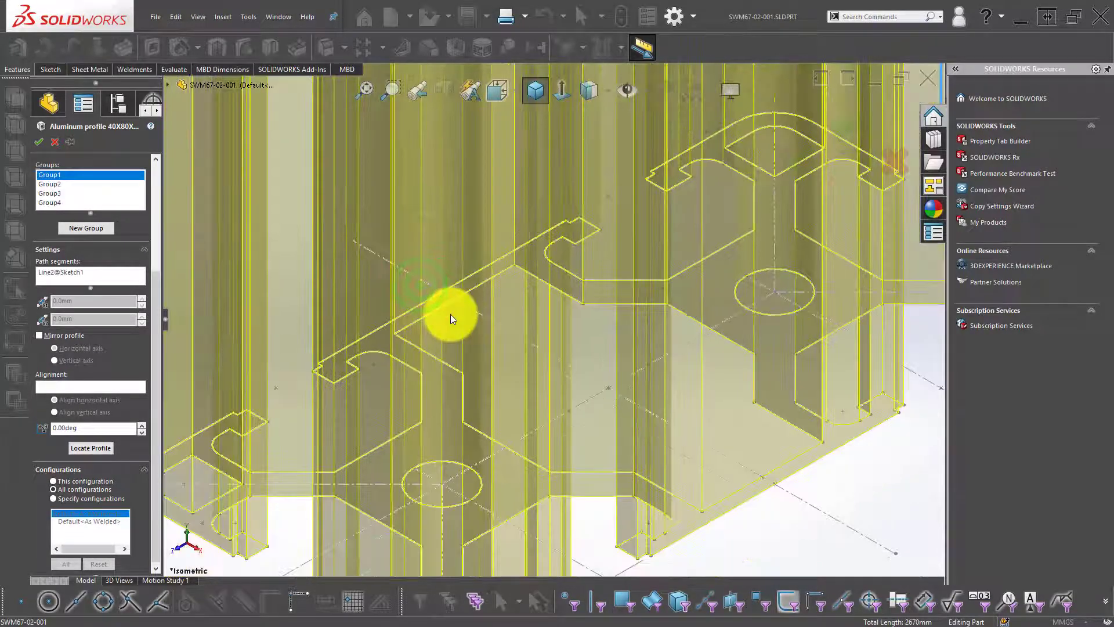
{"action": "scroll", "coordinate": [444, 301], "scroll_direction": "up", "scroll_amount": 3}
{"action": "scroll", "coordinate": [460, 294], "scroll_direction": "up", "scroll_amount": 2}
{"action": "scroll", "coordinate": [368, 328], "scroll_direction": "up", "scroll_amount": 2}
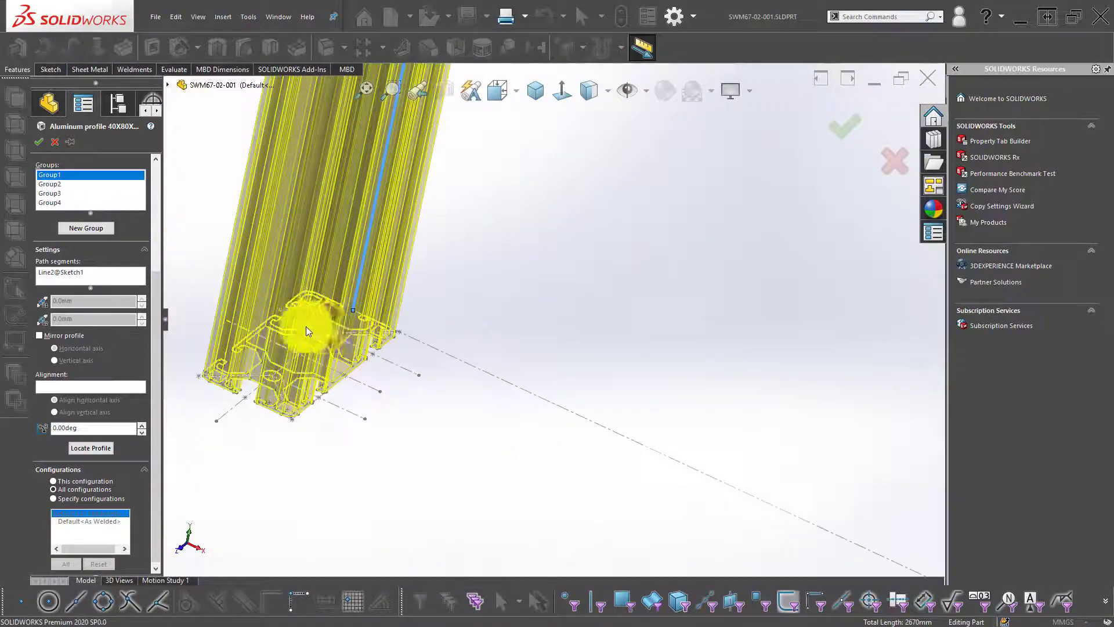
{"action": "scroll", "coordinate": [303, 324], "scroll_direction": "up", "scroll_amount": 2}
{"action": "scroll", "coordinate": [290, 331], "scroll_direction": "down", "scroll_amount": 2}
{"action": "scroll", "coordinate": [318, 334], "scroll_direction": "up", "scroll_amount": 3}
{"action": "scroll", "coordinate": [336, 328], "scroll_direction": "down", "scroll_amount": 2}
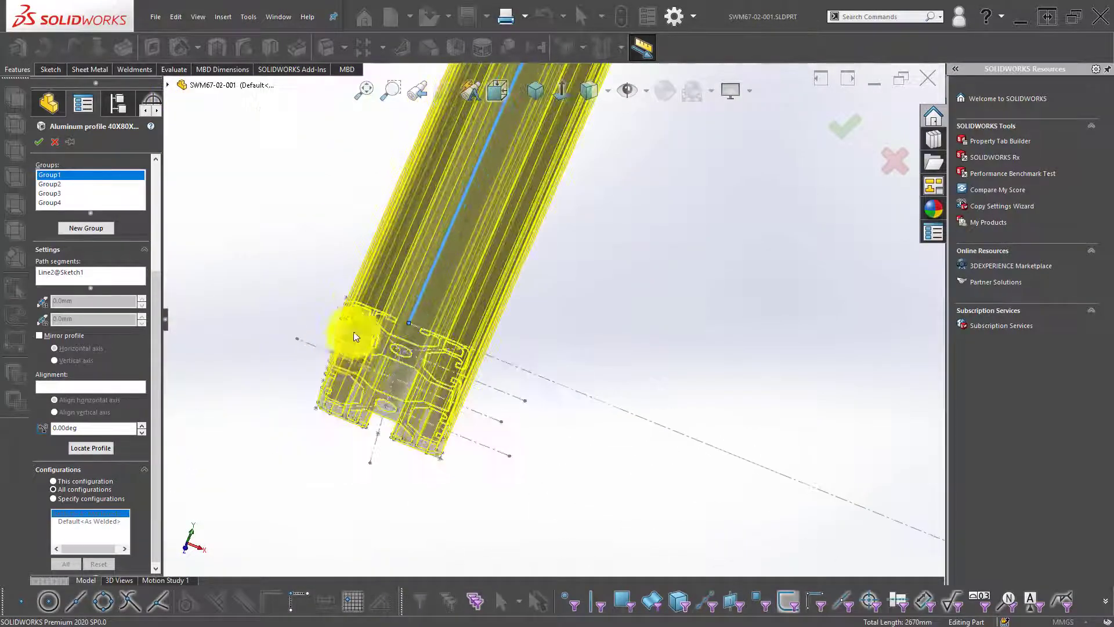
{"action": "scroll", "coordinate": [346, 351], "scroll_direction": "down", "scroll_amount": 1}
{"action": "mouse_move", "coordinate": [346, 350]}
{"action": "middle_mouse_down"}
{"action": "mouse_move", "coordinate": [367, 348]}
{"action": "mouse_move", "coordinate": [372, 381]}
{"action": "middle_mouse_up"}
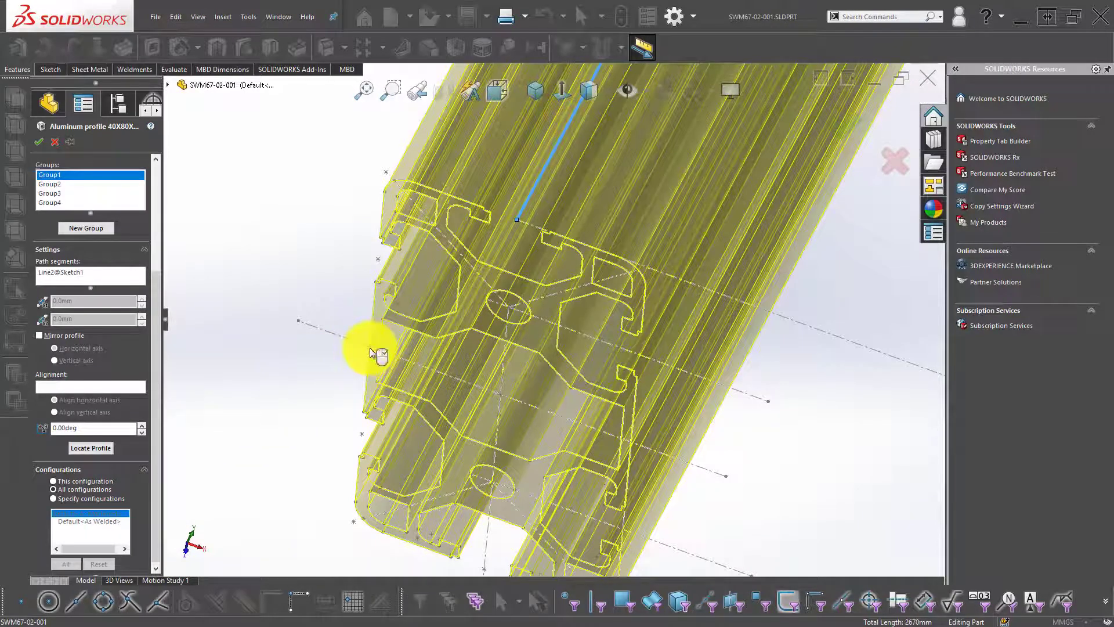
{"action": "left_click", "coordinate": [92, 447]}
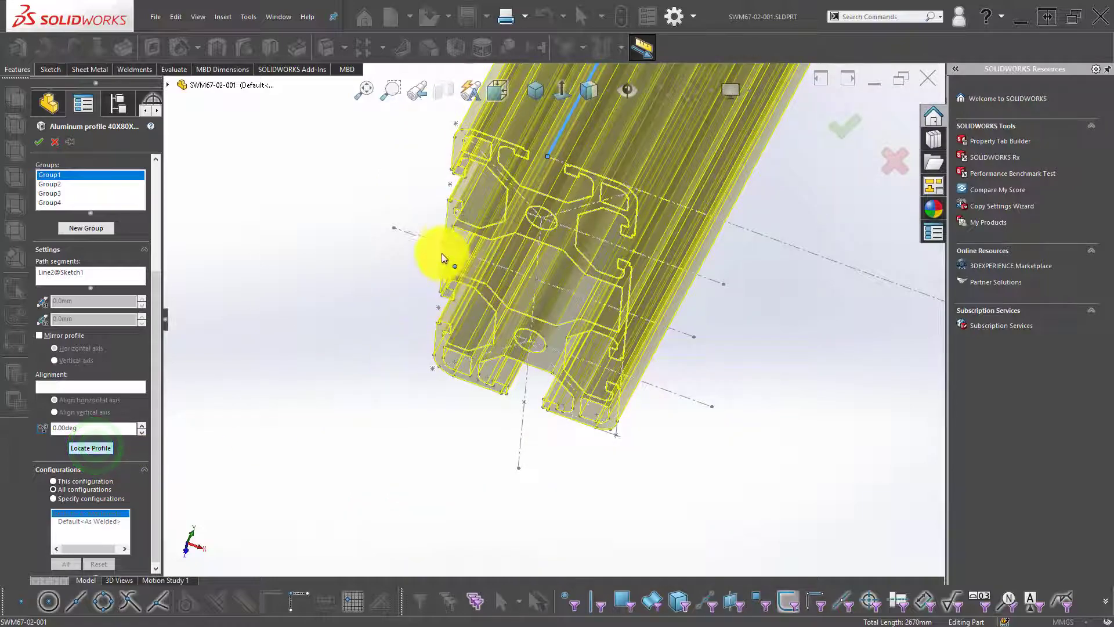
{"action": "left_click", "coordinate": [445, 246]}
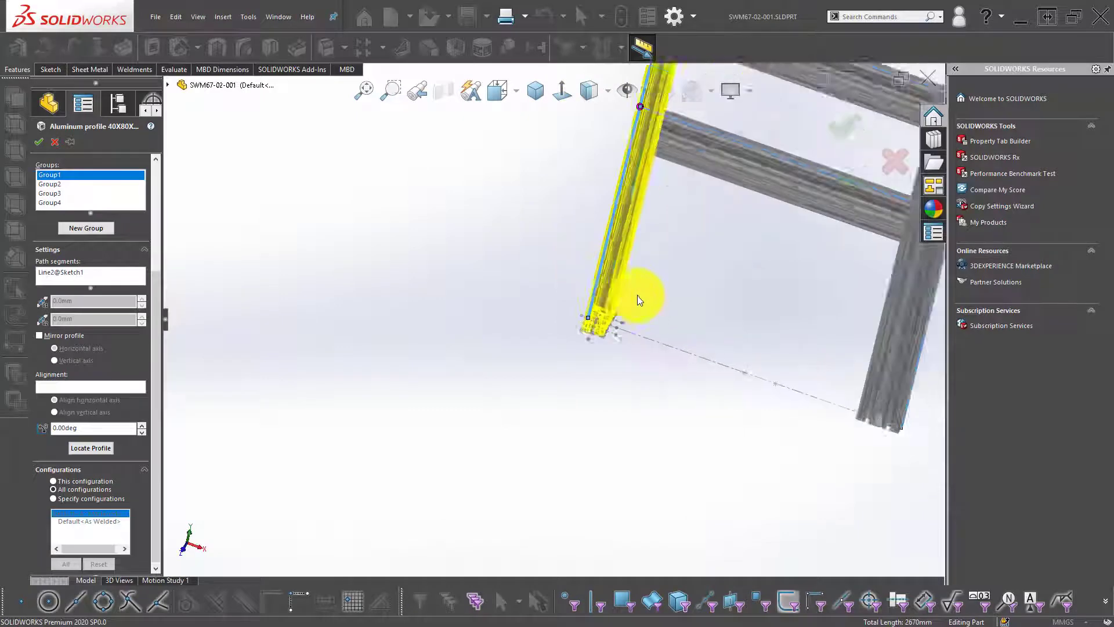
- Rotate the second profile group to 0° and set its pierce point, then confirm the feature
{"action": "left_click", "coordinate": [63, 185]}
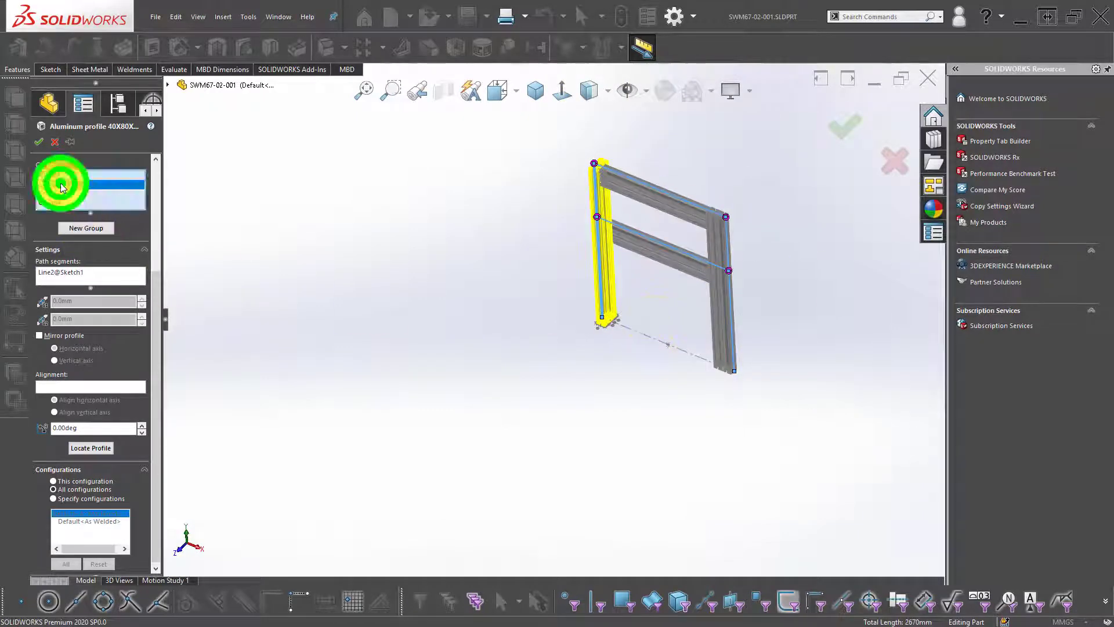
{"action": "left_click", "coordinate": [95, 448]}
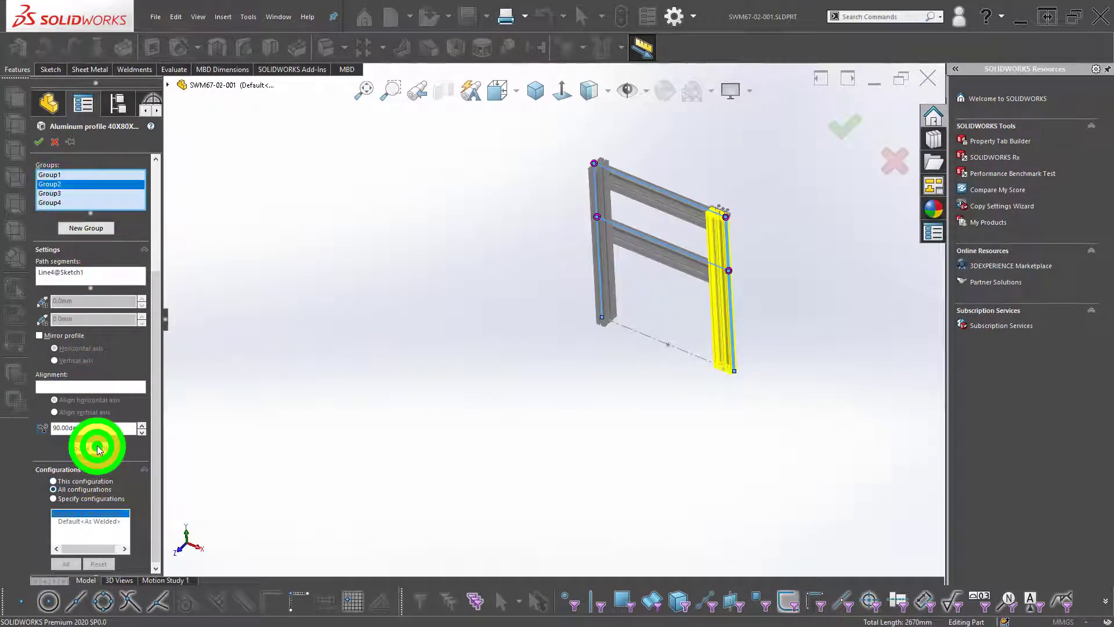
{"action": "double_click", "coordinate": [93, 428]}
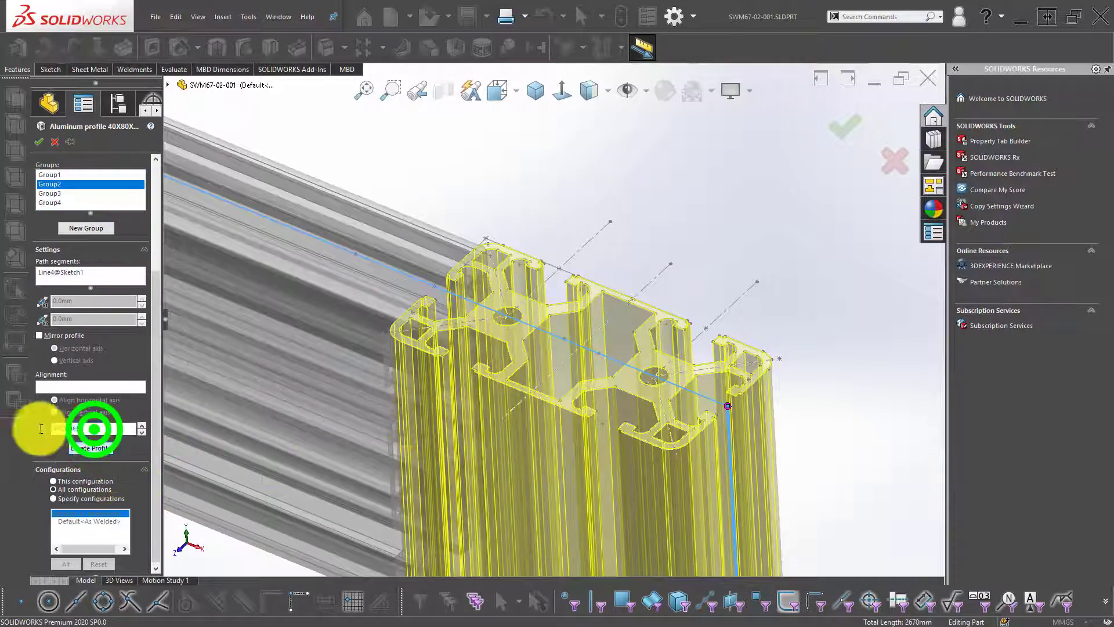
{"action": "type", "text": "0"}
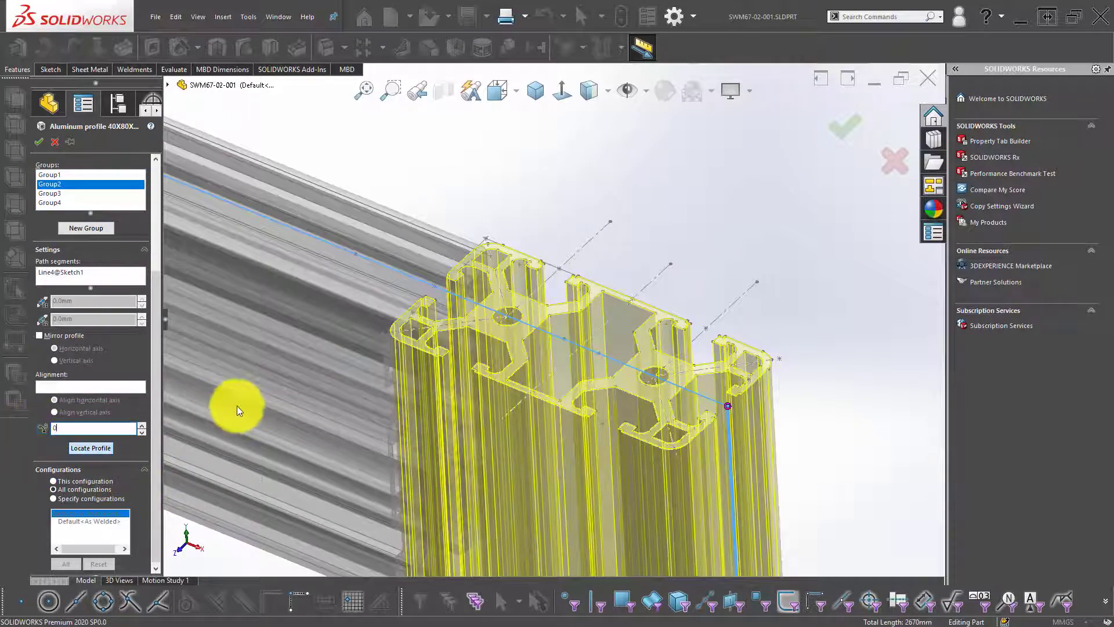
{"action": "key", "text": "Return"}
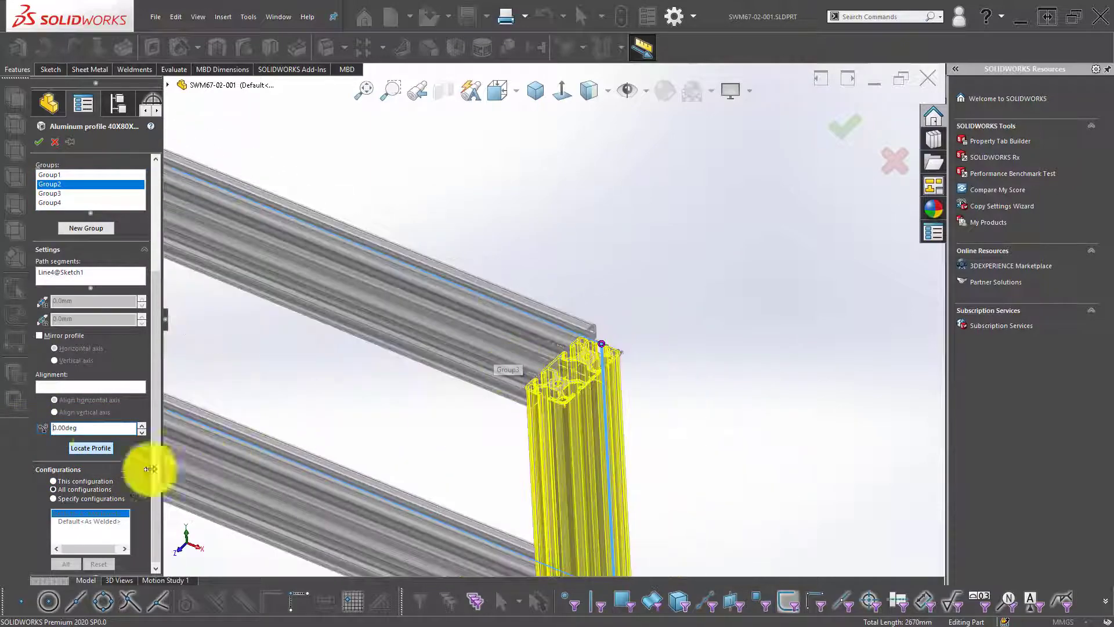
{"action": "left_click", "coordinate": [99, 447]}
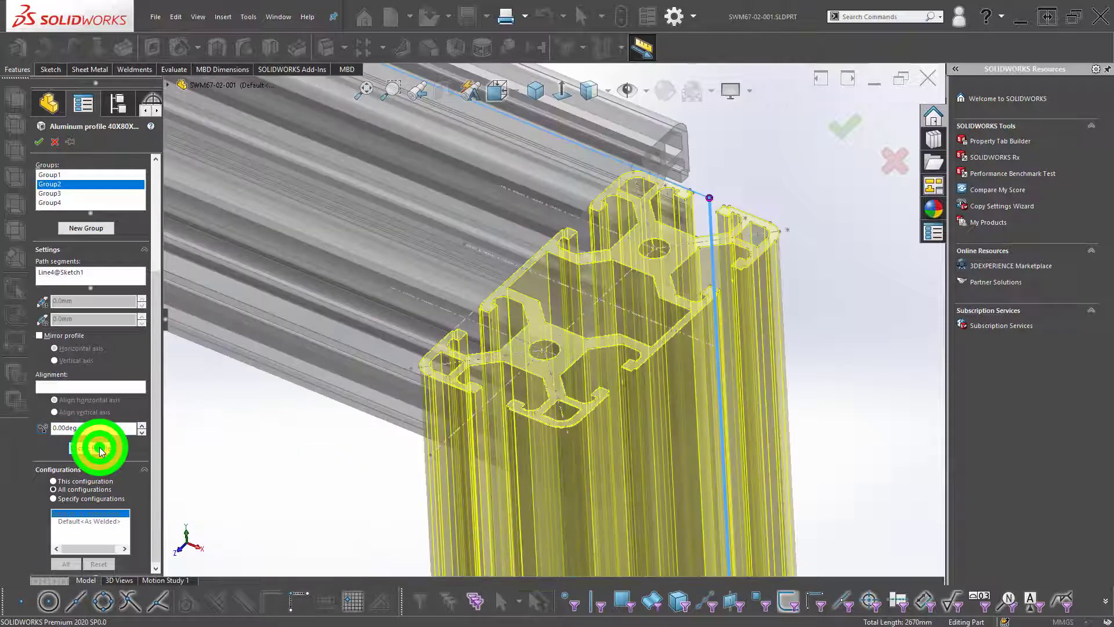
{"action": "left_click", "coordinate": [678, 332]}
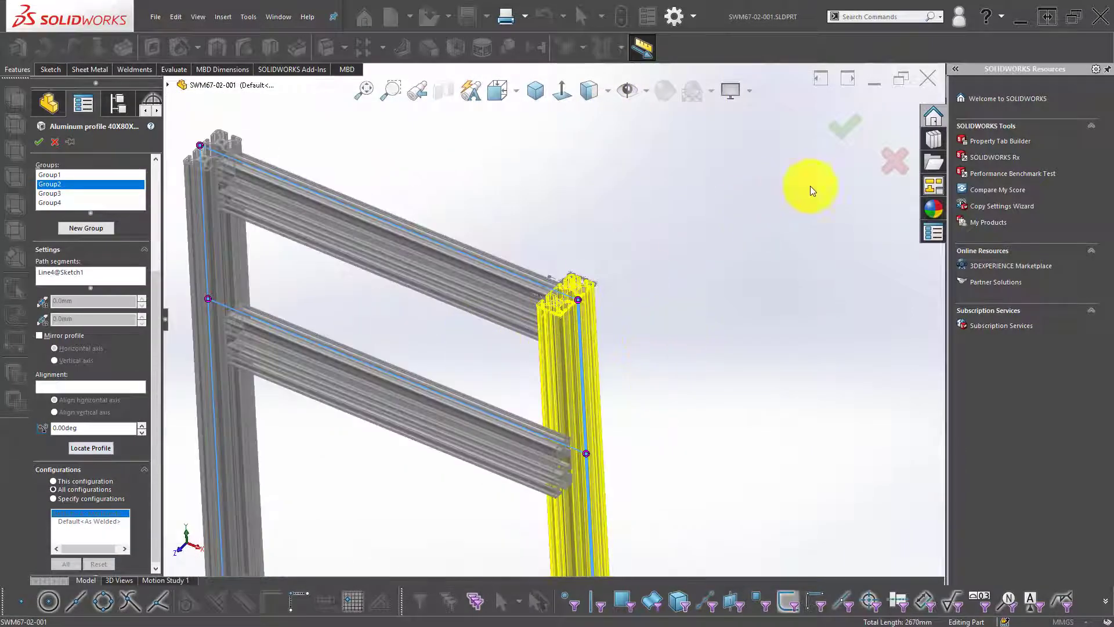
{"action": "left_click", "coordinate": [845, 129]}
{"action": "left_click", "coordinate": [610, 178]}
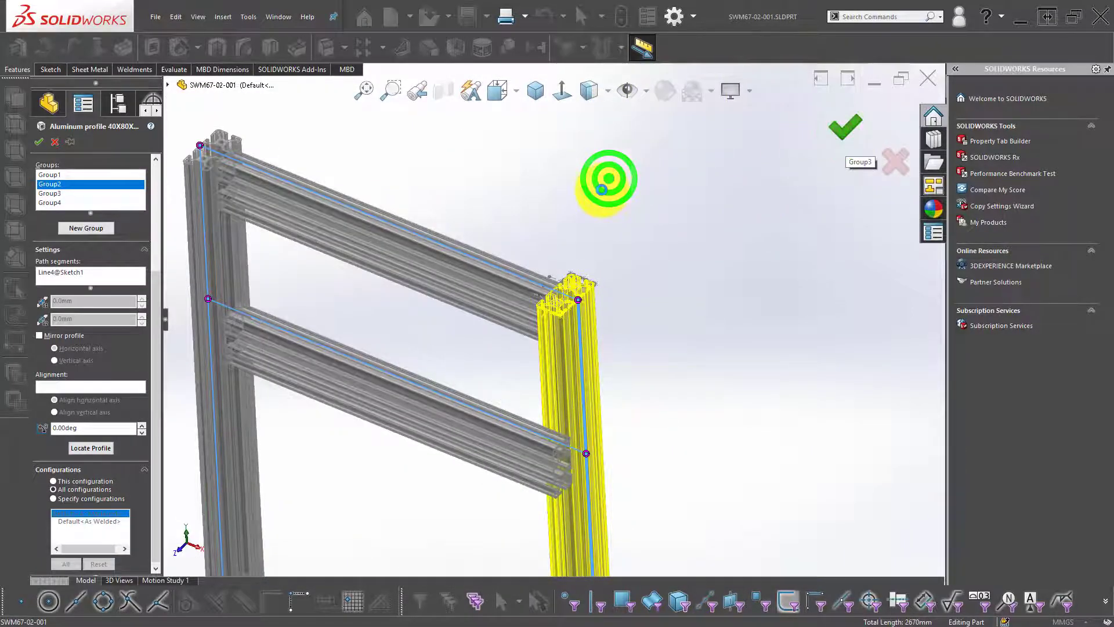
{"action": "mouse_move", "coordinate": [405, 179]}
{"action": "middle_mouse_down"}
{"action": "mouse_move", "coordinate": [277, 147]}
{"action": "mouse_move", "coordinate": [209, 155]}
{"action": "mouse_move", "coordinate": [232, 218]}
{"action": "mouse_move", "coordinate": [51, 286]}
{"action": "middle_mouse_up"}
- Reopen the Aluminum profile and relocate Group3 and Group4 to the chosen sketch point
{"action": "left_click", "coordinate": [67, 292]}
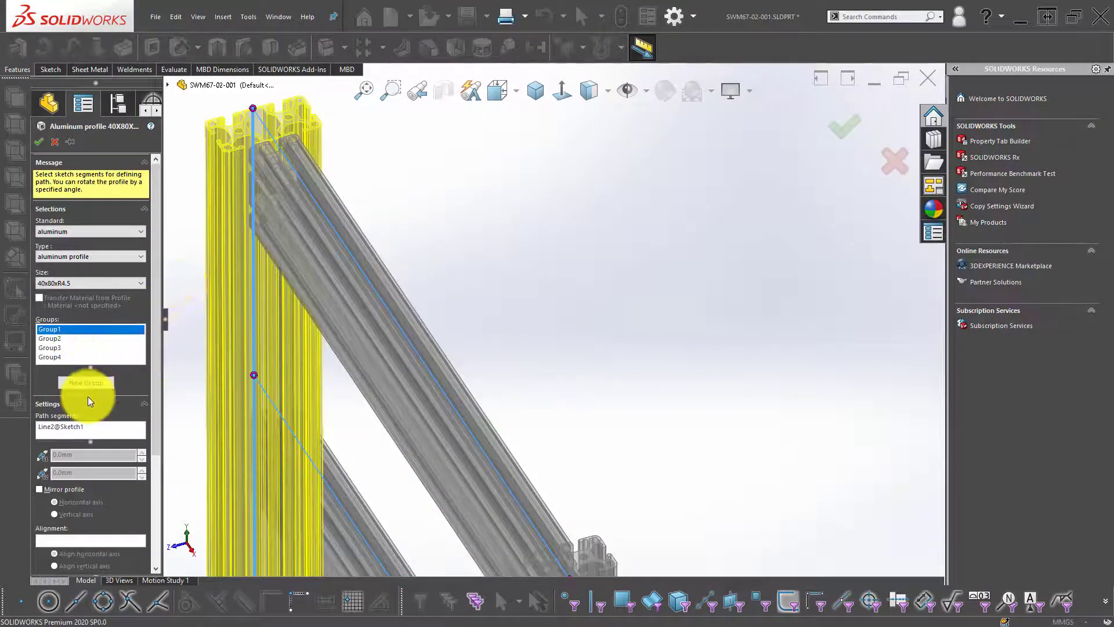
{"action": "left_click", "coordinate": [61, 348]}
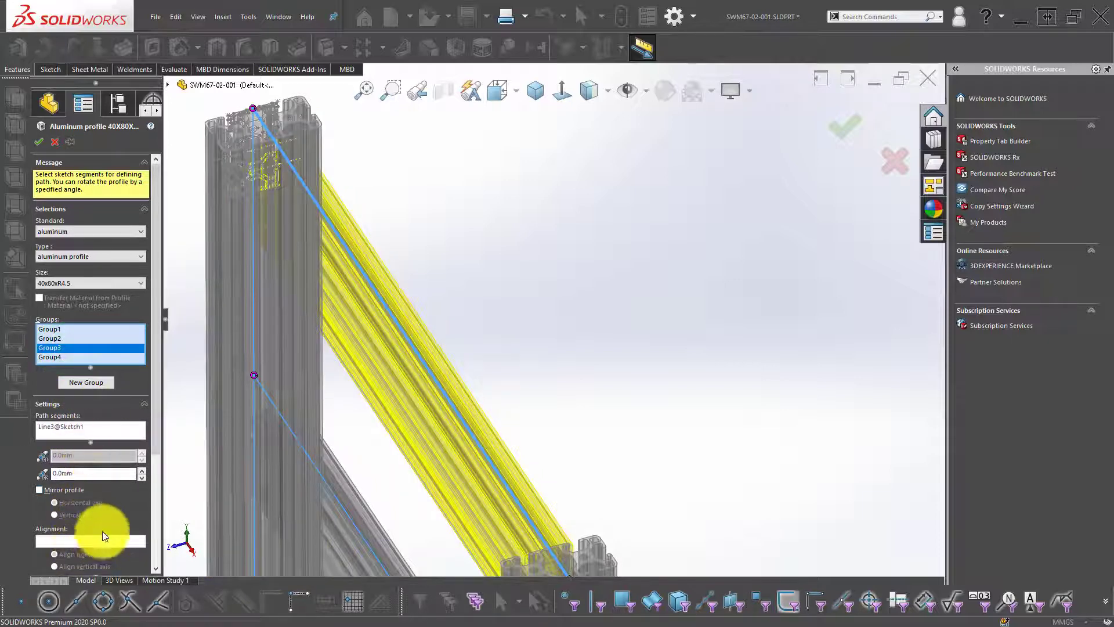
{"action": "left_click", "coordinate": [154, 436]}
{"action": "left_click", "coordinate": [88, 517]}
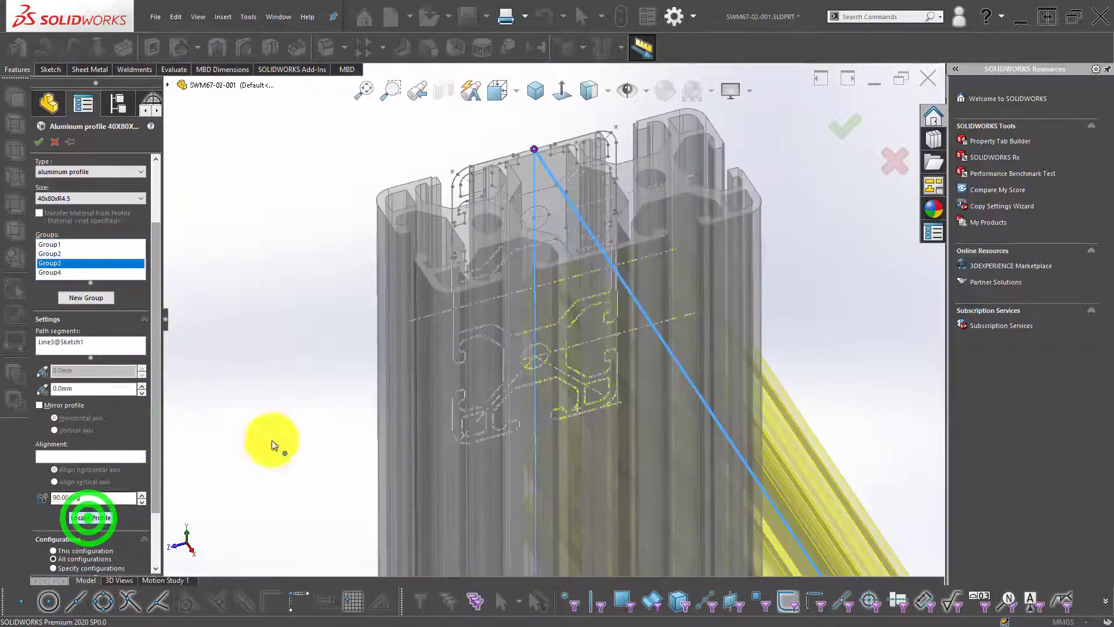
{"action": "left_click", "coordinate": [615, 128]}
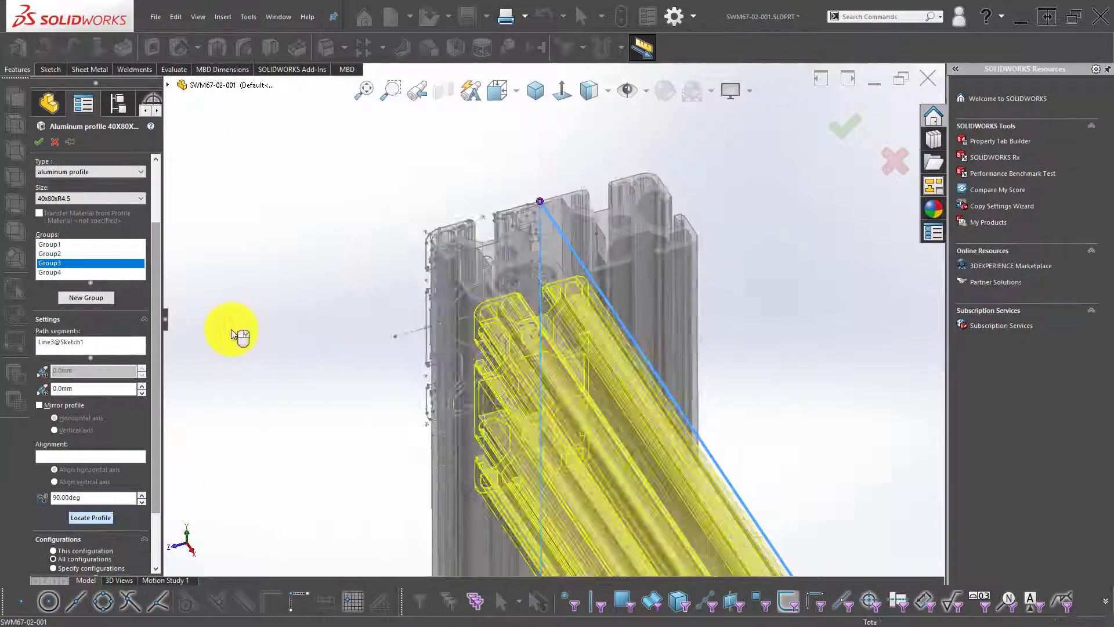
{"action": "left_click", "coordinate": [154, 337]}
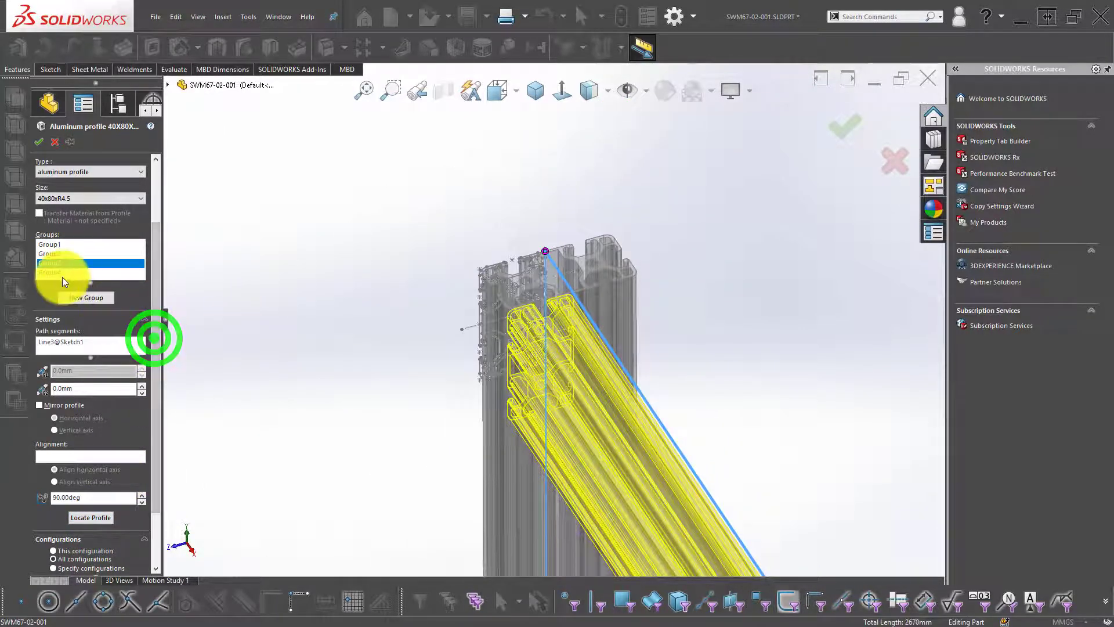
{"action": "left_click", "coordinate": [62, 272]}
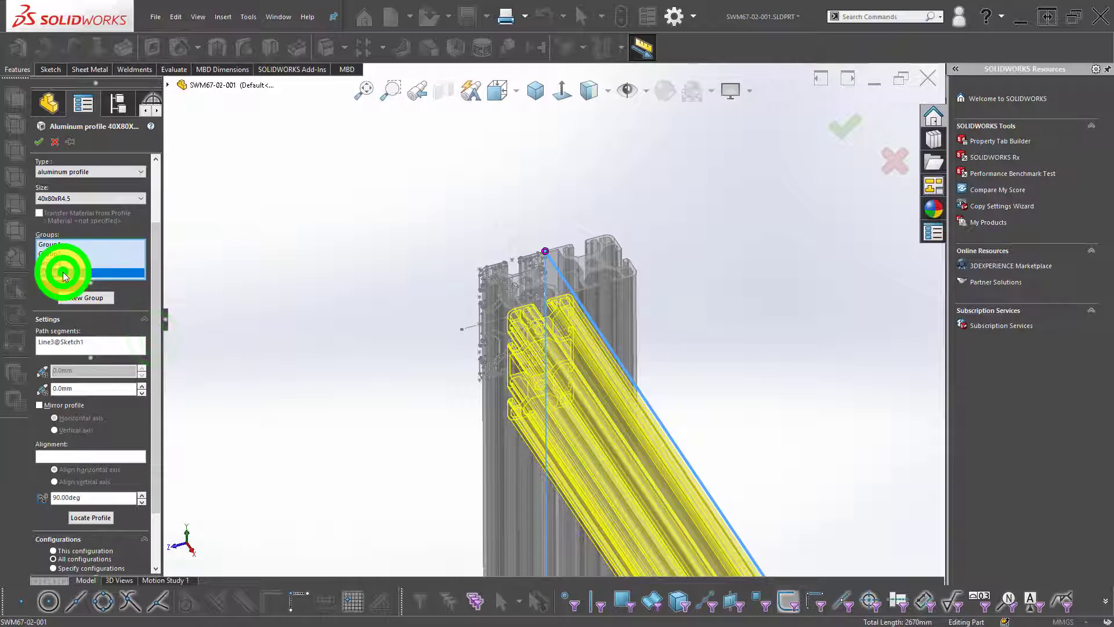
{"action": "left_click", "coordinate": [91, 517]}
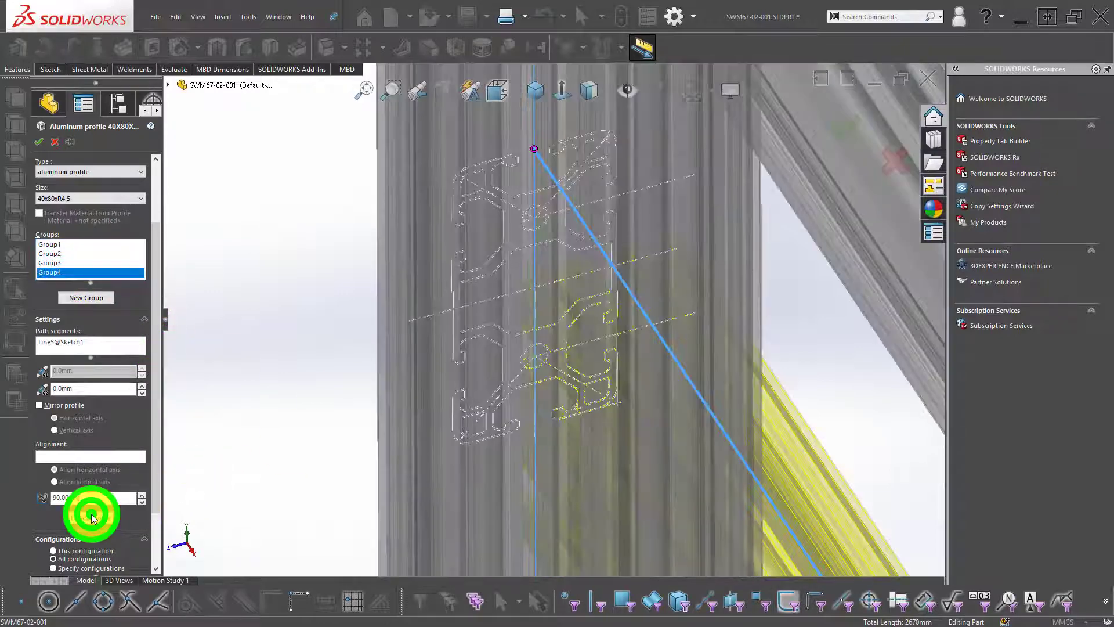
{"action": "left_click", "coordinate": [615, 128]}
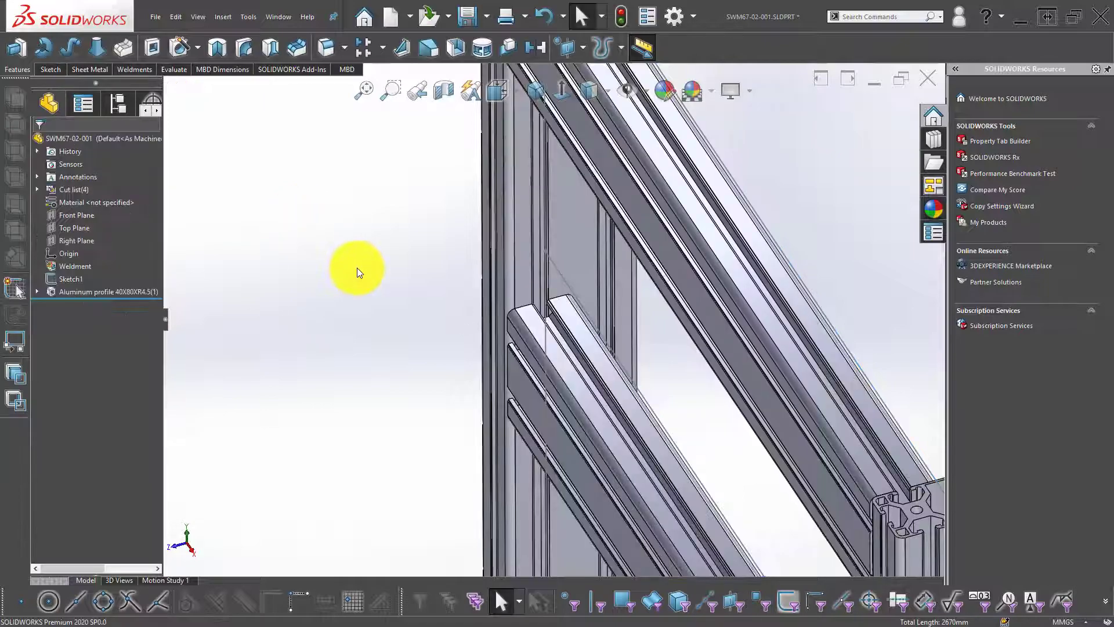
- Save the finished frame part and view it isometrically
{"action": "mouse_move", "coordinate": [357, 267]}
{"action": "middle_mouse_down"}
{"action": "mouse_move", "coordinate": [507, 316]}
{"action": "mouse_move", "coordinate": [423, 269]}
{"action": "middle_mouse_up"}
{"action": "left_click", "coordinate": [467, 16]}
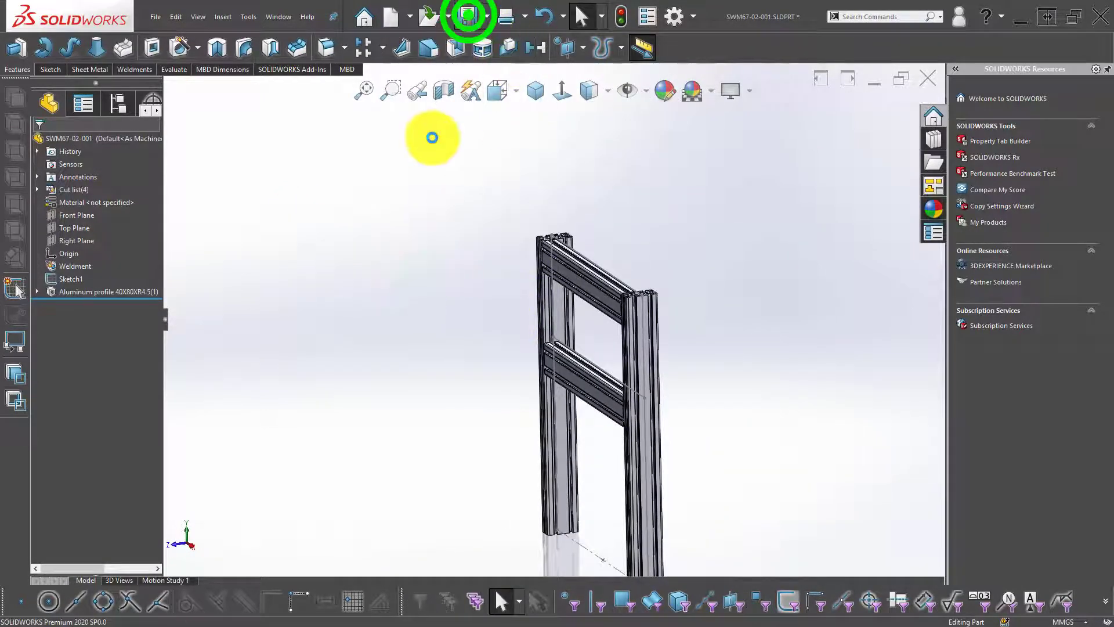
{"action": "left_click", "coordinate": [432, 138]}
{"action": "left_click", "coordinate": [533, 89]}
{"action": "left_click", "coordinate": [366, 259]}
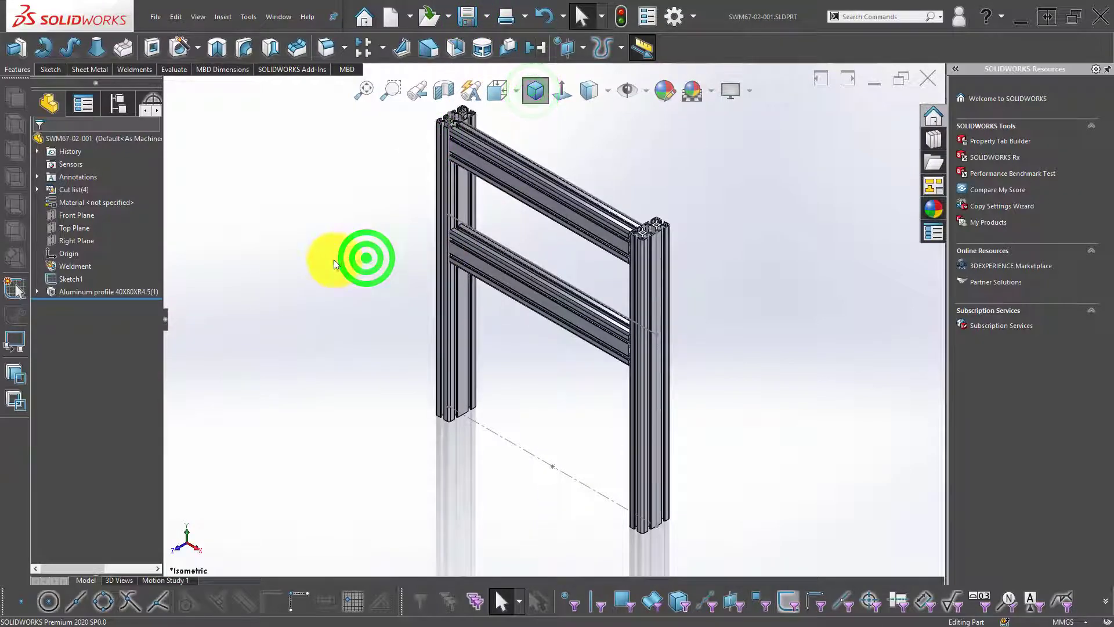
- Return to Assem1 and orient it isometrically to see the whole base plate
{"action": "left_click", "coordinate": [16, 289]}
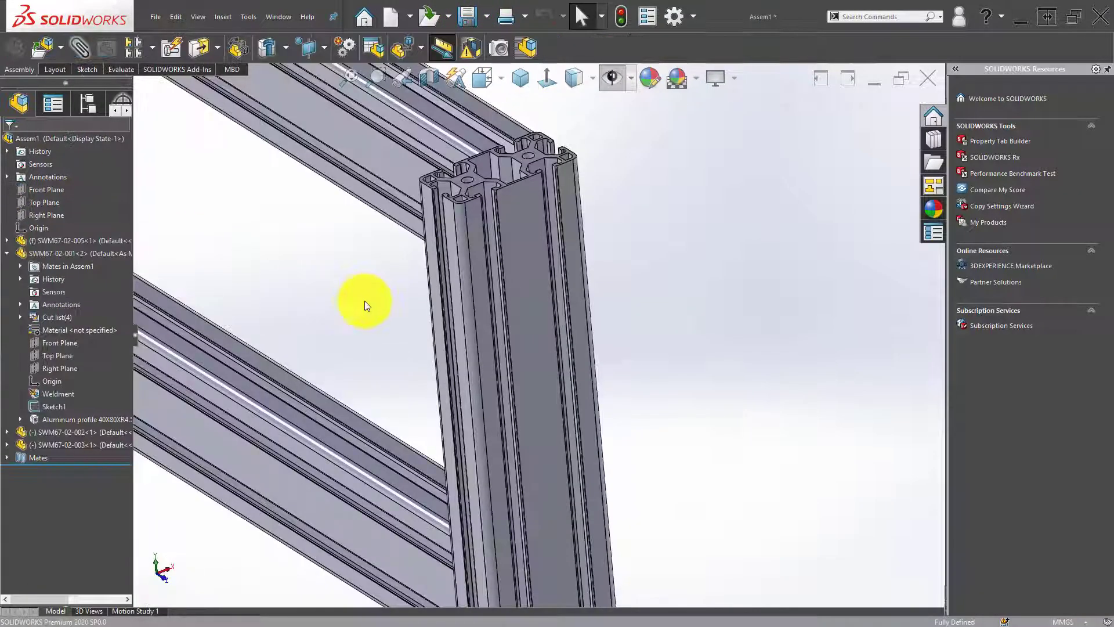
{"action": "left_click", "coordinate": [364, 300]}
{"action": "scroll", "coordinate": [436, 340], "scroll_direction": "up", "scroll_amount": 5}
{"action": "mouse_move", "coordinate": [450, 348]}
{"action": "middle_mouse_down"}
{"action": "mouse_move", "coordinate": [478, 353]}
{"action": "mouse_move", "coordinate": [440, 355]}
{"action": "mouse_move", "coordinate": [455, 348]}
{"action": "mouse_move", "coordinate": [532, 396]}
{"action": "middle_mouse_up"}
{"action": "scroll", "coordinate": [551, 383], "scroll_direction": "up", "scroll_amount": 2}
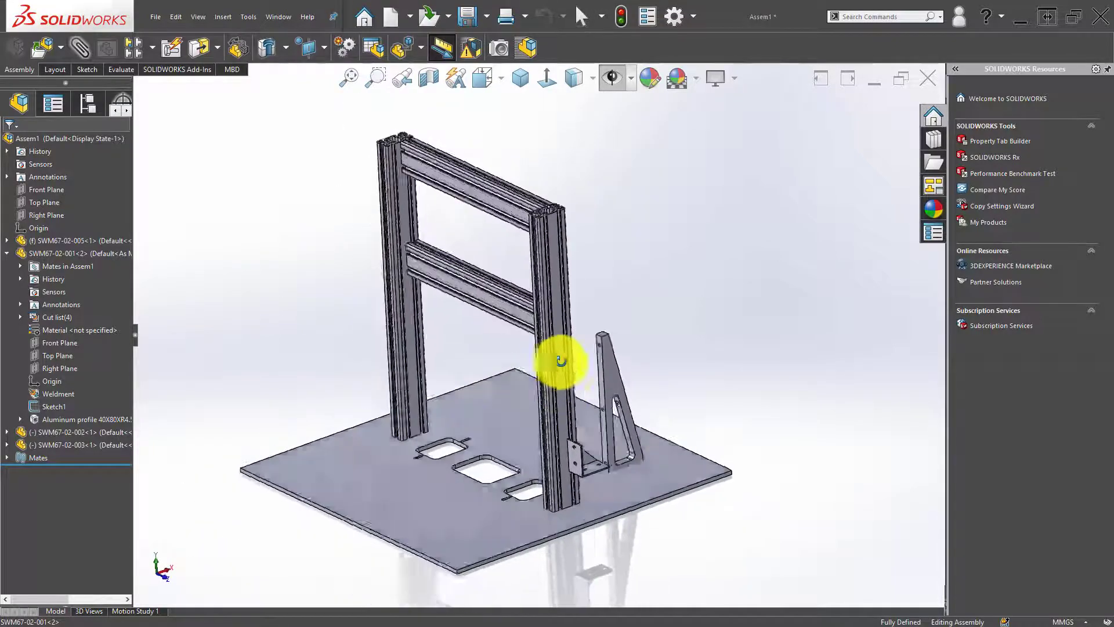
{"action": "mouse_move", "coordinate": [562, 360]}
{"action": "middle_mouse_down"}
{"action": "mouse_move", "coordinate": [681, 336]}
{"action": "mouse_move", "coordinate": [619, 311]}
{"action": "middle_mouse_up"}
{"action": "left_click", "coordinate": [524, 72]}
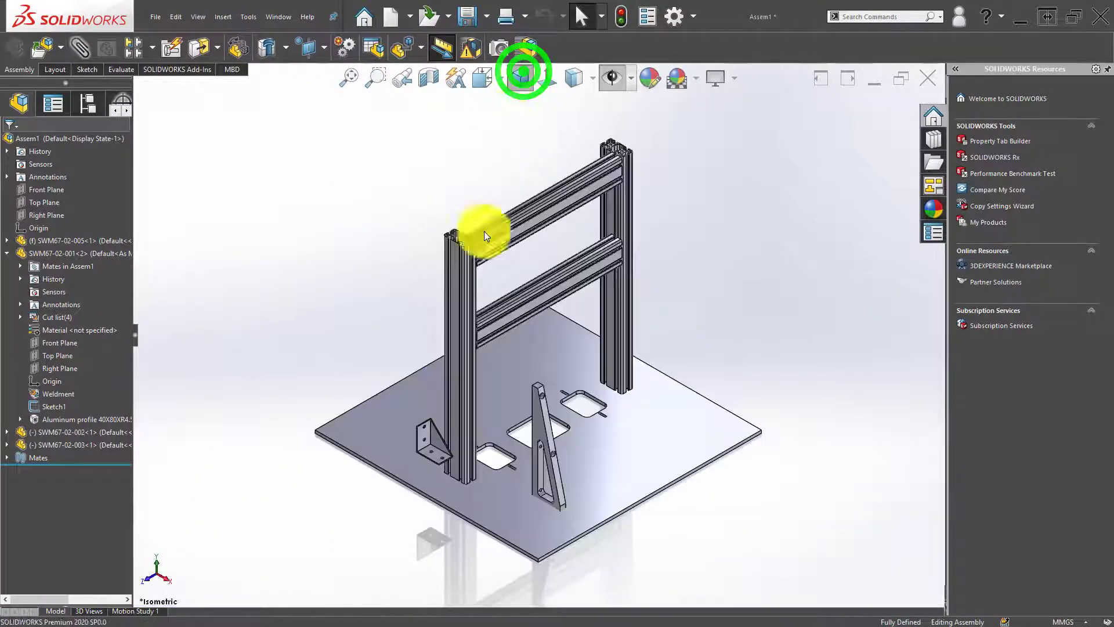
- Move the triangular gusset and flip it up against the aluminium profile
{"action": "mouse_move", "coordinate": [539, 429]}
{"action": "left_mouse_down"}
{"action": "mouse_move", "coordinate": [378, 380]}
{"action": "mouse_move", "coordinate": [384, 357]}
{"action": "mouse_move", "coordinate": [364, 353]}
{"action": "left_mouse_up"}
{"action": "scroll", "coordinate": [371, 355], "scroll_direction": "down", "scroll_amount": 5}
{"action": "left_click", "coordinate": [352, 361]}
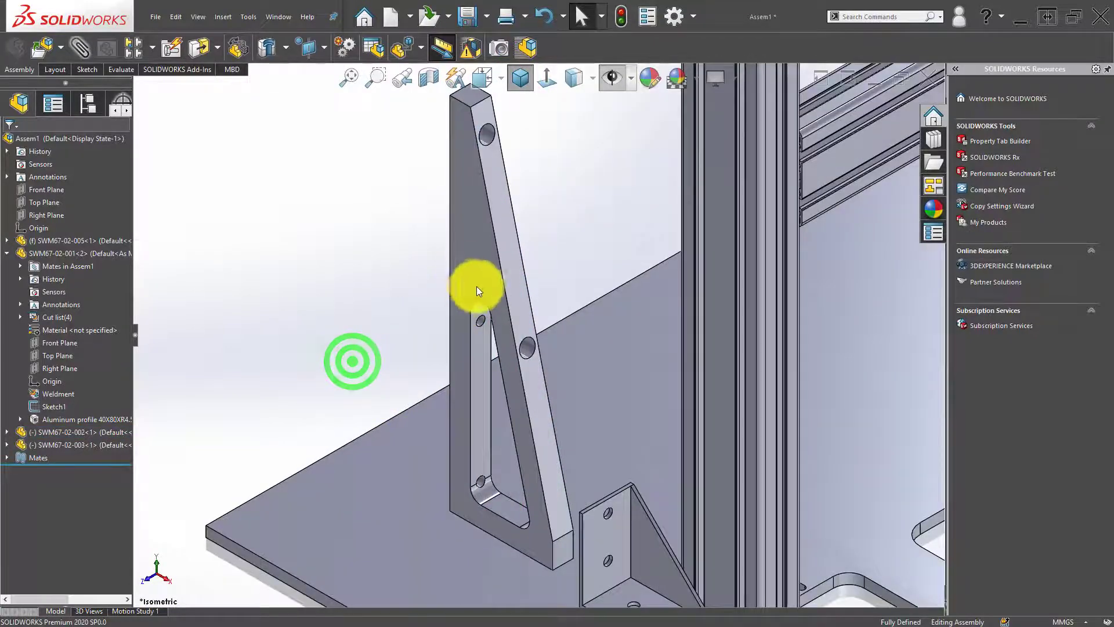
{"action": "scroll", "coordinate": [522, 296], "scroll_direction": "up", "scroll_amount": 5}
{"action": "middle_click_drag", "start_coordinate": [537, 298], "coordinate": [579, 391]}
{"action": "scroll", "coordinate": [510, 299], "scroll_direction": "down", "scroll_amount": 5}
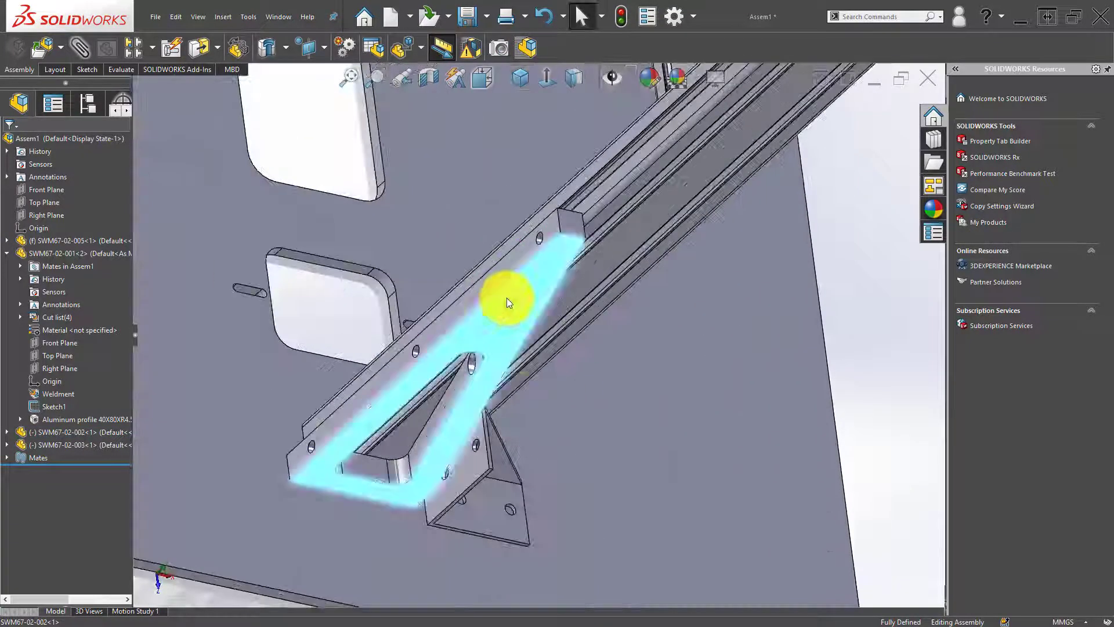
{"action": "right_click", "coordinate": [506, 297]}
{"action": "left_click", "coordinate": [544, 405]}
{"action": "mouse_move", "coordinate": [496, 340]}
{"action": "middle_mouse_down"}
{"action": "mouse_move", "coordinate": [463, 386]}
{"action": "mouse_move", "coordinate": [567, 356]}
{"action": "middle_mouse_up"}
{"action": "left_click_drag", "start_coordinate": [562, 359], "coordinate": [426, 431]}
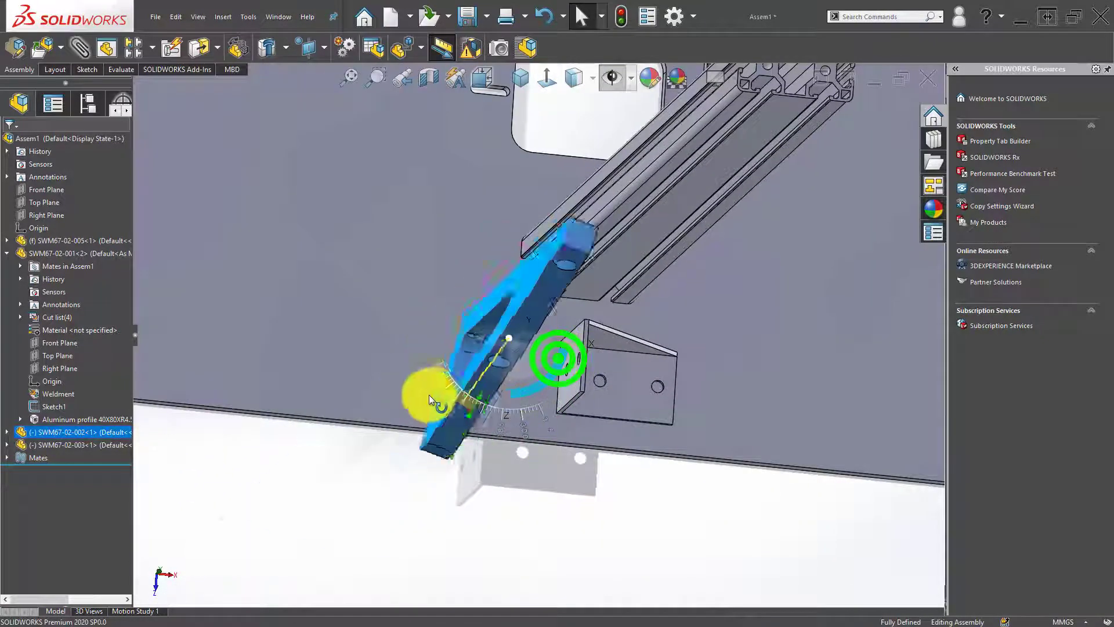
{"action": "left_click", "coordinate": [429, 496]}
- Mate a gusset face to the aluminium profile face
{"action": "mouse_move", "coordinate": [559, 338]}
{"action": "middle_mouse_down"}
{"action": "mouse_move", "coordinate": [550, 412]}
{"action": "mouse_move", "coordinate": [510, 267]}
{"action": "mouse_move", "coordinate": [513, 210]}
{"action": "mouse_move", "coordinate": [471, 160]}
{"action": "middle_mouse_up"}
{"action": "scroll", "coordinate": [452, 191], "scroll_direction": "down", "scroll_amount": 3}
{"action": "left_click", "coordinate": [452, 190]}
{"action": "middle_click_drag", "start_coordinate": [499, 263], "coordinate": [492, 195]}
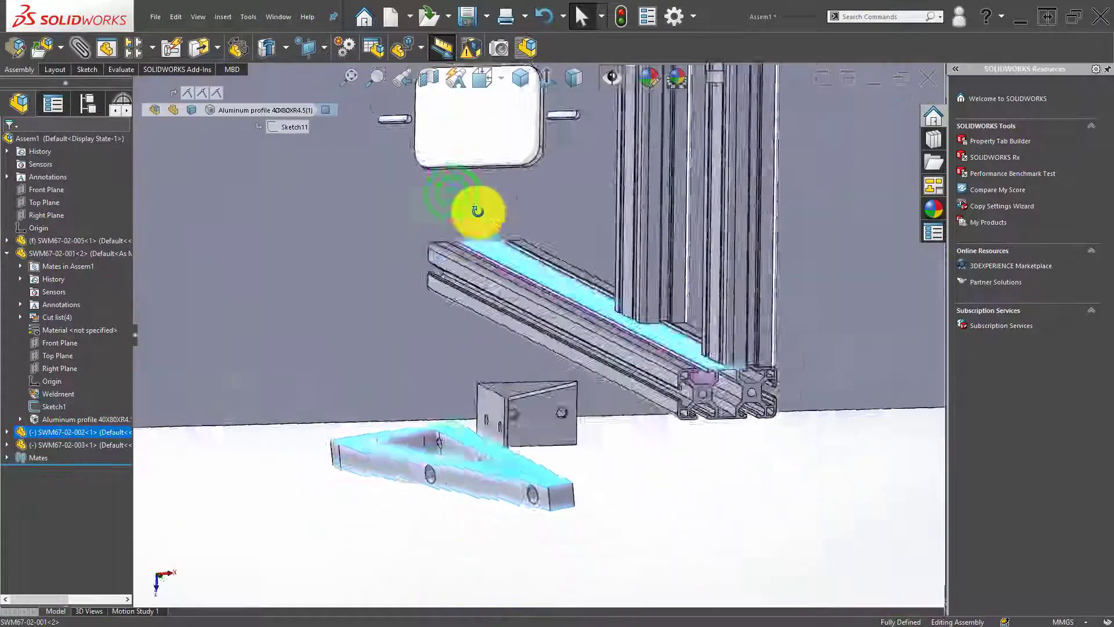
{"action": "left_click", "coordinate": [523, 284], "text": "ctrl"}
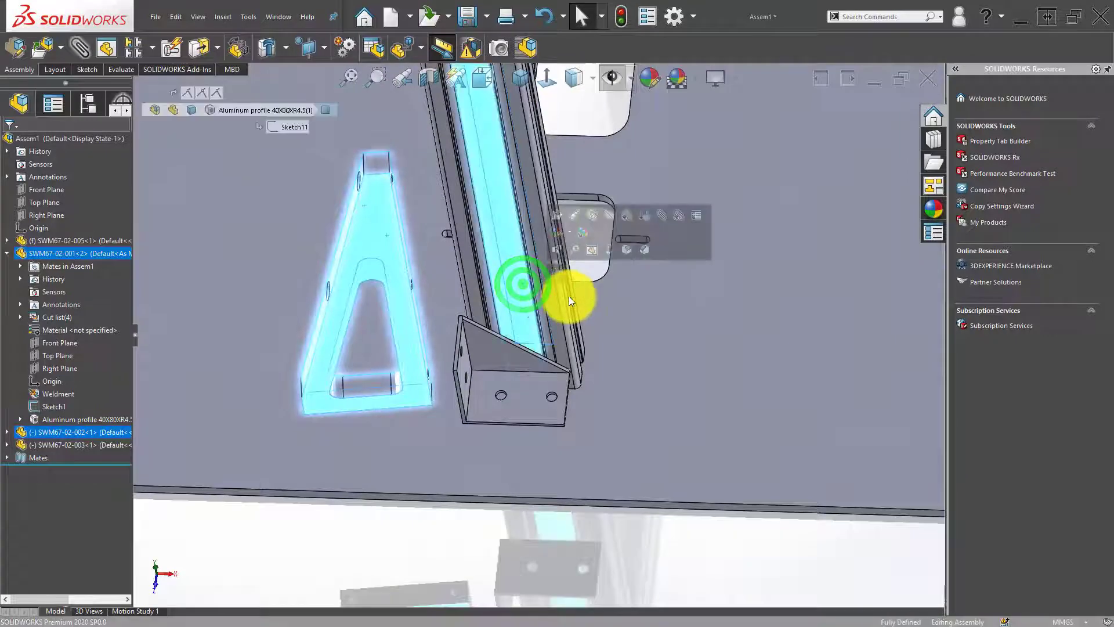
{"action": "left_click", "coordinate": [555, 273]}
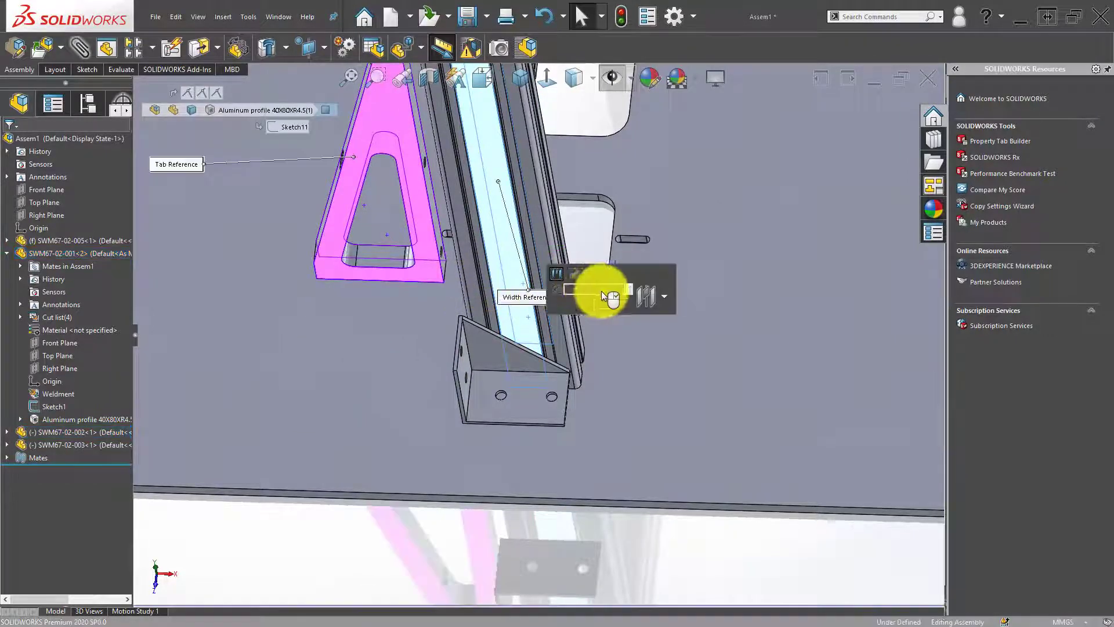
{"action": "left_click", "coordinate": [573, 272]}
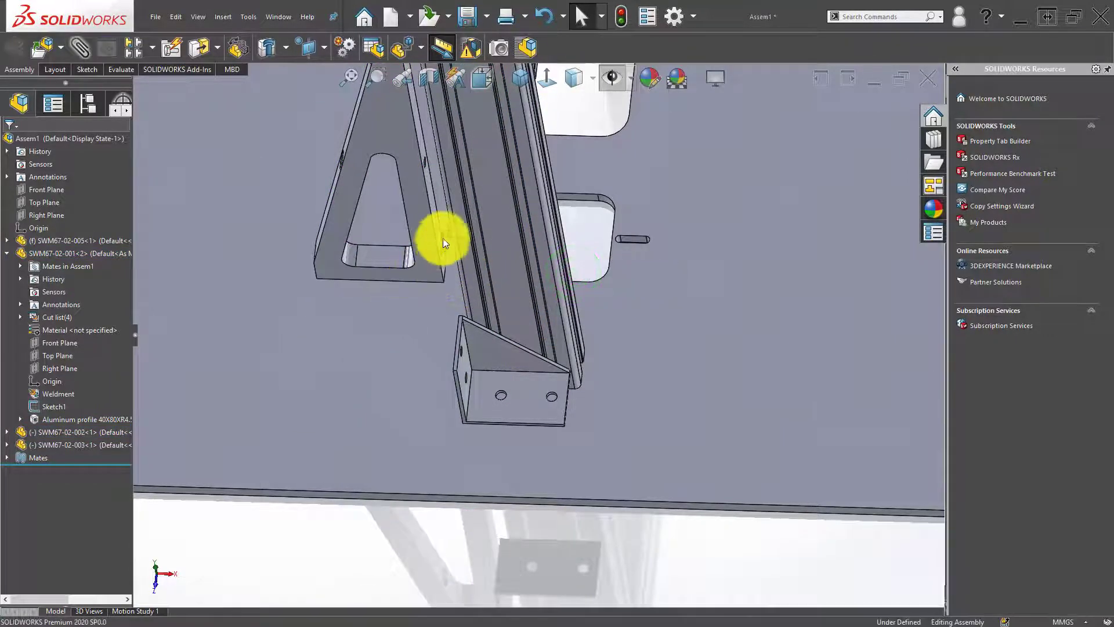
- Mate the gusset edge into the profile's long groove face
{"action": "scroll", "coordinate": [443, 238], "scroll_direction": "down", "scroll_amount": 2}
{"action": "left_click", "coordinate": [469, 256]}
{"action": "scroll", "coordinate": [482, 295], "scroll_direction": "down", "scroll_amount": 2}
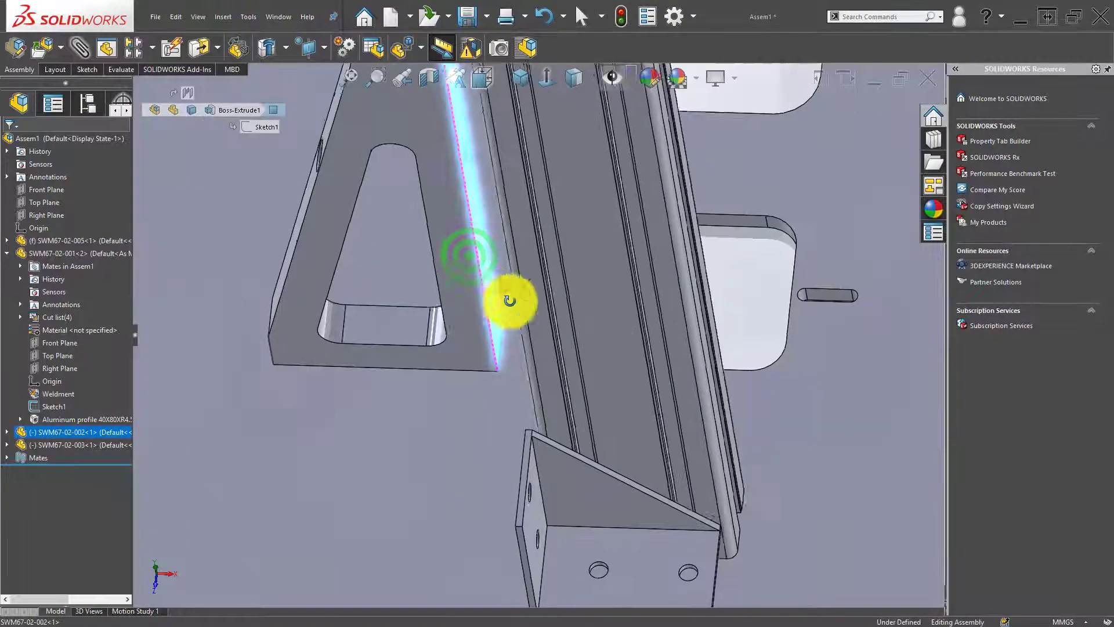
{"action": "middle_click_drag", "start_coordinate": [509, 301], "coordinate": [506, 323]}
{"action": "scroll", "coordinate": [467, 351], "scroll_direction": "down", "scroll_amount": 2}
{"action": "left_click", "coordinate": [469, 353]}
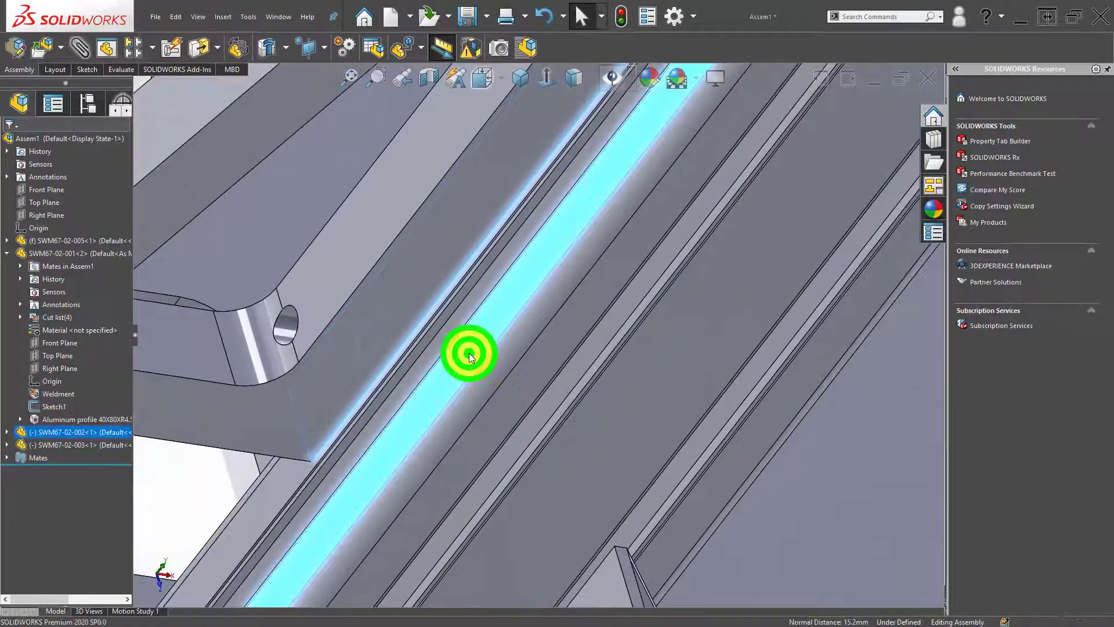
{"action": "left_click", "coordinate": [499, 340]}
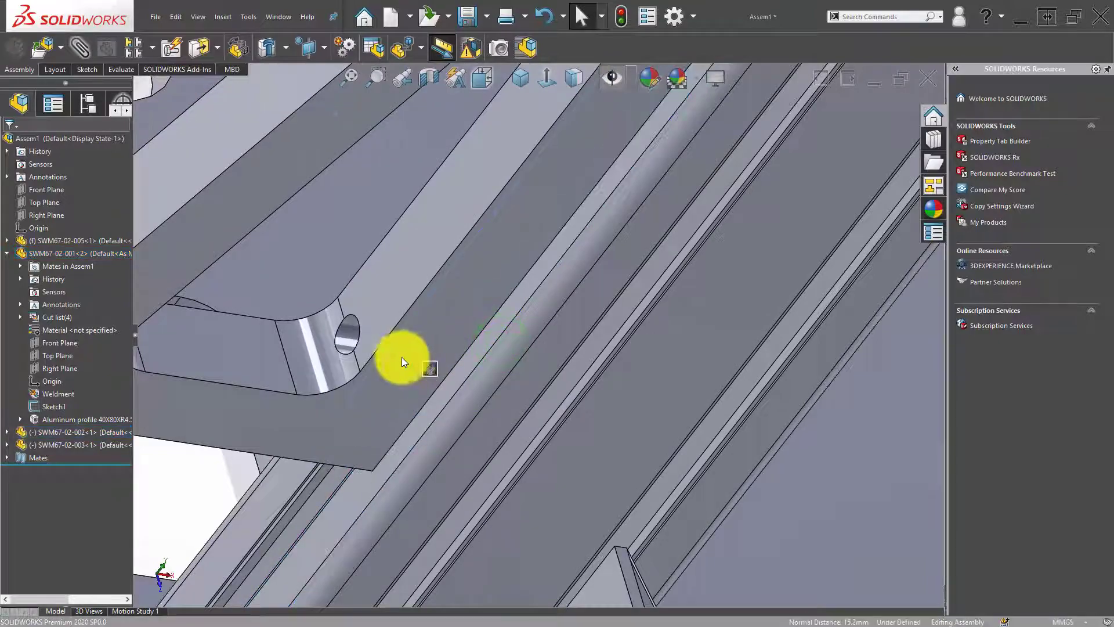
- Select gusset and base plate faces, then drag the bracket across the plate toward the profile
{"action": "scroll", "coordinate": [401, 359], "scroll_direction": "up", "scroll_amount": 3}
{"action": "scroll", "coordinate": [374, 363], "scroll_direction": "up", "scroll_amount": 2}
{"action": "mouse_move", "coordinate": [423, 312]}
{"action": "middle_mouse_down"}
{"action": "mouse_move", "coordinate": [423, 329]}
{"action": "mouse_move", "coordinate": [493, 244]}
{"action": "mouse_move", "coordinate": [416, 351]}
{"action": "mouse_move", "coordinate": [375, 457]}
{"action": "middle_mouse_up"}
{"action": "left_click", "coordinate": [424, 343]}
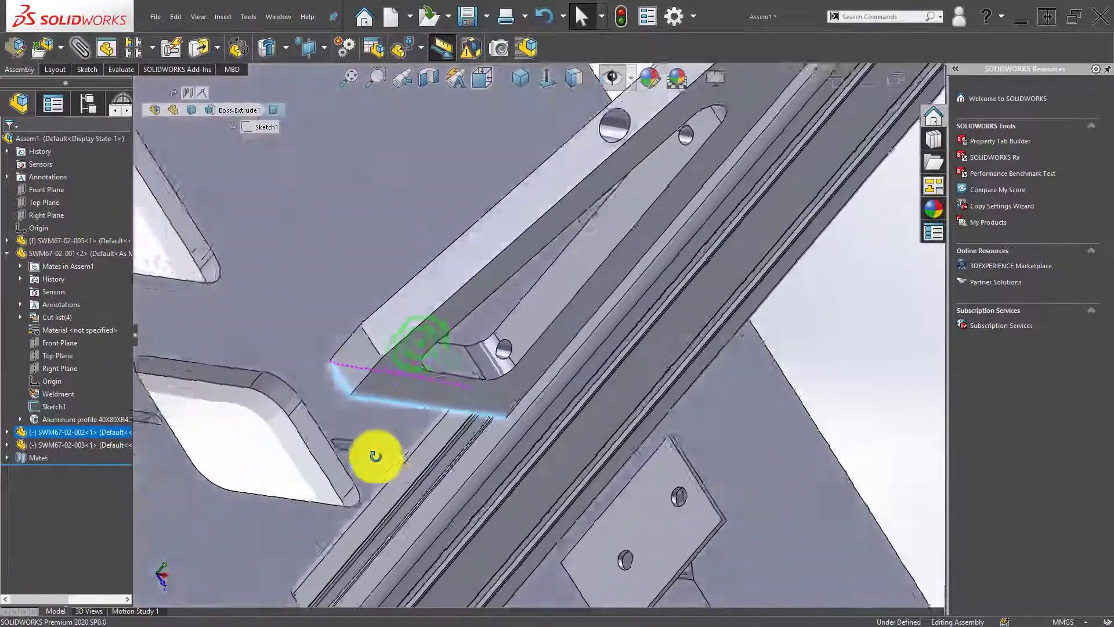
{"action": "scroll", "coordinate": [376, 456], "scroll_direction": "up", "scroll_amount": 5}
{"action": "left_click", "coordinate": [410, 451]}
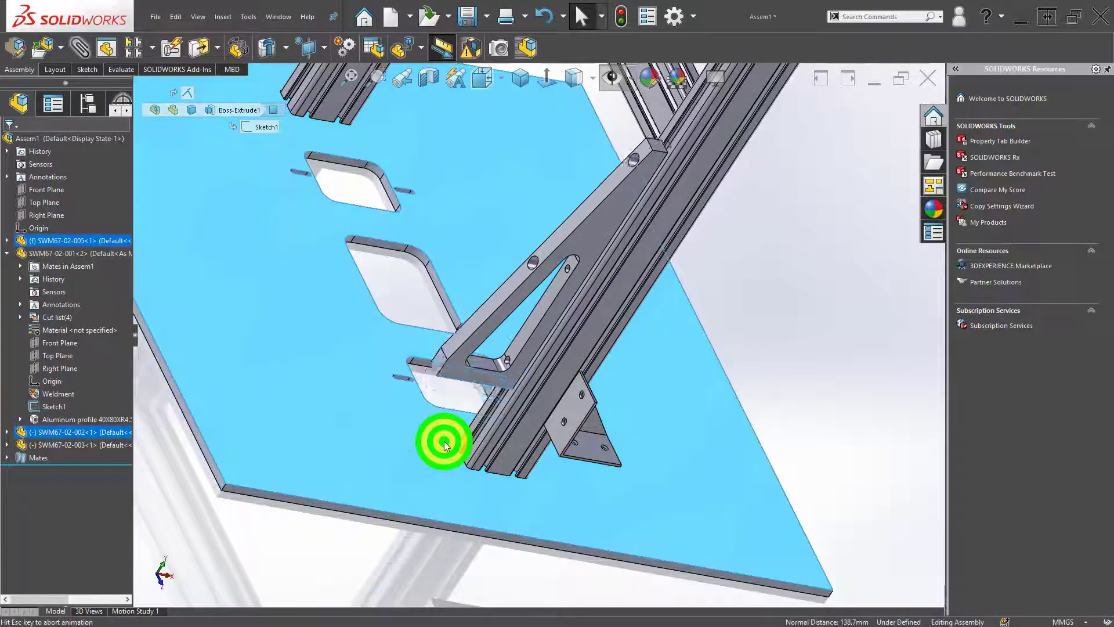
{"action": "middle_click_drag", "start_coordinate": [444, 441], "coordinate": [442, 442]}
{"action": "mouse_move", "coordinate": [569, 451]}
{"action": "middle_mouse_down"}
{"action": "mouse_move", "coordinate": [530, 406]}
{"action": "mouse_move", "coordinate": [465, 443]}
{"action": "middle_mouse_up"}
{"action": "scroll", "coordinate": [600, 444], "scroll_direction": "down", "scroll_amount": 3}
{"action": "mouse_move", "coordinate": [599, 436]}
{"action": "left_mouse_down"}
{"action": "mouse_move", "coordinate": [821, 454]}
{"action": "mouse_move", "coordinate": [966, 448]}
{"action": "mouse_move", "coordinate": [784, 427]}
{"action": "left_mouse_up"}
{"action": "scroll", "coordinate": [634, 372], "scroll_direction": "down", "scroll_amount": 5}
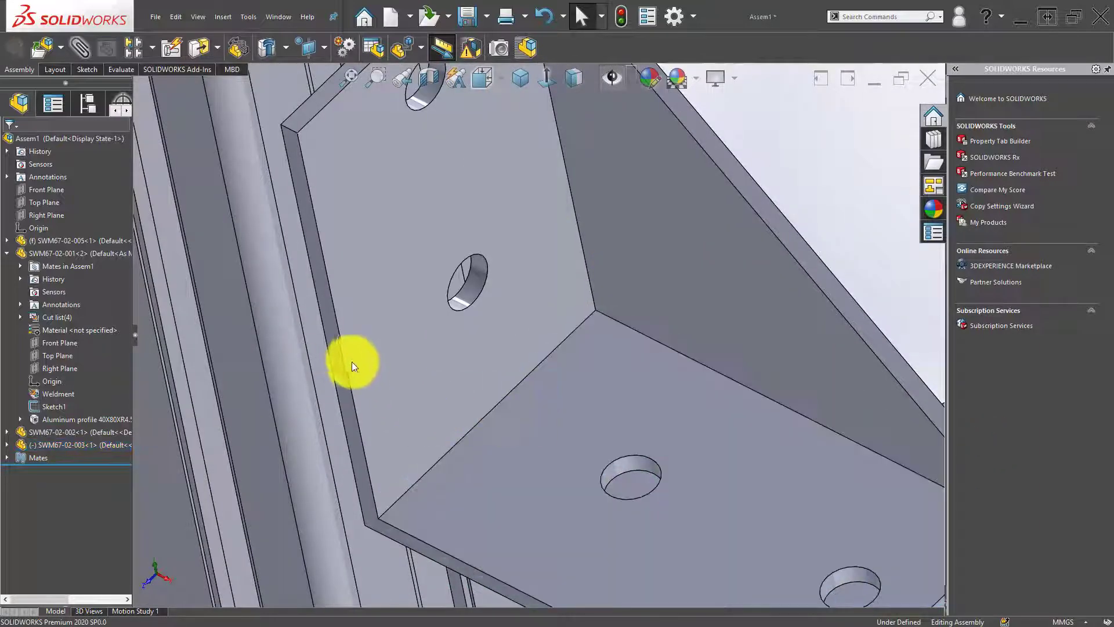
- Apply a Coincident mate between the bracket face and the aluminium profile face
{"action": "mouse_move", "coordinate": [337, 353]}
{"action": "middle_mouse_down"}
{"action": "mouse_move", "coordinate": [476, 345]}
{"action": "mouse_move", "coordinate": [531, 367]}
{"action": "mouse_move", "coordinate": [530, 281]}
{"action": "mouse_move", "coordinate": [590, 216]}
{"action": "mouse_move", "coordinate": [378, 316]}
{"action": "mouse_move", "coordinate": [479, 357]}
{"action": "middle_mouse_up"}
{"action": "scroll", "coordinate": [402, 318], "scroll_direction": "down", "scroll_amount": 3}
{"action": "left_click", "coordinate": [402, 316]}
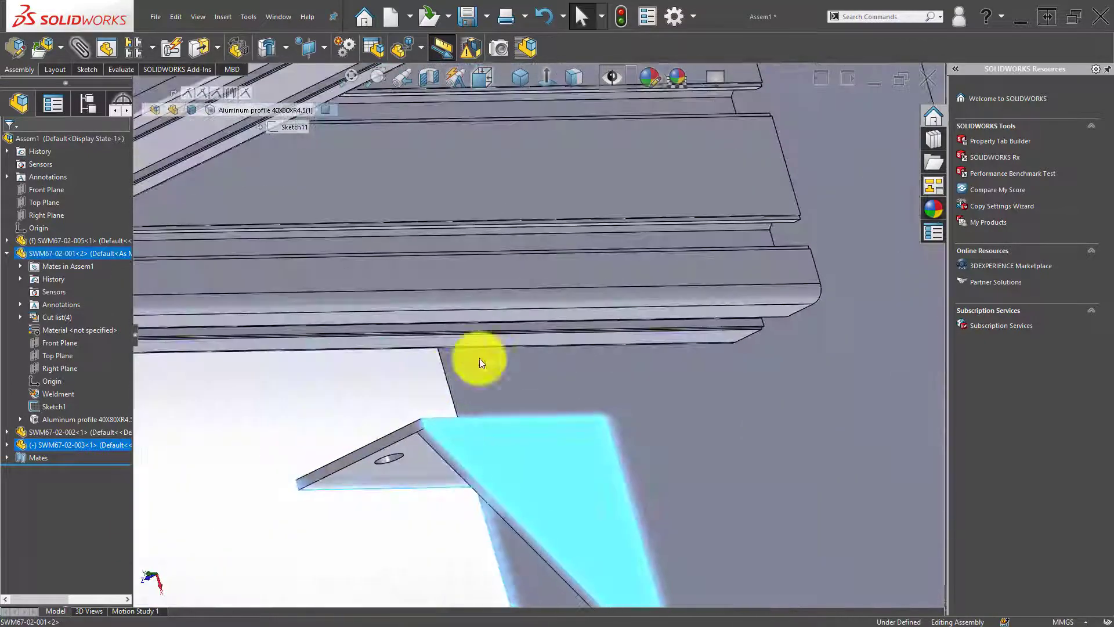
{"action": "left_click", "coordinate": [577, 266]}
{"action": "left_click", "coordinate": [610, 254]}
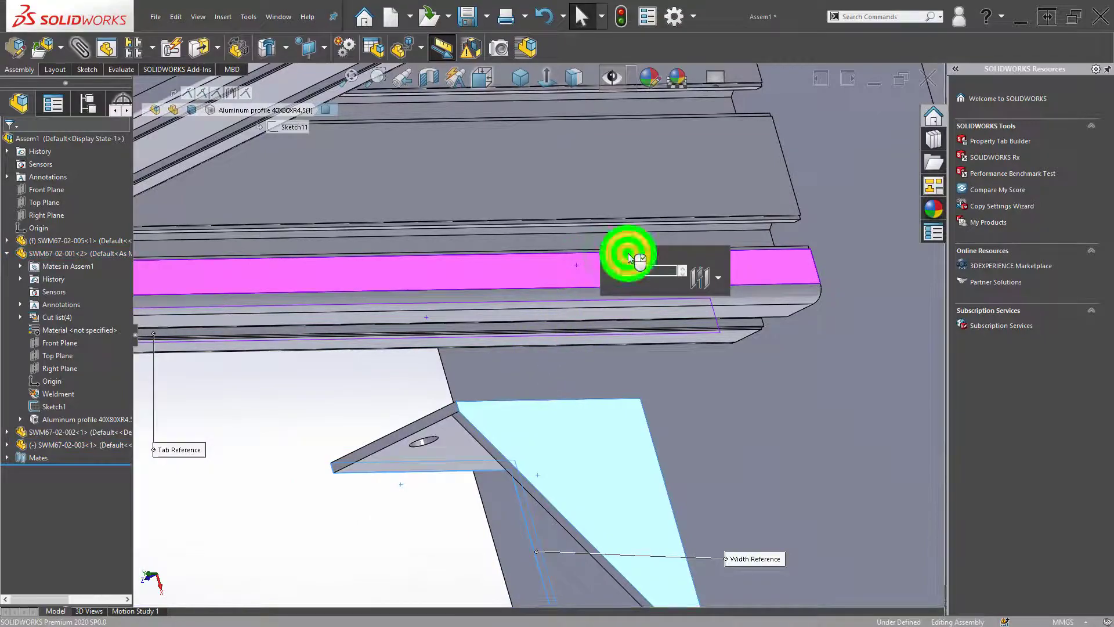
{"action": "left_click", "coordinate": [628, 255]}
{"action": "mouse_move", "coordinate": [581, 364]}
{"action": "middle_mouse_down"}
{"action": "mouse_move", "coordinate": [590, 413]}
{"action": "mouse_move", "coordinate": [559, 390]}
{"action": "mouse_move", "coordinate": [557, 268]}
{"action": "mouse_move", "coordinate": [469, 314]}
{"action": "middle_mouse_up"}
{"action": "left_click", "coordinate": [553, 380]}
{"action": "left_click", "coordinate": [469, 314]}
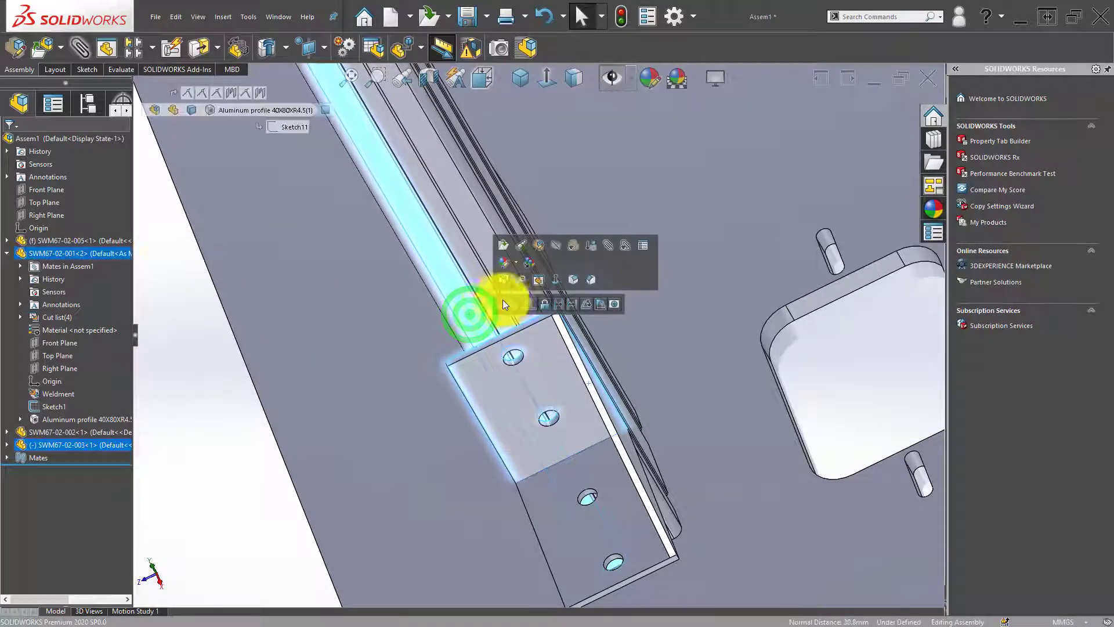
{"action": "left_click", "coordinate": [502, 302]}
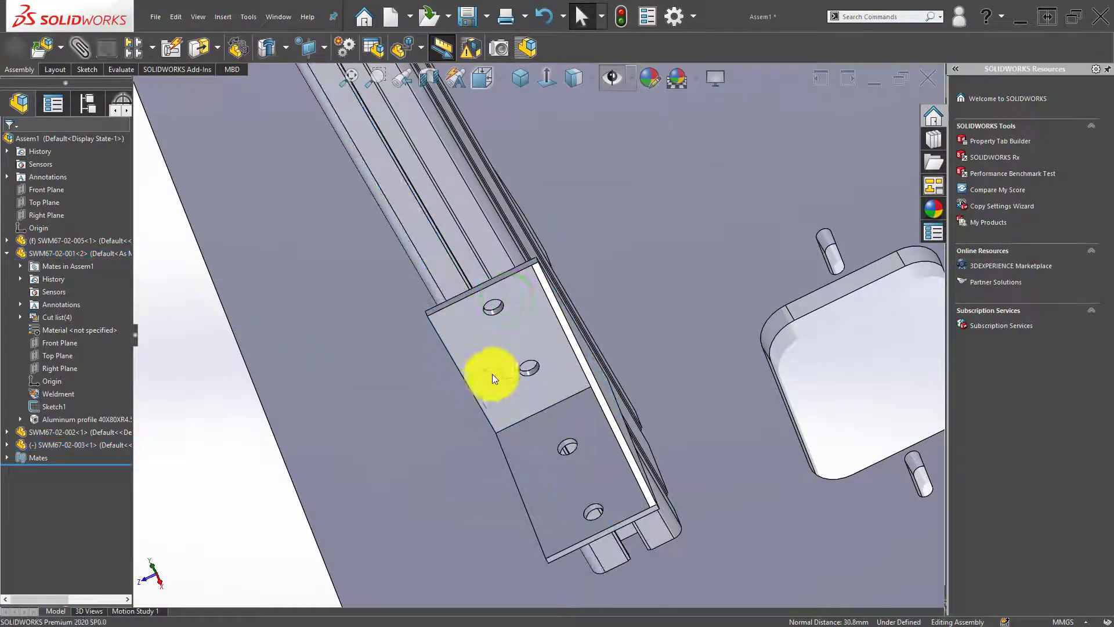
- Mate the bracket's lower flange coincident with the base plate top face
{"action": "mouse_move", "coordinate": [493, 375]}
{"action": "middle_mouse_down"}
{"action": "mouse_move", "coordinate": [542, 325]}
{"action": "mouse_move", "coordinate": [548, 197]}
{"action": "mouse_move", "coordinate": [542, 465]}
{"action": "middle_mouse_up"}
{"action": "left_click", "coordinate": [552, 300]}
{"action": "left_click", "coordinate": [542, 465]}
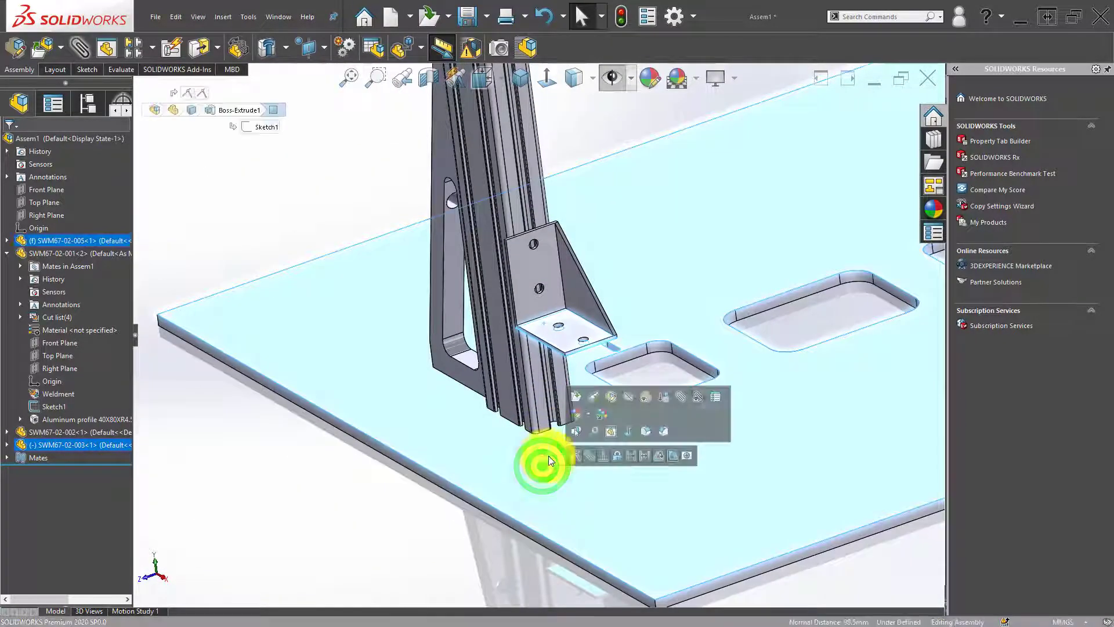
{"action": "left_click", "coordinate": [576, 458]}
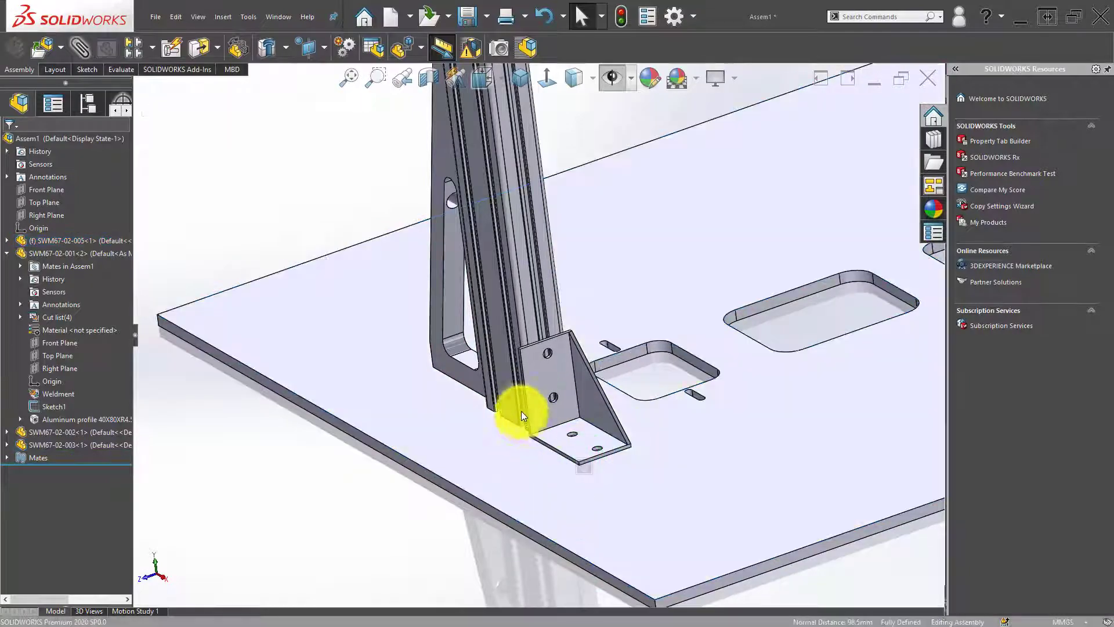
{"action": "middle_click_drag", "start_coordinate": [521, 411], "coordinate": [563, 374]}
{"action": "mouse_move", "coordinate": [556, 420]}
{"action": "middle_mouse_down"}
{"action": "mouse_move", "coordinate": [563, 381]}
{"action": "mouse_move", "coordinate": [548, 410]}
{"action": "middle_mouse_up"}
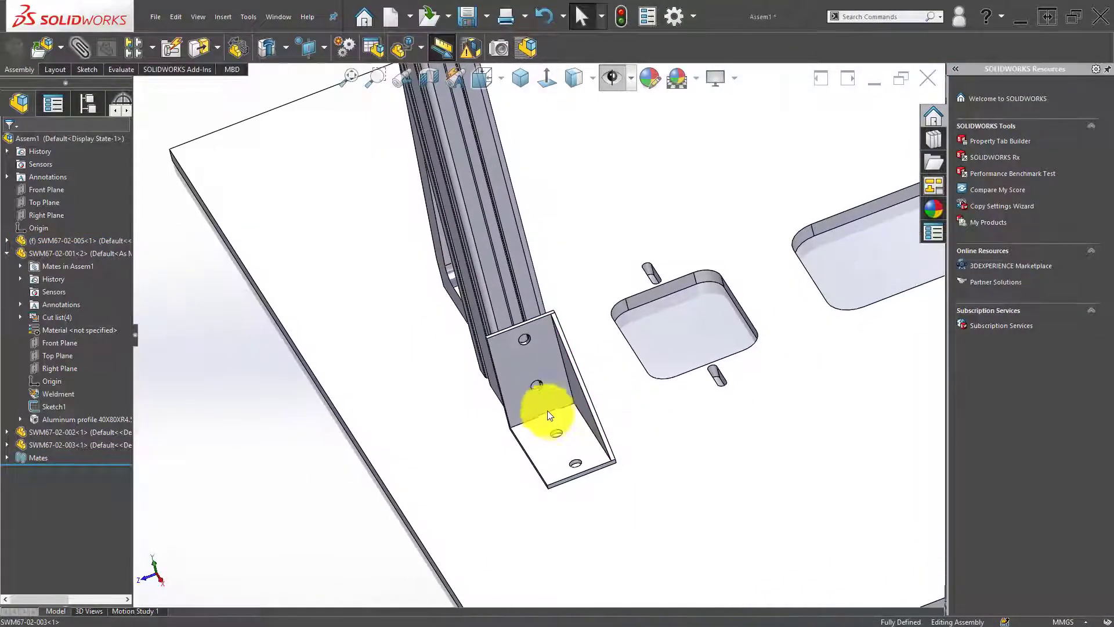
{"action": "left_click", "coordinate": [548, 385]}
{"action": "mouse_move", "coordinate": [468, 413]}
{"action": "middle_mouse_down"}
{"action": "mouse_move", "coordinate": [563, 393]}
{"action": "mouse_move", "coordinate": [597, 348]}
{"action": "mouse_move", "coordinate": [660, 354]}
{"action": "mouse_move", "coordinate": [652, 380]}
{"action": "middle_mouse_up"}
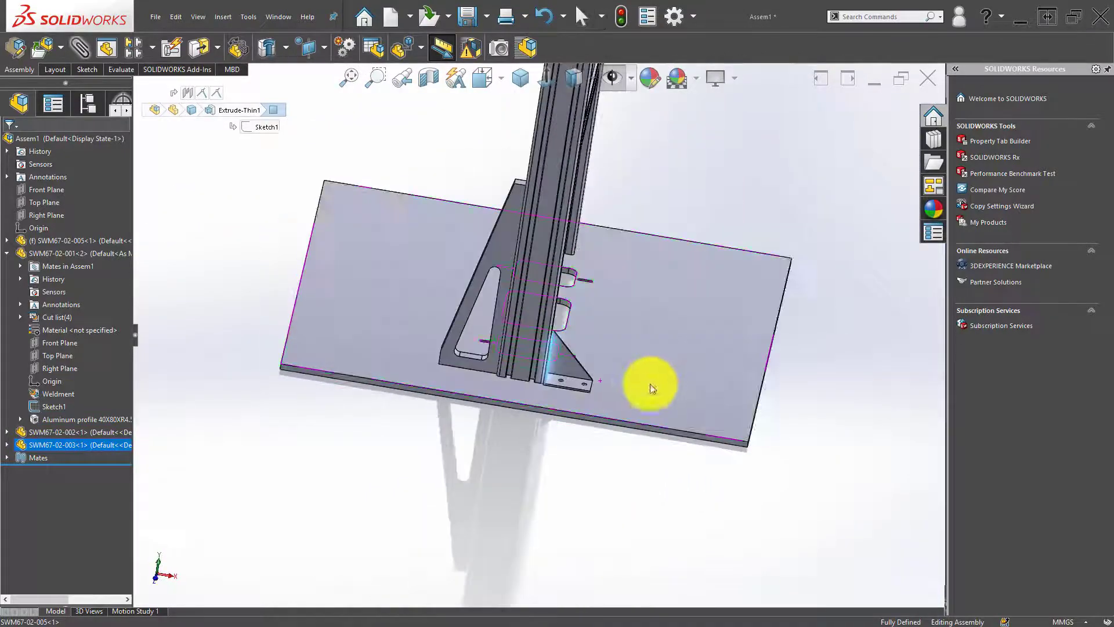
- Place a second SWM67-02-003 bracket on the plate and rotate it upright below the profile
{"action": "left_click", "coordinate": [81, 445]}
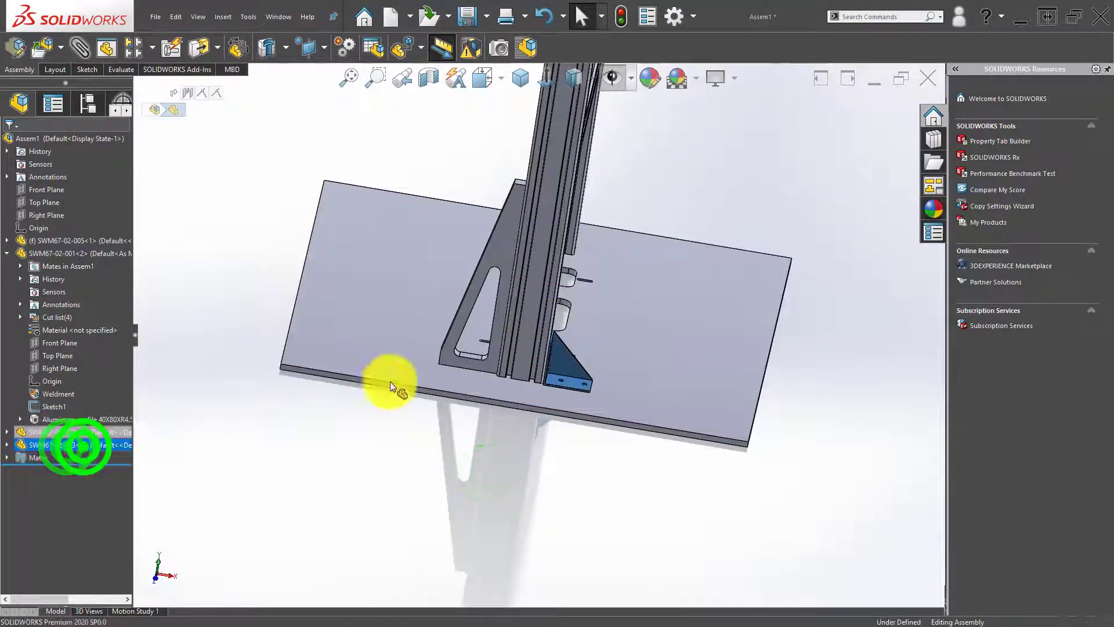
{"action": "left_click_drag", "start_coordinate": [551, 369], "coordinate": [548, 371]}
{"action": "scroll", "coordinate": [531, 364], "scroll_direction": "down", "scroll_amount": 3}
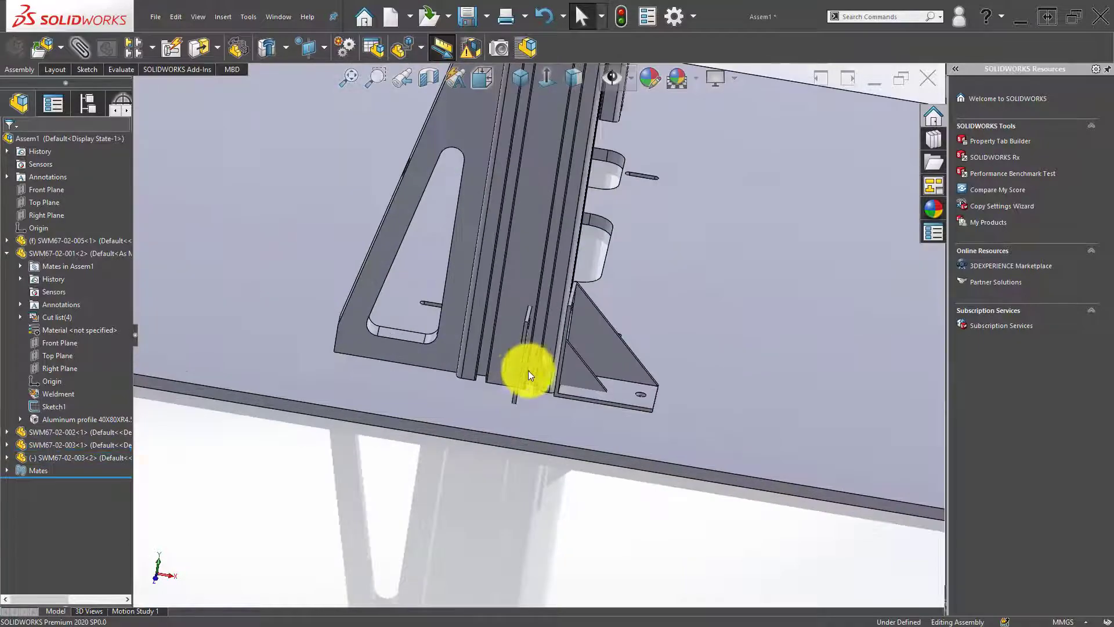
{"action": "middle_click_drag", "start_coordinate": [528, 370], "coordinate": [473, 366]}
{"action": "left_click_drag", "start_coordinate": [509, 376], "coordinate": [463, 350]}
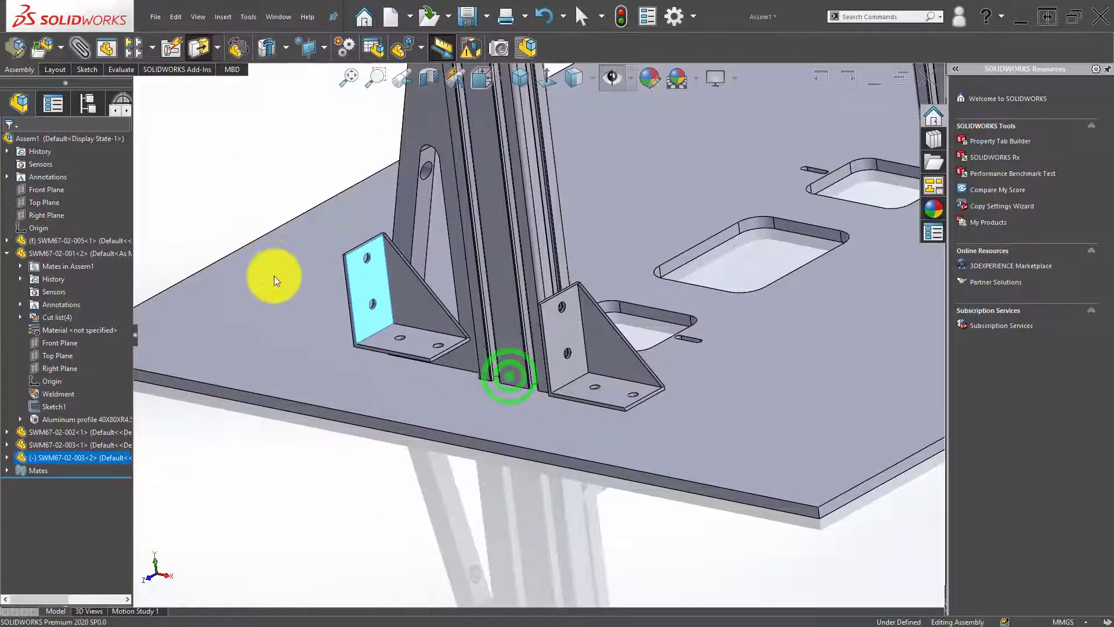
{"action": "mouse_move", "coordinate": [463, 350]}
{"action": "middle_mouse_down"}
{"action": "mouse_move", "coordinate": [527, 363]}
{"action": "mouse_move", "coordinate": [507, 453]}
{"action": "mouse_move", "coordinate": [423, 386]}
{"action": "middle_mouse_up"}
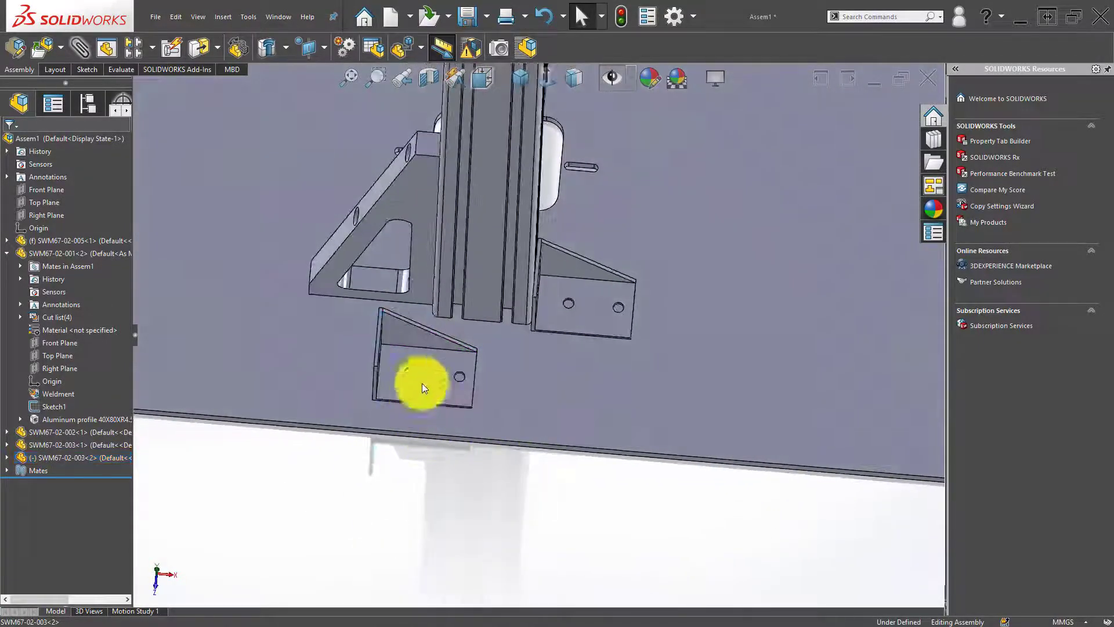
{"action": "right_click", "coordinate": [438, 375]}
{"action": "left_click", "coordinate": [490, 402]}
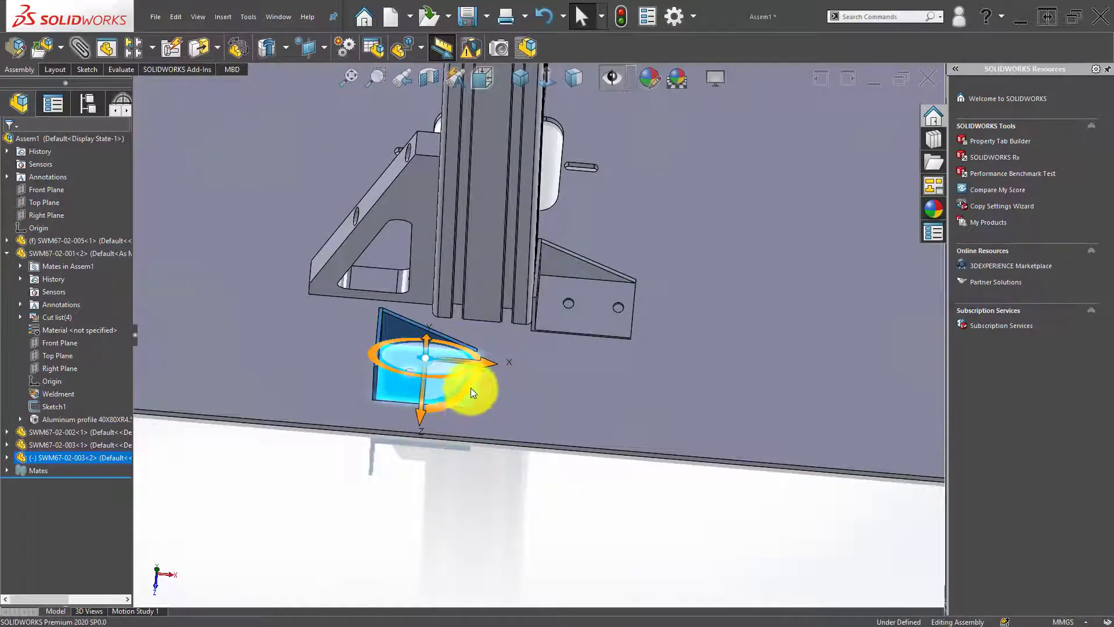
{"action": "mouse_move", "coordinate": [471, 388]}
{"action": "left_mouse_down"}
{"action": "mouse_move", "coordinate": [377, 415]}
{"action": "mouse_move", "coordinate": [502, 393]}
{"action": "left_mouse_up"}
{"action": "left_click", "coordinate": [399, 470]}
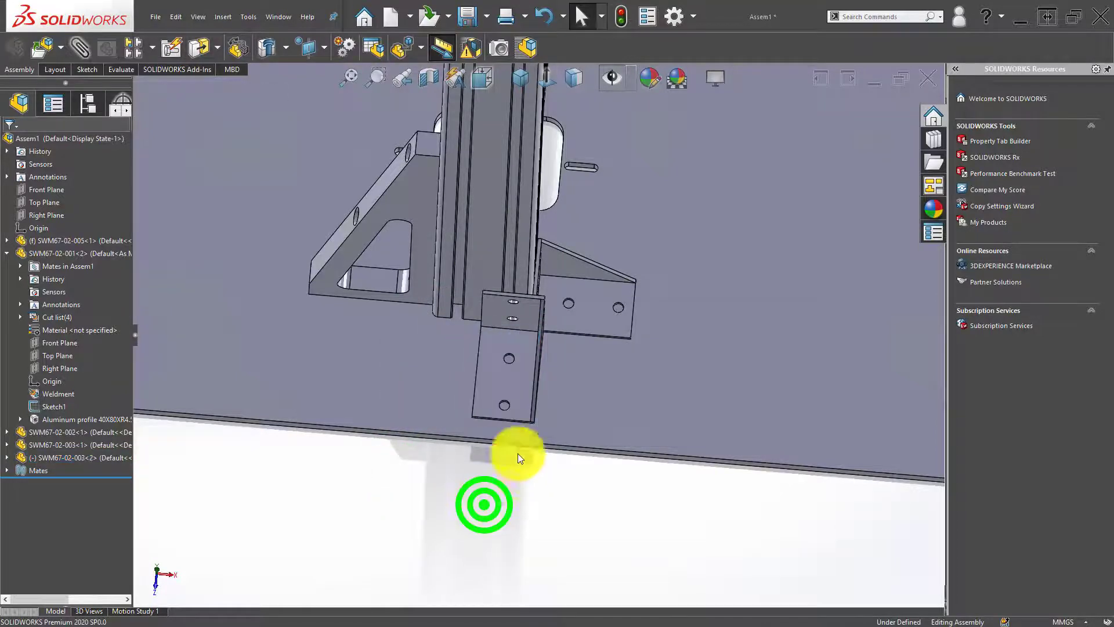
- Mate the new bracket's back face coincident with the aluminium profile face
{"action": "middle_click_drag", "start_coordinate": [484, 505], "coordinate": [496, 395]}
{"action": "scroll", "coordinate": [535, 320], "scroll_direction": "down", "scroll_amount": 3}
{"action": "left_click", "coordinate": [537, 313]}
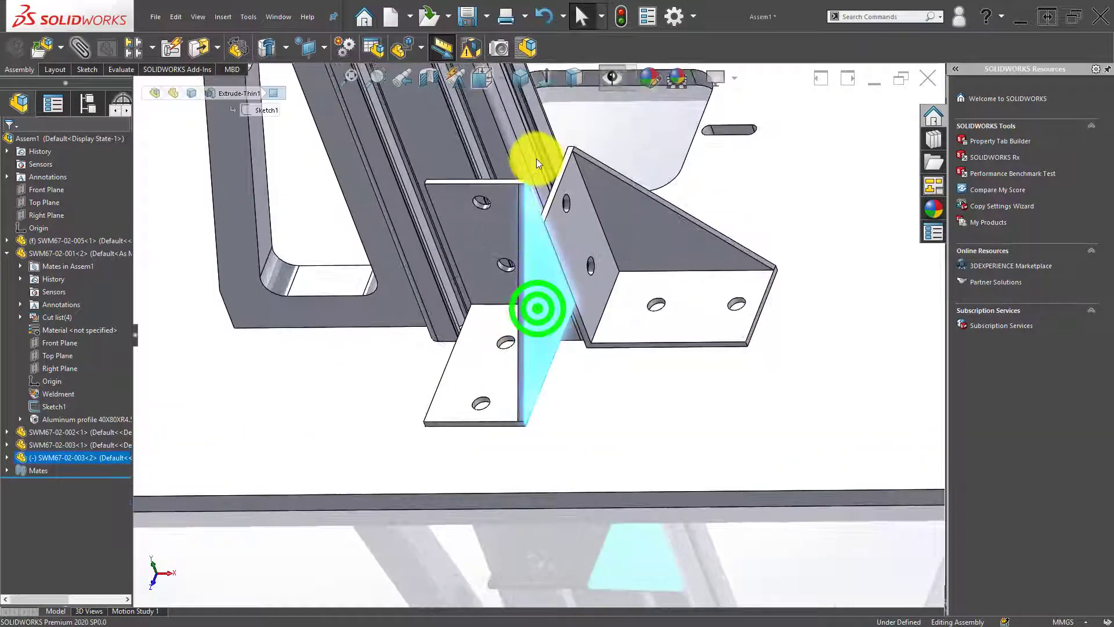
{"action": "left_click", "coordinate": [535, 163], "text": "ctrl"}
{"action": "left_click_drag", "start_coordinate": [570, 155], "coordinate": [521, 320]}
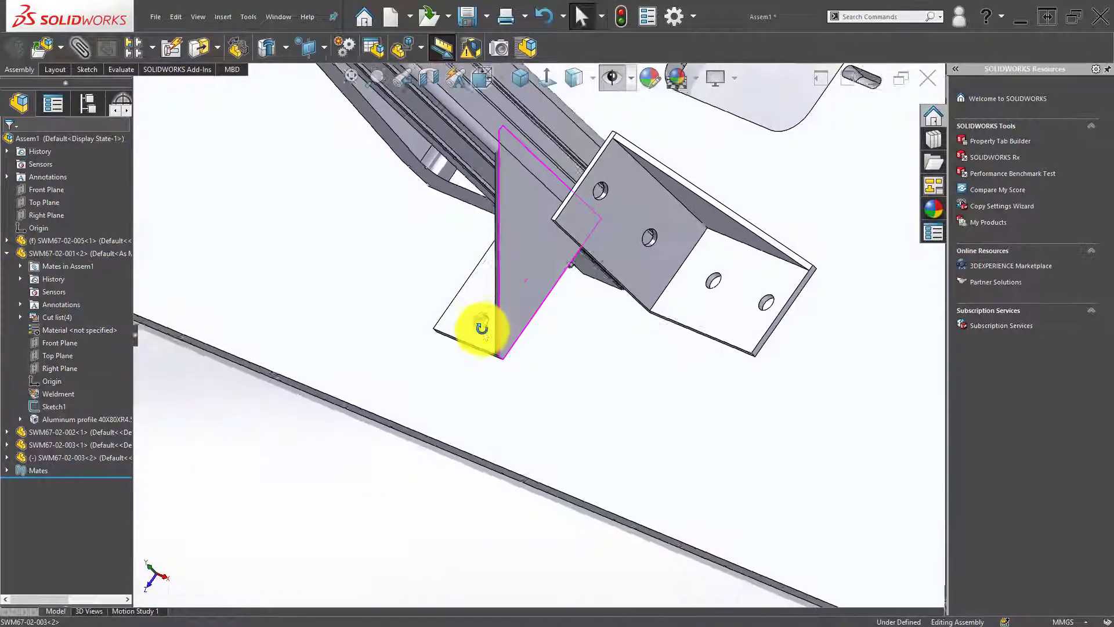
{"action": "left_click", "coordinate": [543, 272]}
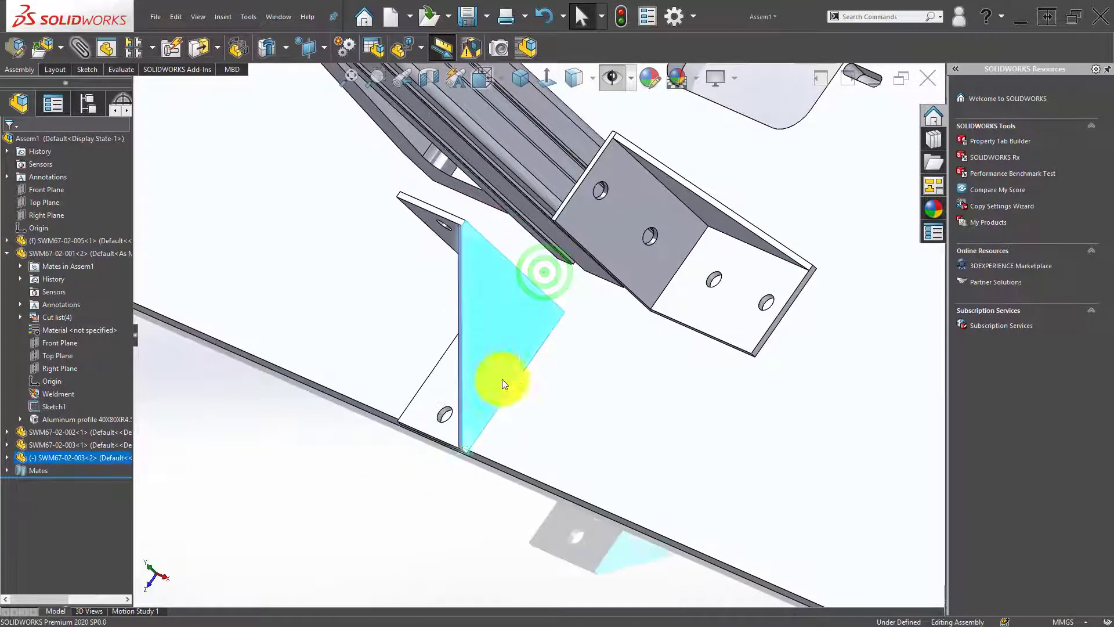
{"action": "mouse_move", "coordinate": [497, 316]}
{"action": "middle_mouse_down"}
{"action": "mouse_move", "coordinate": [497, 281]}
{"action": "mouse_move", "coordinate": [545, 184]}
{"action": "middle_mouse_up"}
{"action": "left_click", "coordinate": [485, 257]}
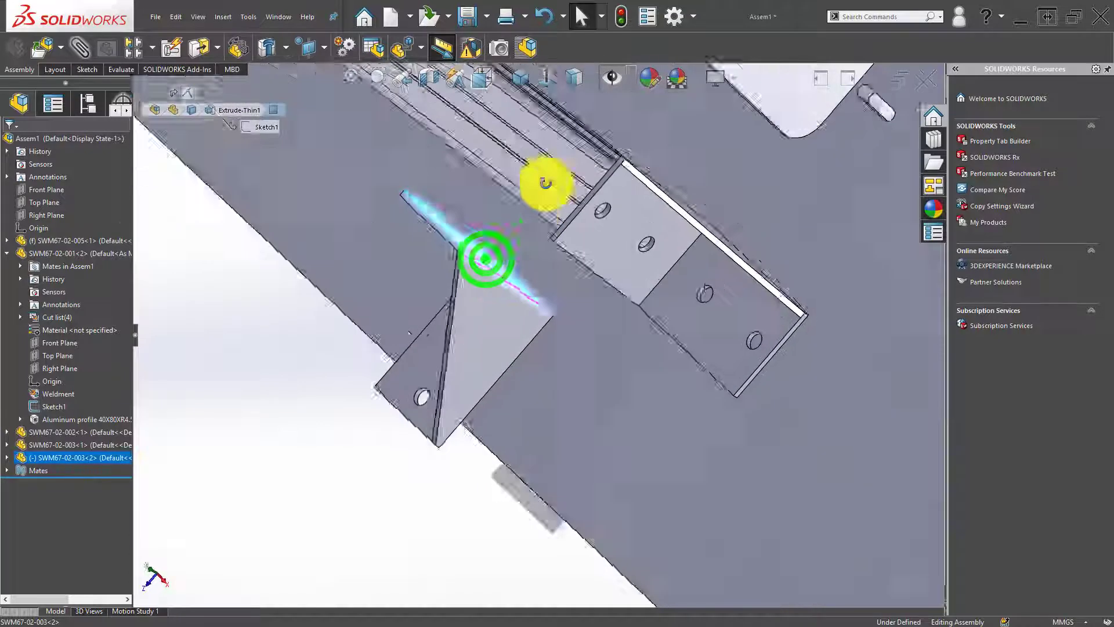
{"action": "left_click", "coordinate": [458, 166]}
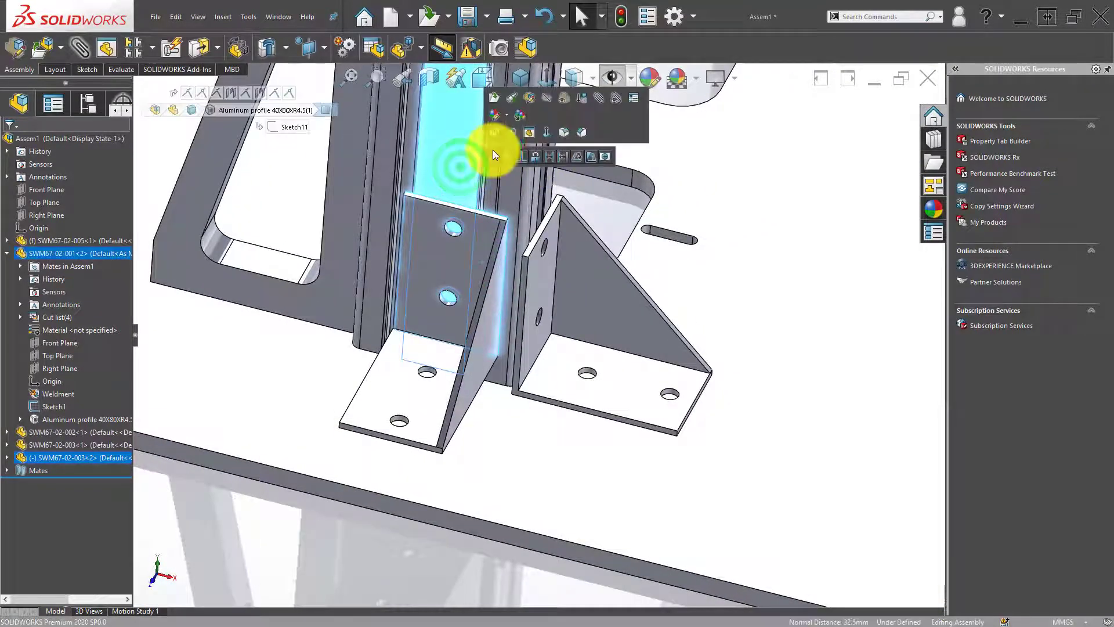
{"action": "left_click", "coordinate": [493, 151]}
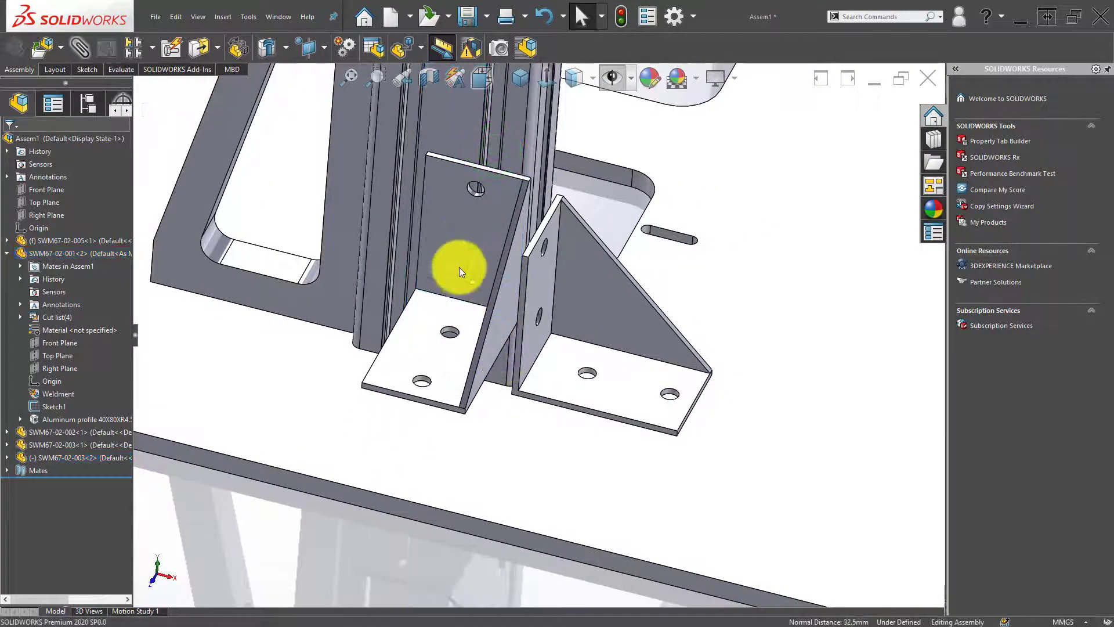
- Mate the bracket's bottom flange coincident with the base plate's top face
{"action": "scroll", "coordinate": [459, 271], "scroll_direction": "up", "scroll_amount": 3}
{"action": "middle_click_drag", "start_coordinate": [460, 335], "coordinate": [447, 199]}
{"action": "scroll", "coordinate": [472, 354], "scroll_direction": "down", "scroll_amount": 3}
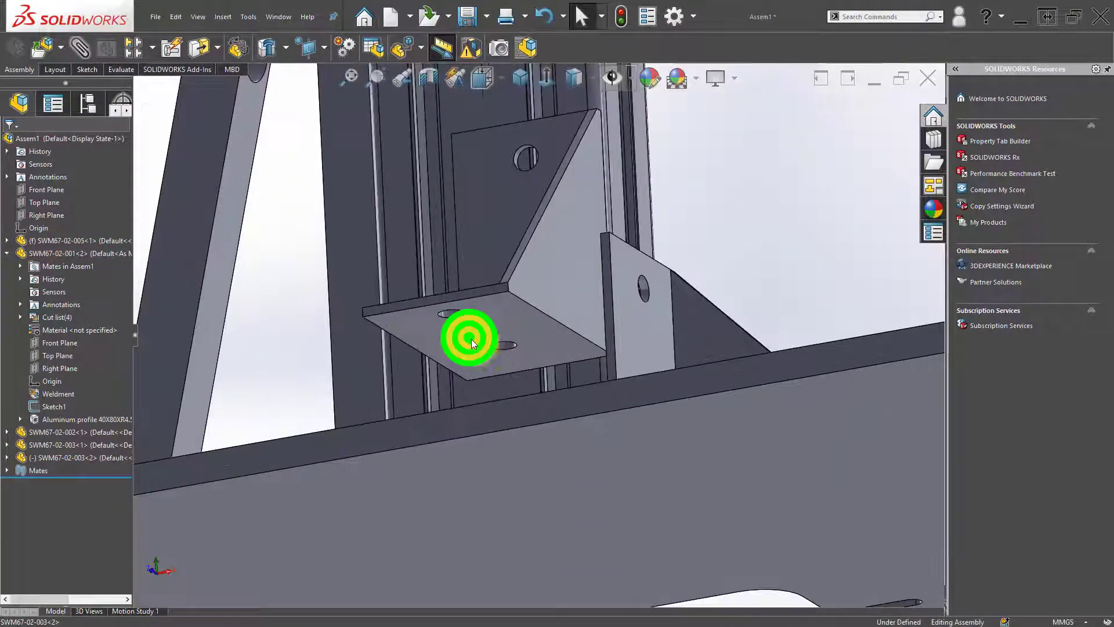
{"action": "left_click", "coordinate": [471, 339]}
{"action": "middle_click_drag", "start_coordinate": [482, 338], "coordinate": [554, 392]}
{"action": "left_click", "coordinate": [554, 392]}
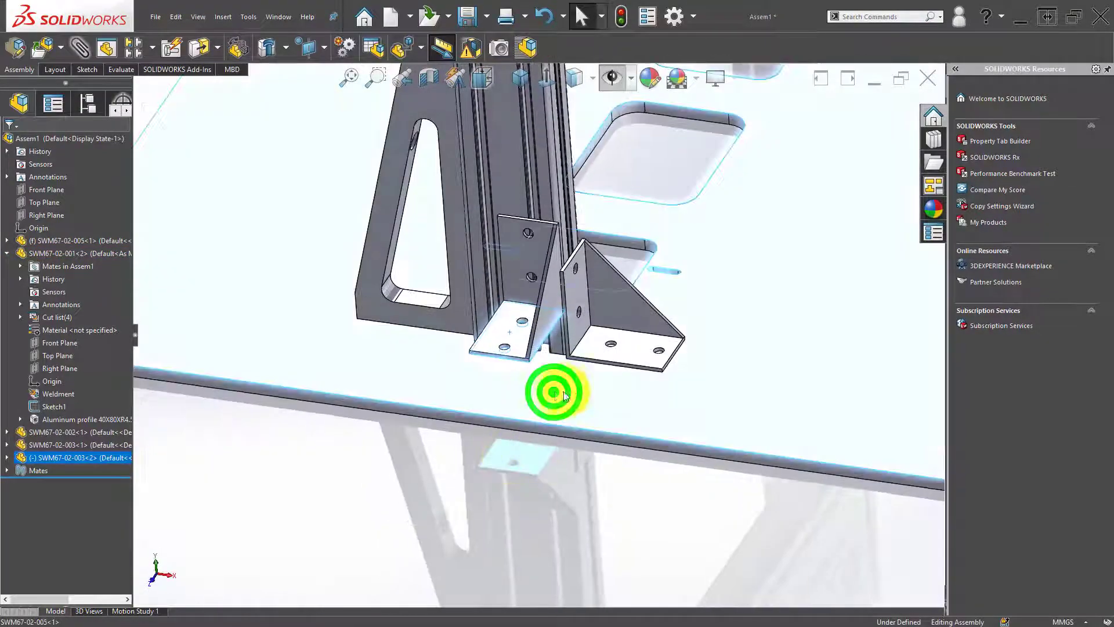
{"action": "left_click", "coordinate": [583, 380]}
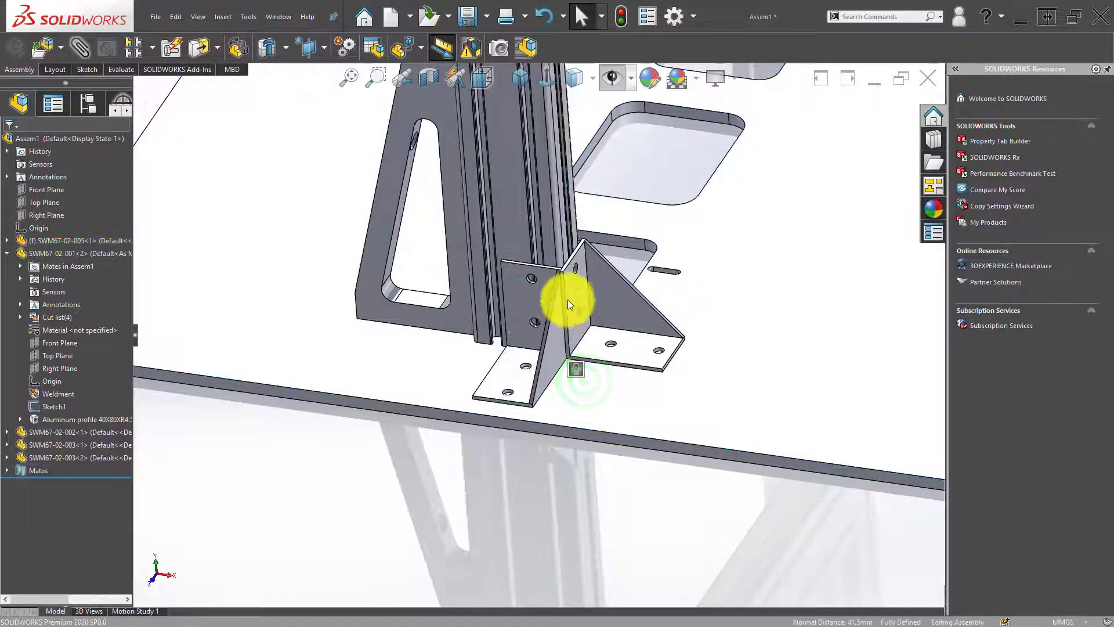
{"action": "scroll", "coordinate": [567, 299], "scroll_direction": "down", "scroll_amount": 2}
{"action": "middle_click_drag", "start_coordinate": [524, 305], "coordinate": [551, 248]}
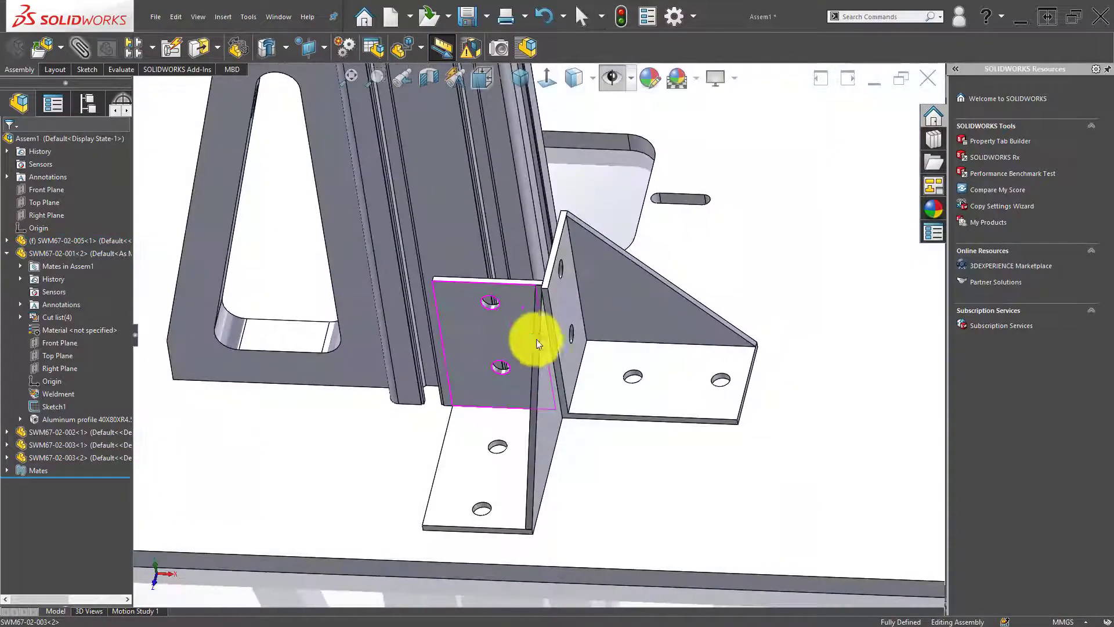
{"action": "left_click", "coordinate": [606, 294]}
- Change the SWM67-02-003 Extrude-Thin1 width from 50 to 40 mm, rebuild, and close the part
{"action": "left_click", "coordinate": [639, 228]}
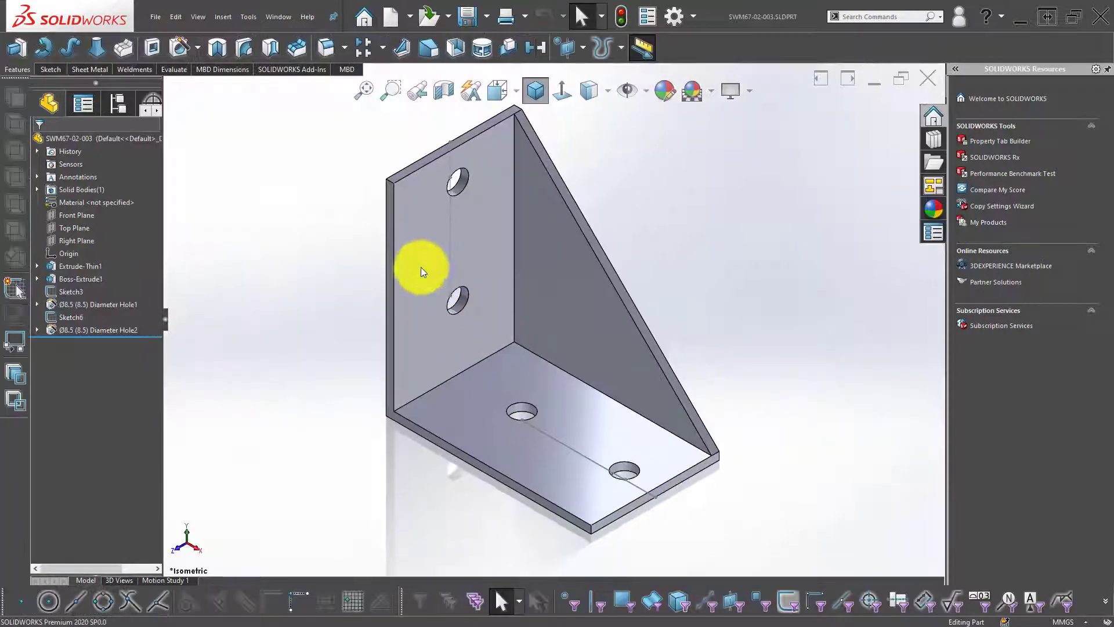
{"action": "left_click", "coordinate": [421, 270]}
{"action": "middle_click_drag", "start_coordinate": [441, 316], "coordinate": [643, 436]}
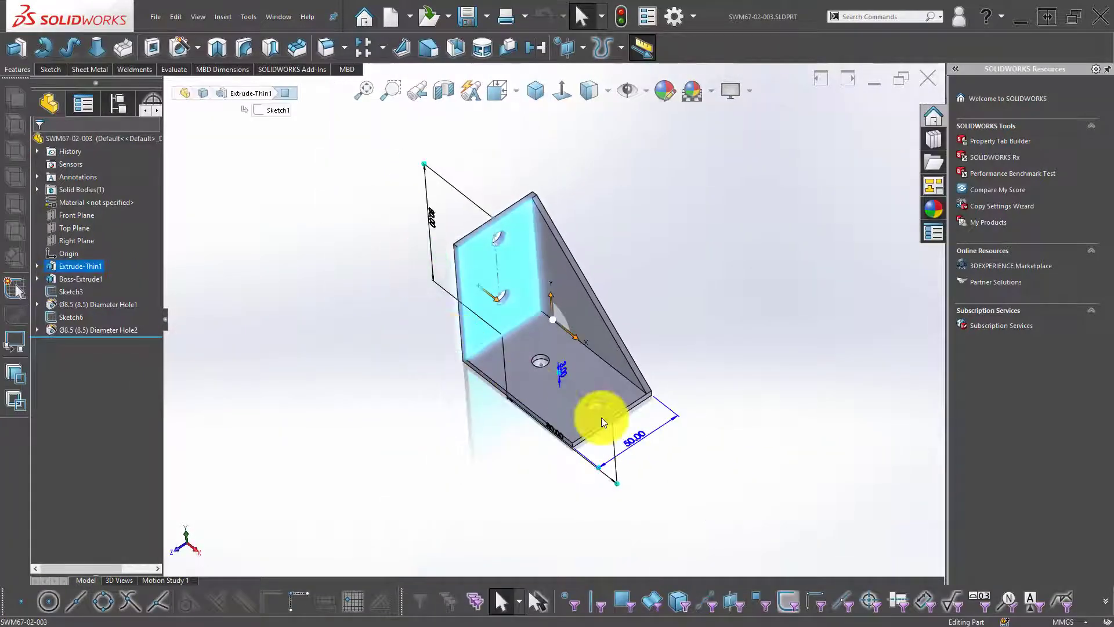
{"action": "double_click", "coordinate": [643, 437]}
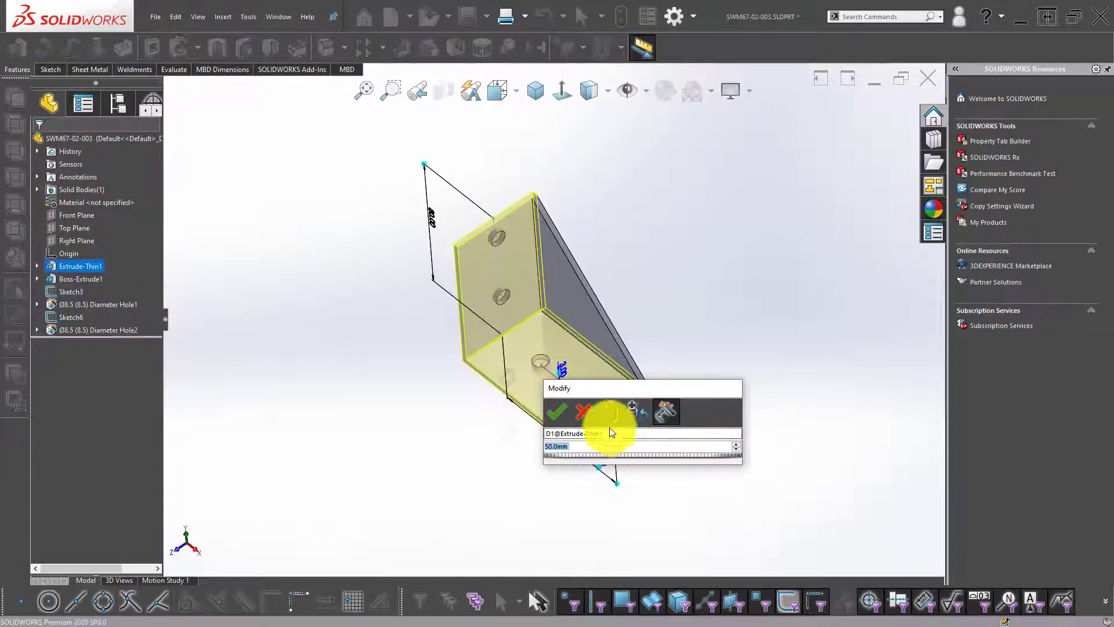
{"action": "type", "text": "40"}
{"action": "key", "text": "Return"}
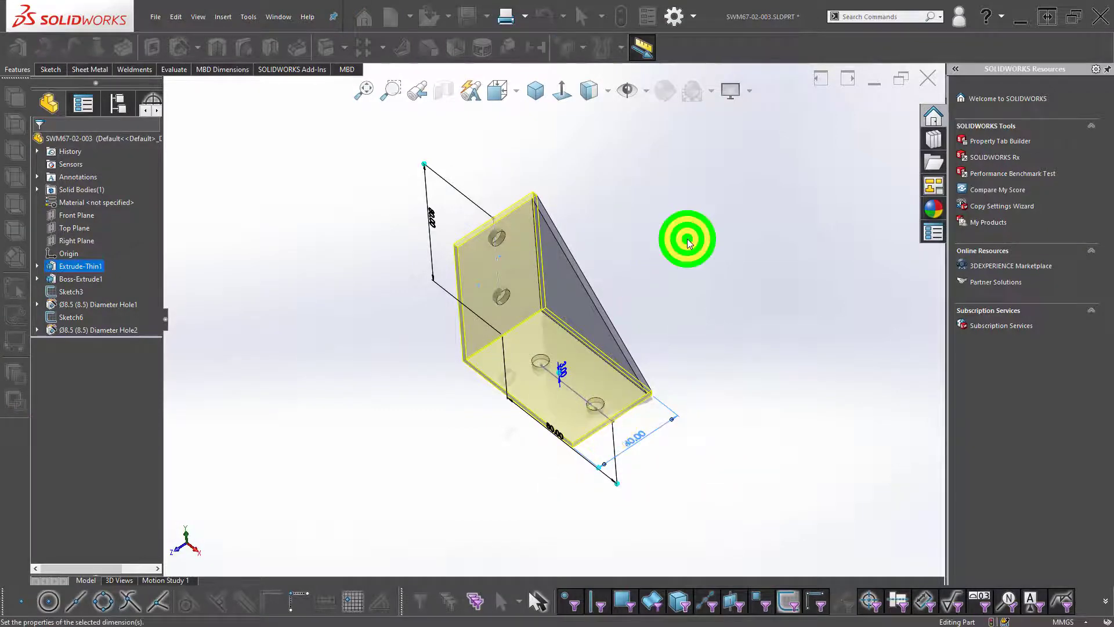
{"action": "left_click", "coordinate": [624, 17]}
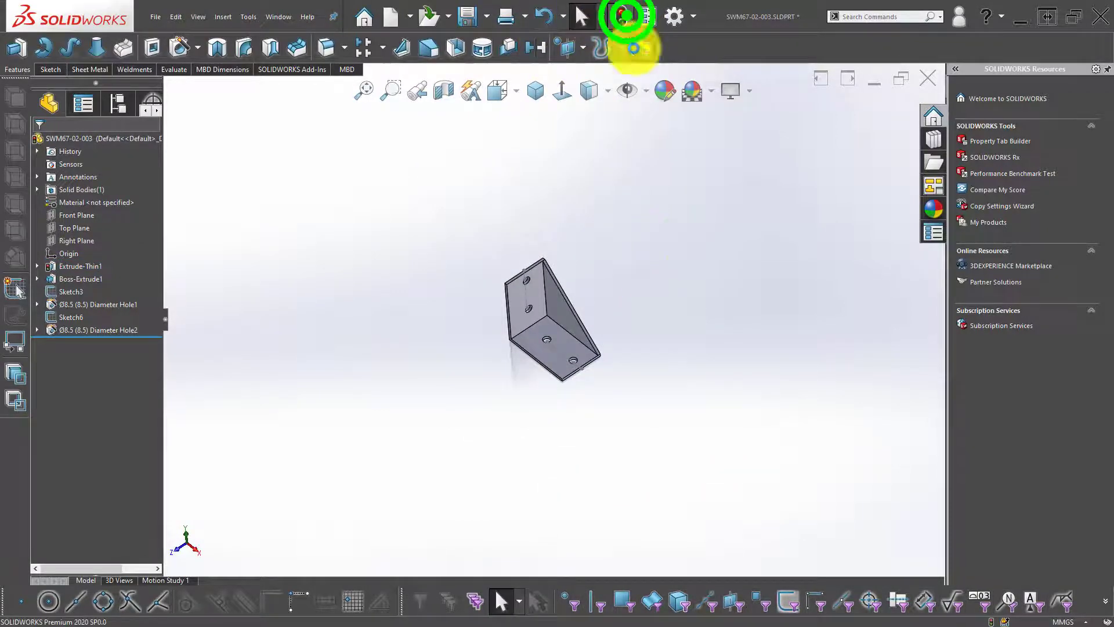
{"action": "left_click", "coordinate": [628, 285]}
{"action": "left_click", "coordinate": [929, 77]}
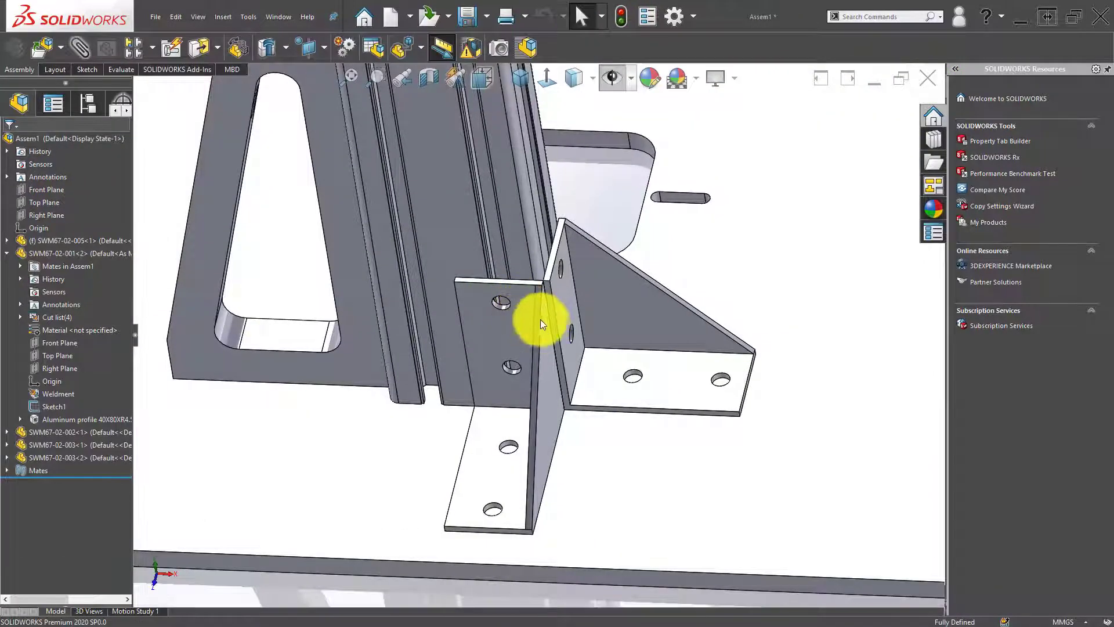
- Ctrl-drag a copy of the bracket at the upright's base to below the plate
{"action": "mouse_move", "coordinate": [540, 319]}
{"action": "middle_mouse_down"}
{"action": "mouse_move", "coordinate": [600, 268]}
{"action": "mouse_move", "coordinate": [579, 311]}
{"action": "mouse_move", "coordinate": [552, 285]}
{"action": "mouse_move", "coordinate": [514, 410]}
{"action": "middle_mouse_up"}
{"action": "left_click", "coordinate": [518, 406]}
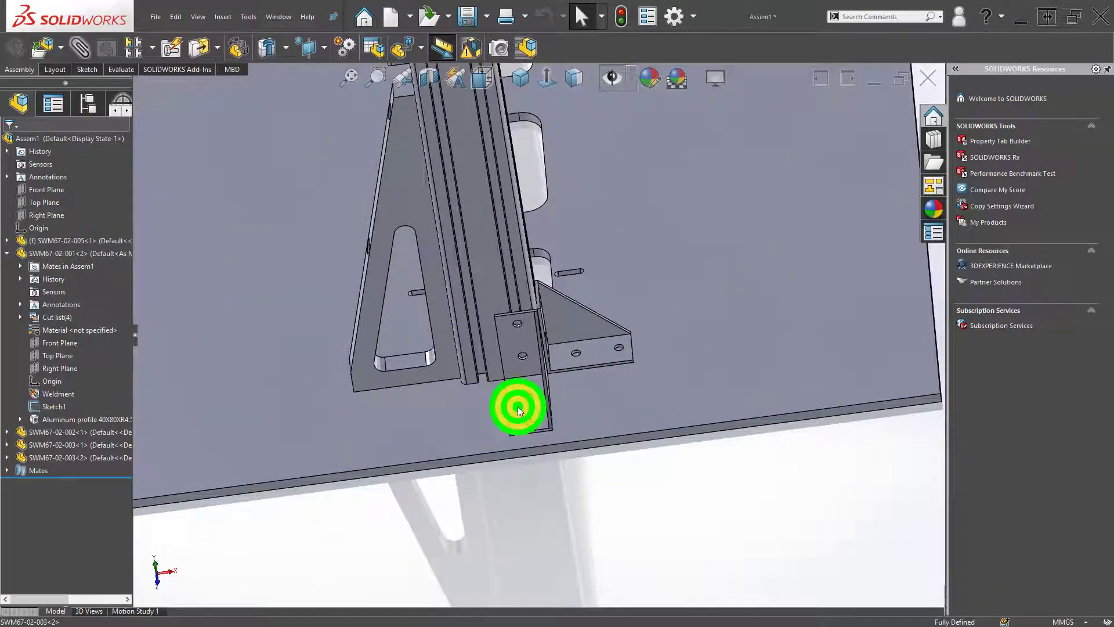
{"action": "mouse_move", "coordinate": [523, 405]}
{"action": "left_mouse_down", "text": "ctrl"}
{"action": "mouse_move", "coordinate": [499, 458]}
{"action": "mouse_move", "coordinate": [502, 545]}
{"action": "mouse_move", "coordinate": [504, 524]}
{"action": "left_mouse_up", "text": "ctrl"}
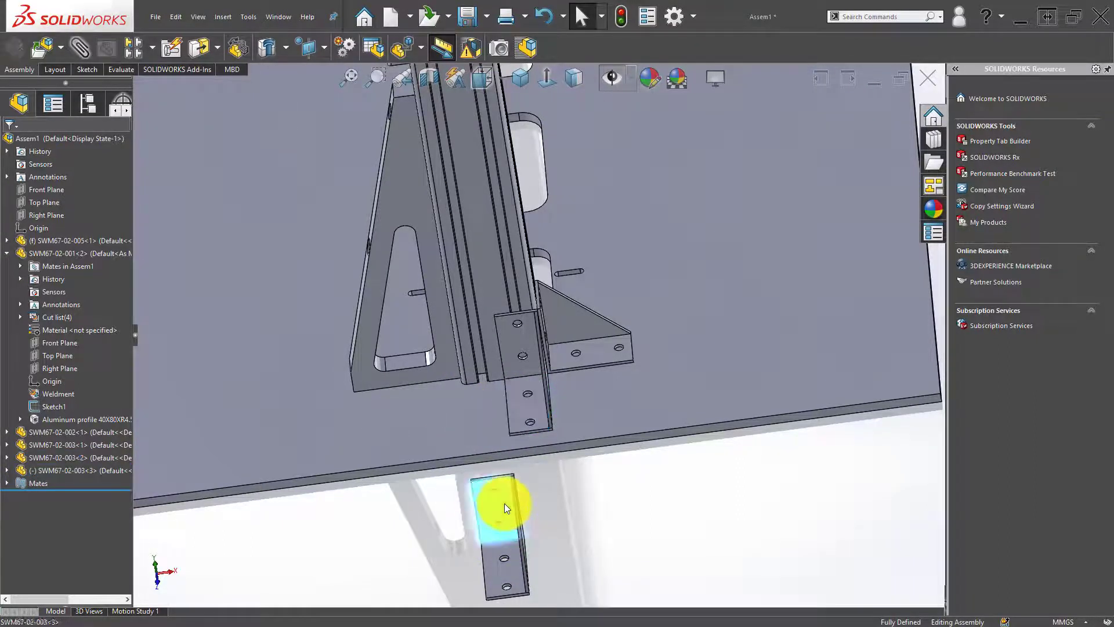
- Rotate the bracket copy about 180 degrees with the Move with Triad ring
{"action": "right_click", "coordinate": [504, 504]}
{"action": "left_click", "coordinate": [553, 408]}
{"action": "scroll", "coordinate": [552, 408], "scroll_direction": "up", "scroll_amount": 3}
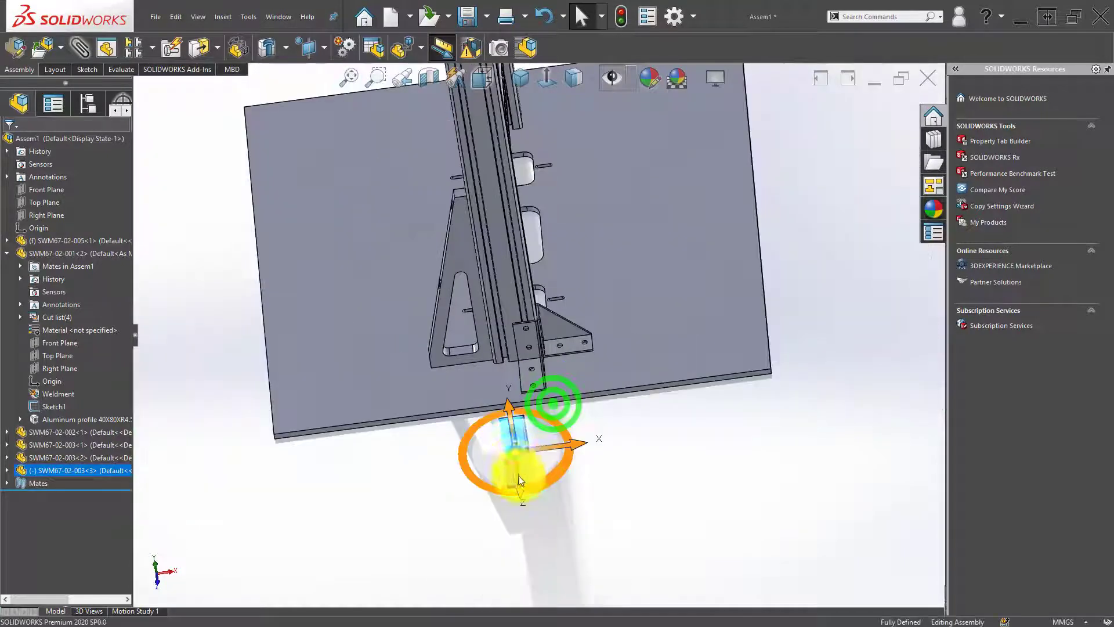
{"action": "middle_click_drag", "start_coordinate": [523, 418], "coordinate": [541, 407]}
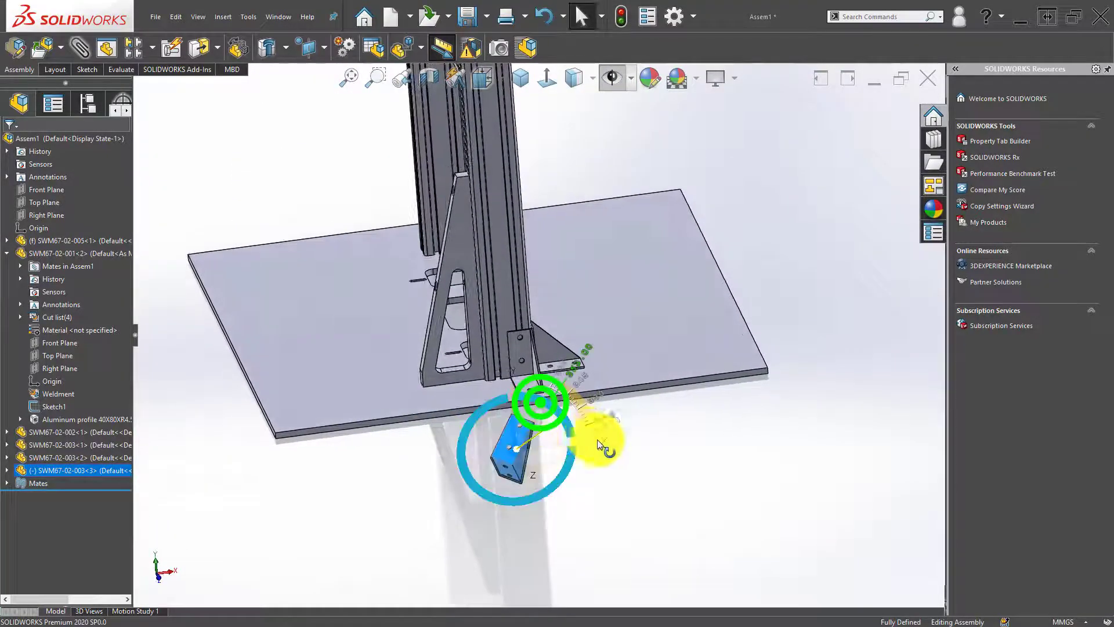
{"action": "left_click_drag", "start_coordinate": [597, 440], "coordinate": [489, 511]}
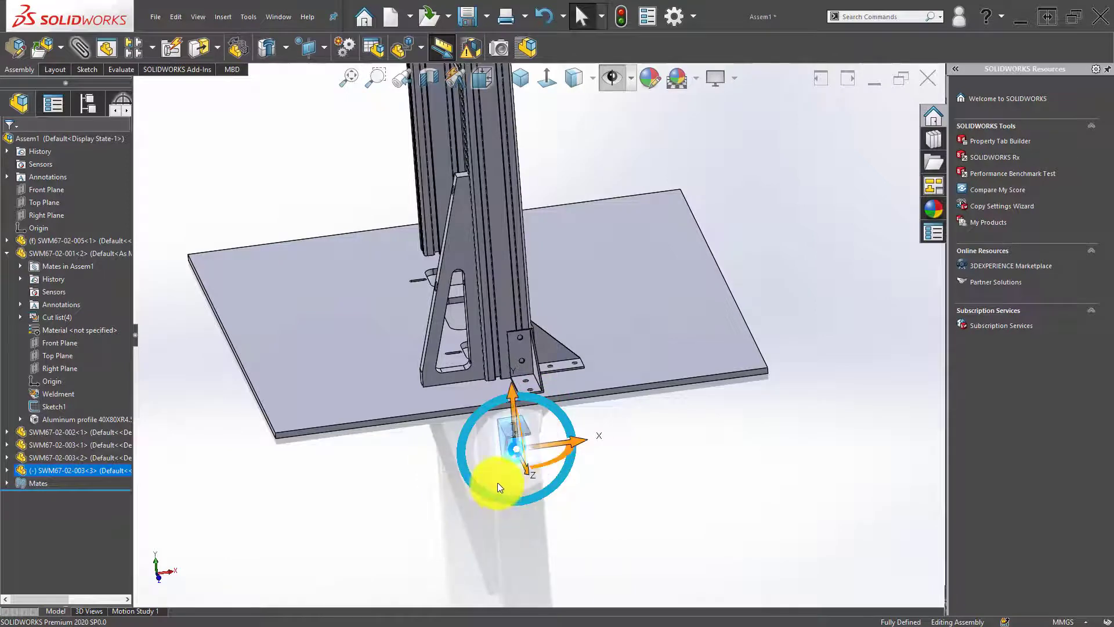
{"action": "middle_click_drag", "start_coordinate": [496, 482], "coordinate": [625, 427]}
{"action": "left_click_drag", "start_coordinate": [624, 426], "coordinate": [563, 395]}
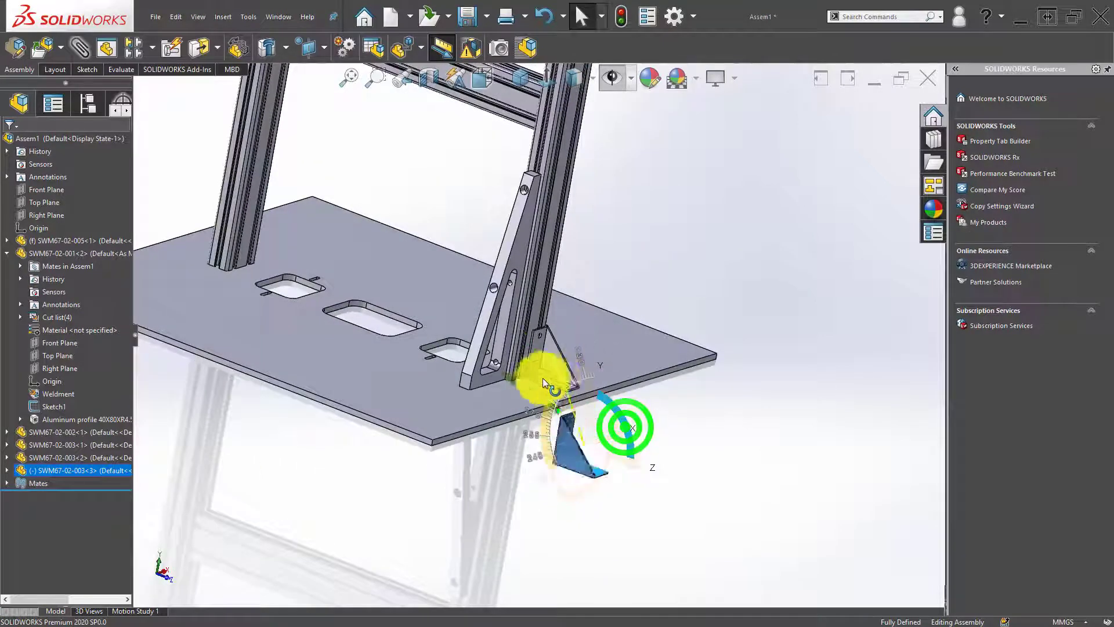
{"action": "left_click", "coordinate": [691, 492]}
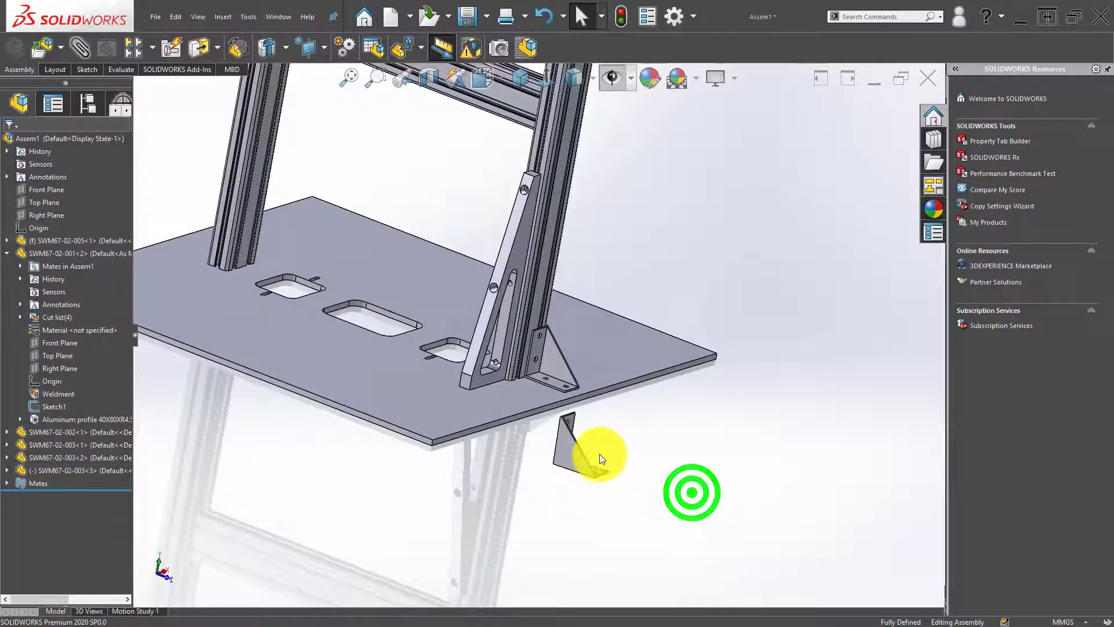
{"action": "mouse_move", "coordinate": [600, 454]}
{"action": "middle_mouse_down"}
{"action": "mouse_move", "coordinate": [571, 471]}
{"action": "mouse_move", "coordinate": [551, 416]}
{"action": "middle_mouse_up"}
{"action": "left_click", "coordinate": [572, 476]}
- Inspect the bracket copy, base plate and aluminium profile from below and above
{"action": "left_click", "coordinate": [548, 386]}
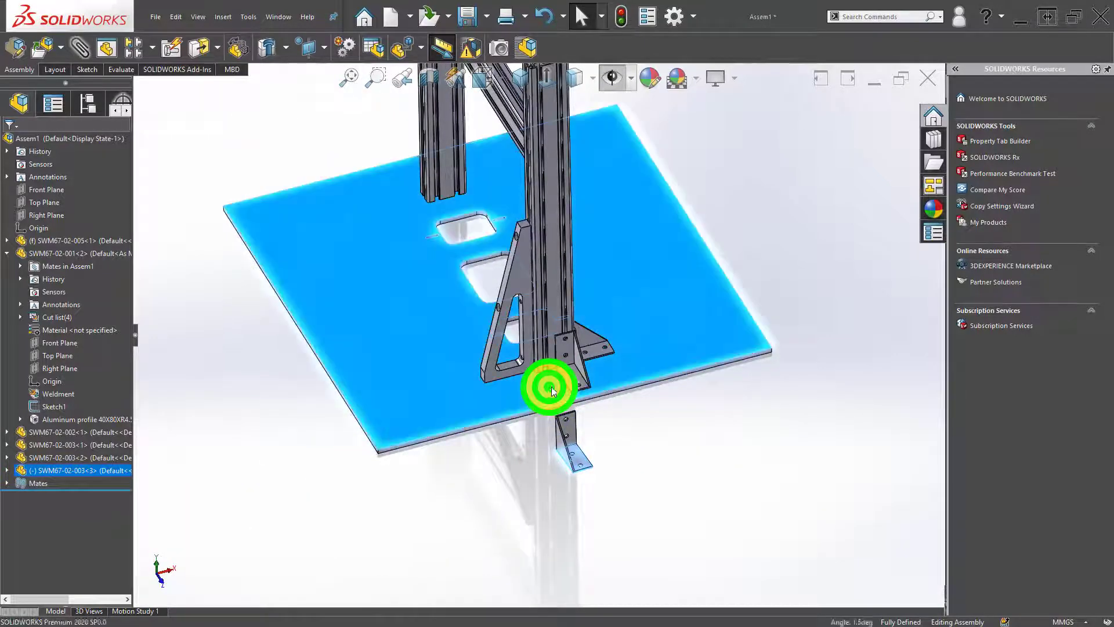
{"action": "left_click", "coordinate": [586, 374]}
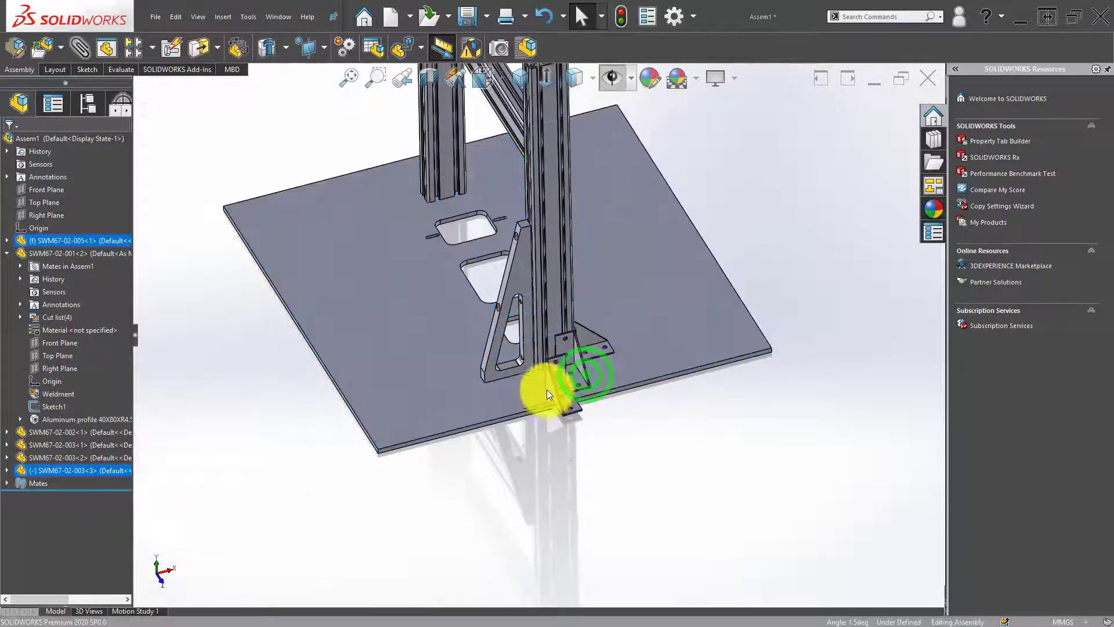
{"action": "scroll", "coordinate": [554, 355], "scroll_direction": "down", "scroll_amount": 5}
{"action": "scroll", "coordinate": [599, 405], "scroll_direction": "up", "scroll_amount": 5}
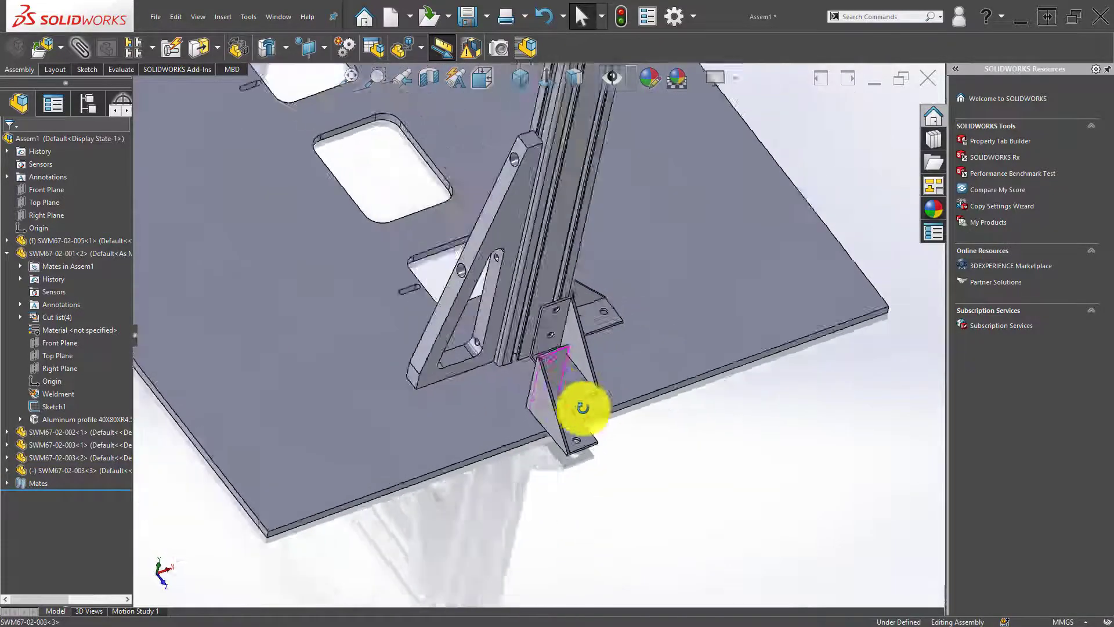
{"action": "middle_click_drag", "start_coordinate": [579, 398], "coordinate": [642, 463]}
{"action": "scroll", "coordinate": [559, 420], "scroll_direction": "down", "scroll_amount": 5}
{"action": "left_click", "coordinate": [563, 405]}
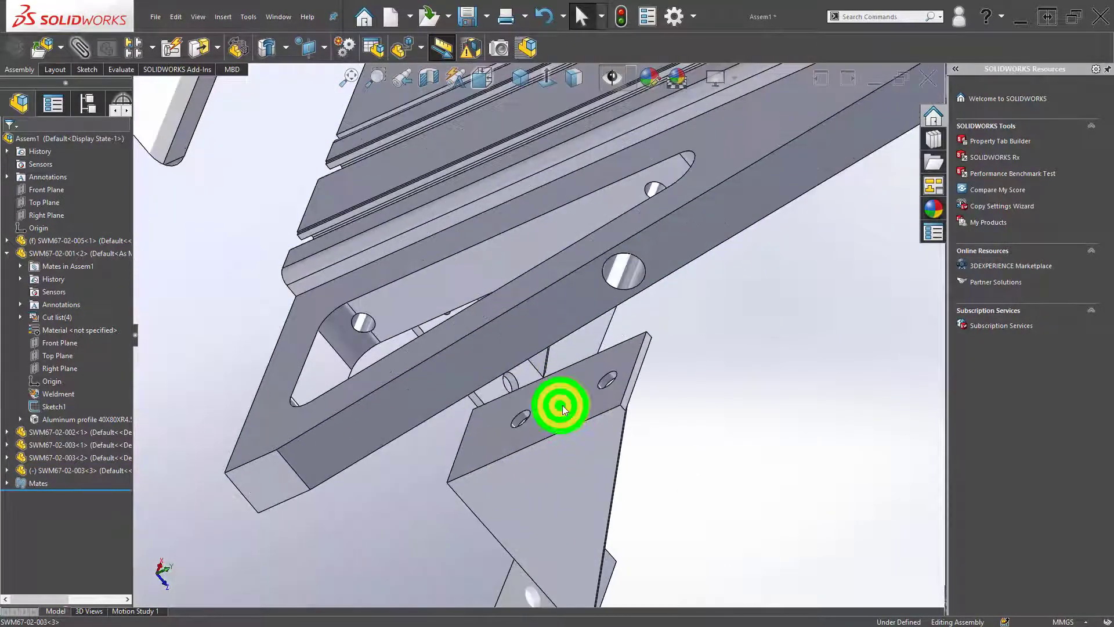
{"action": "scroll", "coordinate": [566, 413], "scroll_direction": "up", "scroll_amount": 5}
{"action": "middle_click_drag", "start_coordinate": [566, 413], "coordinate": [520, 322]}
{"action": "scroll", "coordinate": [520, 323], "scroll_direction": "down", "scroll_amount": 3}
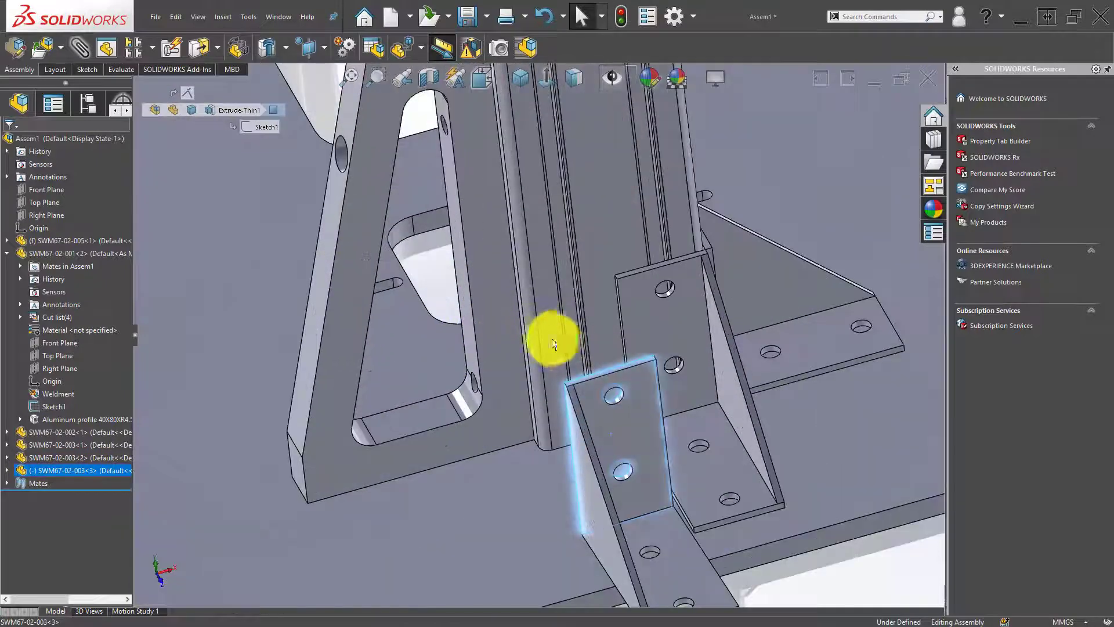
{"action": "left_click", "coordinate": [548, 334]}
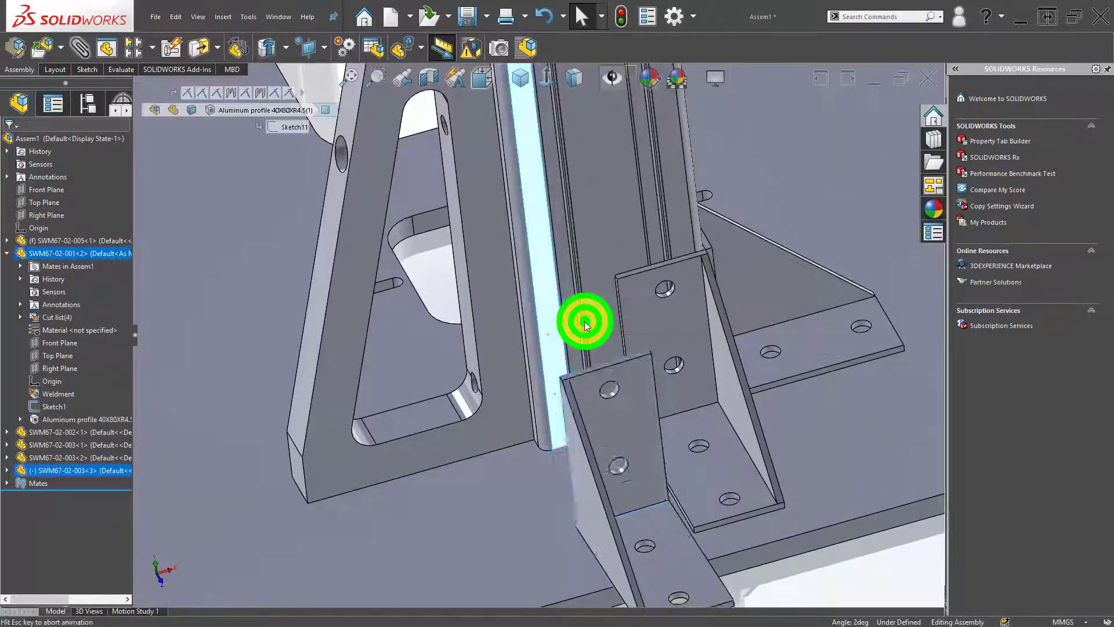
- Mate the new bracket's top edge to the matching edge of the existing bracket
{"action": "mouse_move", "coordinate": [584, 322]}
{"action": "middle_mouse_down"}
{"action": "mouse_move", "coordinate": [569, 312]}
{"action": "mouse_move", "coordinate": [522, 398]}
{"action": "mouse_move", "coordinate": [579, 315]}
{"action": "mouse_move", "coordinate": [681, 283]}
{"action": "middle_mouse_up"}
{"action": "scroll", "coordinate": [579, 313], "scroll_direction": "down", "scroll_amount": 3}
{"action": "left_click", "coordinate": [576, 300]}
{"action": "scroll", "coordinate": [636, 246], "scroll_direction": "down", "scroll_amount": 3}
{"action": "left_click", "coordinate": [636, 246], "text": "ctrl"}
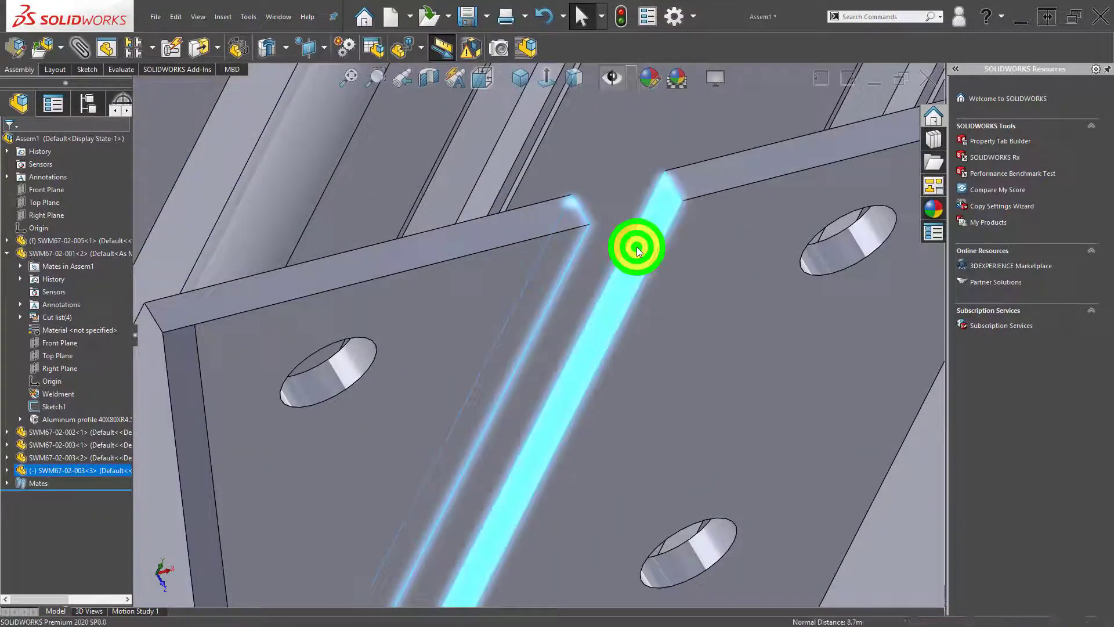
{"action": "left_click", "coordinate": [667, 235]}
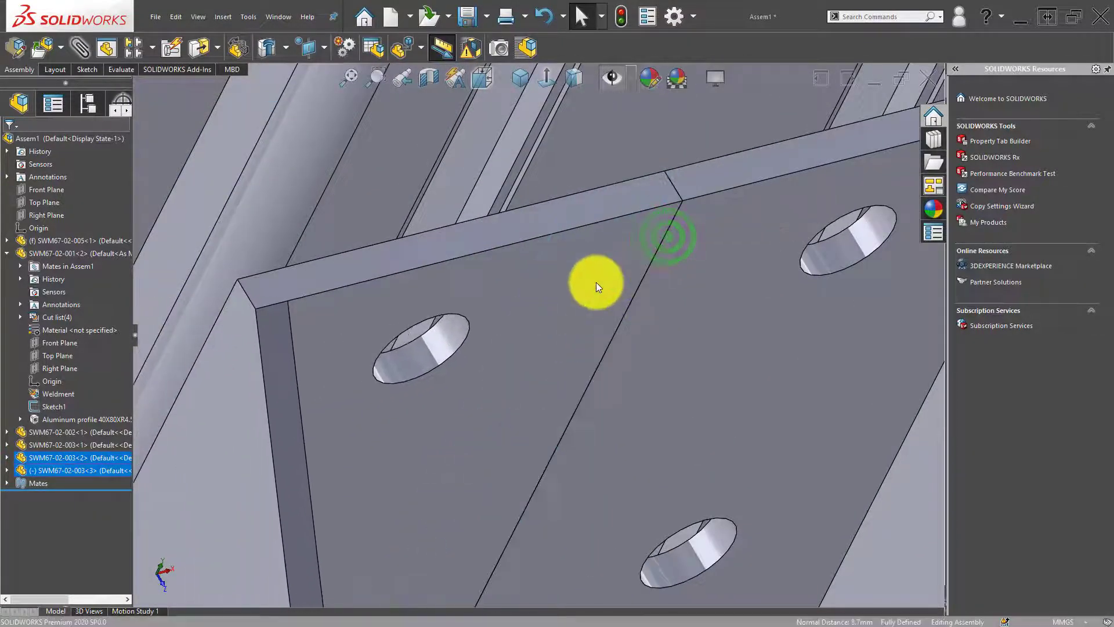
- Verify that the gusset is now fully defined
{"action": "mouse_move", "coordinate": [521, 343]}
{"action": "middle_mouse_down"}
{"action": "mouse_move", "coordinate": [533, 357]}
{"action": "mouse_move", "coordinate": [503, 308]}
{"action": "mouse_move", "coordinate": [510, 381]}
{"action": "mouse_move", "coordinate": [522, 268]}
{"action": "mouse_move", "coordinate": [477, 353]}
{"action": "middle_mouse_up"}
{"action": "scroll", "coordinate": [503, 308], "scroll_direction": "up", "scroll_amount": 3}
{"action": "left_click", "coordinate": [477, 352]}
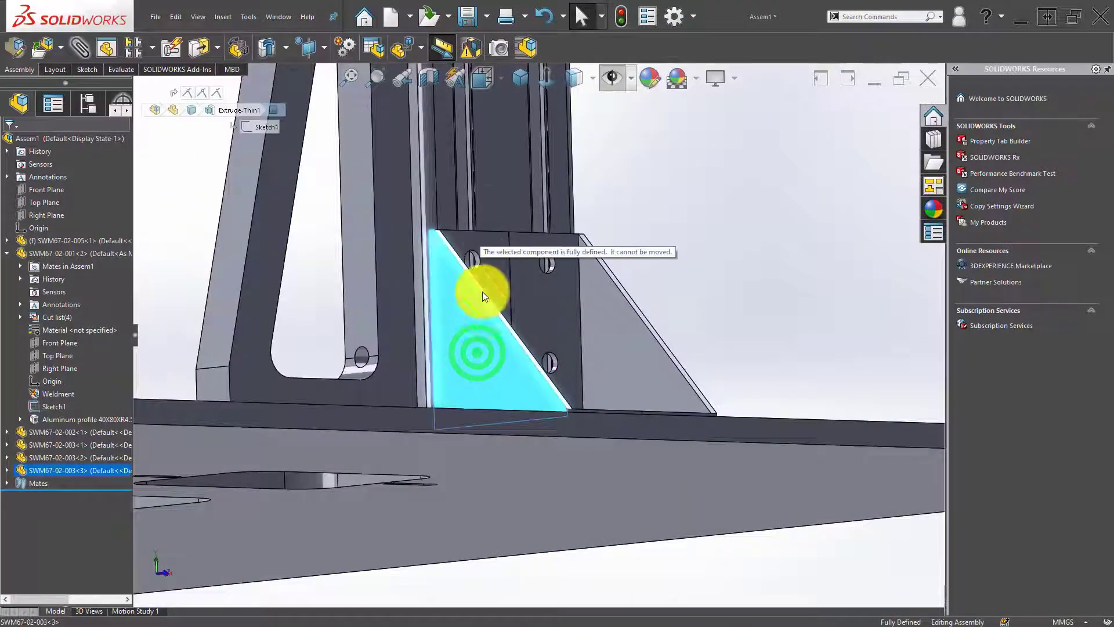
{"action": "scroll", "coordinate": [522, 296], "scroll_direction": "up", "scroll_amount": 3}
{"action": "mouse_move", "coordinate": [567, 336]}
{"action": "middle_mouse_down"}
{"action": "mouse_move", "coordinate": [530, 355]}
{"action": "mouse_move", "coordinate": [552, 356]}
{"action": "mouse_move", "coordinate": [485, 348]}
{"action": "mouse_move", "coordinate": [485, 393]}
{"action": "mouse_move", "coordinate": [531, 325]}
{"action": "mouse_move", "coordinate": [572, 294]}
{"action": "mouse_move", "coordinate": [667, 366]}
{"action": "mouse_move", "coordinate": [667, 313]}
{"action": "mouse_move", "coordinate": [615, 279]}
{"action": "middle_mouse_up"}
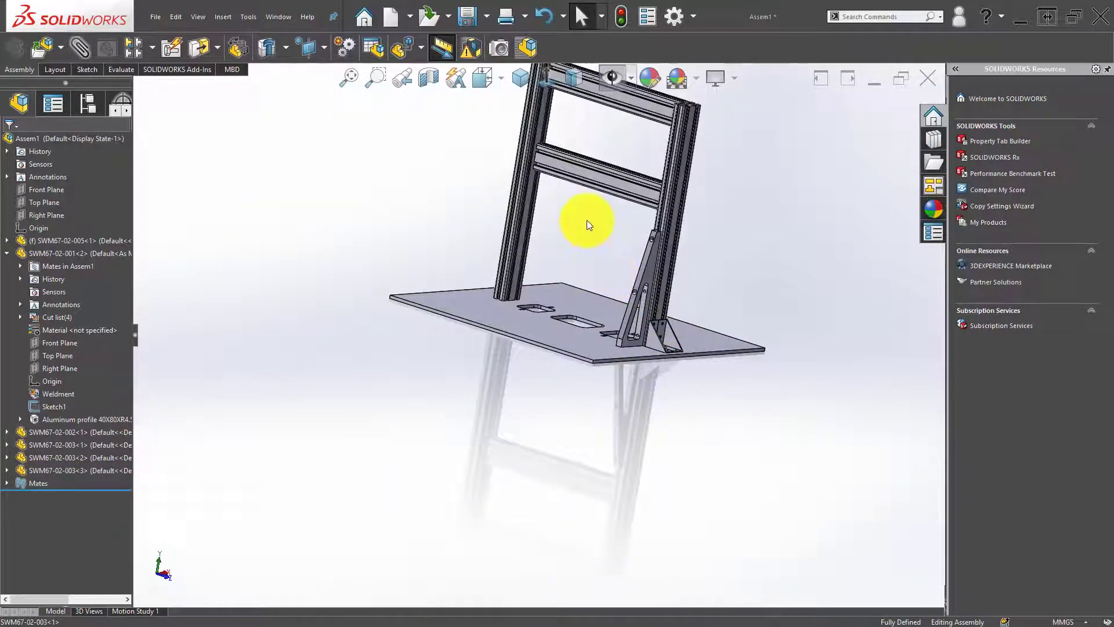
- Mirror the selected gussets and brackets about the Front Plane with Mirror Components
{"action": "left_click_drag", "start_coordinate": [587, 221], "coordinate": [795, 426]}
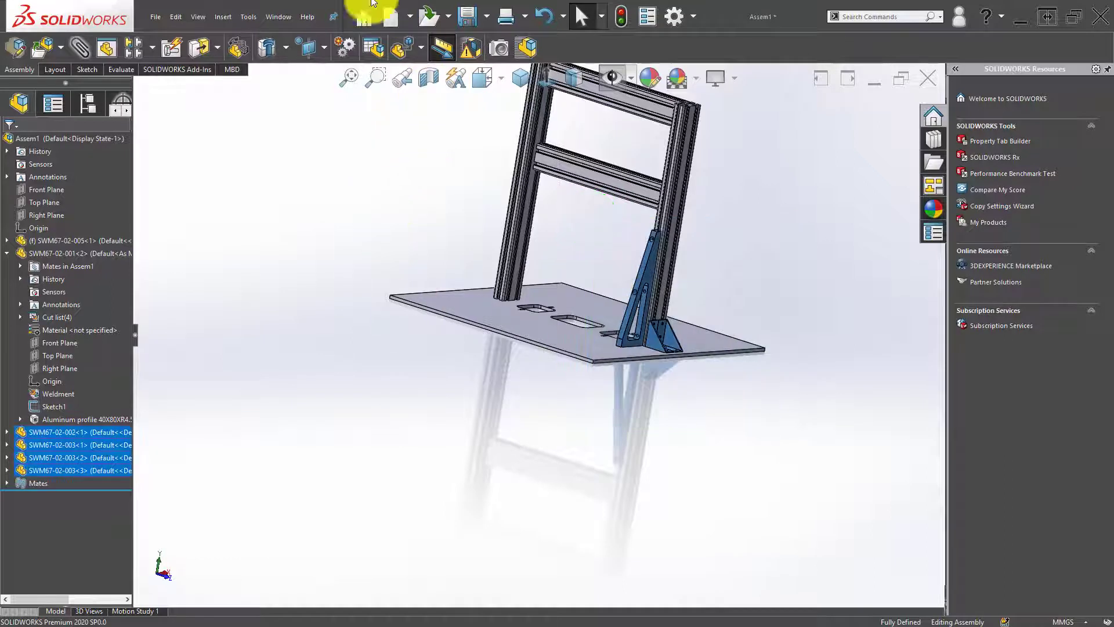
{"action": "left_click", "coordinate": [152, 46]}
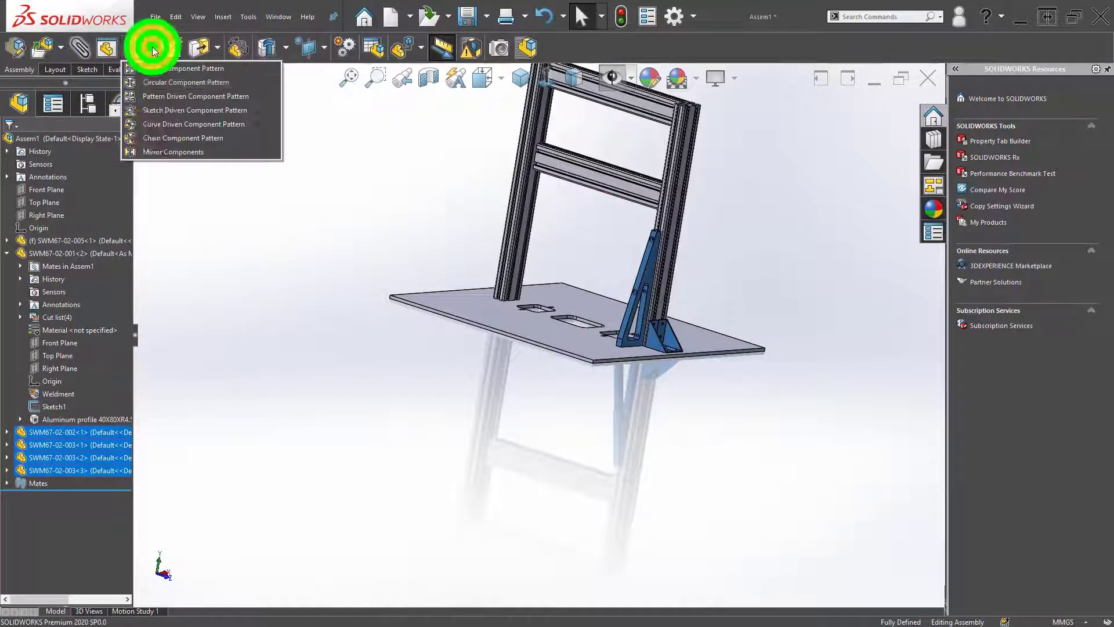
{"action": "left_click", "coordinate": [166, 152]}
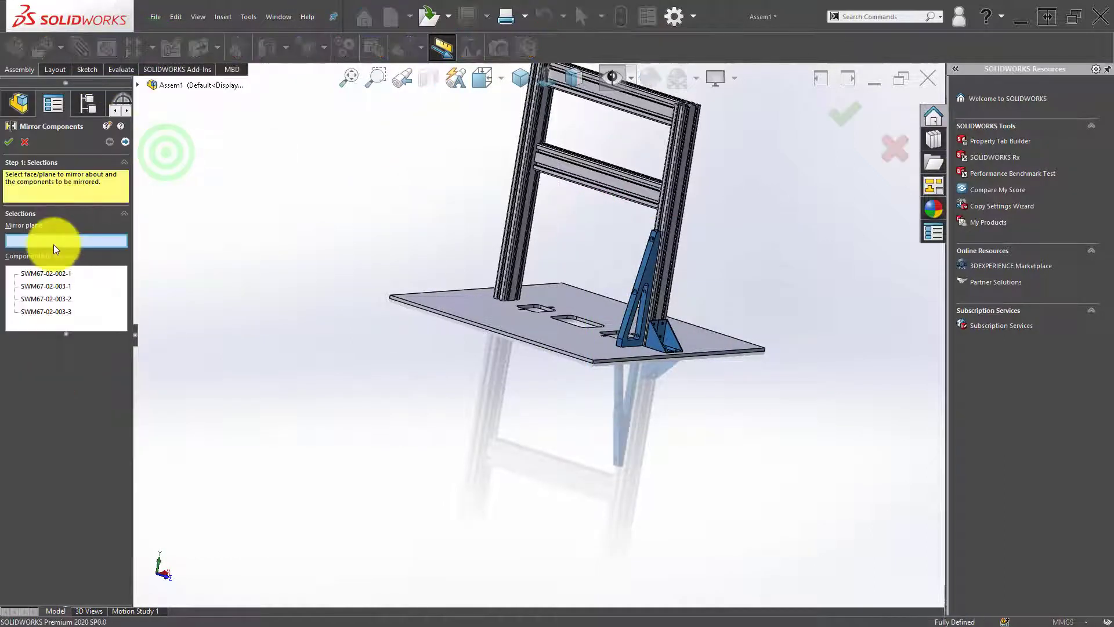
{"action": "left_click", "coordinate": [54, 242]}
{"action": "key", "text": "f"}
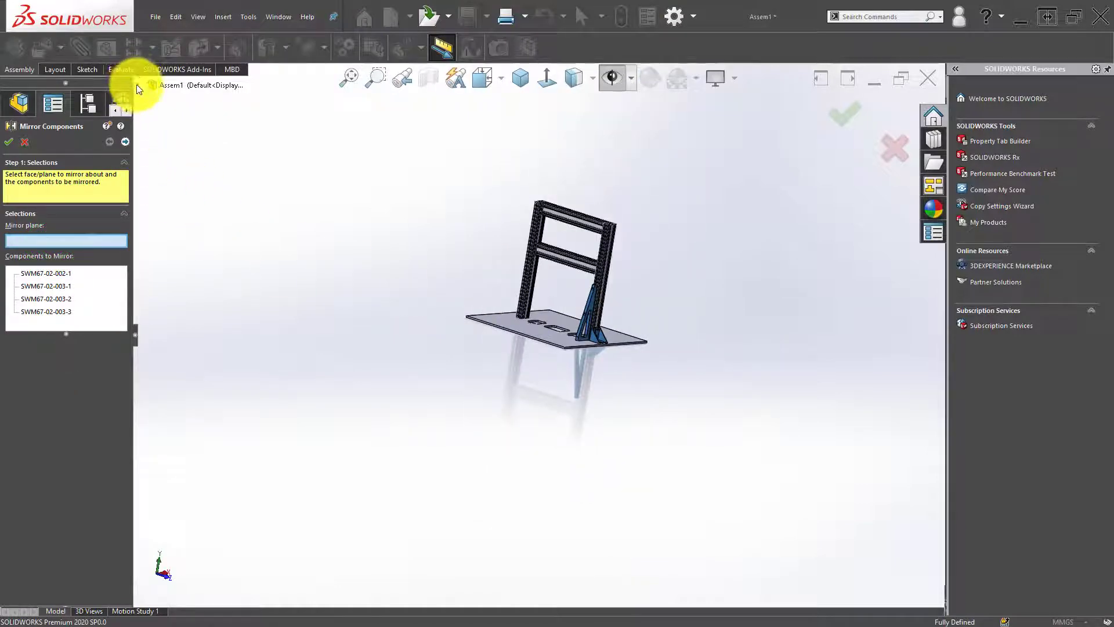
{"action": "left_click", "coordinate": [137, 85]}
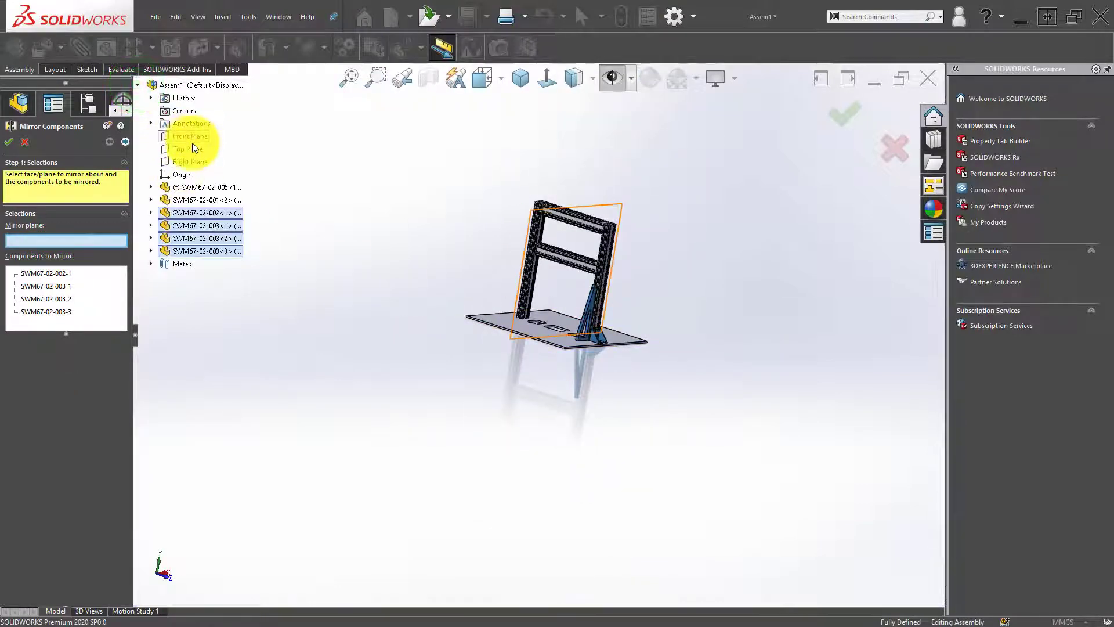
{"action": "left_click", "coordinate": [191, 137]}
{"action": "left_click", "coordinate": [12, 142]}
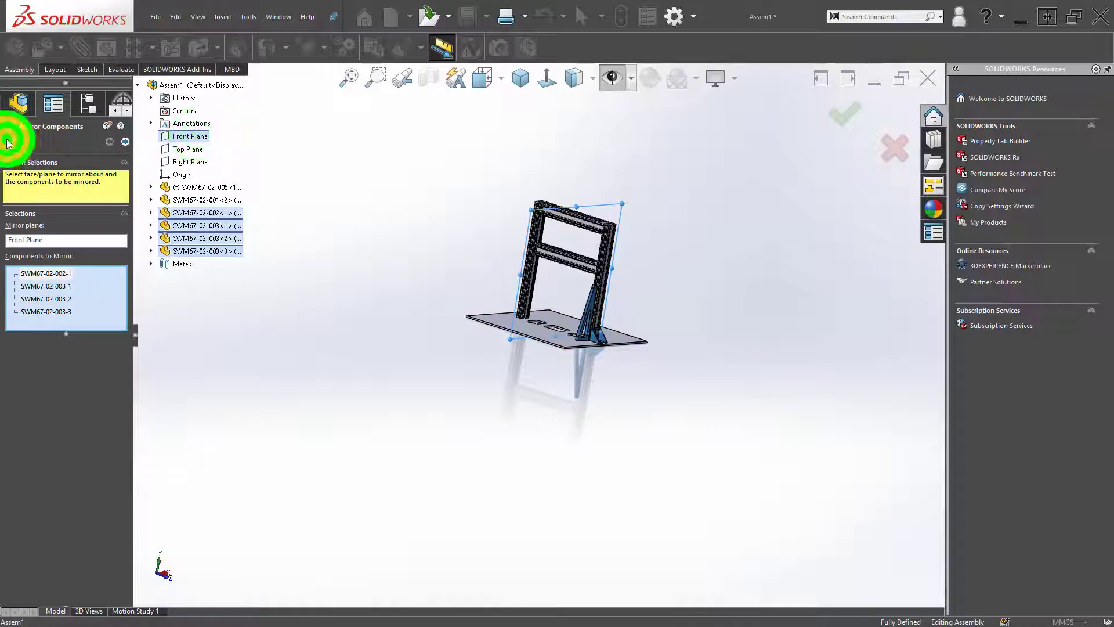
- Inspect the mirrored parts, then reopen MirrorComponent1 for editing
{"action": "left_click", "coordinate": [423, 380]}
{"action": "mouse_move", "coordinate": [517, 316]}
{"action": "middle_mouse_down"}
{"action": "mouse_move", "coordinate": [637, 291]}
{"action": "mouse_move", "coordinate": [653, 346]}
{"action": "middle_mouse_up"}
{"action": "scroll", "coordinate": [629, 340], "scroll_direction": "up", "scroll_amount": 3}
{"action": "scroll", "coordinate": [589, 378], "scroll_direction": "up", "scroll_amount": 3}
{"action": "mouse_move", "coordinate": [589, 378]}
{"action": "middle_mouse_down"}
{"action": "mouse_move", "coordinate": [577, 398]}
{"action": "mouse_move", "coordinate": [510, 406]}
{"action": "middle_mouse_up"}
{"action": "scroll", "coordinate": [691, 341], "scroll_direction": "up", "scroll_amount": 2}
{"action": "scroll", "coordinate": [656, 294], "scroll_direction": "down", "scroll_amount": 4}
{"action": "middle_click_drag", "start_coordinate": [656, 294], "coordinate": [704, 259]}
{"action": "mouse_move", "coordinate": [520, 385]}
{"action": "middle_mouse_down"}
{"action": "mouse_move", "coordinate": [604, 330]}
{"action": "mouse_move", "coordinate": [592, 364]}
{"action": "mouse_move", "coordinate": [480, 350]}
{"action": "mouse_move", "coordinate": [474, 367]}
{"action": "mouse_move", "coordinate": [498, 368]}
{"action": "middle_mouse_up"}
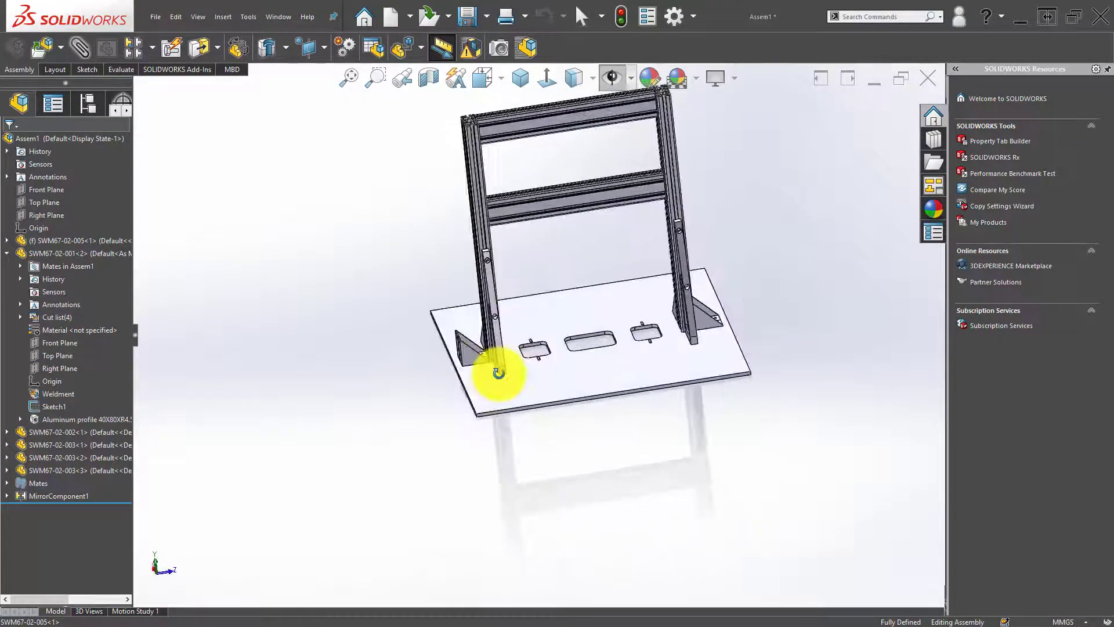
{"action": "left_click", "coordinate": [65, 498]}
{"action": "left_click", "coordinate": [74, 472]}
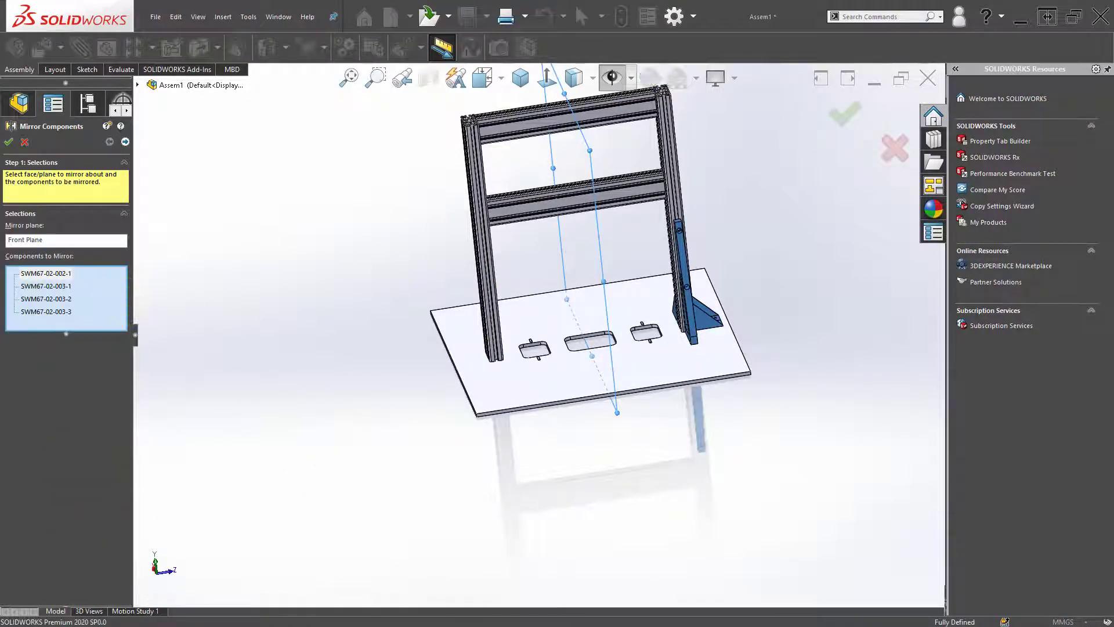
- Change the mirrored orientation of the SWM67-02-003-2 and SWM67-02-003-3 copies
{"action": "left_click", "coordinate": [125, 142]}
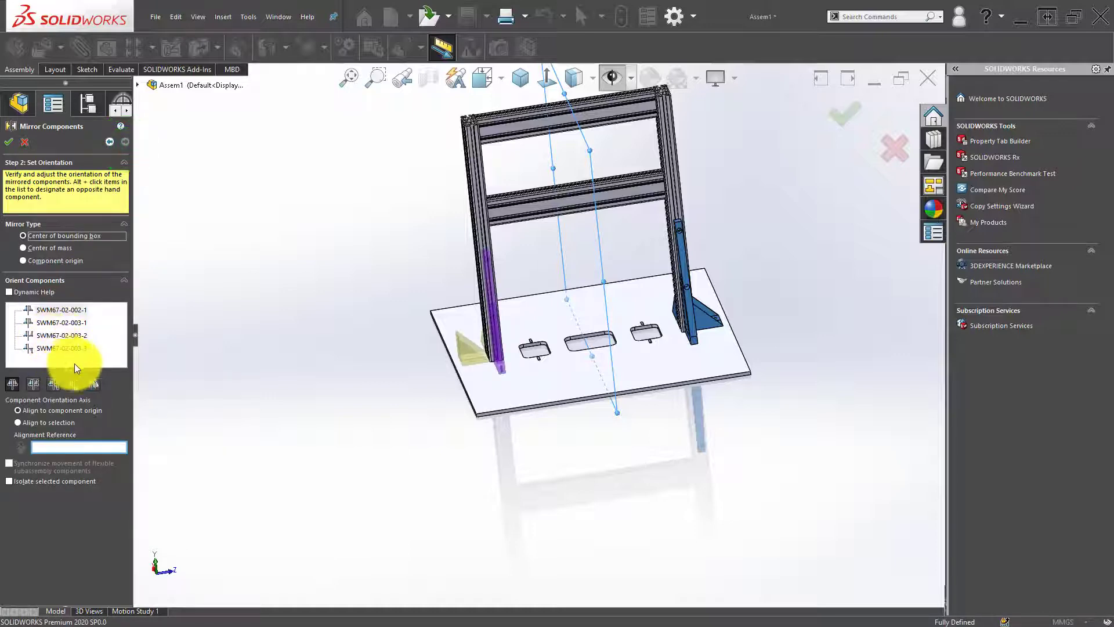
{"action": "middle_click_drag", "start_coordinate": [504, 356], "coordinate": [497, 398]}
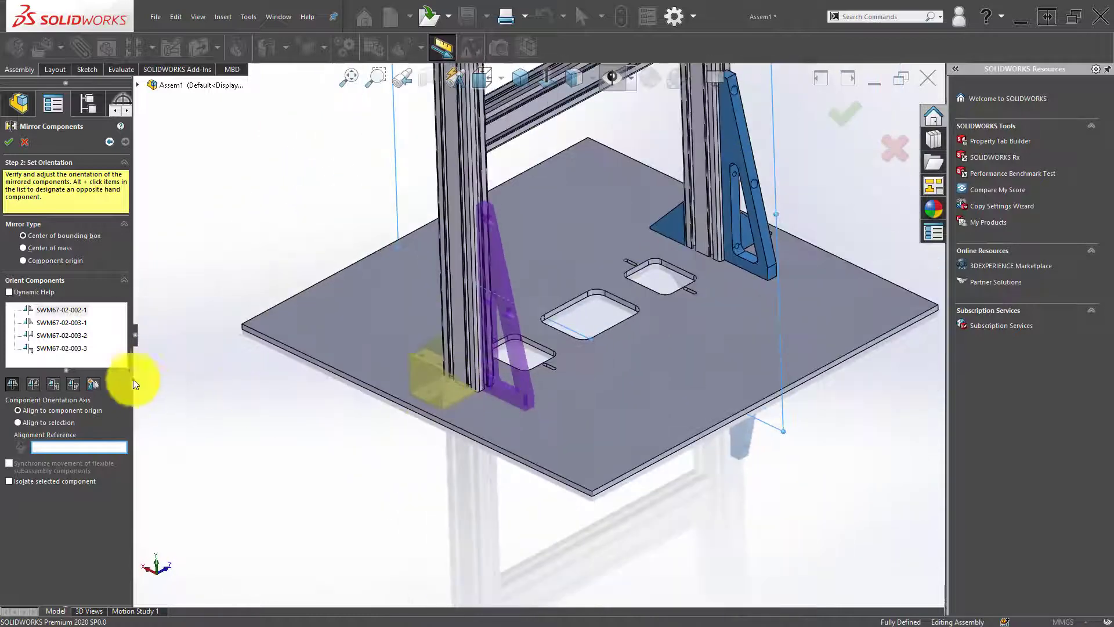
{"action": "left_click", "coordinate": [72, 334]}
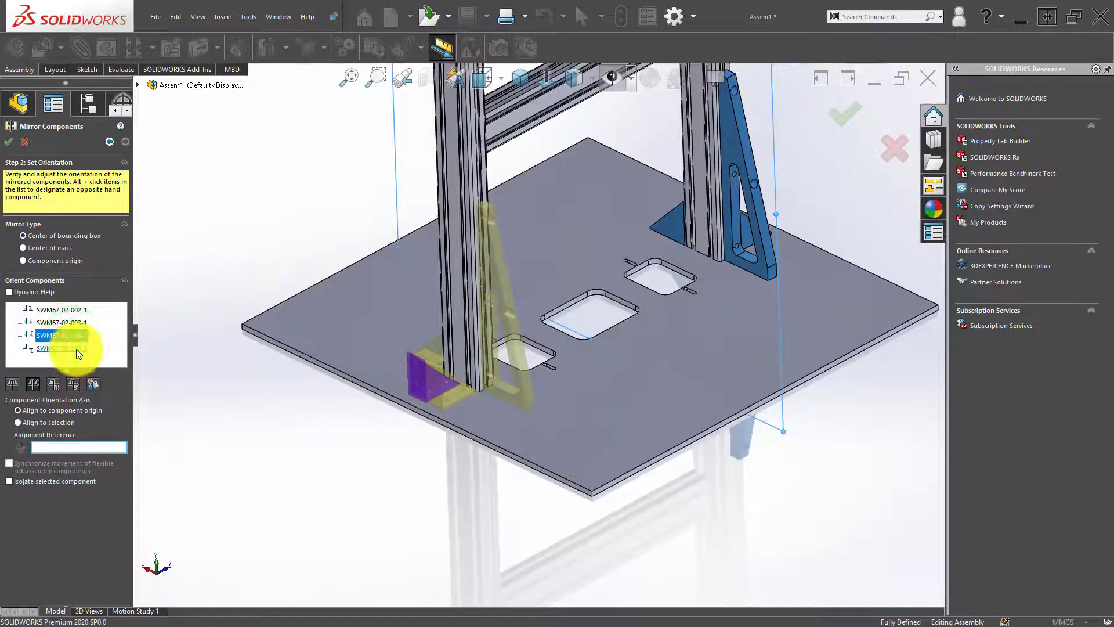
{"action": "left_click", "coordinate": [75, 349]}
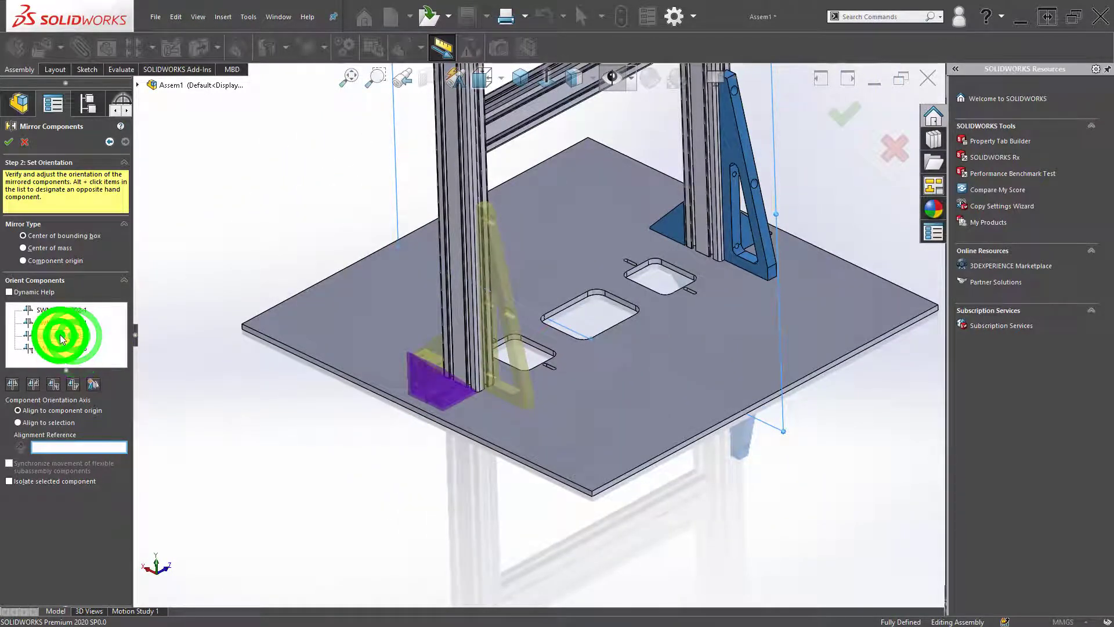
{"action": "left_click", "coordinate": [65, 346]}
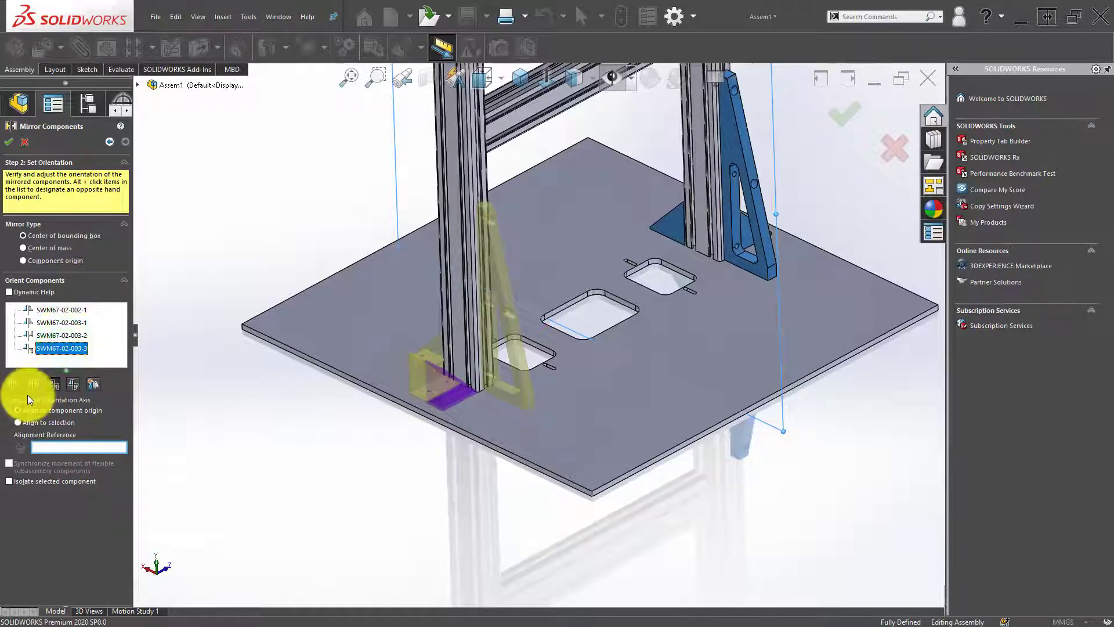
{"action": "left_click", "coordinate": [13, 384]}
{"action": "left_click", "coordinate": [79, 335]}
{"action": "left_click", "coordinate": [15, 385]}
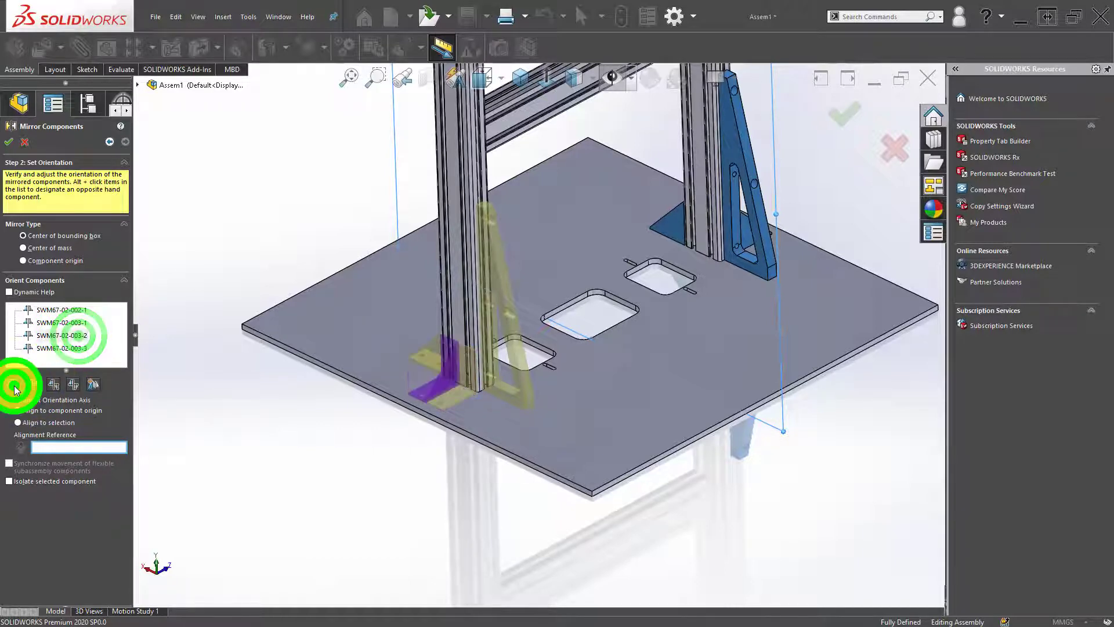
- Reorient the remaining mirrored bracket until it faces correctly, then confirm MirrorComponent1
{"action": "mouse_move", "coordinate": [314, 385]}
{"action": "middle_mouse_down"}
{"action": "mouse_move", "coordinate": [460, 341]}
{"action": "mouse_move", "coordinate": [552, 406]}
{"action": "mouse_move", "coordinate": [532, 410]}
{"action": "mouse_move", "coordinate": [529, 393]}
{"action": "mouse_move", "coordinate": [602, 393]}
{"action": "mouse_move", "coordinate": [588, 433]}
{"action": "mouse_move", "coordinate": [395, 366]}
{"action": "middle_mouse_up"}
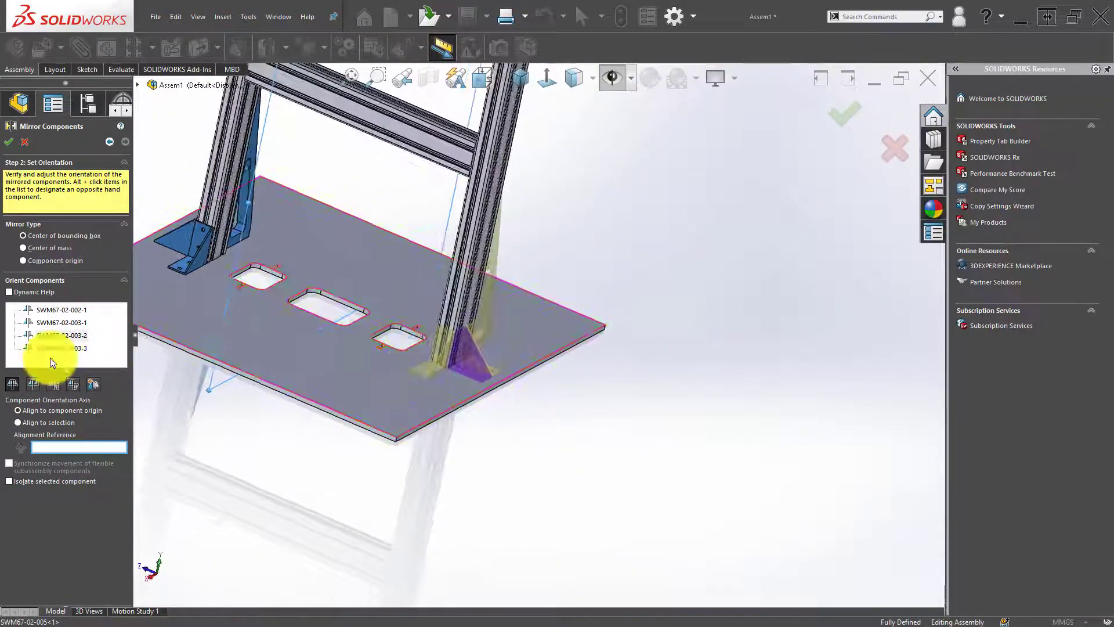
{"action": "left_click", "coordinate": [68, 323]}
{"action": "left_click", "coordinate": [12, 385]}
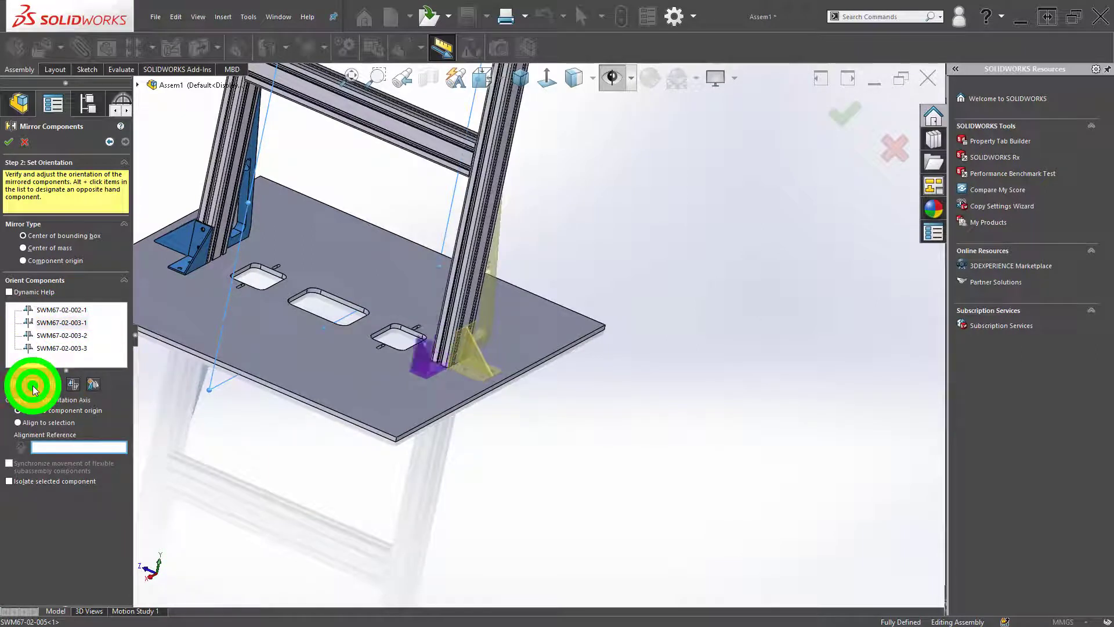
{"action": "left_click", "coordinate": [55, 384]}
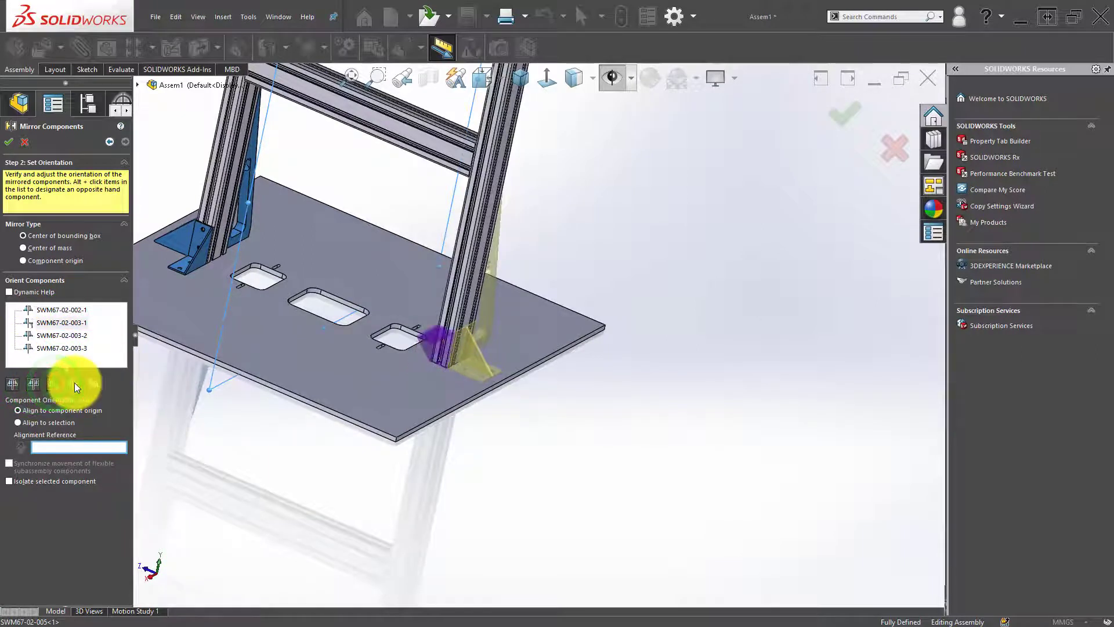
{"action": "left_click", "coordinate": [72, 384]}
{"action": "mouse_move", "coordinate": [390, 381]}
{"action": "middle_mouse_down"}
{"action": "mouse_move", "coordinate": [429, 341]}
{"action": "mouse_move", "coordinate": [514, 341]}
{"action": "mouse_move", "coordinate": [494, 377]}
{"action": "mouse_move", "coordinate": [395, 420]}
{"action": "middle_mouse_up"}
{"action": "left_click", "coordinate": [69, 397]}
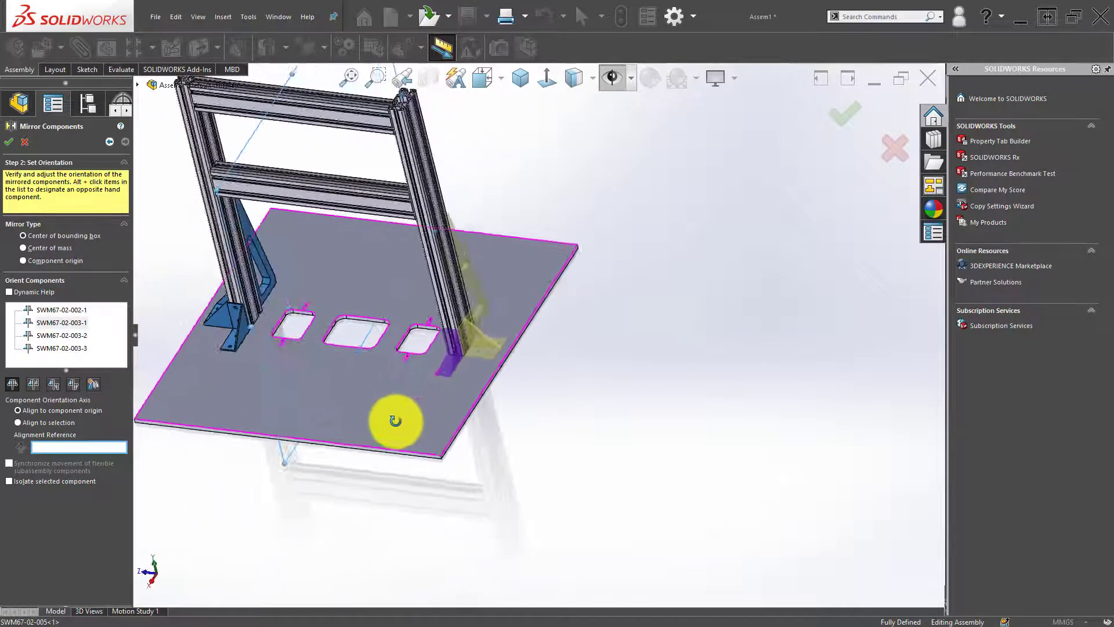
{"action": "left_click", "coordinate": [8, 142]}
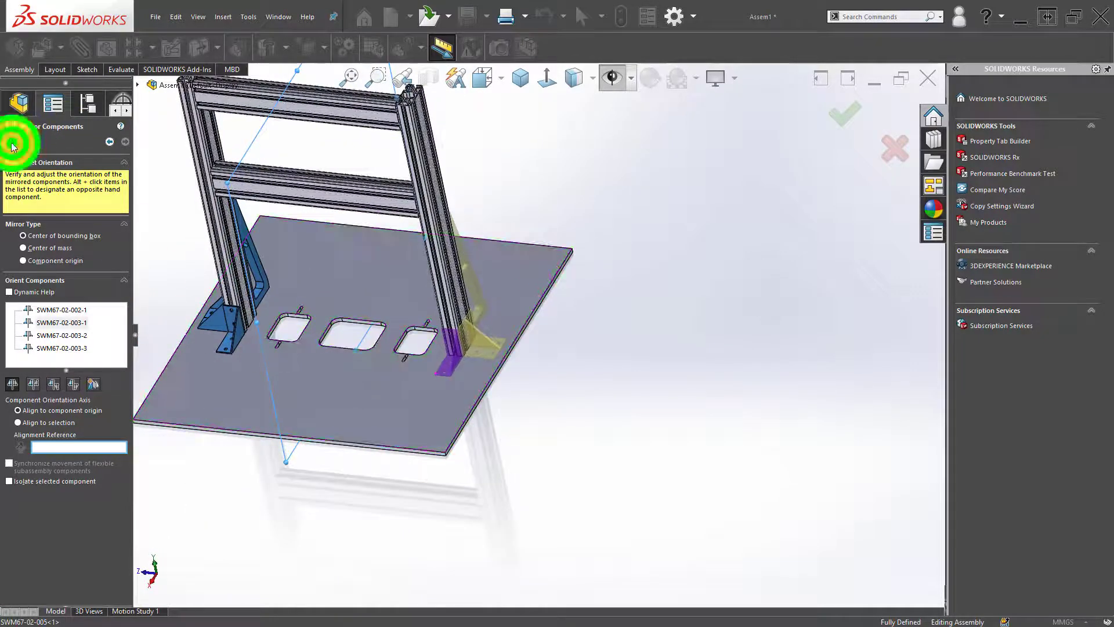
{"action": "left_click", "coordinate": [634, 308]}
{"action": "mouse_move", "coordinate": [482, 368]}
{"action": "middle_mouse_down"}
{"action": "mouse_move", "coordinate": [468, 331]}
{"action": "mouse_move", "coordinate": [480, 324]}
{"action": "mouse_move", "coordinate": [374, 331]}
{"action": "mouse_move", "coordinate": [435, 323]}
{"action": "mouse_move", "coordinate": [577, 336]}
{"action": "mouse_move", "coordinate": [535, 340]}
{"action": "middle_mouse_up"}
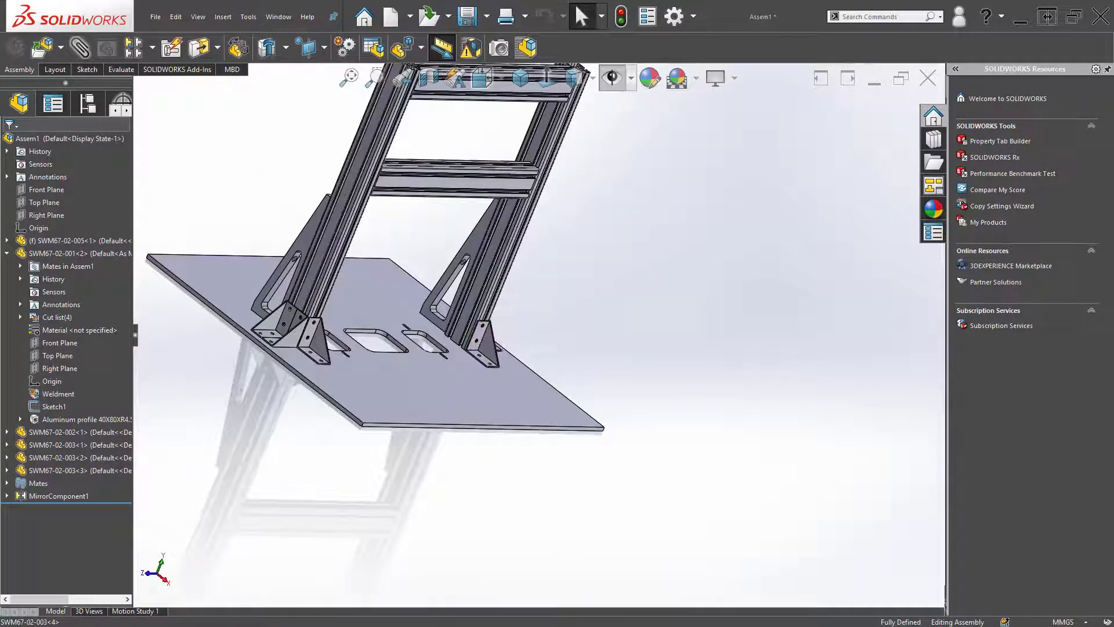
{"action": "mouse_move", "coordinate": [575, 238]}
{"action": "middle_mouse_down"}
{"action": "mouse_move", "coordinate": [406, 286]}
{"action": "mouse_move", "coordinate": [536, 326]}
{"action": "mouse_move", "coordinate": [472, 343]}
{"action": "mouse_move", "coordinate": [462, 327]}
{"action": "middle_mouse_up"}
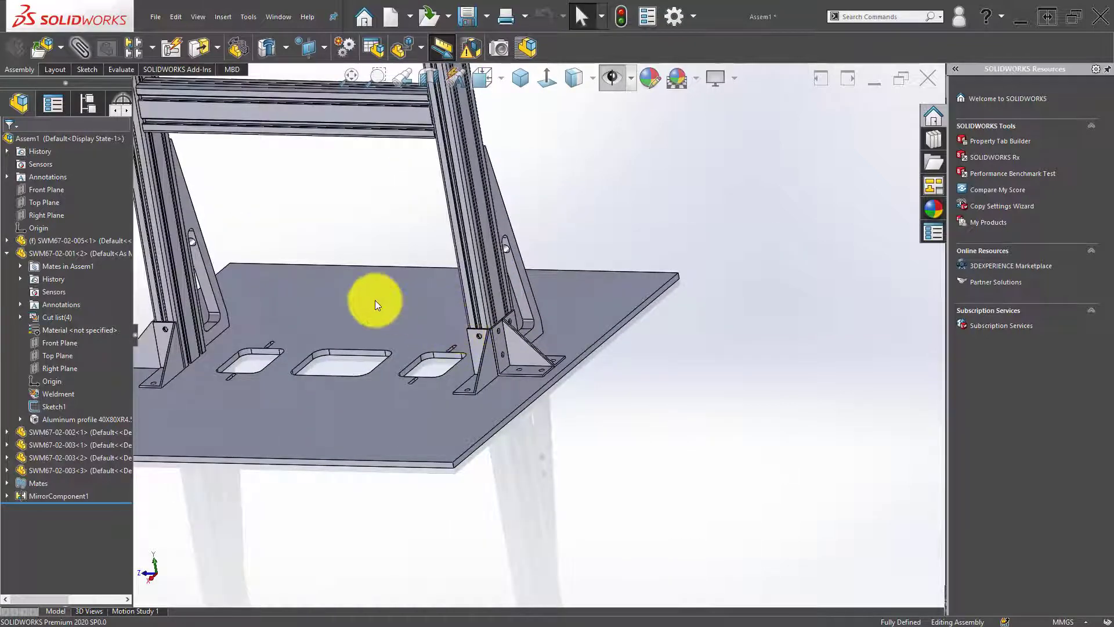
{"action": "scroll", "coordinate": [374, 300], "scroll_direction": "up", "scroll_amount": 2}
{"action": "left_click", "coordinate": [526, 77]}
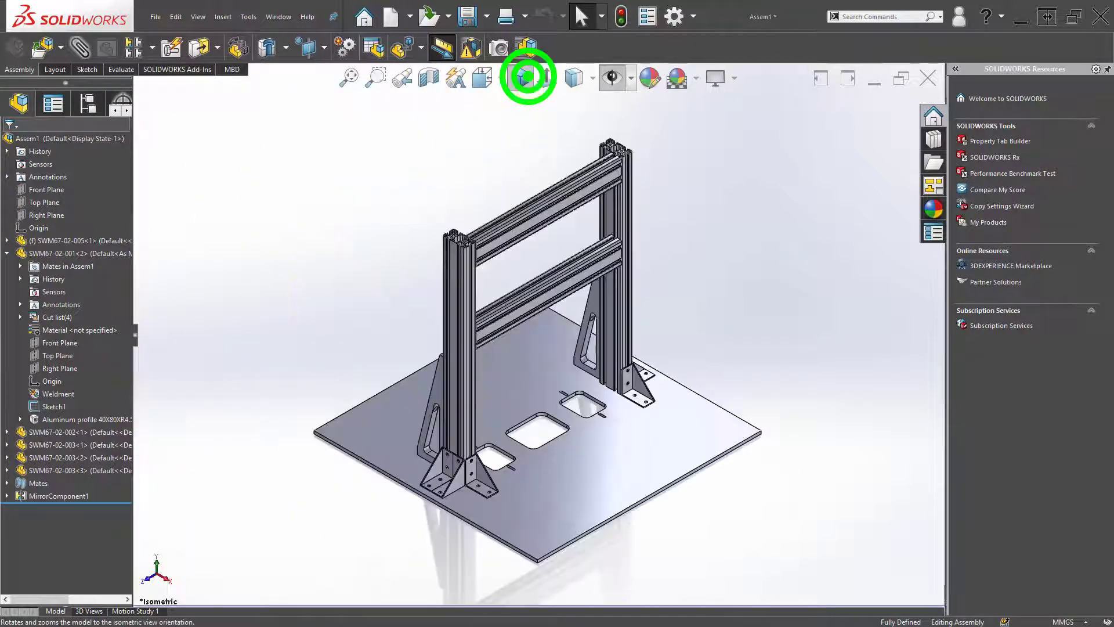
{"action": "mouse_move", "coordinate": [284, 330]}
{"action": "middle_mouse_down"}
{"action": "mouse_move", "coordinate": [471, 418]}
{"action": "mouse_move", "coordinate": [649, 470]}
{"action": "middle_mouse_up"}
{"action": "scroll", "coordinate": [649, 470], "scroll_direction": "down", "scroll_amount": 5}
{"action": "scroll", "coordinate": [670, 333], "scroll_direction": "down", "scroll_amount": 3}
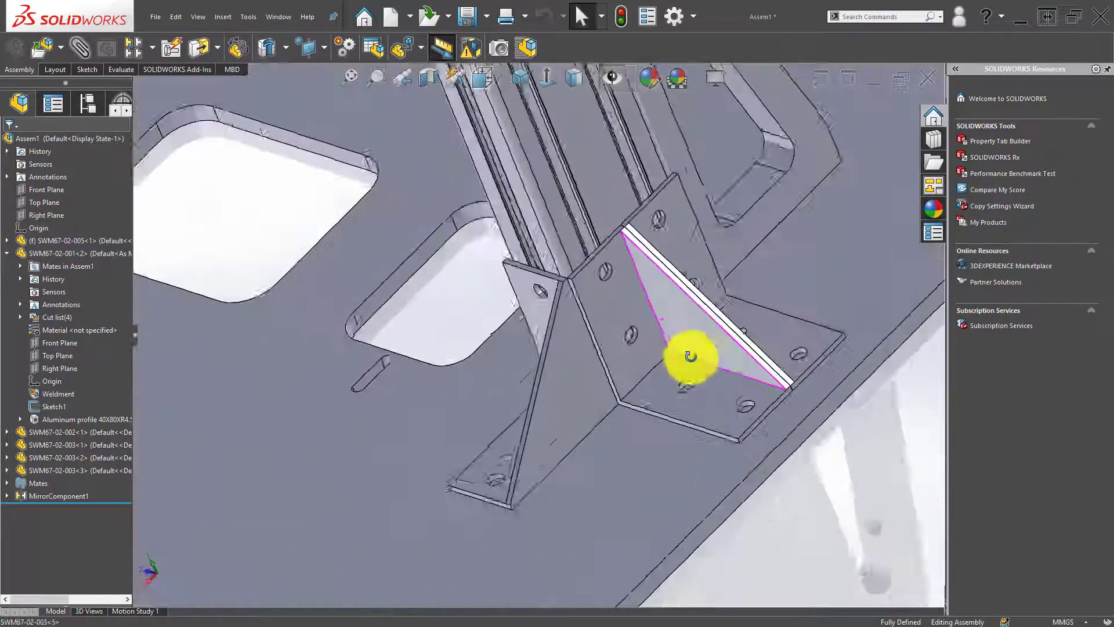
- Delete the two unwanted mirrored gussets
{"action": "left_click", "coordinate": [700, 340]}
{"action": "key", "text": "Delete"}
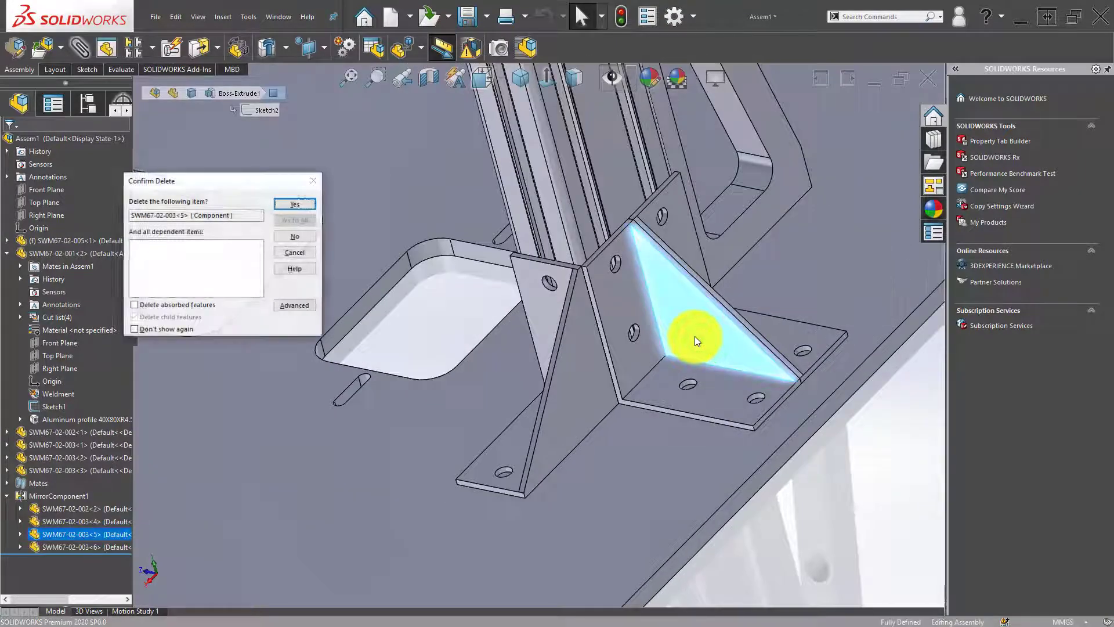
{"action": "key", "text": "Return"}
{"action": "left_click", "coordinate": [702, 315]}
{"action": "key", "text": "Delete"}
{"action": "key", "text": "Return"}
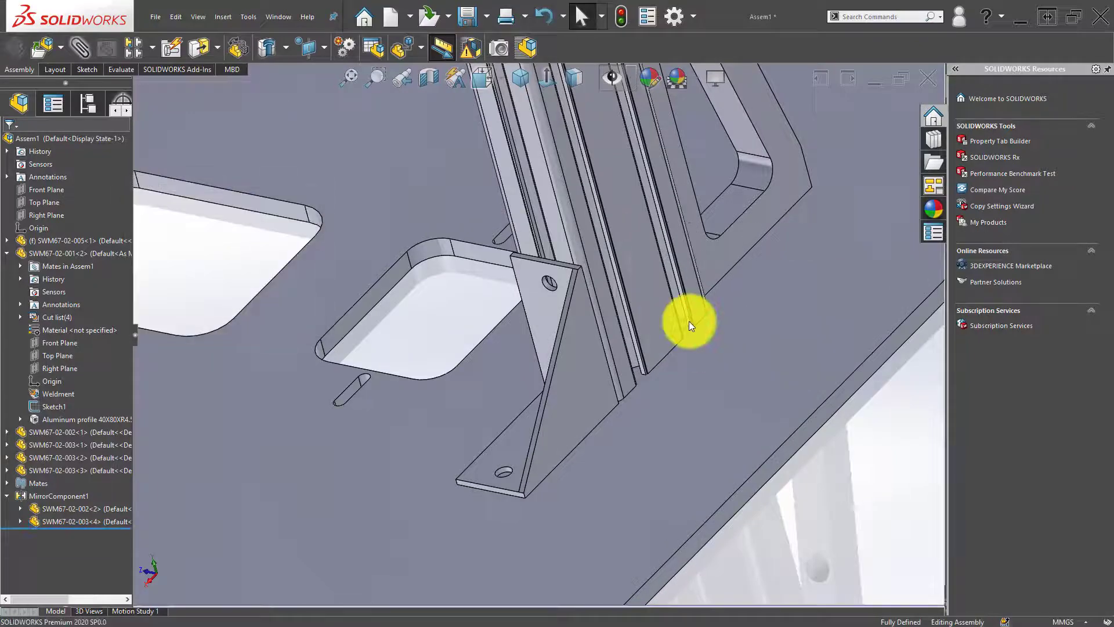
- Ctrl-drag a copy of the left corner gusset beside the plate
{"action": "scroll", "coordinate": [531, 328], "scroll_direction": "up", "scroll_amount": 5}
{"action": "scroll", "coordinate": [433, 297], "scroll_direction": "up", "scroll_amount": 5}
{"action": "middle_click_drag", "start_coordinate": [411, 269], "coordinate": [332, 302]}
{"action": "left_click", "coordinate": [332, 302]}
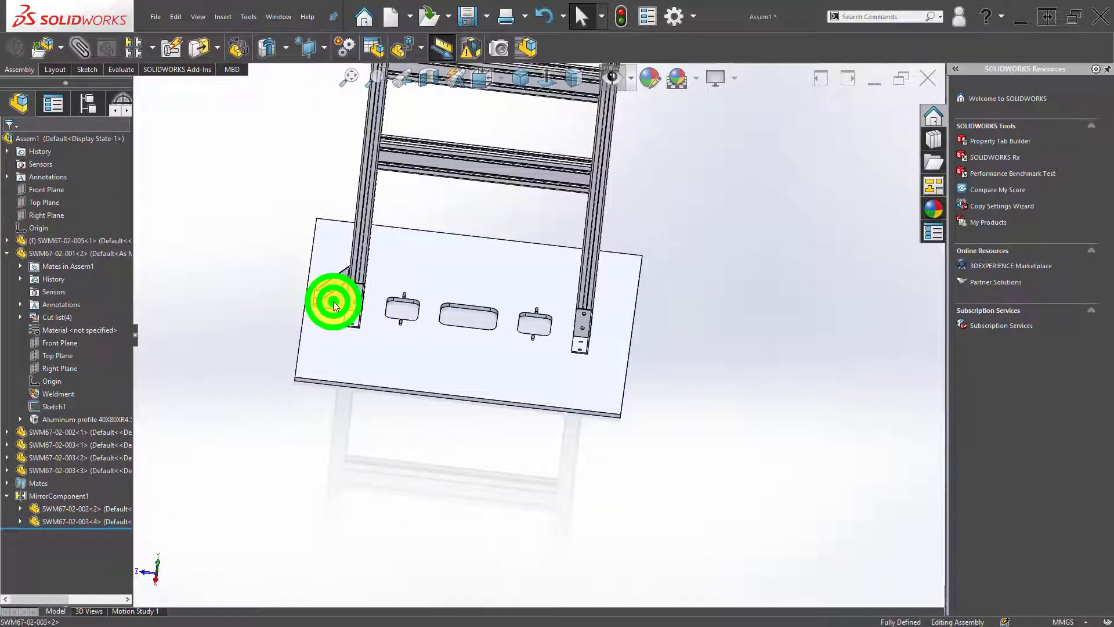
{"action": "left_click_drag", "start_coordinate": [332, 306], "coordinate": [673, 325], "text": "ctrl"}
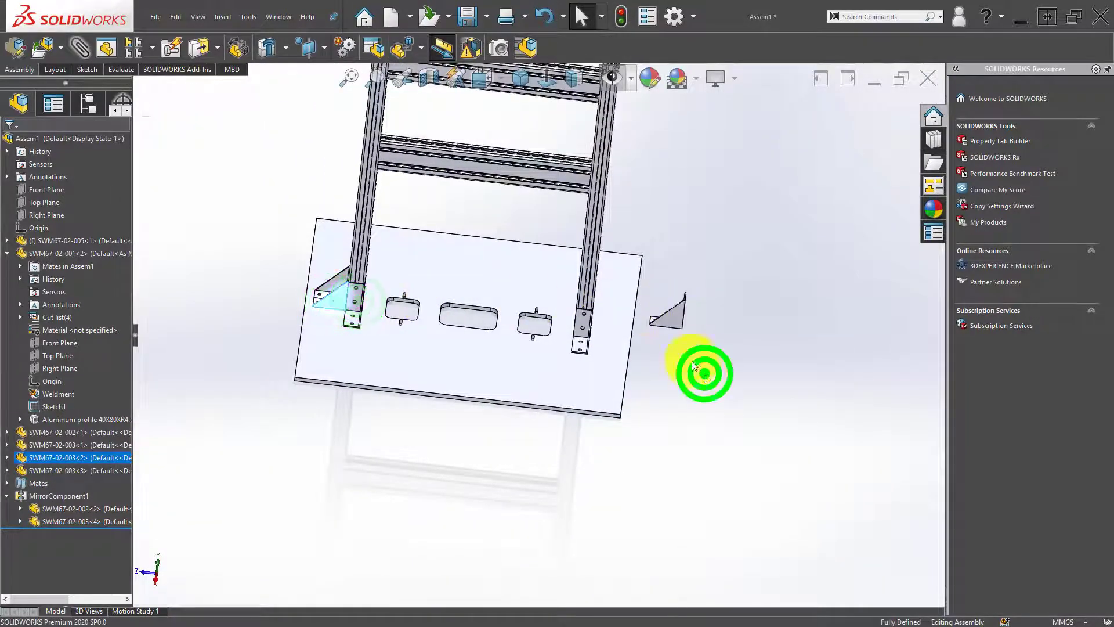
{"action": "scroll", "coordinate": [673, 329], "scroll_direction": "down", "scroll_amount": 2}
{"action": "middle_click_drag", "start_coordinate": [673, 329], "coordinate": [610, 369]}
{"action": "scroll", "coordinate": [665, 329], "scroll_direction": "down", "scroll_amount": 3}
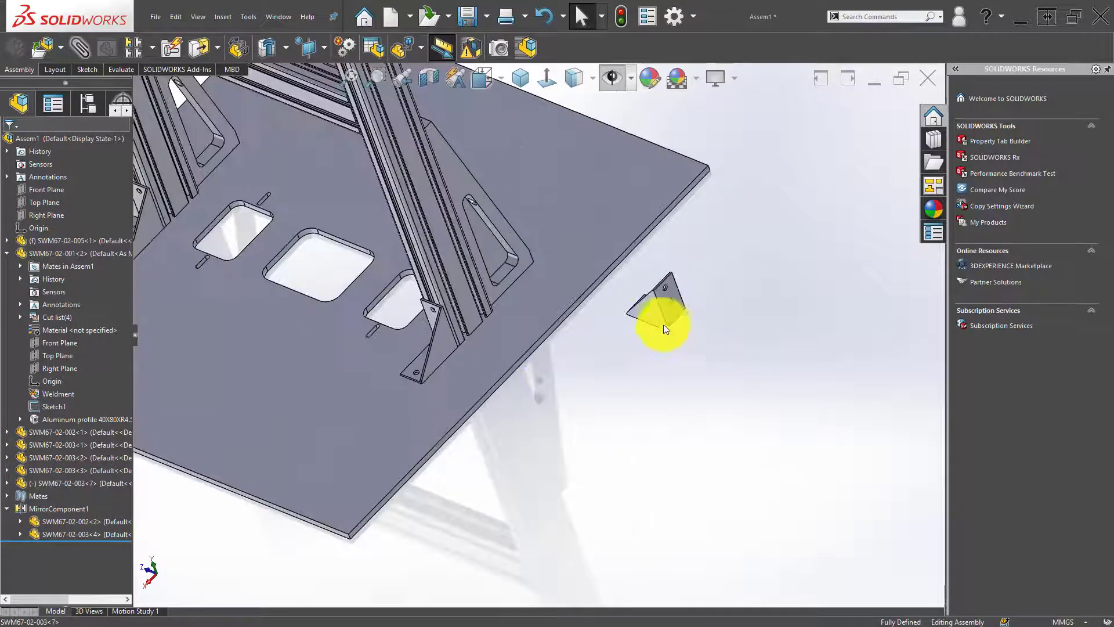
- Rotate the copied gusset into position using Move with Triad
{"action": "right_click", "coordinate": [654, 311]}
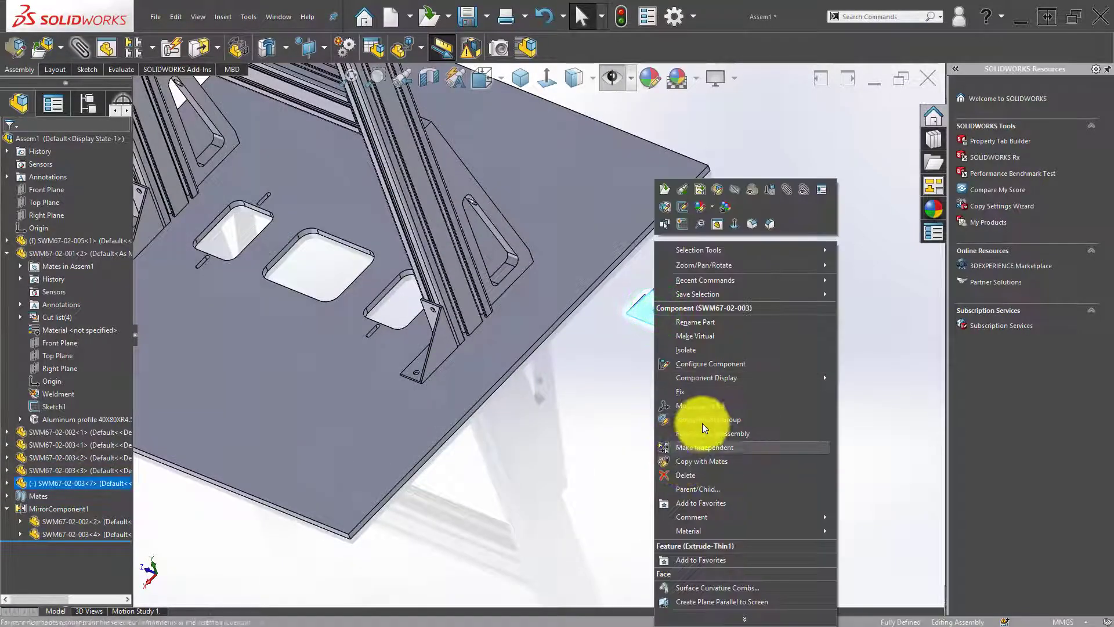
{"action": "left_click", "coordinate": [708, 406]}
{"action": "scroll", "coordinate": [627, 300], "scroll_direction": "down", "scroll_amount": 2}
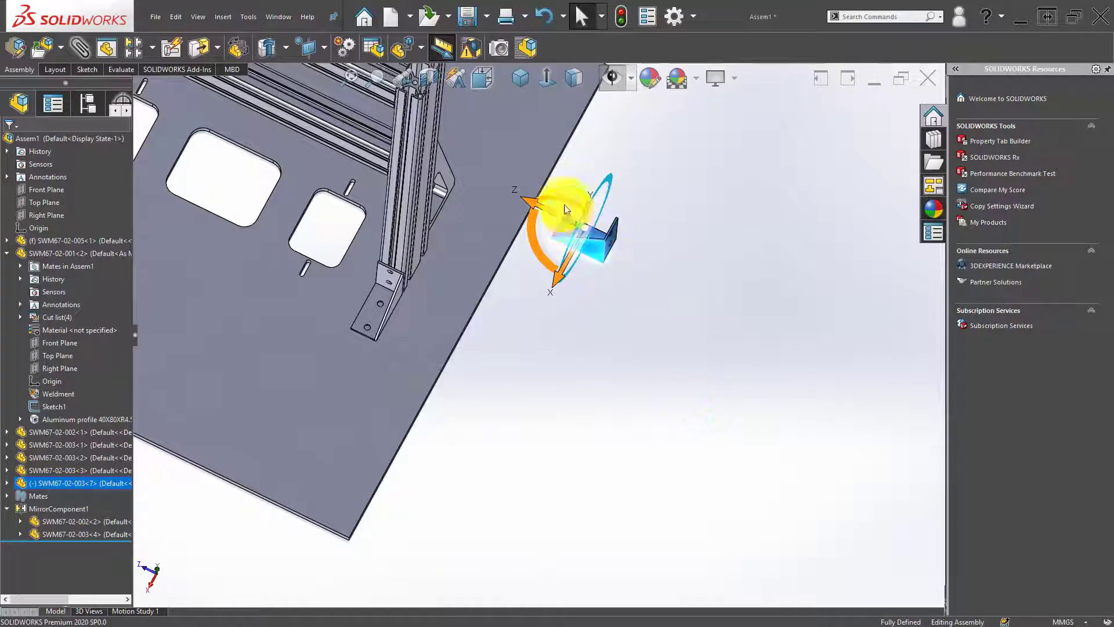
{"action": "left_click_drag", "start_coordinate": [532, 237], "coordinate": [611, 353]}
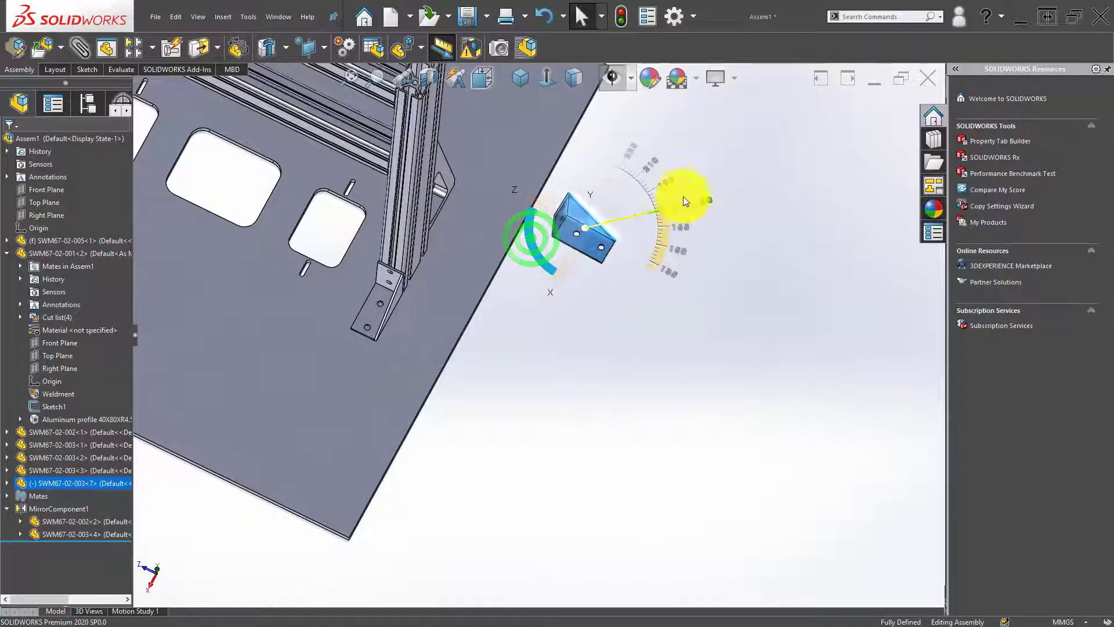
{"action": "left_click", "coordinate": [610, 352]}
- Mate the copied gusset's face coincident with the aluminium profile face
{"action": "mouse_move", "coordinate": [555, 233]}
{"action": "middle_mouse_down"}
{"action": "mouse_move", "coordinate": [629, 256]}
{"action": "mouse_move", "coordinate": [460, 167]}
{"action": "mouse_move", "coordinate": [322, 268]}
{"action": "middle_mouse_up"}
{"action": "left_click", "coordinate": [378, 246], "text": "ctrl"}
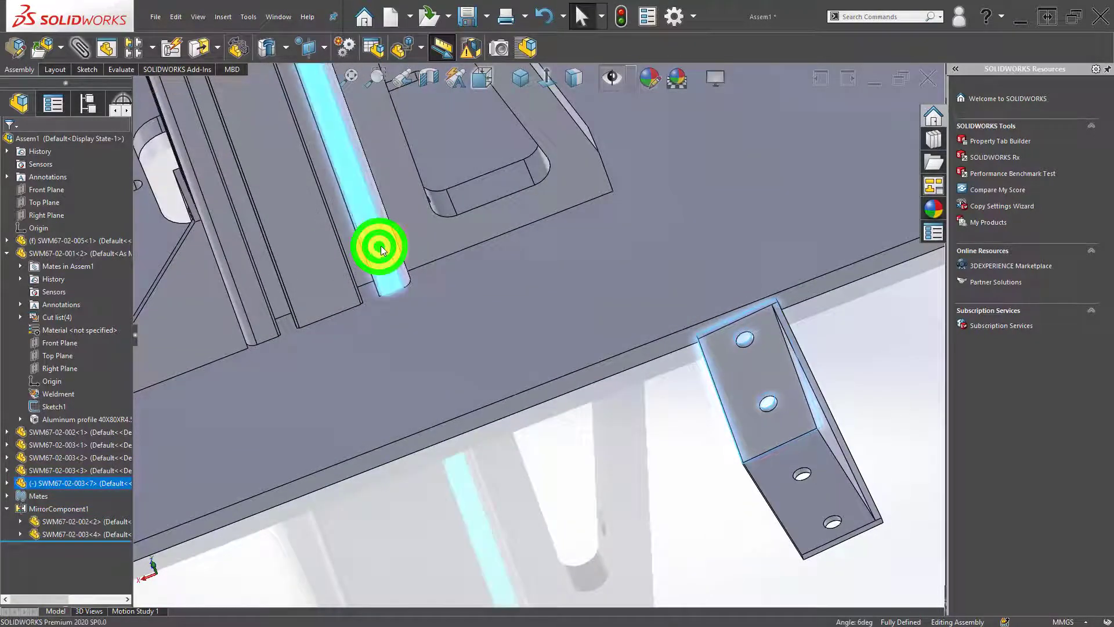
{"action": "left_click", "coordinate": [415, 235]}
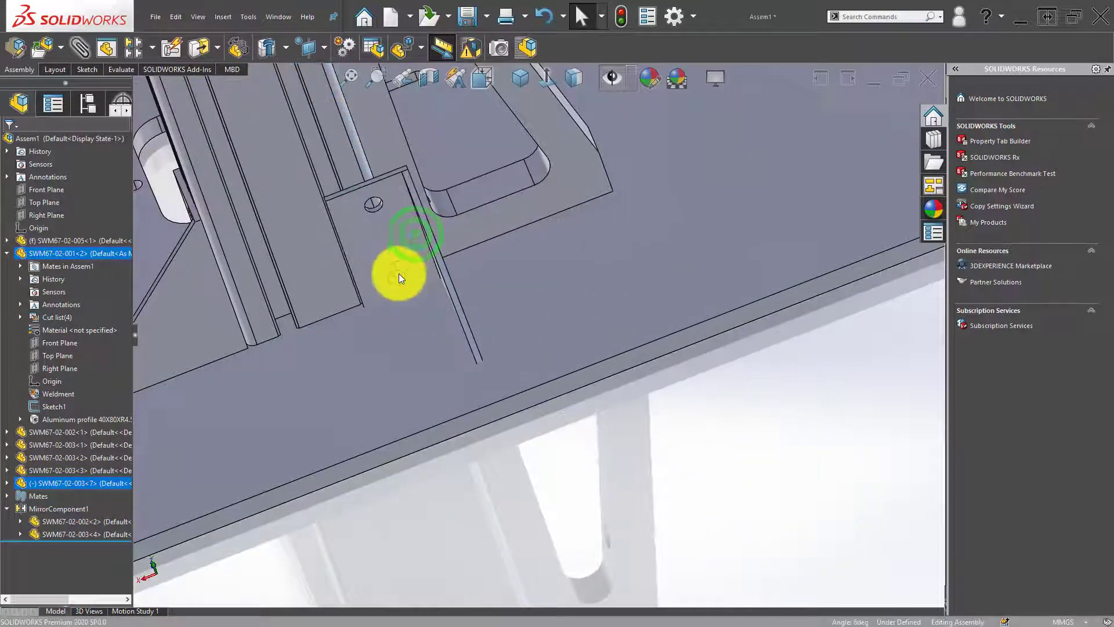
{"action": "mouse_move", "coordinate": [400, 280]}
{"action": "middle_mouse_down"}
{"action": "mouse_move", "coordinate": [362, 166]}
{"action": "mouse_move", "coordinate": [431, 330]}
{"action": "mouse_move", "coordinate": [384, 277]}
{"action": "middle_mouse_up"}
{"action": "left_click", "coordinate": [382, 269]}
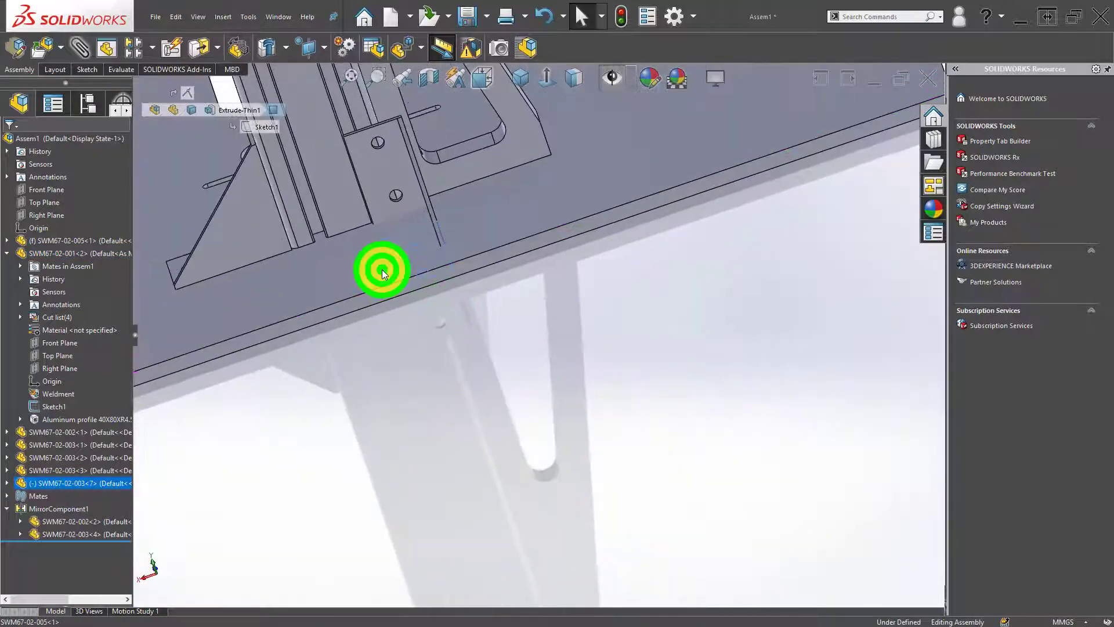
{"action": "left_click", "coordinate": [412, 257]}
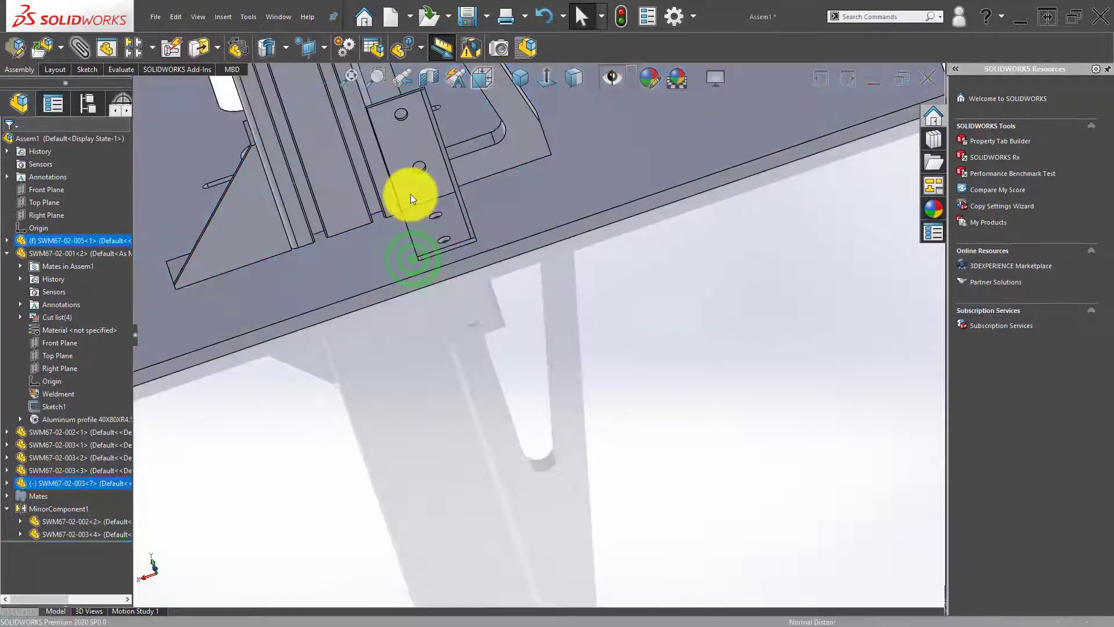
- Mate the bracket face to the rail face, fully defining it
{"action": "middle_click_drag", "start_coordinate": [436, 213], "coordinate": [421, 194]}
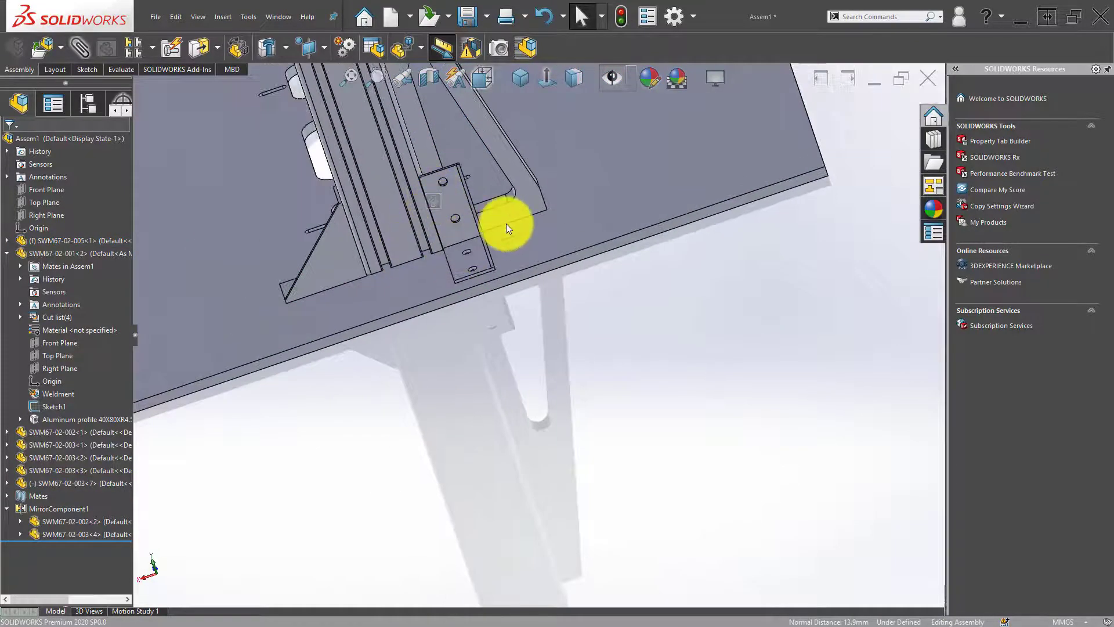
{"action": "mouse_move", "coordinate": [467, 267]}
{"action": "middle_mouse_down"}
{"action": "mouse_move", "coordinate": [473, 237]}
{"action": "mouse_move", "coordinate": [464, 246]}
{"action": "mouse_move", "coordinate": [419, 166]}
{"action": "mouse_move", "coordinate": [433, 192]}
{"action": "mouse_move", "coordinate": [432, 270]}
{"action": "middle_mouse_up"}
{"action": "left_click", "coordinate": [464, 246]}
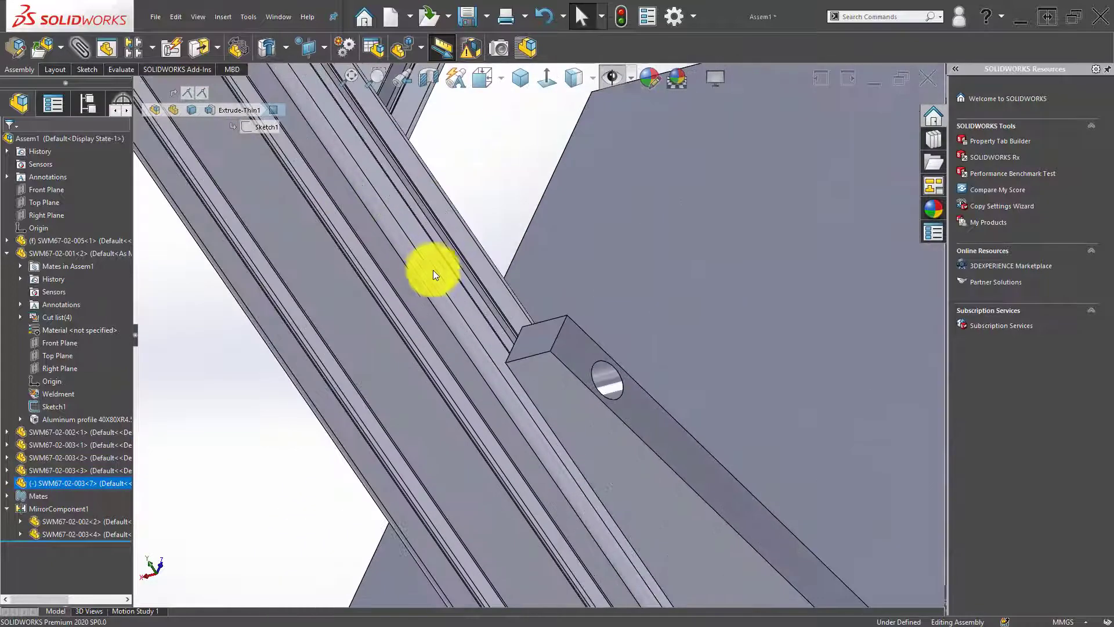
{"action": "left_click", "coordinate": [437, 265]}
{"action": "left_click", "coordinate": [475, 254]}
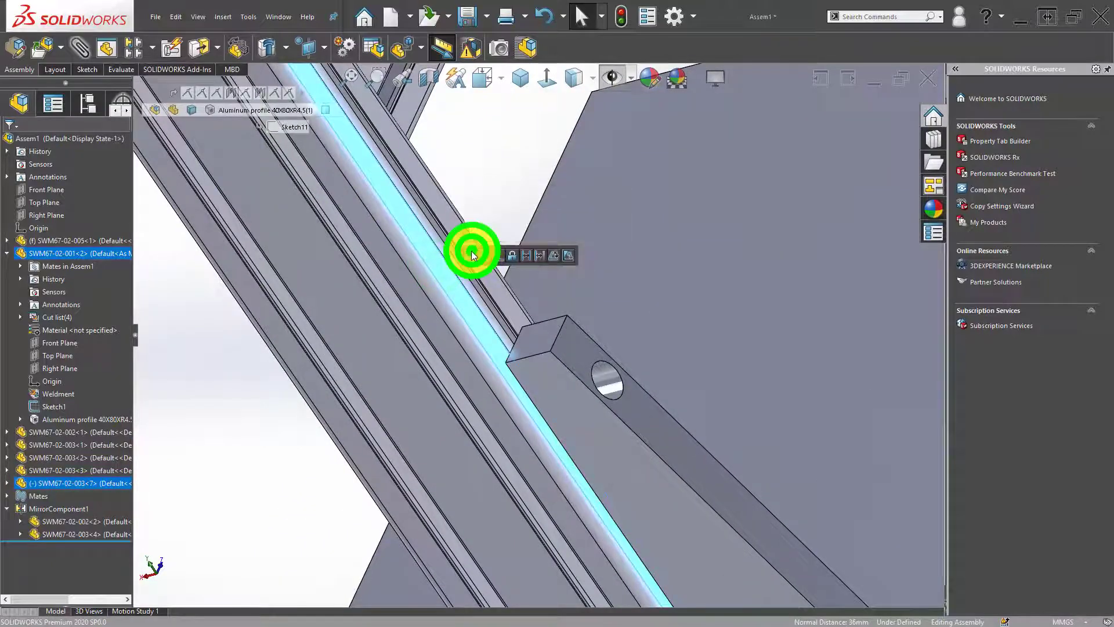
- Place a copy of the gusset bracket near the profile's foot
{"action": "scroll", "coordinate": [600, 472], "scroll_direction": "up", "scroll_amount": 5}
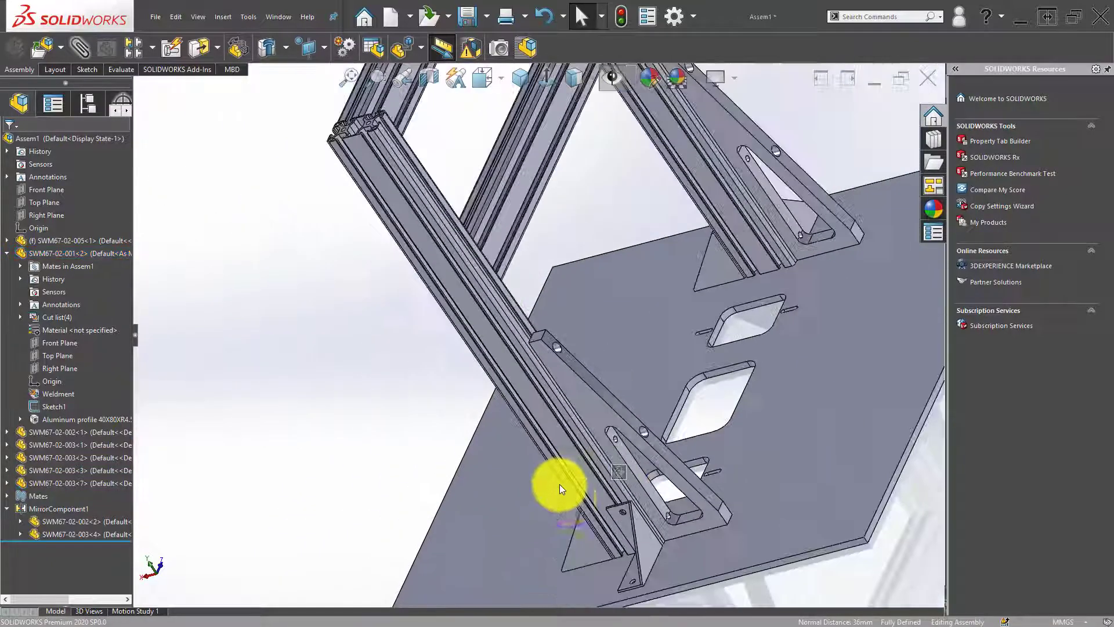
{"action": "scroll", "coordinate": [559, 484], "scroll_direction": "up", "scroll_amount": 3}
{"action": "mouse_move", "coordinate": [650, 441]}
{"action": "middle_mouse_down"}
{"action": "mouse_move", "coordinate": [627, 426]}
{"action": "mouse_move", "coordinate": [642, 423]}
{"action": "mouse_move", "coordinate": [586, 390]}
{"action": "middle_mouse_up"}
{"action": "scroll", "coordinate": [642, 421], "scroll_direction": "down", "scroll_amount": 3}
{"action": "scroll", "coordinate": [656, 401], "scroll_direction": "down", "scroll_amount": 3}
{"action": "left_click_drag", "start_coordinate": [648, 406], "coordinate": [442, 347], "text": "ctrl"}
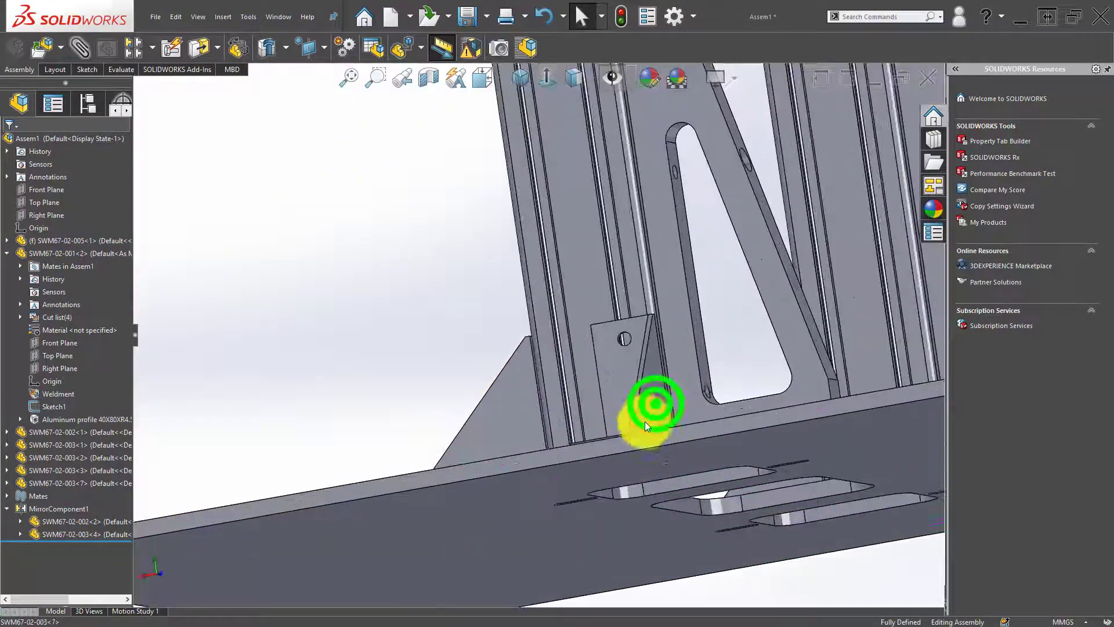
{"action": "scroll", "coordinate": [544, 370], "scroll_direction": "up", "scroll_amount": 3}
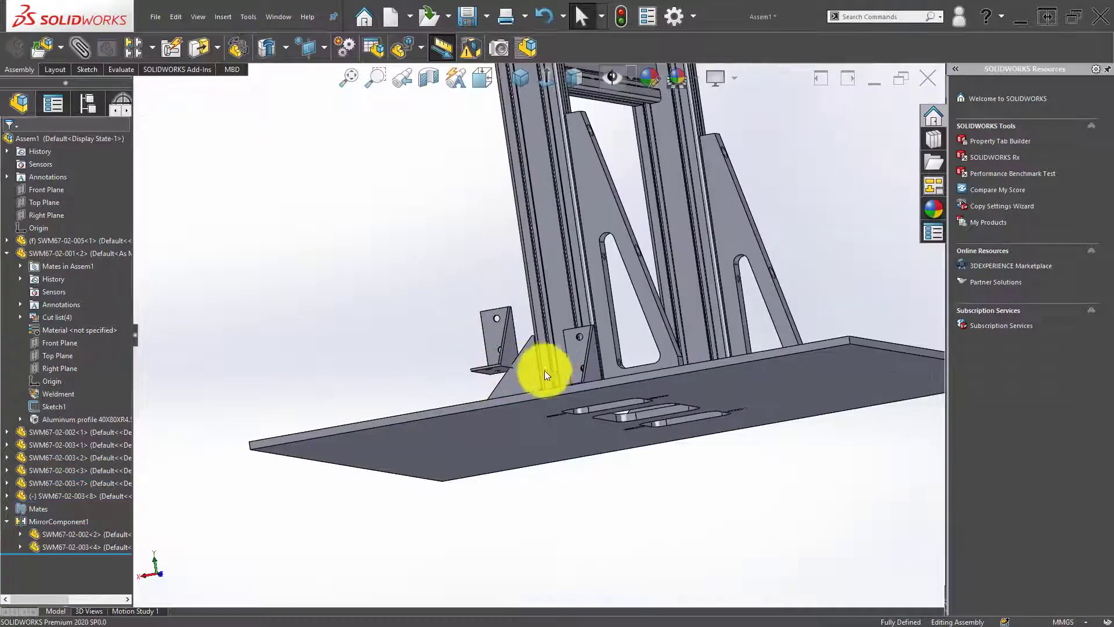
{"action": "mouse_move", "coordinate": [544, 370]}
{"action": "middle_mouse_down"}
{"action": "mouse_move", "coordinate": [572, 391]}
{"action": "mouse_move", "coordinate": [518, 392]}
{"action": "middle_mouse_up"}
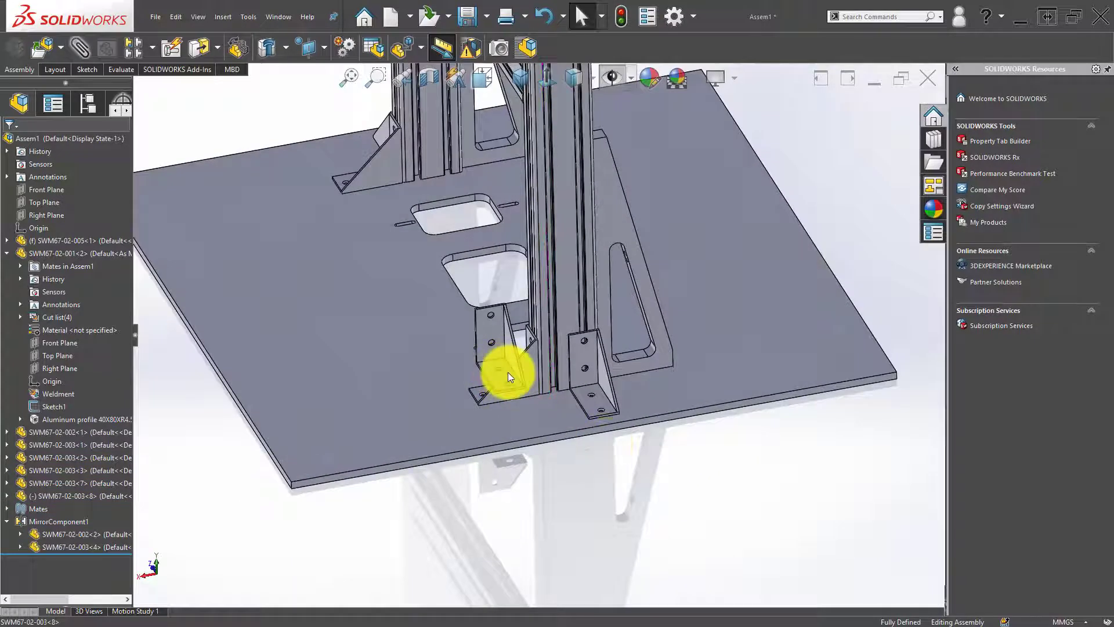
- Rotate the gusset copy with the move/rotate handles into its orientation
{"action": "right_click", "coordinate": [507, 372]}
{"action": "left_click", "coordinate": [548, 405]}
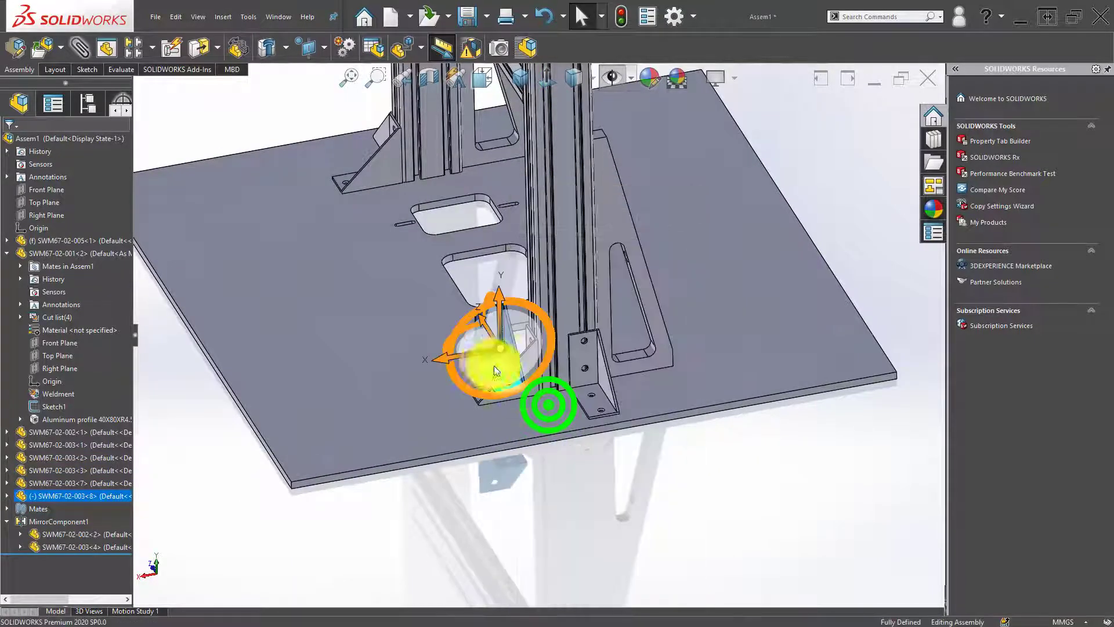
{"action": "mouse_move", "coordinate": [496, 370]}
{"action": "middle_mouse_down"}
{"action": "mouse_move", "coordinate": [480, 405]}
{"action": "mouse_move", "coordinate": [458, 335]}
{"action": "middle_mouse_up"}
{"action": "left_click_drag", "start_coordinate": [459, 333], "coordinate": [558, 412]}
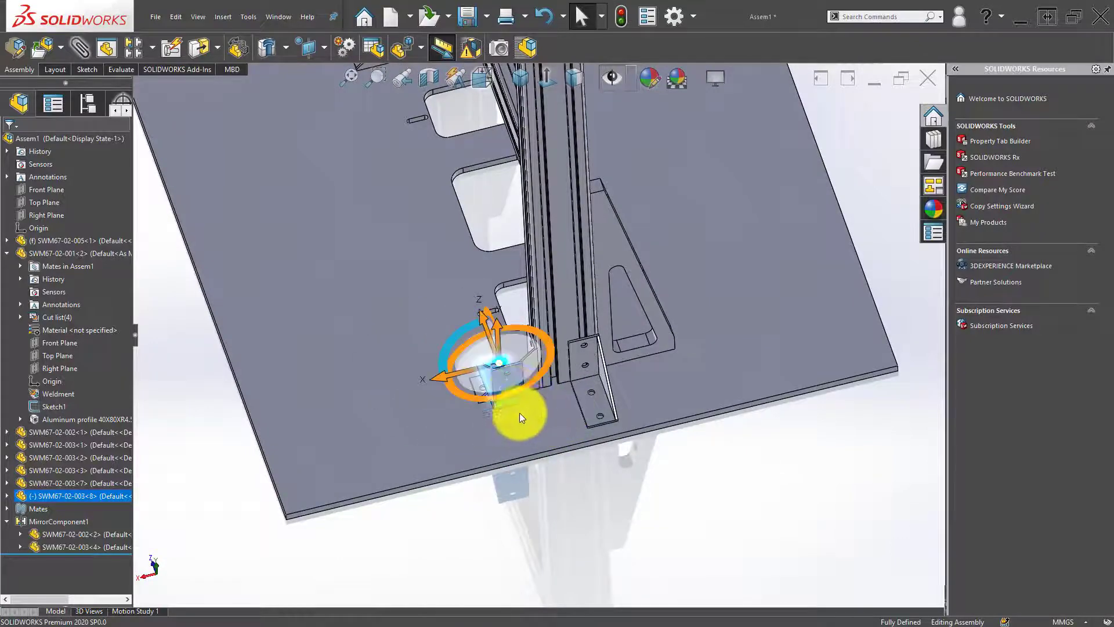
{"action": "middle_click_drag", "start_coordinate": [520, 413], "coordinate": [482, 311]}
{"action": "mouse_move", "coordinate": [482, 316]}
{"action": "left_mouse_down"}
{"action": "mouse_move", "coordinate": [553, 402]}
{"action": "mouse_move", "coordinate": [543, 354]}
{"action": "mouse_move", "coordinate": [556, 546]}
{"action": "left_mouse_up"}
{"action": "scroll", "coordinate": [556, 546], "scroll_direction": "down", "scroll_amount": 3}
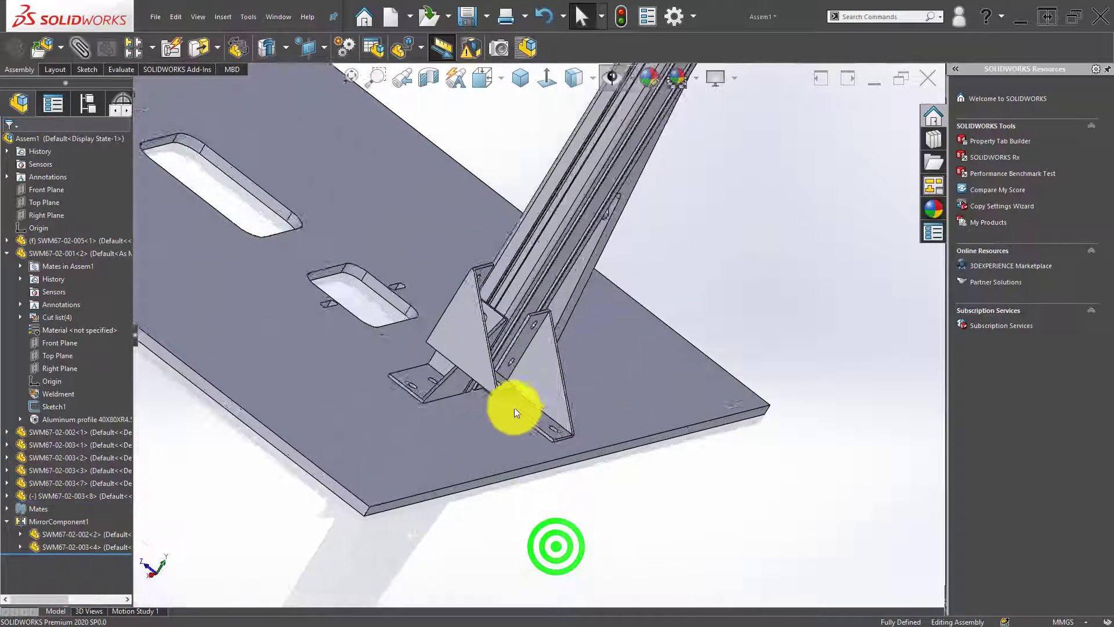
{"action": "middle_click_drag", "start_coordinate": [514, 407], "coordinate": [473, 398]}
- Mate the second gusset's faces coincident with the first so both sit flush
{"action": "left_click", "coordinate": [442, 377]}
{"action": "left_click", "coordinate": [535, 409], "text": "ctrl"}
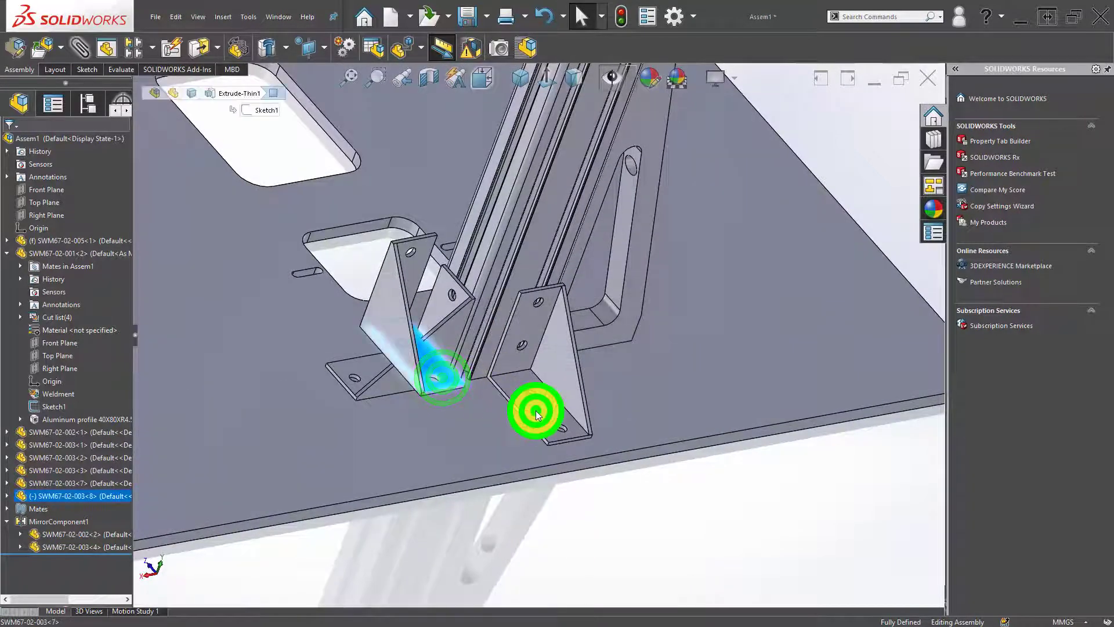
{"action": "mouse_move", "coordinate": [539, 363]}
{"action": "left_mouse_down"}
{"action": "mouse_move", "coordinate": [497, 392]}
{"action": "mouse_move", "coordinate": [591, 514]}
{"action": "left_mouse_up"}
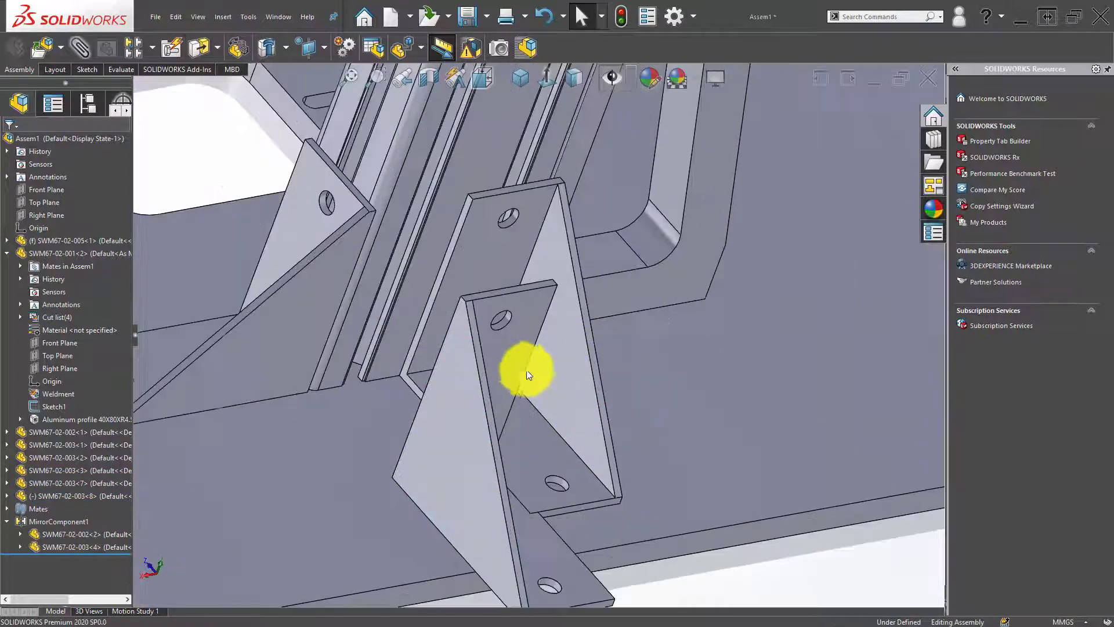
{"action": "scroll", "coordinate": [522, 374], "scroll_direction": "down", "scroll_amount": 3}
{"action": "left_click", "coordinate": [520, 363]}
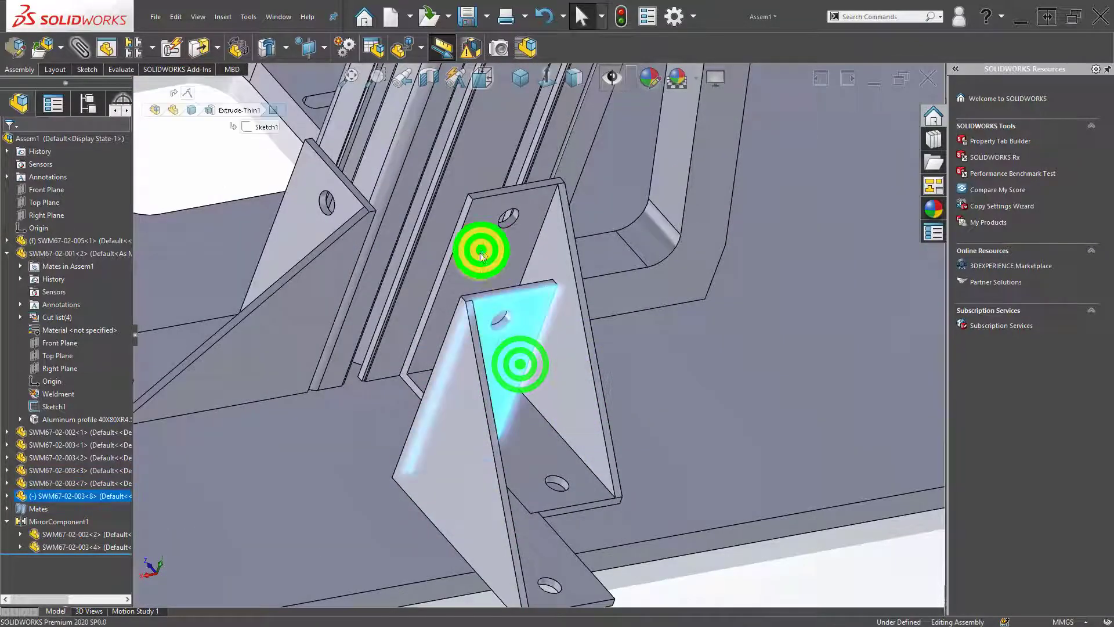
{"action": "left_click", "coordinate": [489, 253], "text": "ctrl"}
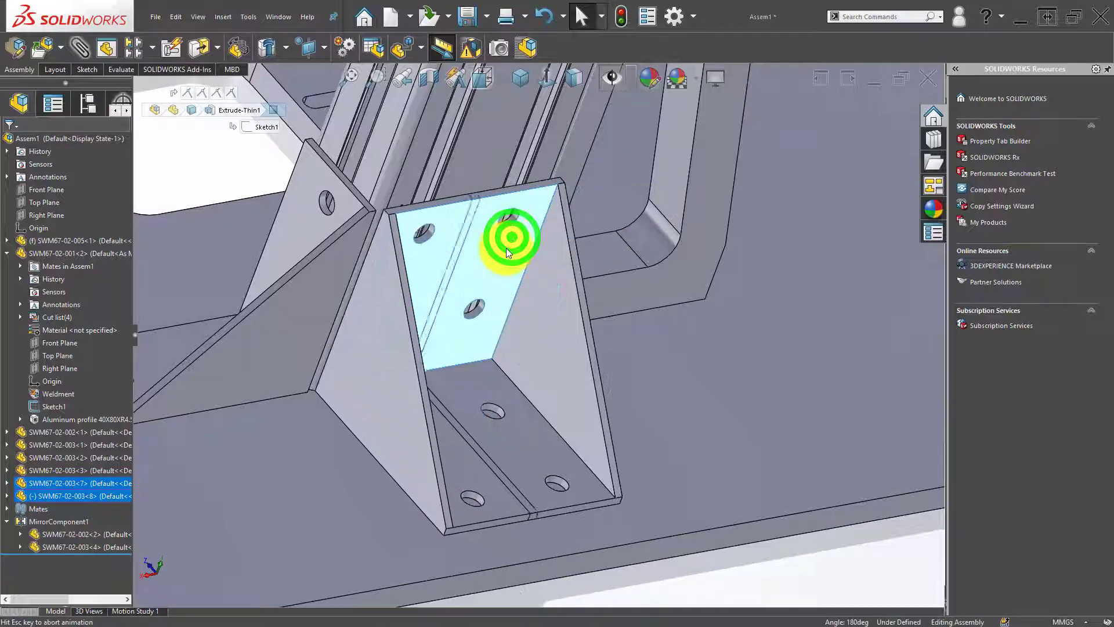
{"action": "left_click", "coordinate": [385, 280]}
- Mate the gusset face against the profile's side face, fully defining the assembly
{"action": "left_click", "coordinate": [367, 174]}
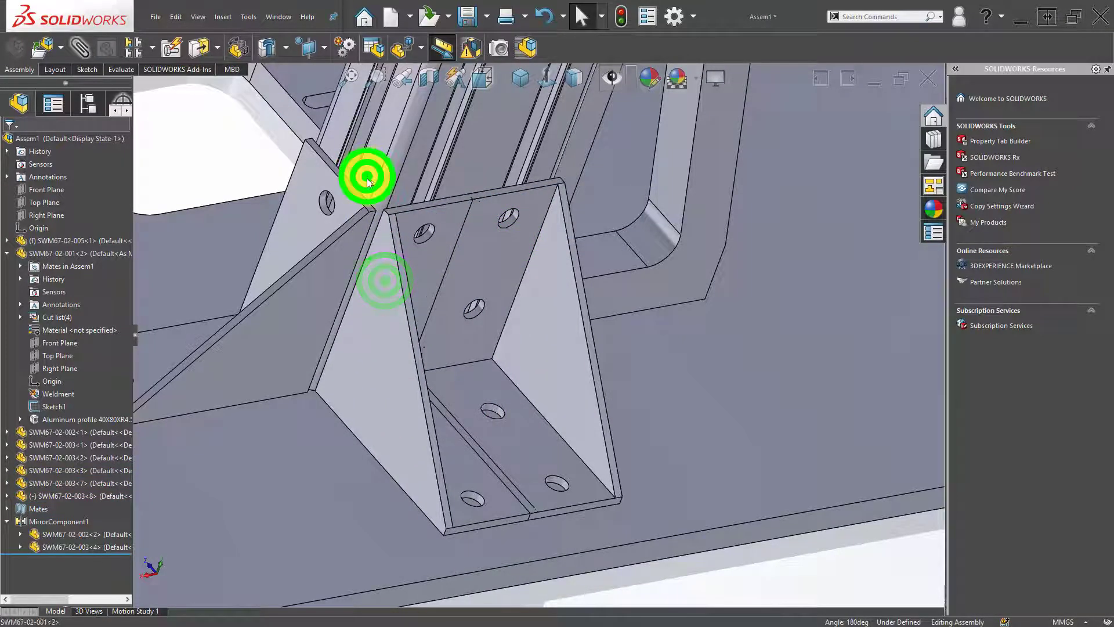
{"action": "left_click", "coordinate": [371, 305], "text": "ctrl"}
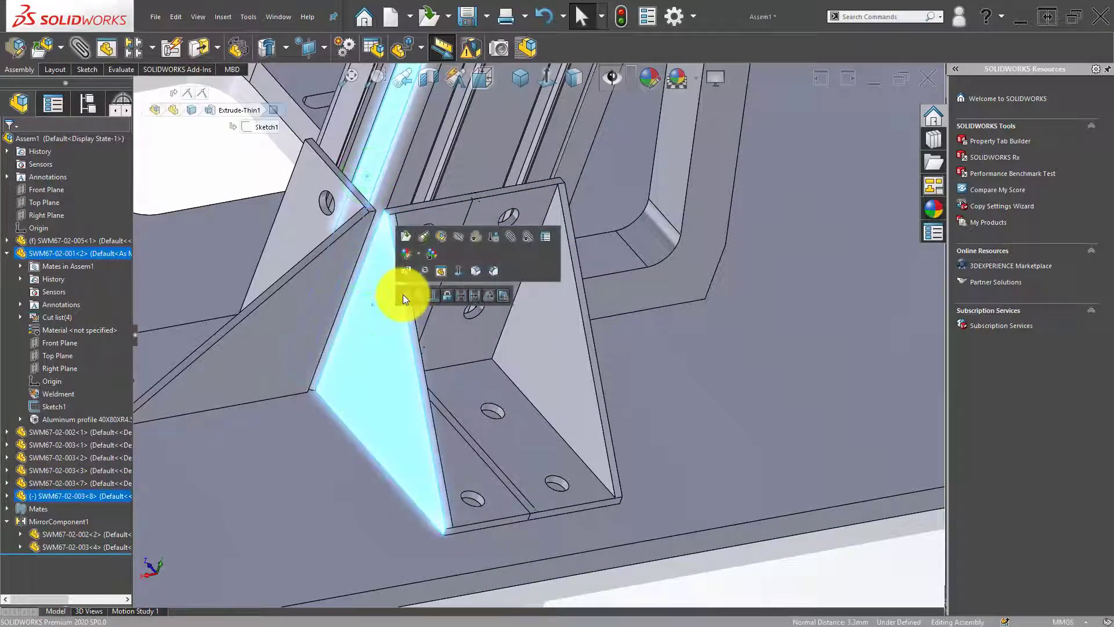
{"action": "left_click", "coordinate": [402, 294]}
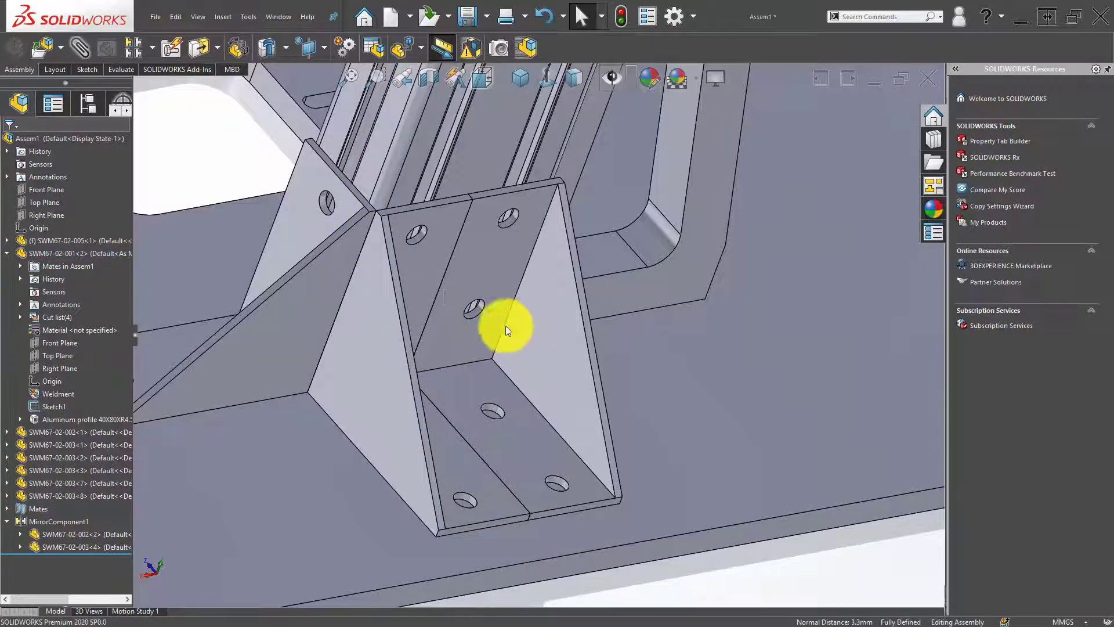
{"action": "scroll", "coordinate": [506, 325], "scroll_direction": "up", "scroll_amount": 5}
{"action": "middle_click_drag", "start_coordinate": [496, 327], "coordinate": [552, 262]}
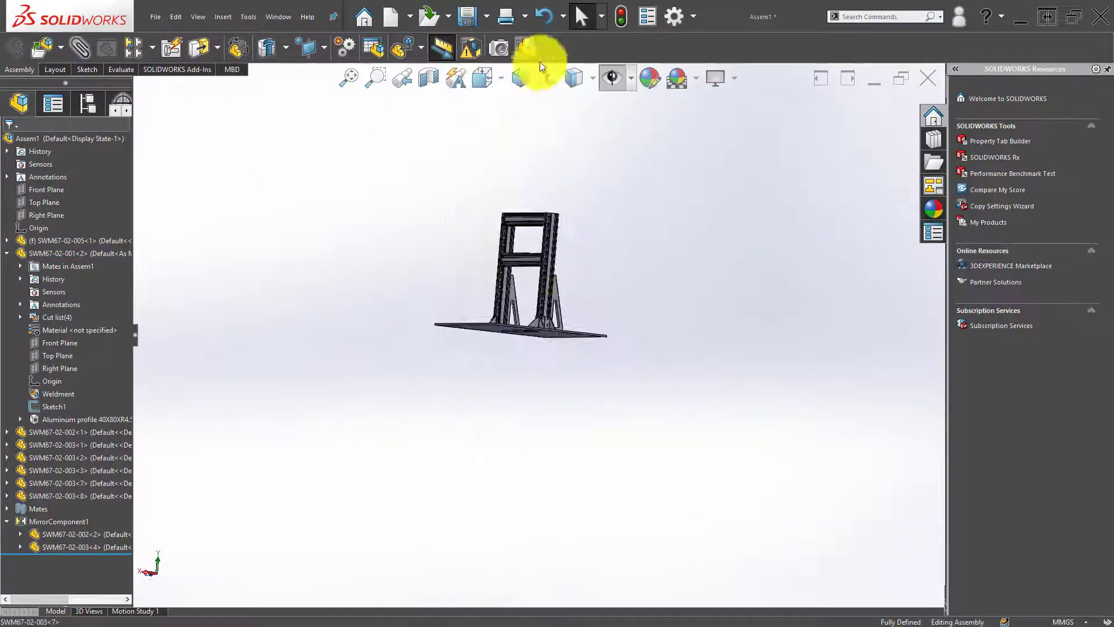
- Insert part SWM67-02-004 and place it near the left slot cutout
{"action": "left_click", "coordinate": [520, 77]}
{"action": "left_click", "coordinate": [769, 290]}
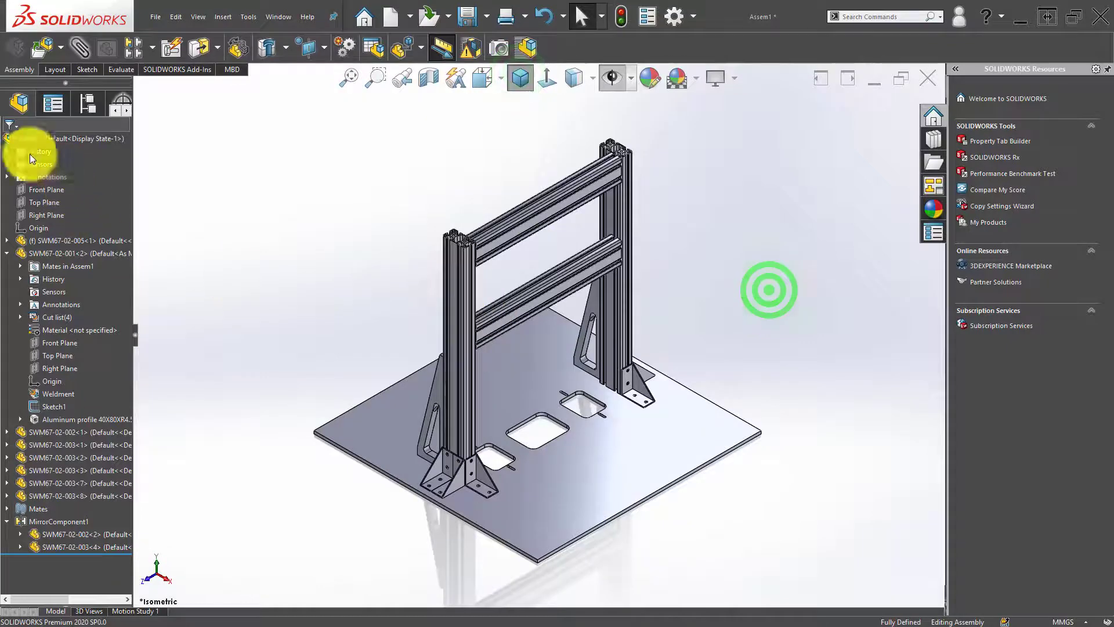
{"action": "left_click", "coordinate": [288, 344]}
{"action": "left_click", "coordinate": [48, 65]}
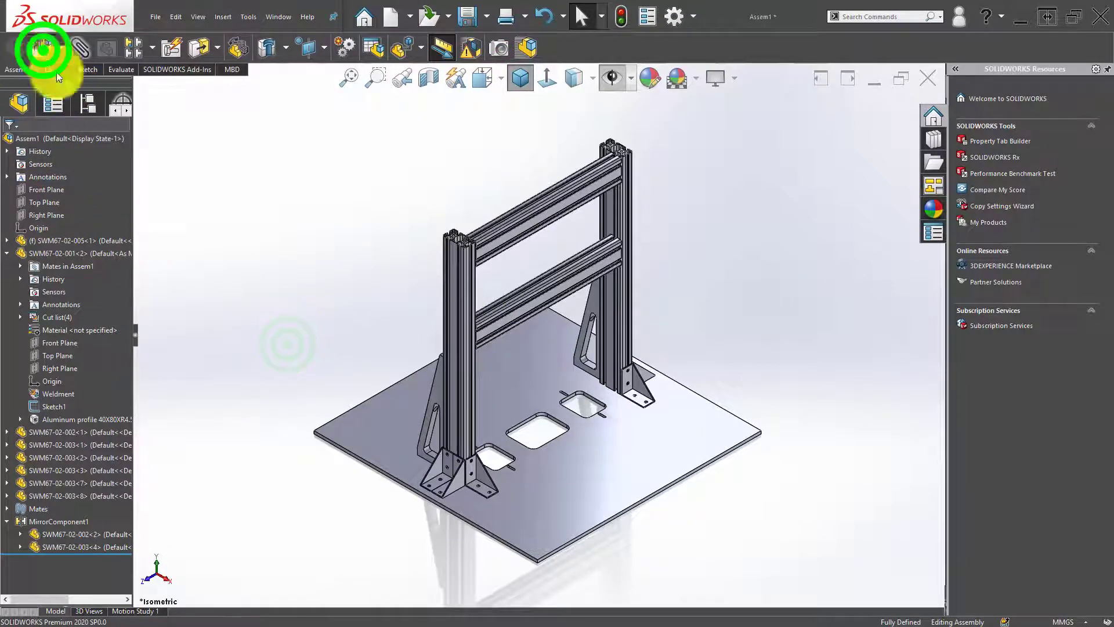
{"action": "left_click", "coordinate": [66, 346]}
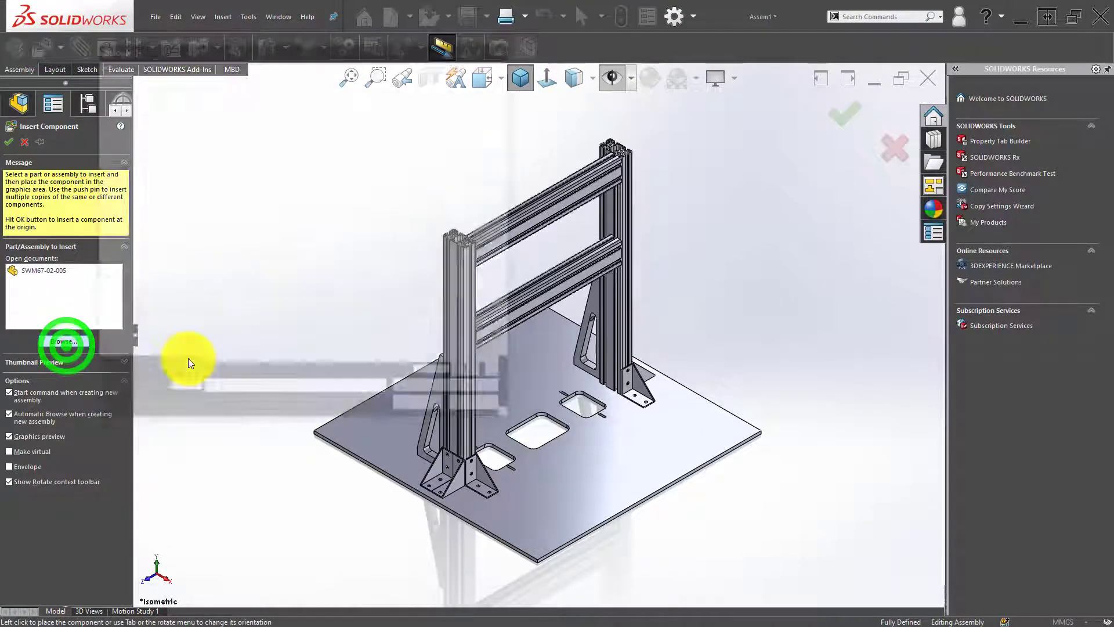
{"action": "double_click", "coordinate": [230, 217]}
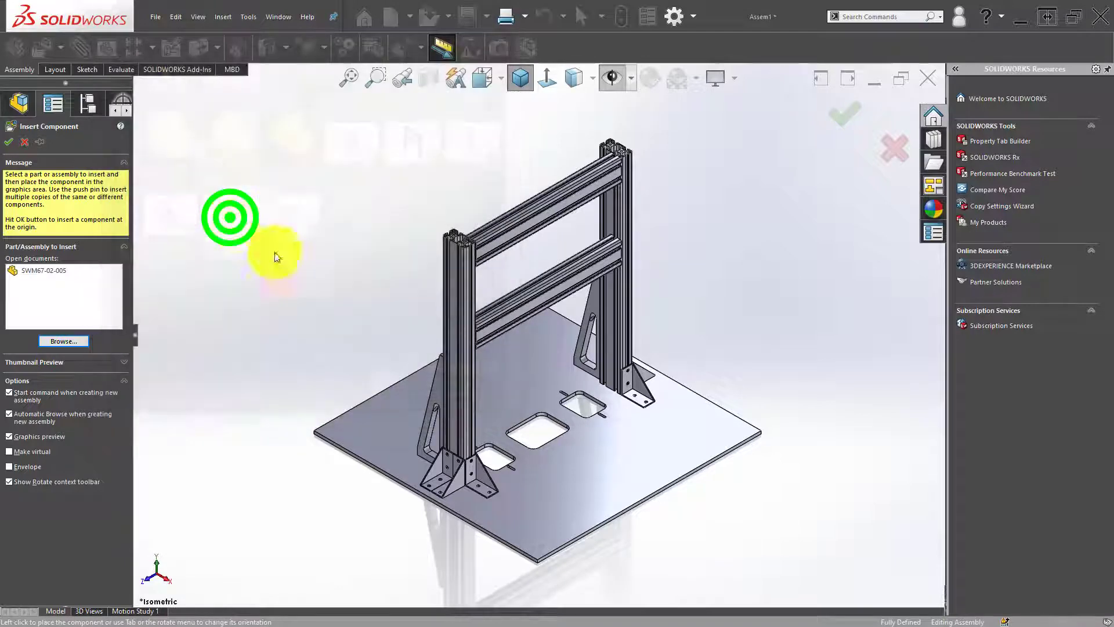
{"action": "scroll", "coordinate": [496, 455], "scroll_direction": "down", "scroll_amount": 3}
{"action": "scroll", "coordinate": [511, 435], "scroll_direction": "down", "scroll_amount": 3}
{"action": "left_click", "coordinate": [510, 385]}
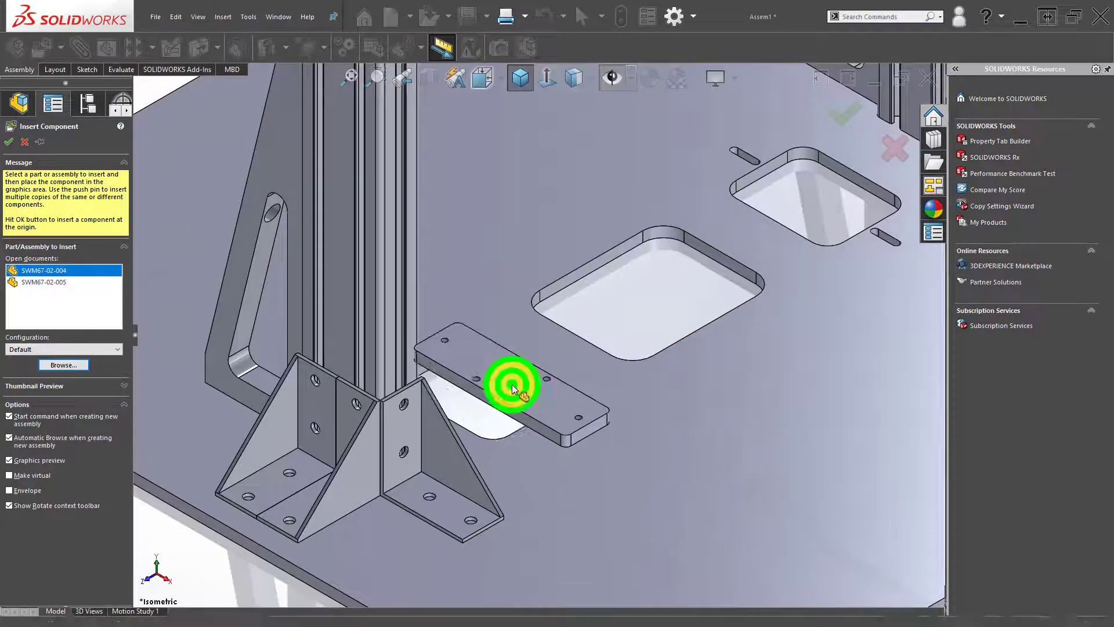
- Mate the clamp plate's face coincident with the base plate face
{"action": "scroll", "coordinate": [510, 388], "scroll_direction": "down", "scroll_amount": 2}
{"action": "left_click", "coordinate": [522, 389]}
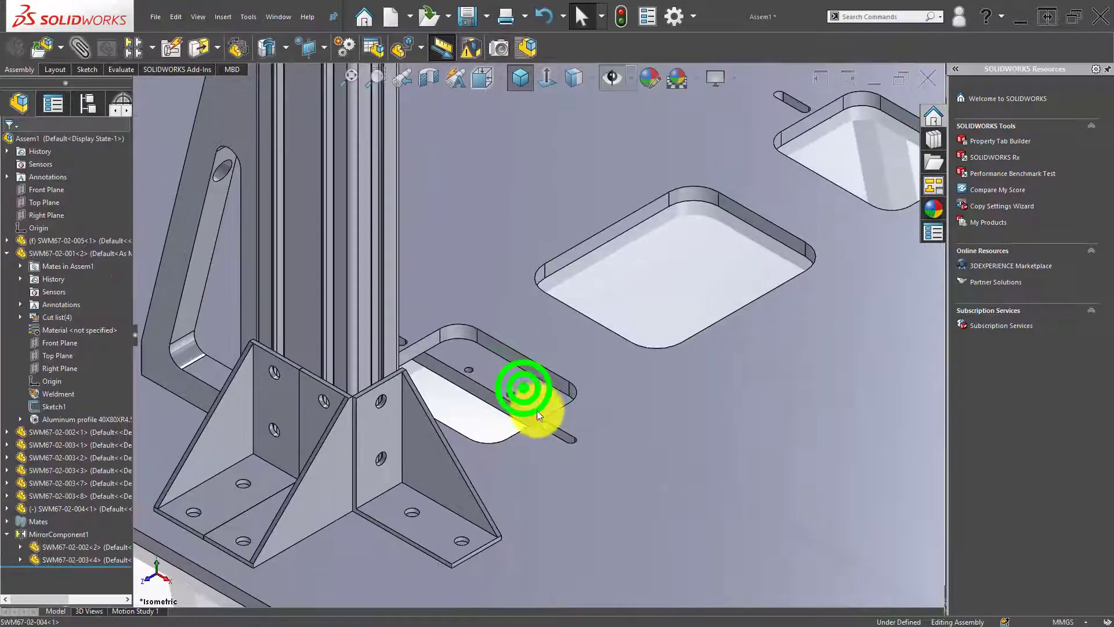
{"action": "mouse_move", "coordinate": [522, 390]}
{"action": "middle_mouse_down"}
{"action": "mouse_move", "coordinate": [472, 186]}
{"action": "mouse_move", "coordinate": [485, 219]}
{"action": "middle_mouse_up"}
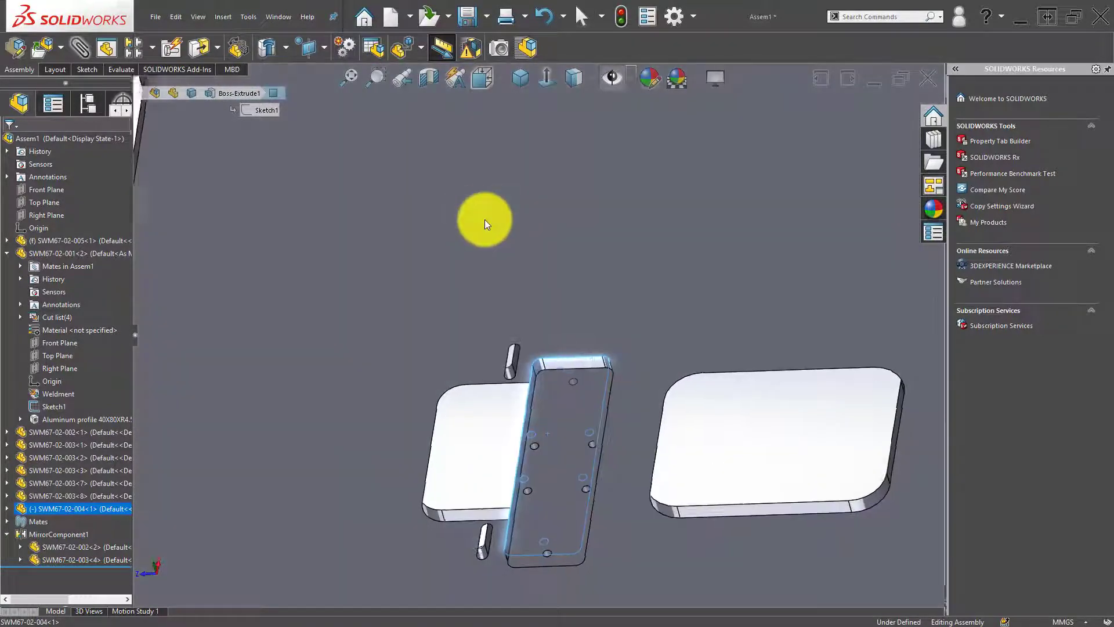
{"action": "left_click", "coordinate": [555, 291], "text": "ctrl"}
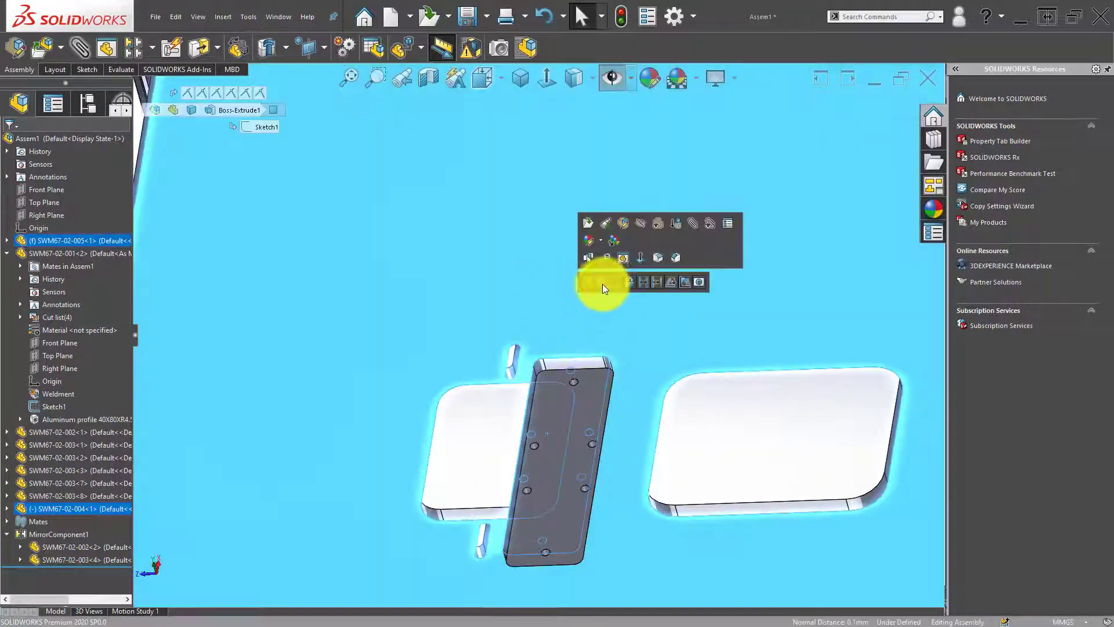
{"action": "left_click", "coordinate": [588, 282]}
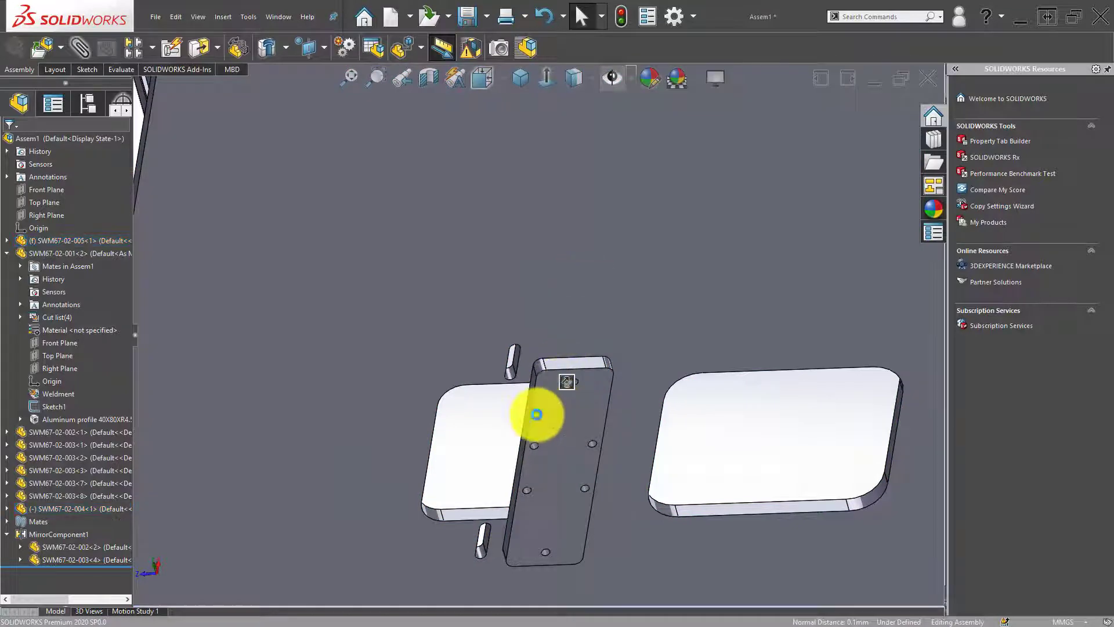
- Add a width mate centring the clamp plate between the slot cutout's edges
{"action": "scroll", "coordinate": [567, 418], "scroll_direction": "up", "scroll_amount": 5}
{"action": "scroll", "coordinate": [501, 327], "scroll_direction": "down", "scroll_amount": 4}
{"action": "scroll", "coordinate": [519, 331], "scroll_direction": "down", "scroll_amount": 2}
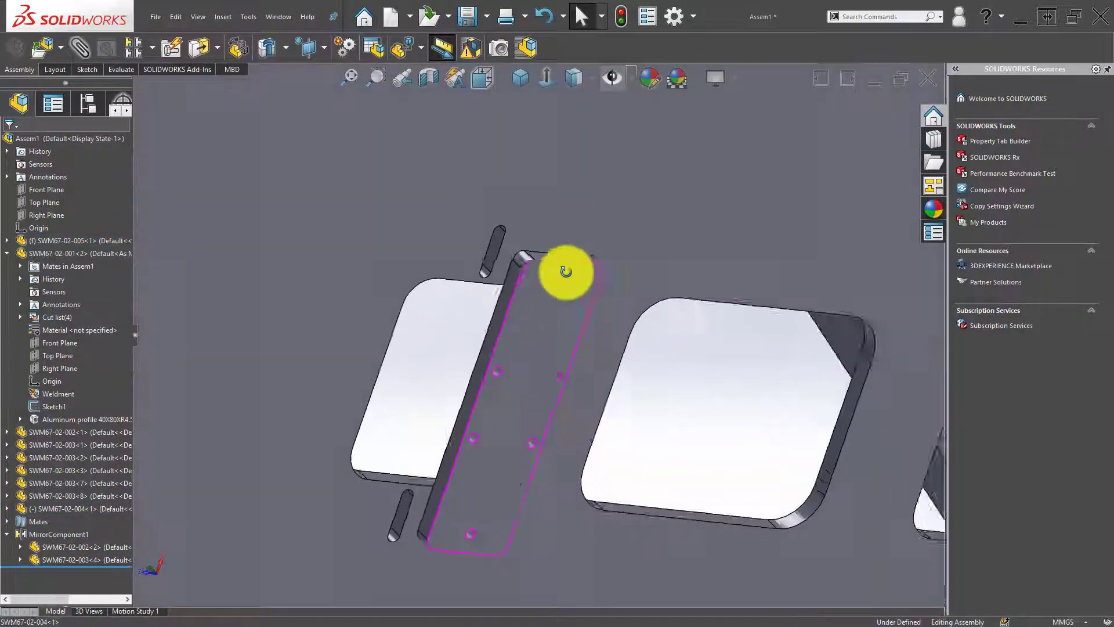
{"action": "scroll", "coordinate": [503, 314], "scroll_direction": "down", "scroll_amount": 4}
{"action": "left_click", "coordinate": [503, 314]}
{"action": "middle_click_drag", "start_coordinate": [474, 320], "coordinate": [503, 364]}
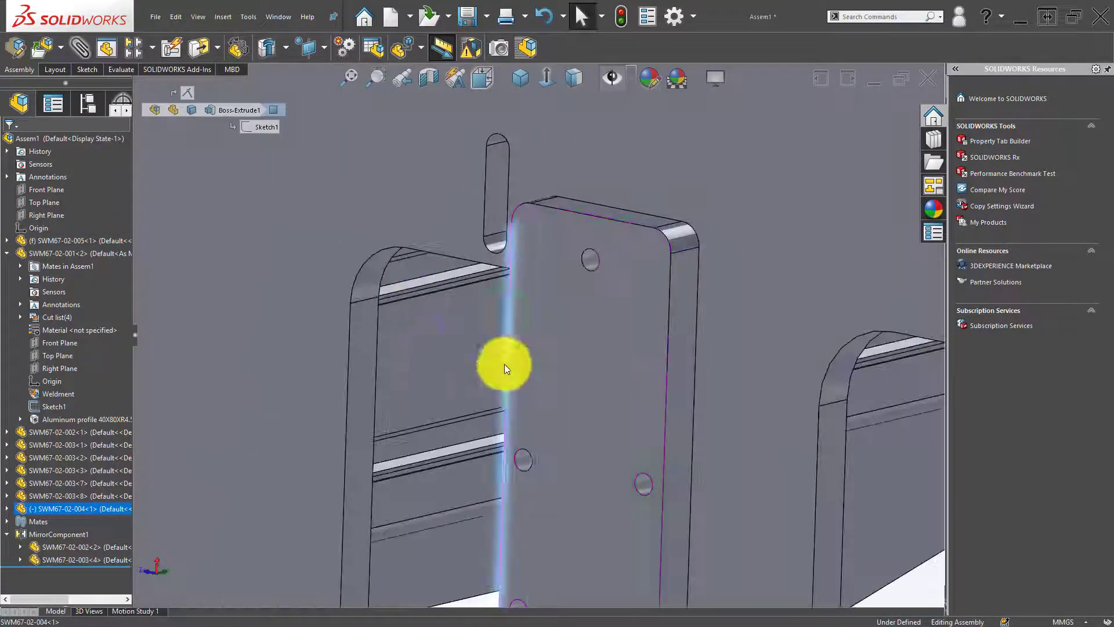
{"action": "left_click", "coordinate": [603, 387]}
{"action": "left_click", "coordinate": [542, 330]}
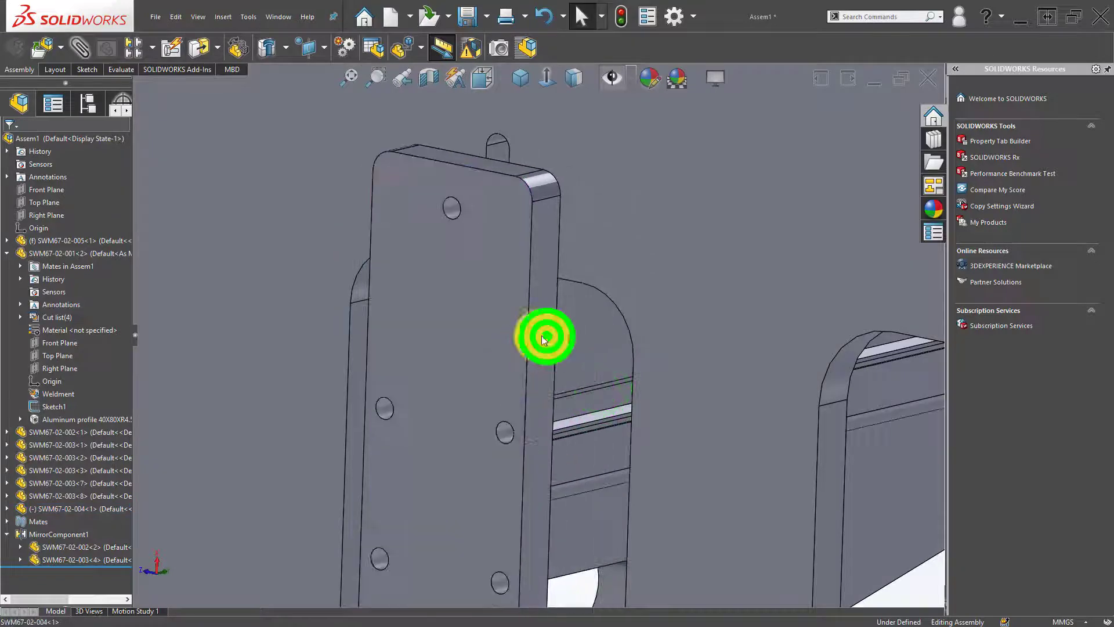
{"action": "middle_click_drag", "start_coordinate": [497, 323], "coordinate": [375, 285]}
{"action": "left_click", "coordinate": [375, 284]}
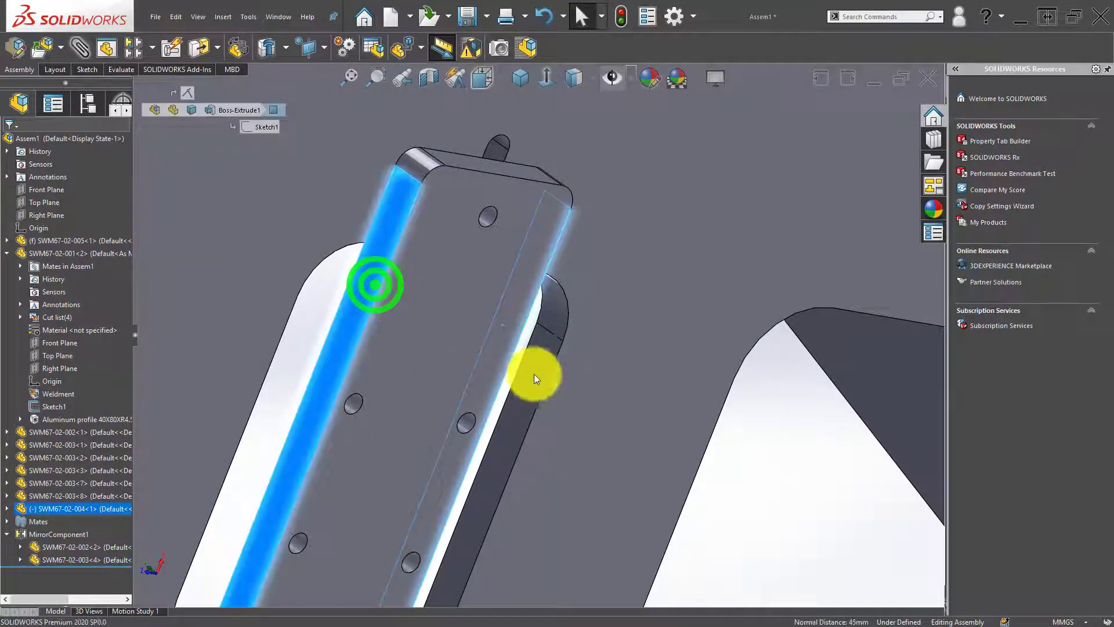
{"action": "left_click", "coordinate": [534, 372], "text": "ctrl"}
{"action": "mouse_move", "coordinate": [447, 366]}
{"action": "middle_mouse_down"}
{"action": "mouse_move", "coordinate": [398, 363]}
{"action": "mouse_move", "coordinate": [346, 331]}
{"action": "middle_mouse_up"}
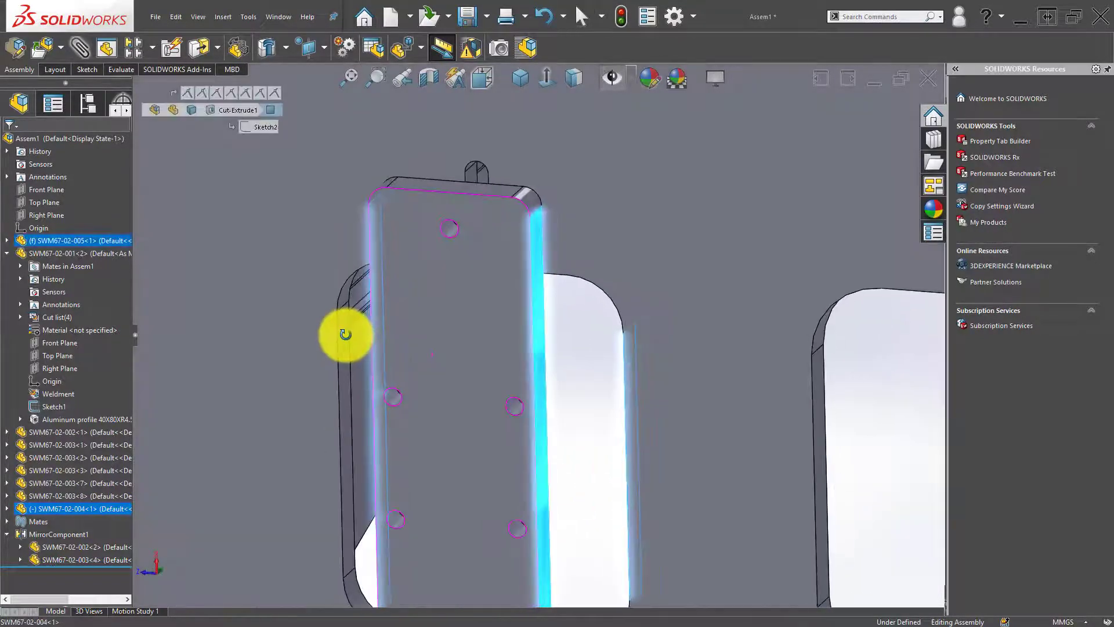
{"action": "left_click", "coordinate": [346, 346], "text": "ctrl"}
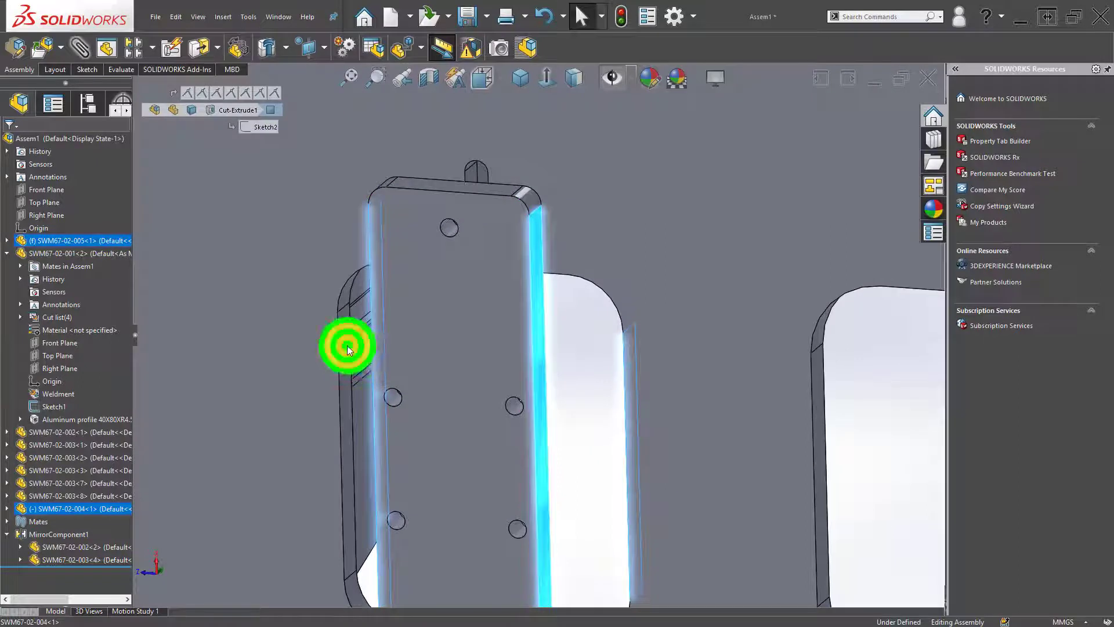
{"action": "left_click", "coordinate": [381, 335]}
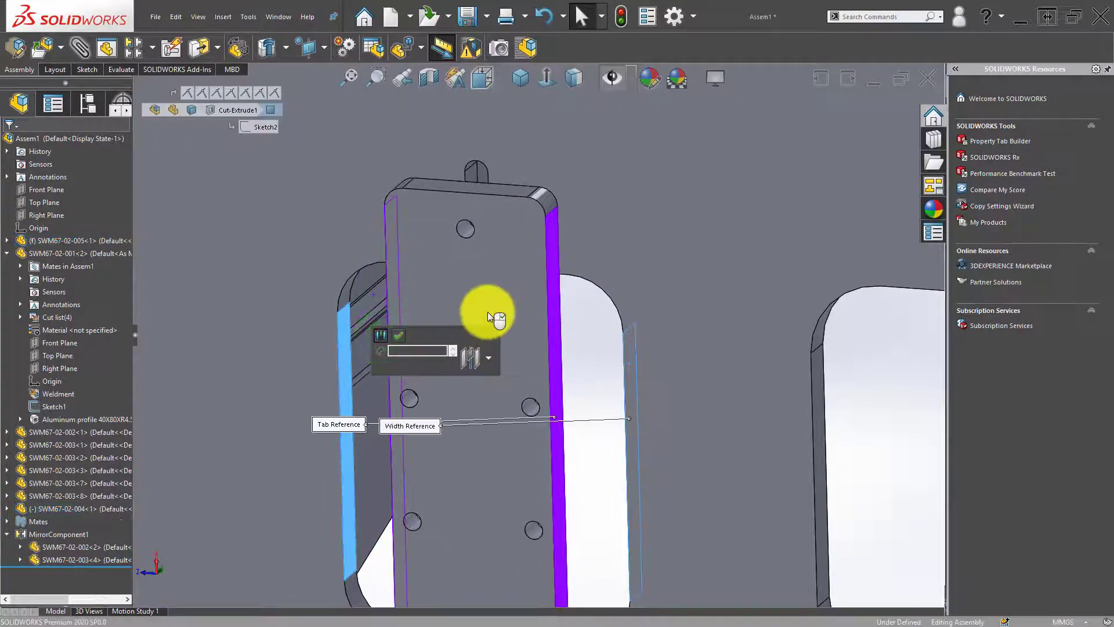
{"action": "left_click", "coordinate": [398, 335]}
- Mate the clamp plate's end face to the slot's rounded end, fully fixing it
{"action": "scroll", "coordinate": [492, 238], "scroll_direction": "up", "scroll_amount": 5}
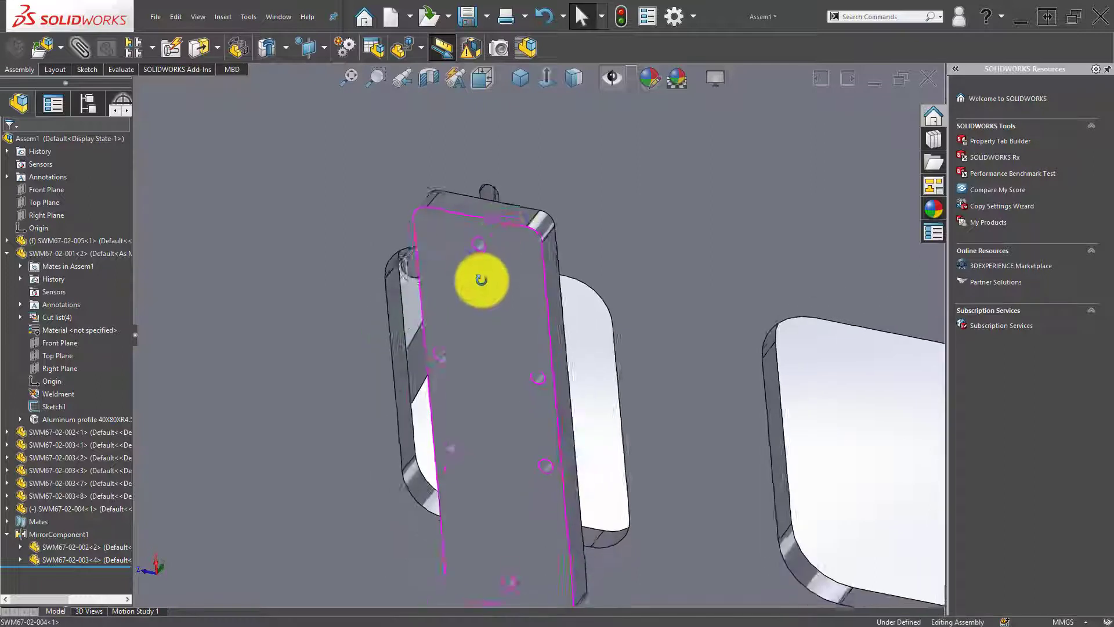
{"action": "left_click", "coordinate": [503, 215]}
{"action": "mouse_move", "coordinate": [520, 360]}
{"action": "middle_mouse_down"}
{"action": "mouse_move", "coordinate": [507, 448]}
{"action": "mouse_move", "coordinate": [545, 264]}
{"action": "mouse_move", "coordinate": [510, 502]}
{"action": "middle_mouse_up"}
{"action": "left_click", "coordinate": [532, 429]}
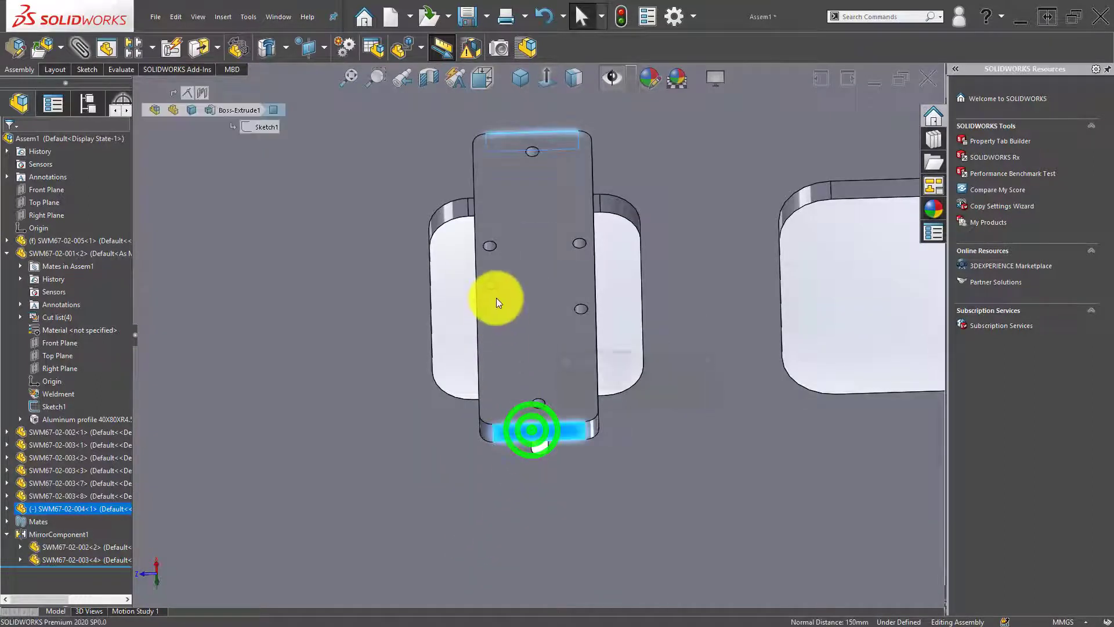
{"action": "scroll", "coordinate": [555, 232], "scroll_direction": "down", "scroll_amount": 5}
{"action": "left_click", "coordinate": [562, 231]}
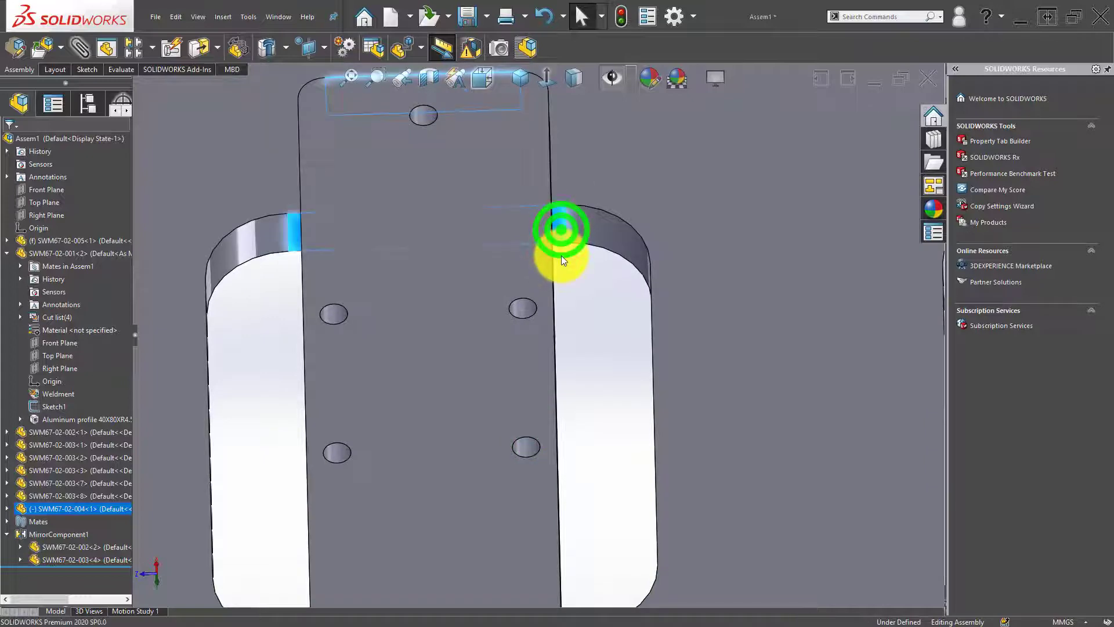
{"action": "scroll", "coordinate": [560, 261], "scroll_direction": "up", "scroll_amount": 5}
{"action": "middle_click_drag", "start_coordinate": [552, 269], "coordinate": [486, 480]}
{"action": "scroll", "coordinate": [551, 398], "scroll_direction": "down", "scroll_amount": 4}
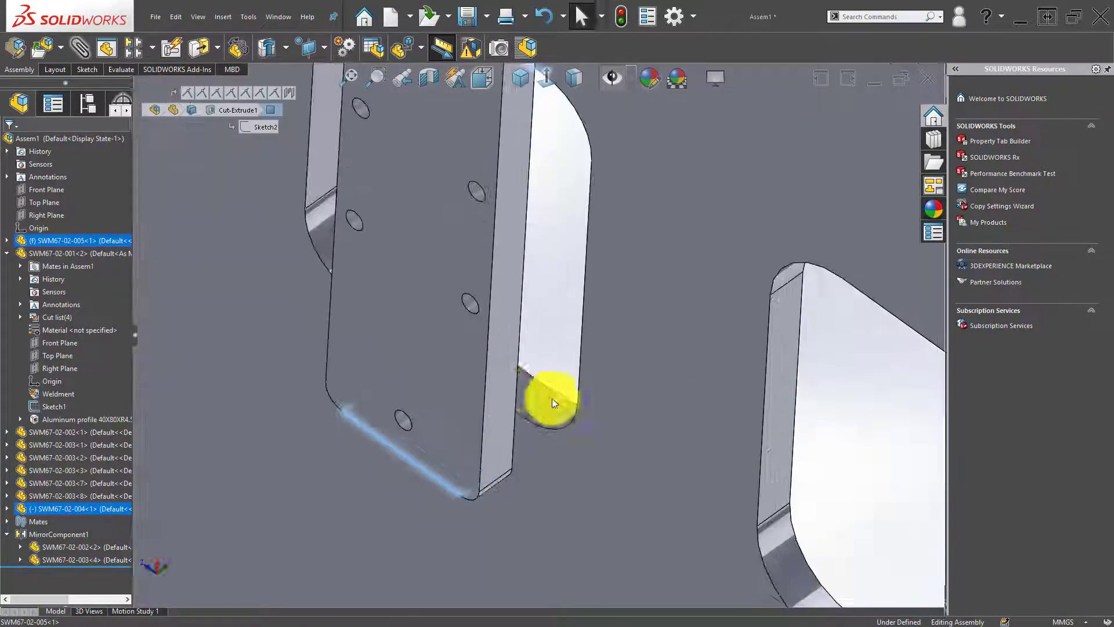
{"action": "left_click", "coordinate": [535, 390]}
{"action": "left_click", "coordinate": [566, 379]}
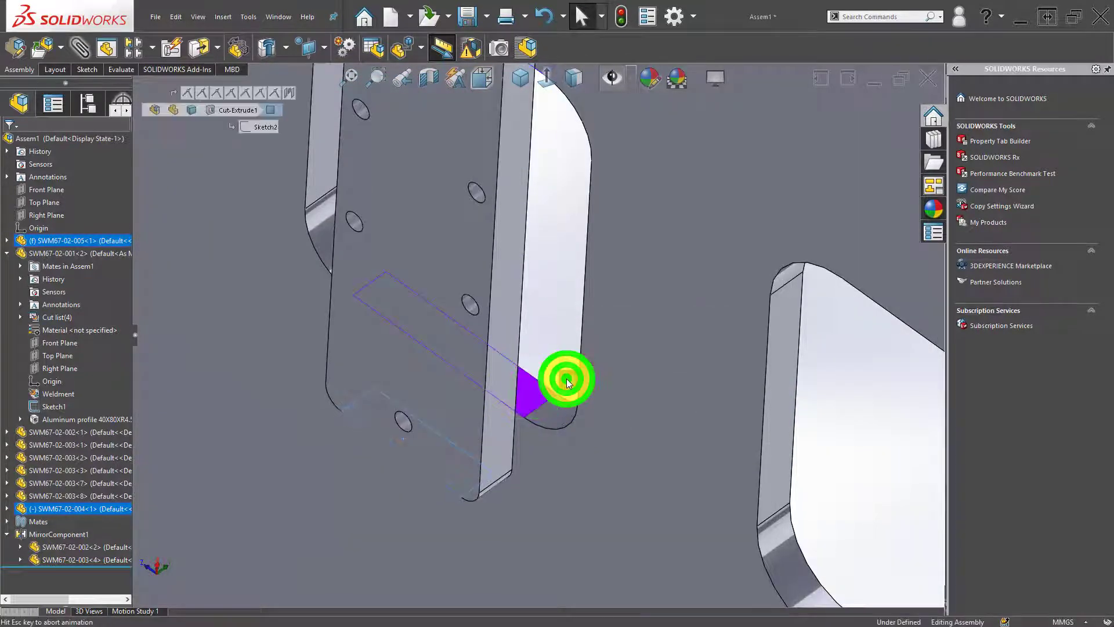
{"action": "left_click", "coordinate": [588, 380]}
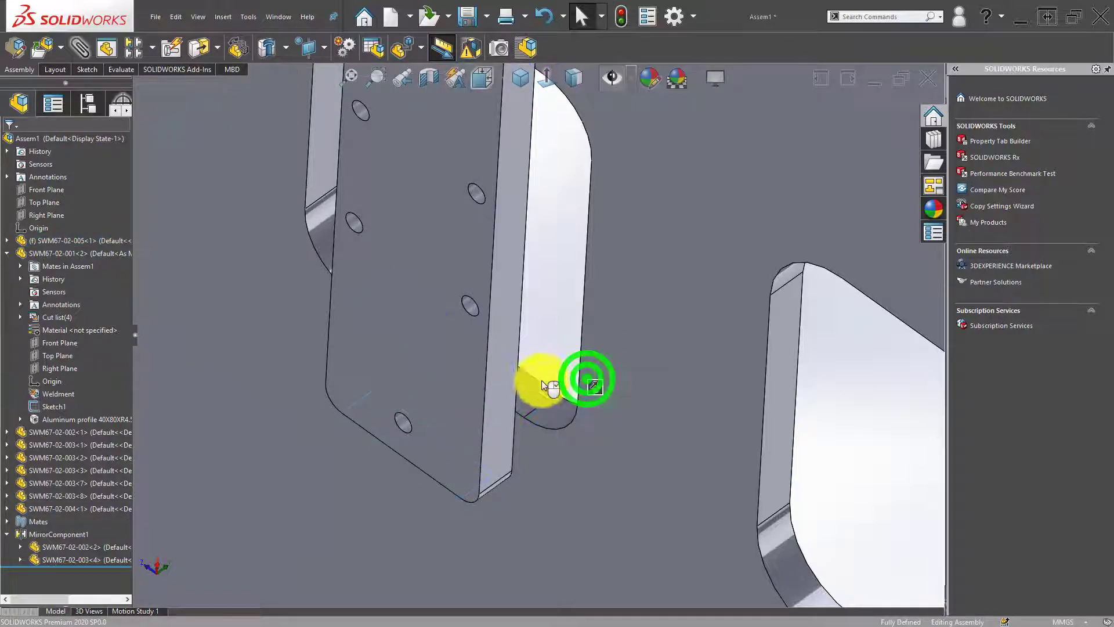
- Orbit to a front view and select the seated clamp plate to check it
{"action": "middle_click_drag", "start_coordinate": [588, 380], "coordinate": [528, 356]}
{"action": "scroll", "coordinate": [528, 357], "scroll_direction": "up", "scroll_amount": 3}
{"action": "scroll", "coordinate": [499, 307], "scroll_direction": "up", "scroll_amount": 2}
{"action": "mouse_move", "coordinate": [505, 319]}
{"action": "middle_mouse_down"}
{"action": "mouse_move", "coordinate": [527, 490]}
{"action": "mouse_move", "coordinate": [533, 330]}
{"action": "middle_mouse_up"}
{"action": "scroll", "coordinate": [532, 313], "scroll_direction": "down", "scroll_amount": 3}
{"action": "left_click", "coordinate": [509, 273]}
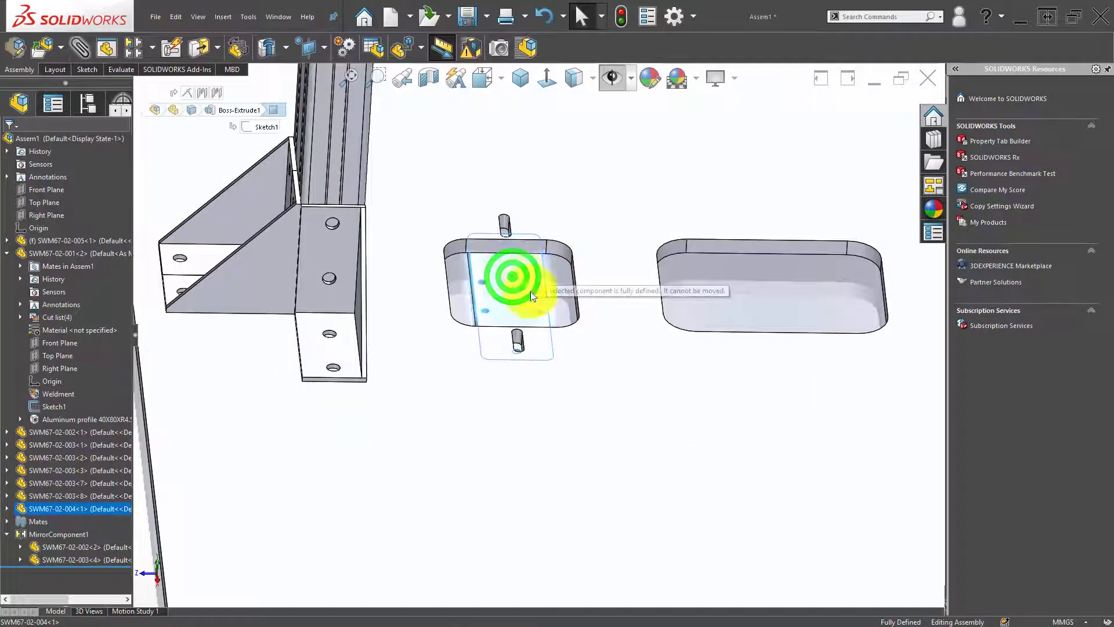
- Insert the 32x20 cylinder assembly and drop it beside the clamp plate
{"action": "left_click", "coordinate": [39, 51]}
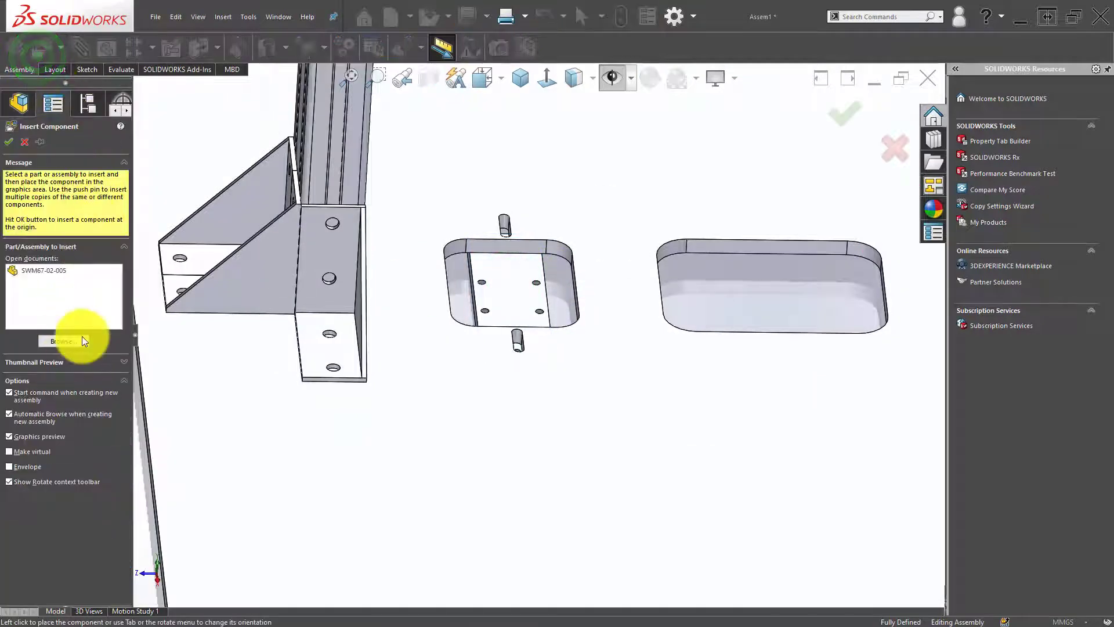
{"action": "left_click", "coordinate": [86, 342]}
{"action": "left_click", "coordinate": [354, 141]}
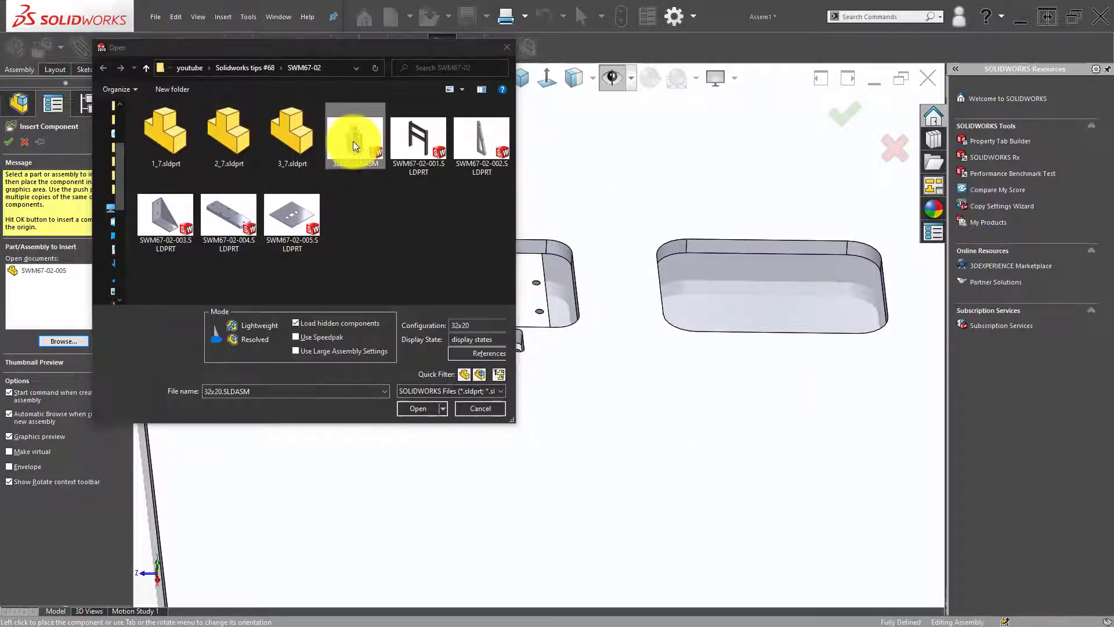
{"action": "double_click", "coordinate": [355, 143]}
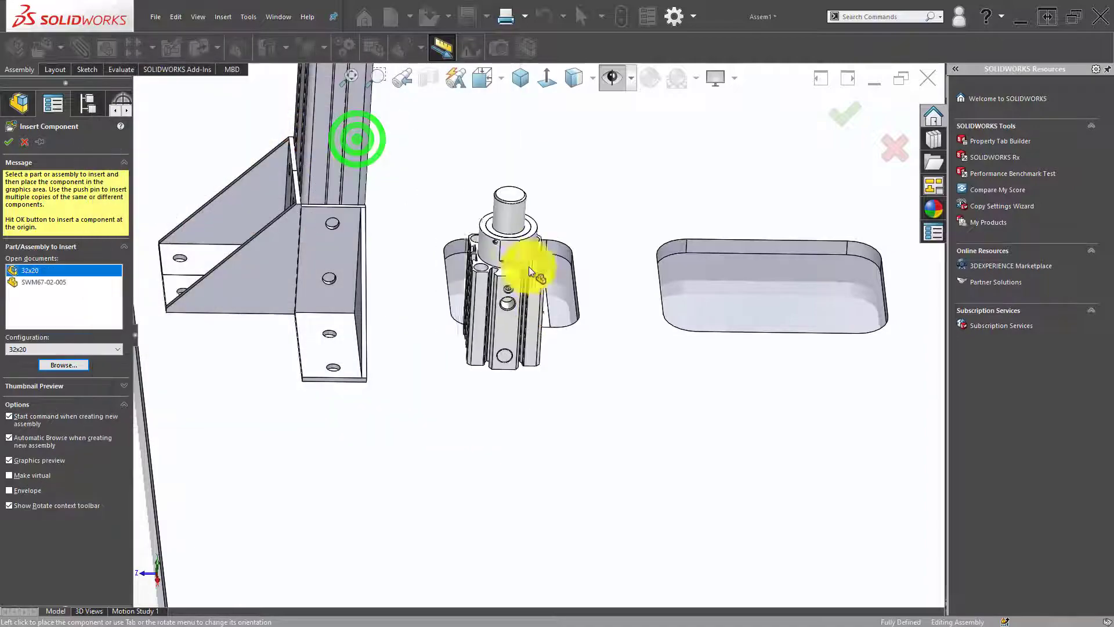
{"action": "left_click", "coordinate": [524, 185]}
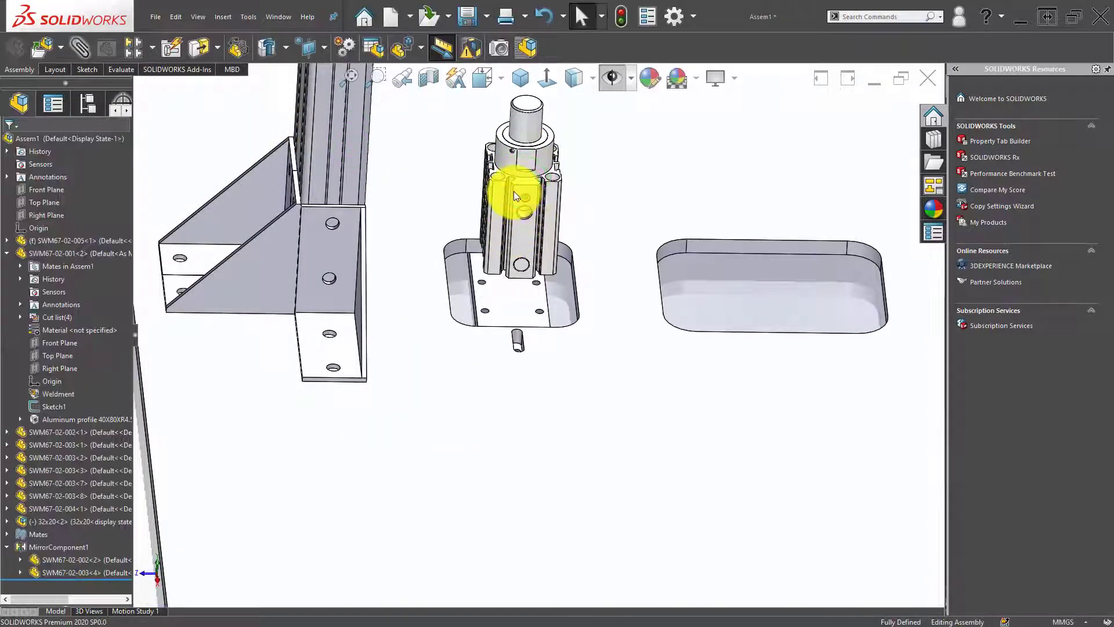
- Make a 9mm cylinder mounting hole concentric with the matching clamp plate hole
{"action": "scroll", "coordinate": [488, 214], "scroll_direction": "down", "scroll_amount": 5}
{"action": "left_click", "coordinate": [489, 214]}
{"action": "scroll", "coordinate": [553, 506], "scroll_direction": "up", "scroll_amount": 3}
{"action": "scroll", "coordinate": [510, 497], "scroll_direction": "up", "scroll_amount": 2}
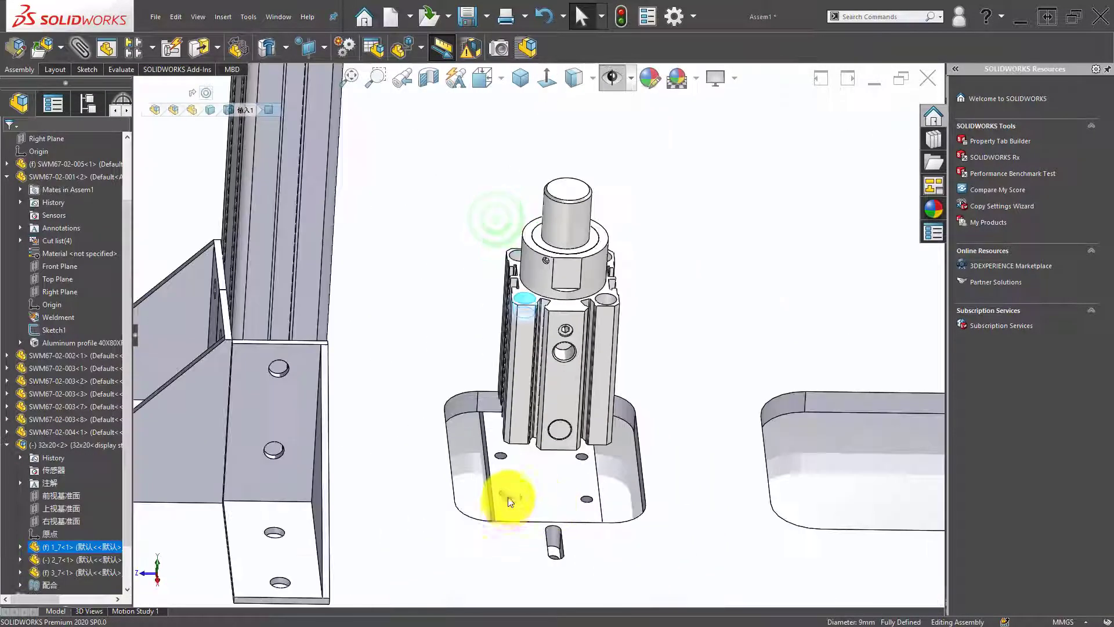
{"action": "scroll", "coordinate": [504, 461], "scroll_direction": "down", "scroll_amount": 4}
{"action": "left_click", "coordinate": [504, 460], "text": "ctrl"}
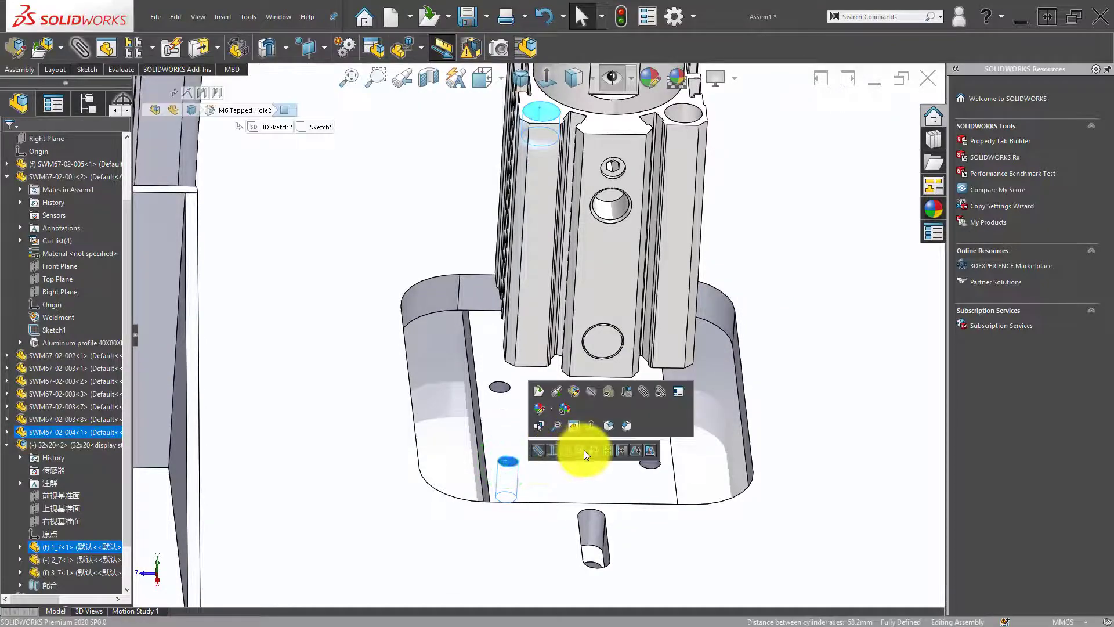
{"action": "left_click", "coordinate": [582, 451]}
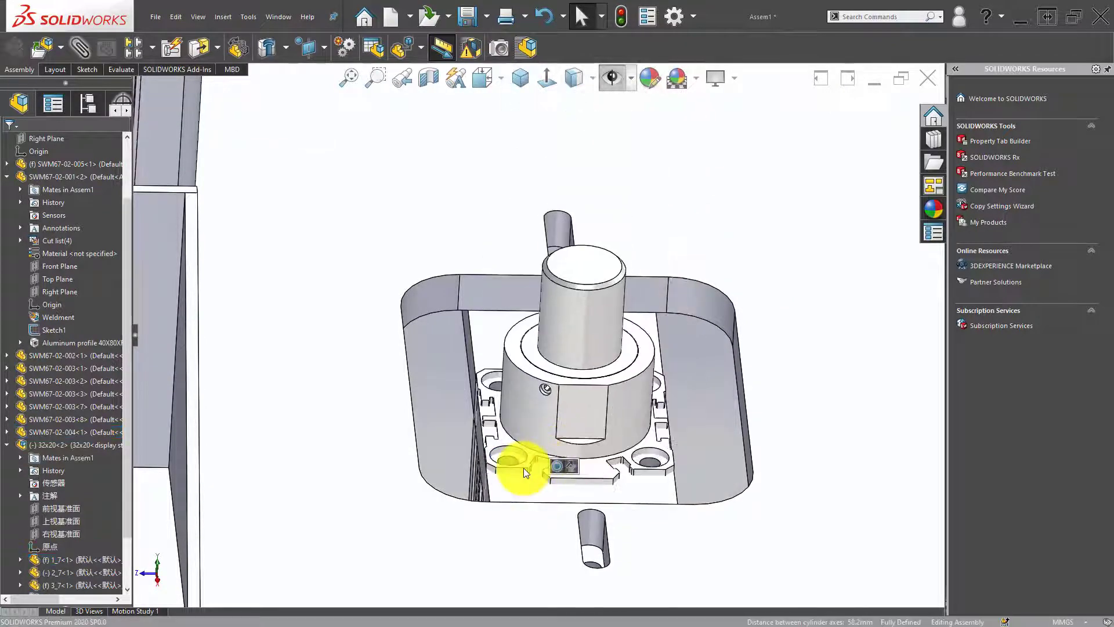
- Mate the cylinder's bottom mounting face to the clamp plate
{"action": "scroll", "coordinate": [547, 447], "scroll_direction": "up", "scroll_amount": 4}
{"action": "scroll", "coordinate": [540, 389], "scroll_direction": "down", "scroll_amount": 1}
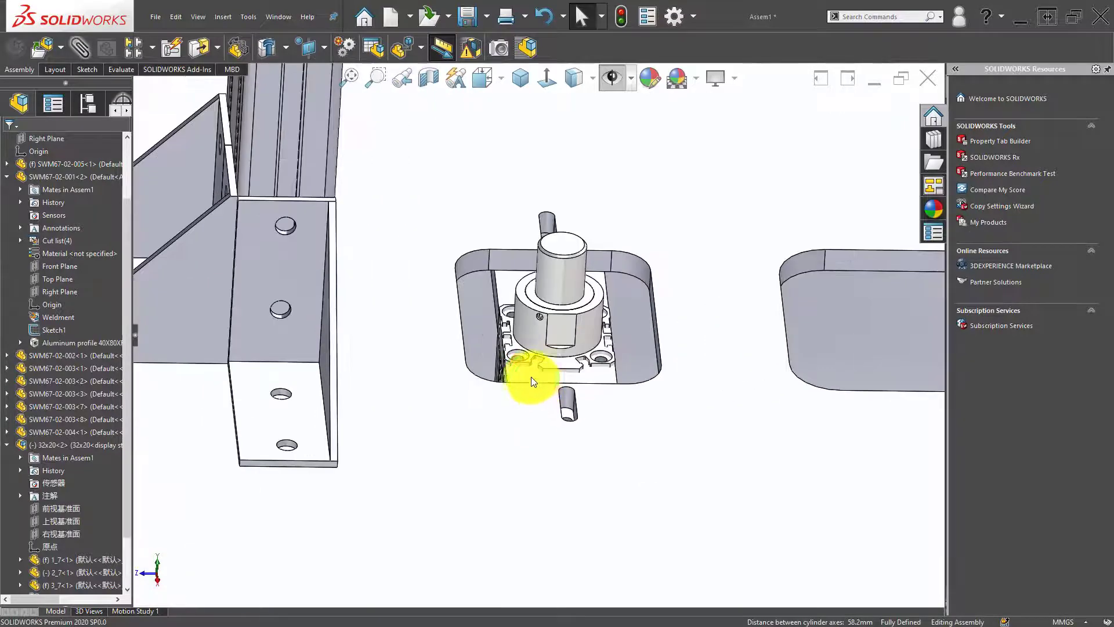
{"action": "scroll", "coordinate": [531, 377], "scroll_direction": "down", "scroll_amount": 2}
{"action": "left_click", "coordinate": [532, 380]}
{"action": "middle_click_drag", "start_coordinate": [522, 373], "coordinate": [530, 388]}
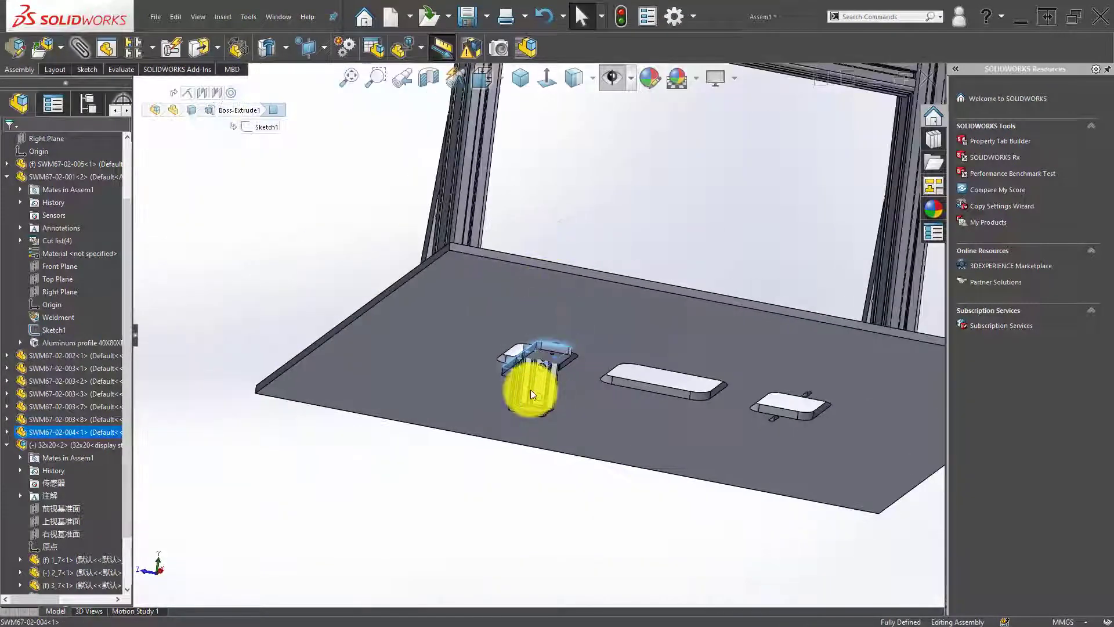
{"action": "scroll", "coordinate": [523, 337], "scroll_direction": "down", "scroll_amount": 3}
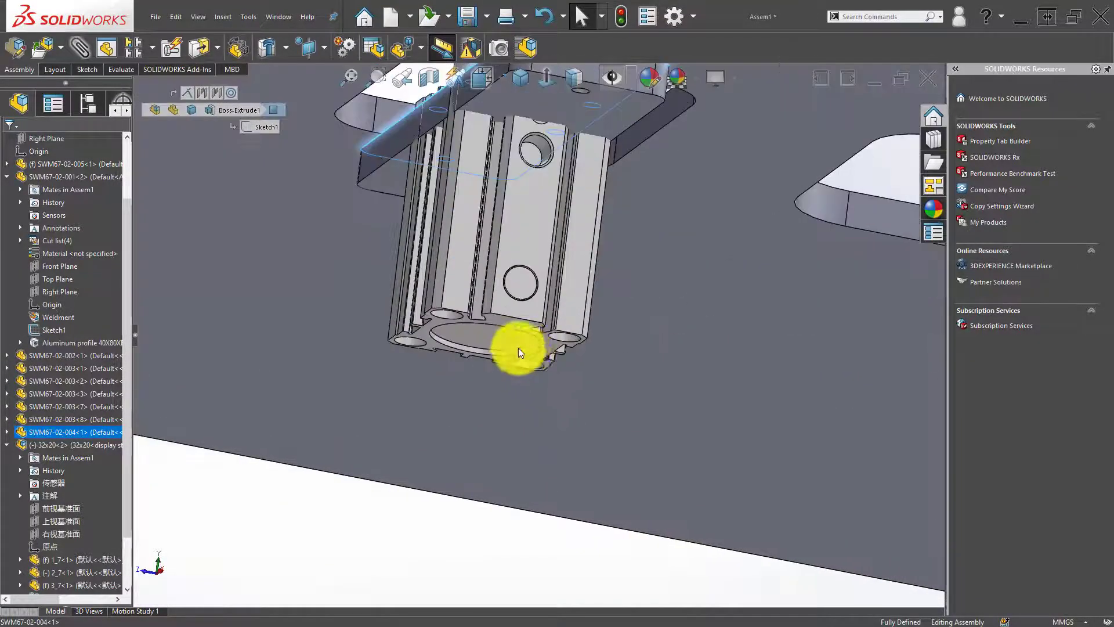
{"action": "scroll", "coordinate": [451, 279], "scroll_direction": "down", "scroll_amount": 2}
{"action": "left_click", "coordinate": [491, 267]}
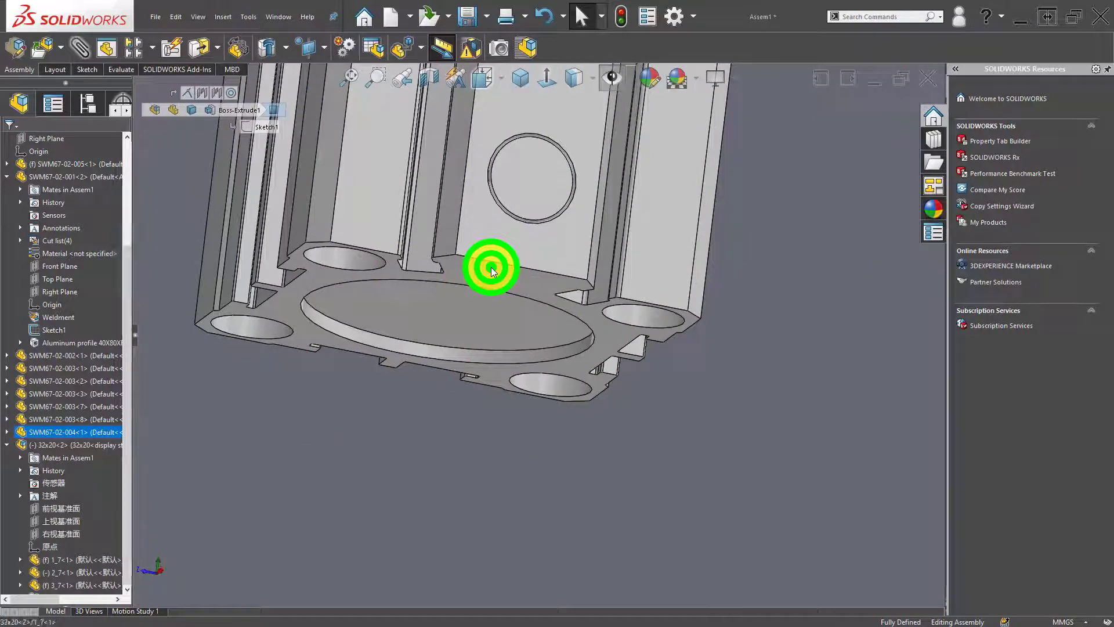
{"action": "left_click", "coordinate": [523, 256]}
- Align a second 9mm cylinder hole concentric with its clamp plate hole
{"action": "scroll", "coordinate": [406, 256], "scroll_direction": "up", "scroll_amount": 2}
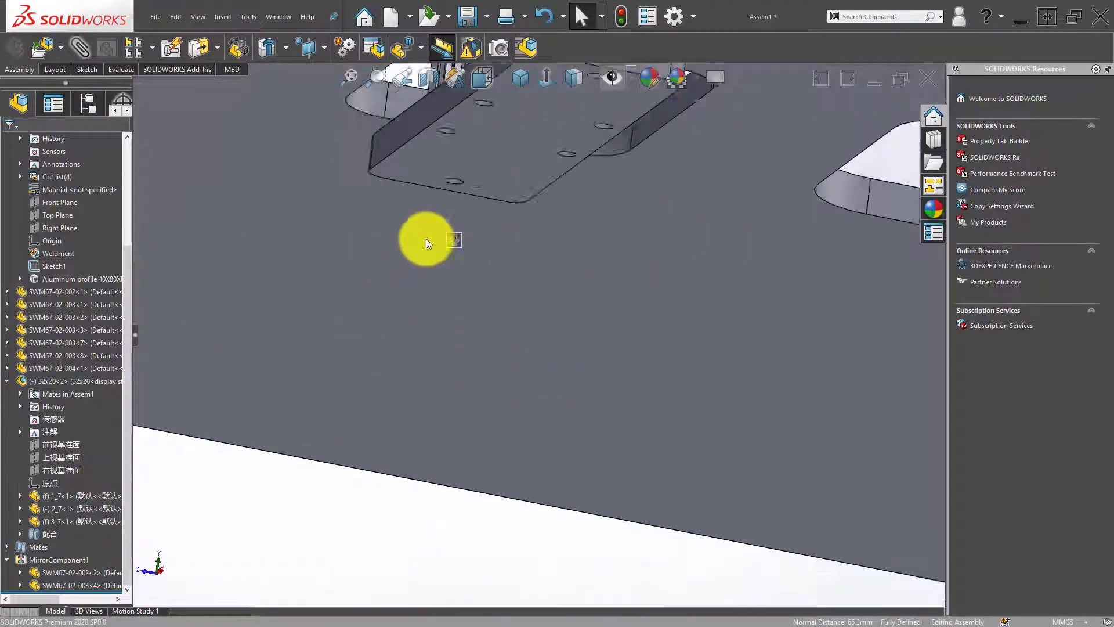
{"action": "scroll", "coordinate": [426, 239], "scroll_direction": "up", "scroll_amount": 3}
{"action": "scroll", "coordinate": [464, 290], "scroll_direction": "up", "scroll_amount": 2}
{"action": "middle_click_drag", "start_coordinate": [528, 282], "coordinate": [450, 353]}
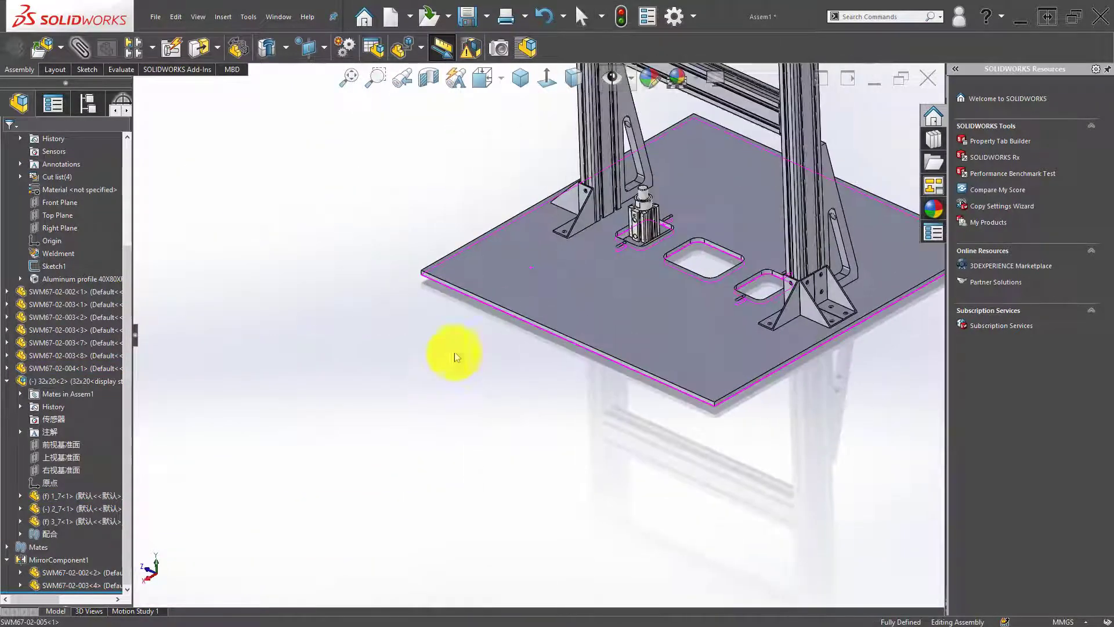
{"action": "scroll", "coordinate": [587, 232], "scroll_direction": "down", "scroll_amount": 3}
{"action": "scroll", "coordinate": [625, 249], "scroll_direction": "down", "scroll_amount": 3}
{"action": "mouse_move", "coordinate": [625, 249]}
{"action": "middle_mouse_down"}
{"action": "mouse_move", "coordinate": [592, 335]}
{"action": "mouse_move", "coordinate": [534, 280]}
{"action": "mouse_move", "coordinate": [542, 336]}
{"action": "mouse_move", "coordinate": [476, 340]}
{"action": "mouse_move", "coordinate": [455, 278]}
{"action": "middle_mouse_up"}
{"action": "scroll", "coordinate": [530, 316], "scroll_direction": "down", "scroll_amount": 3}
{"action": "left_click", "coordinate": [536, 322]}
{"action": "left_click", "coordinate": [396, 244]}
{"action": "scroll", "coordinate": [522, 351], "scroll_direction": "down", "scroll_amount": 3}
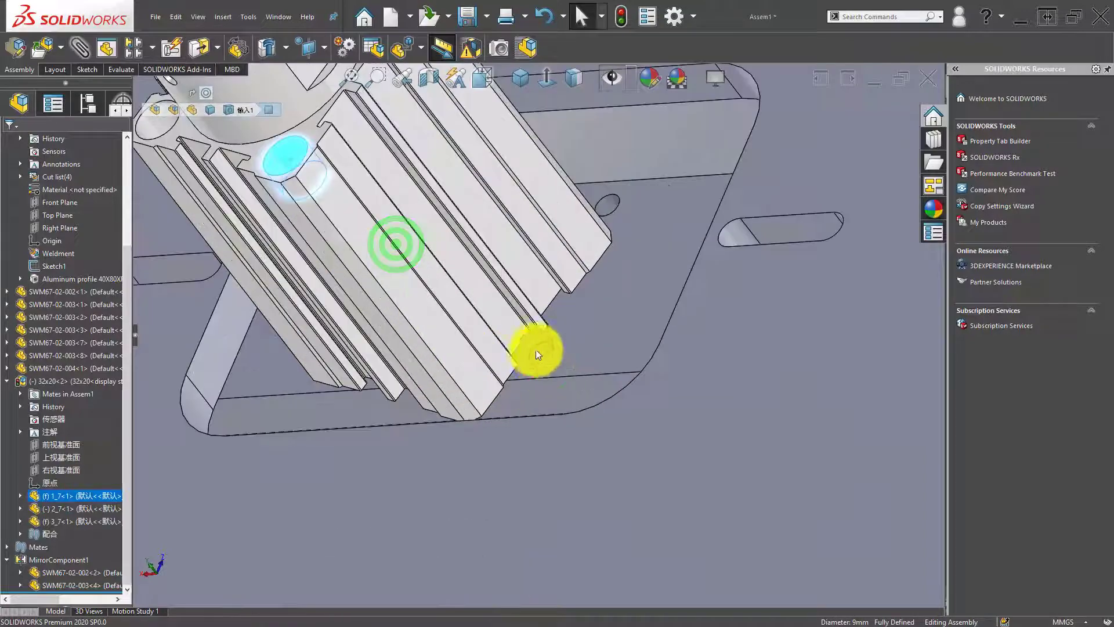
{"action": "left_click", "coordinate": [543, 354], "text": "ctrl"}
- Orbit around to inspect the cylinder seated on the base plate
{"action": "mouse_move", "coordinate": [604, 346]}
{"action": "middle_mouse_down"}
{"action": "mouse_move", "coordinate": [619, 337]}
{"action": "mouse_move", "coordinate": [684, 347]}
{"action": "middle_mouse_up"}
{"action": "scroll", "coordinate": [706, 346], "scroll_direction": "up", "scroll_amount": 5}
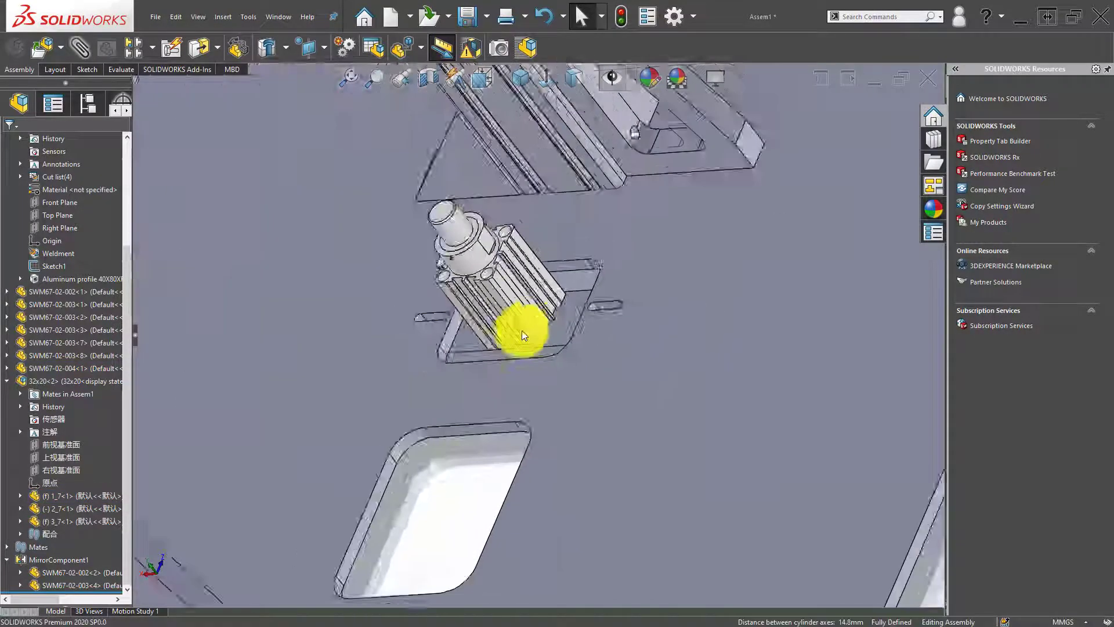
{"action": "mouse_move", "coordinate": [517, 326]}
{"action": "middle_mouse_down"}
{"action": "mouse_move", "coordinate": [579, 236]}
{"action": "mouse_move", "coordinate": [685, 244]}
{"action": "middle_mouse_up"}
{"action": "scroll", "coordinate": [684, 244], "scroll_direction": "down", "scroll_amount": 1}
{"action": "scroll", "coordinate": [663, 264], "scroll_direction": "up", "scroll_amount": 3}
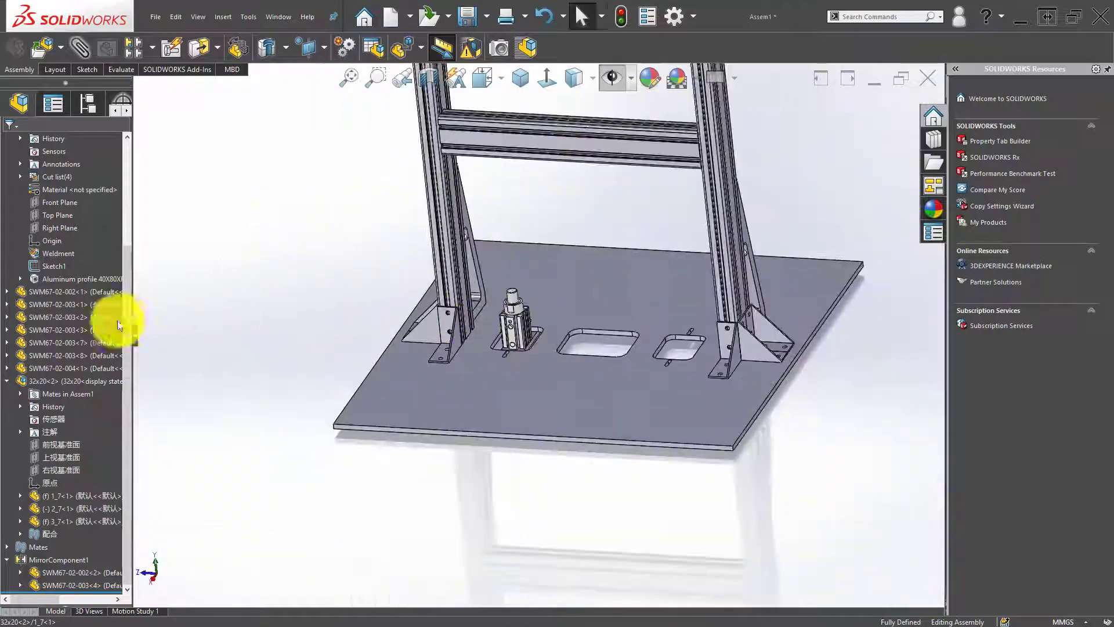
- Collapse the cylinder's tree, select the Front Plane and fit the frame in view
{"action": "left_click", "coordinate": [7, 380]}
{"action": "left_click", "coordinate": [297, 298]}
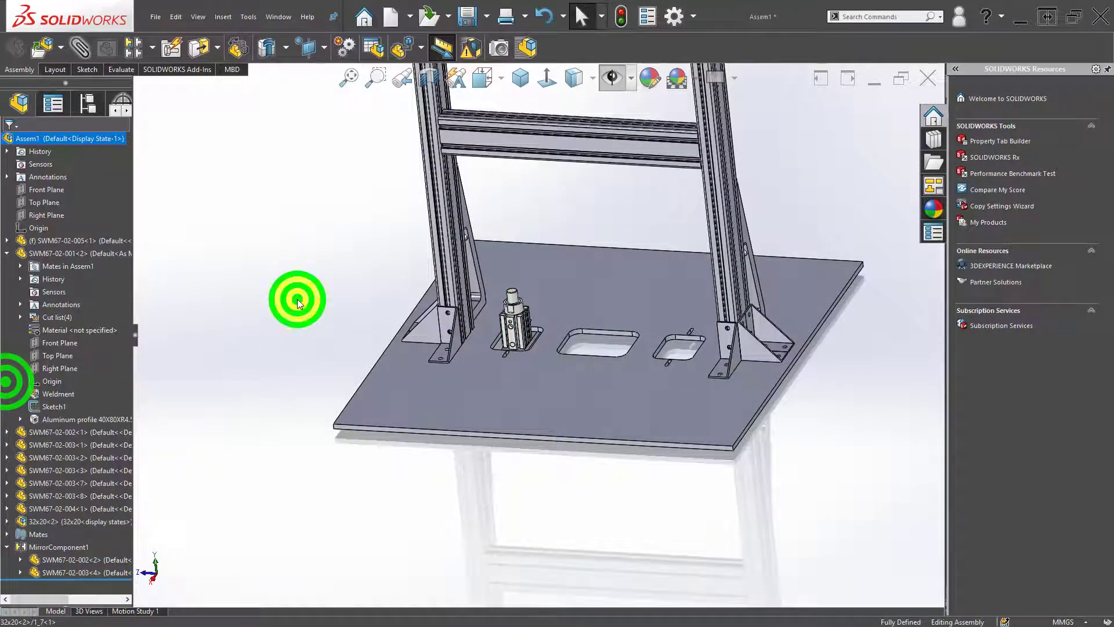
{"action": "left_click", "coordinate": [44, 187]}
{"action": "left_click", "coordinate": [402, 78]}
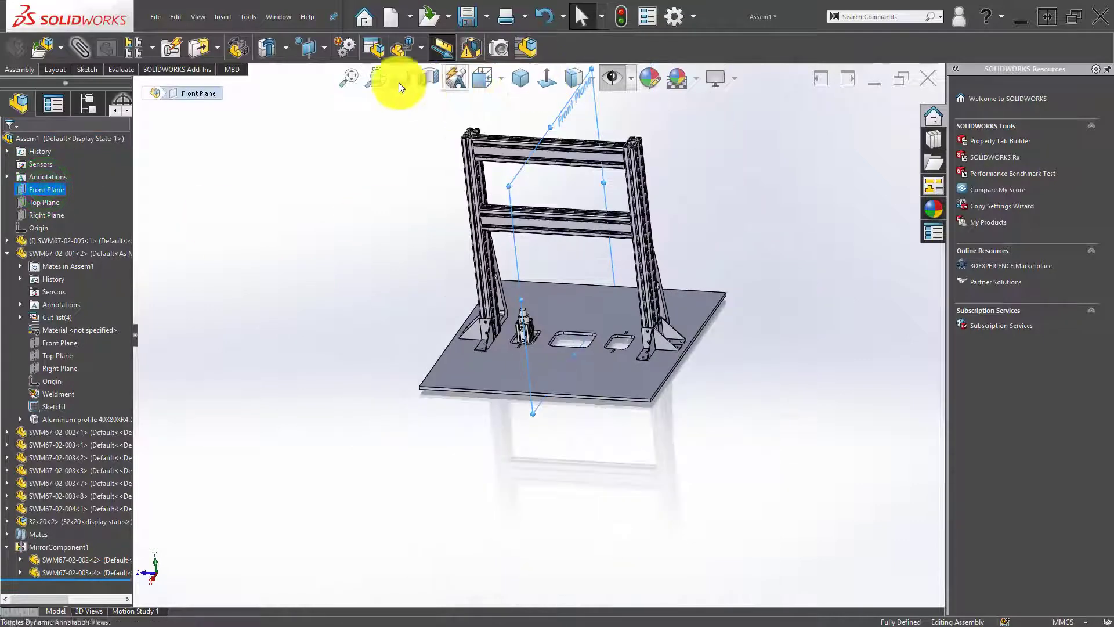
- Mirror 32x20-2 and SWM67-02-004-1 about the Front Plane with Mirror Components
{"action": "left_click", "coordinate": [151, 50]}
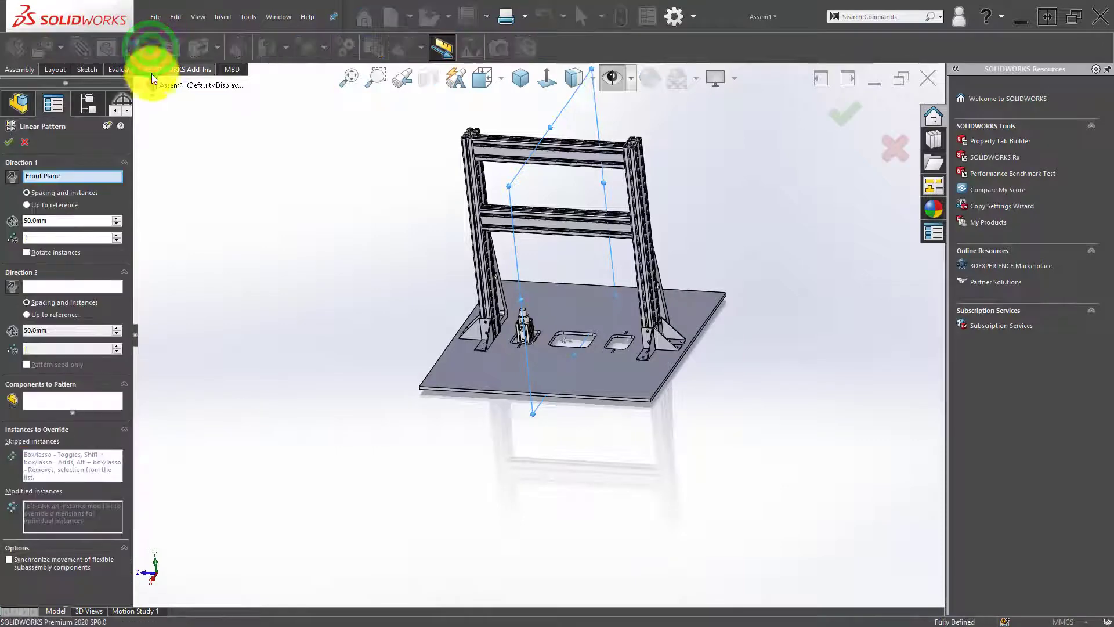
{"action": "left_click", "coordinate": [152, 45]}
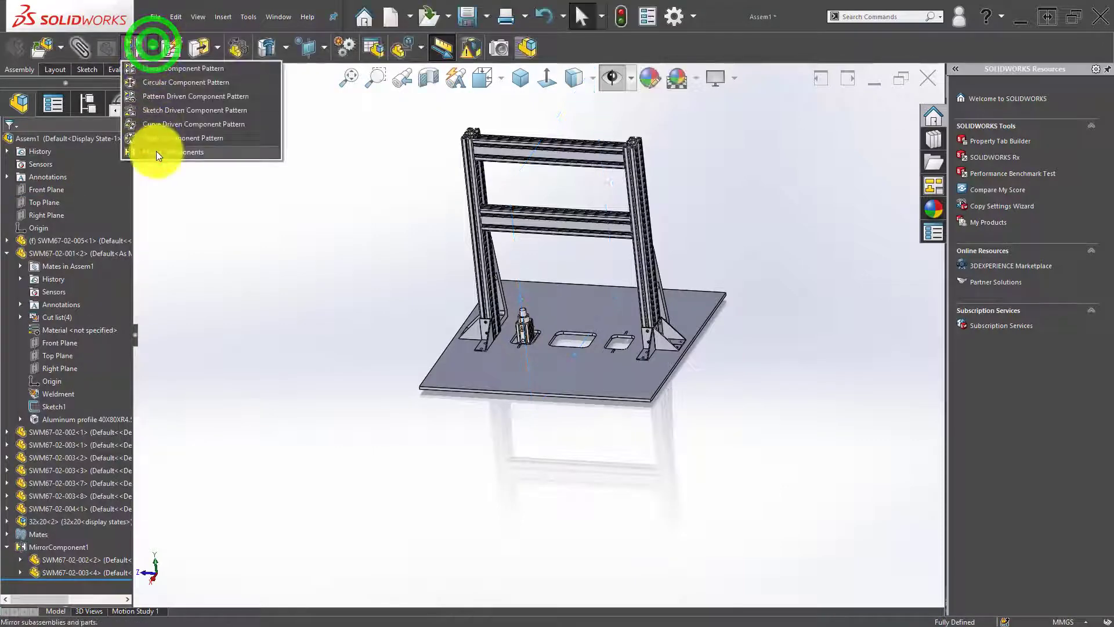
{"action": "left_click", "coordinate": [156, 151]}
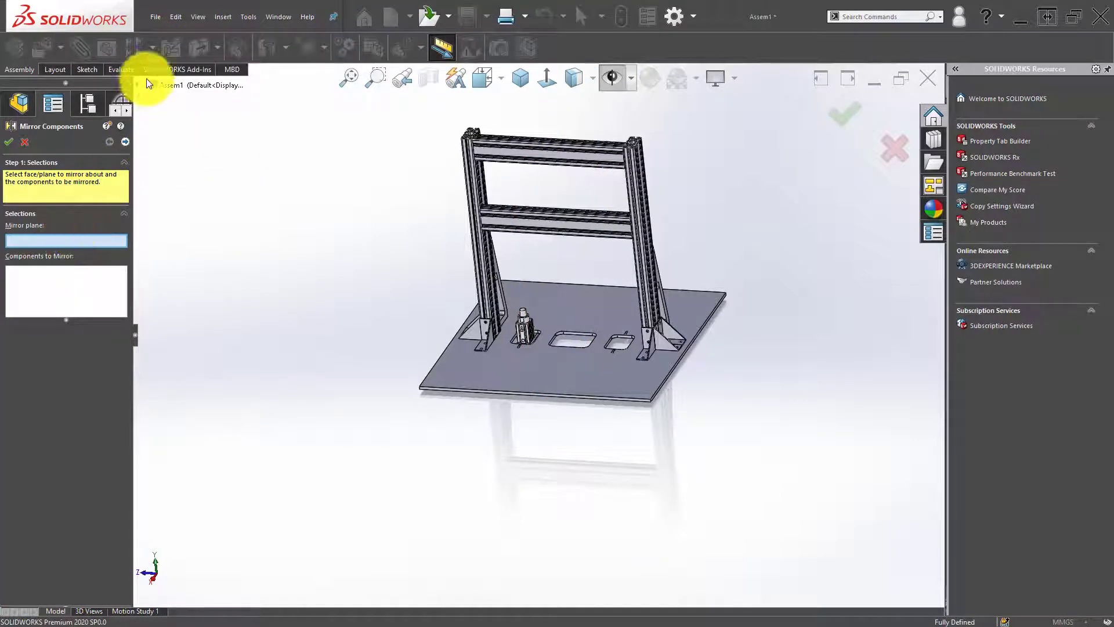
{"action": "left_click", "coordinate": [137, 85]}
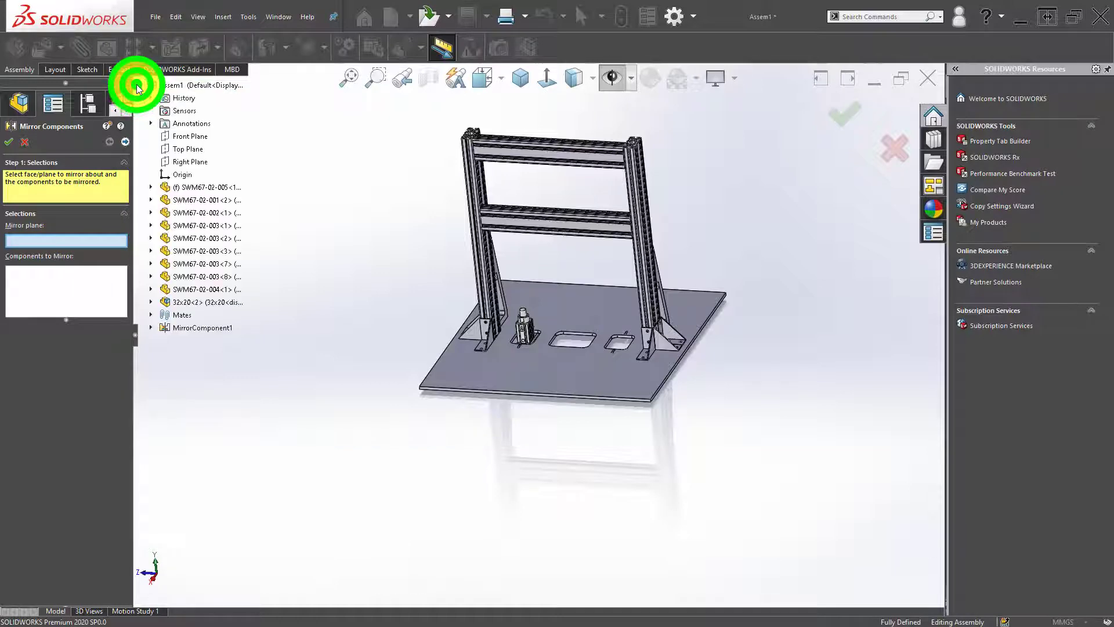
{"action": "left_click", "coordinate": [192, 135]}
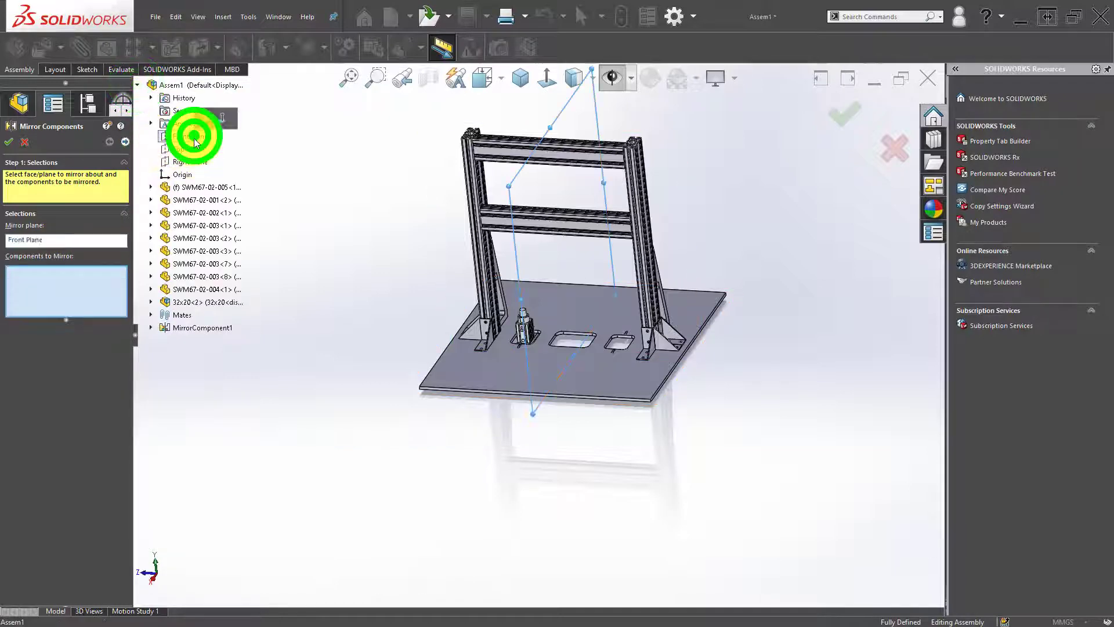
{"action": "left_click", "coordinate": [58, 278]}
{"action": "scroll", "coordinate": [534, 316], "scroll_direction": "down", "scroll_amount": 5}
{"action": "scroll", "coordinate": [435, 365], "scroll_direction": "down", "scroll_amount": 5}
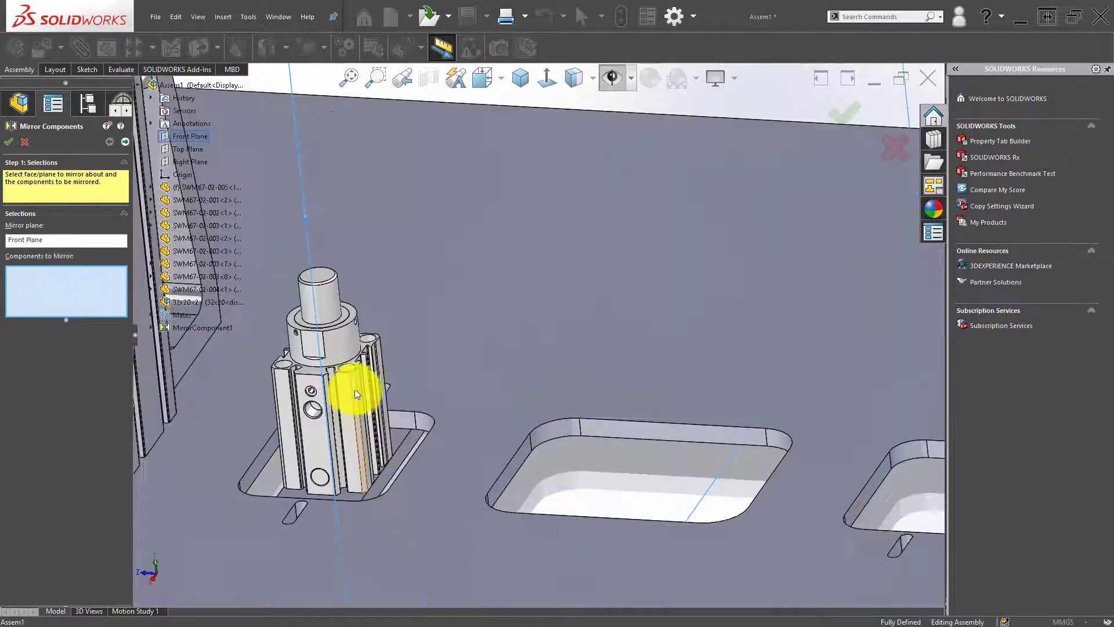
{"action": "left_click", "coordinate": [310, 392]}
{"action": "left_click", "coordinate": [299, 495]}
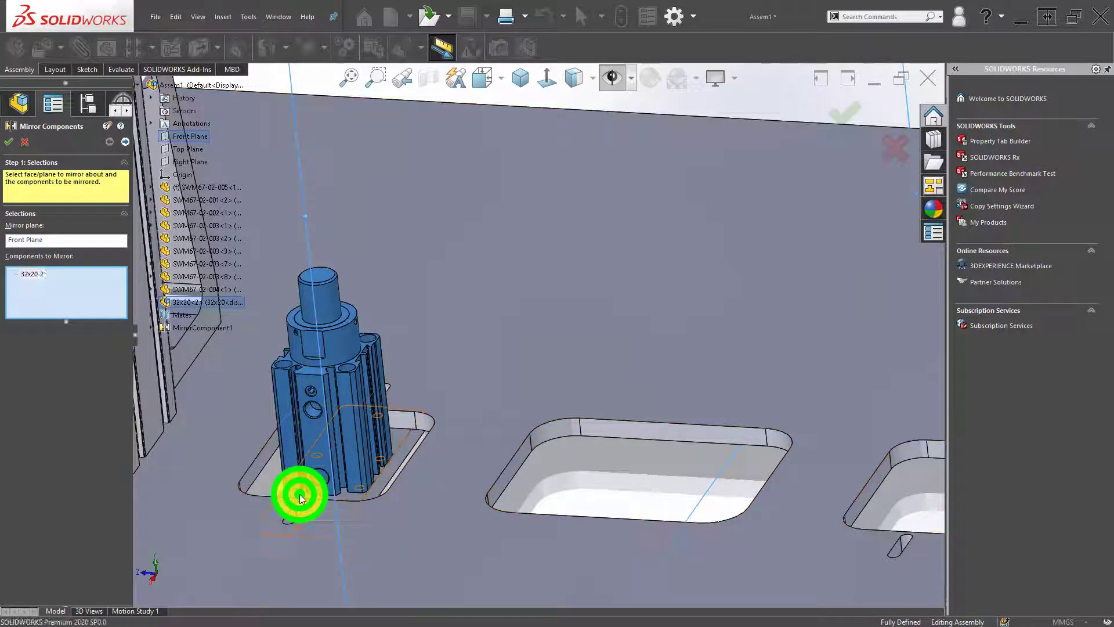
{"action": "scroll", "coordinate": [656, 412], "scroll_direction": "up", "scroll_amount": 8}
{"action": "scroll", "coordinate": [657, 412], "scroll_direction": "up", "scroll_amount": 2}
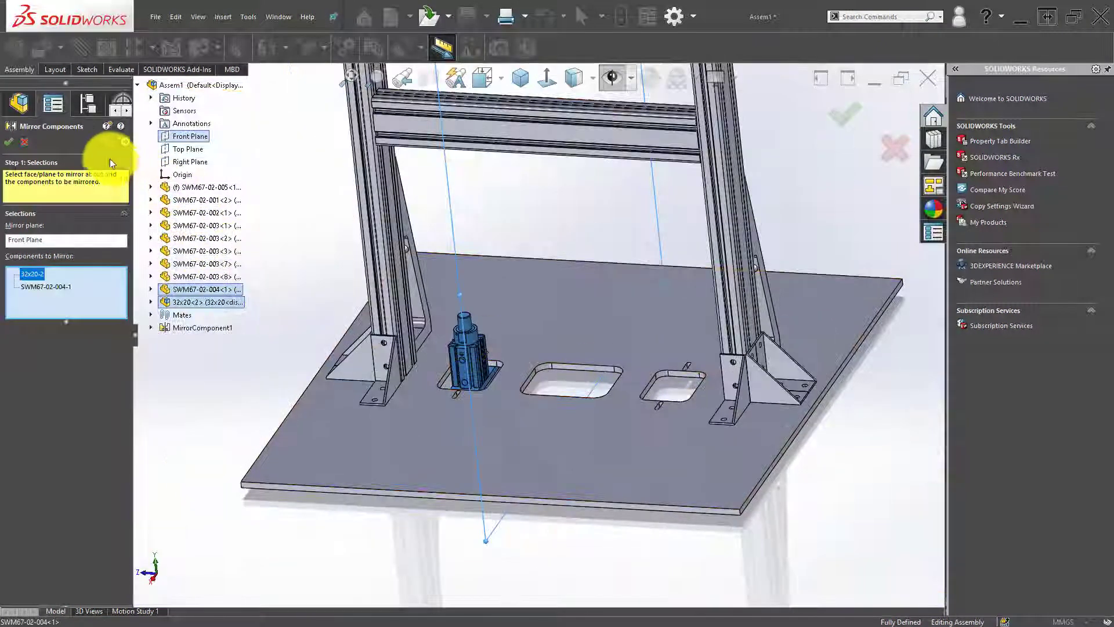
{"action": "left_click", "coordinate": [13, 140]}
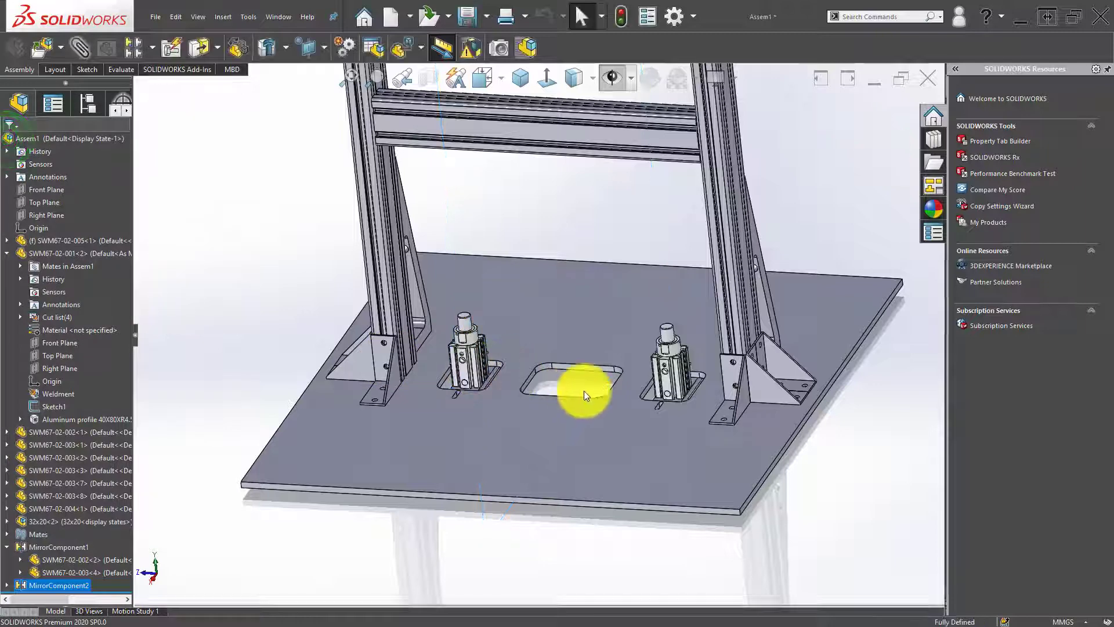
- Fit the whole assembly in an isometric view and clear the selection
{"action": "key", "text": "ctrl+1"}
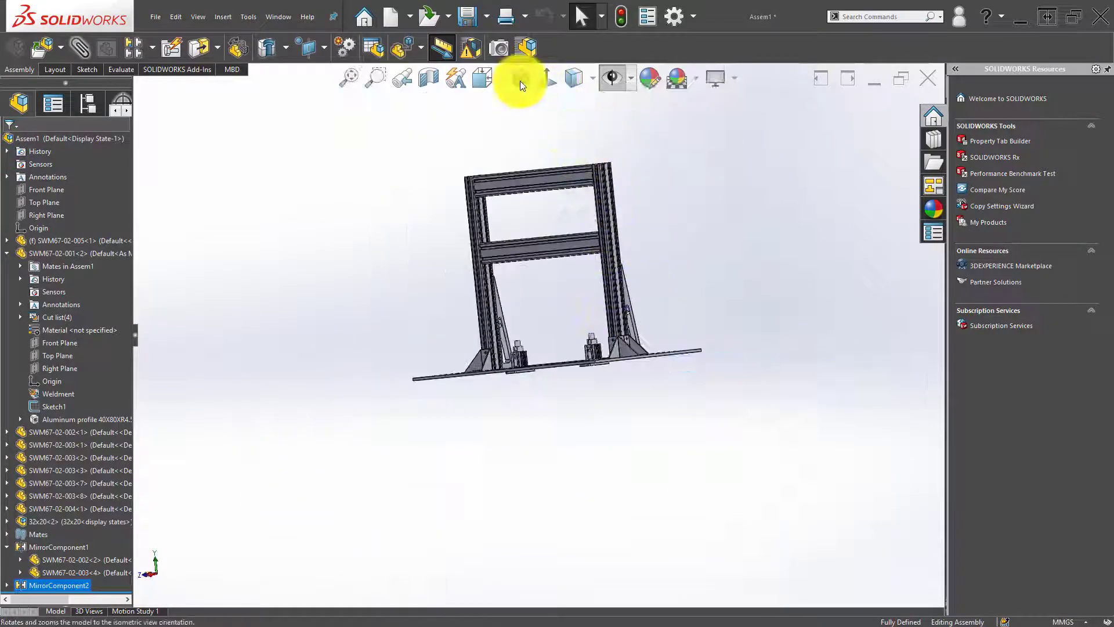
{"action": "left_click", "coordinate": [517, 78]}
{"action": "left_click", "coordinate": [743, 256]}
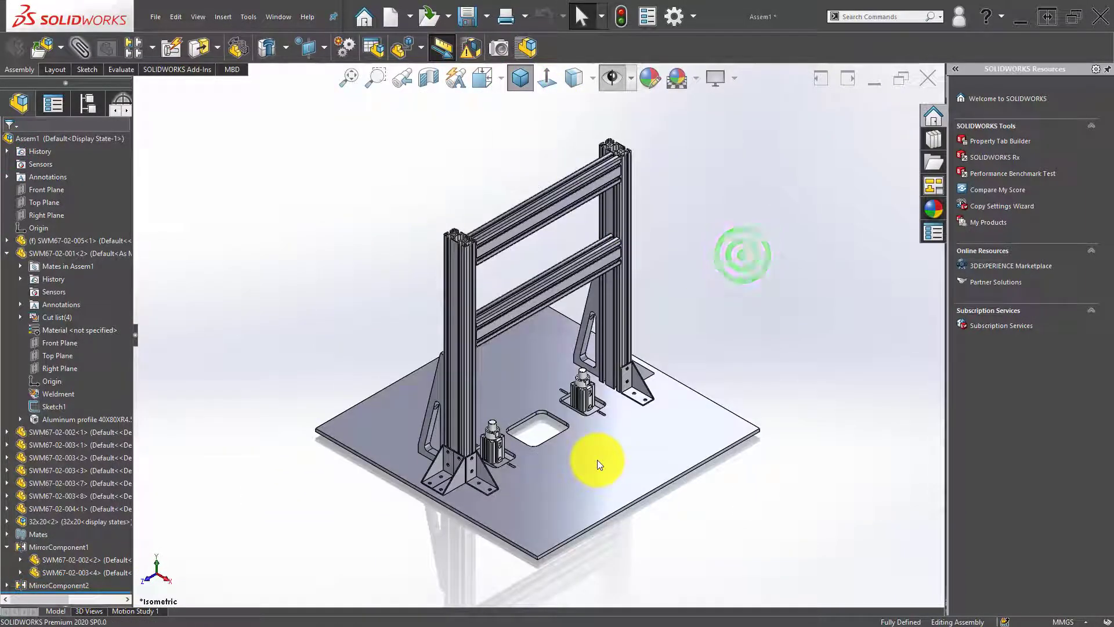
{"action": "left_click", "coordinate": [763, 326]}
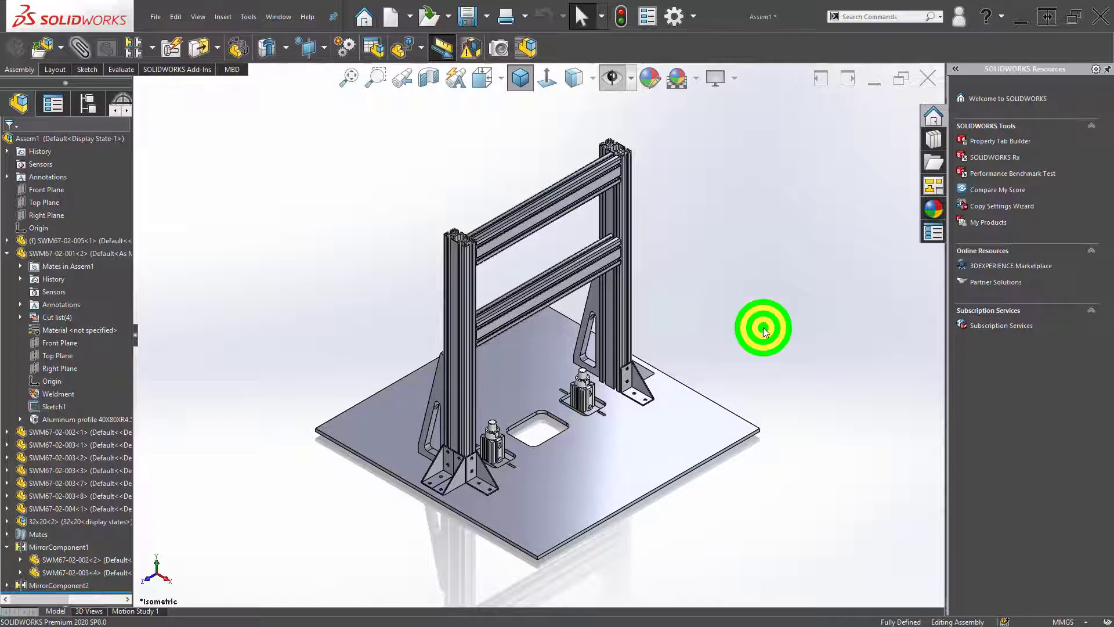